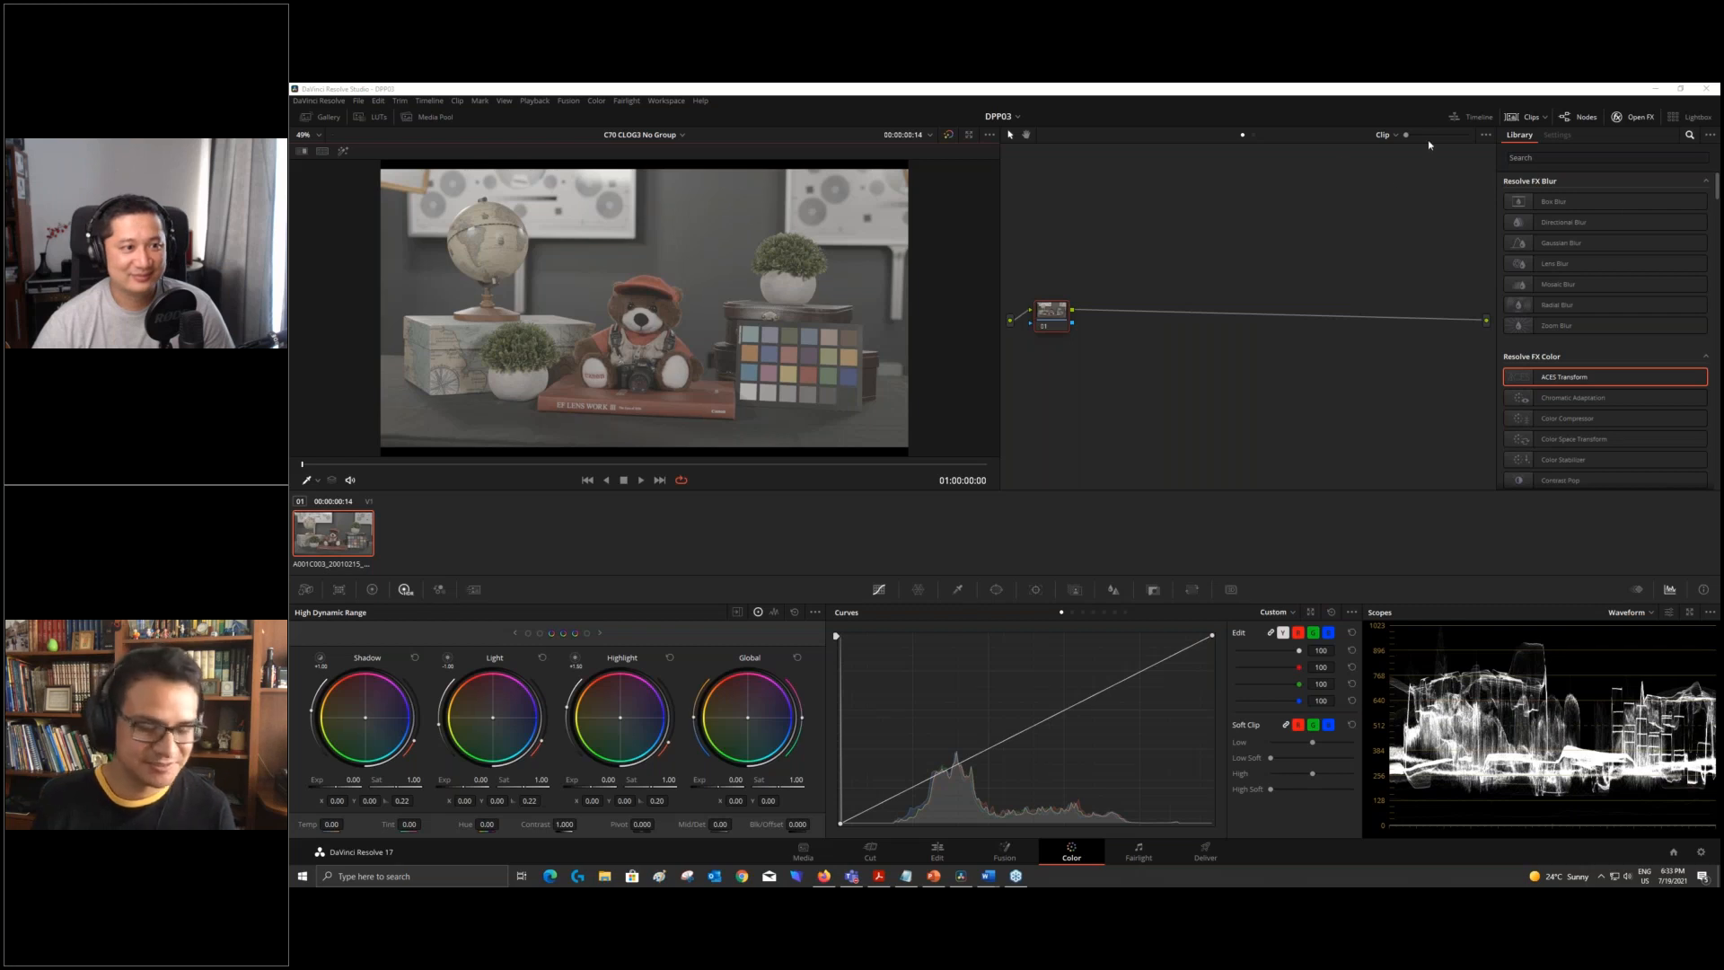
left_click(1115, 98)
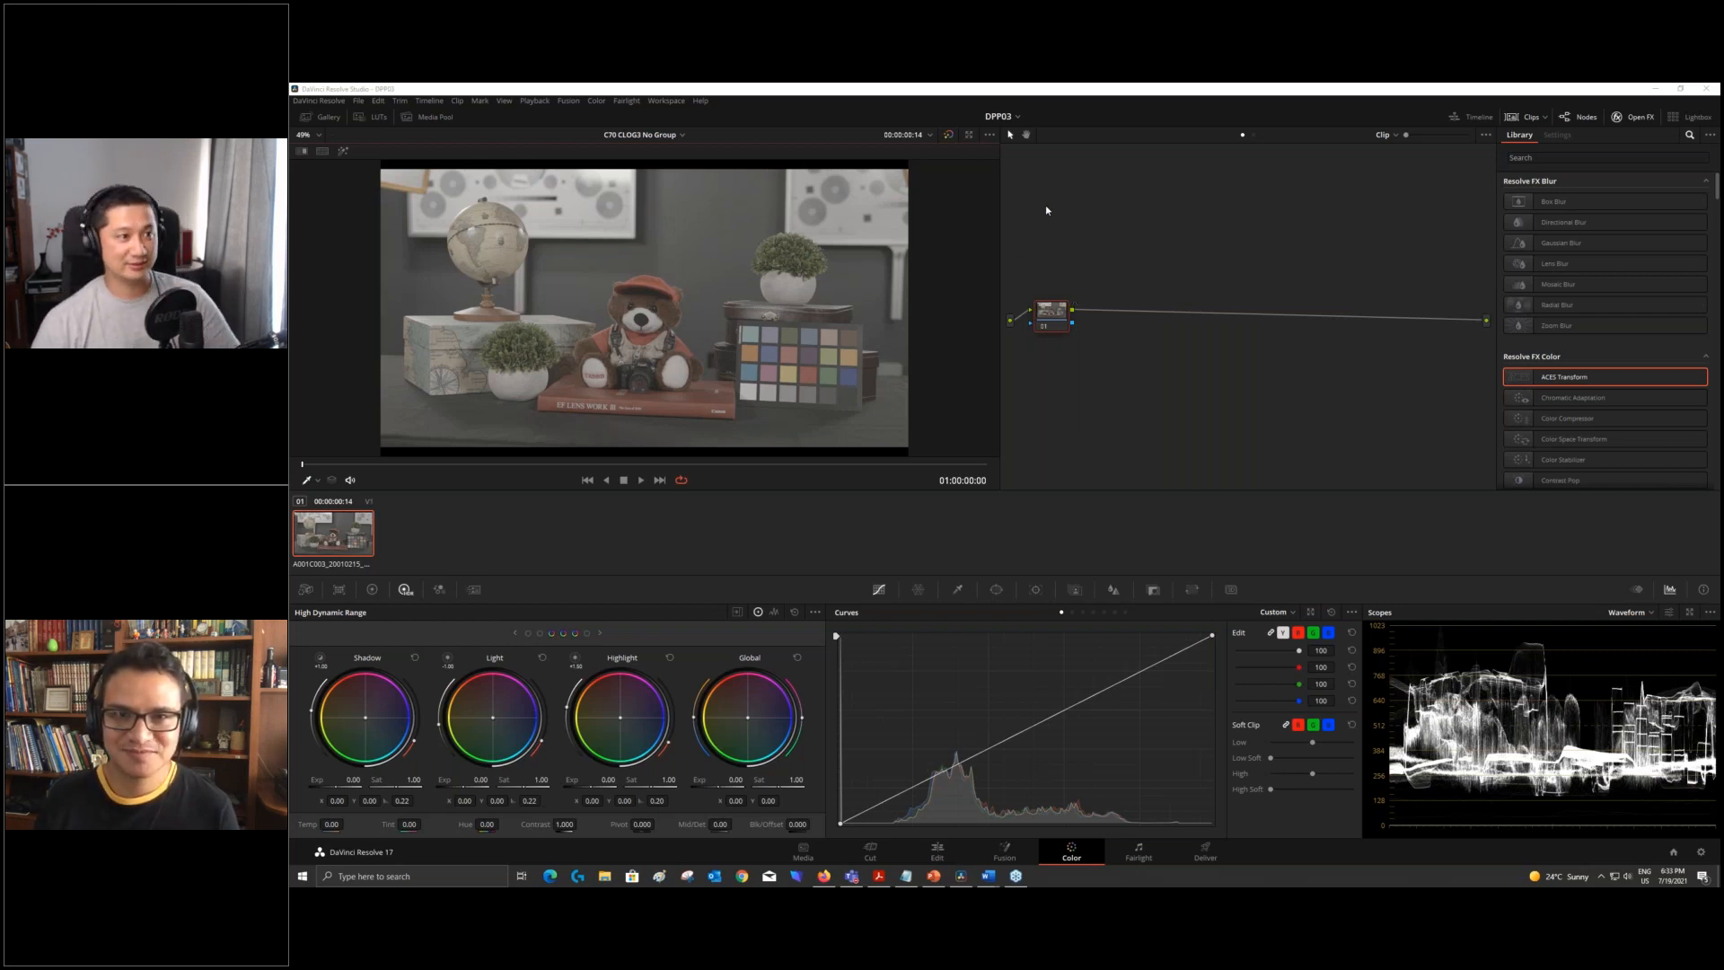
left_click(1076, 141)
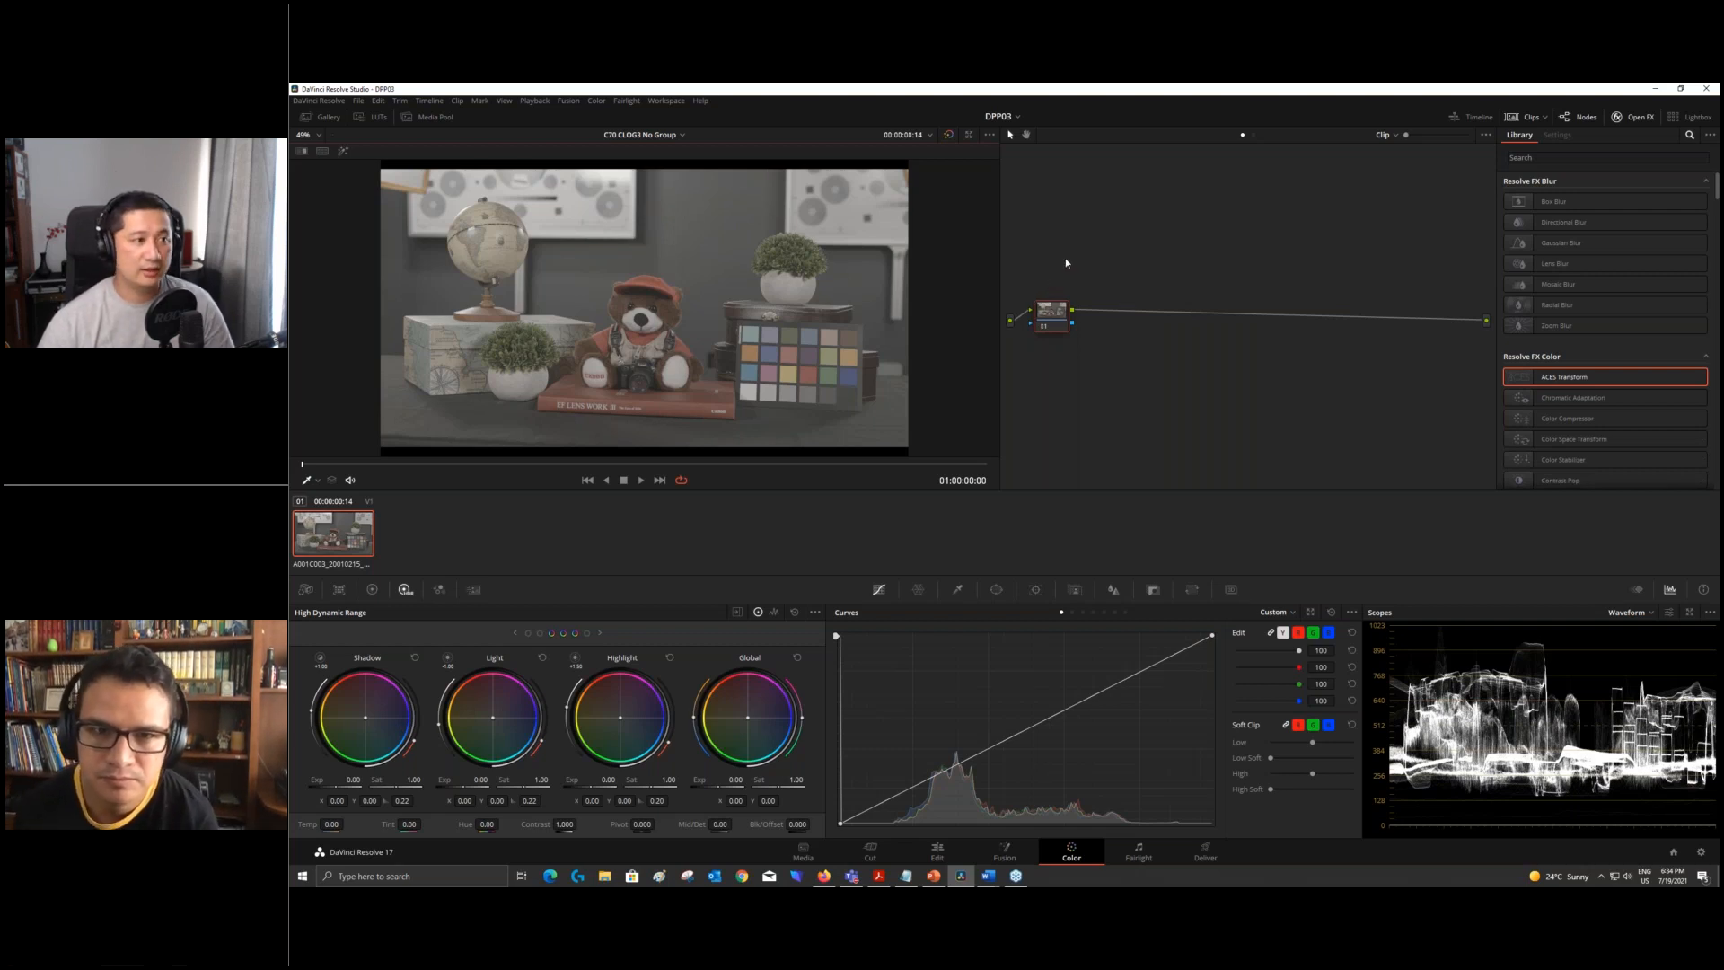
- Set the timeline color space to Rec.709 Gamma 2.4 in the project's color management settings and save them
left_click(1701, 852)
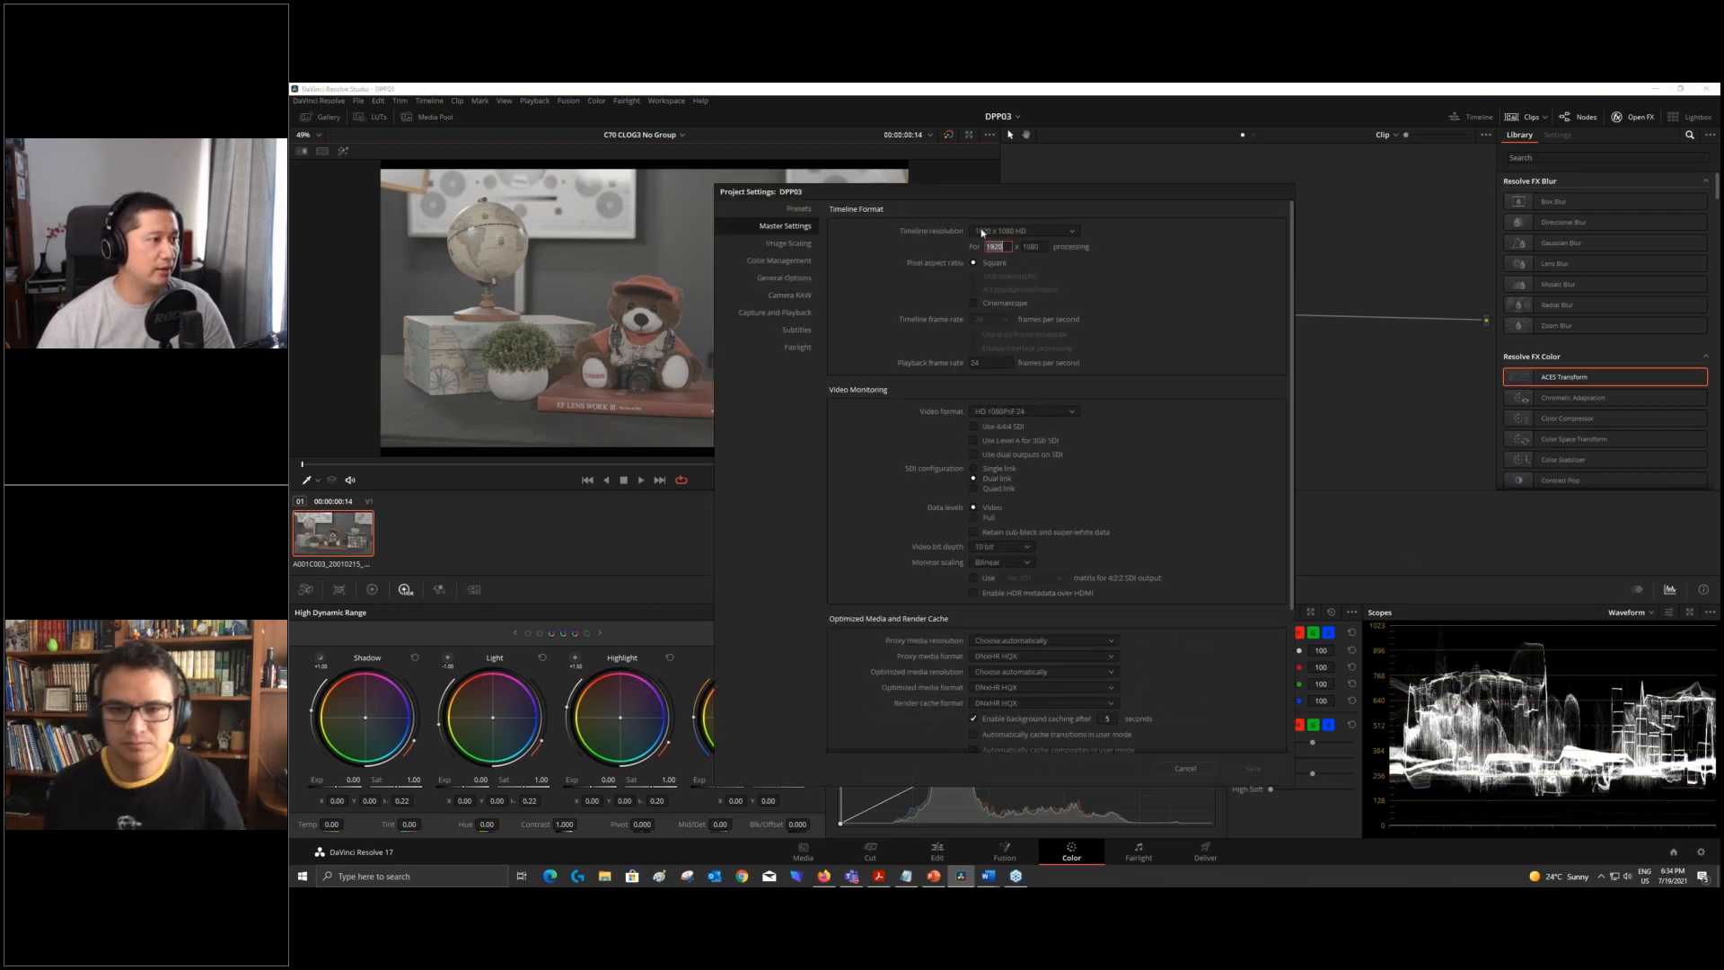
left_click_drag(848, 195, 890, 144)
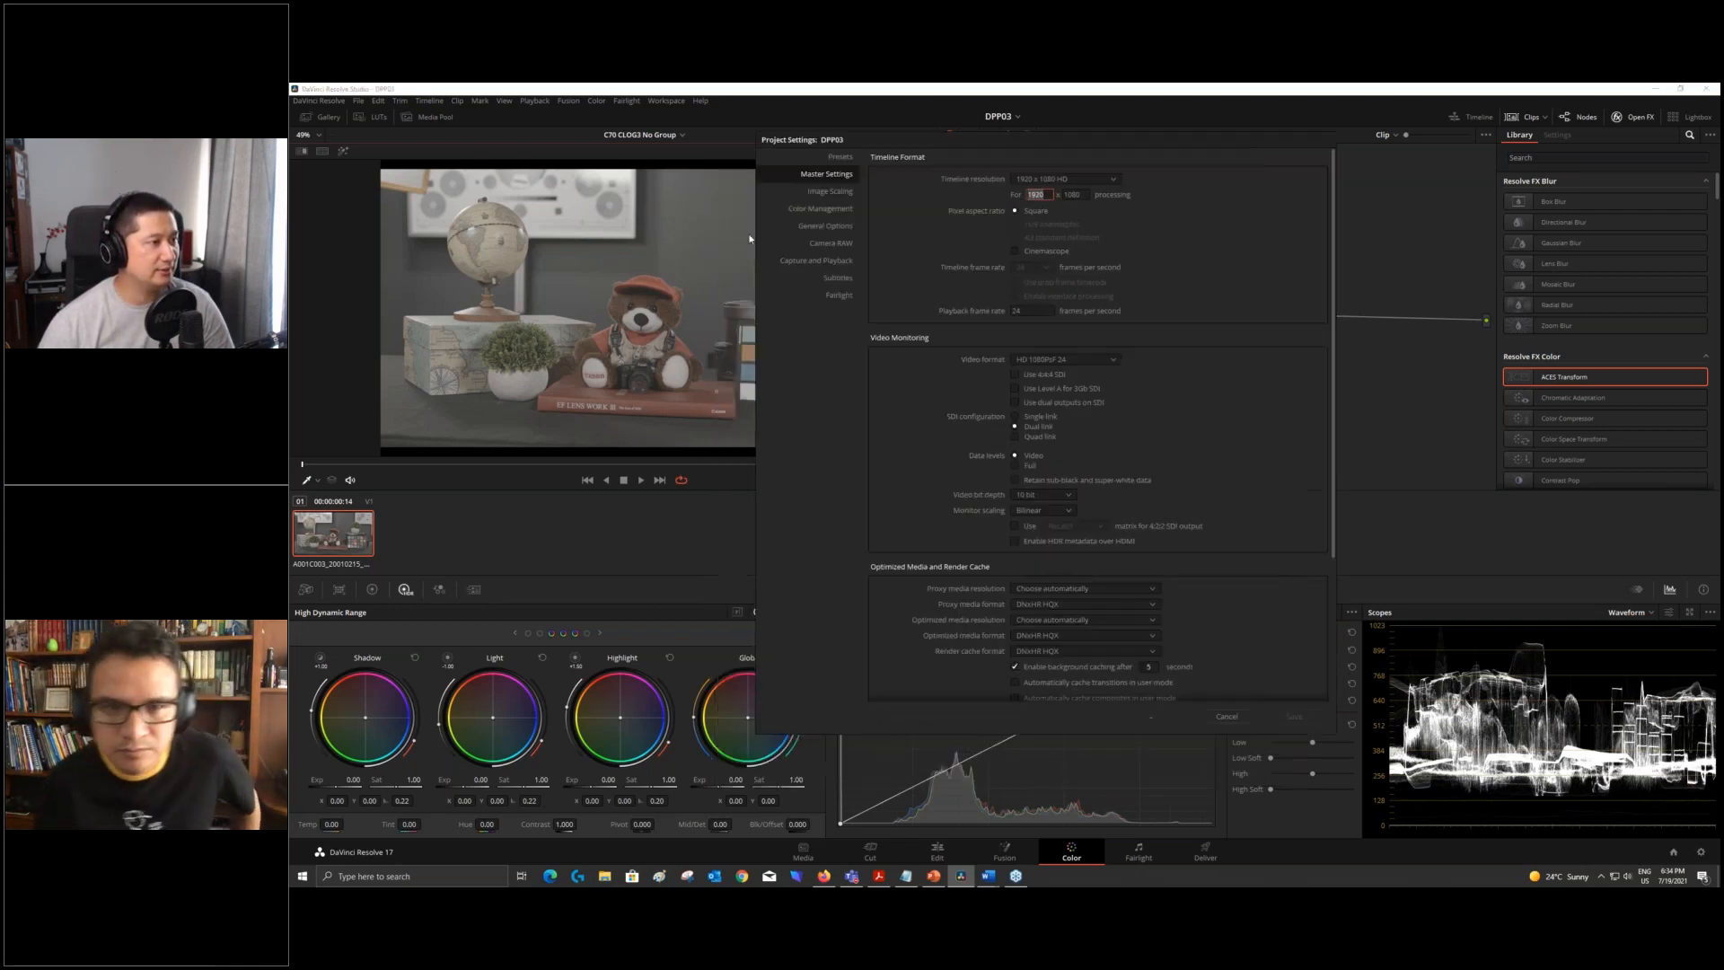
left_click(797, 213)
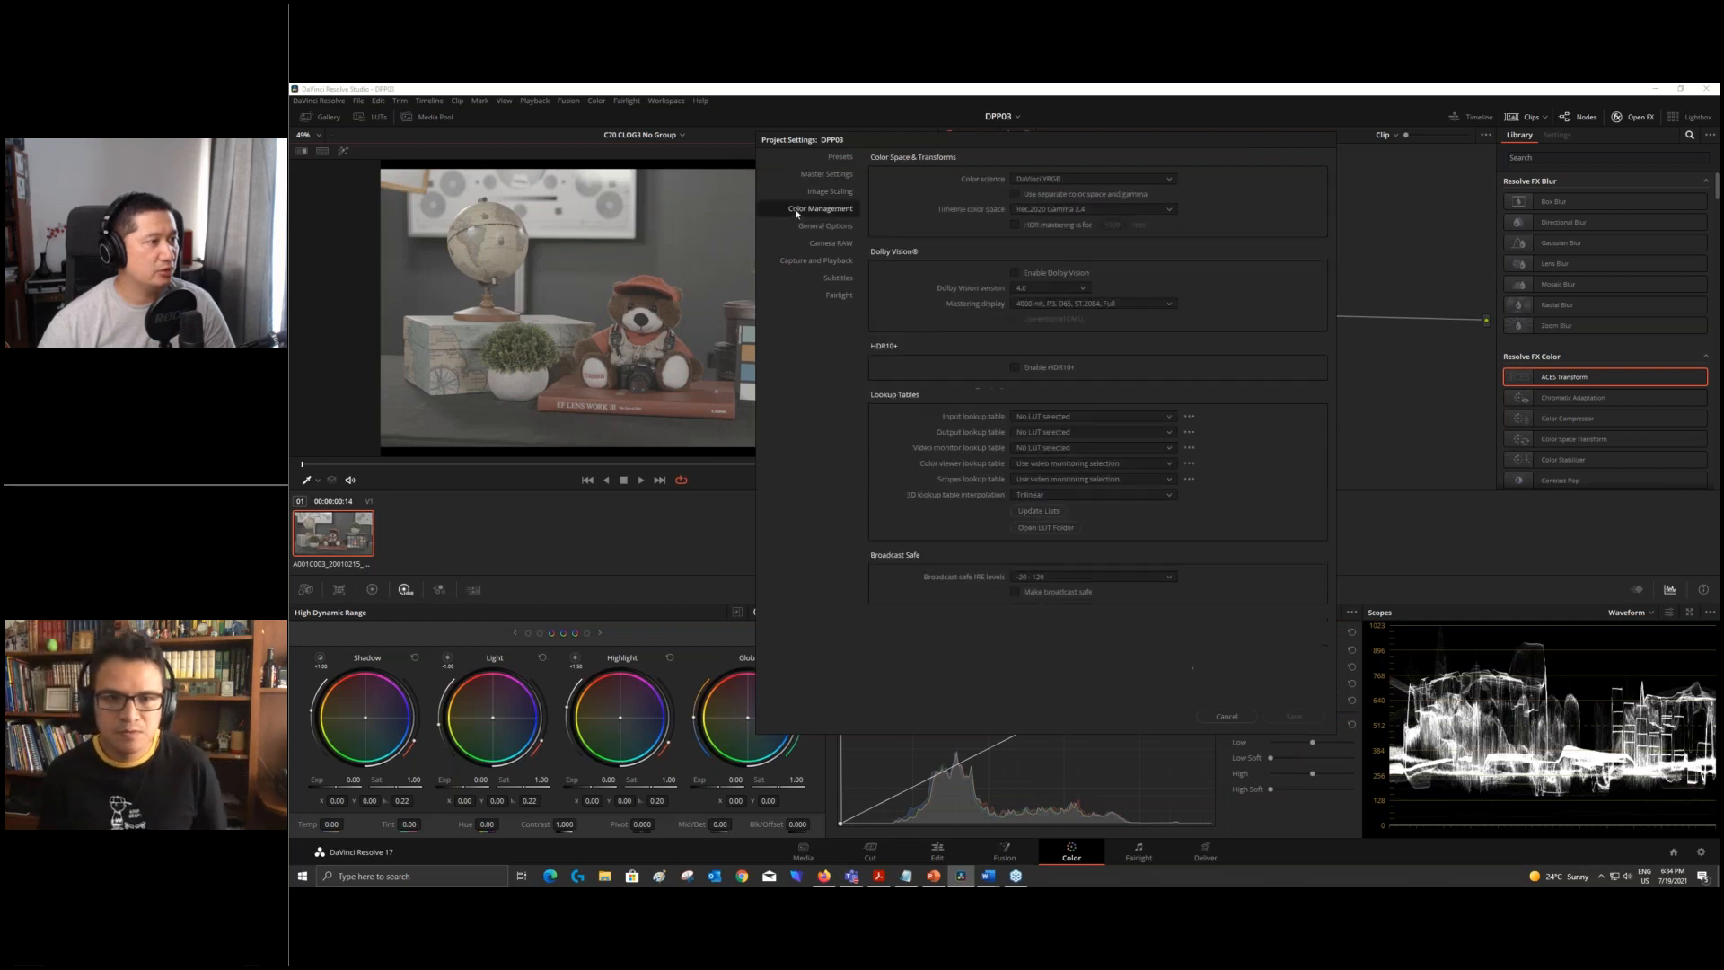
left_click(1046, 210)
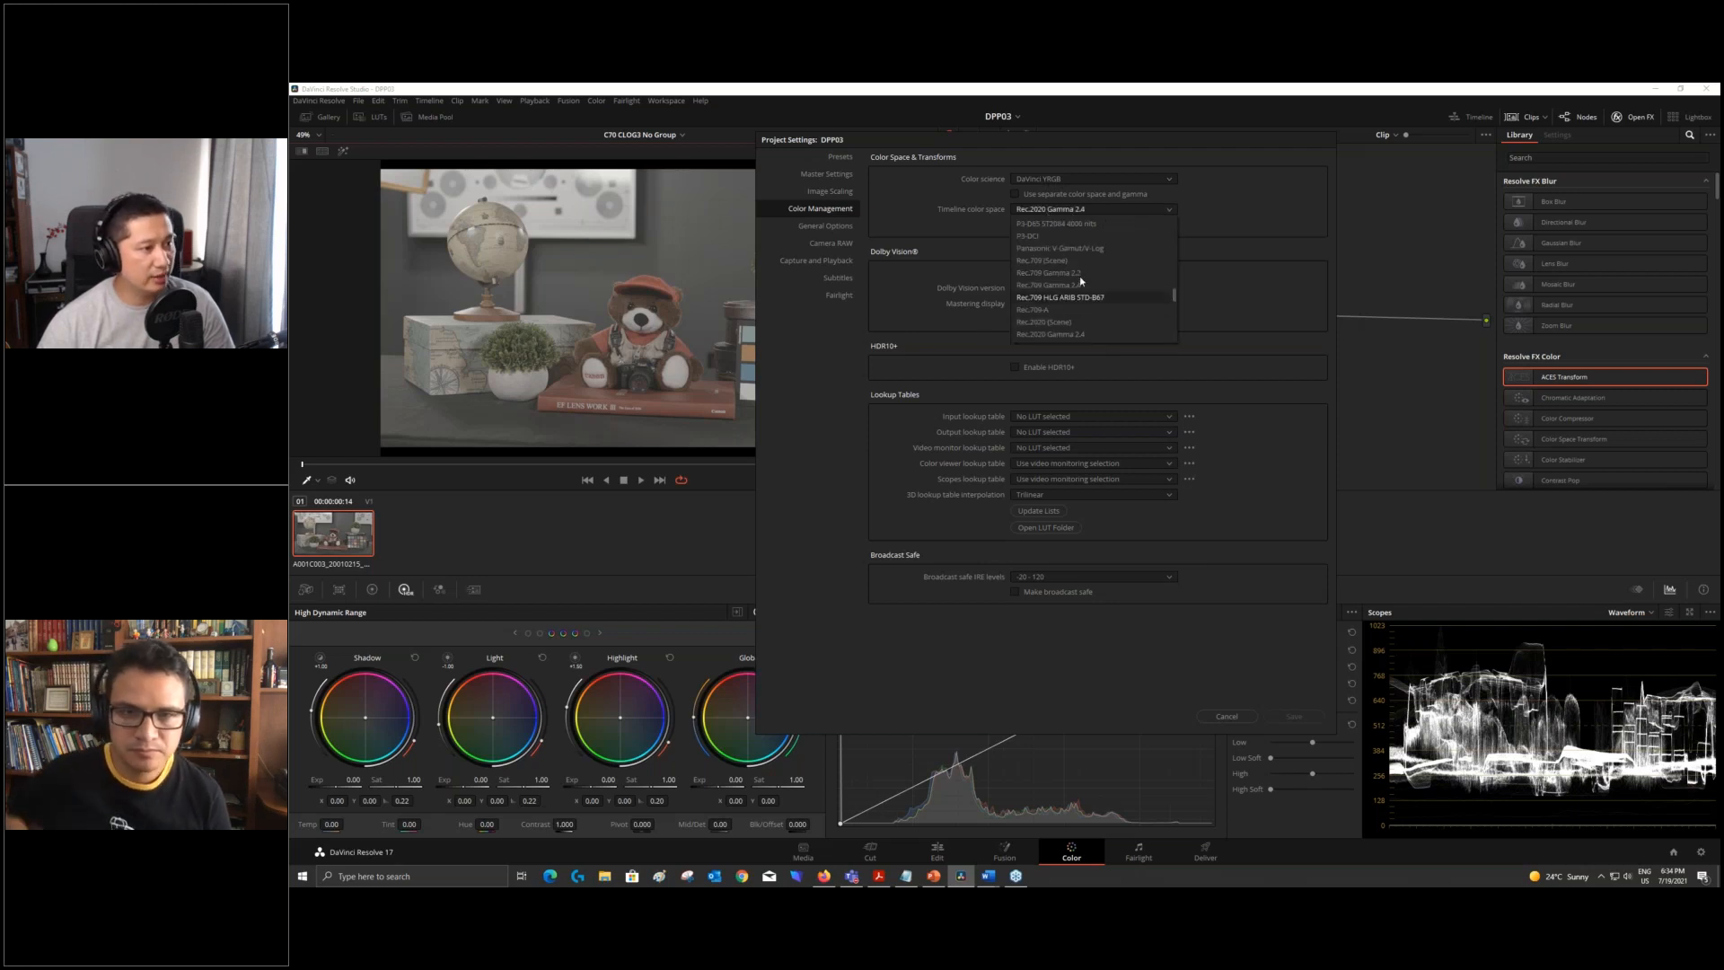
scroll(1075, 313, "down", 3)
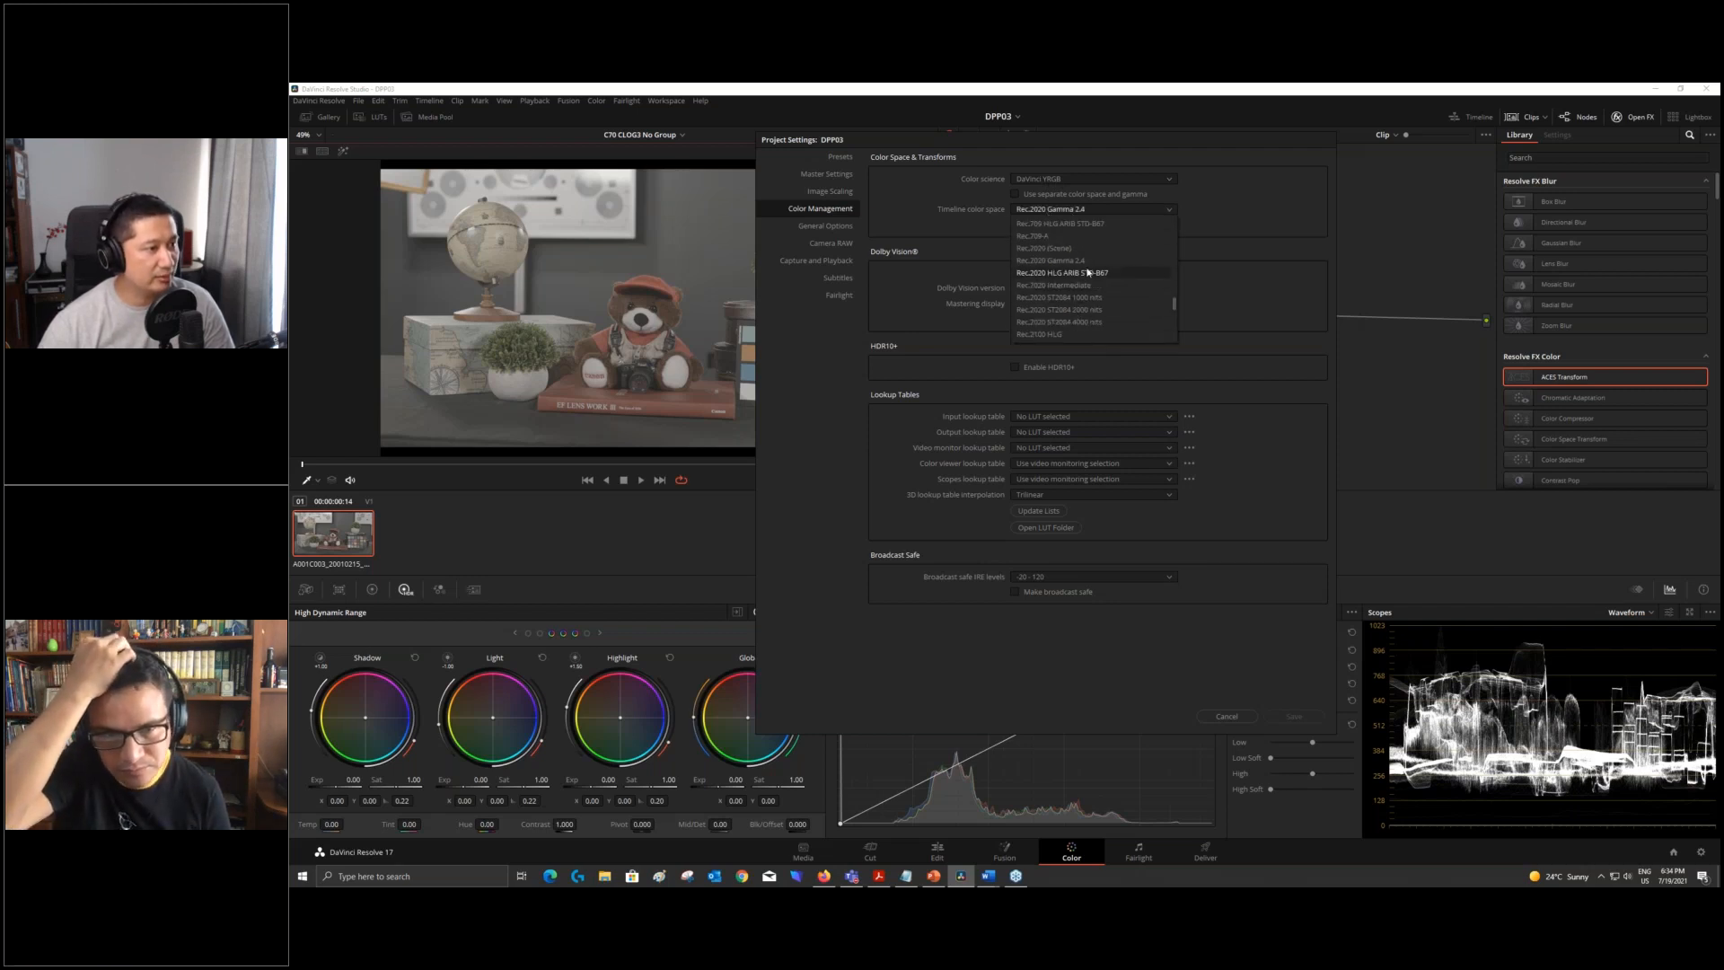
scroll(1110, 305, "down", 8)
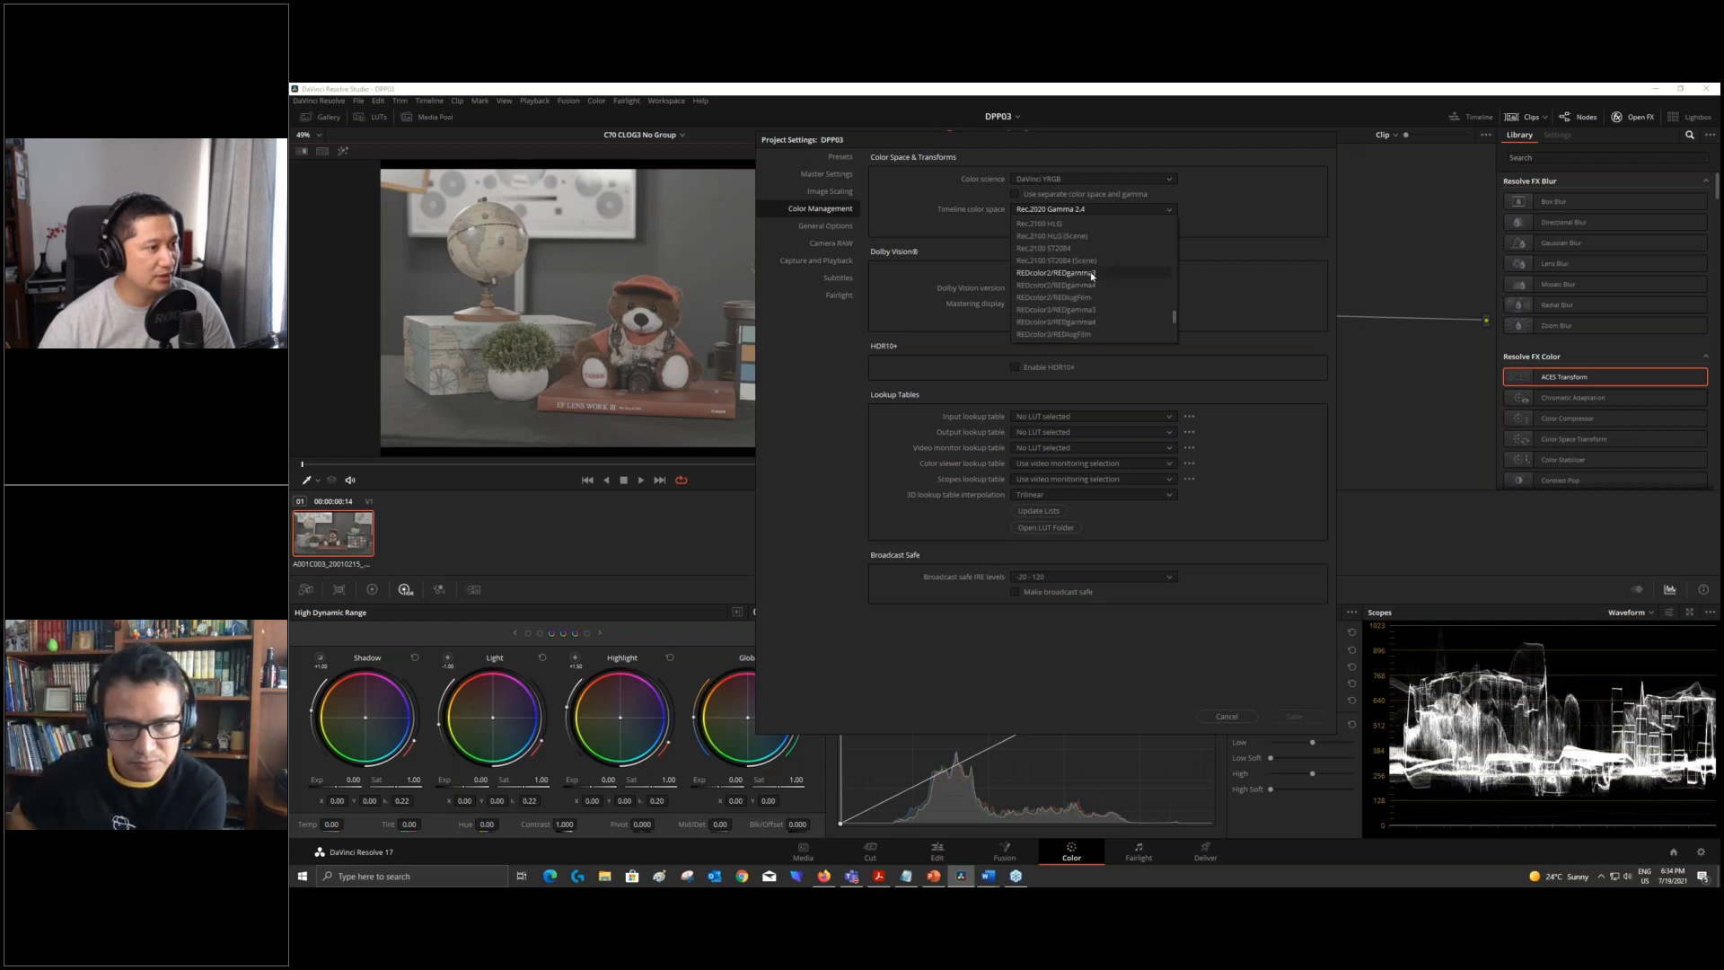
scroll(1097, 269, "up", 2)
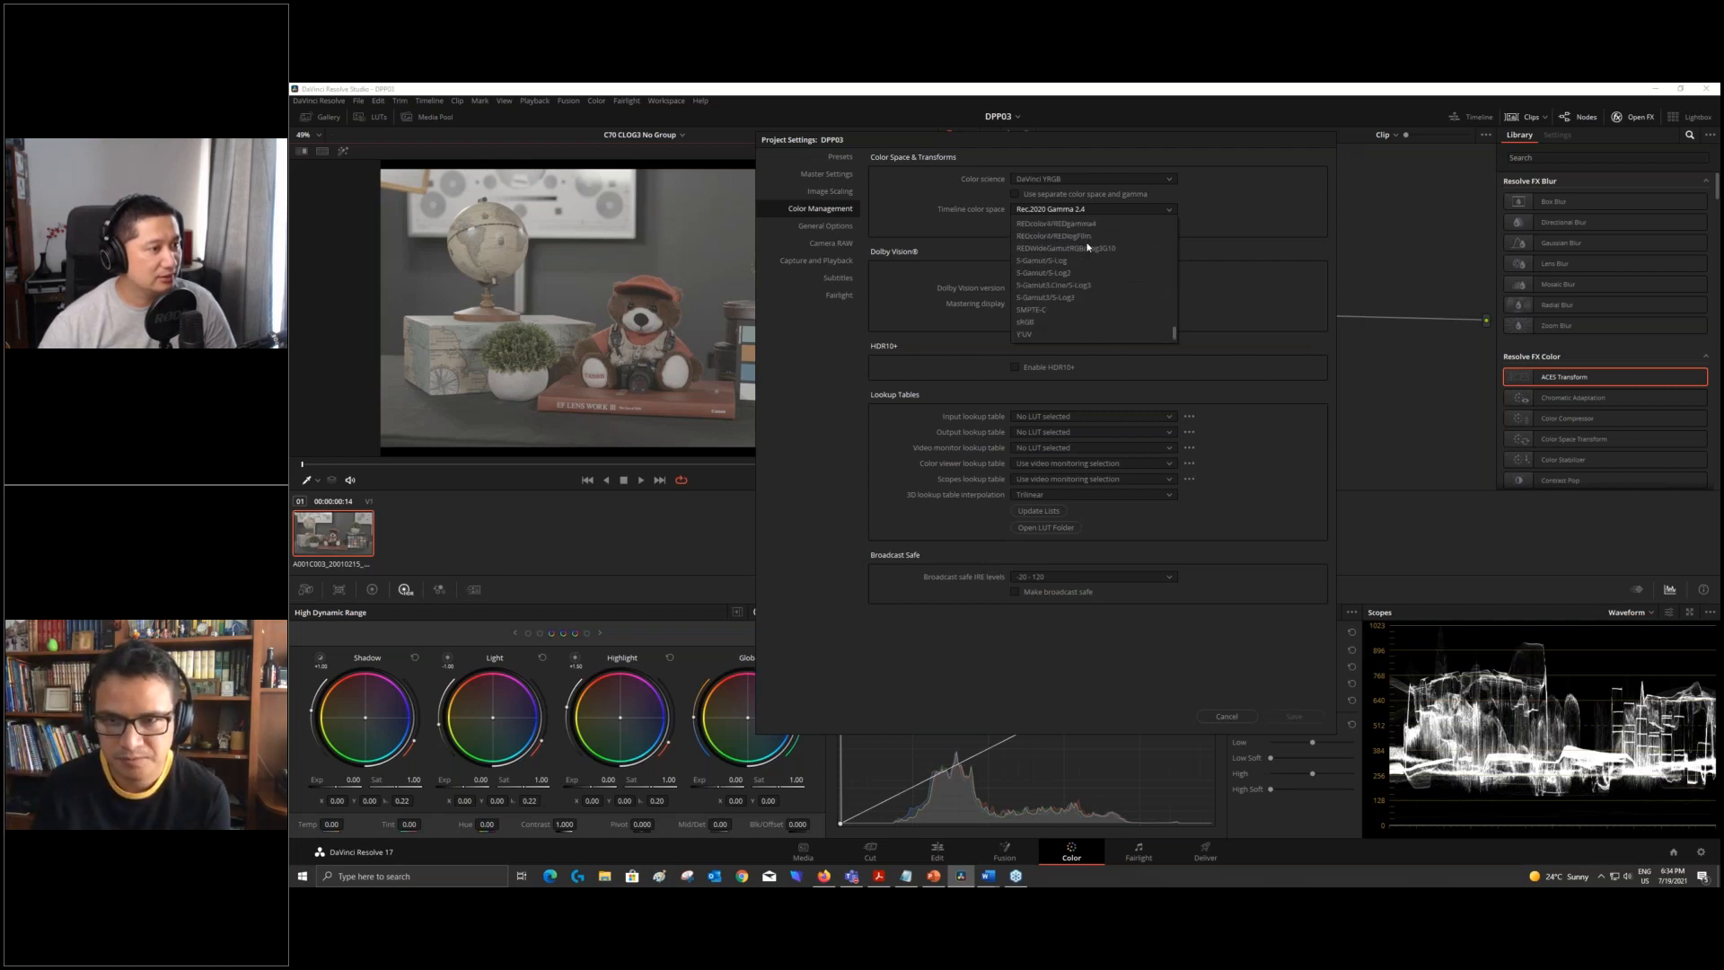
scroll(1104, 287, "up", 4)
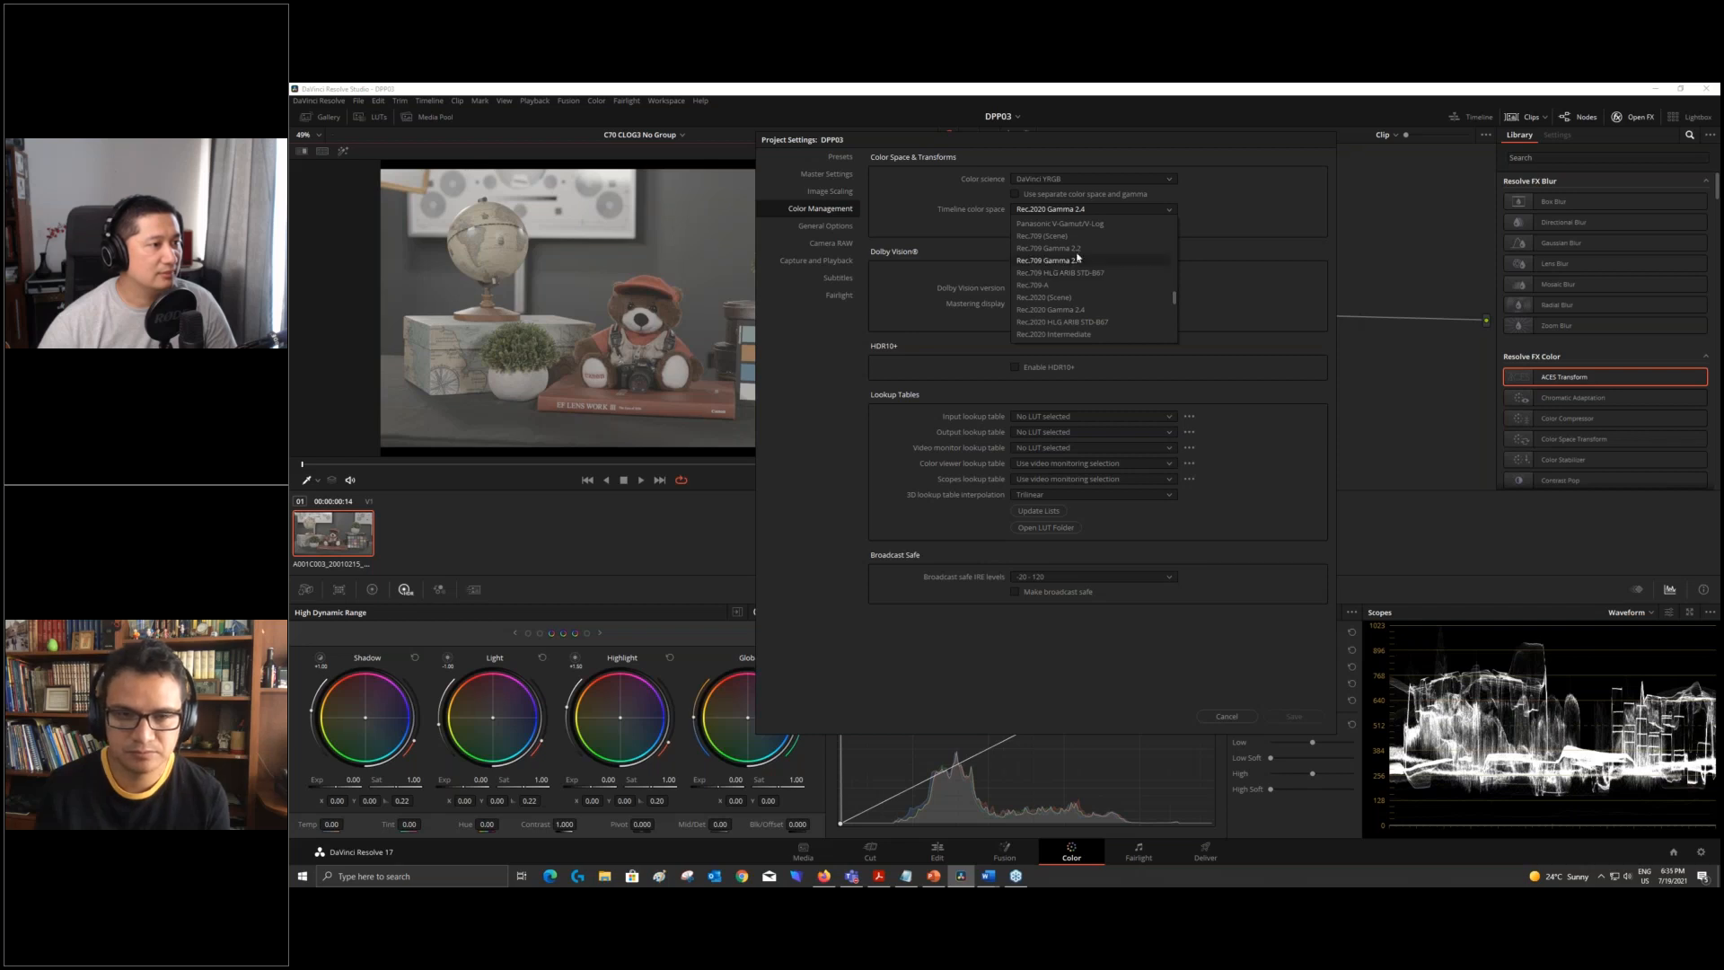
left_click(1077, 259)
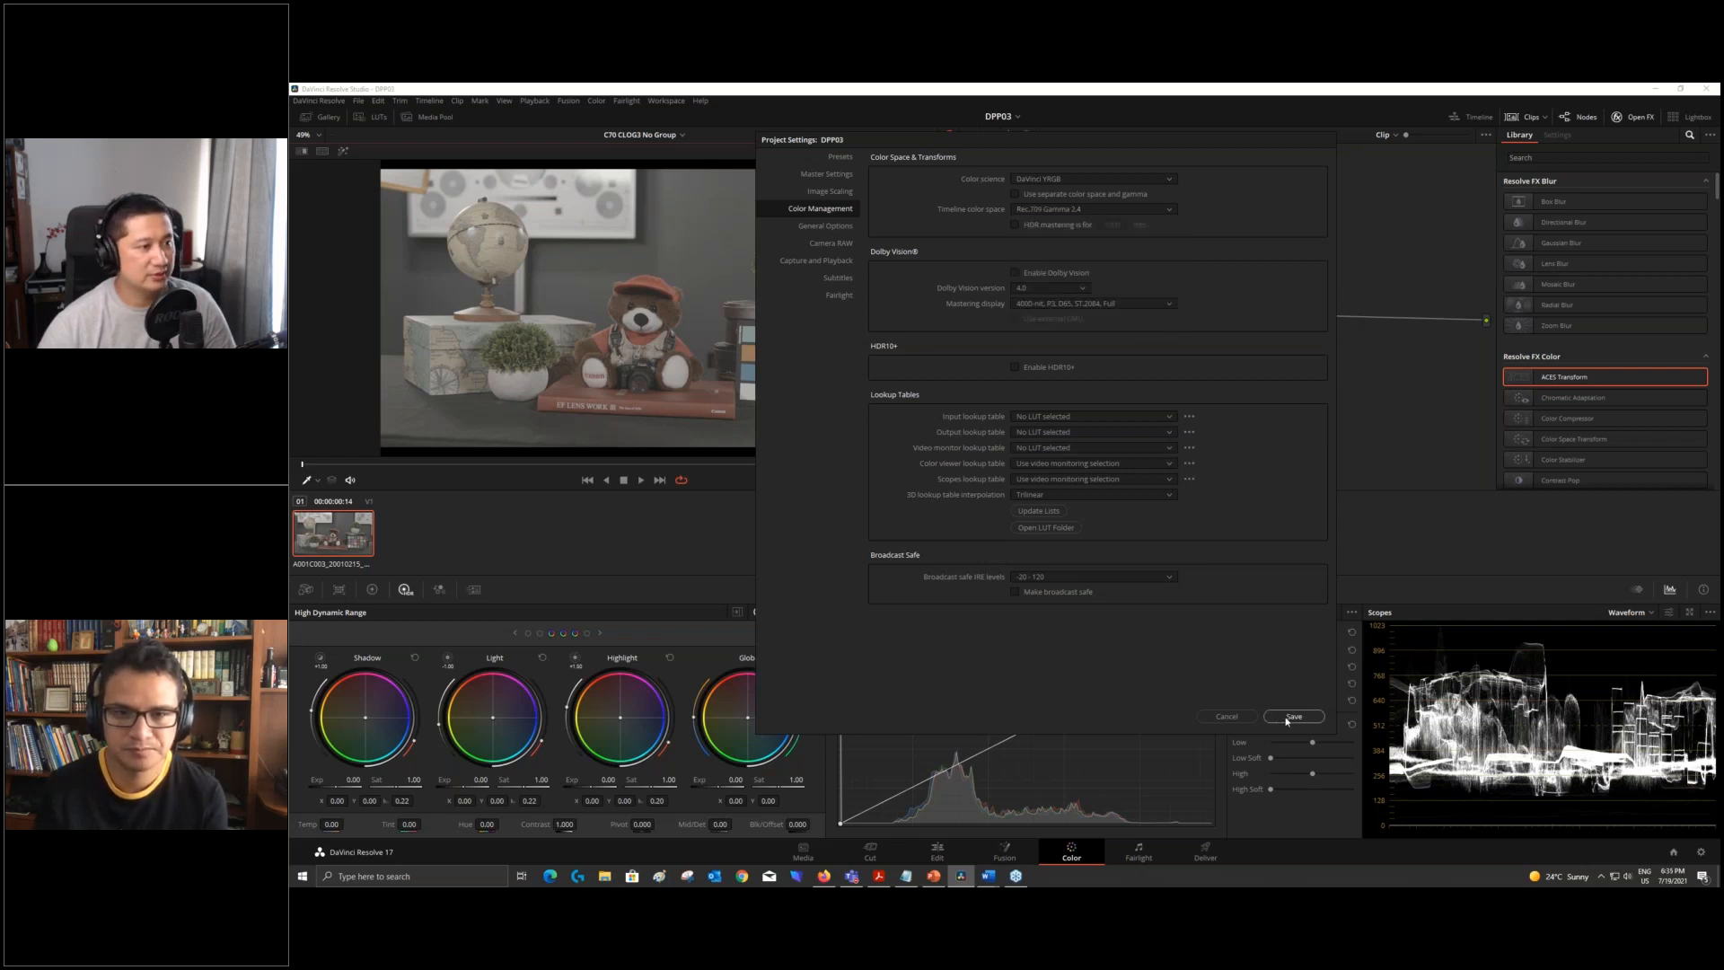
left_click(1293, 716)
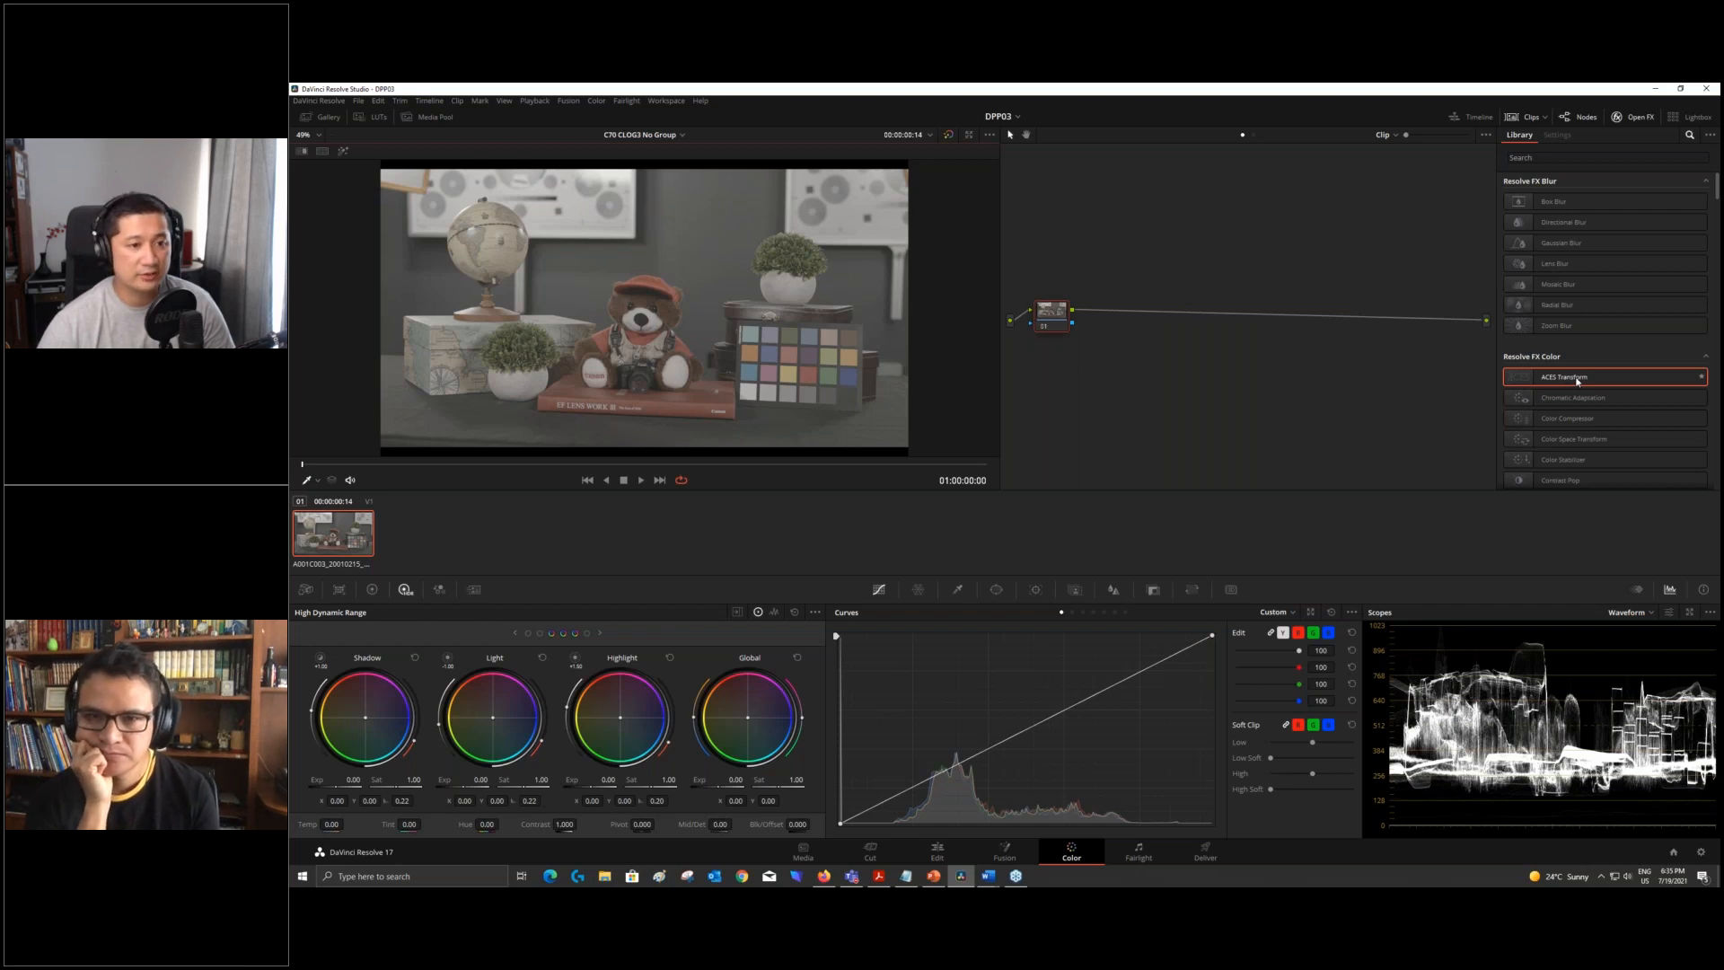
- Apply an ACES Transform to the first node and append two serial nodes, spacing them apart in the node graph
left_click_drag(1577, 382, 1061, 319)
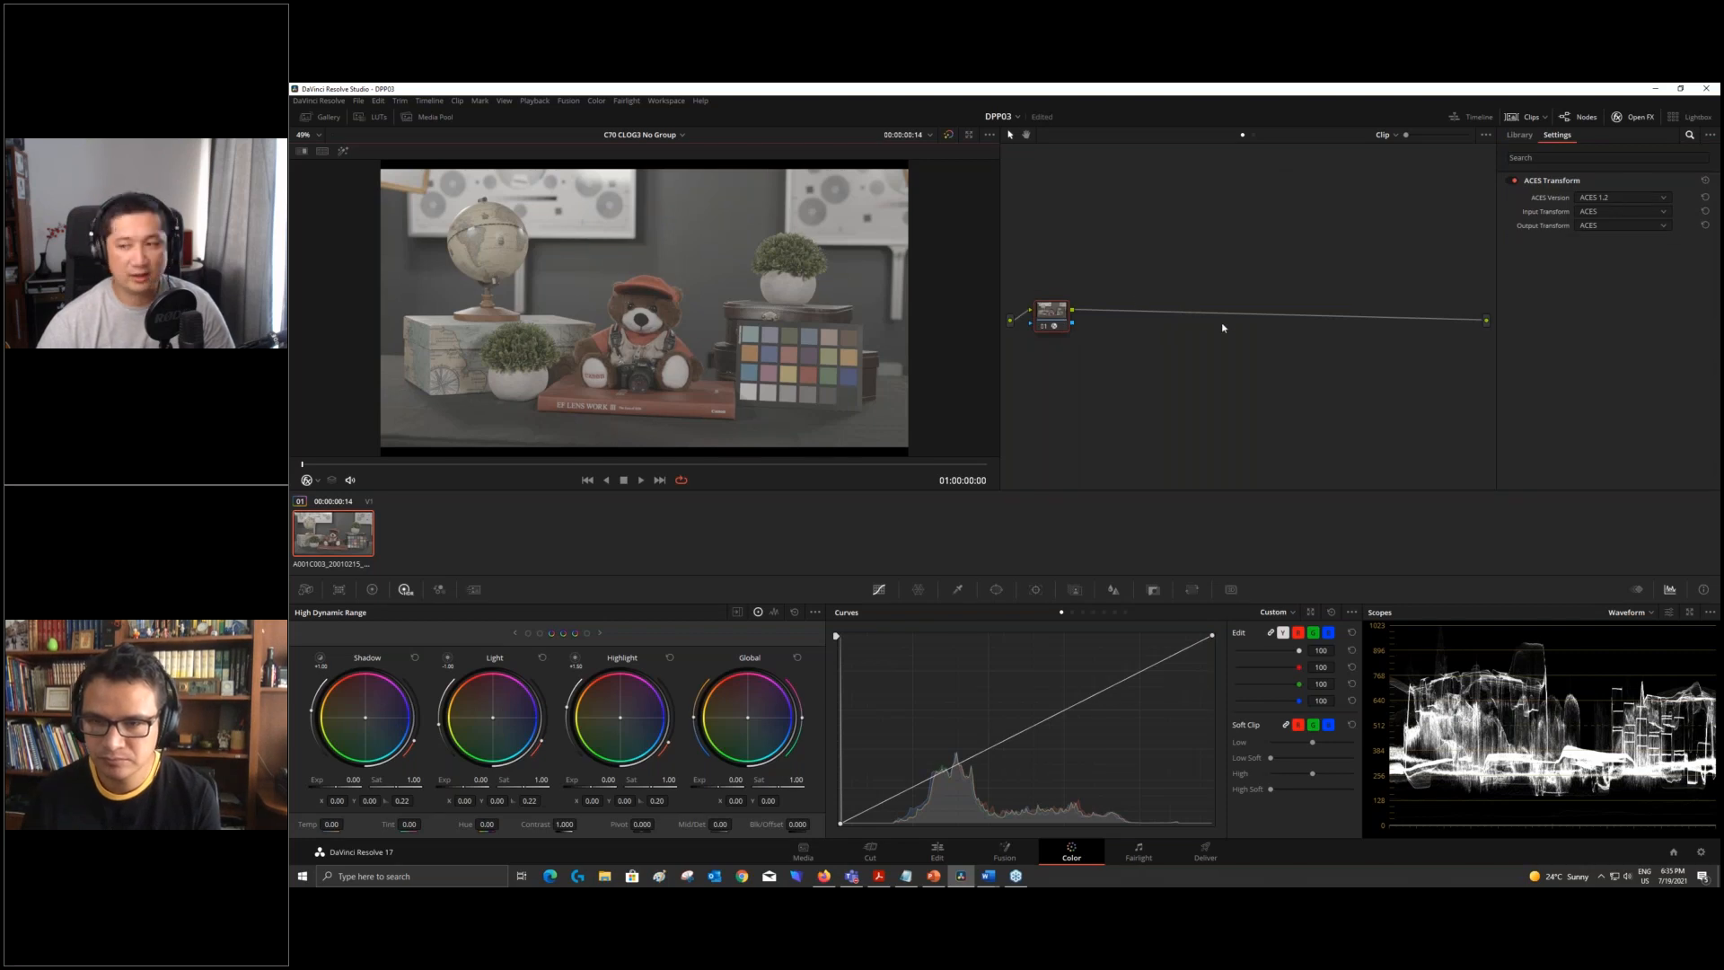
key("alt+s")
key("alt+s")
left_click(1055, 317)
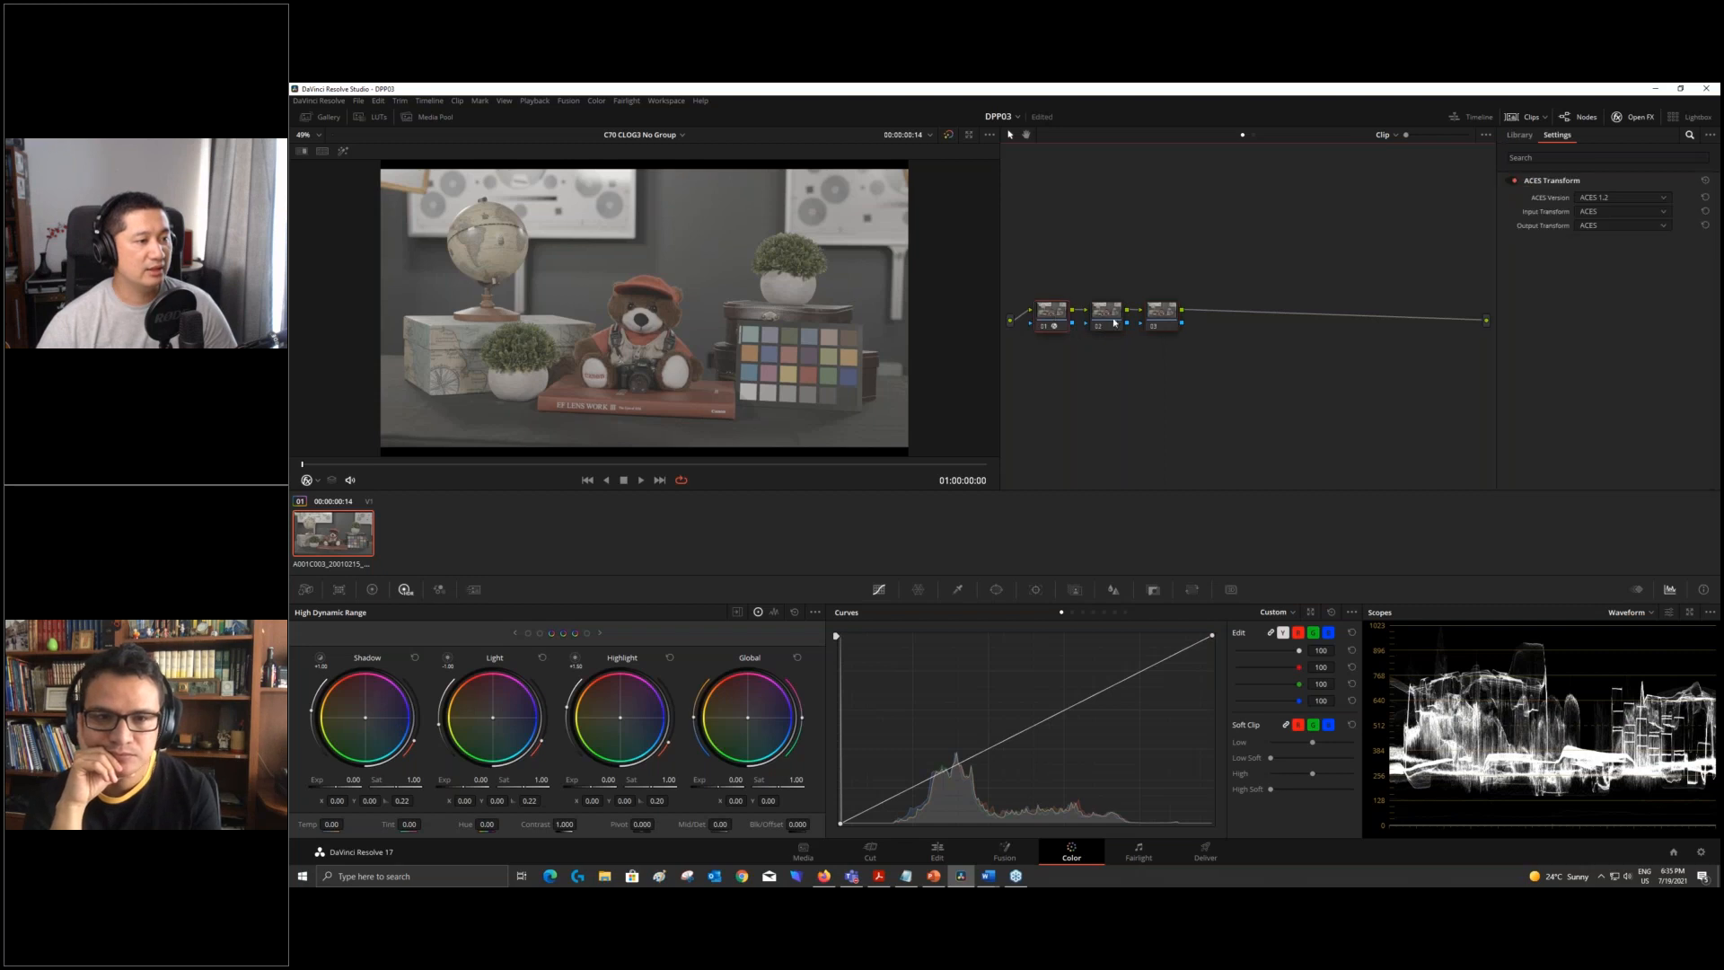
left_click_drag(1171, 318, 1329, 314)
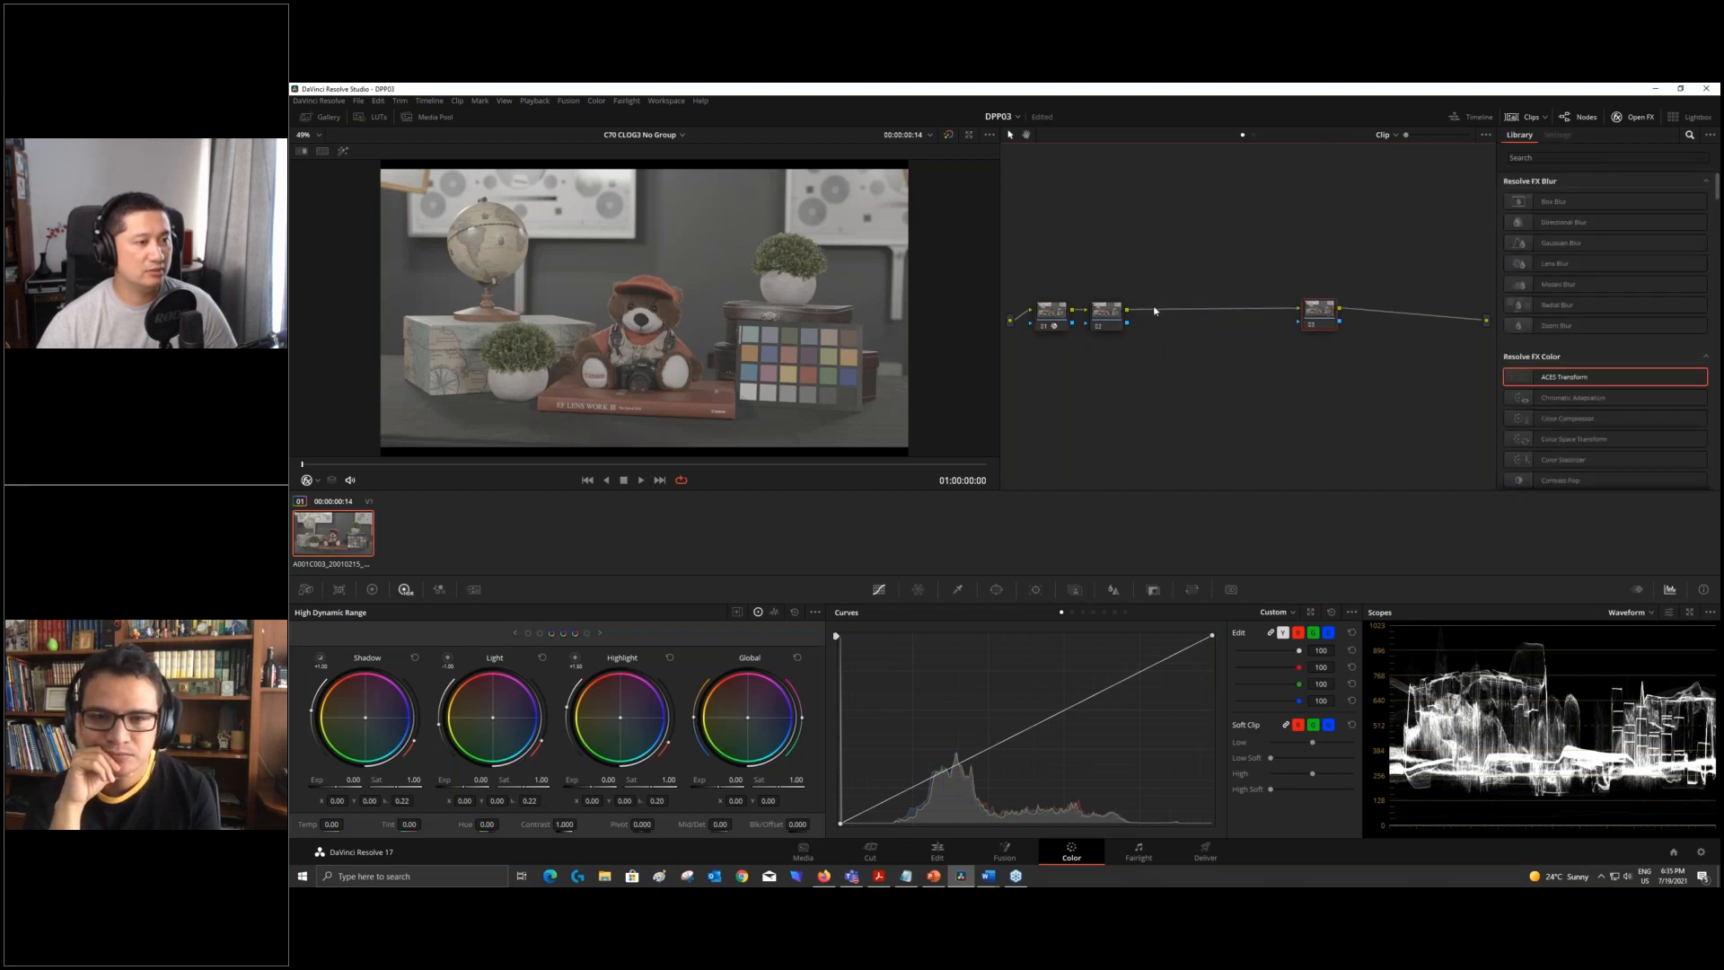
left_click_drag(1112, 315, 1135, 316)
- Label the first node IDT and the last node ODT, adding an ACES Transform to the ODT node
left_click(1058, 316)
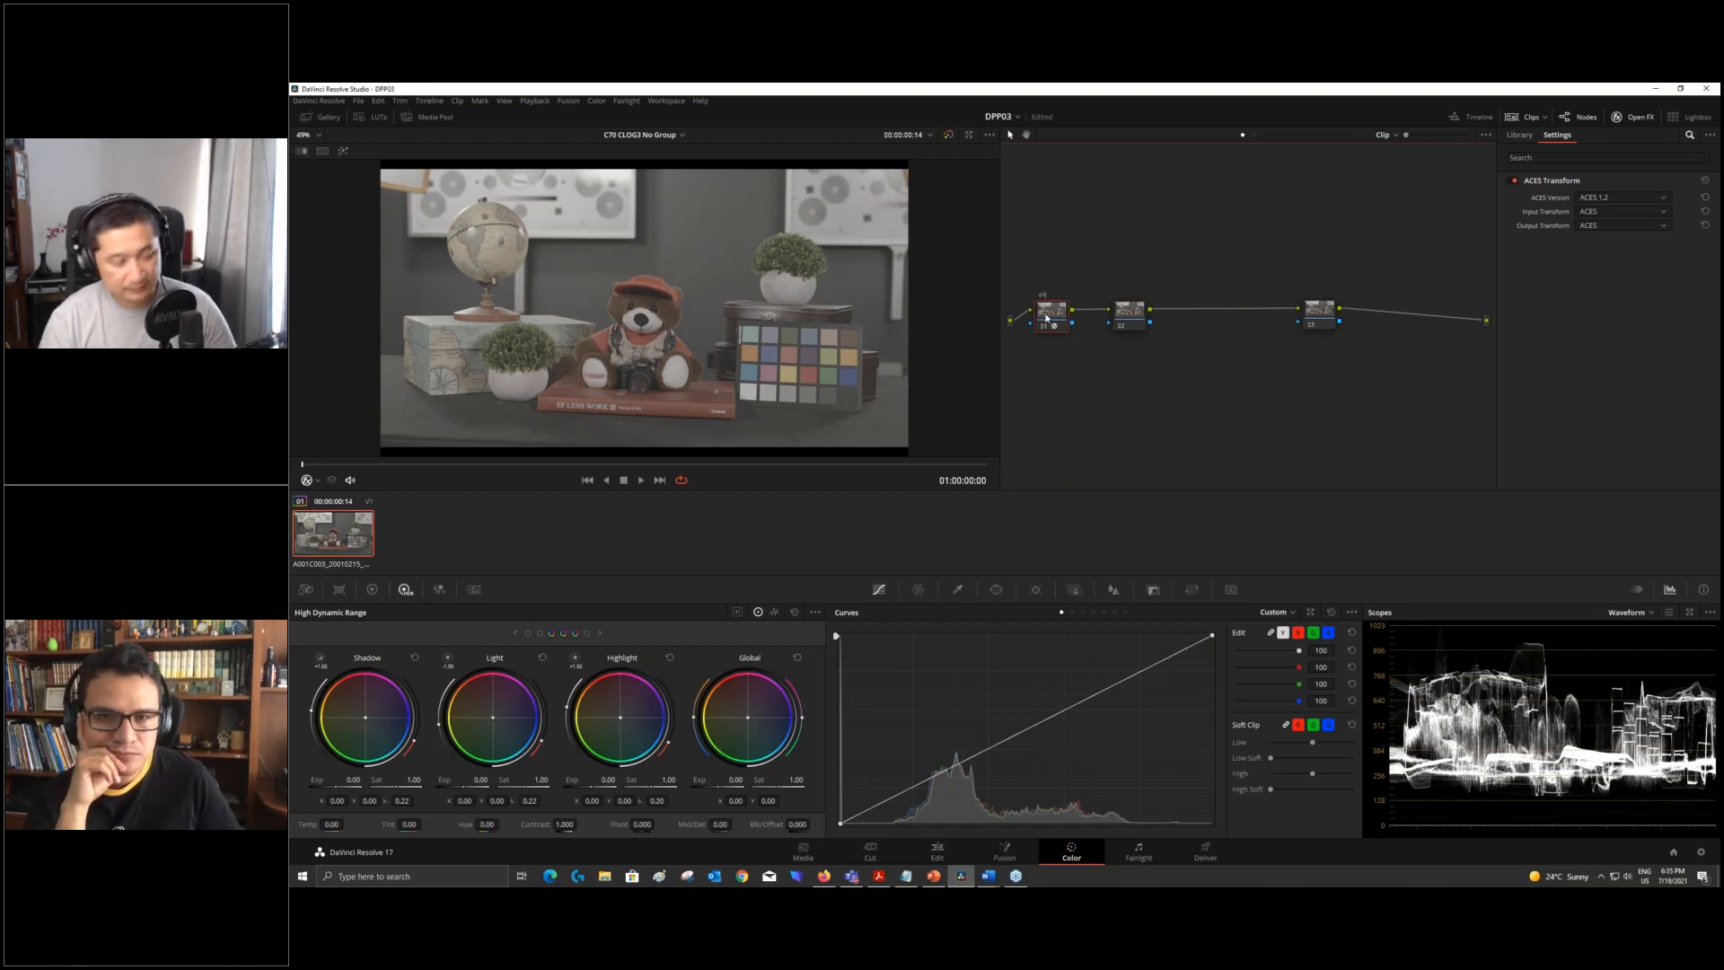
left_click(1322, 313)
left_click_drag(1559, 380, 1318, 311)
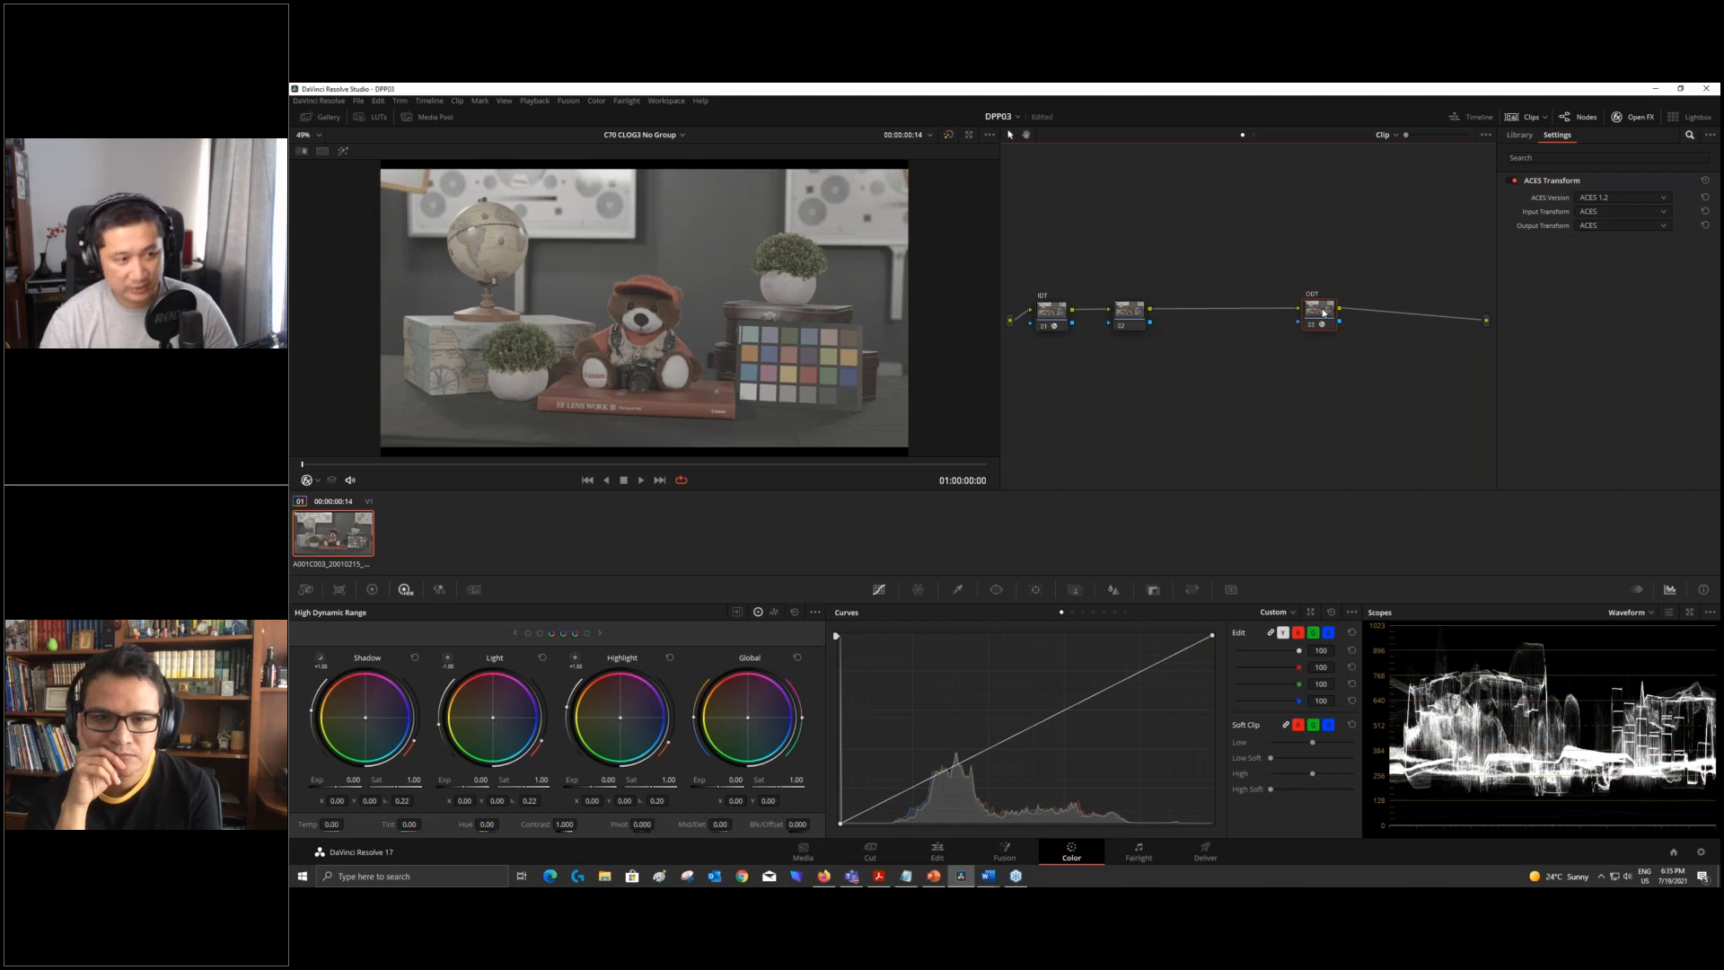
- On the IDT node, choose ACES 1.2 and set the input transform to Canon C70 CanonLog3 Daylight Cinema
left_click(1054, 314)
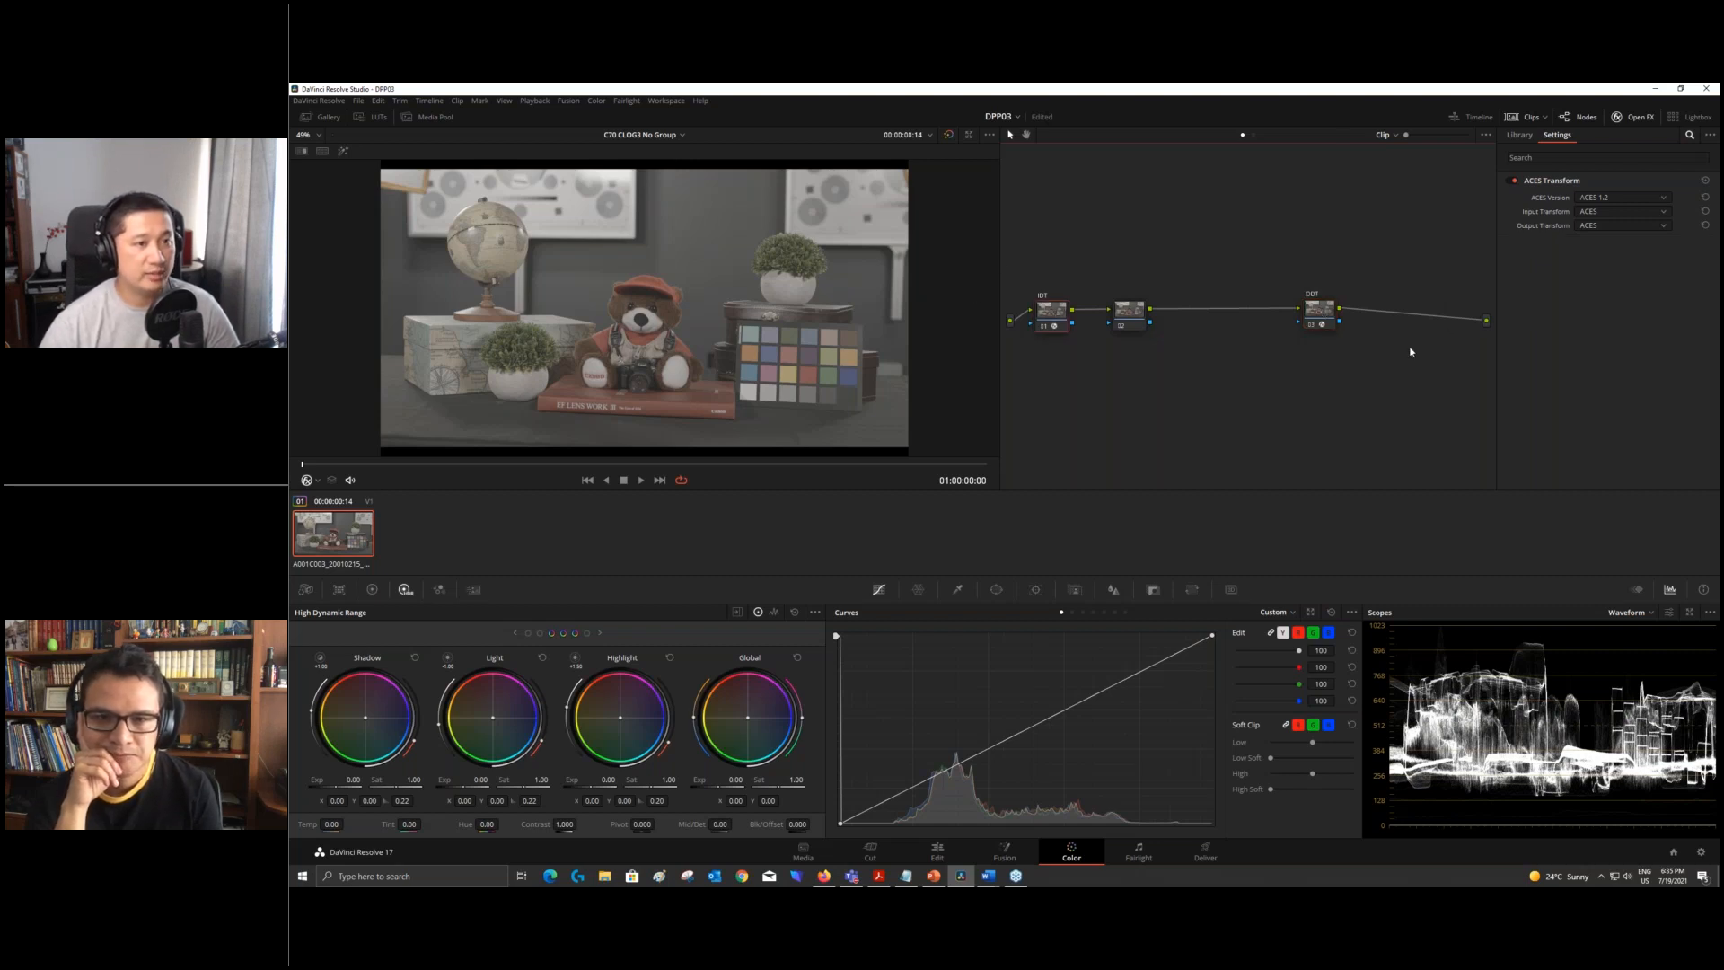
left_click(1592, 201)
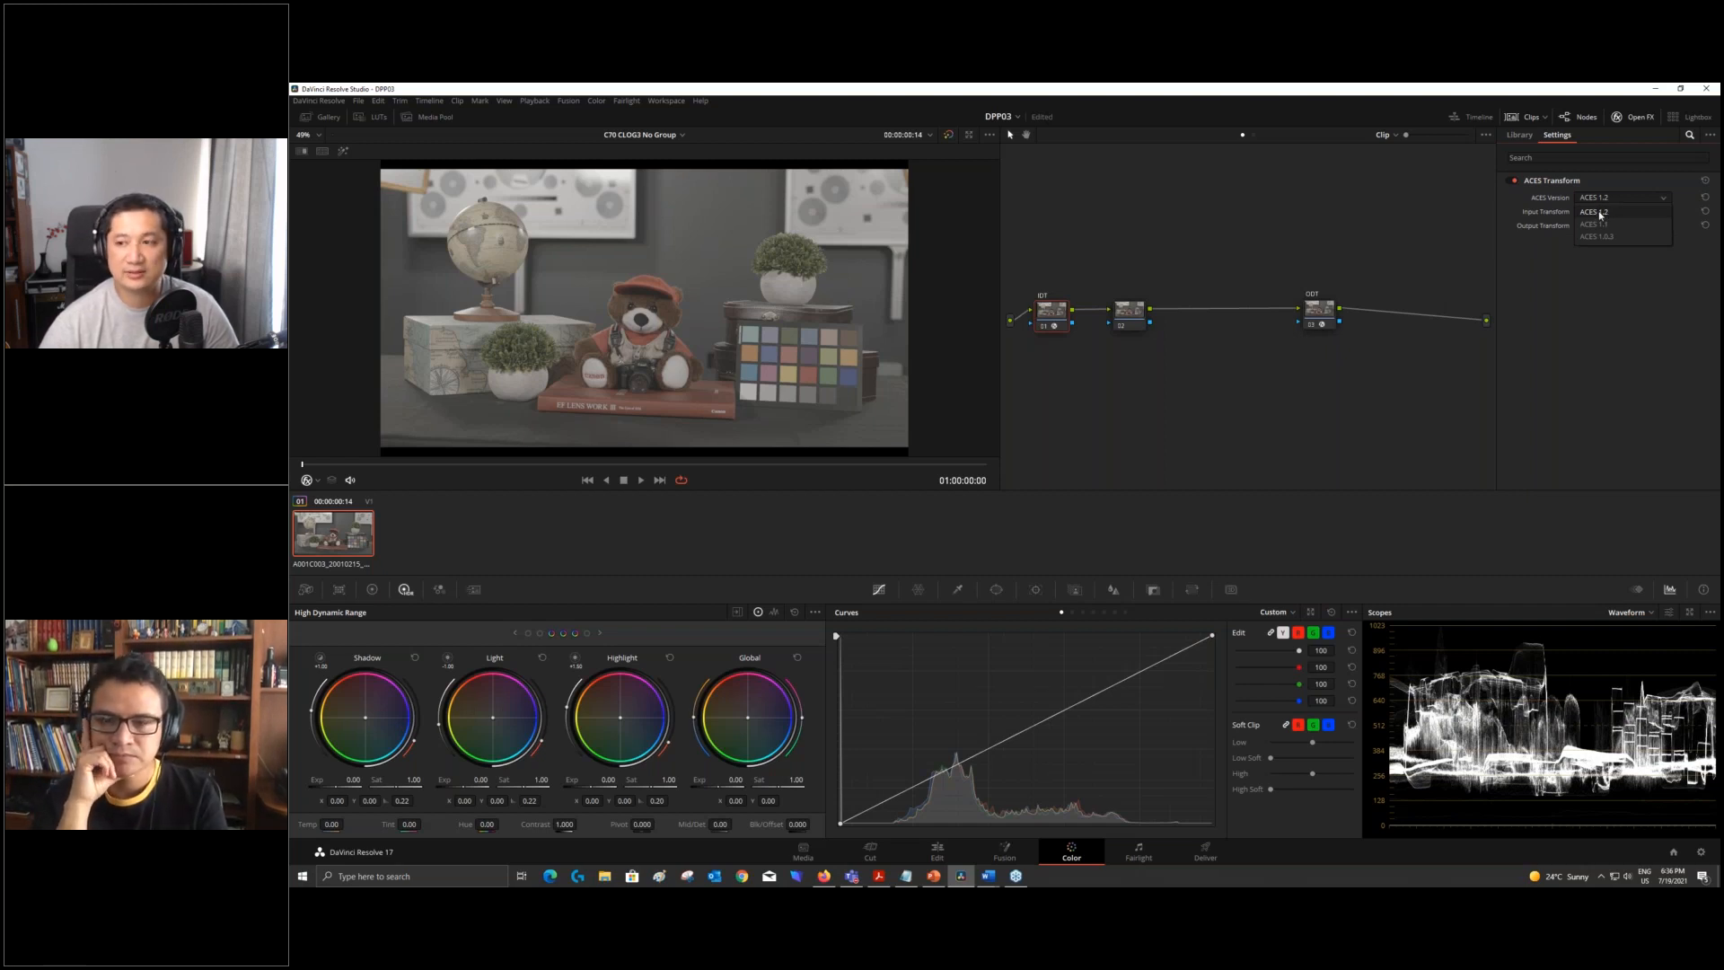
left_click(1599, 213)
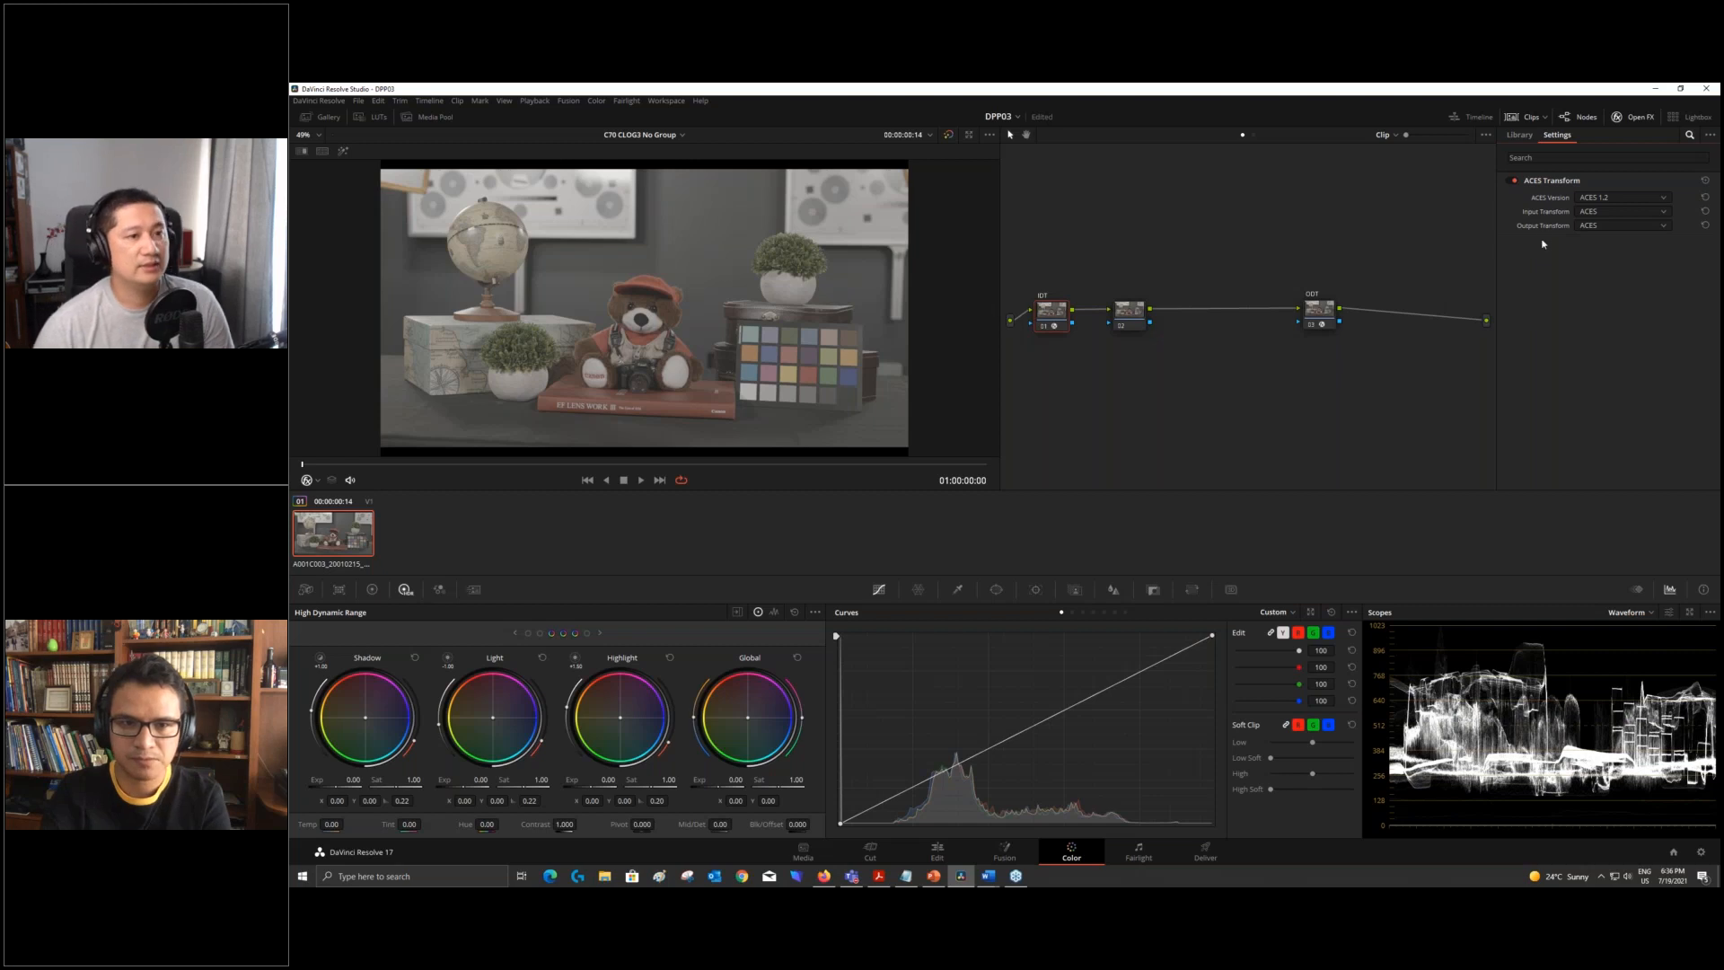
left_click(1604, 224)
scroll(1586, 285, "down", 5)
scroll(1586, 285, "down", 5)
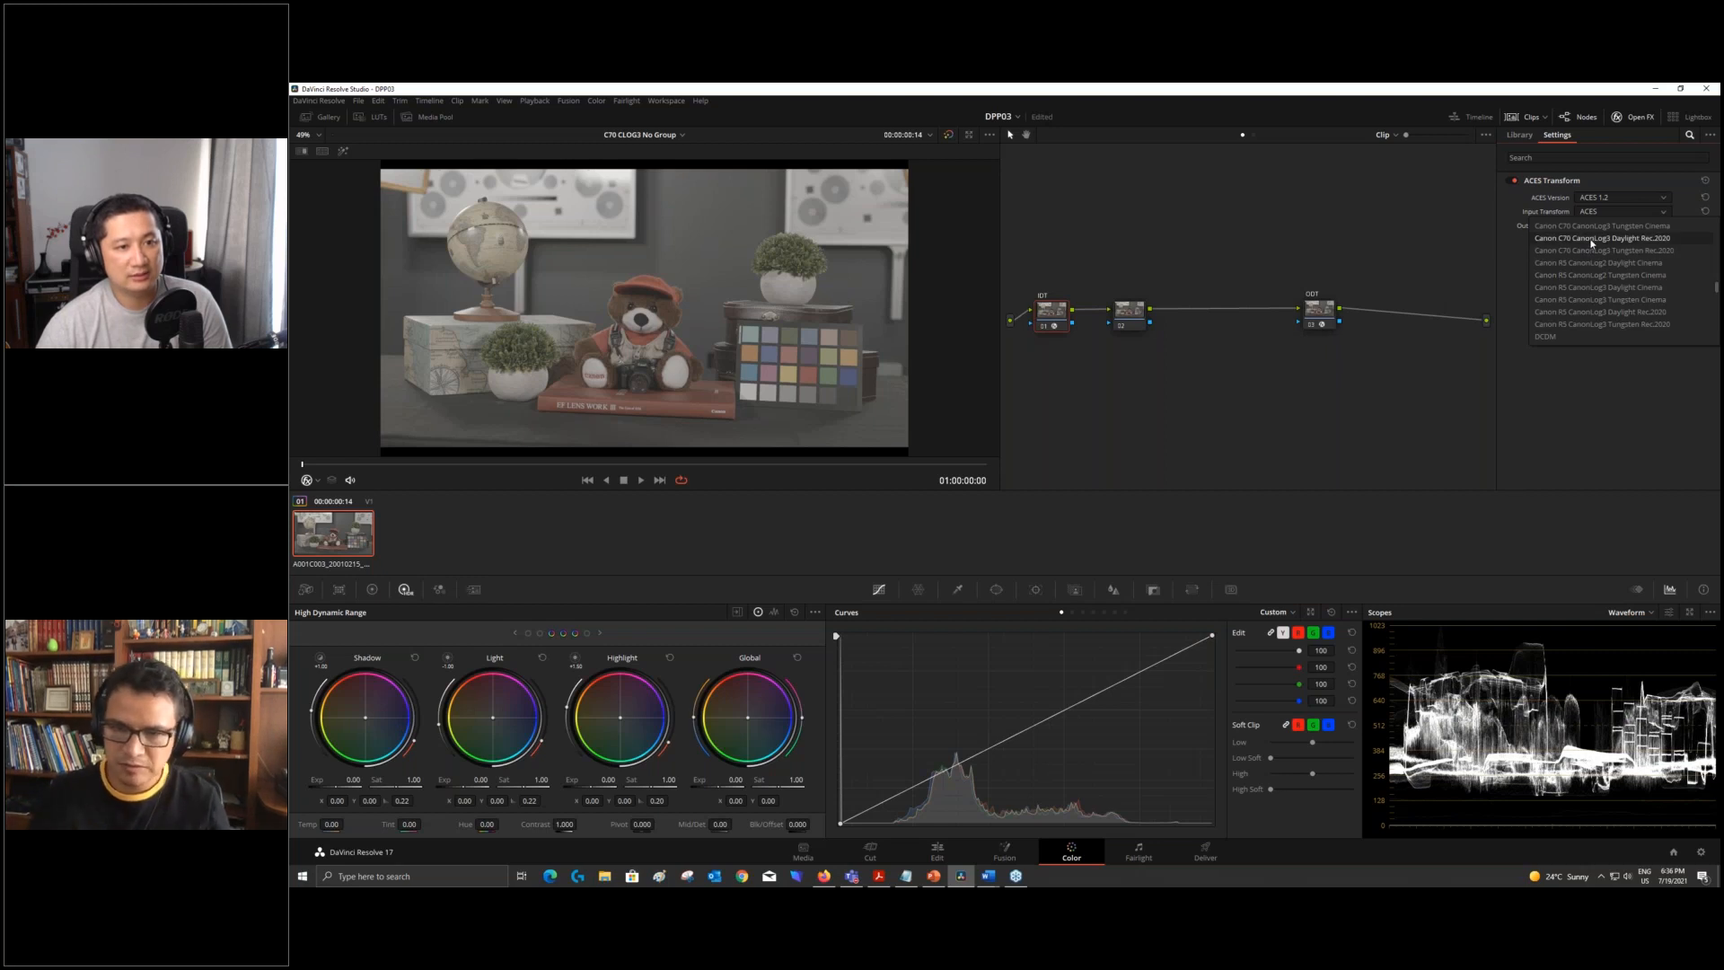
scroll(1591, 242, "up", 3)
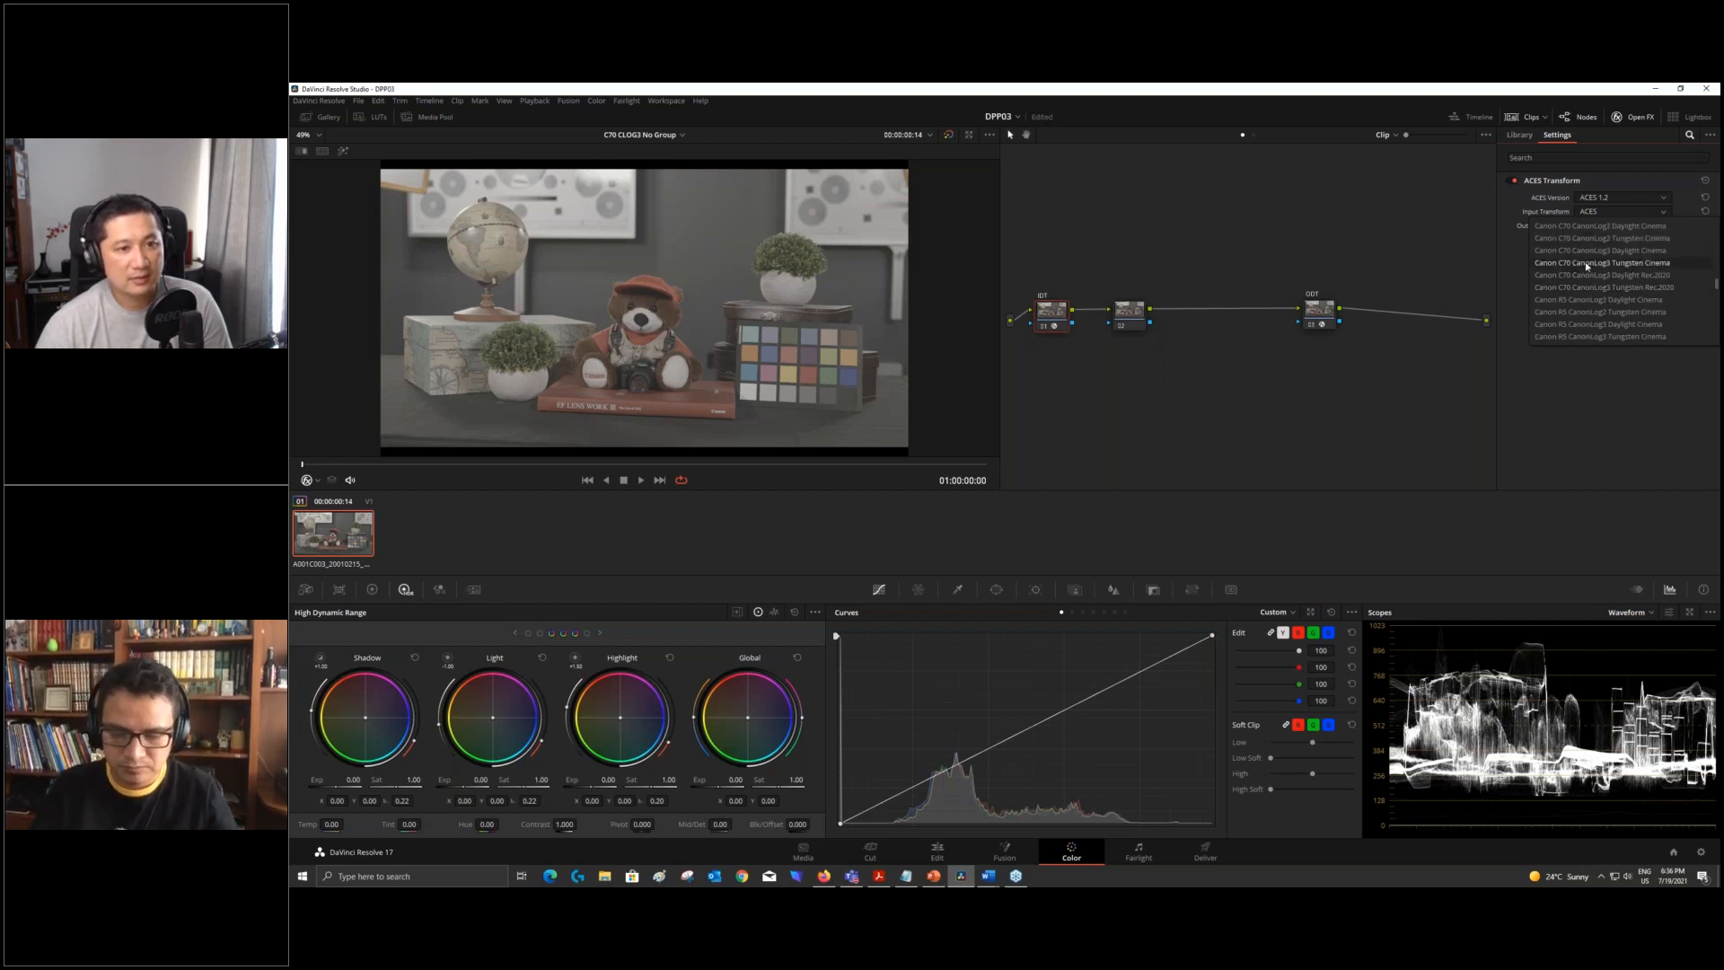
left_click(1595, 251)
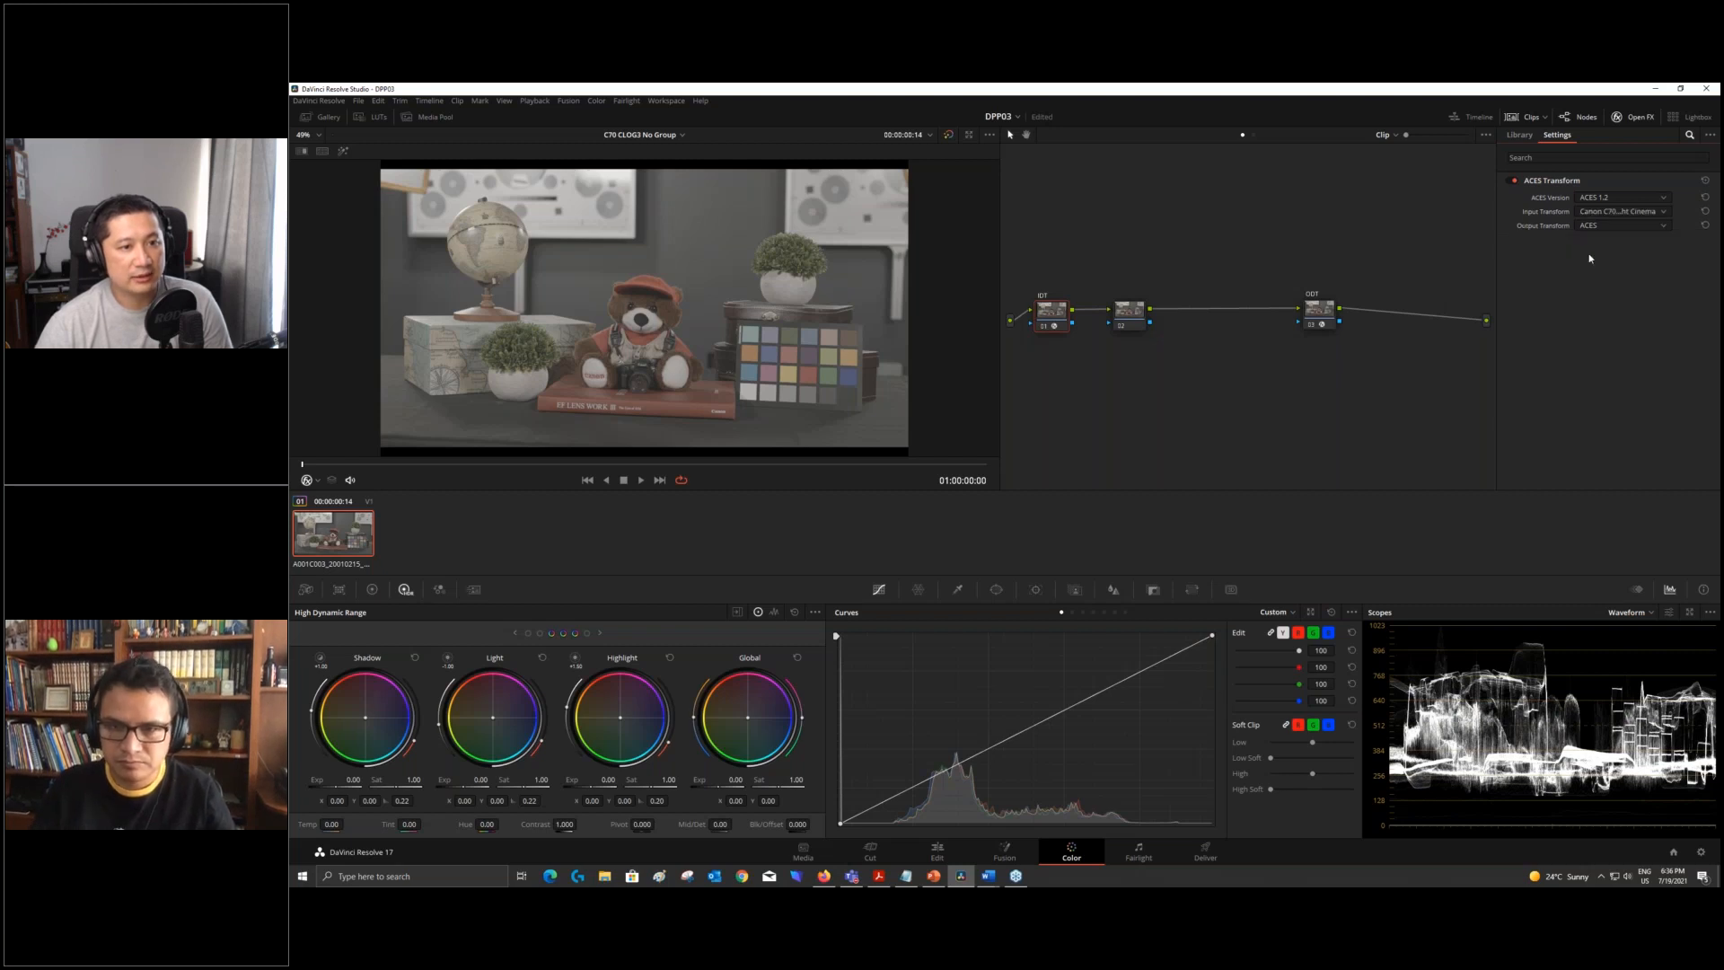
- Set the IDT node's output transform to CSC - ACEScct
left_click(1633, 227)
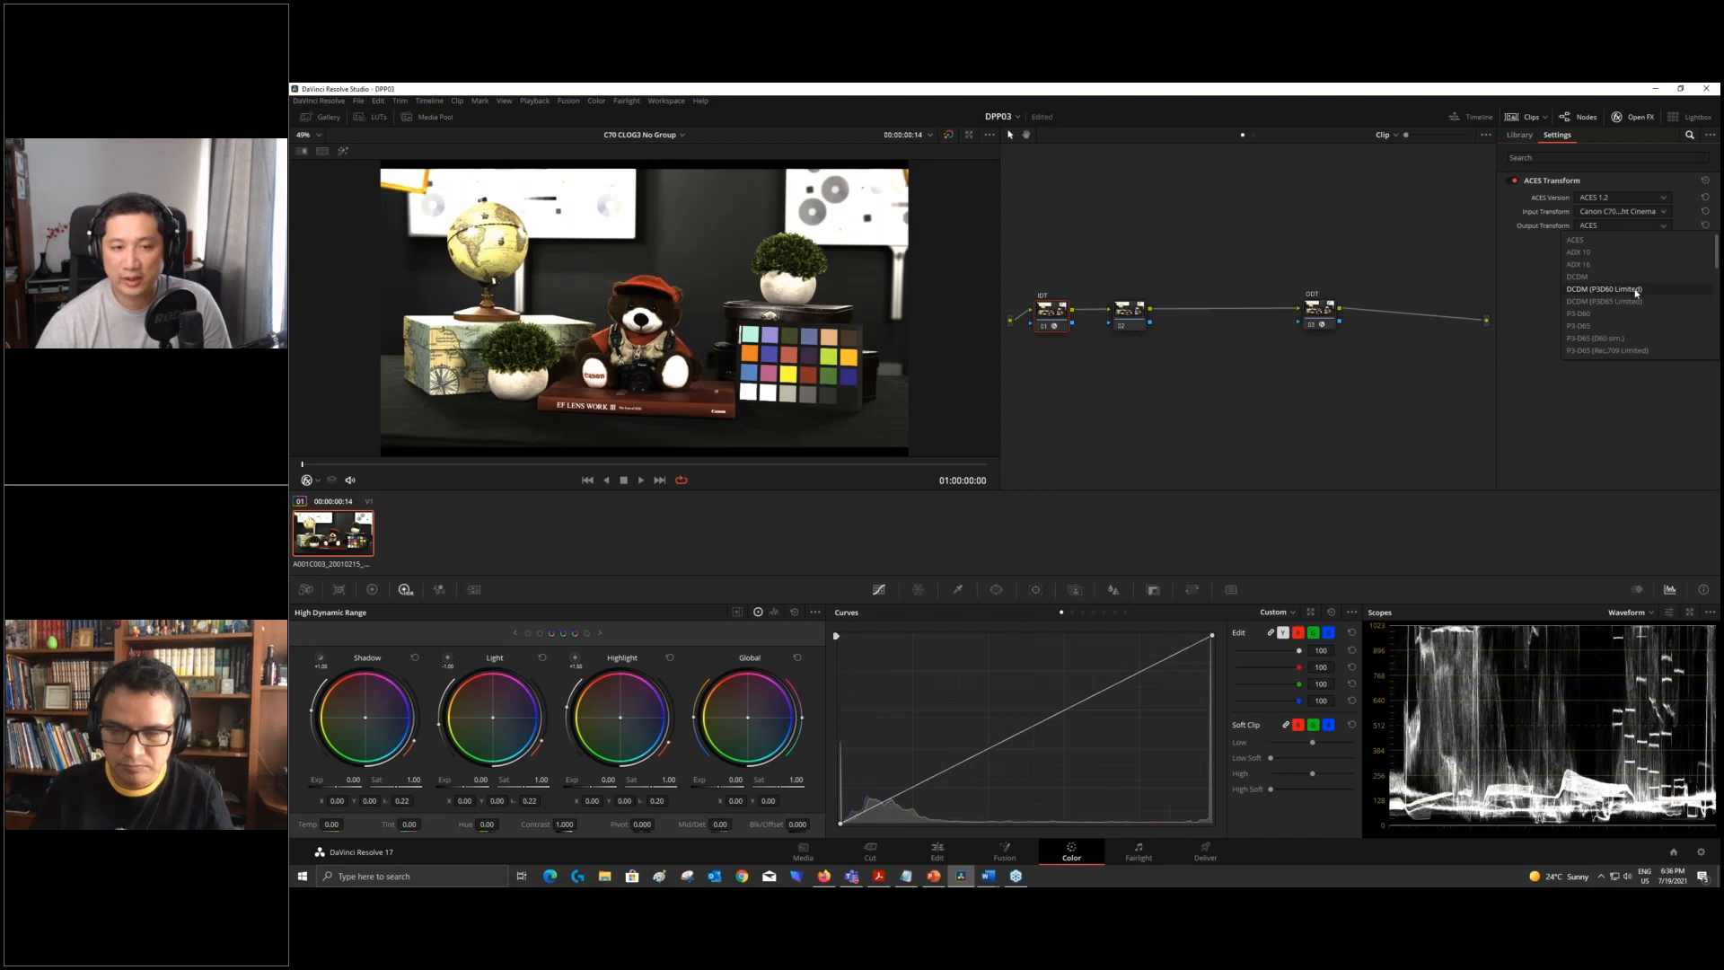
scroll(1634, 291, "down", 5)
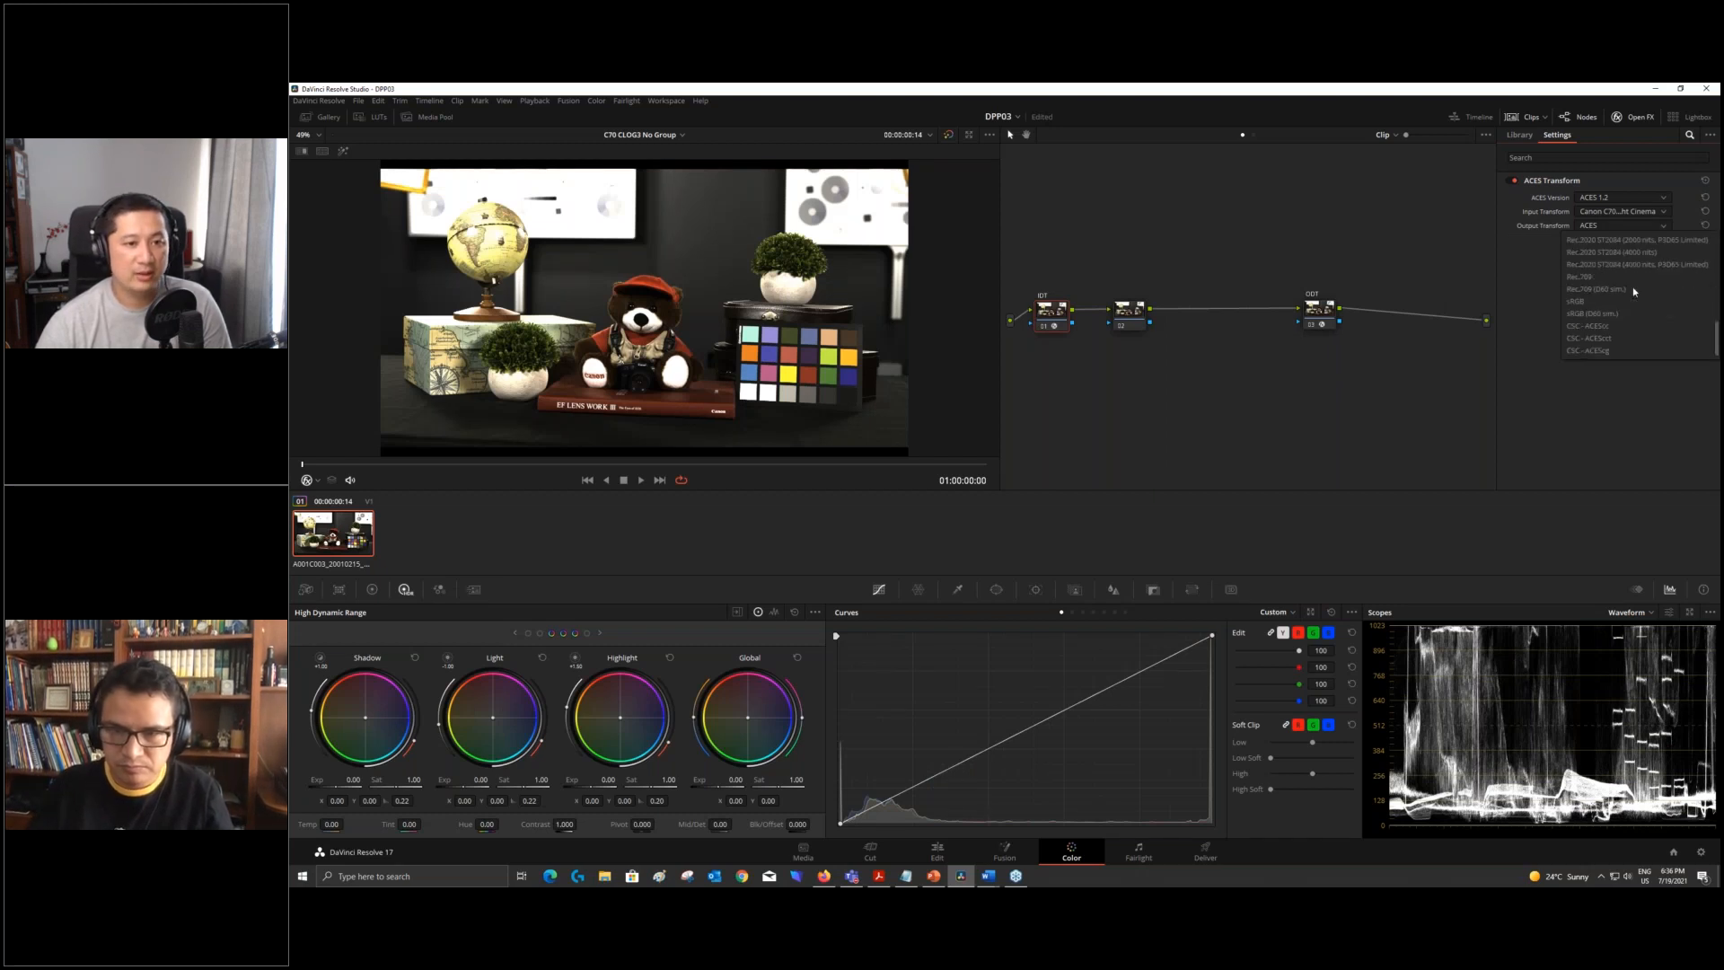
left_click(1594, 338)
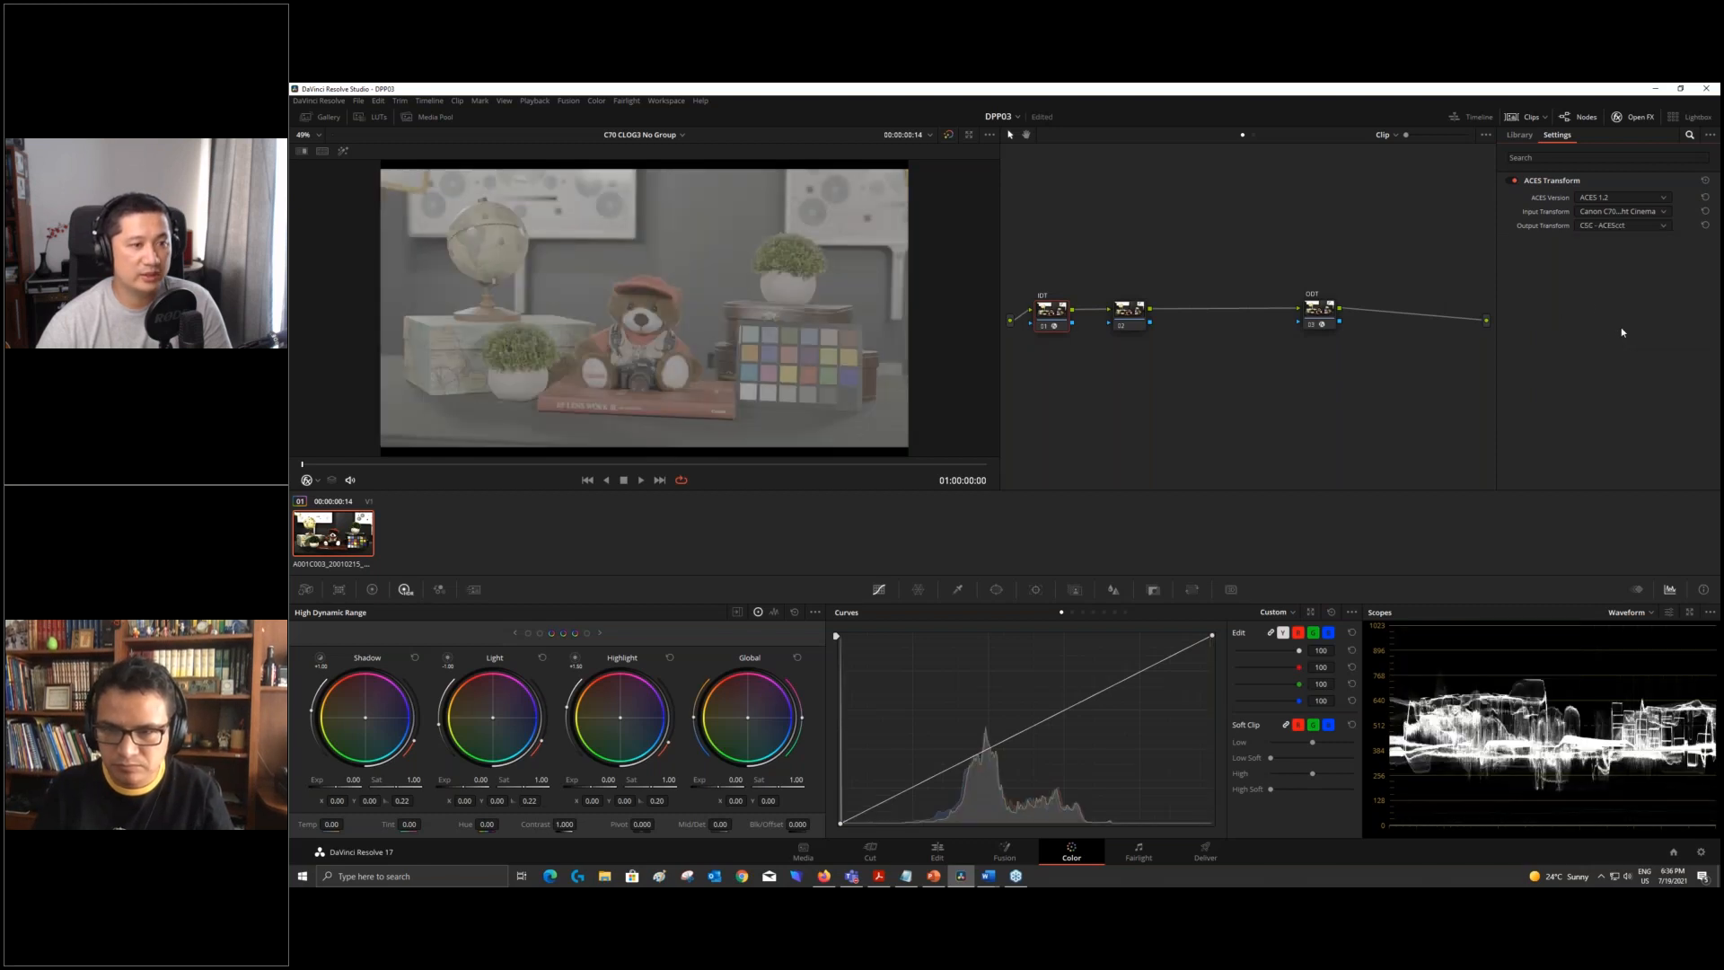
- On the ODT node, set the ACES input transform to CSC - ACEScct
left_click(1318, 313)
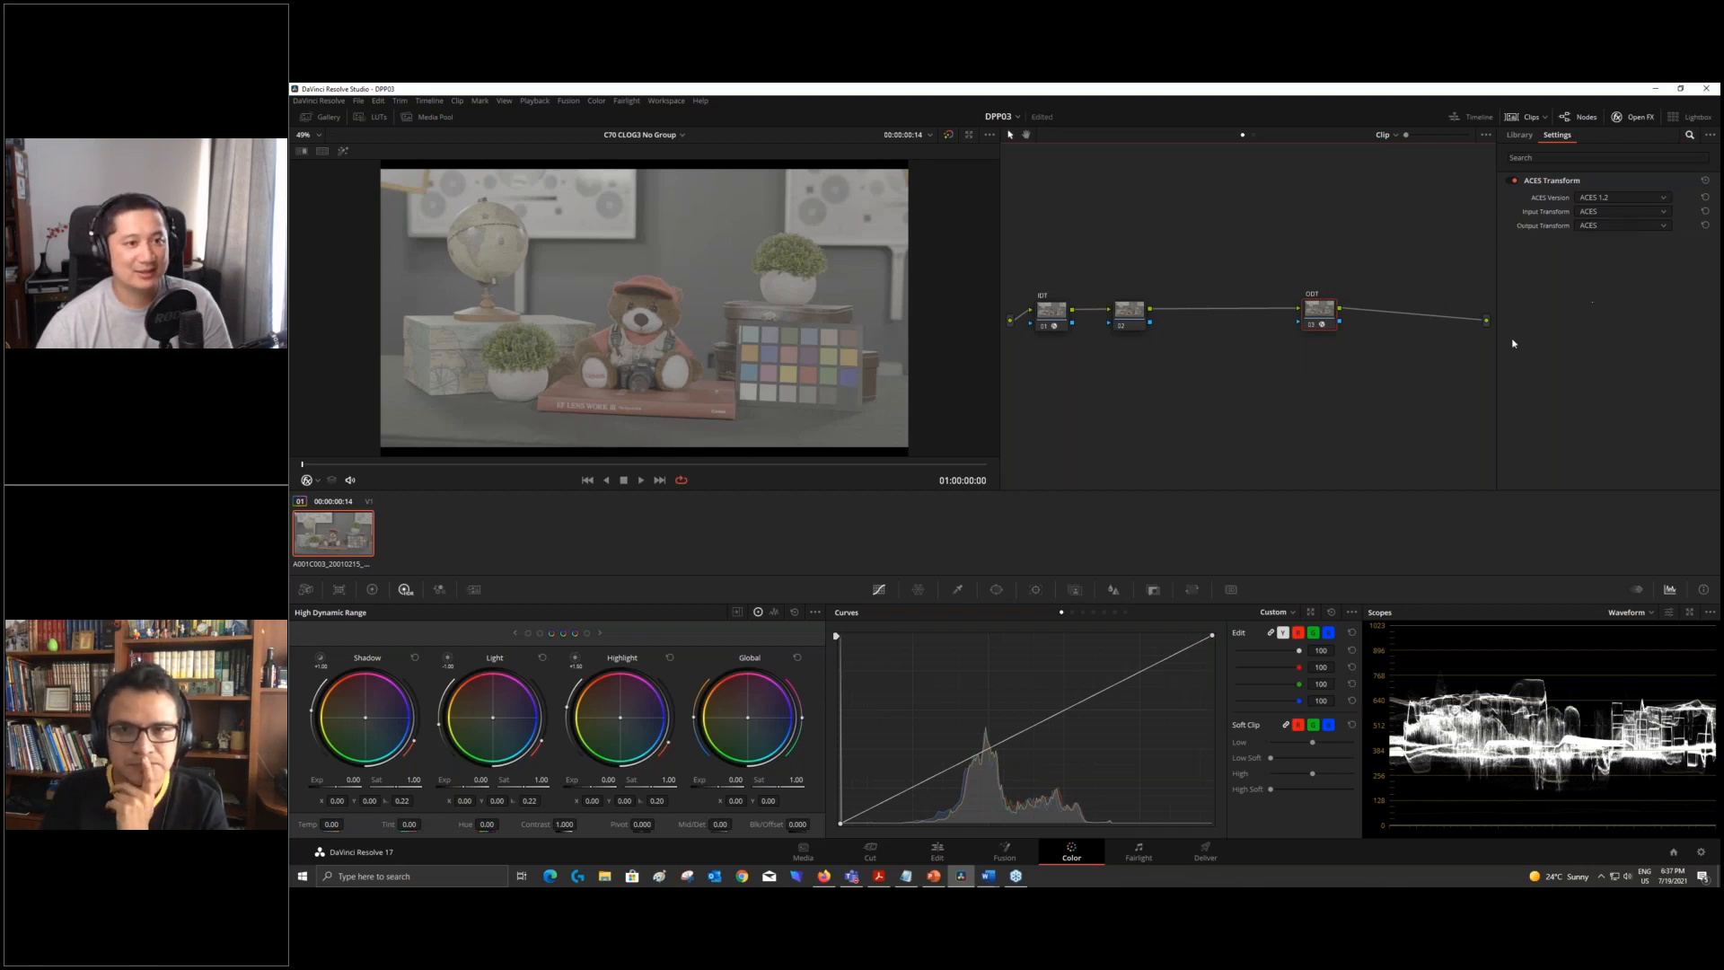
key("shift+d")
key("shift+d")
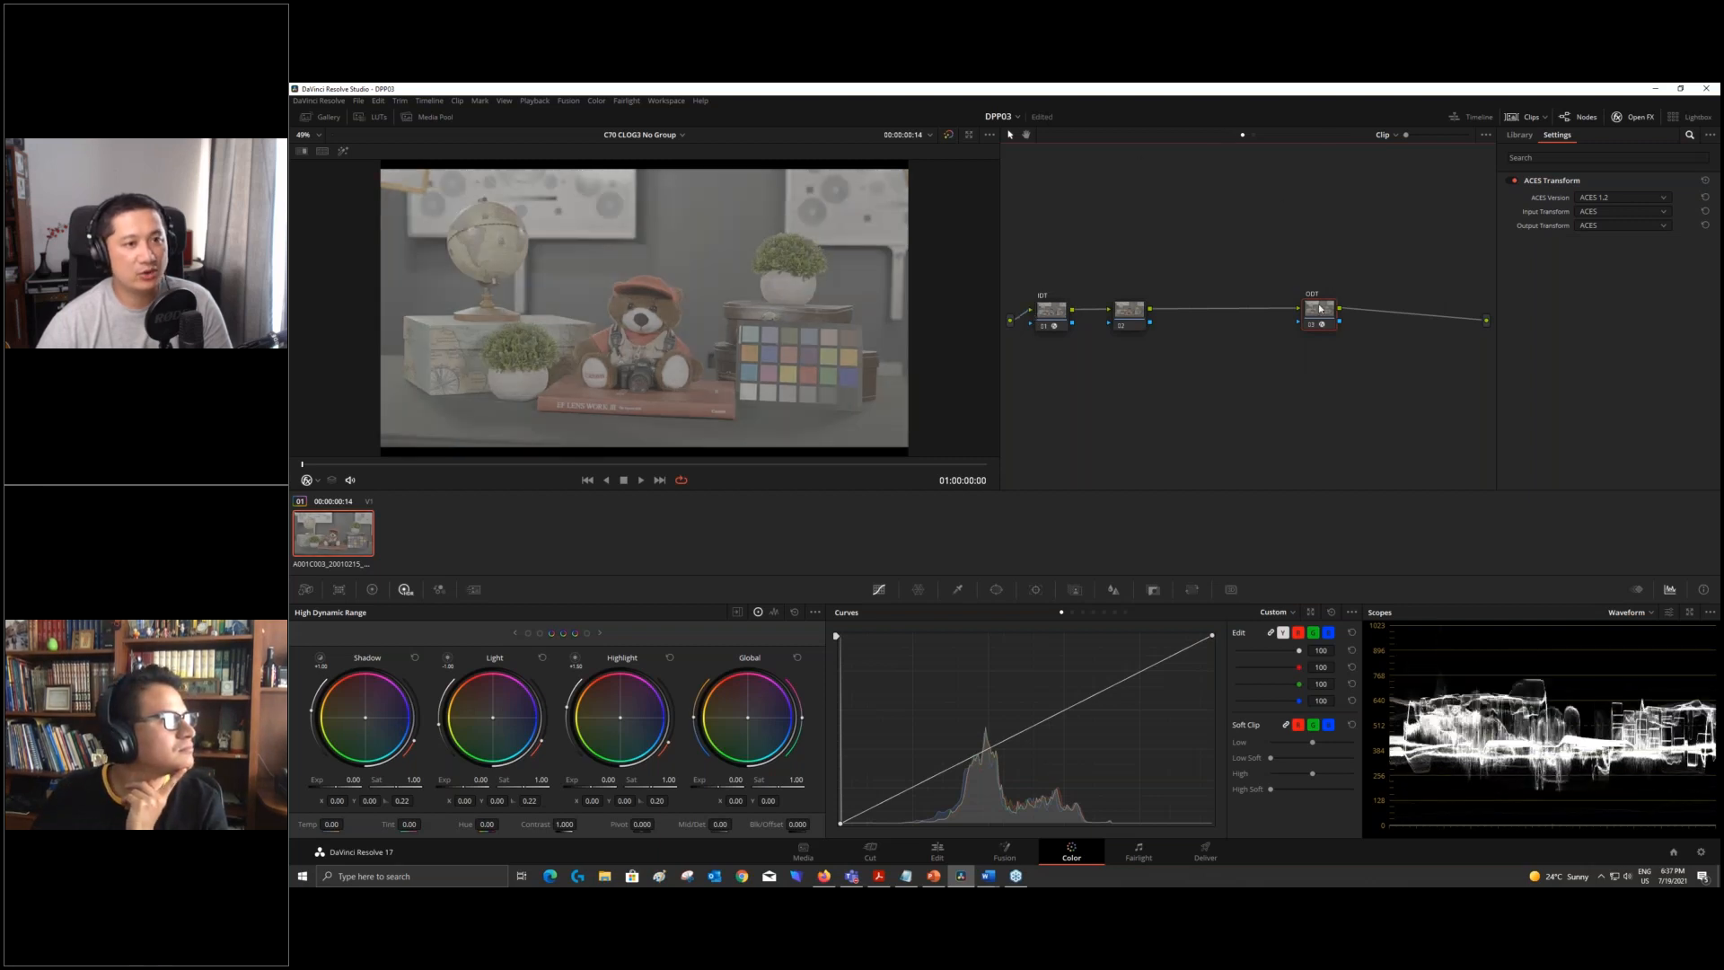
left_click(1642, 225)
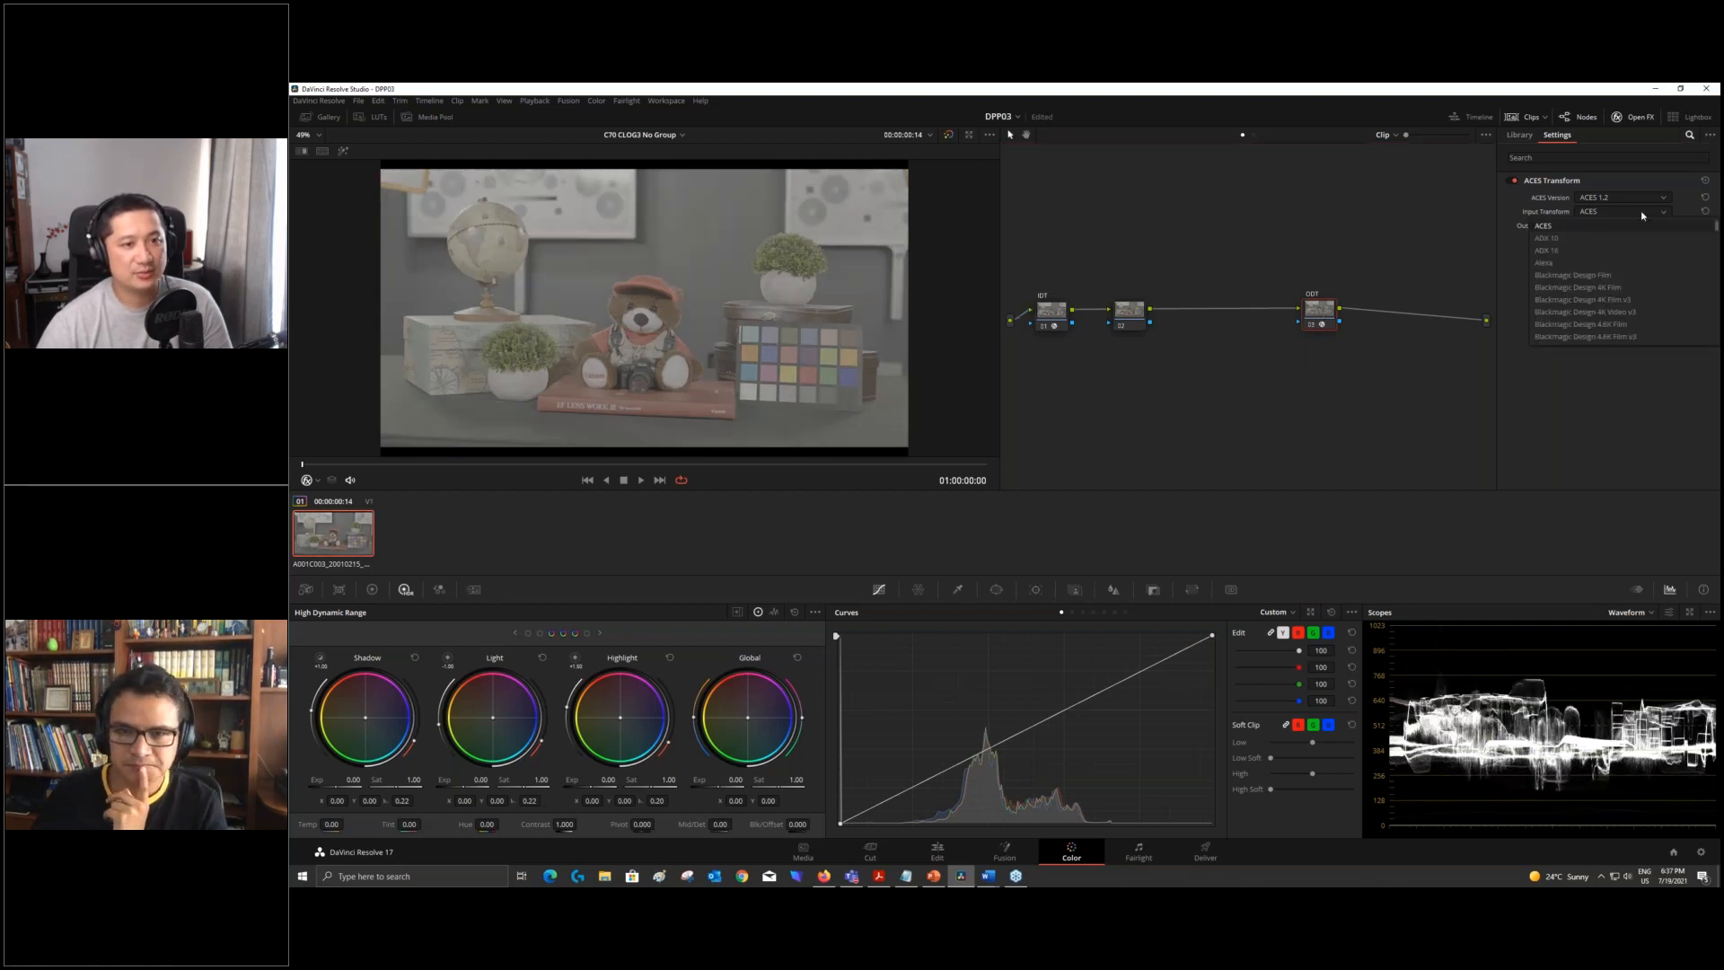
scroll(1612, 247, "down", 5)
scroll(1607, 256, "down", 10)
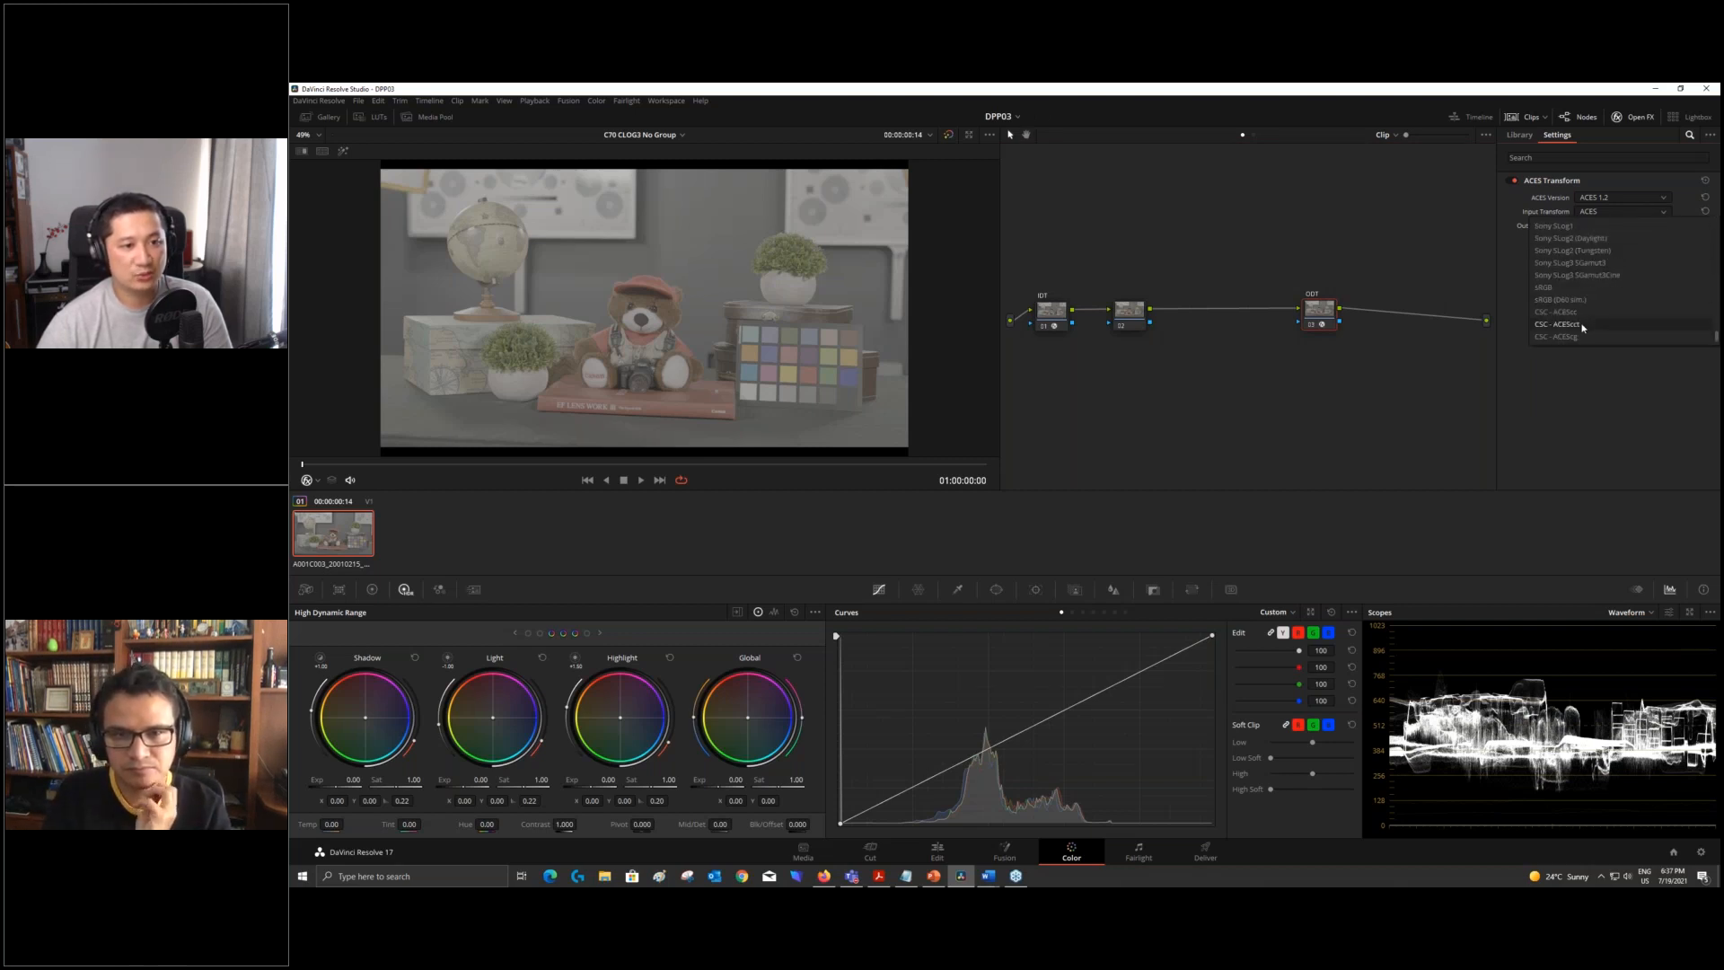
left_click(1583, 324)
- Set the ODT node's output transform to Rec.709
left_click(1630, 225)
scroll(1634, 287, "down", 15)
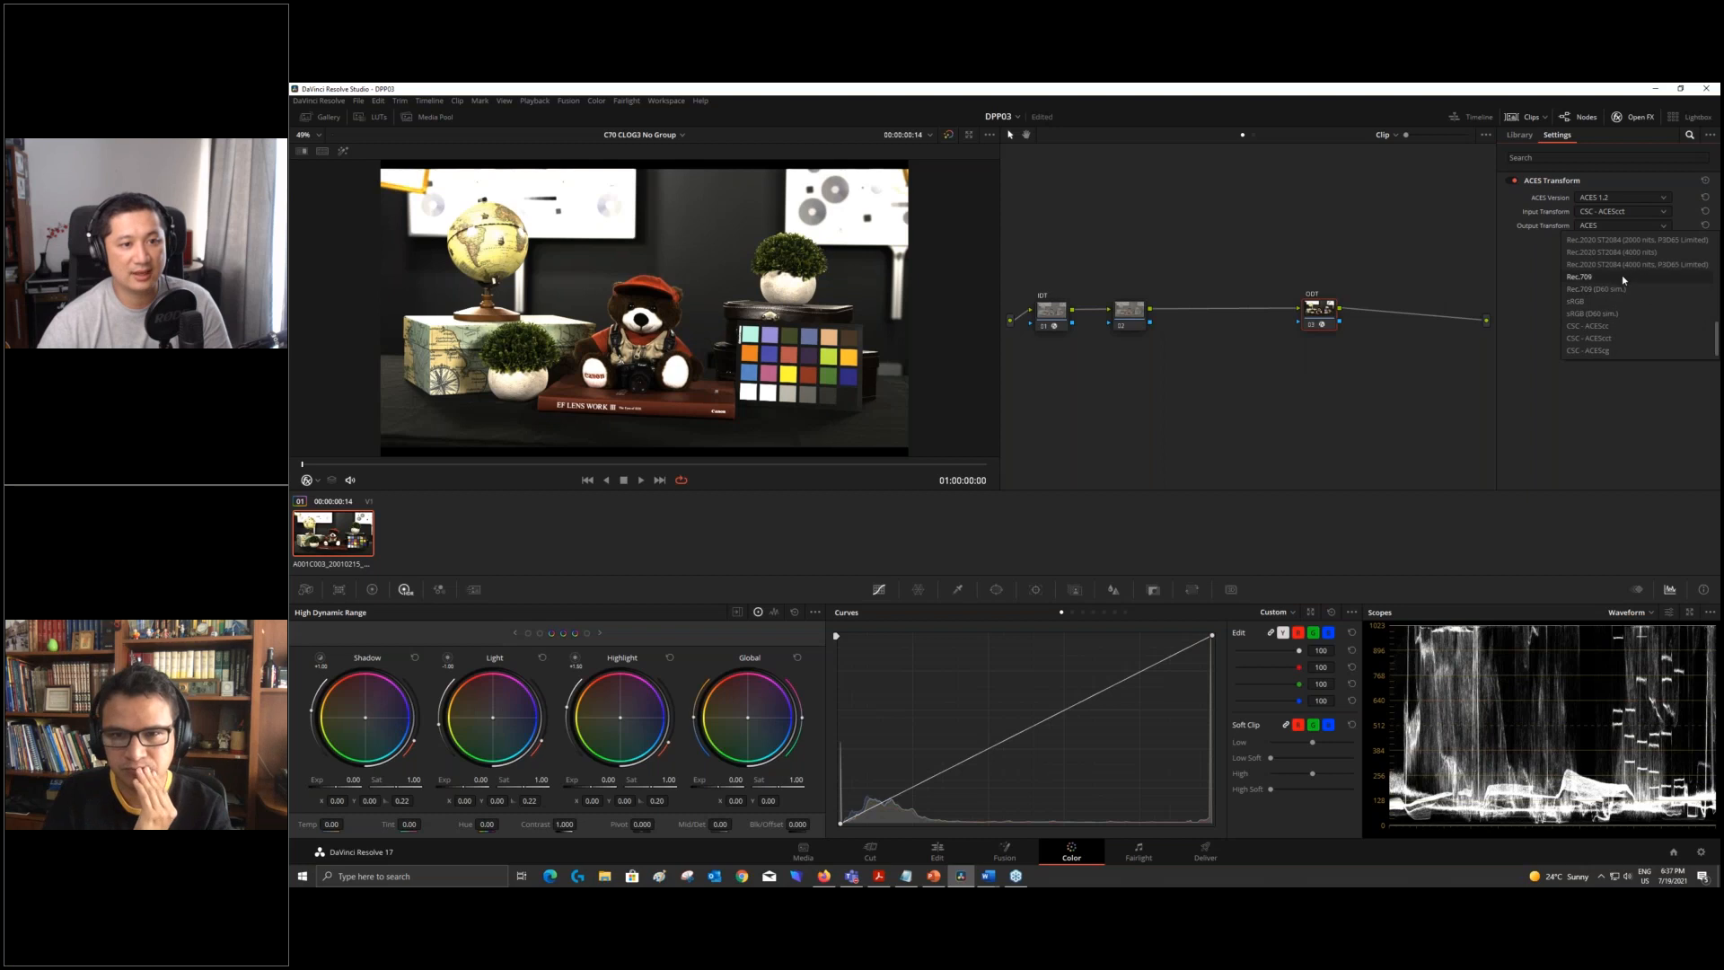
left_click(1623, 278)
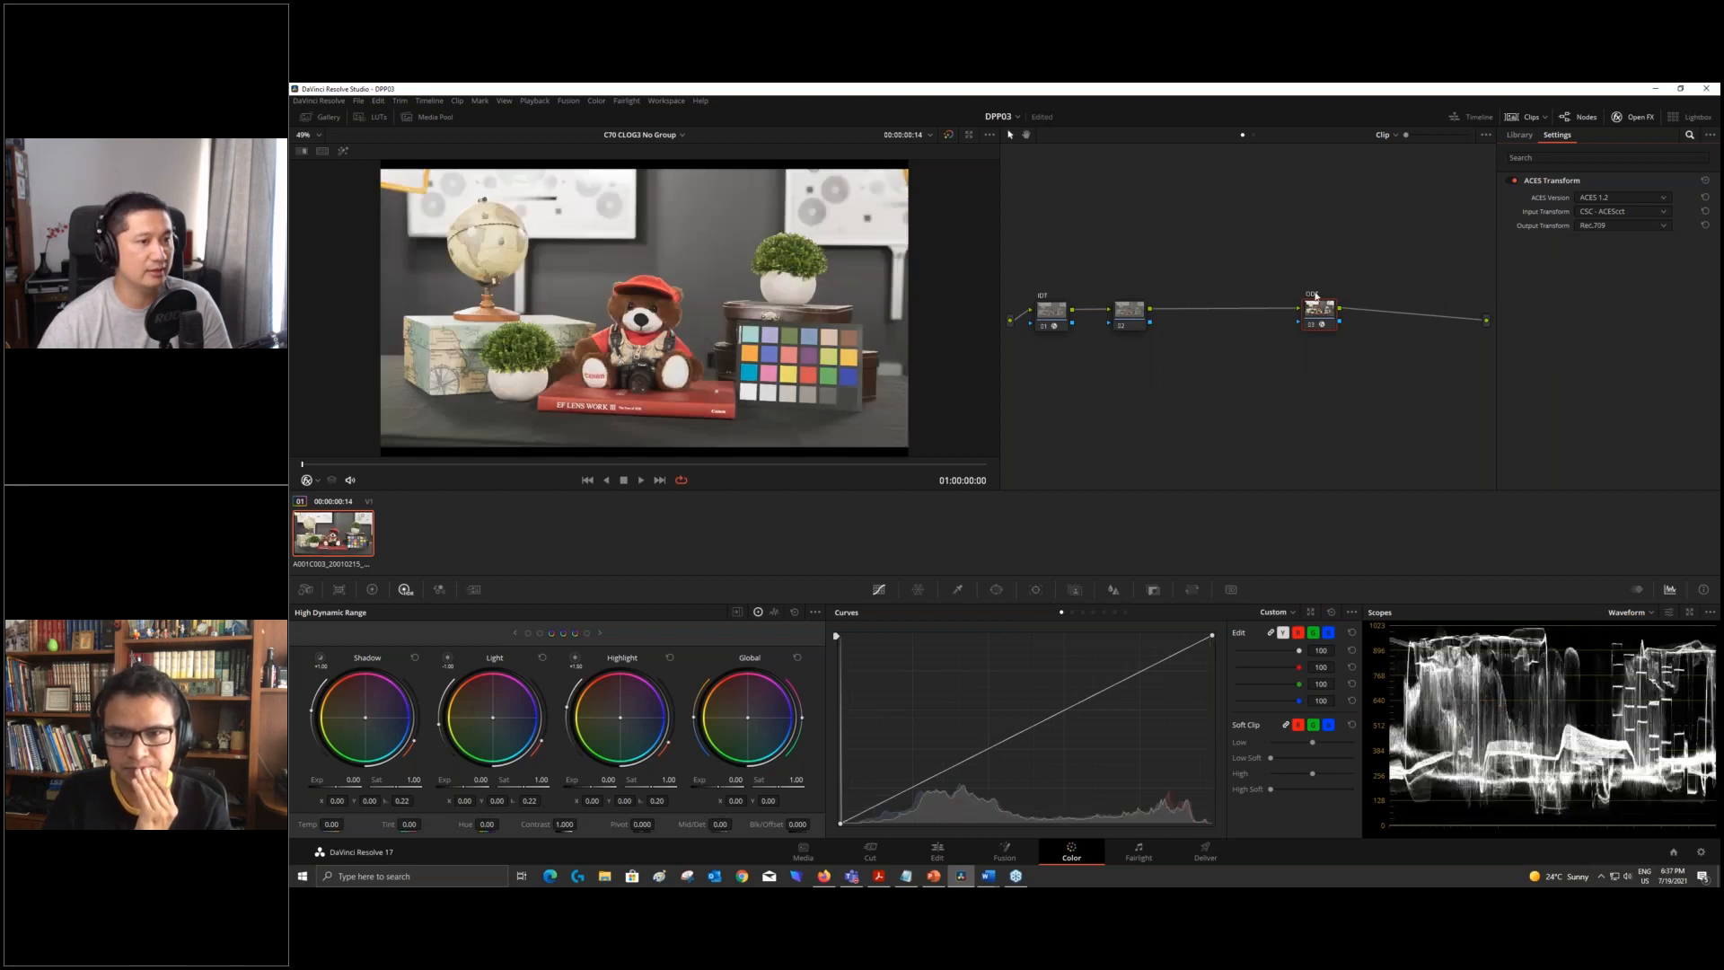
- Spread the middle and ODT nodes farther apart in the node graph, leaving the middle node selected
left_click_drag(1130, 324, 1152, 327)
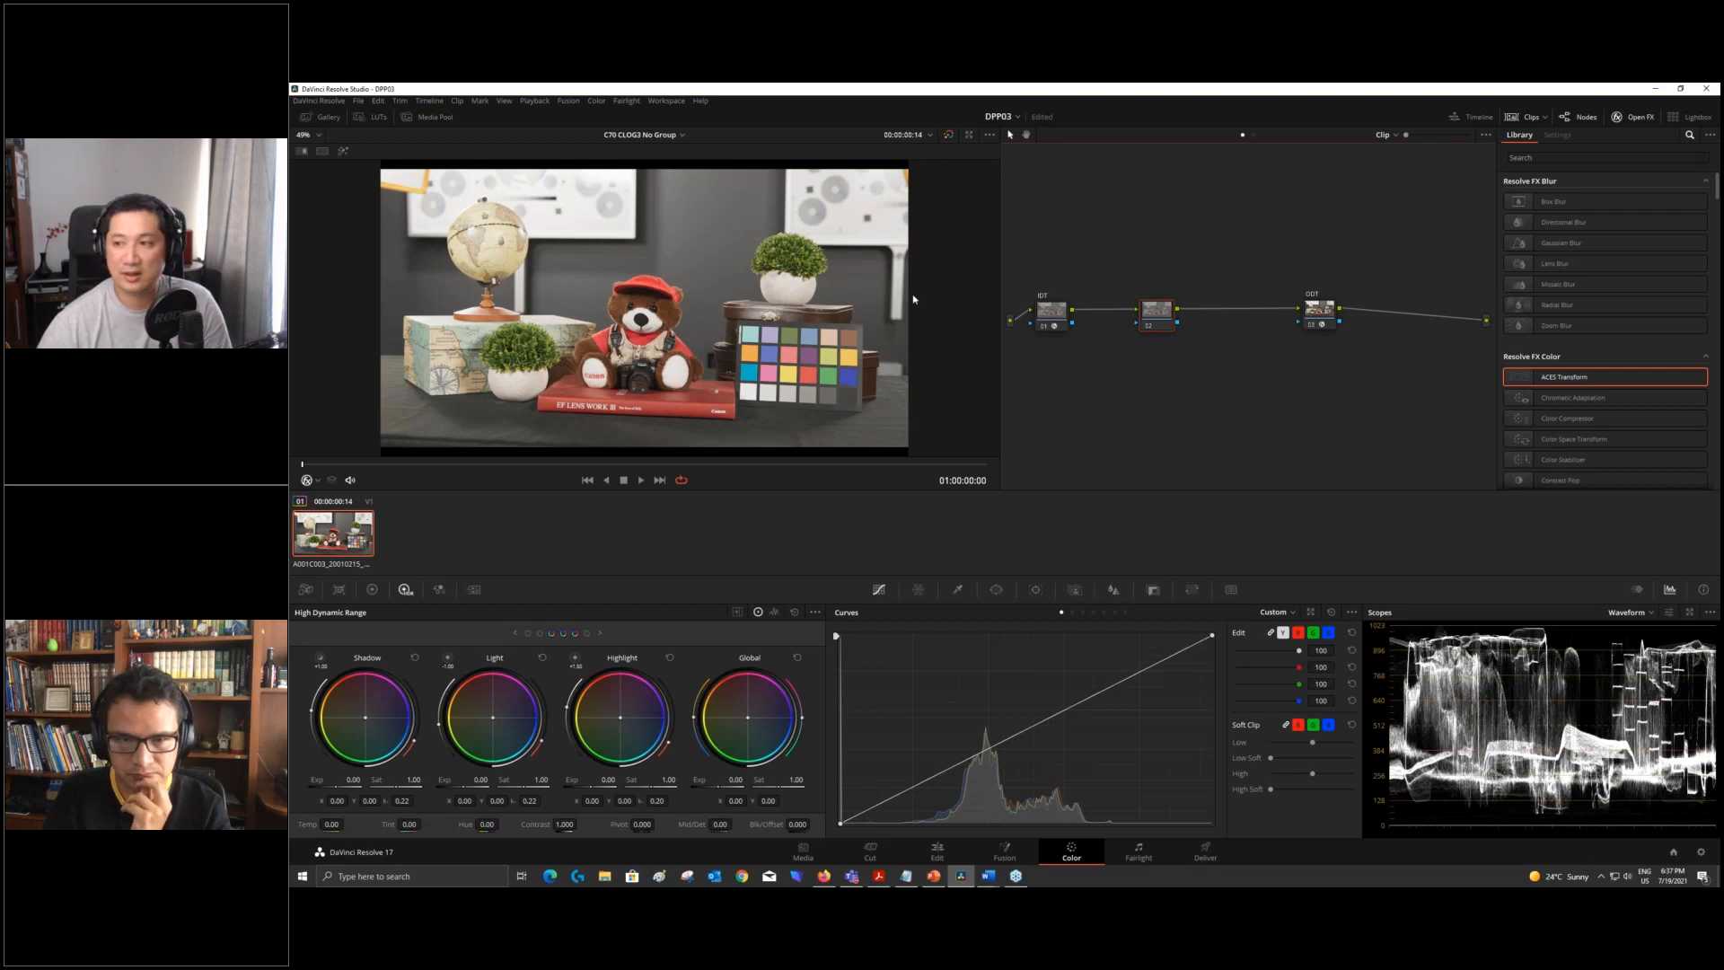
left_click_drag(1317, 311, 1356, 312)
left_click(1147, 316)
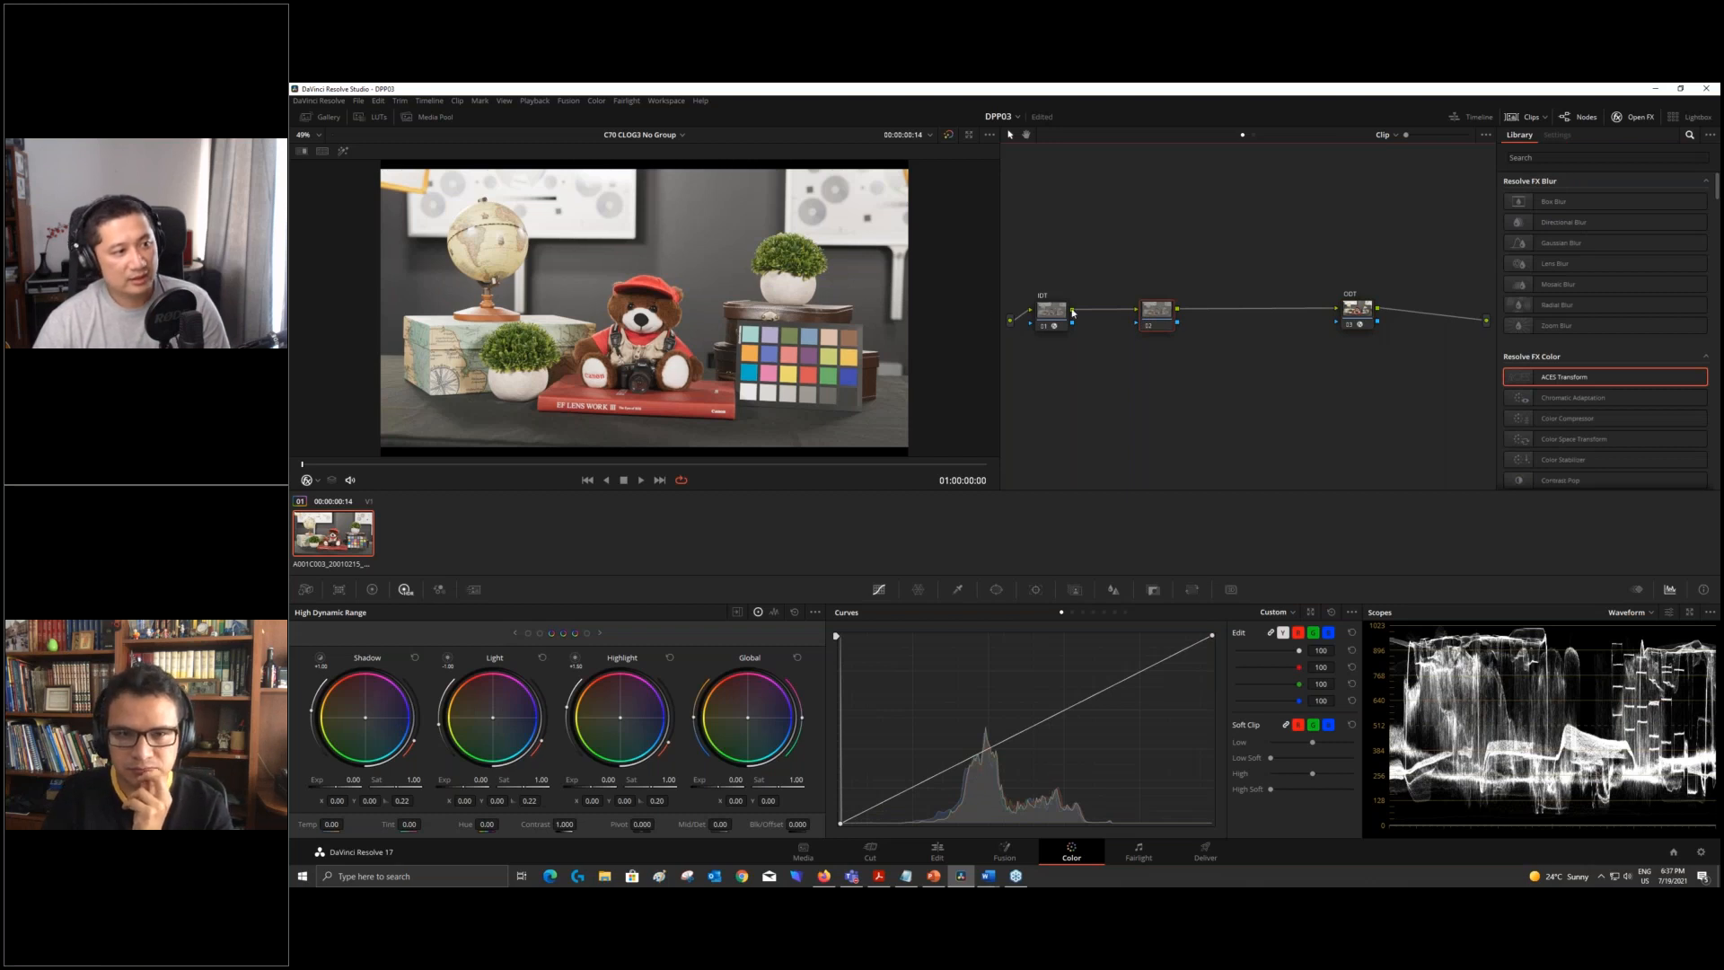
left_click_drag(1371, 316, 1412, 316)
left_click(1156, 316)
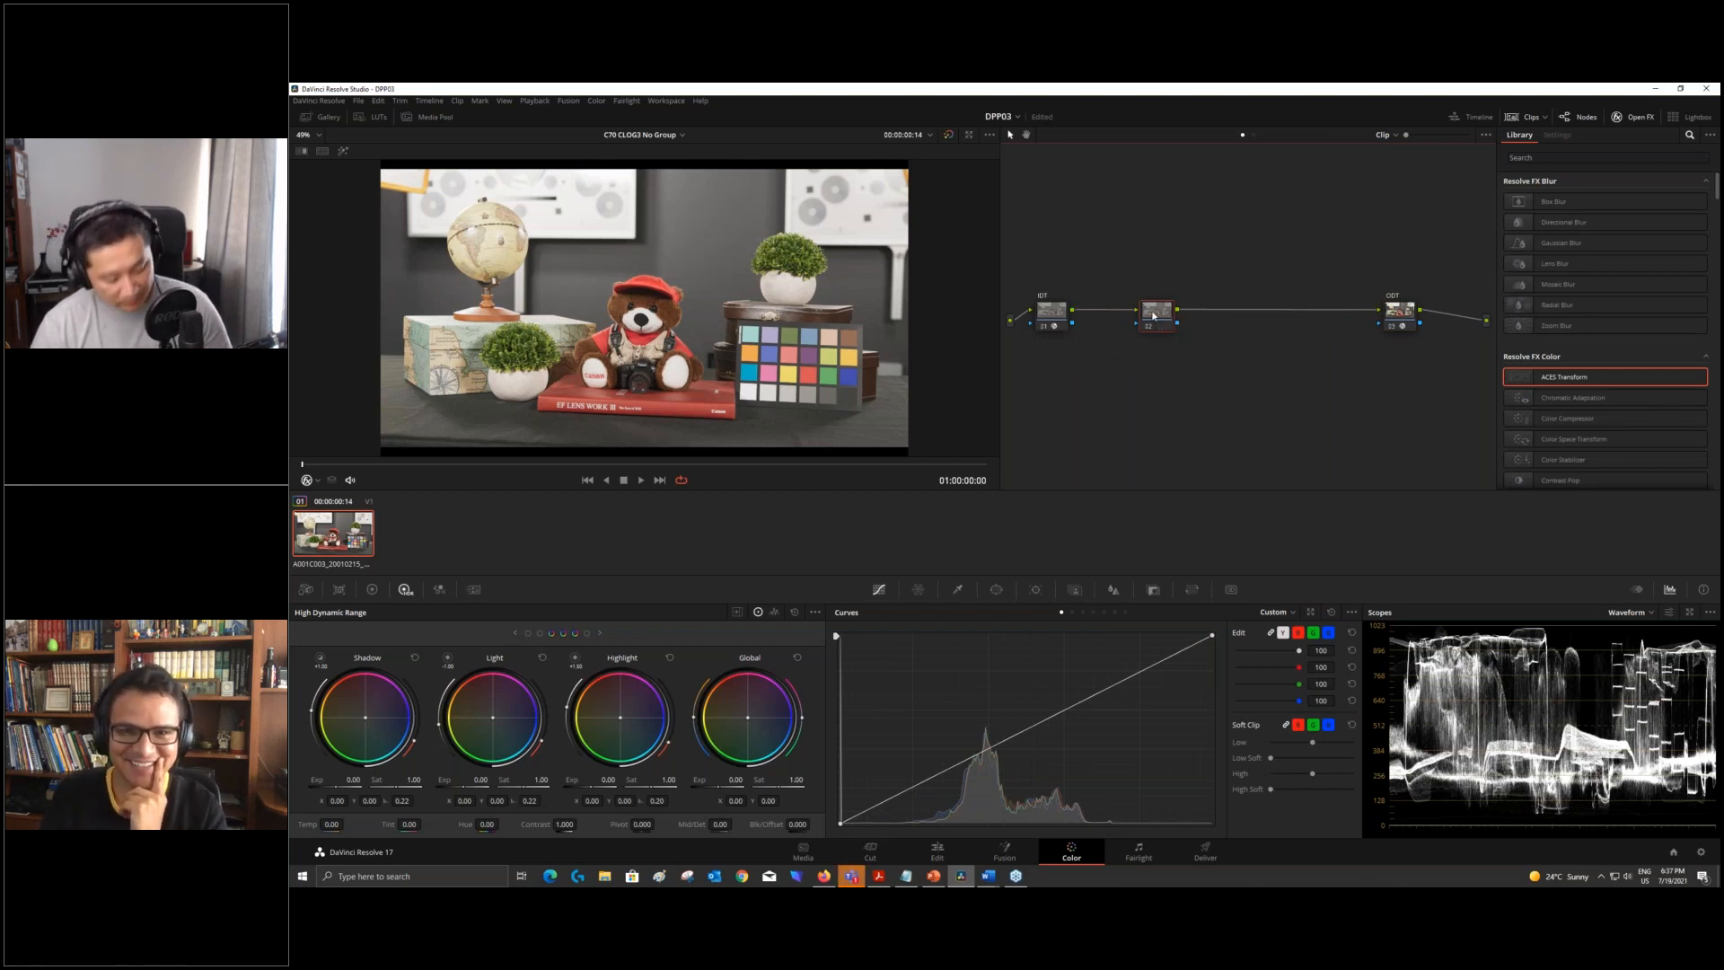
- Add two serial nodes after the middle node so three grading nodes sit between the IDT and ODT
key("alt+s")
key("alt+s")
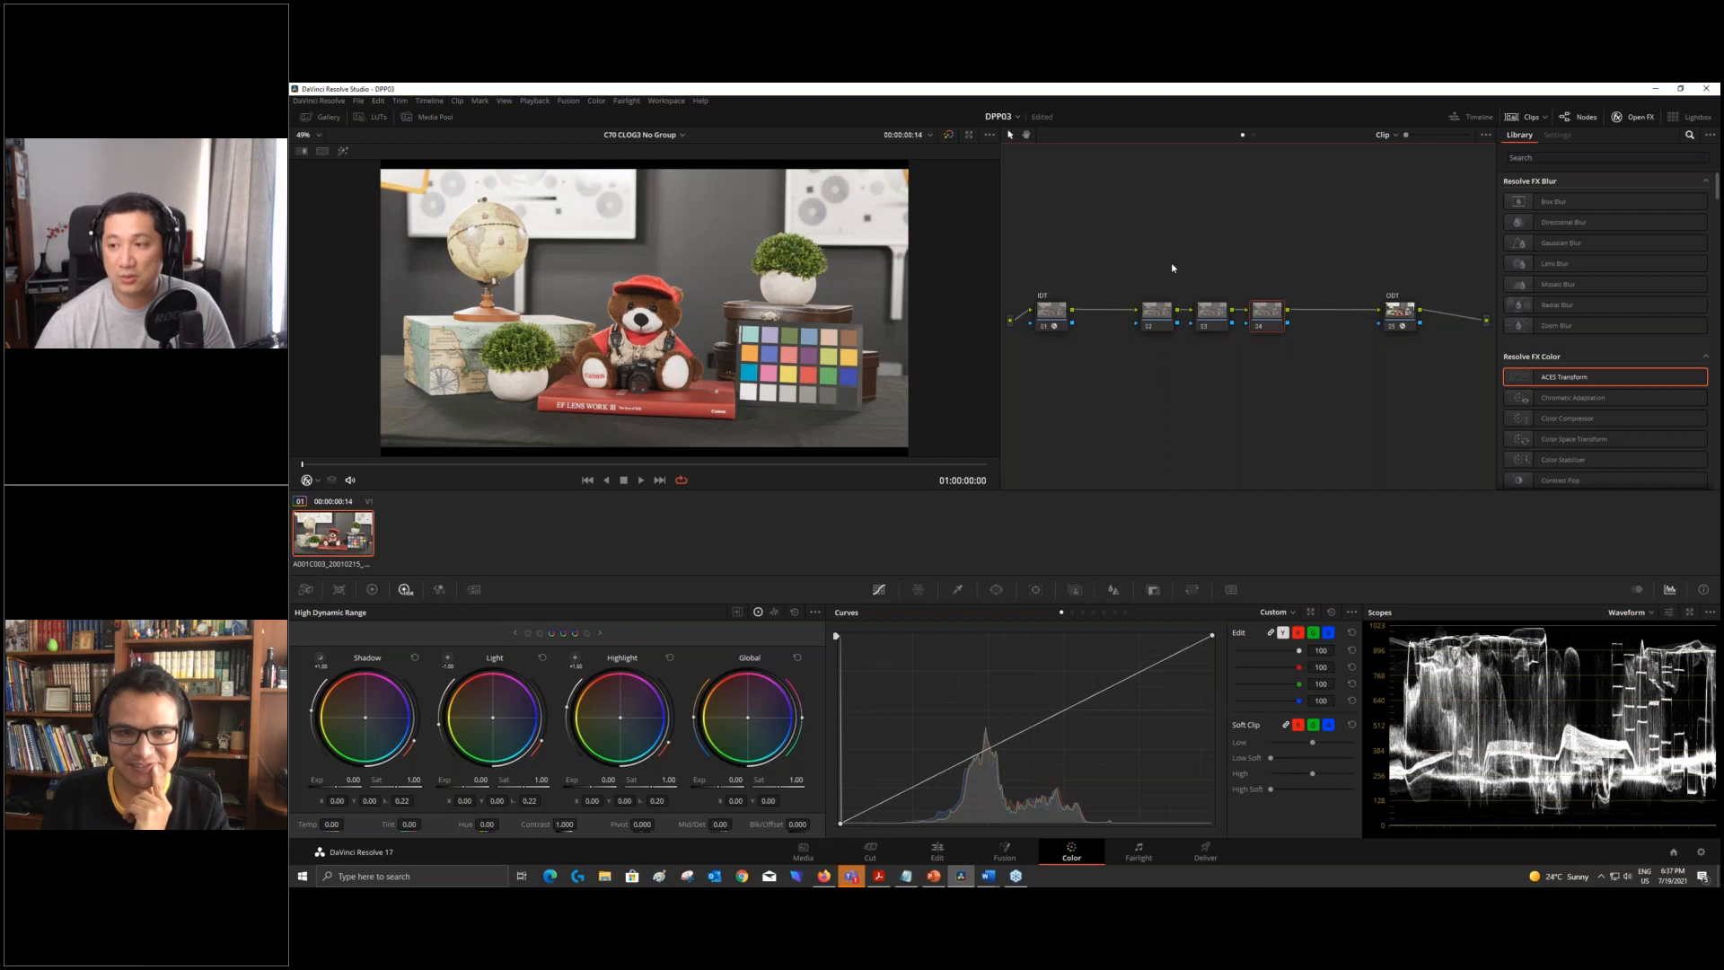
left_click_drag(1150, 278, 1265, 343)
- Try a colour shift on the first grading node with the HDR Highlight wheel and reset that wheel
left_click(1158, 314)
left_click_drag(616, 719, 629, 726)
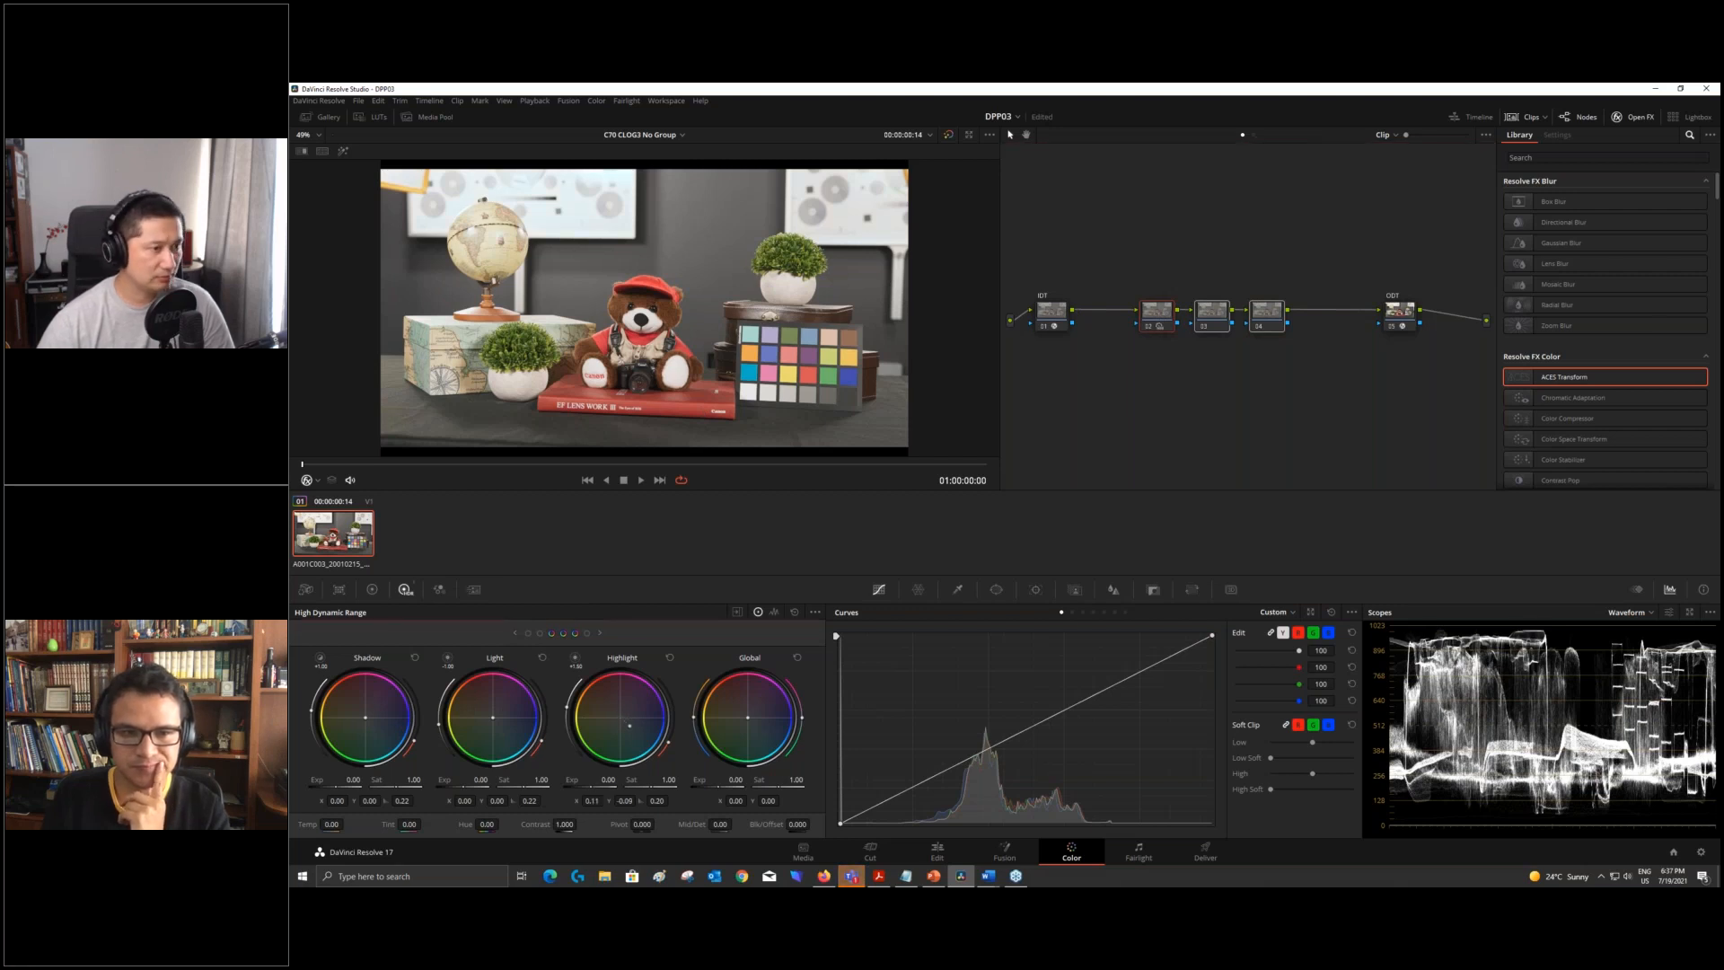
left_click(669, 657)
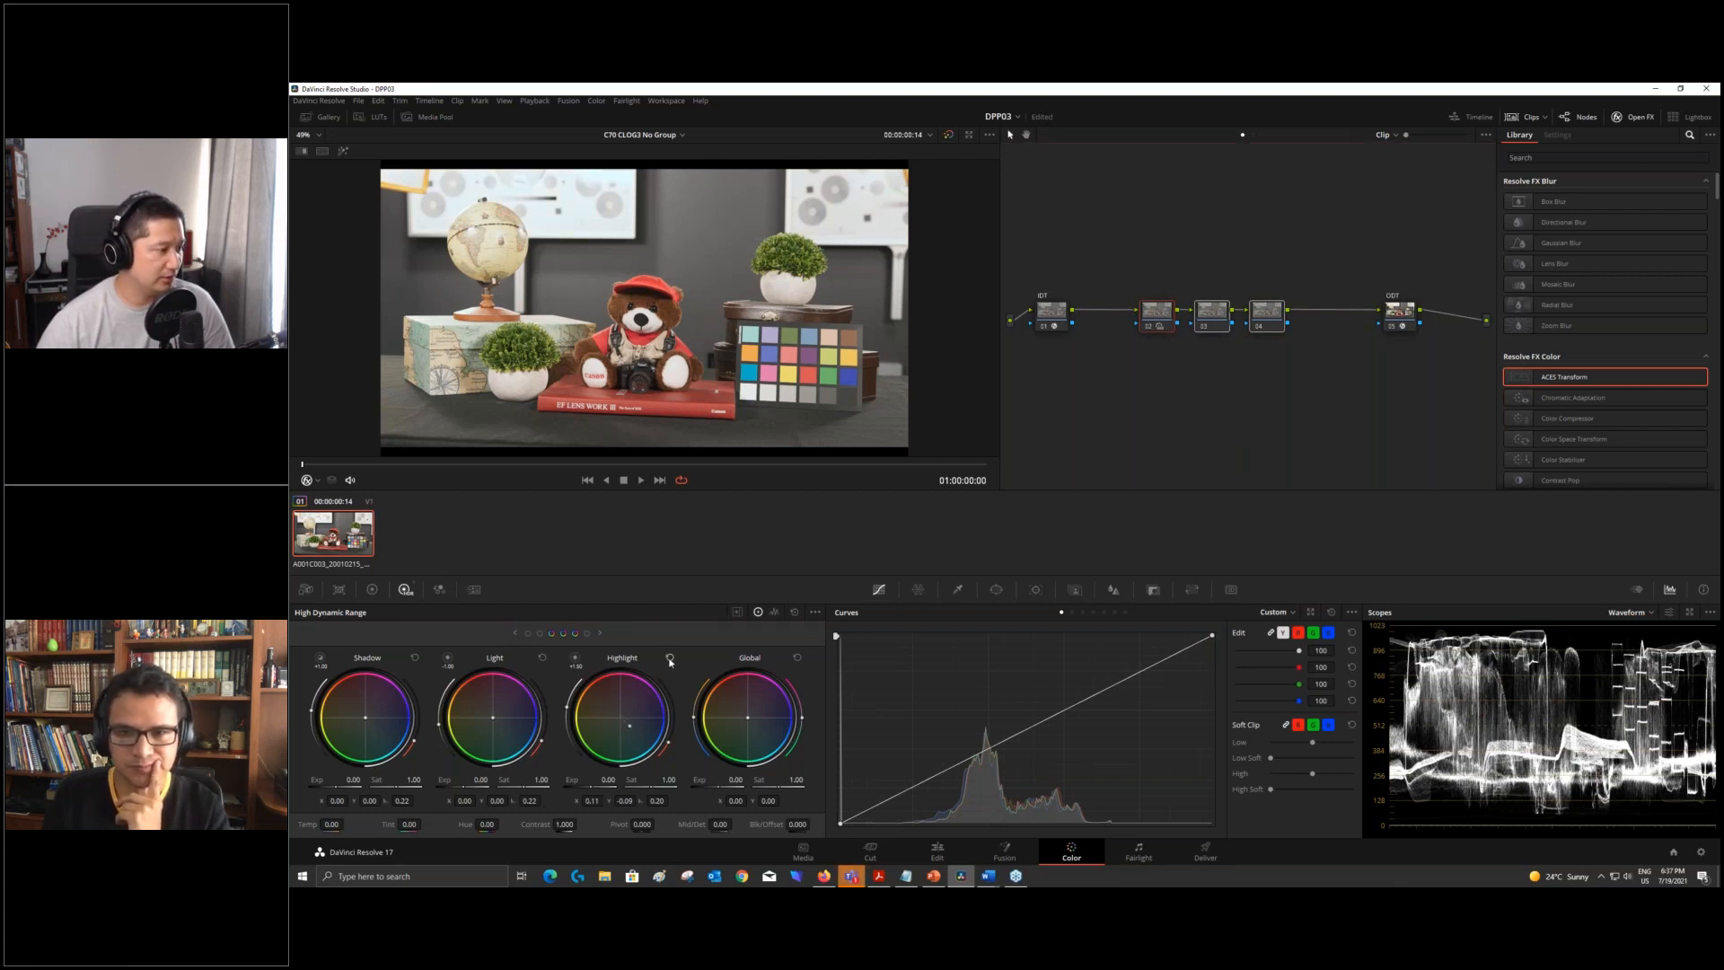
- Try a blue push in Gain and a warm push in Lift with the Primaries wheels, and reset all primaries
left_click(372, 589)
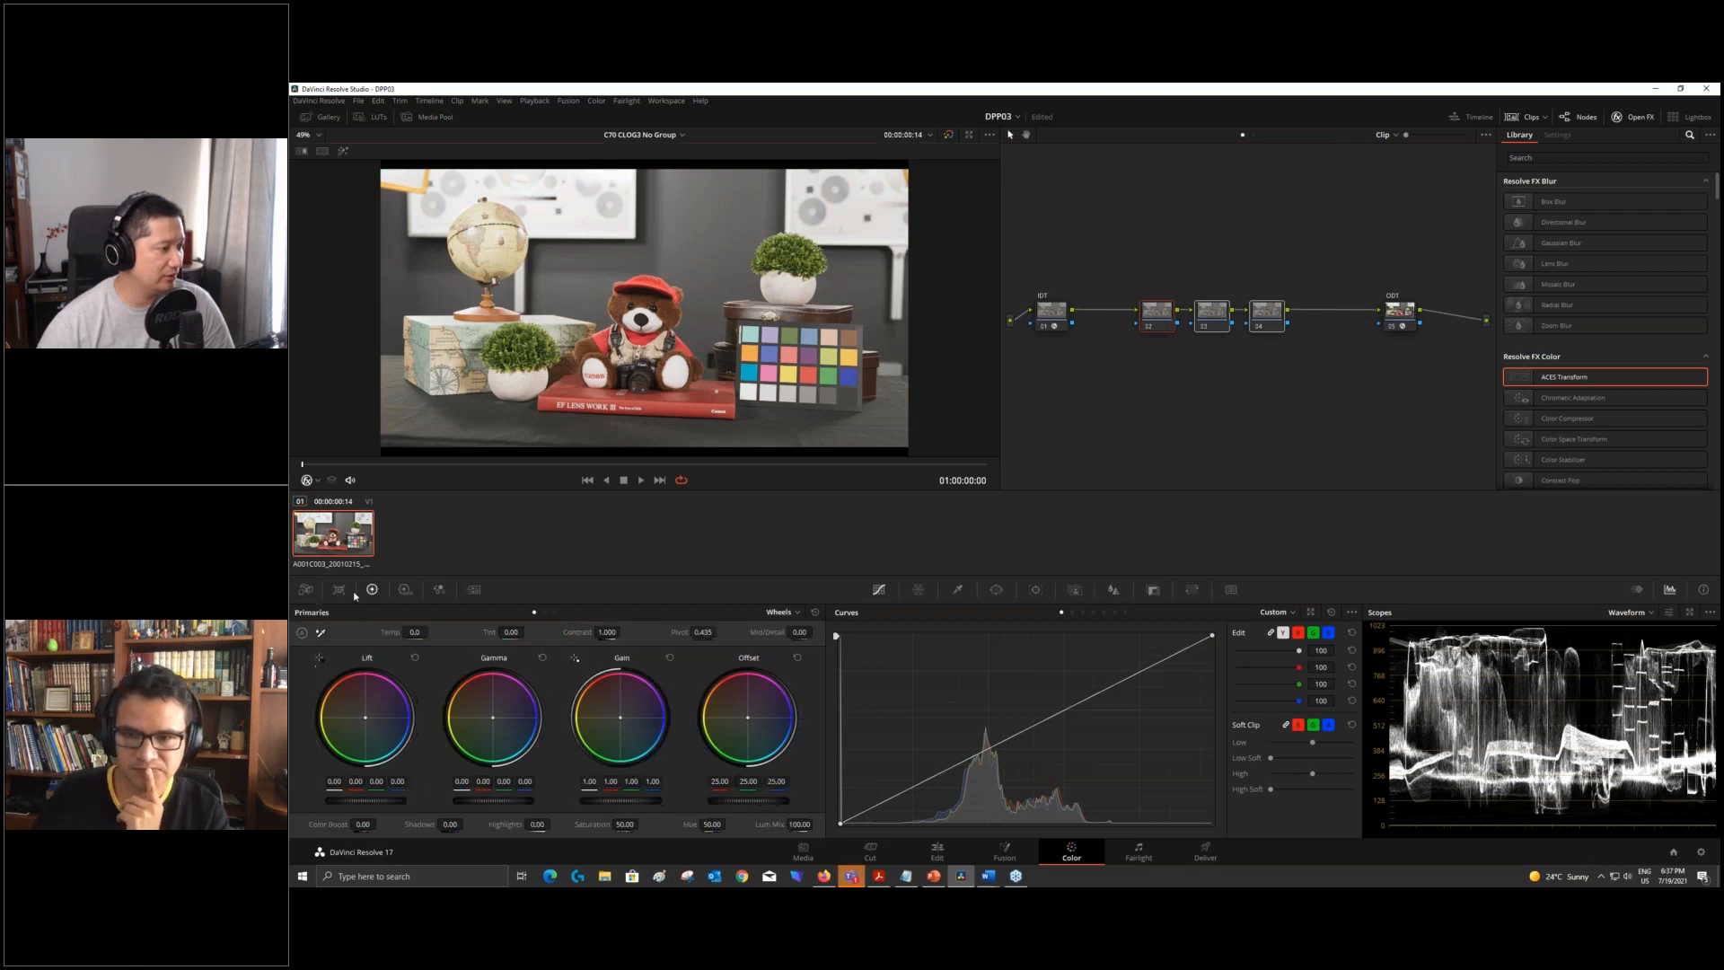
left_click_drag(619, 719, 622, 719)
left_click_drag(365, 717, 363, 715)
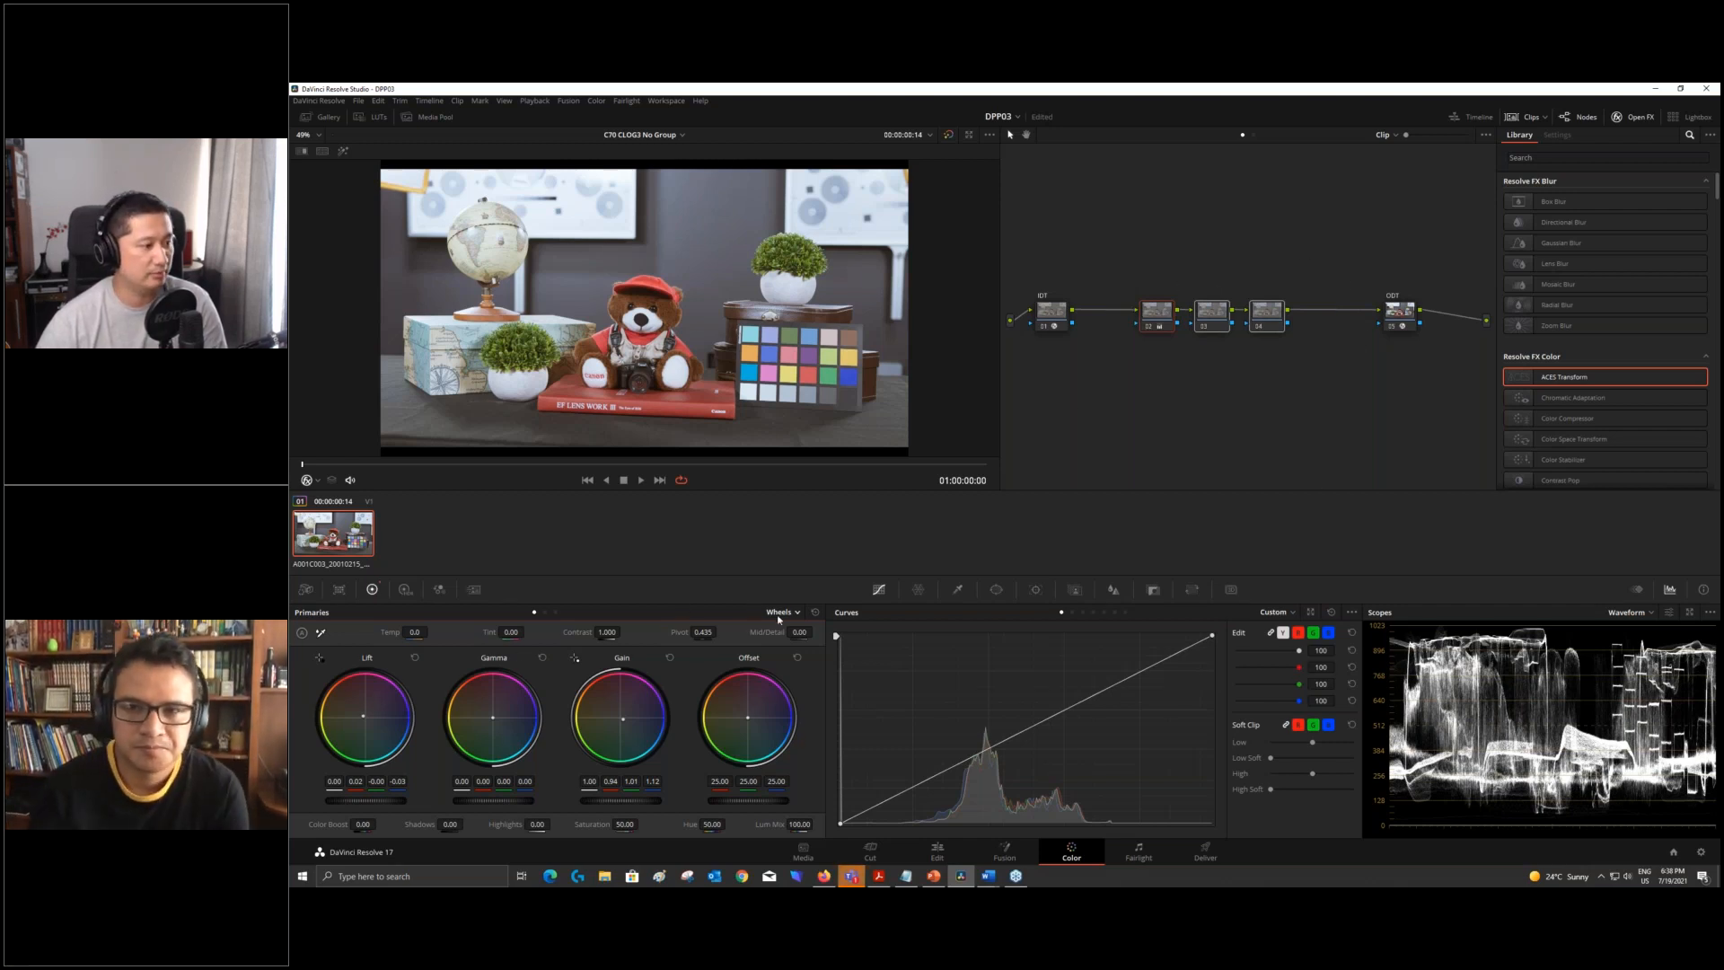
left_click(815, 614)
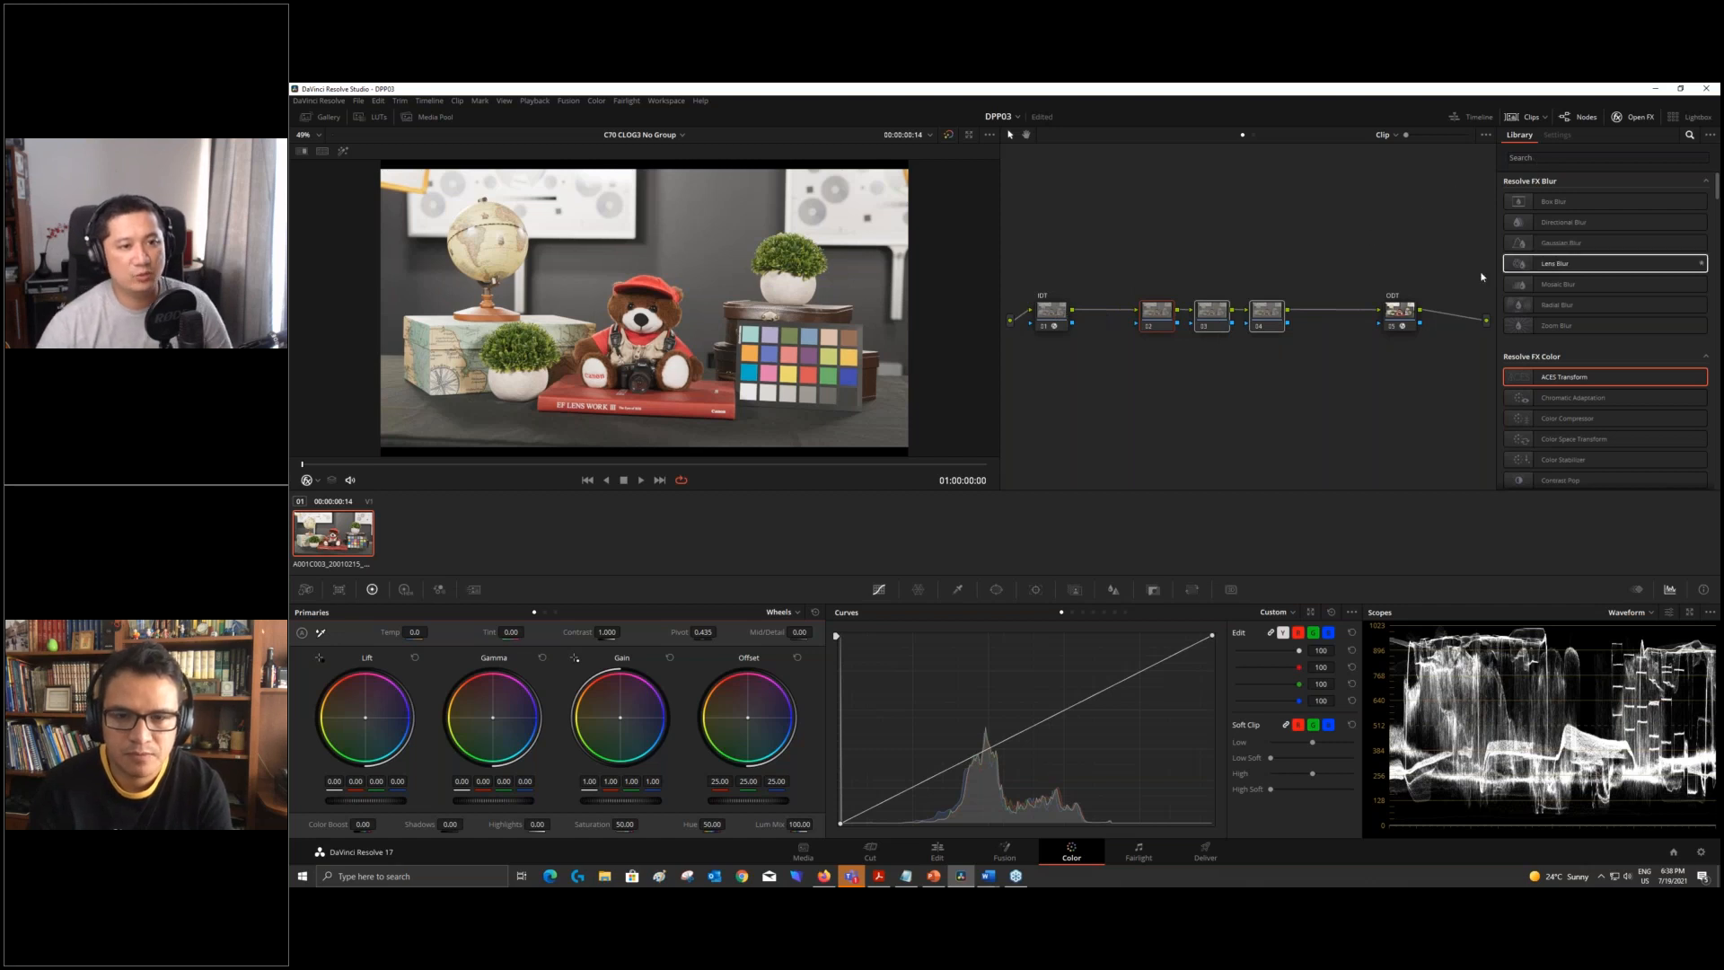
- Review the ACES Transform settings on the IDT and ODT nodes, including the IDT's available output transforms
left_click(1039, 314)
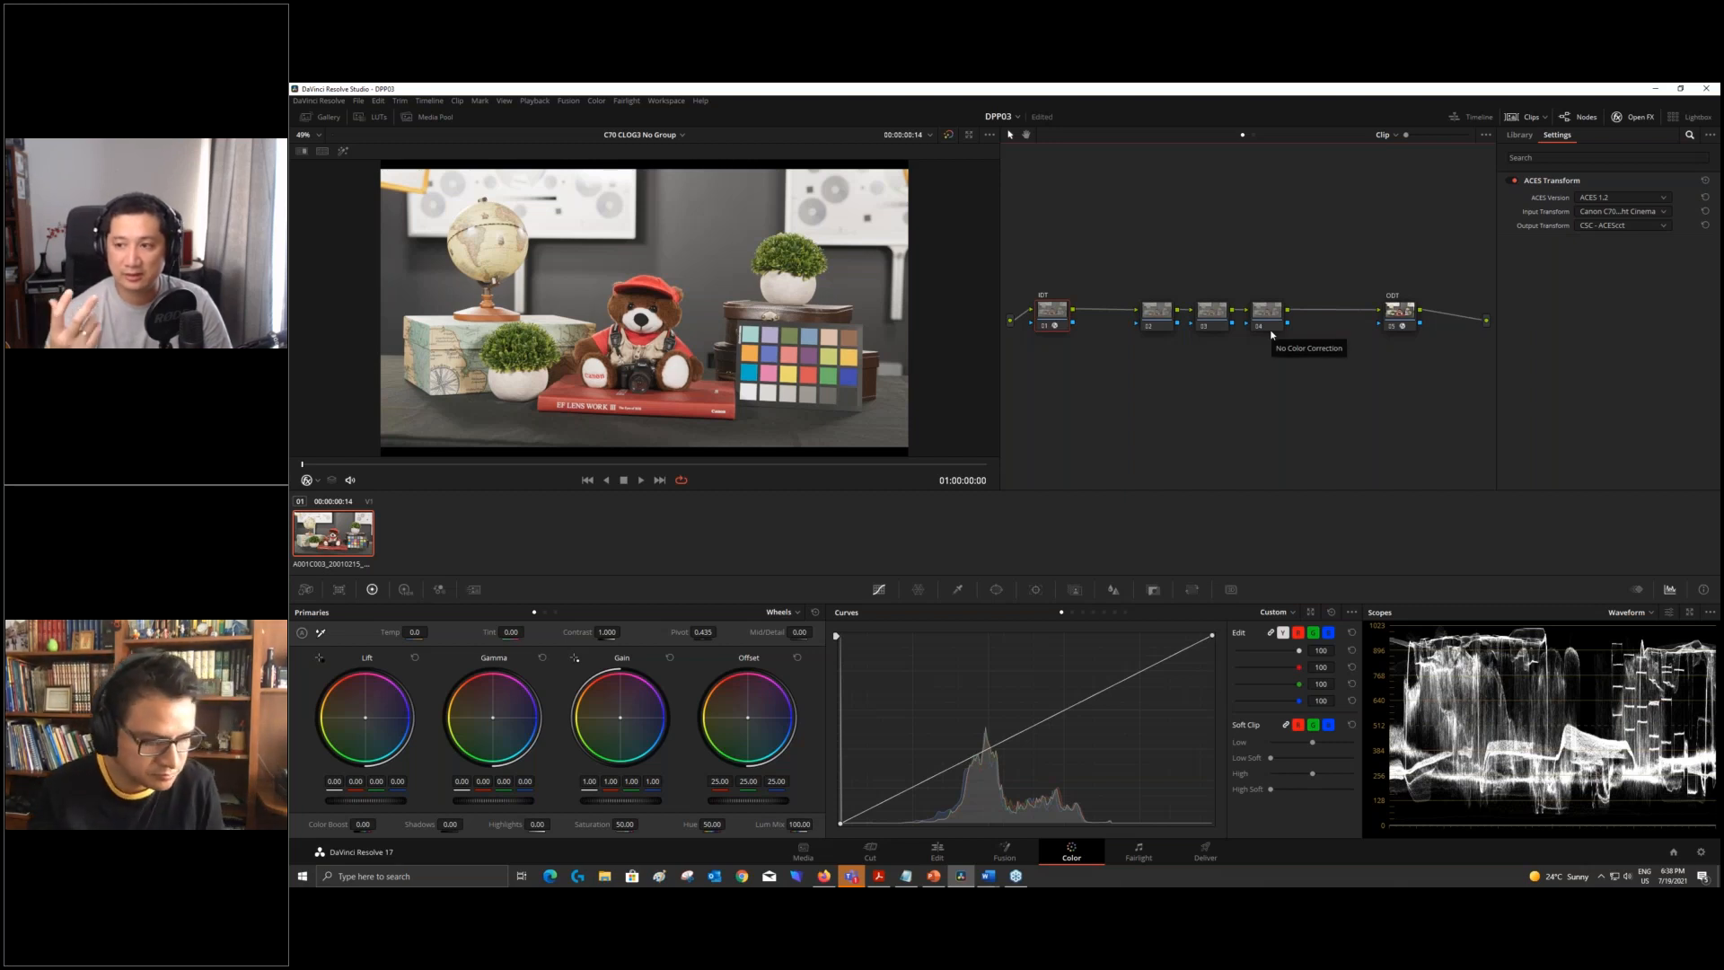
left_click(1648, 227)
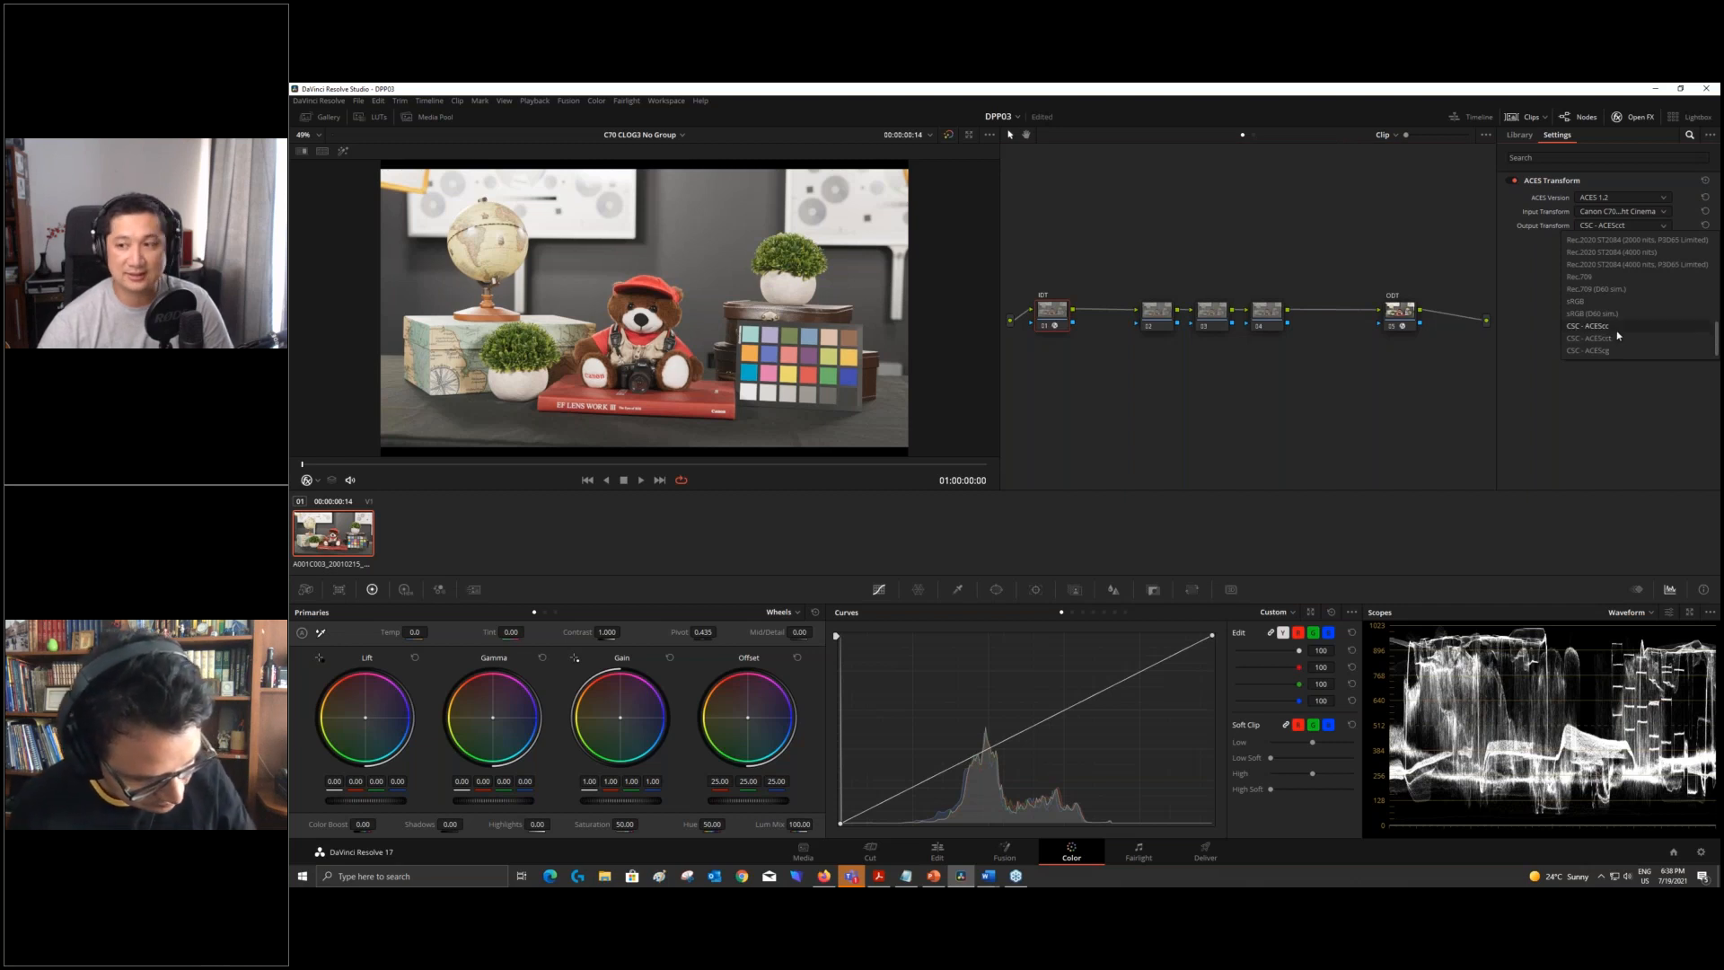
left_click(1431, 274)
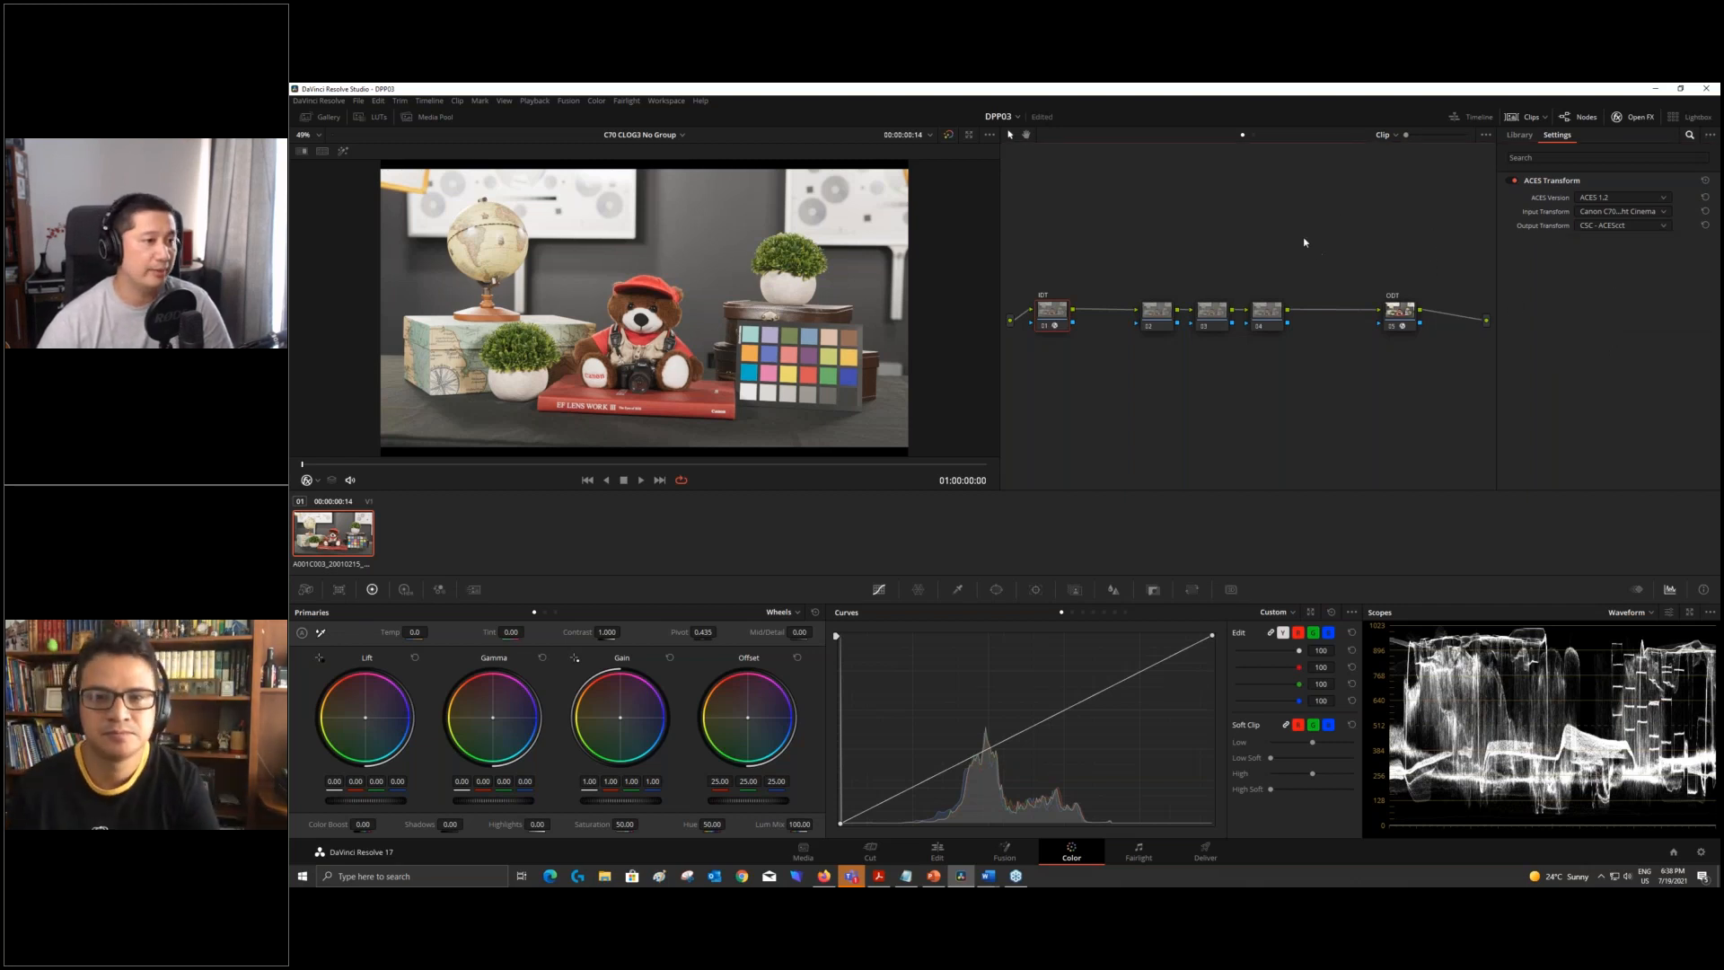
left_click(1158, 315)
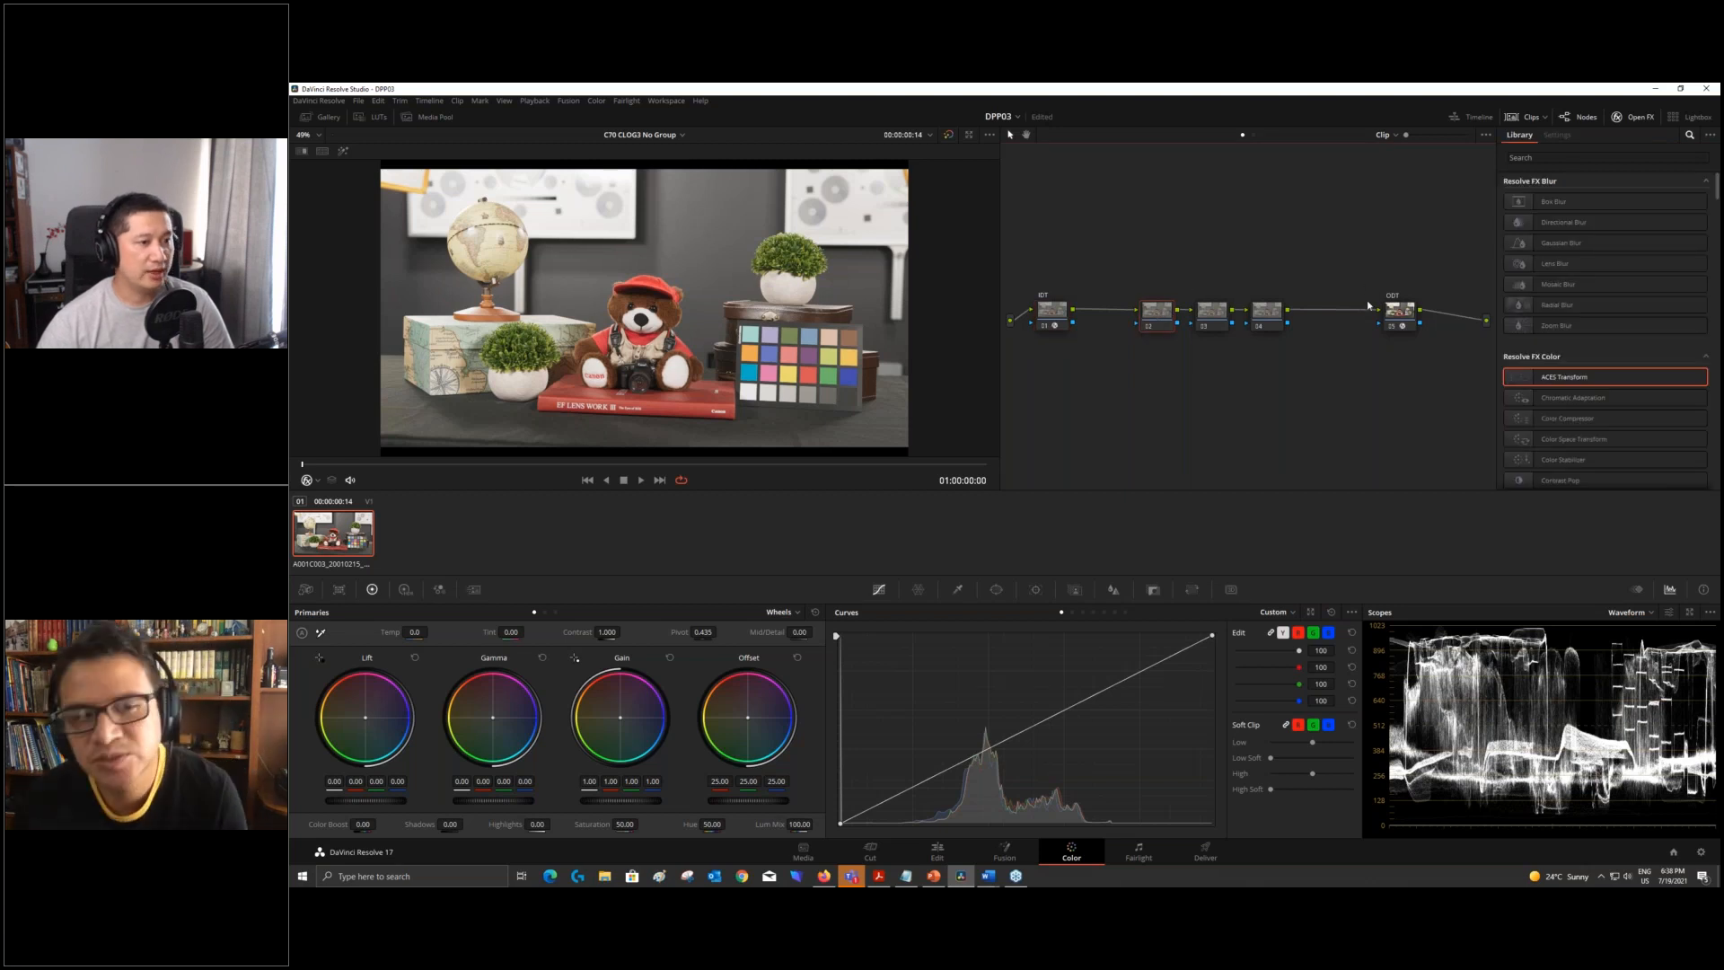
left_click(1398, 310)
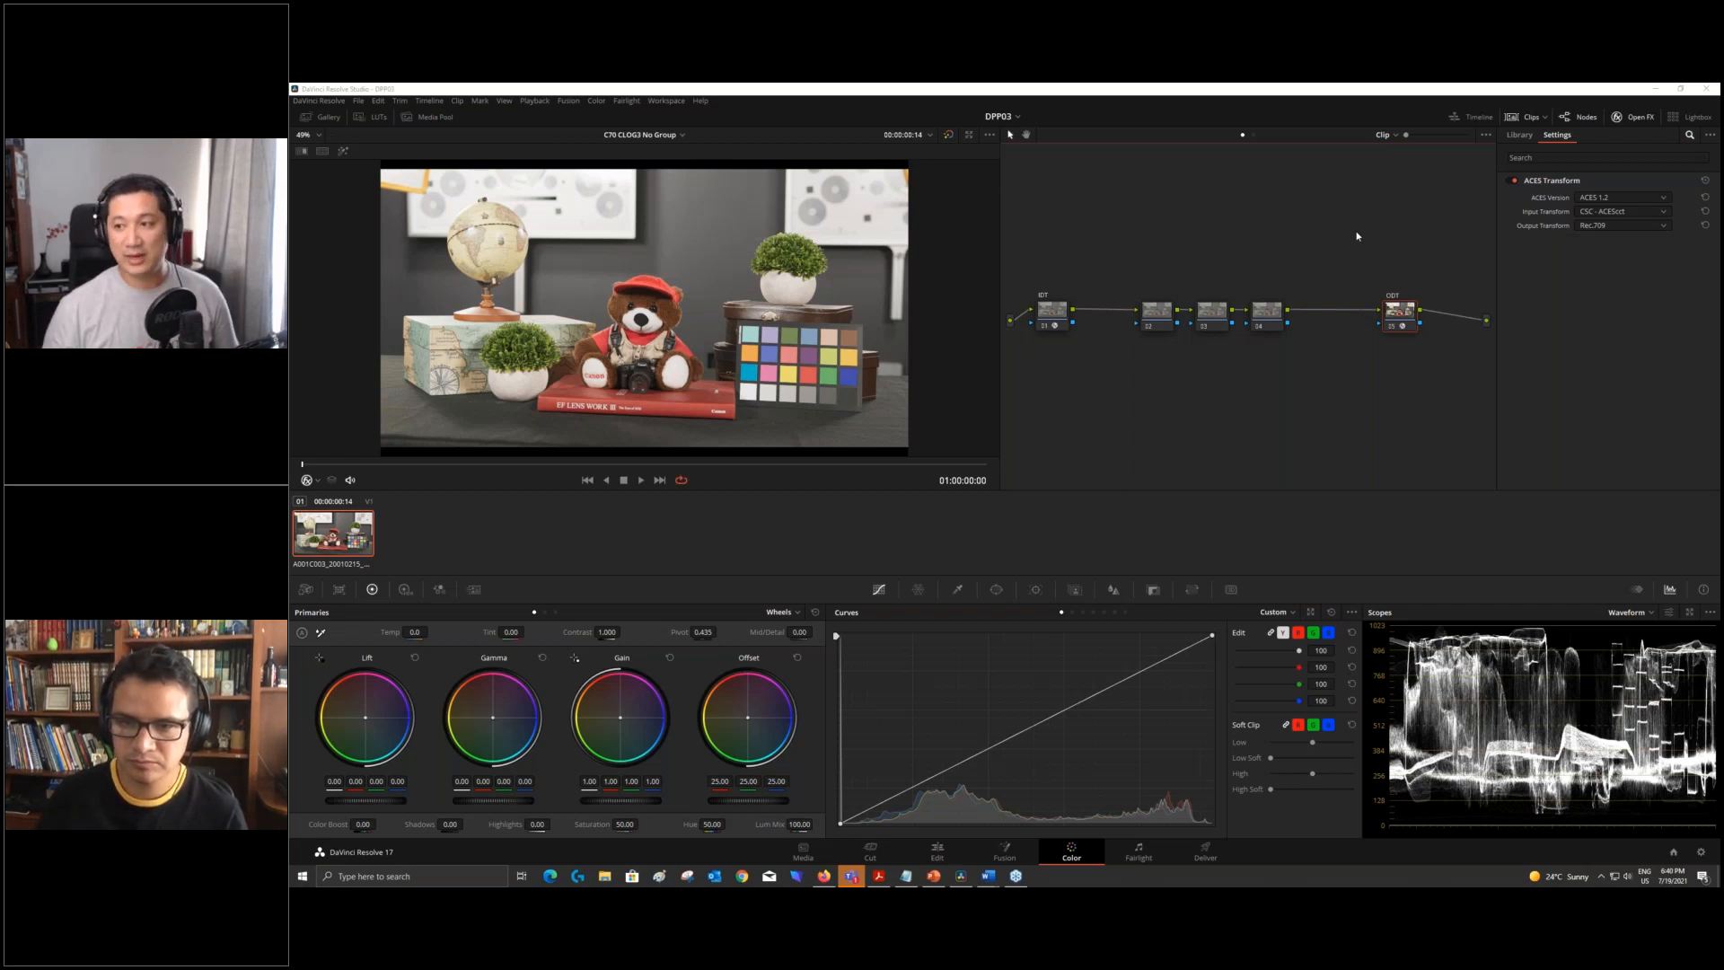
- Examine the three grading nodes between the IDT and ODT, selecting them individually and as a group
left_click_drag(1143, 290, 1270, 347)
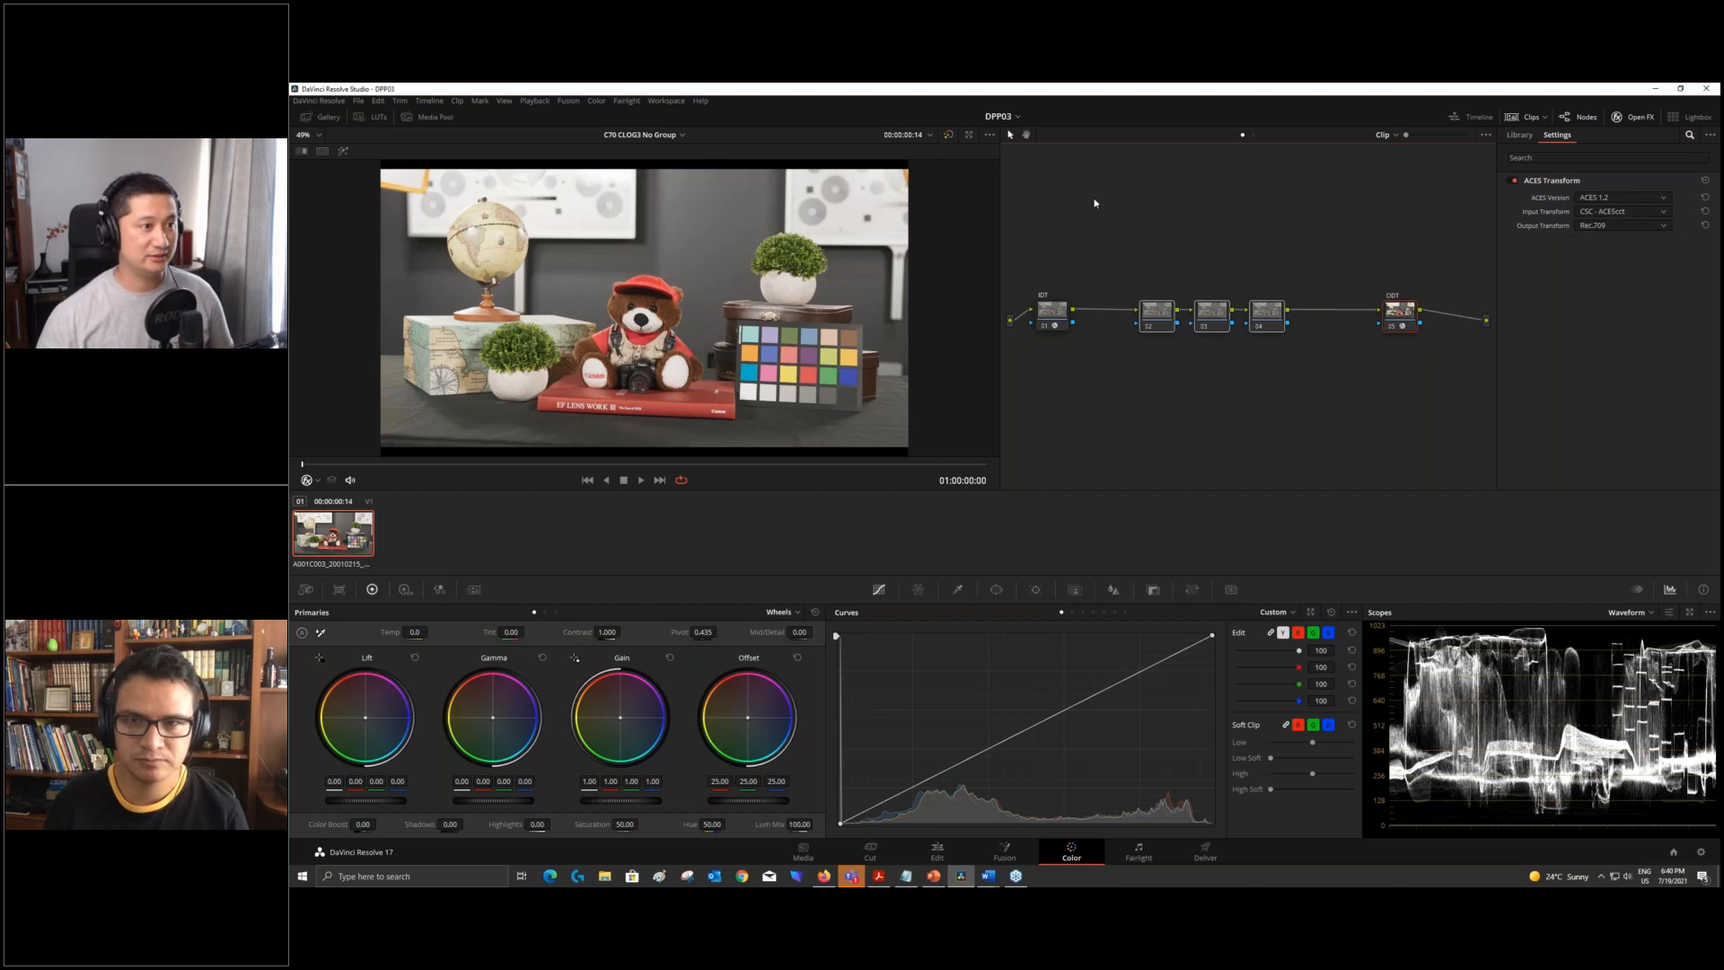
left_click_drag(1122, 269, 1294, 371)
left_click(1299, 405)
left_click(1156, 317)
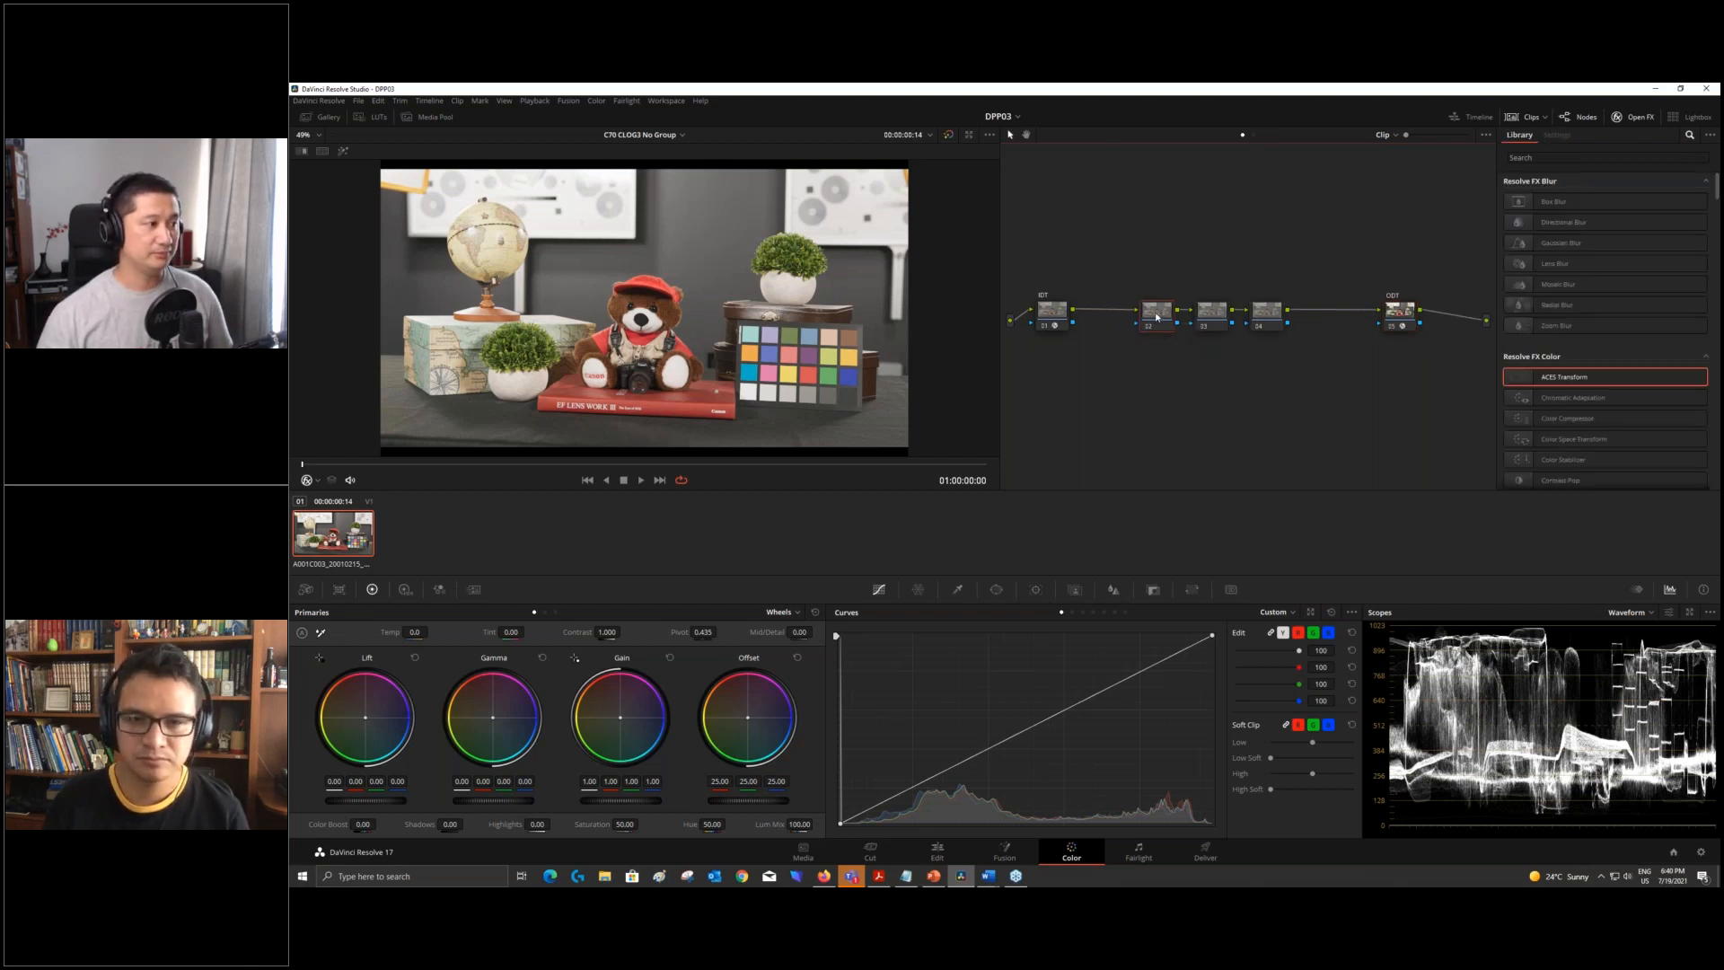
left_click(1211, 315)
left_click(1265, 314)
left_click_drag(1138, 287, 1297, 349)
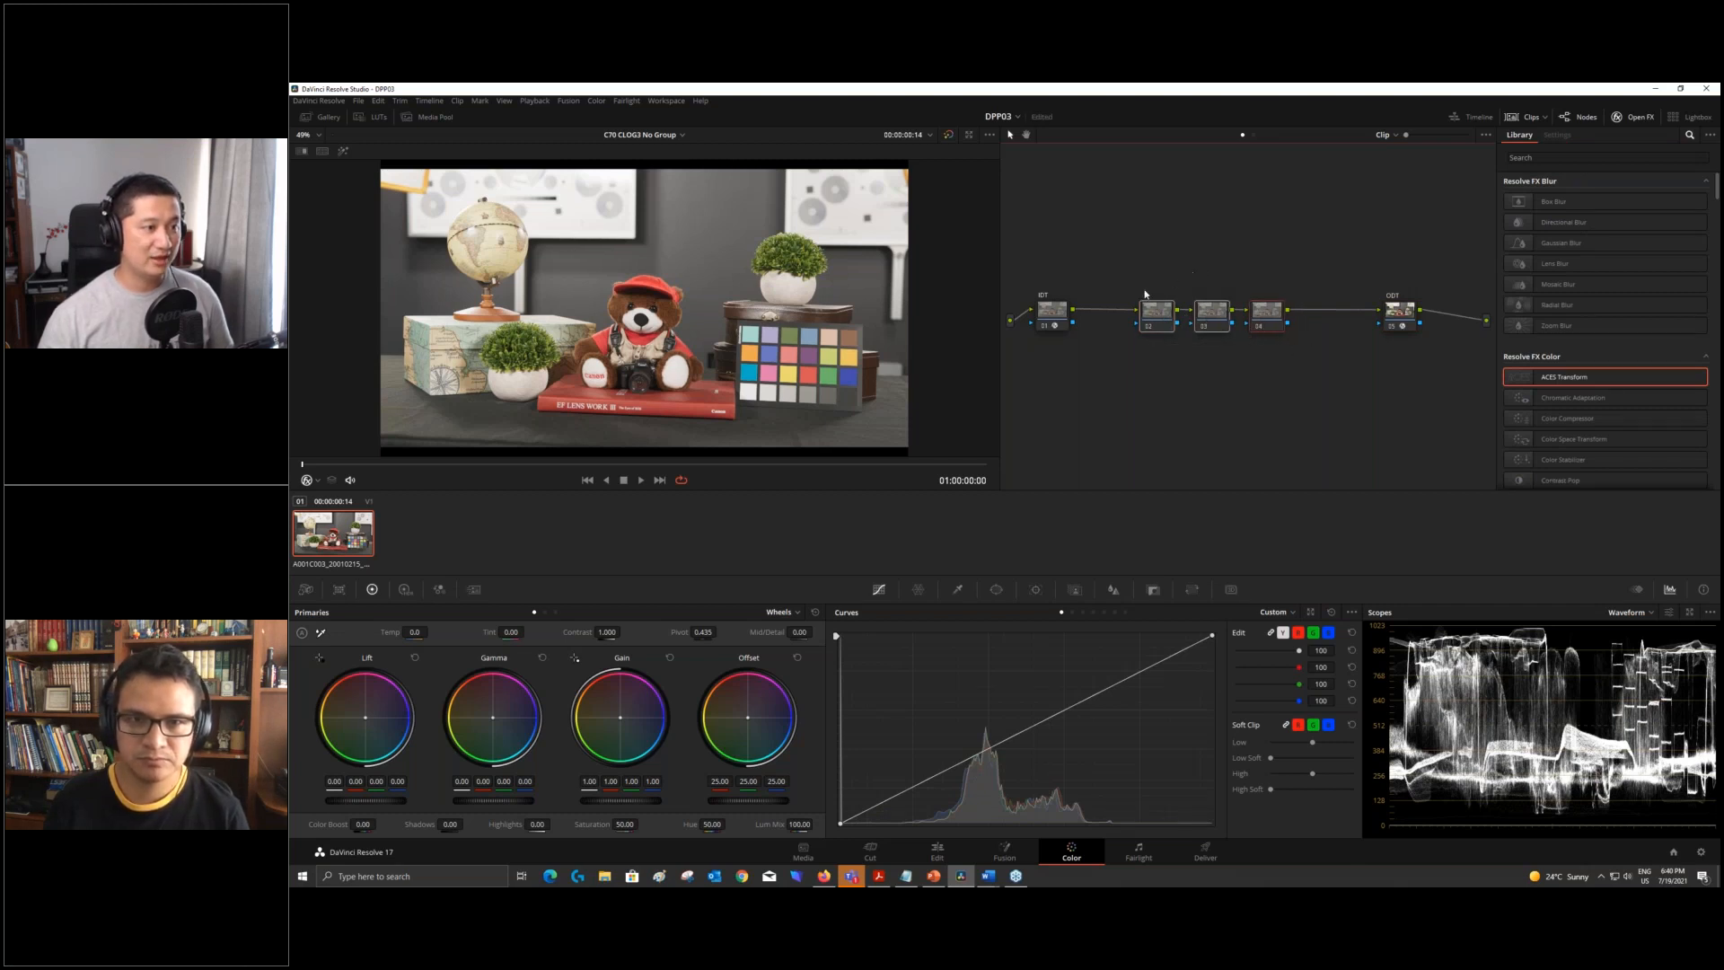
left_click_drag(1132, 276, 1298, 374)
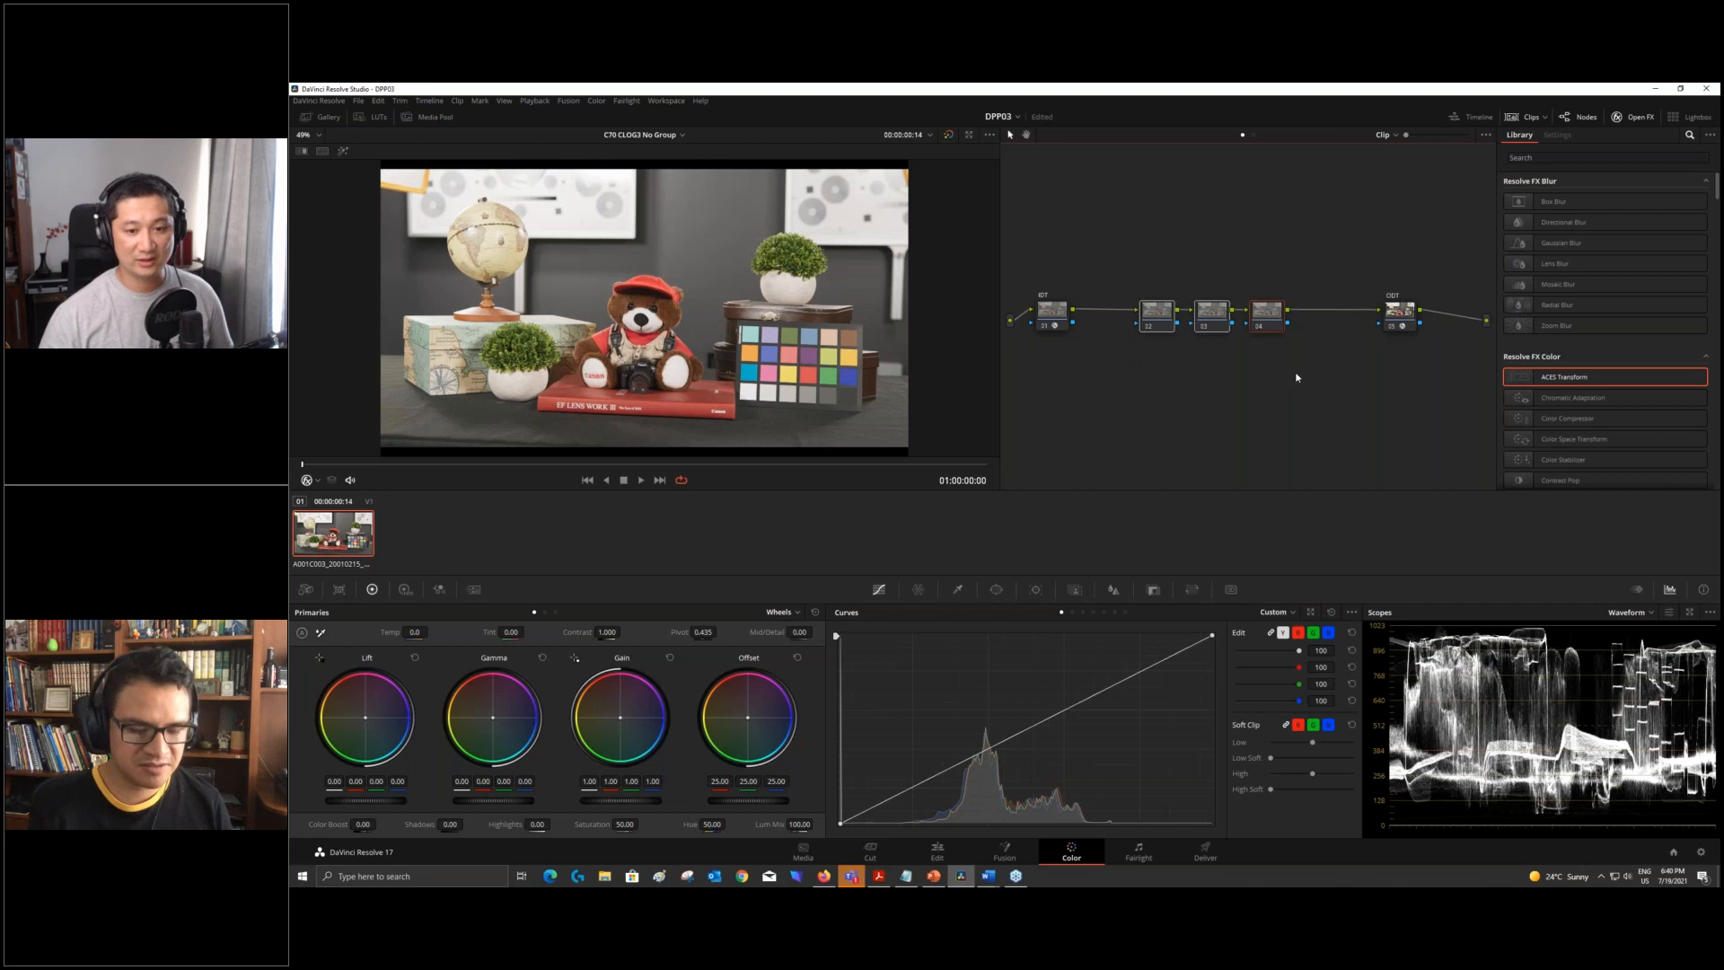
left_click_drag(1149, 279, 1272, 354)
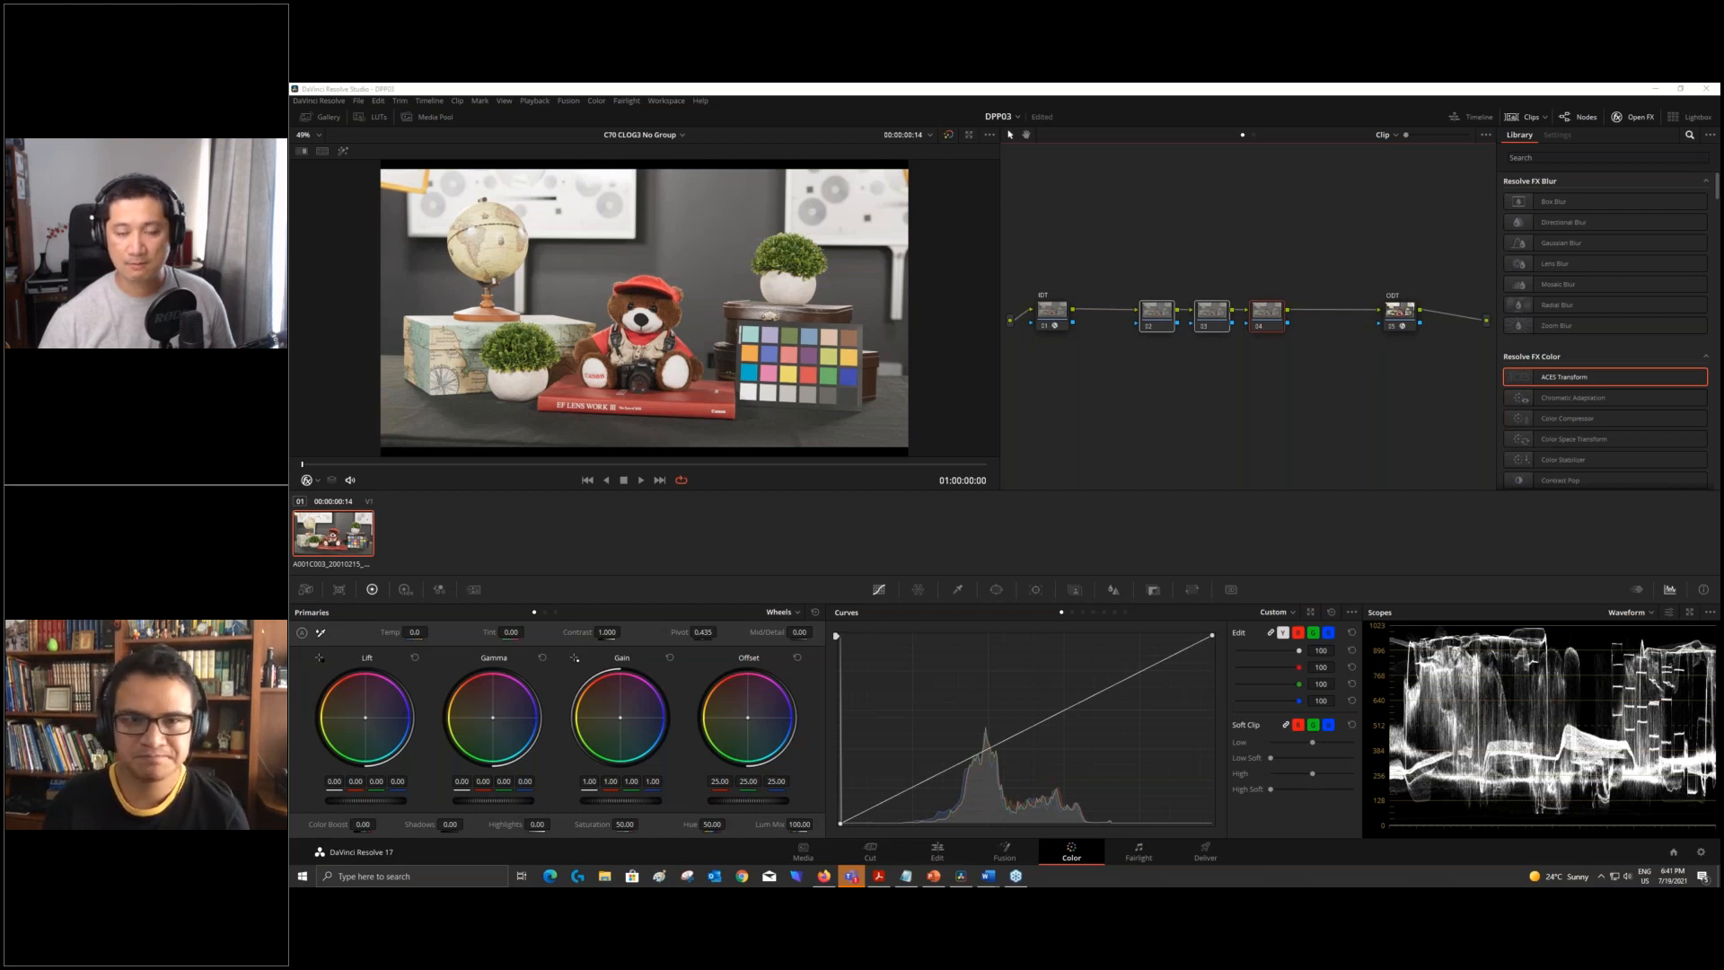
- Switch to the C70_CLOG2_Group timeline and move the apple clip's node down into line with the graph's input and output
left_click(1097, 124)
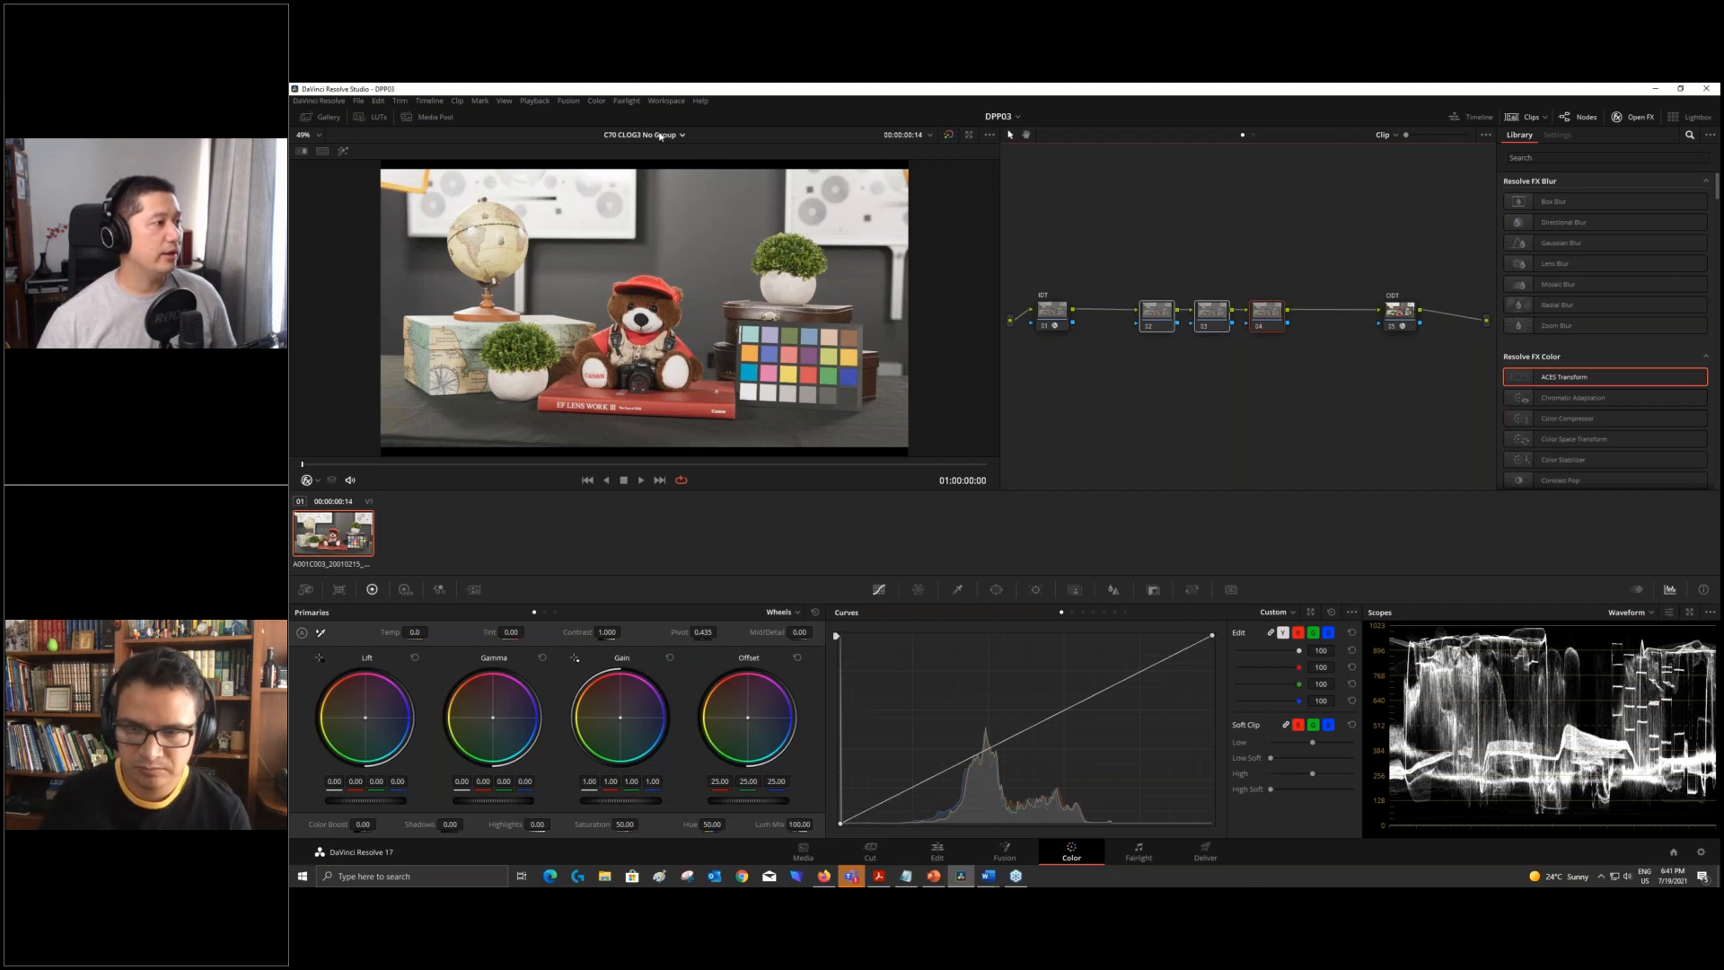
left_click(660, 135)
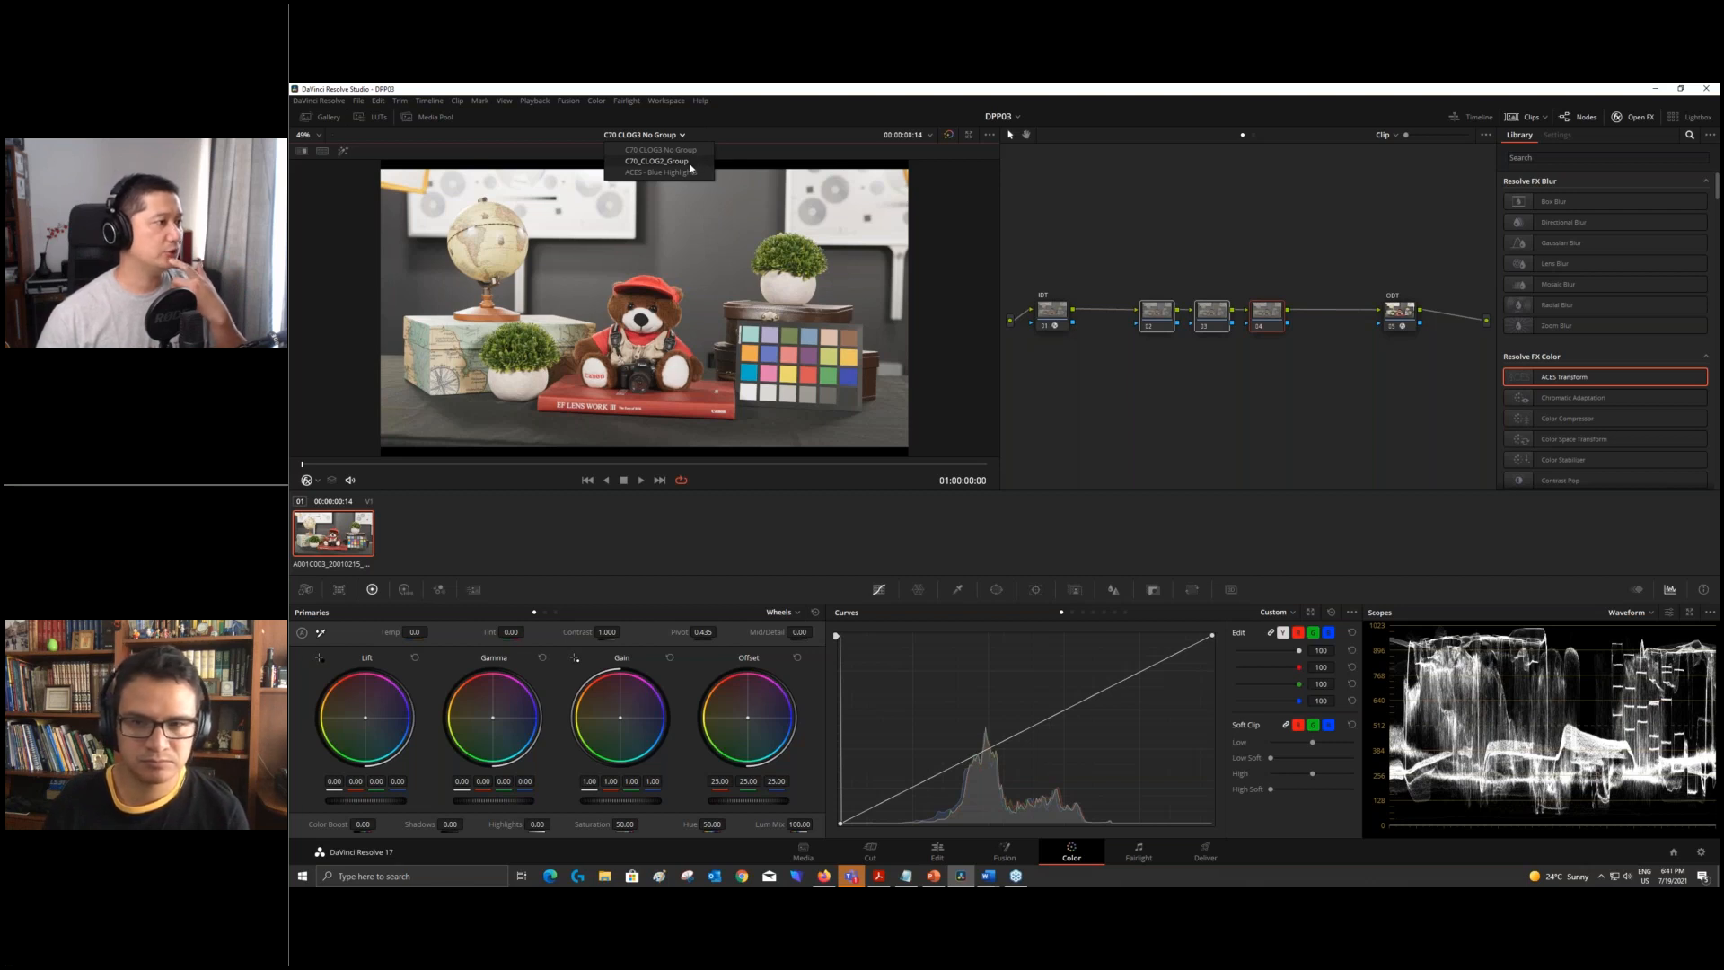
left_click(689, 163)
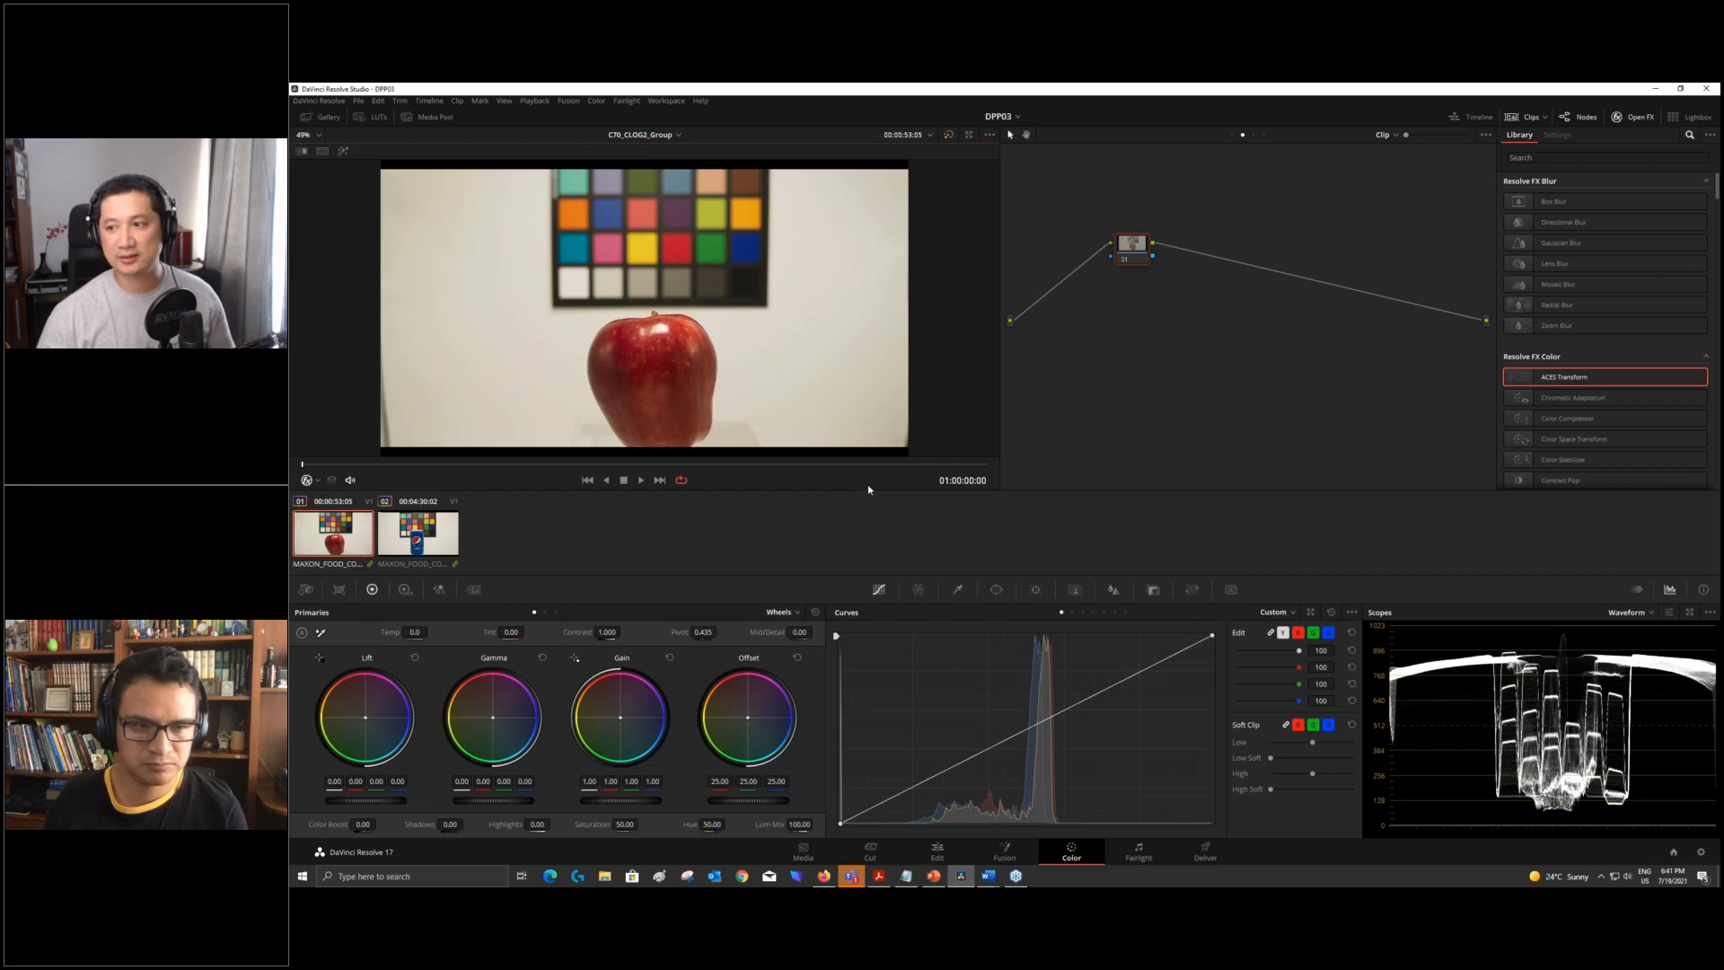
left_click_drag(1130, 260, 1074, 332)
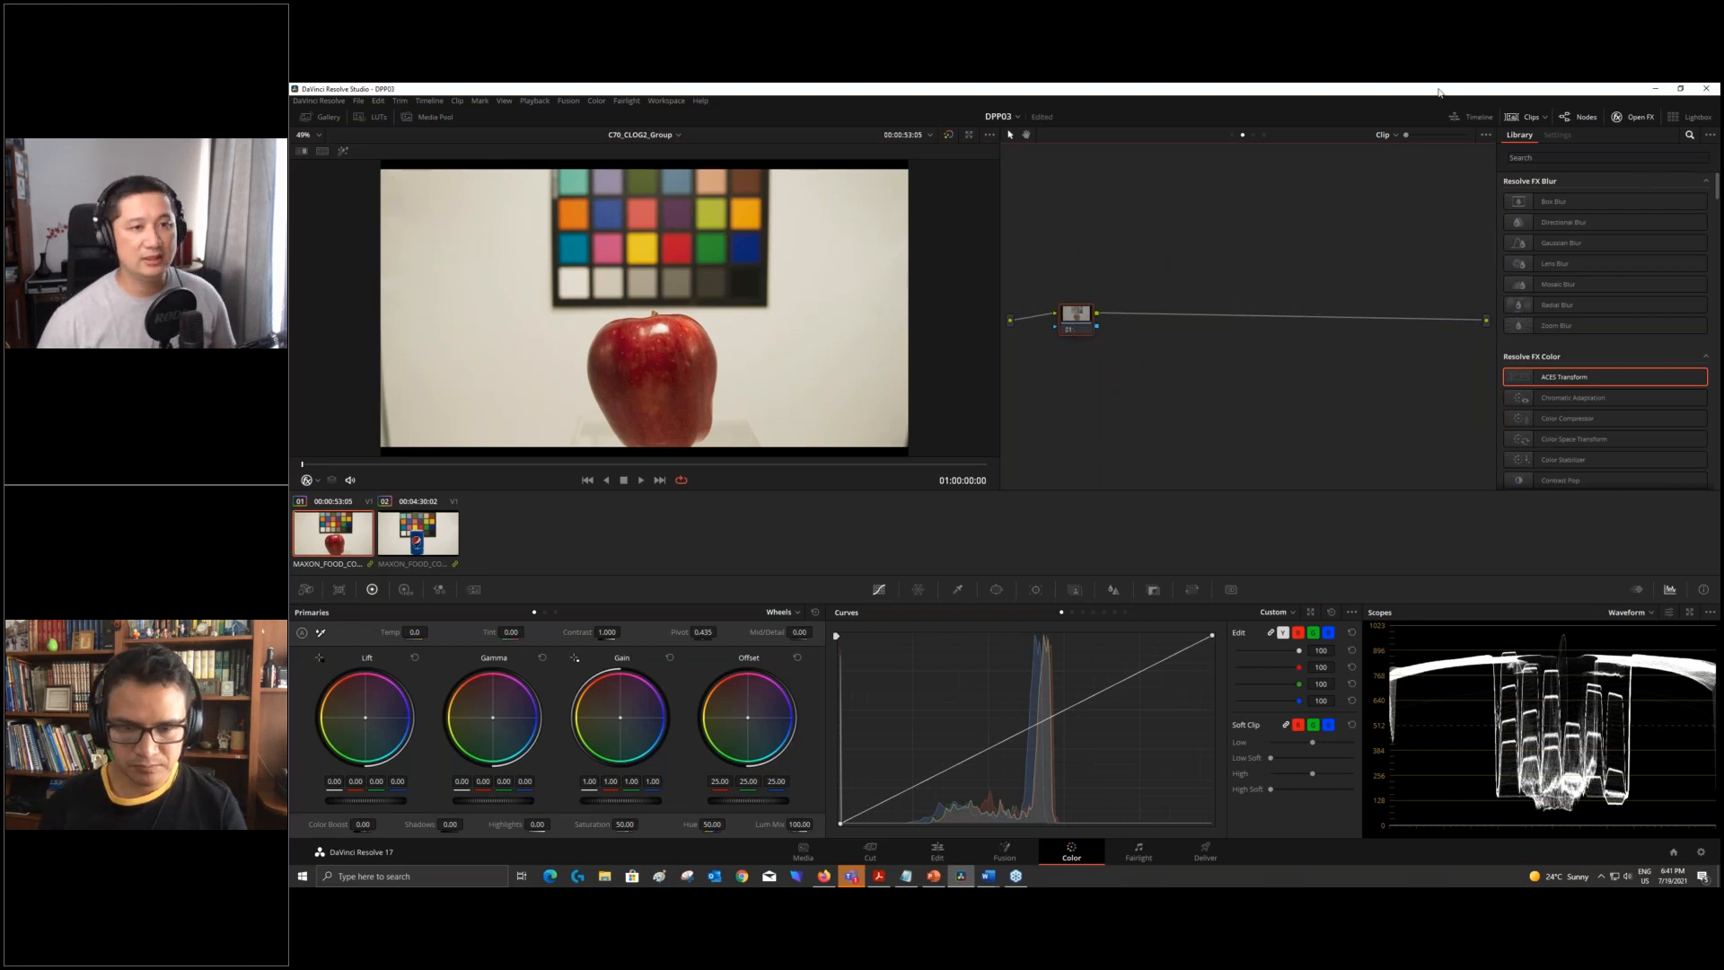
- Check the timeline-level node graph on both clips and move the Pepsi clip's own node down into line with the graph
left_click(1263, 135)
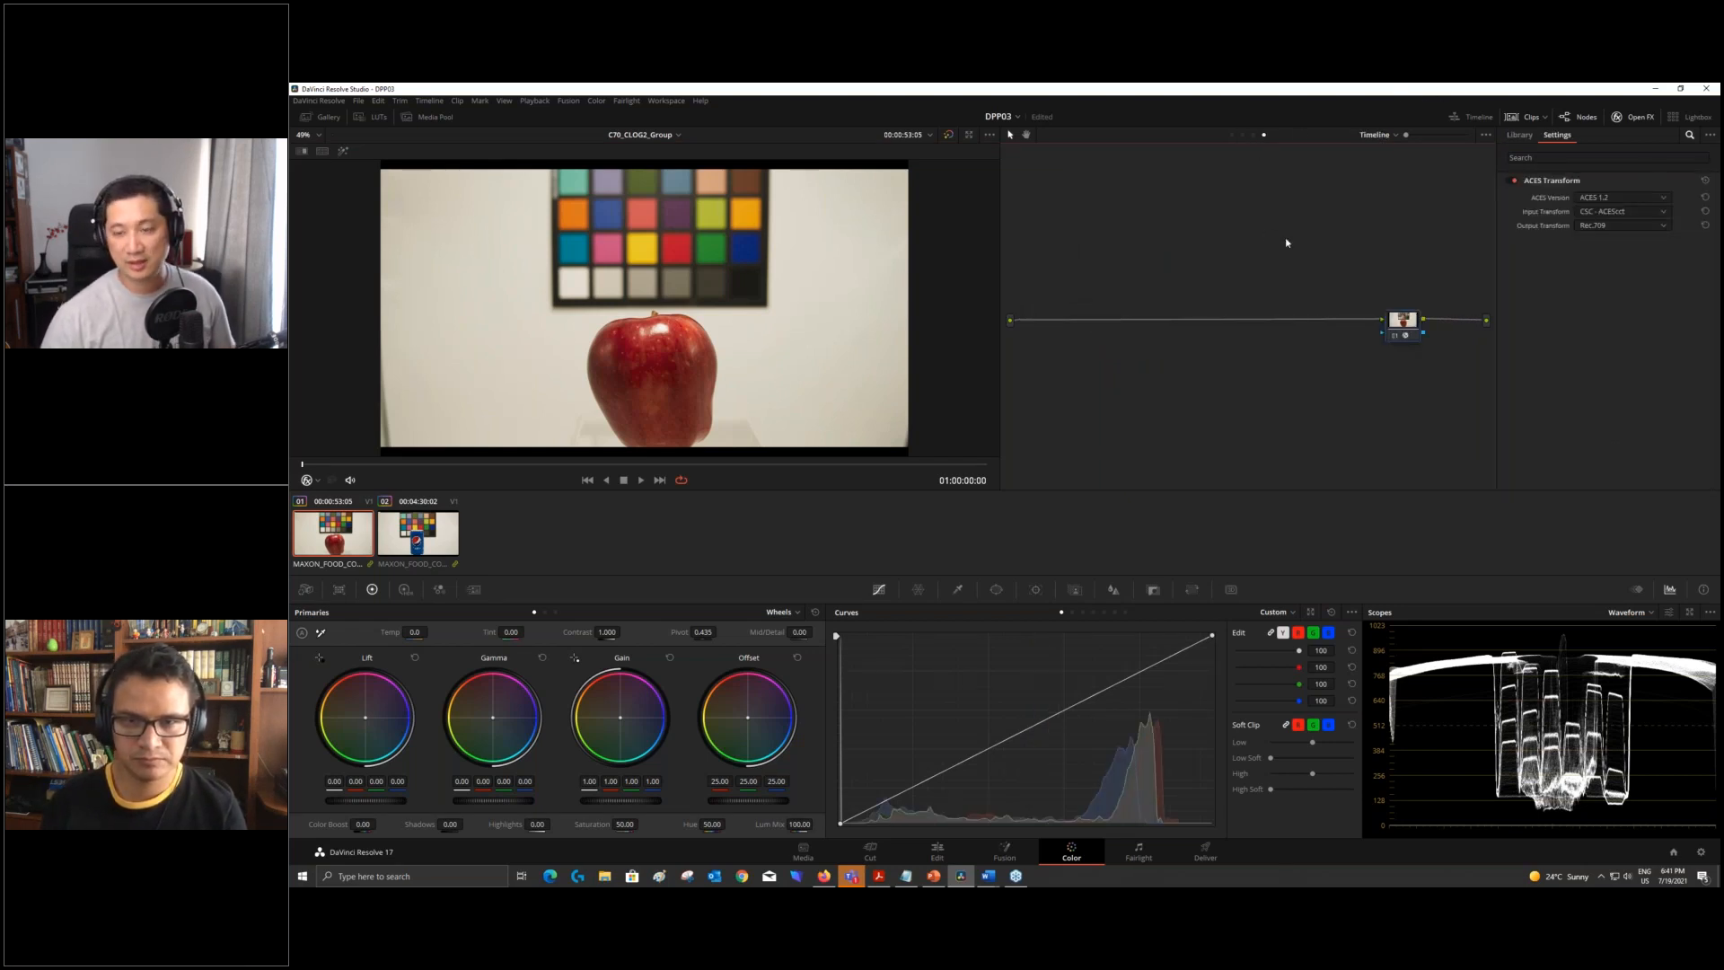
left_click(380, 536)
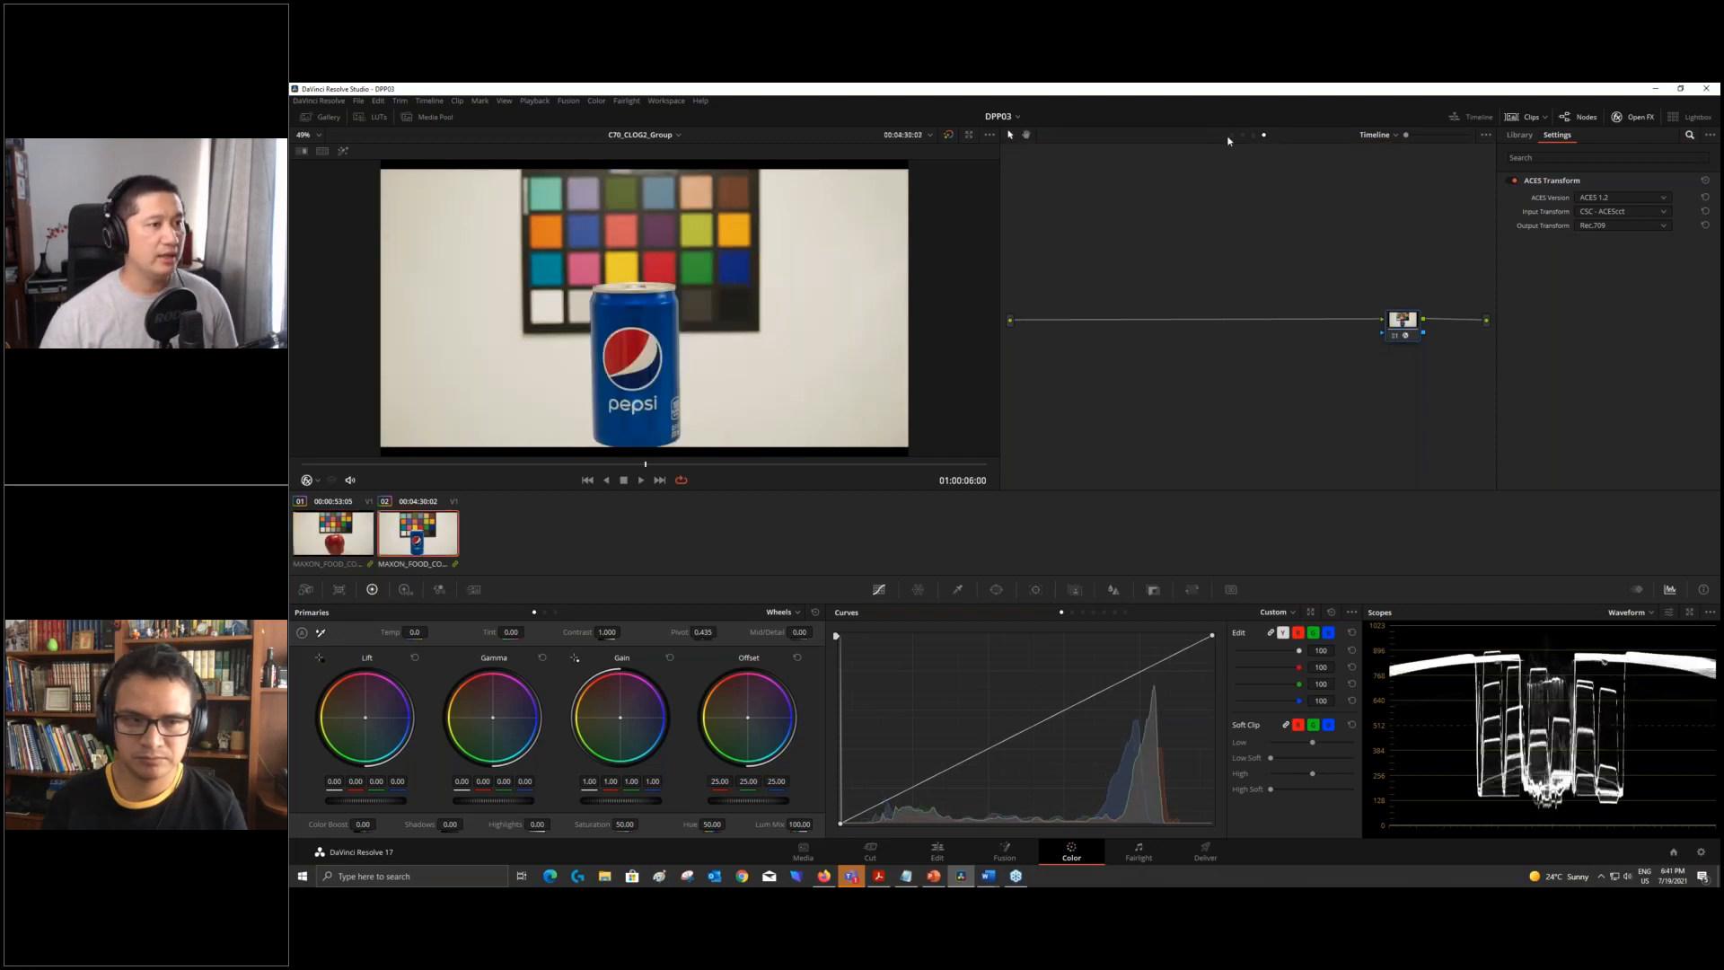
left_click(1242, 136)
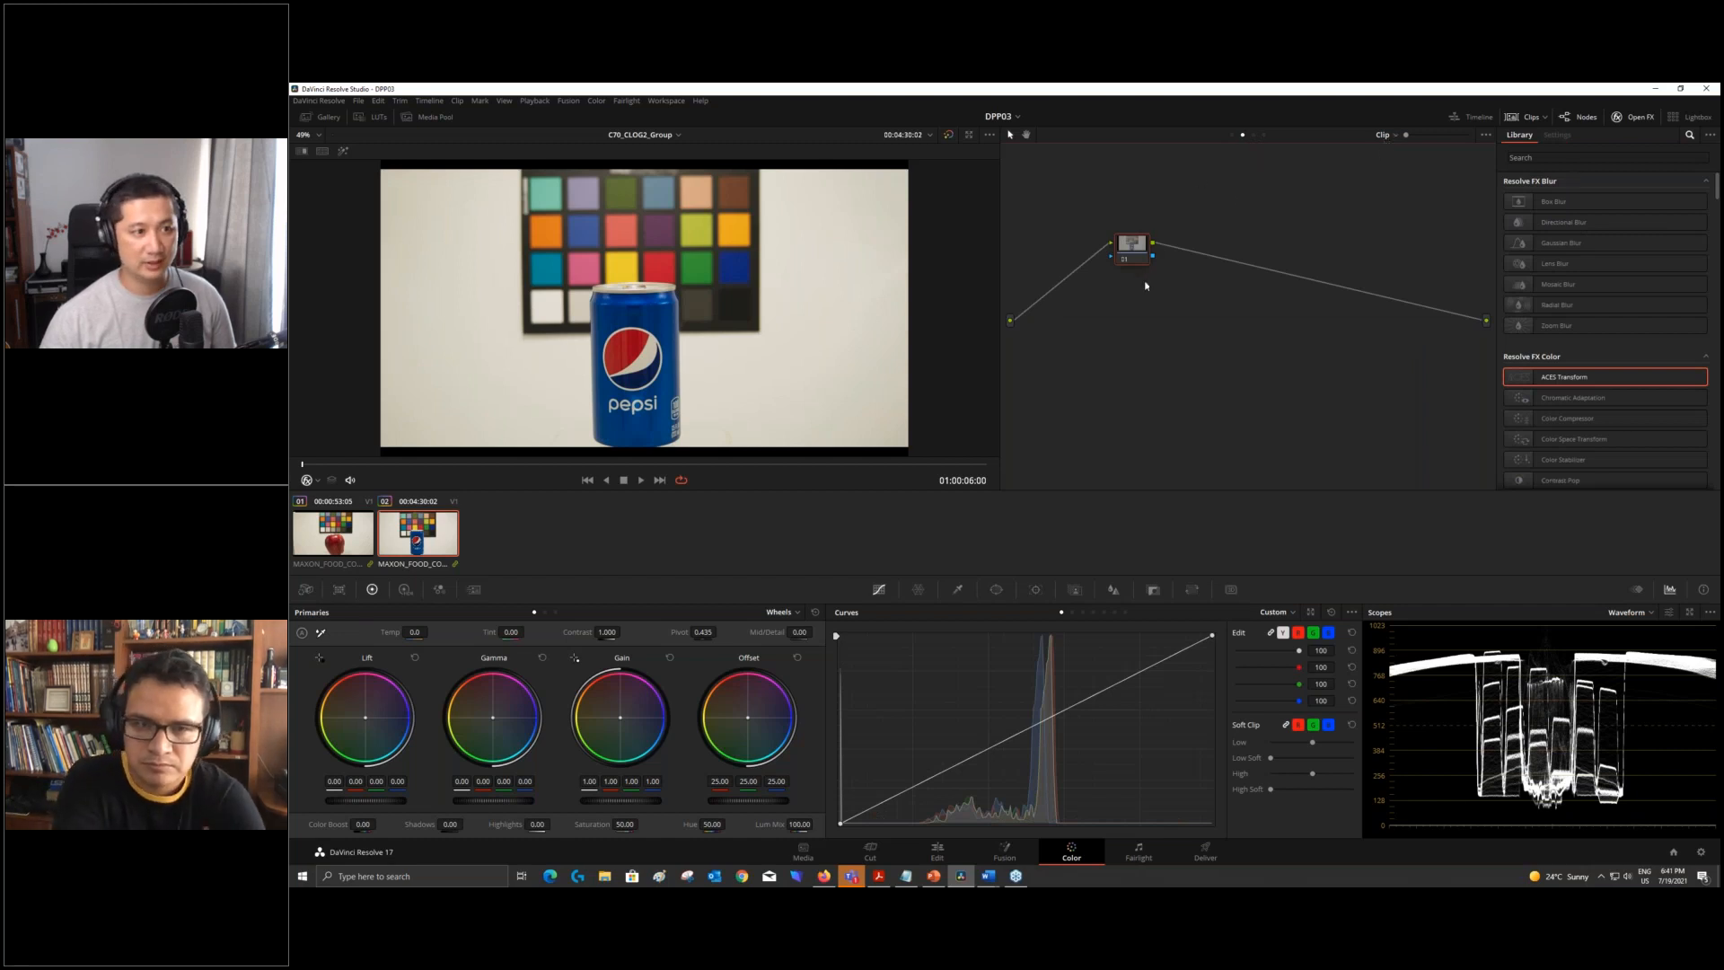
left_click_drag(1134, 243, 1127, 309)
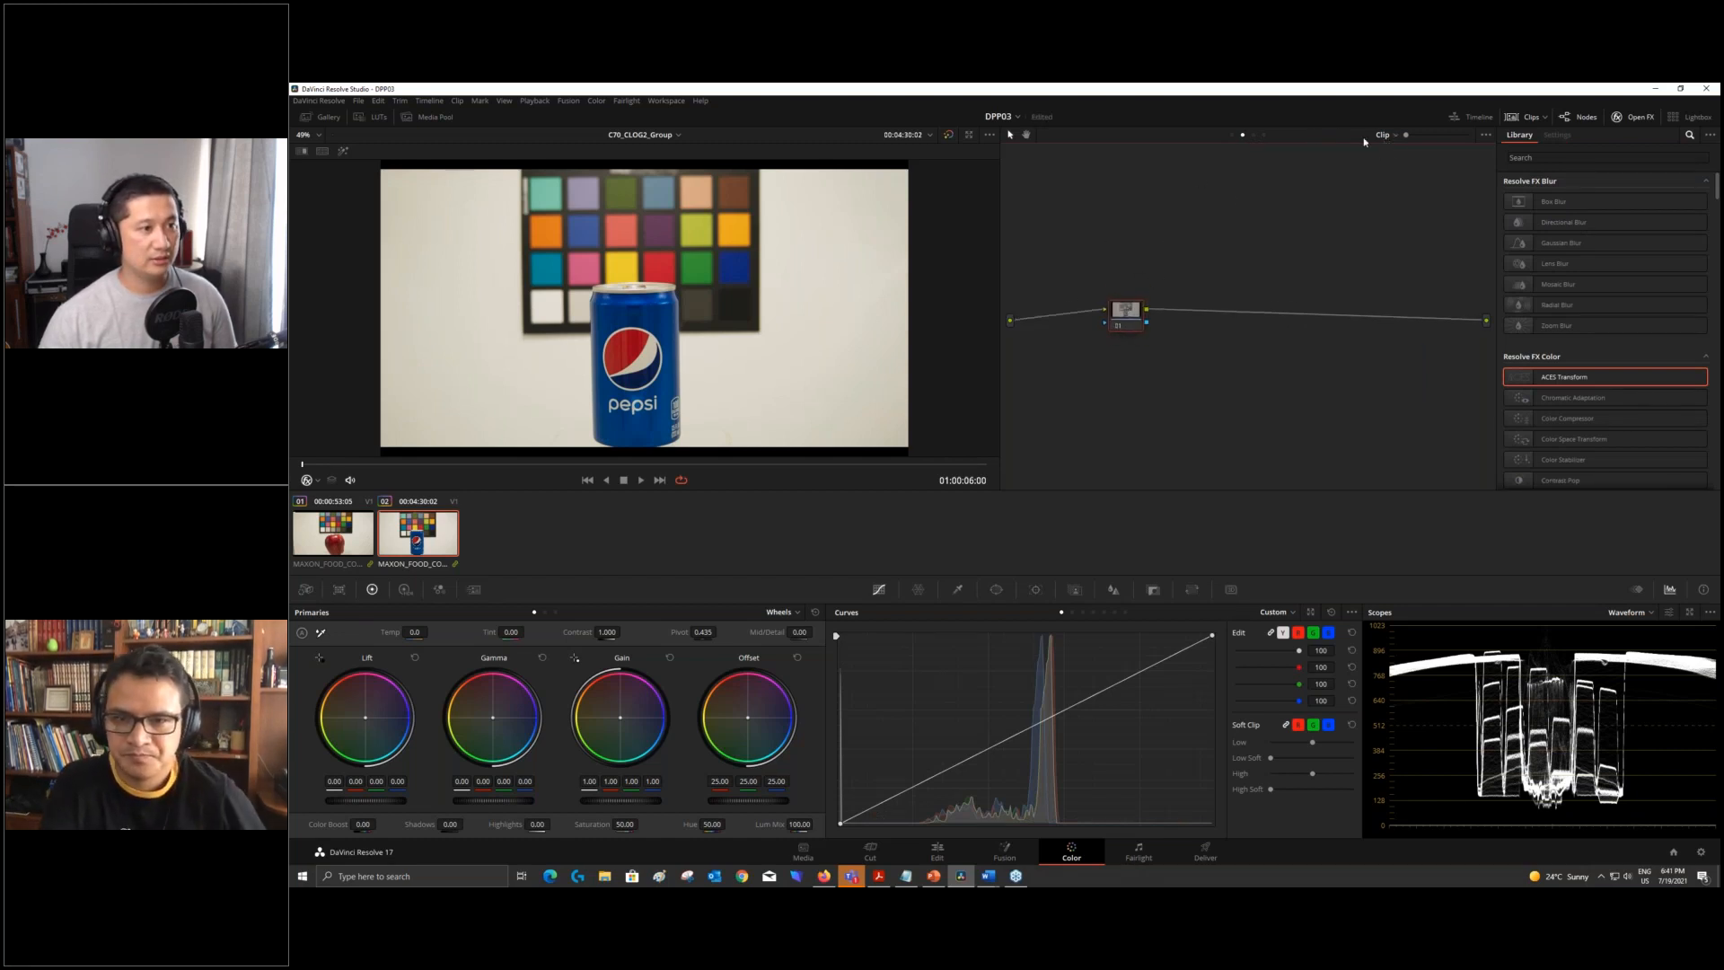
- Inspect the Group Pre-Clip IDT and the timeline-level ODT, toggling the ODT off and on to compare the Pepsi image
left_click(1232, 135)
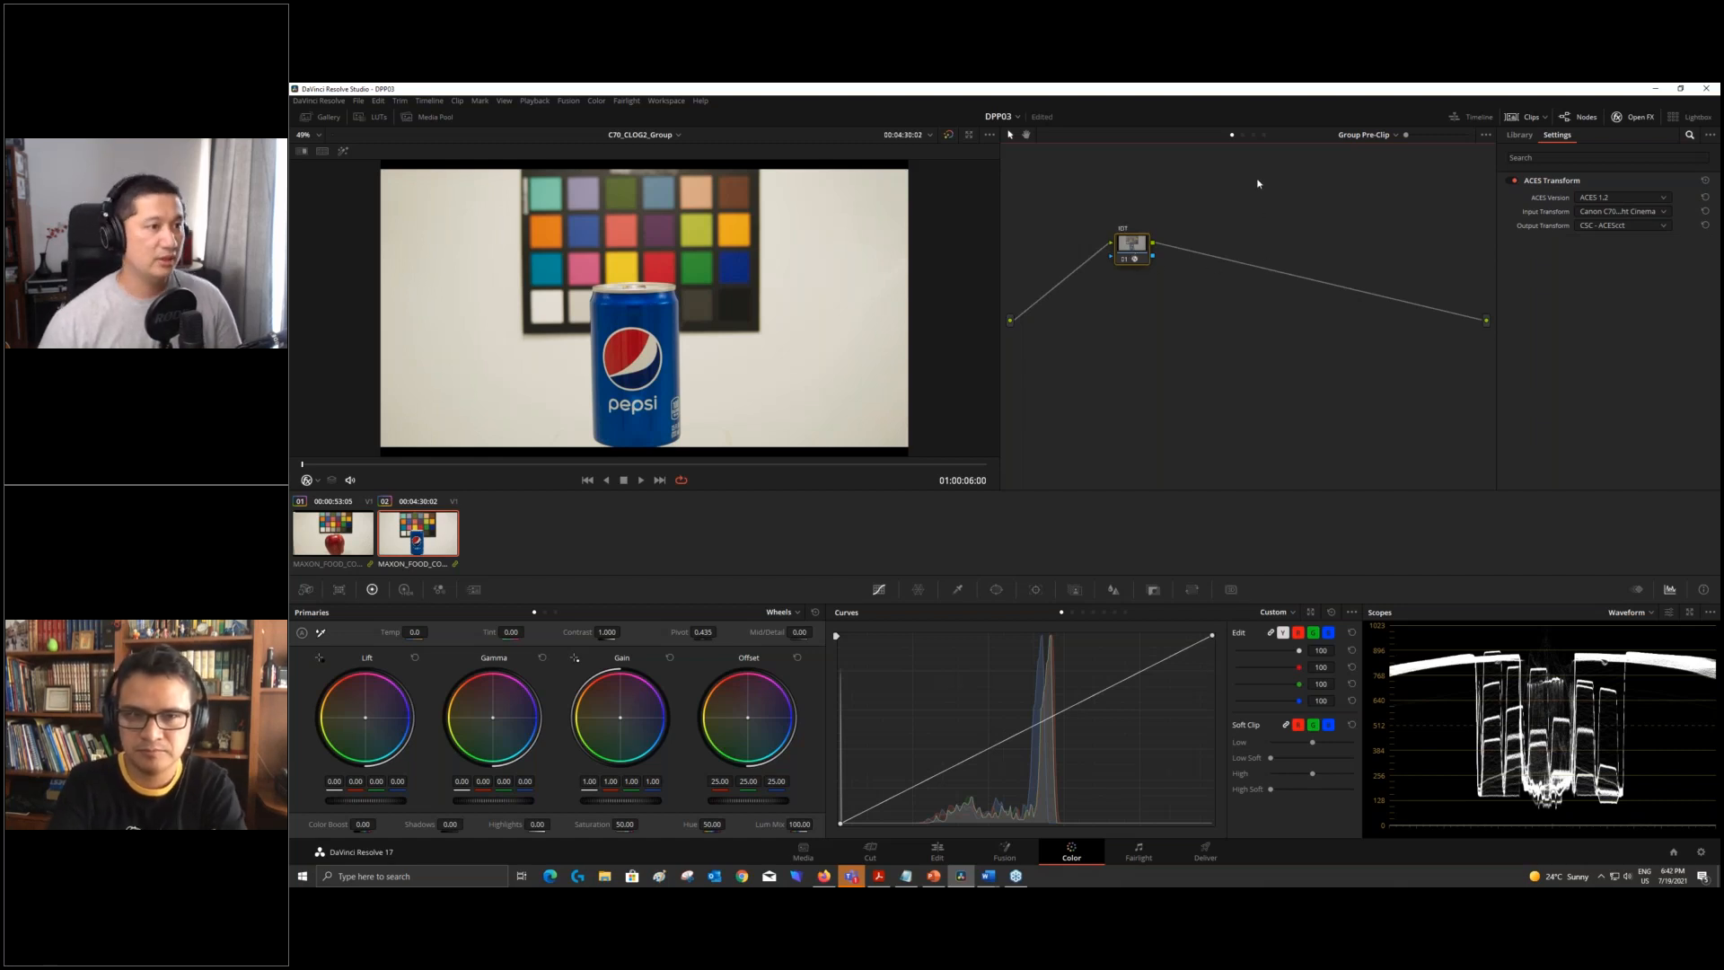
left_click(1265, 136)
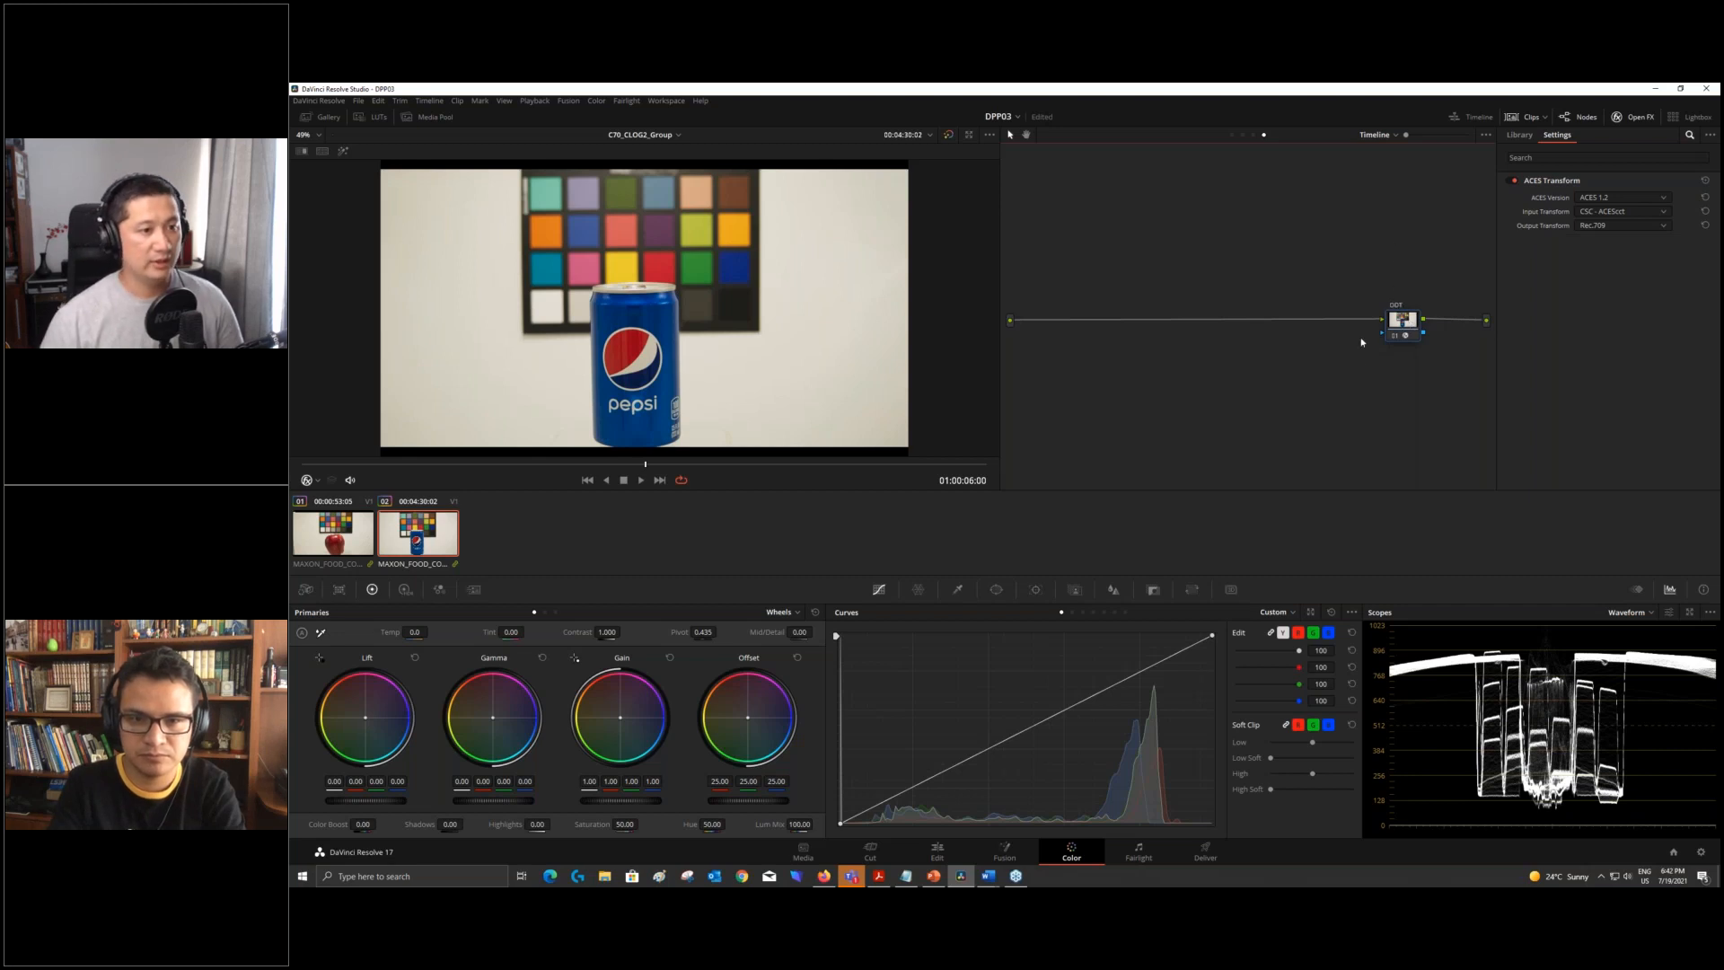
left_click(1394, 338)
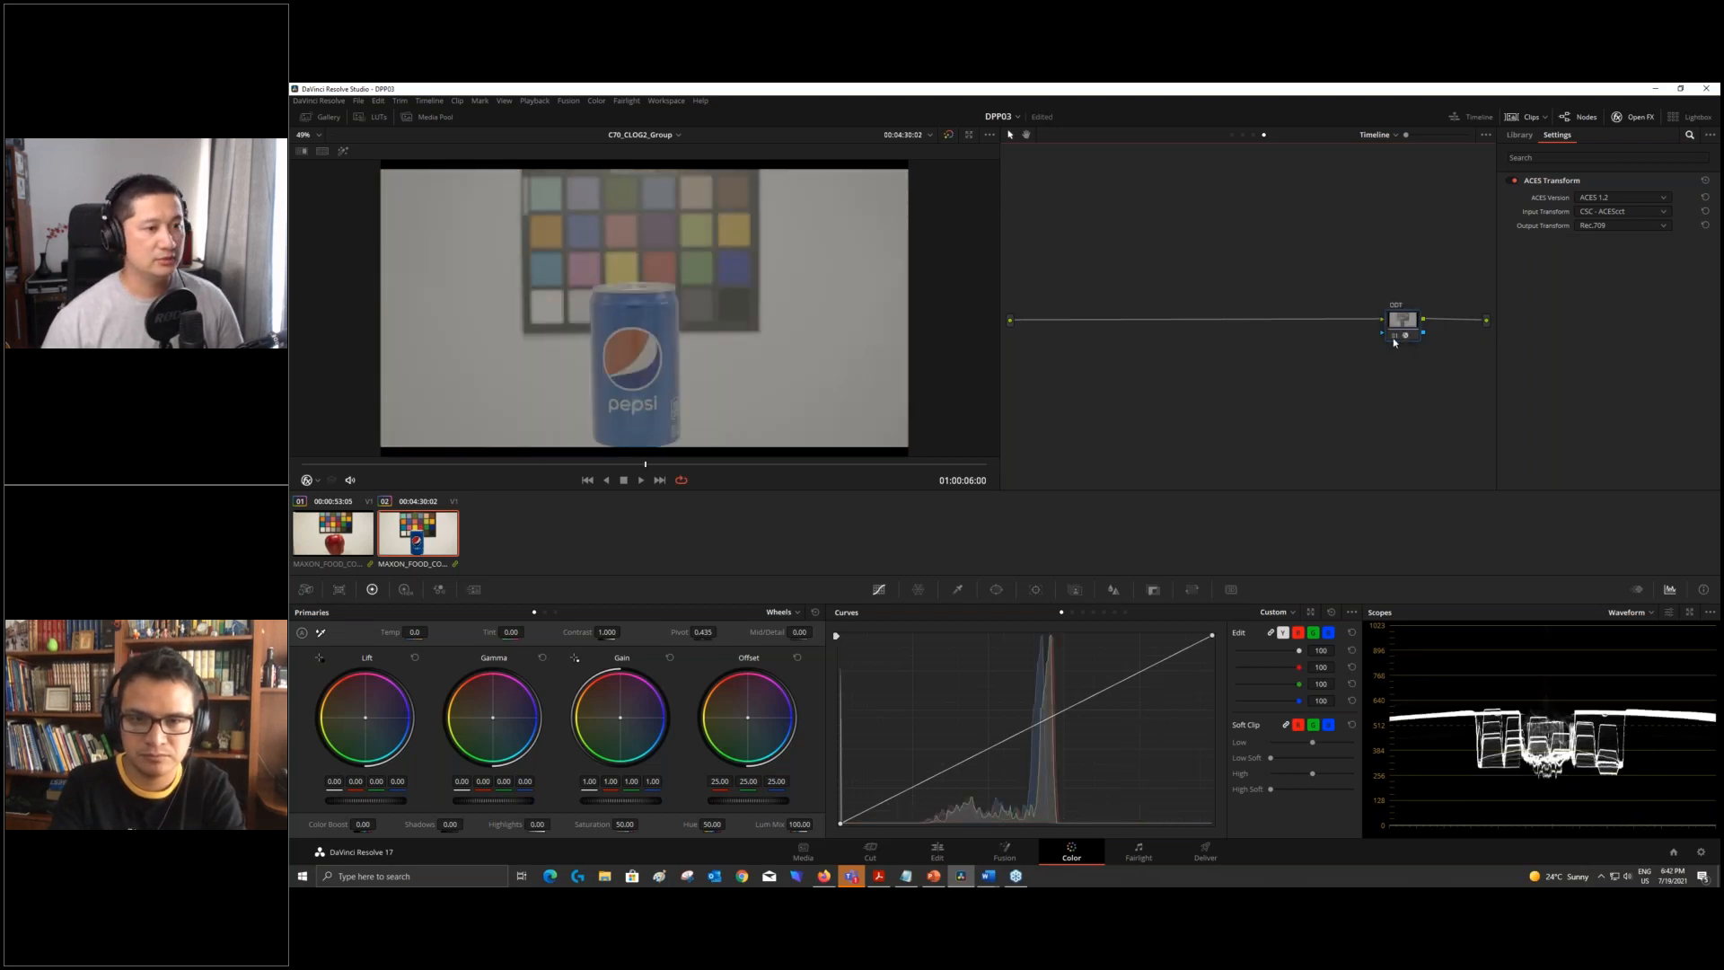
left_click(1393, 338)
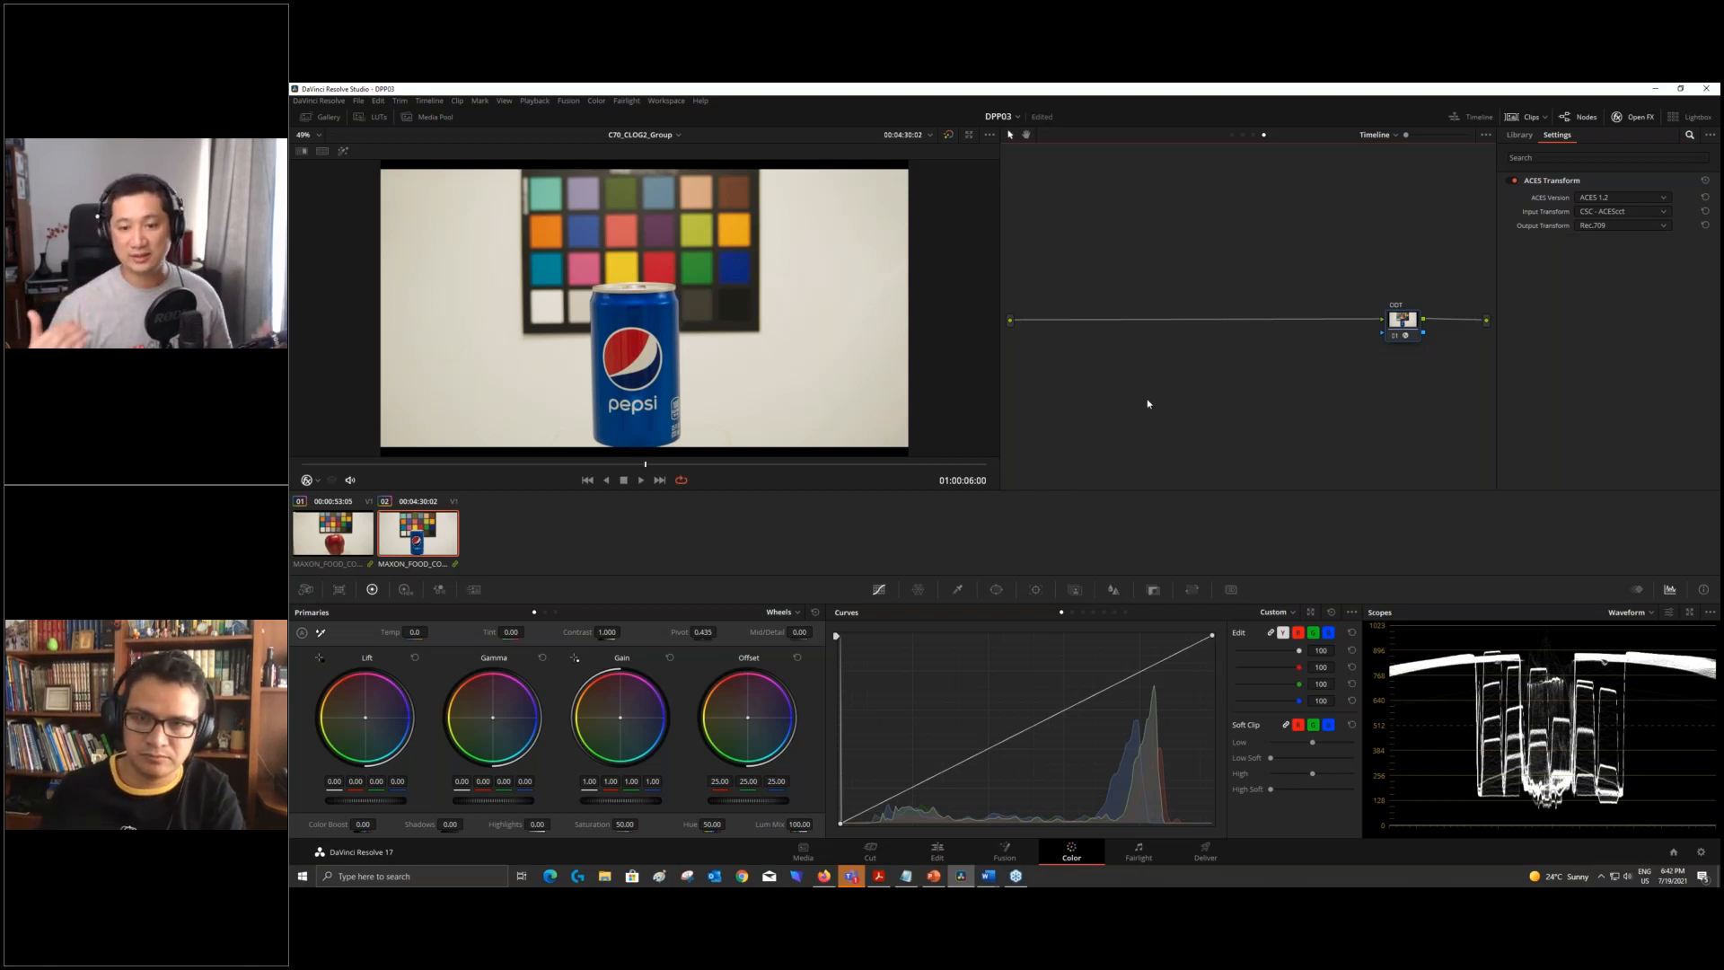
- Compare the Pepsi clip's Clip and Group Pre-Clip node graphs, finishing at the Clip level
left_click(1243, 135)
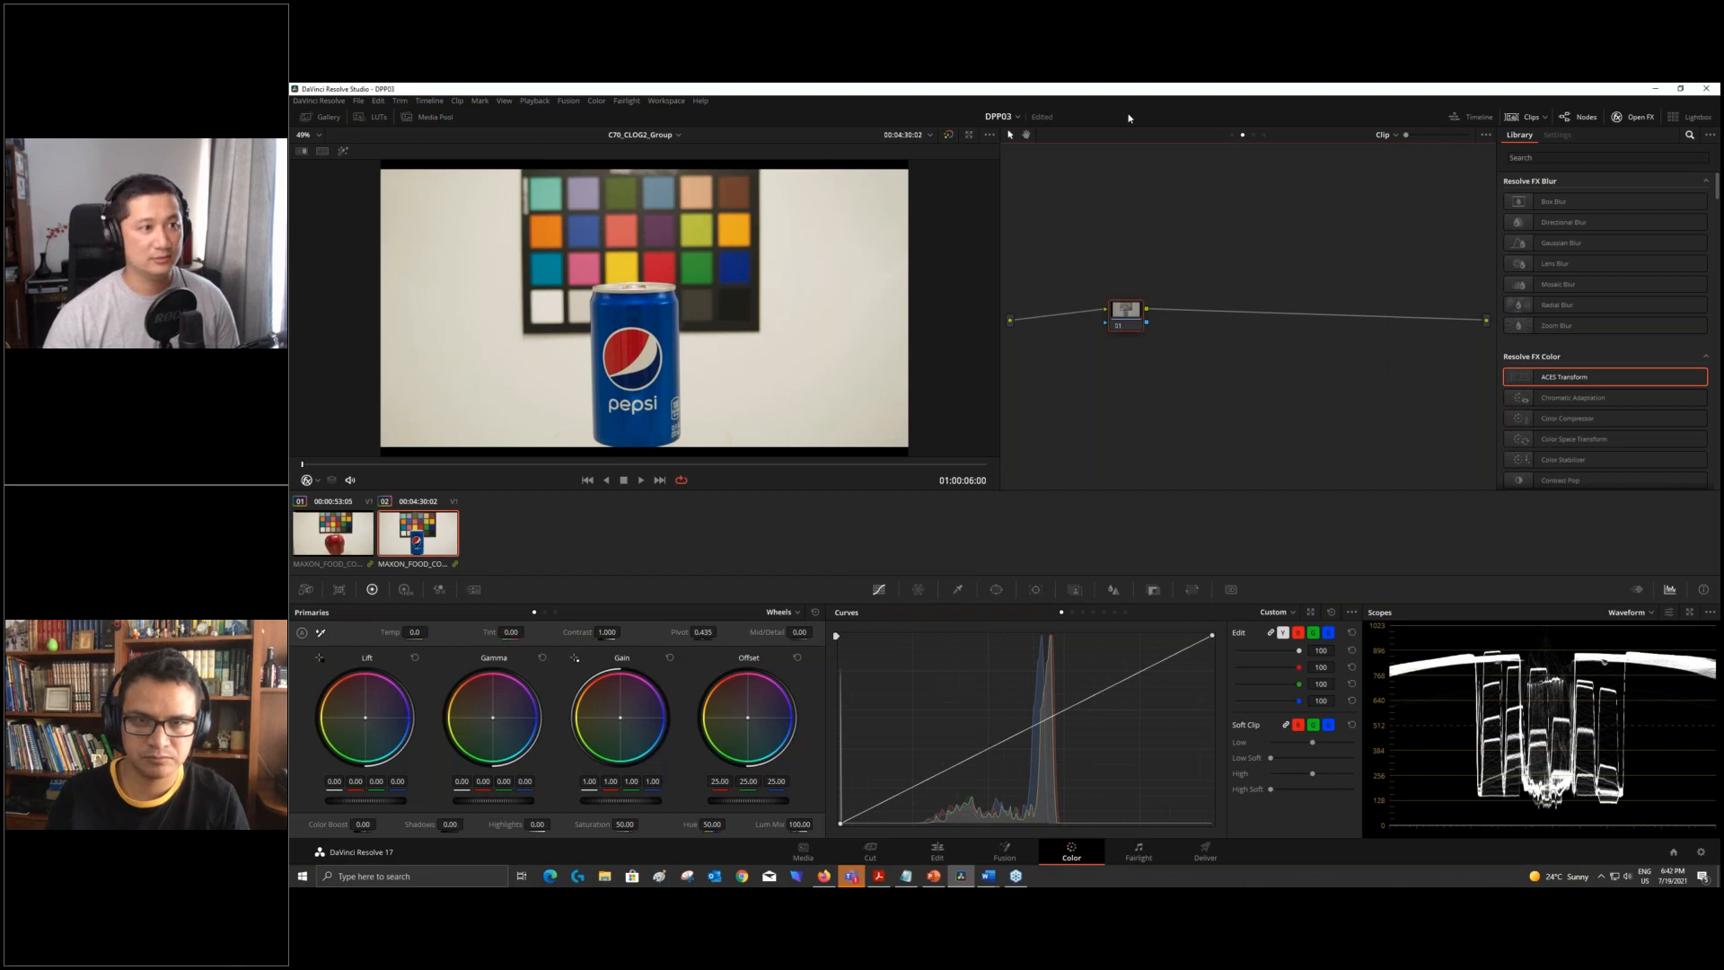
left_click(1231, 136)
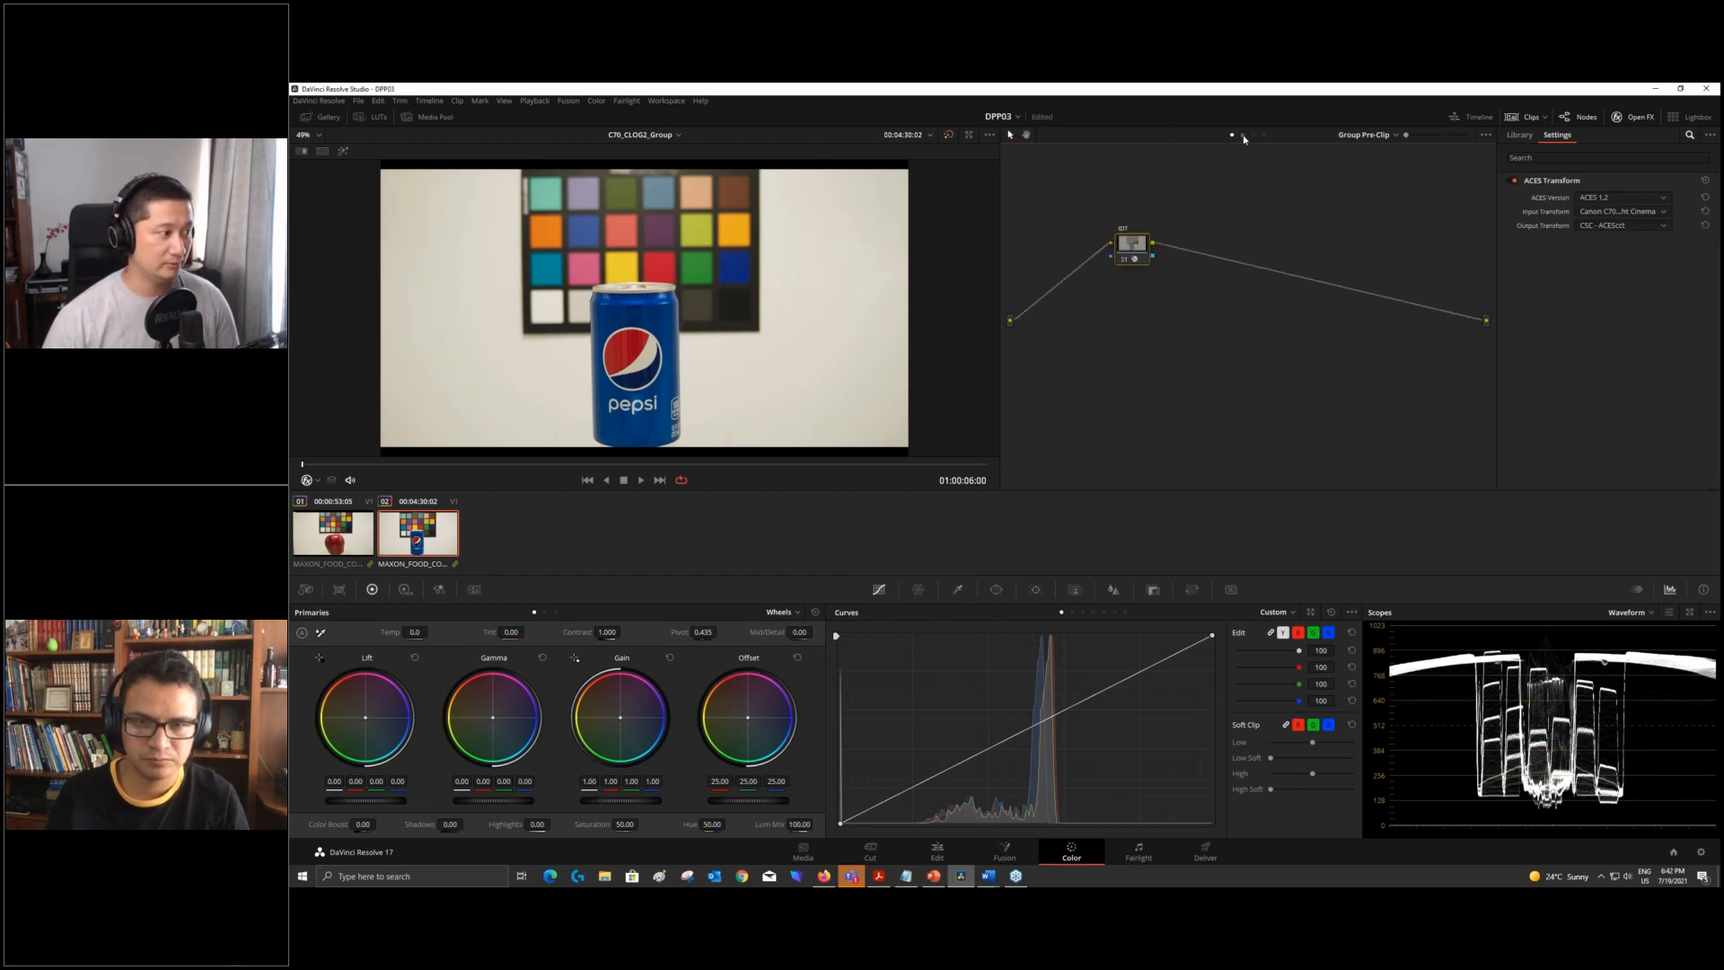
left_click(1242, 135)
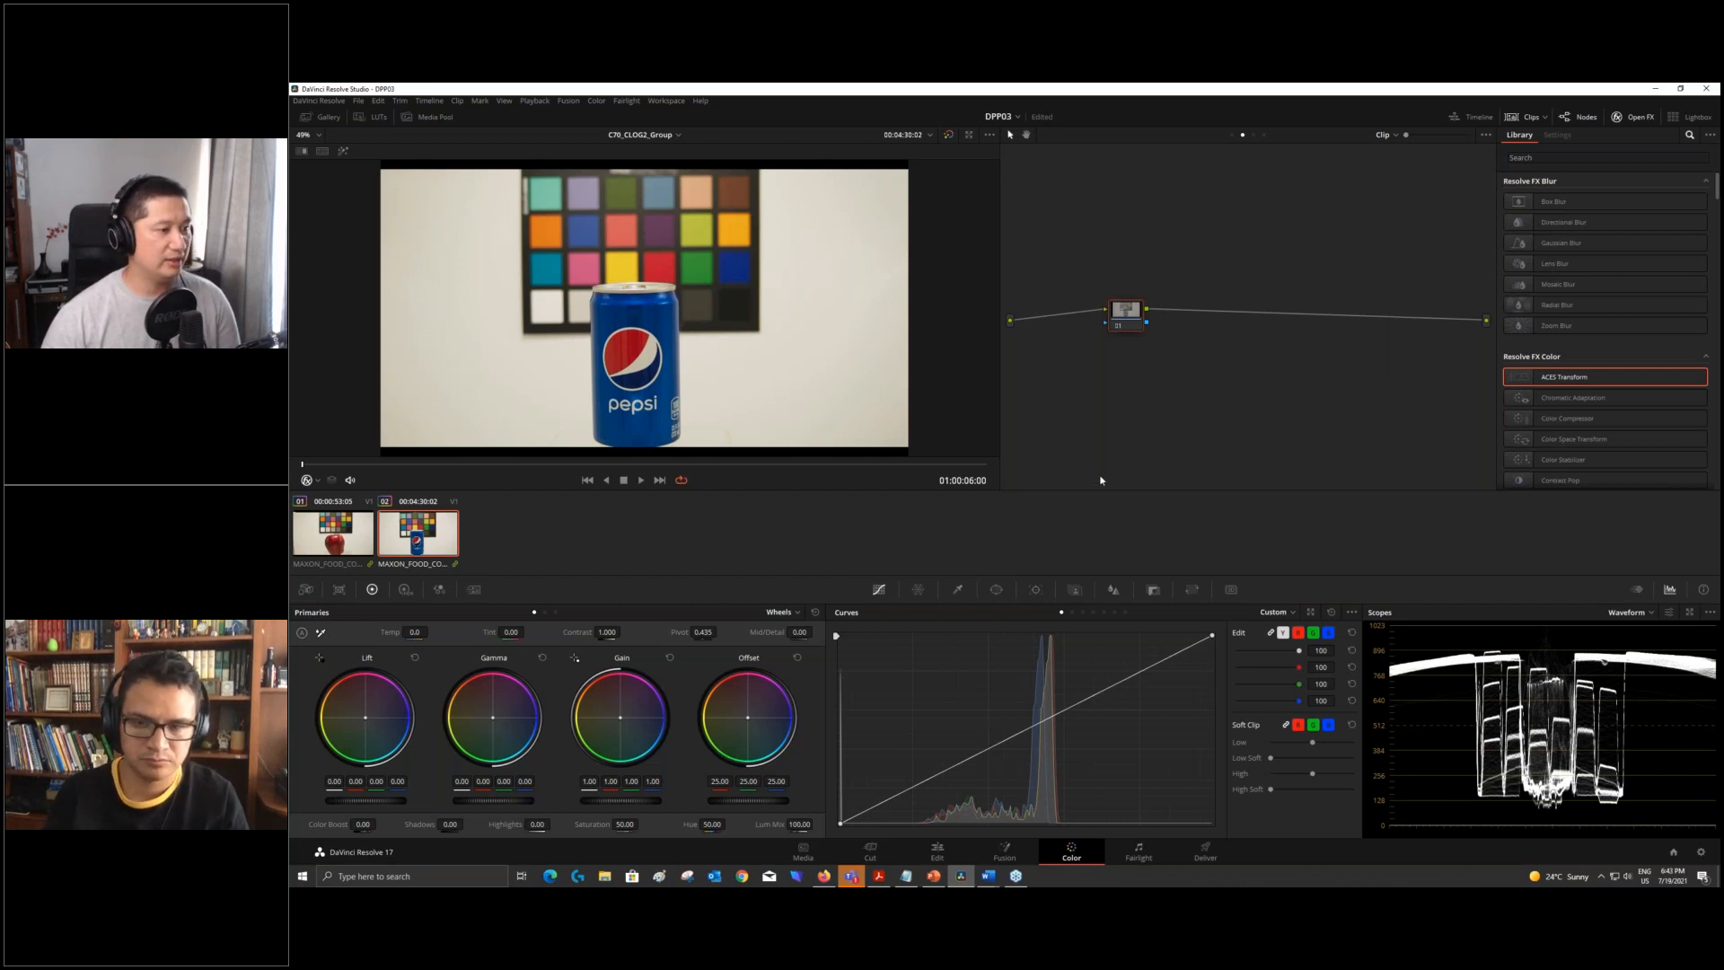
- Switch to the ACES - Blue Highlights timeline and disable the first node, toggling the ODT to compare and leaving it enabled
left_click(672, 136)
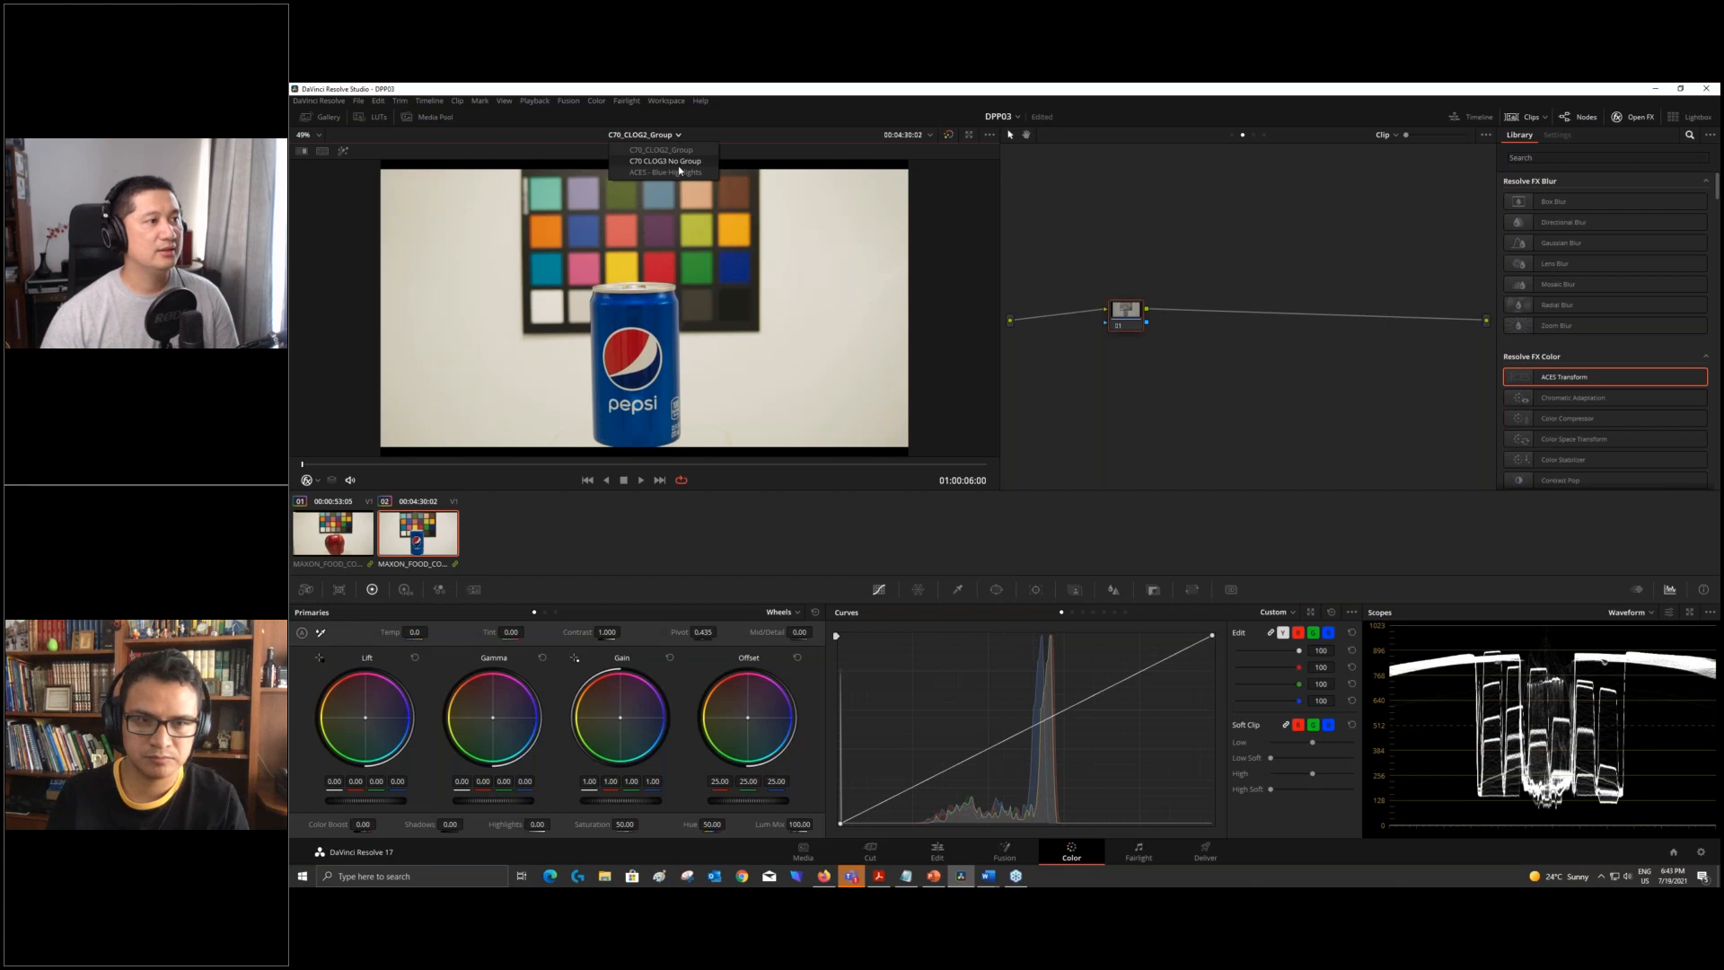
left_click(679, 170)
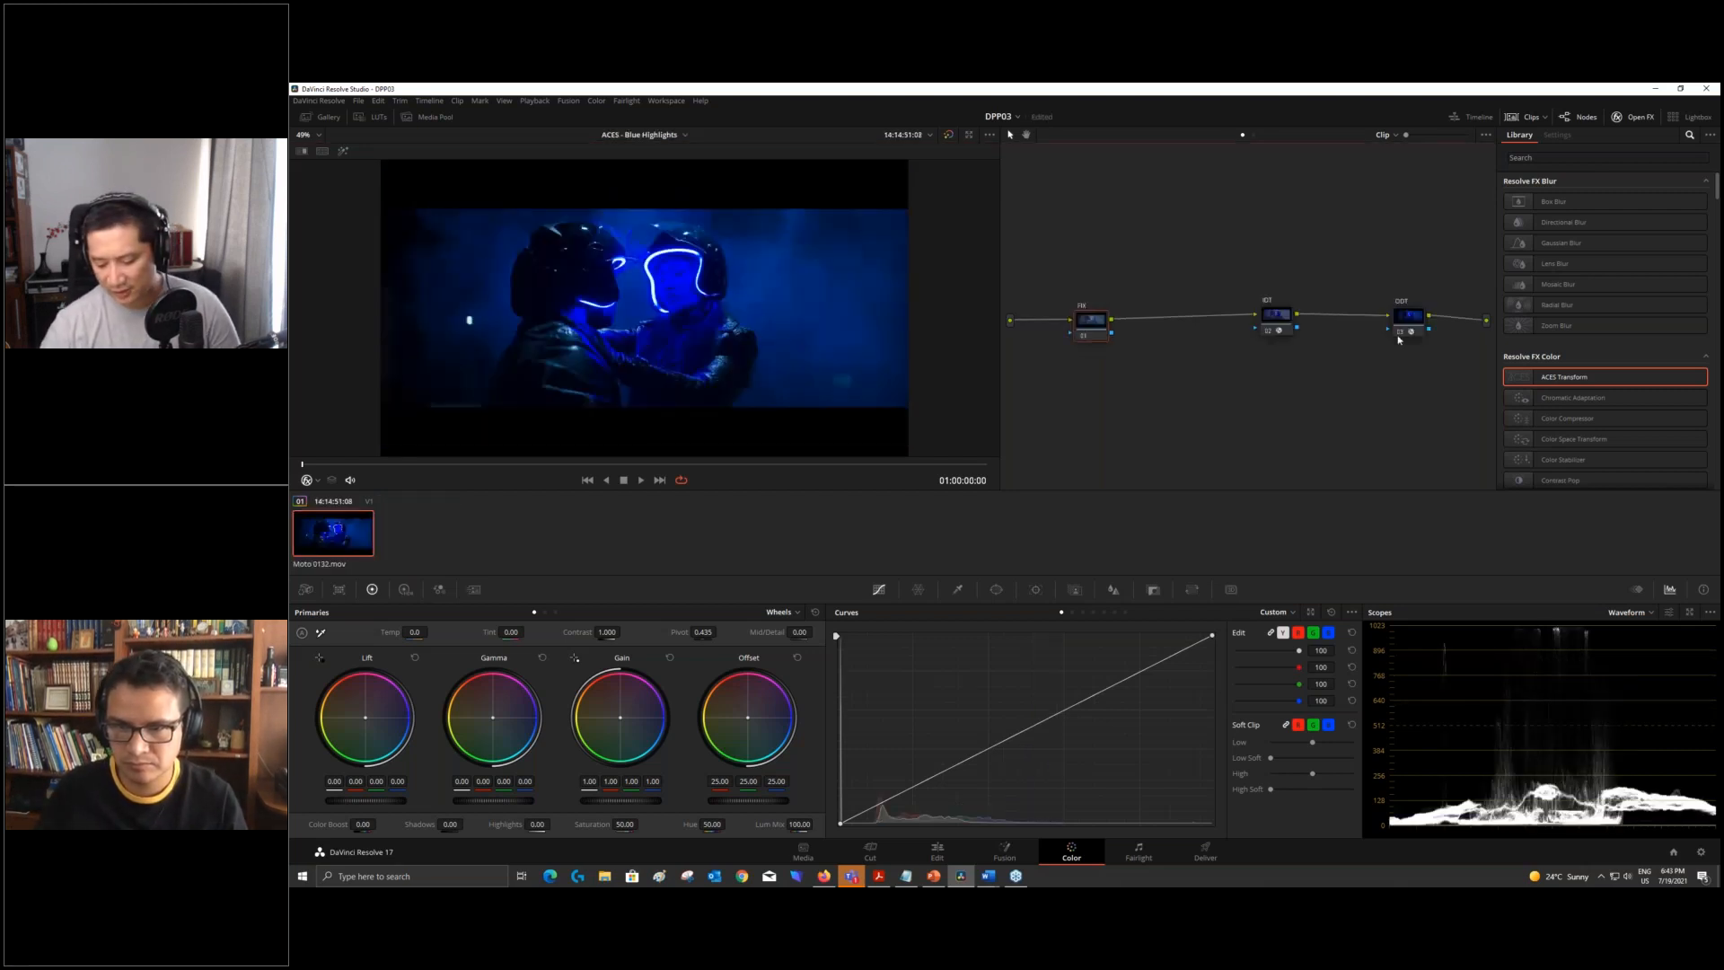
left_click(1399, 333)
left_click(1086, 336)
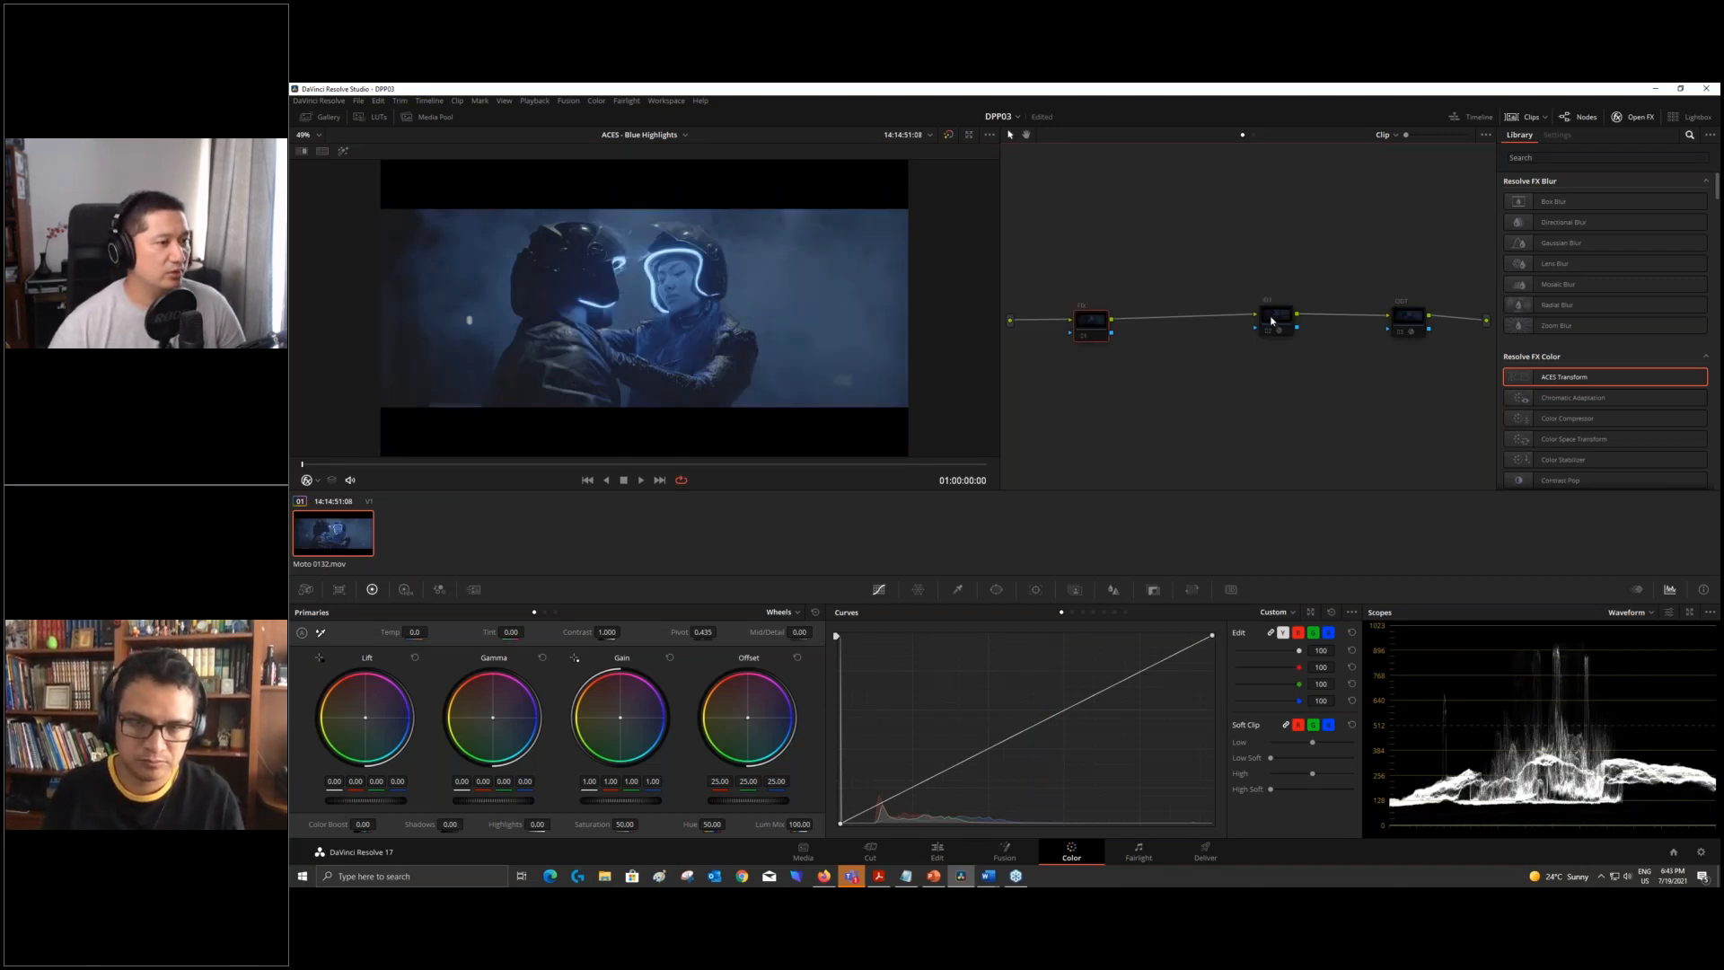
left_click(1398, 332)
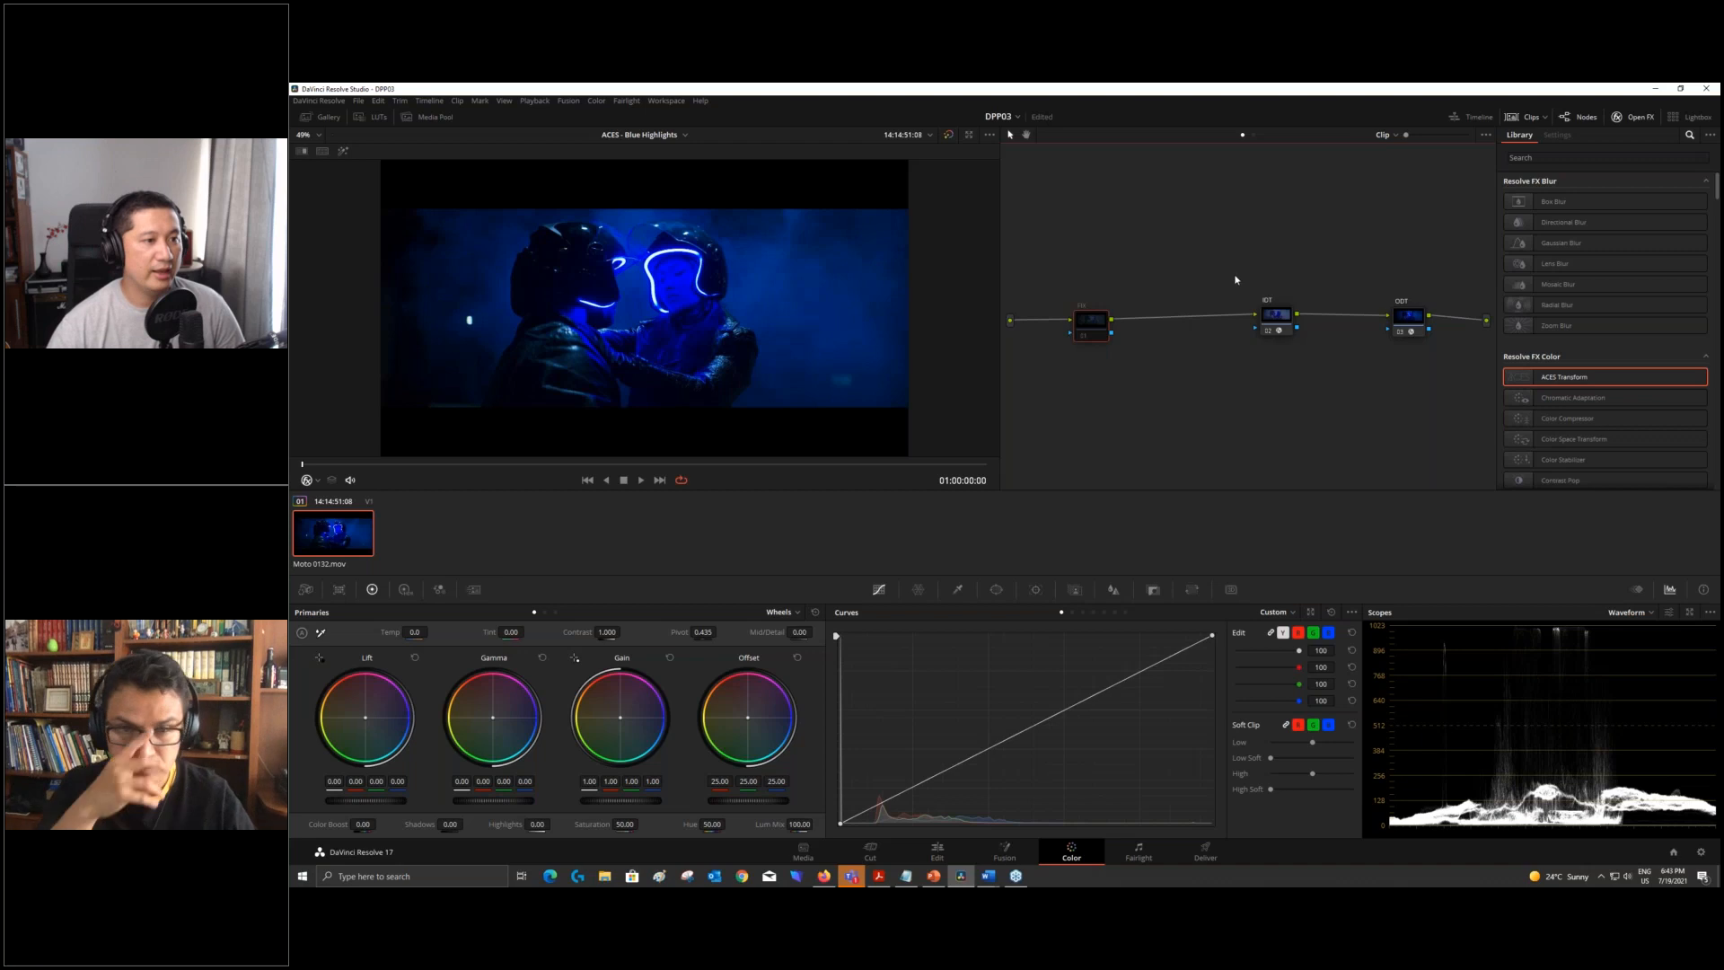
- Inspect the ACES Transform settings and transform lists on the IDT and ODT nodes, toggling the ODT off and on to compare
left_click_drag(1243, 273, 1434, 367)
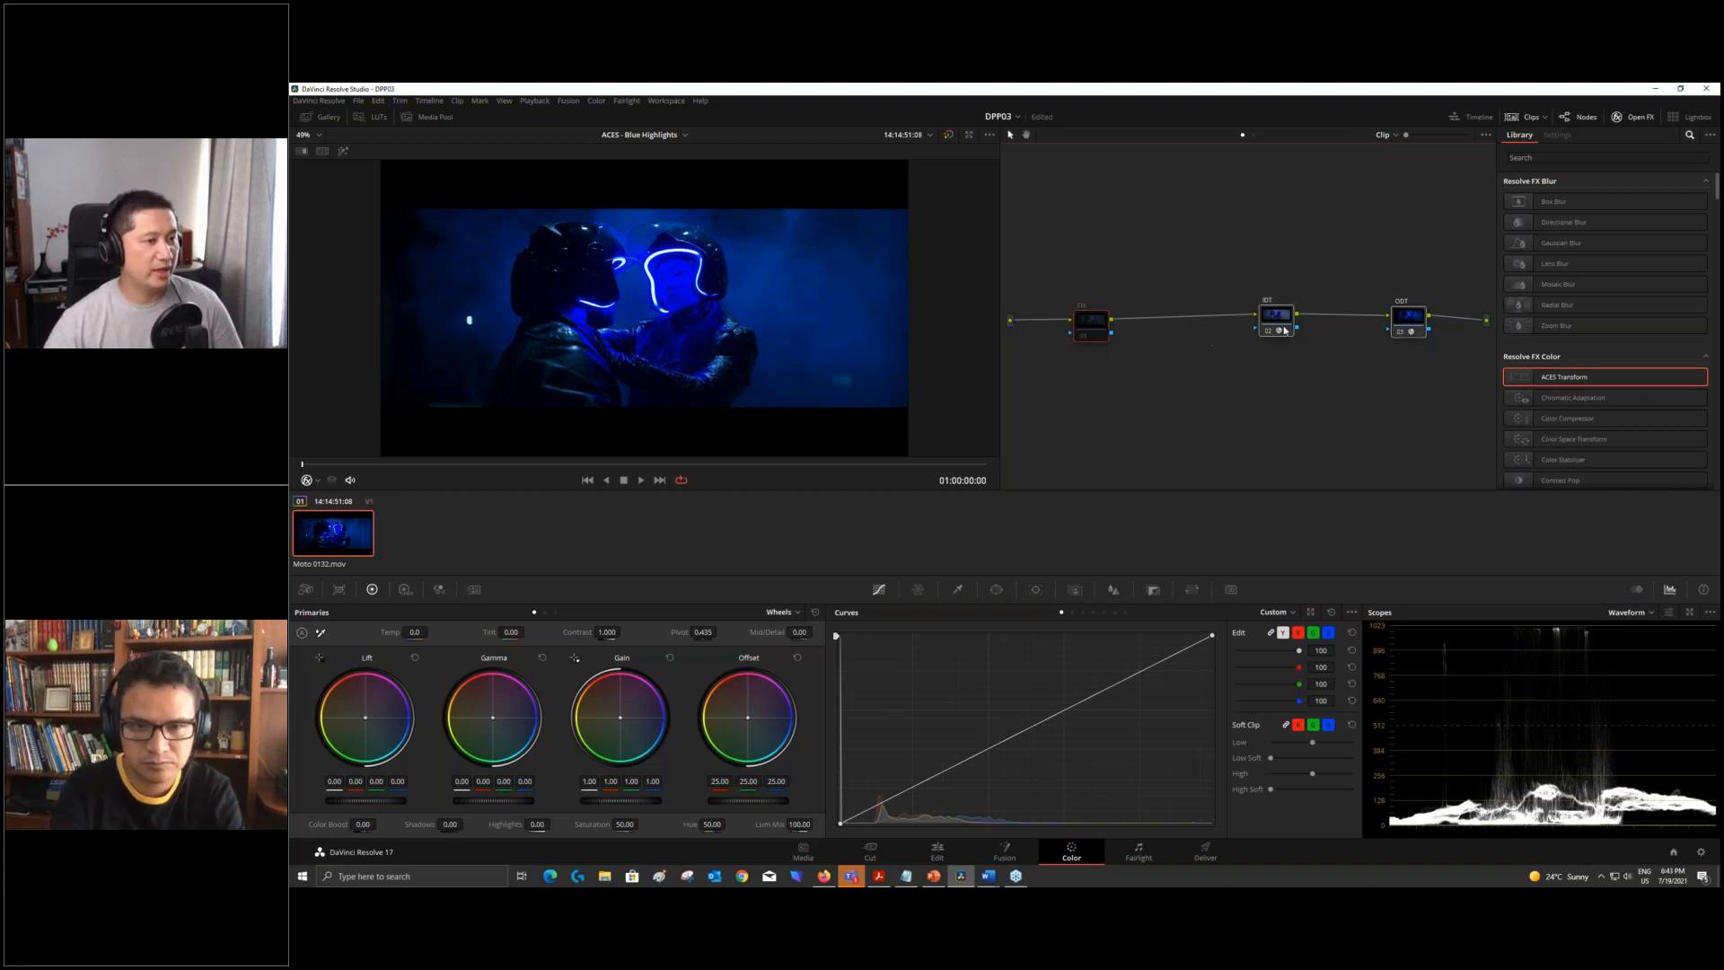
left_click_drag(1278, 325, 1276, 329)
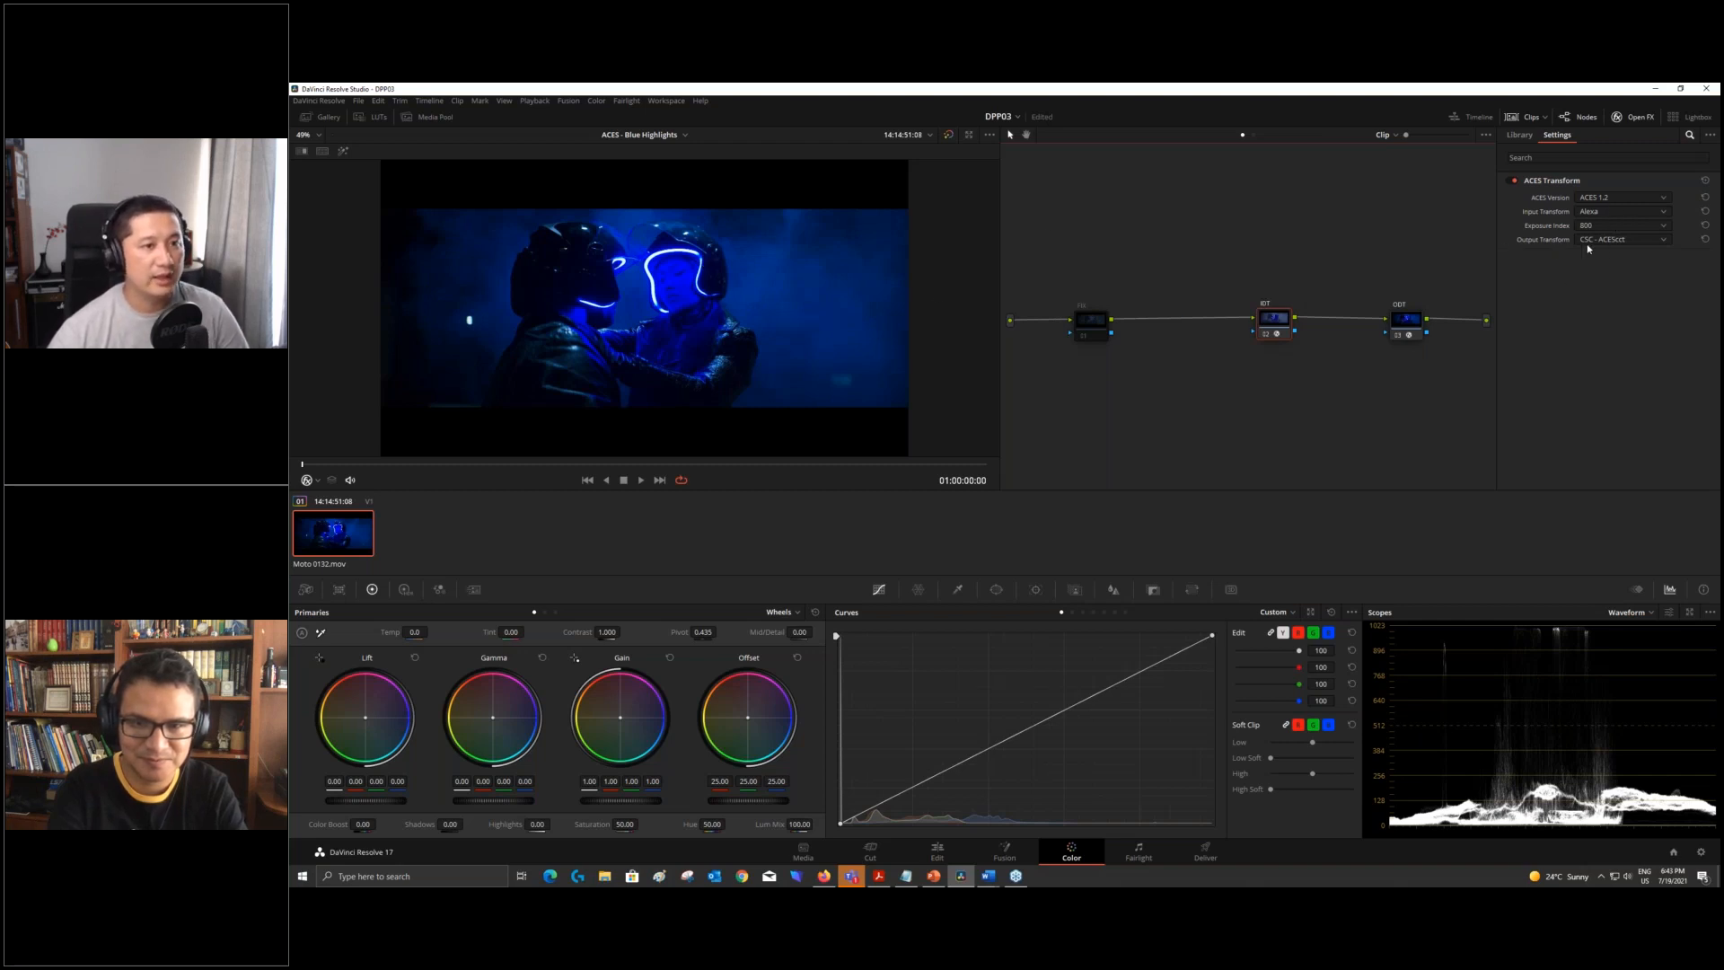
left_click(1612, 241)
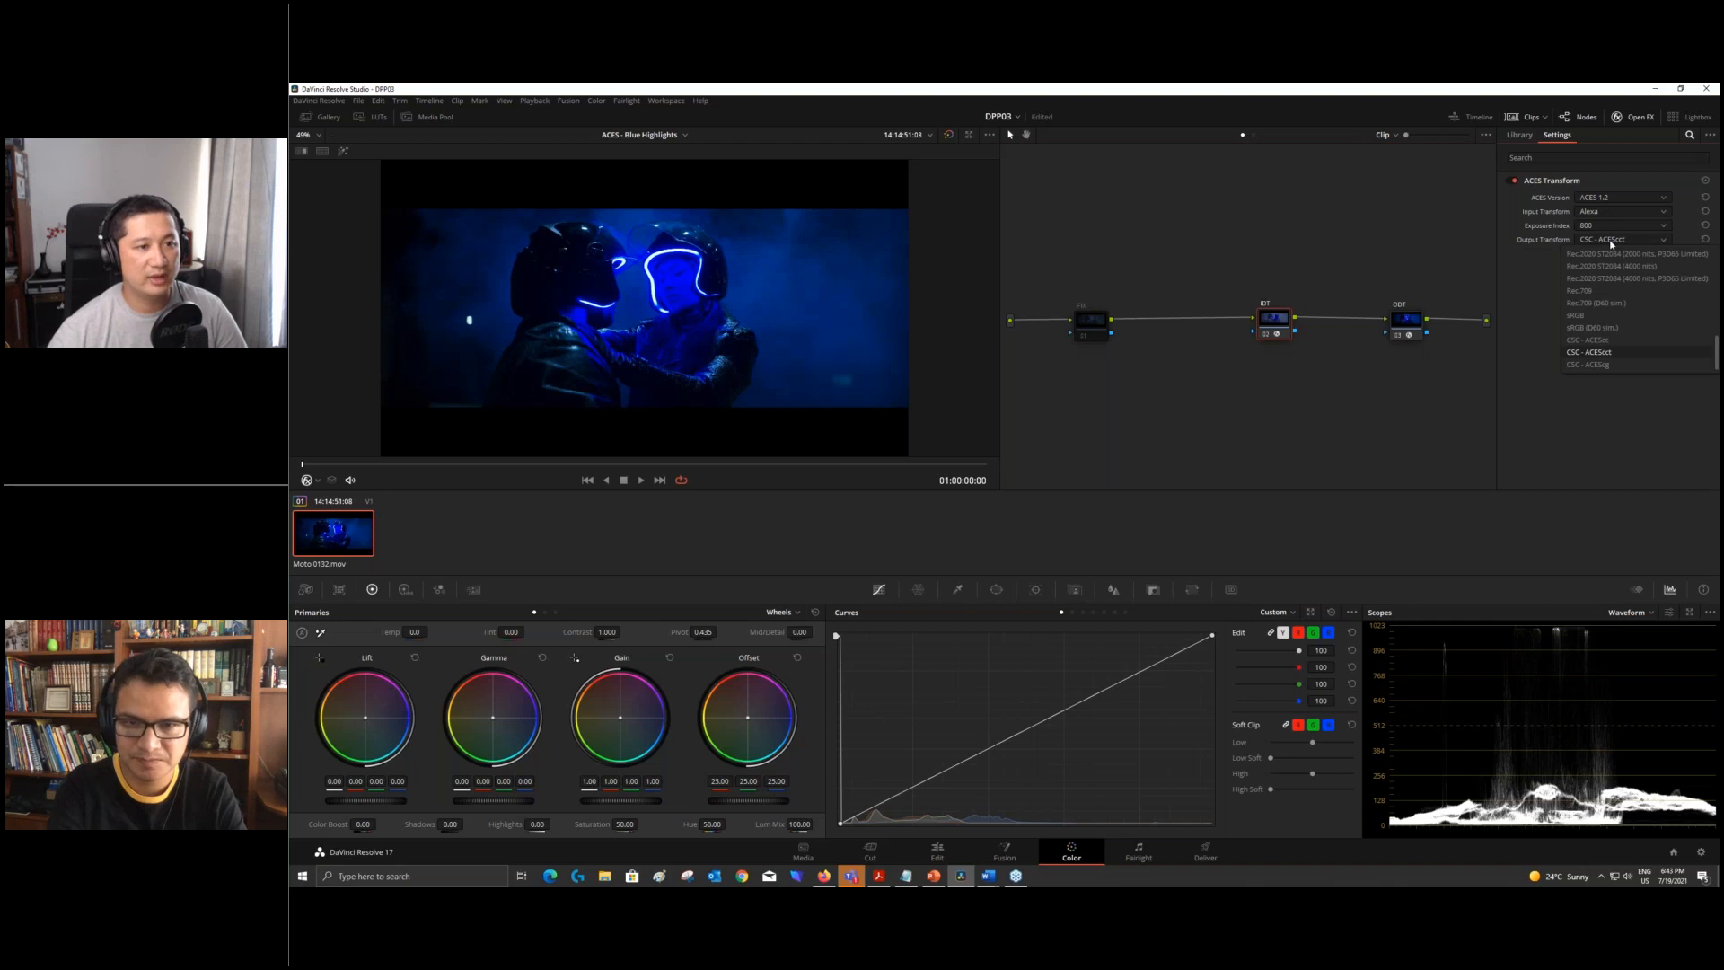
left_click(1411, 319)
left_click(1618, 213)
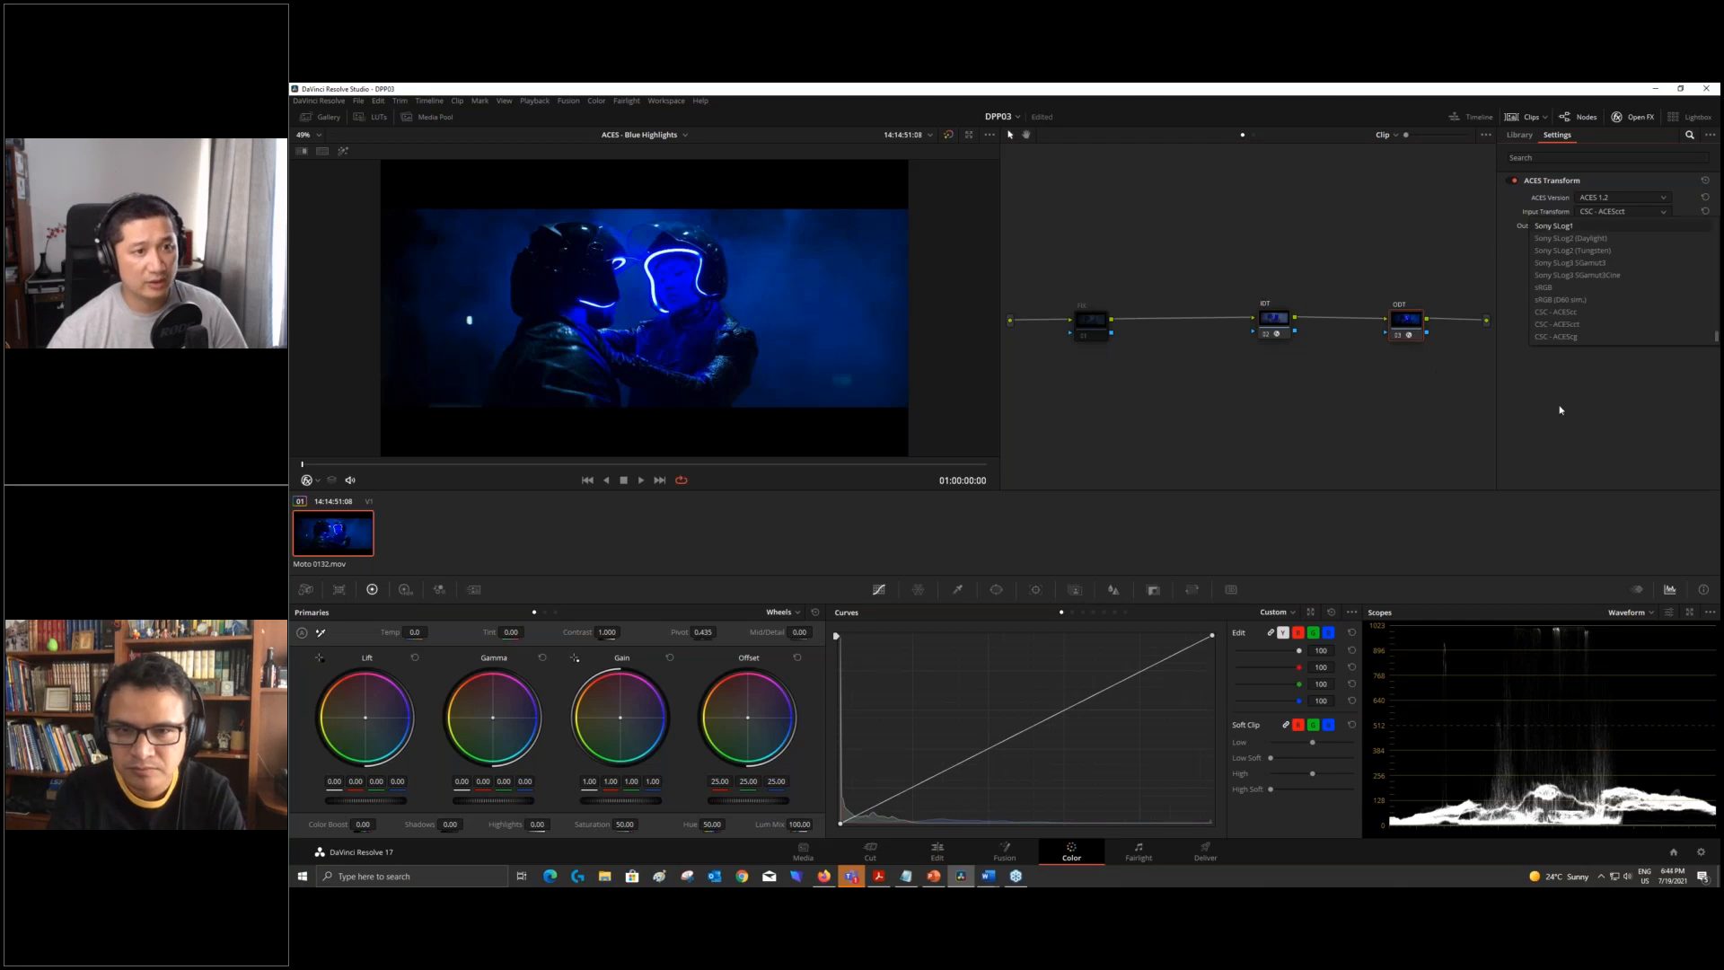
left_click(1617, 213)
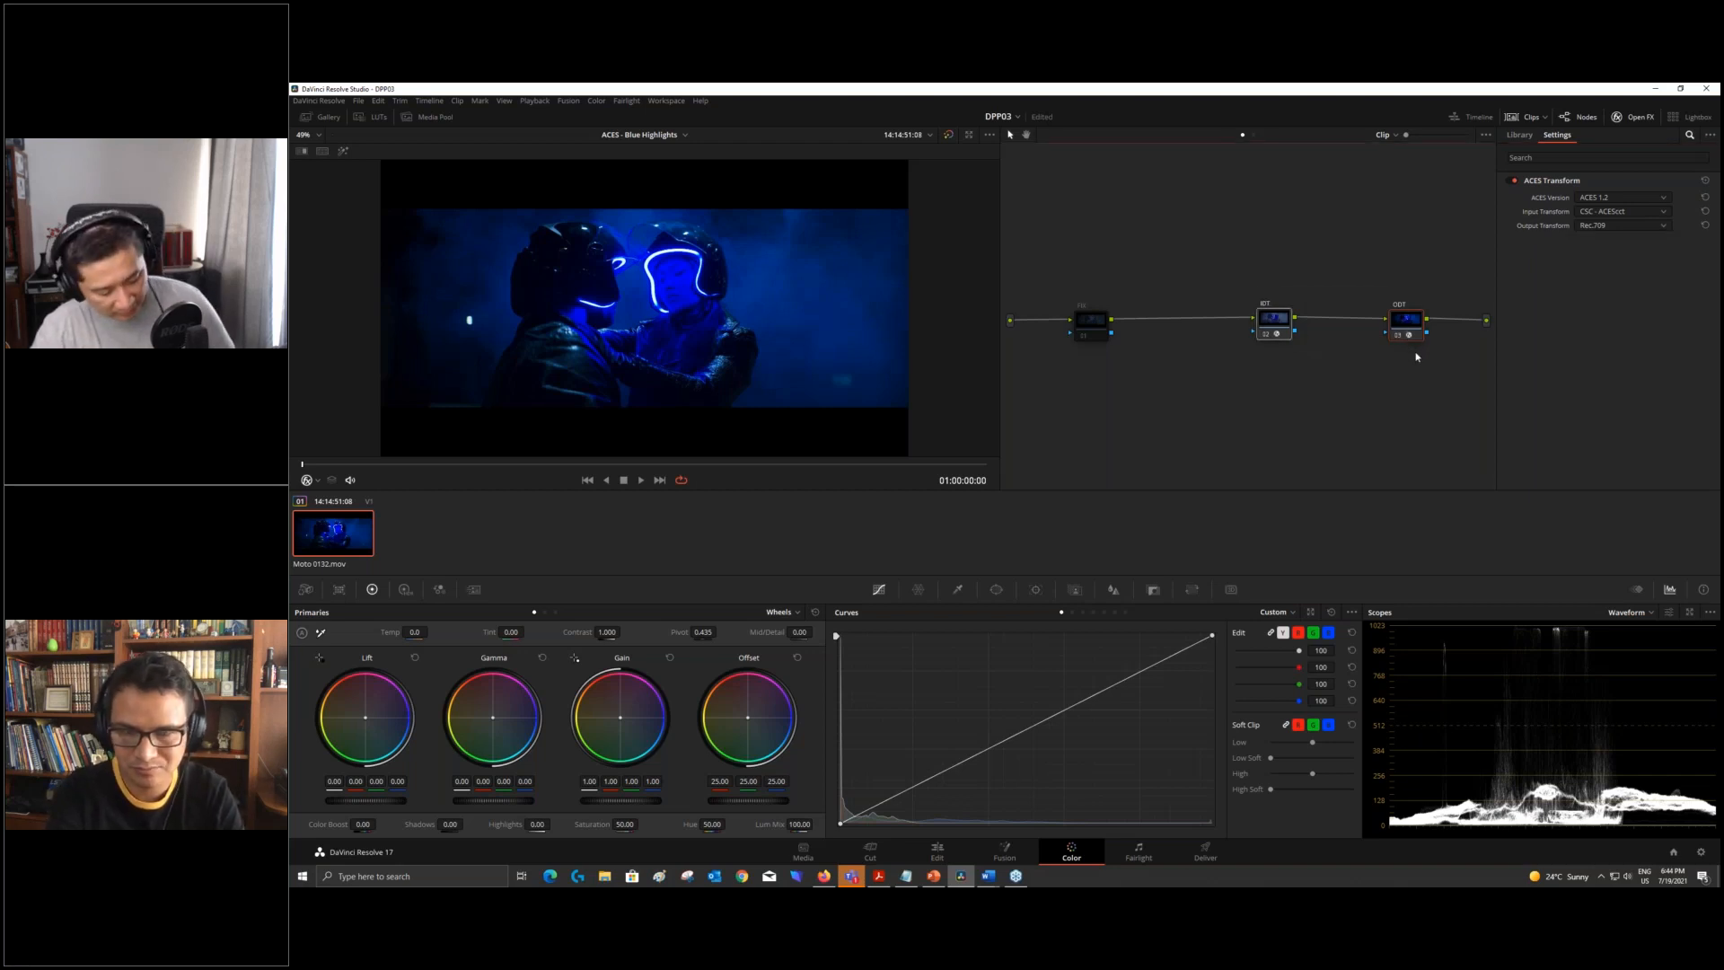
key("ctrl+d")
key("ctrl+d")
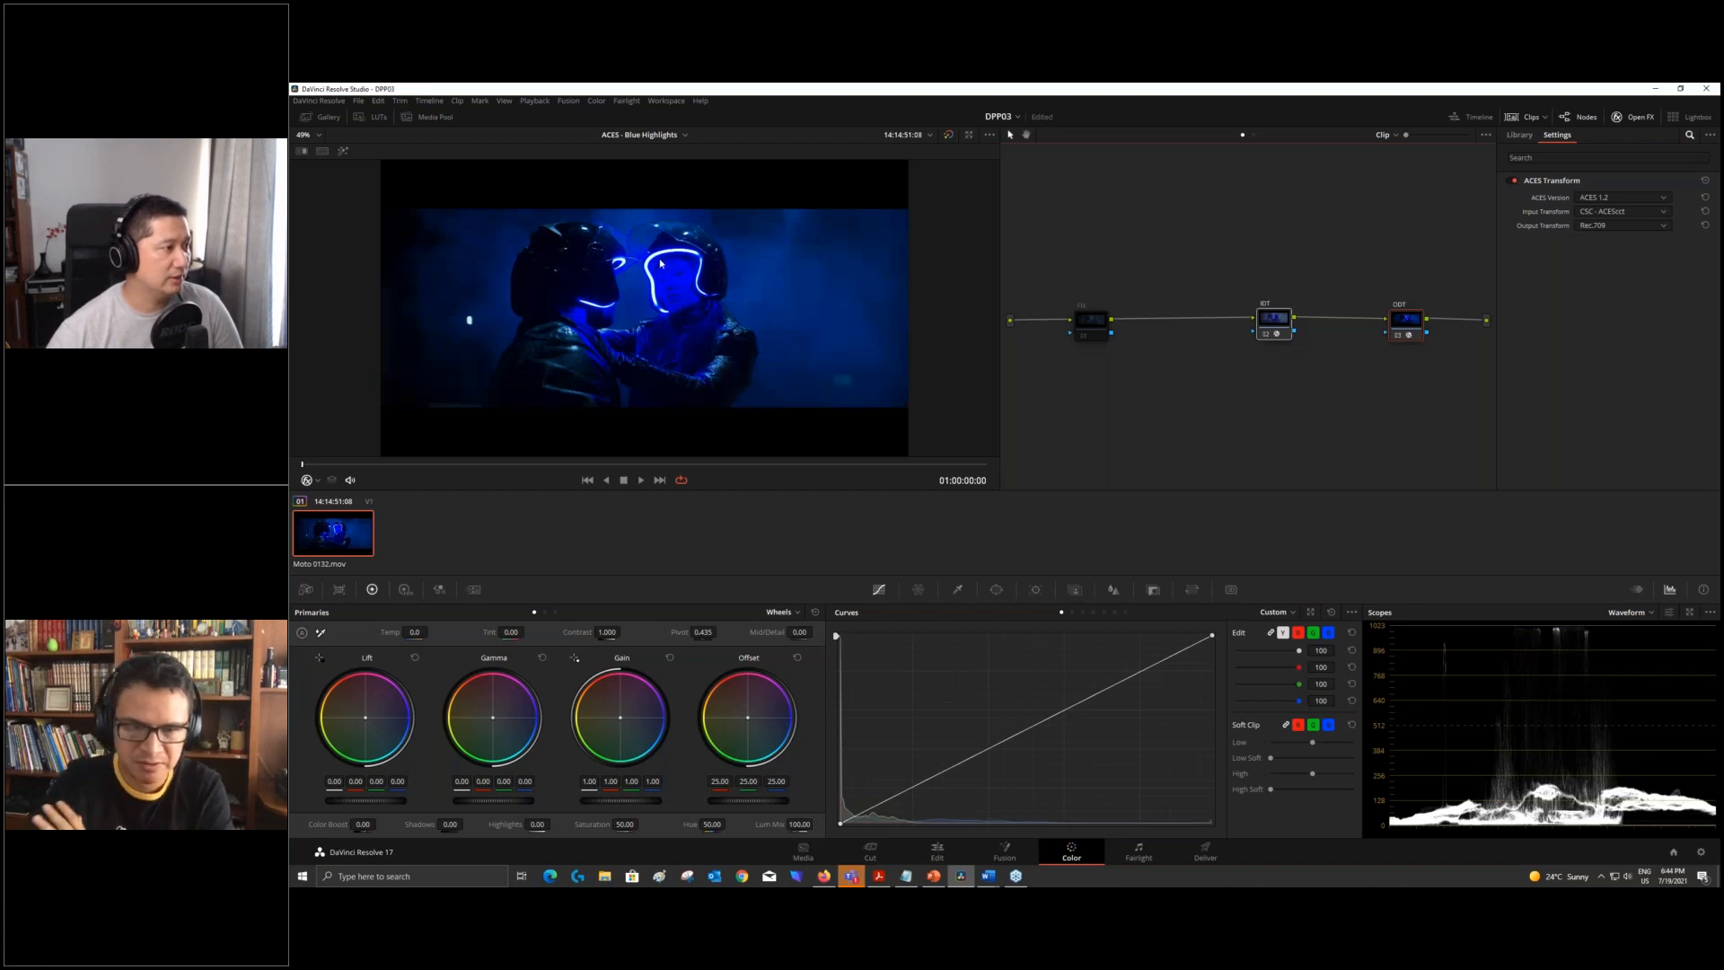
- Add a serial node before the IDT and lower its Lum Vs Sat curve's highlight end to a saturation of about 0.12
left_click(1279, 319)
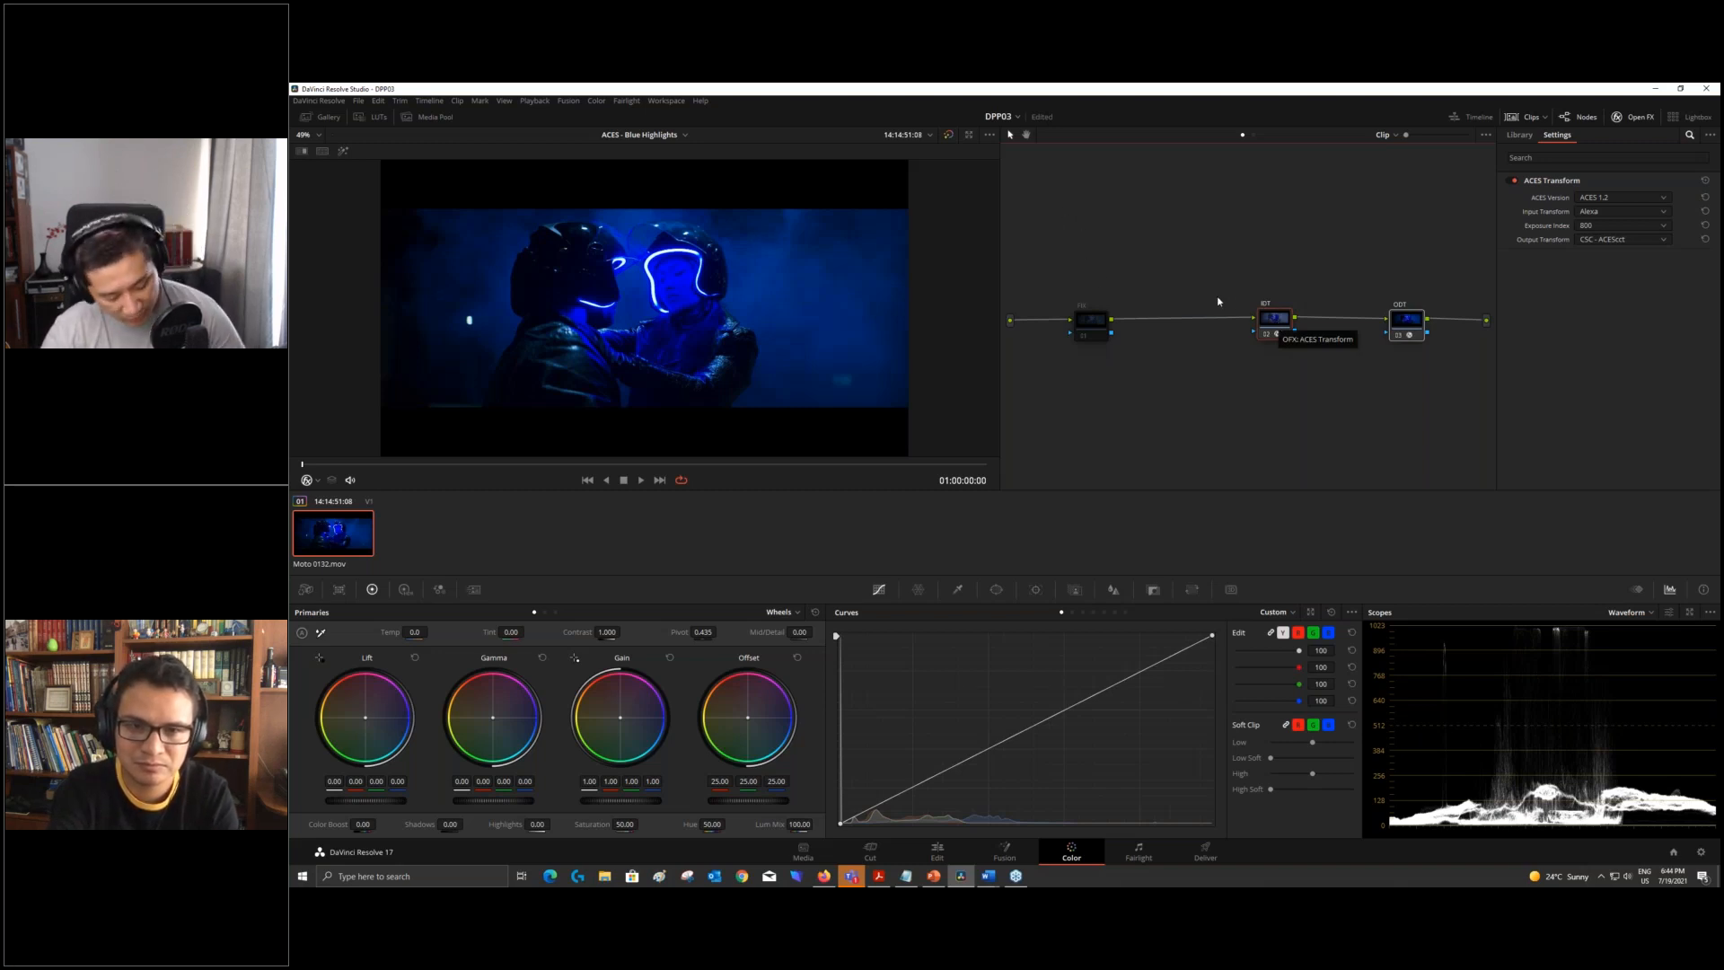
key("shift+s")
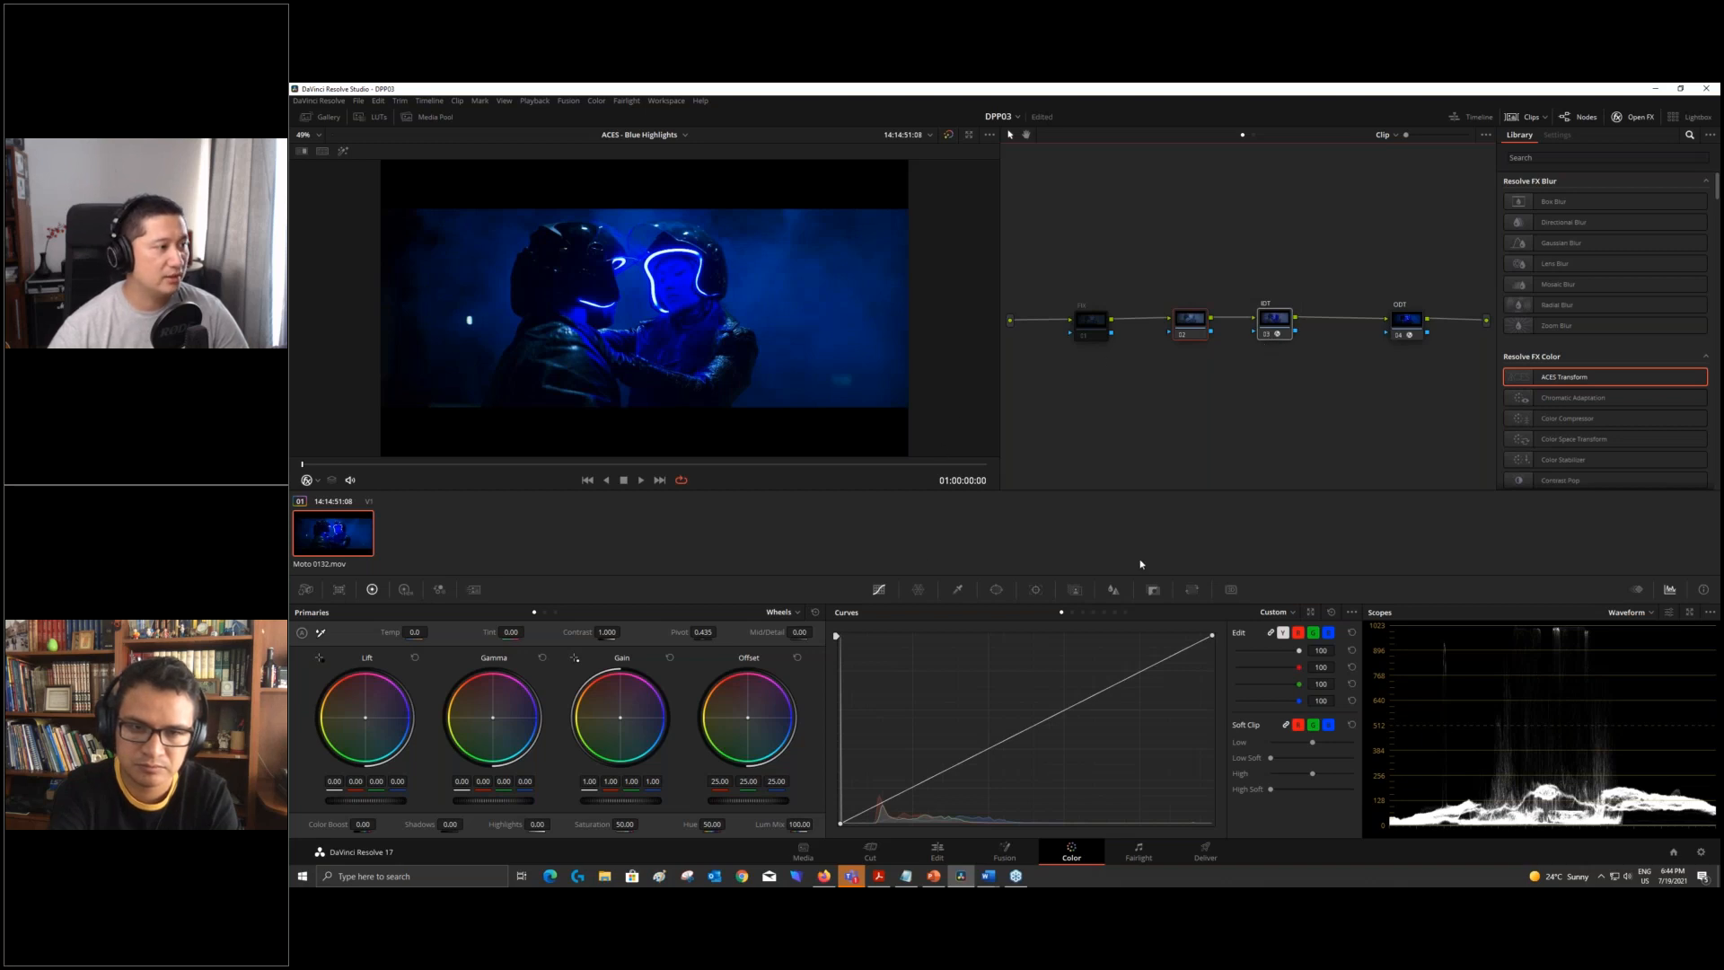
left_click(1276, 613)
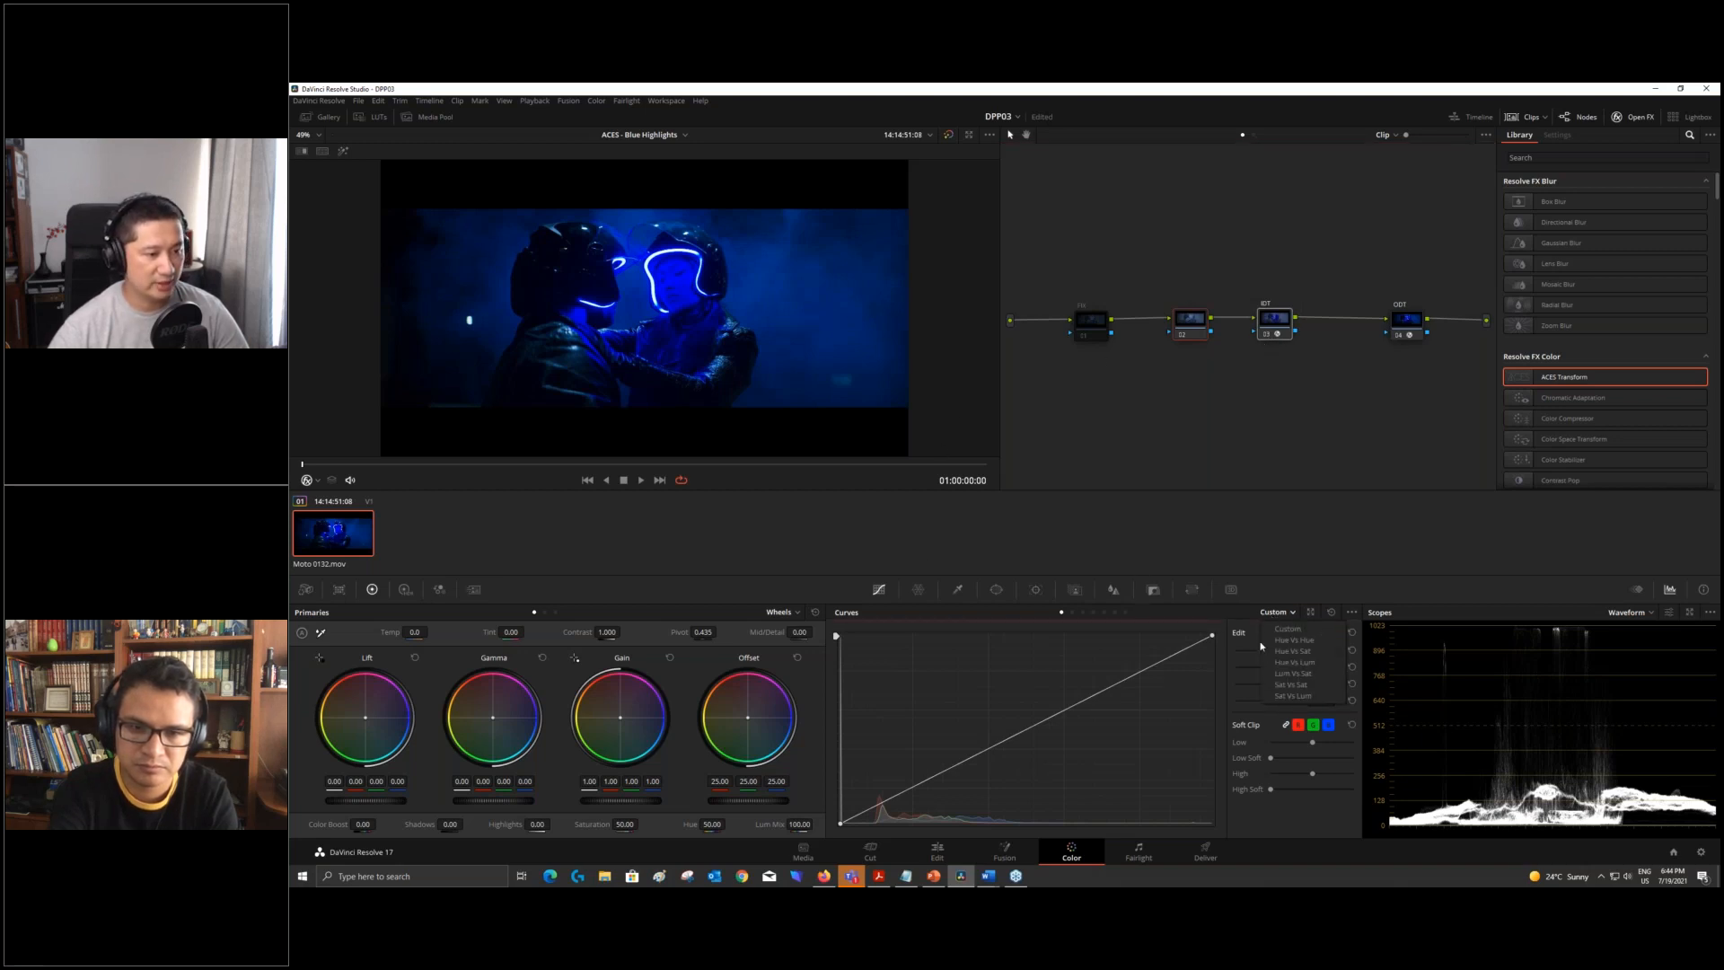
left_click(1284, 671)
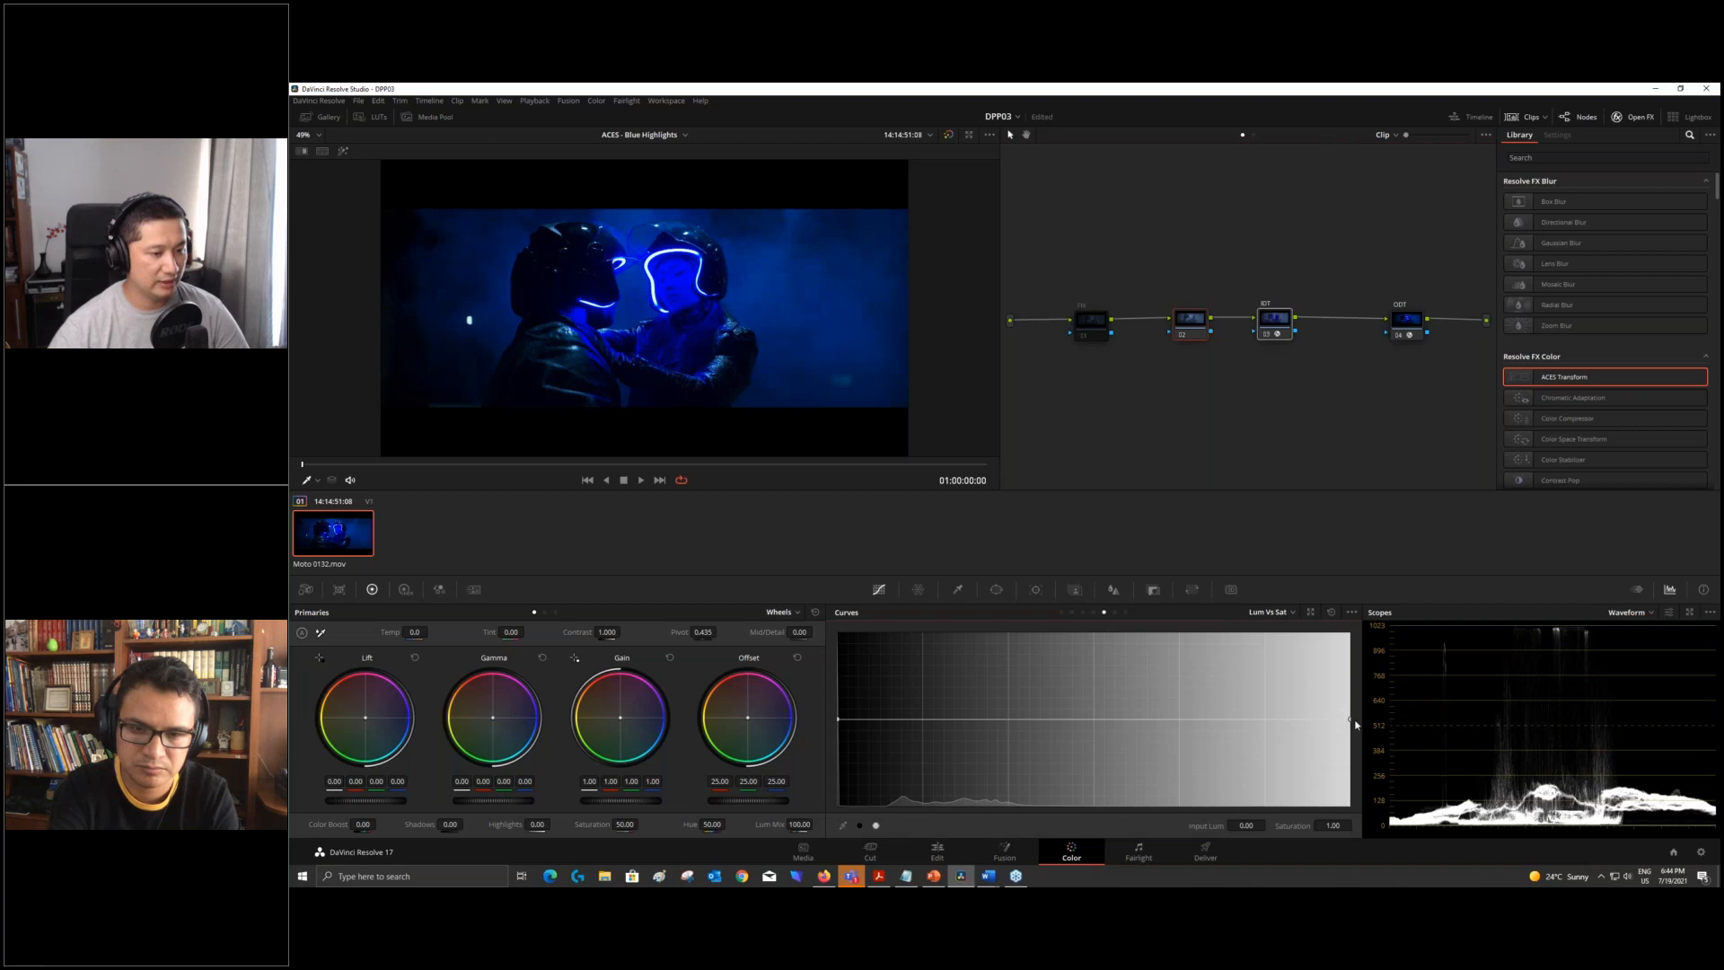
left_click_drag(1349, 719, 1342, 803)
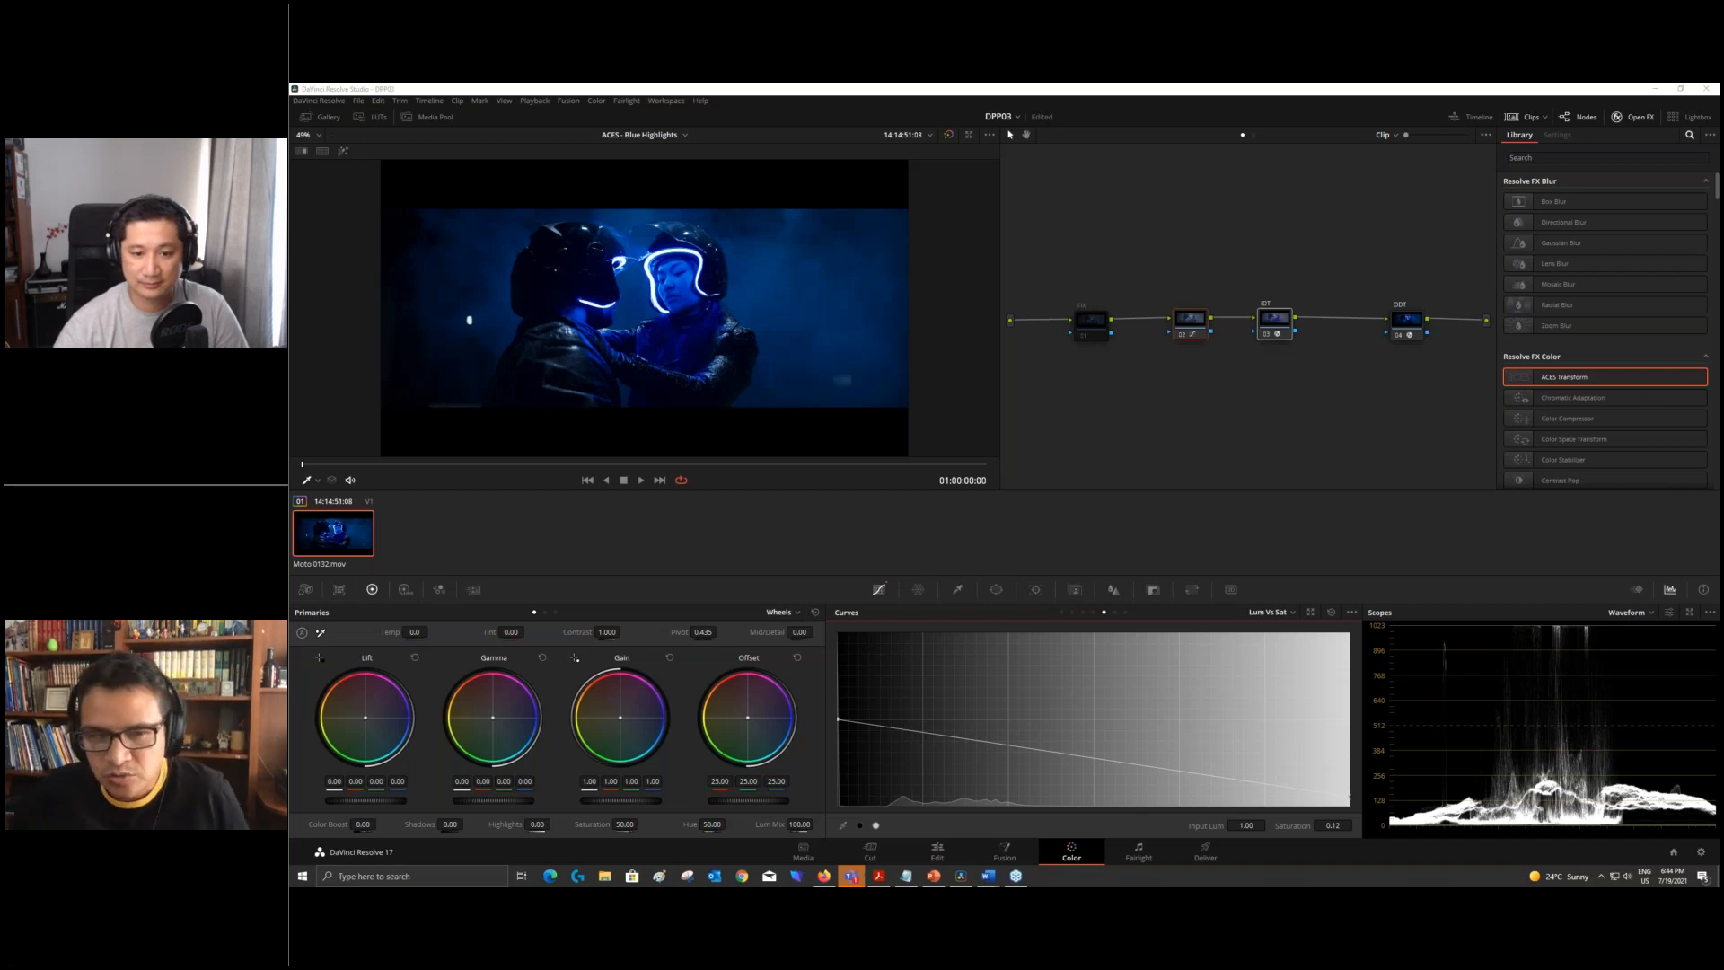
- End the ACES slide show, switch to DaVinci Resolve's test project, and reopen its Color Management project settings
left_click(1315, 111)
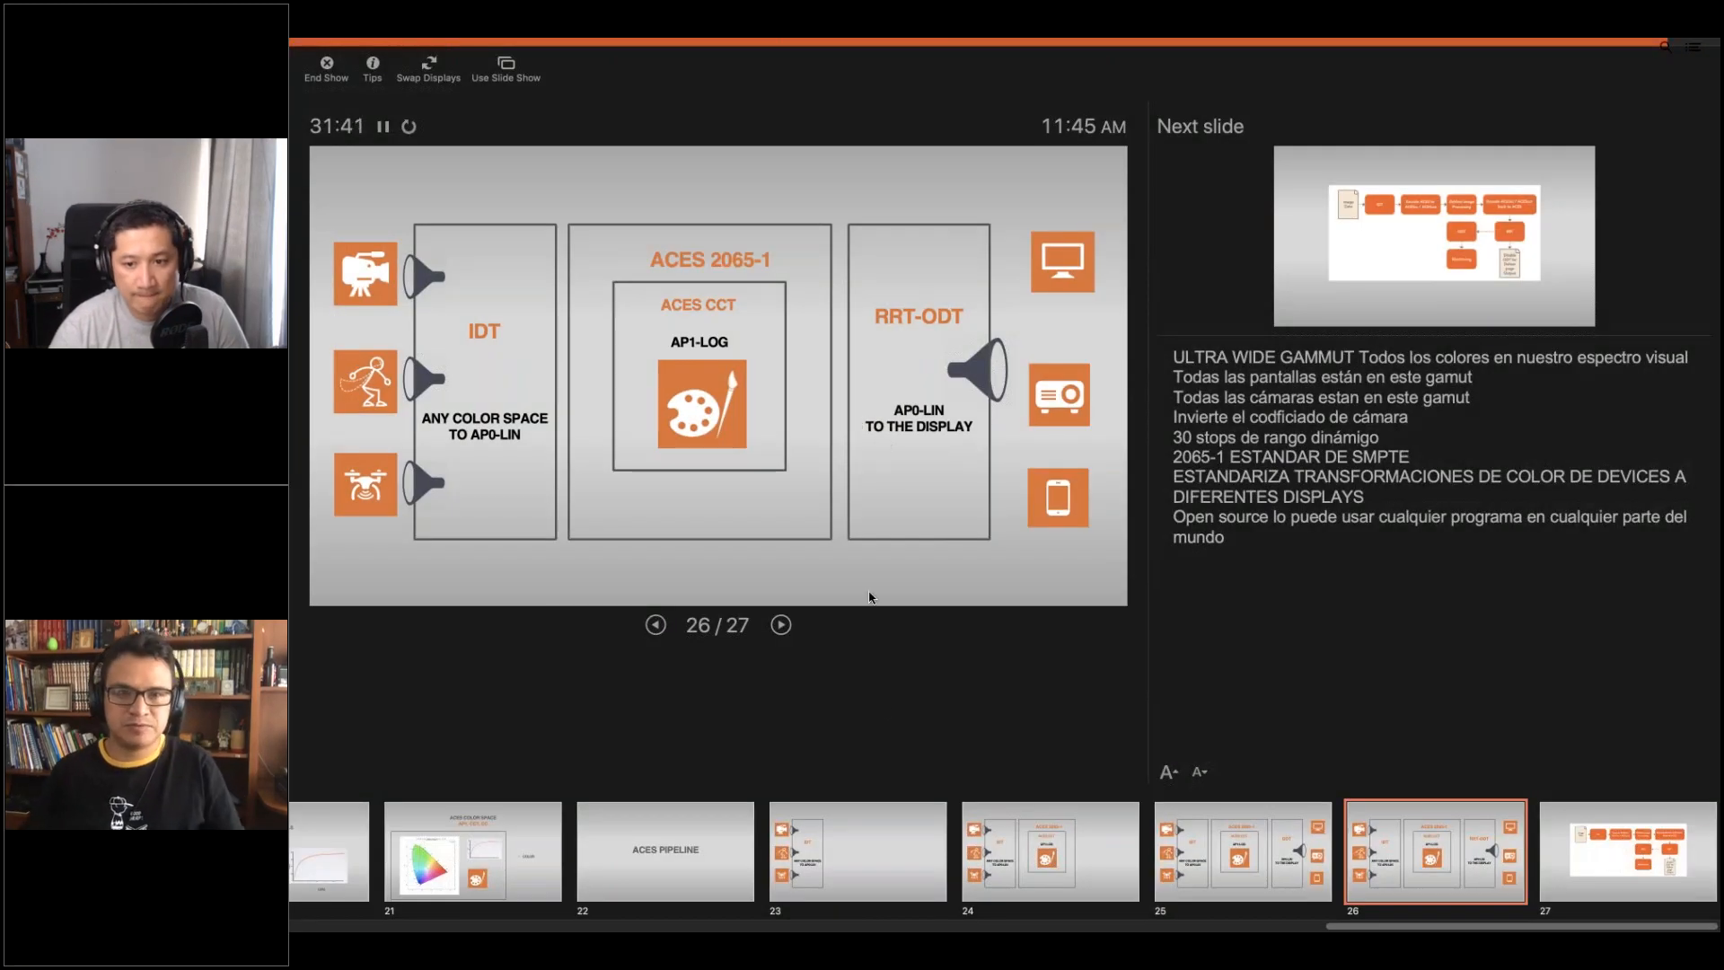
key("Escape")
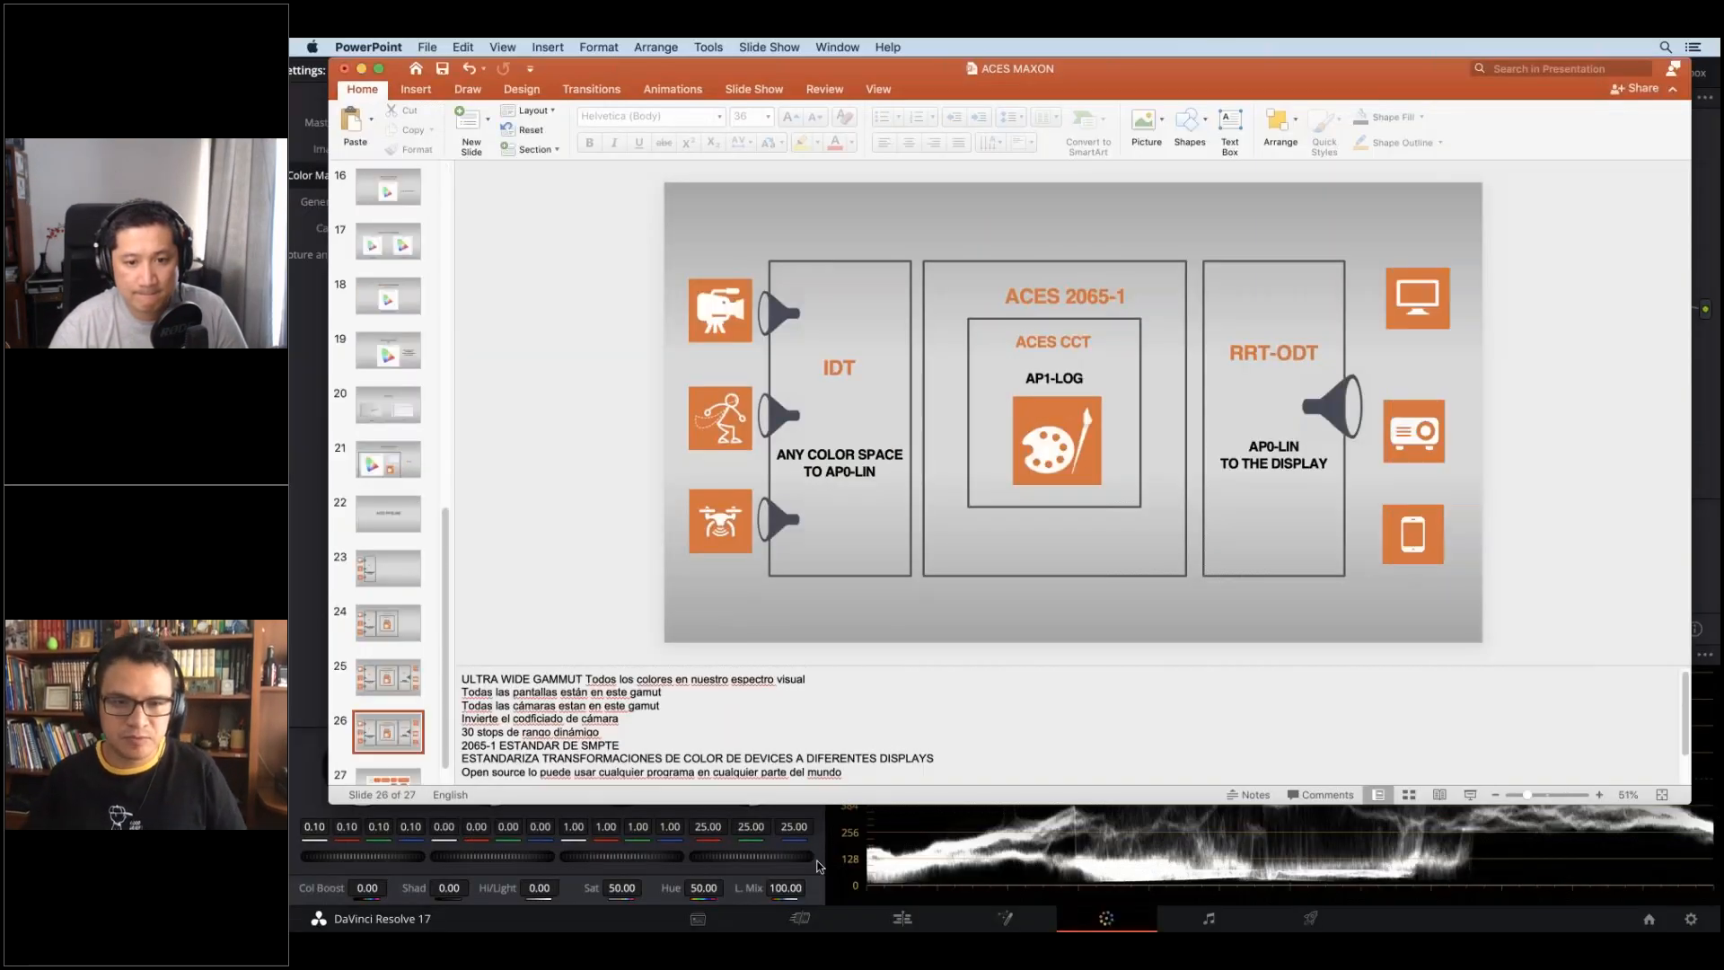
left_click(822, 862)
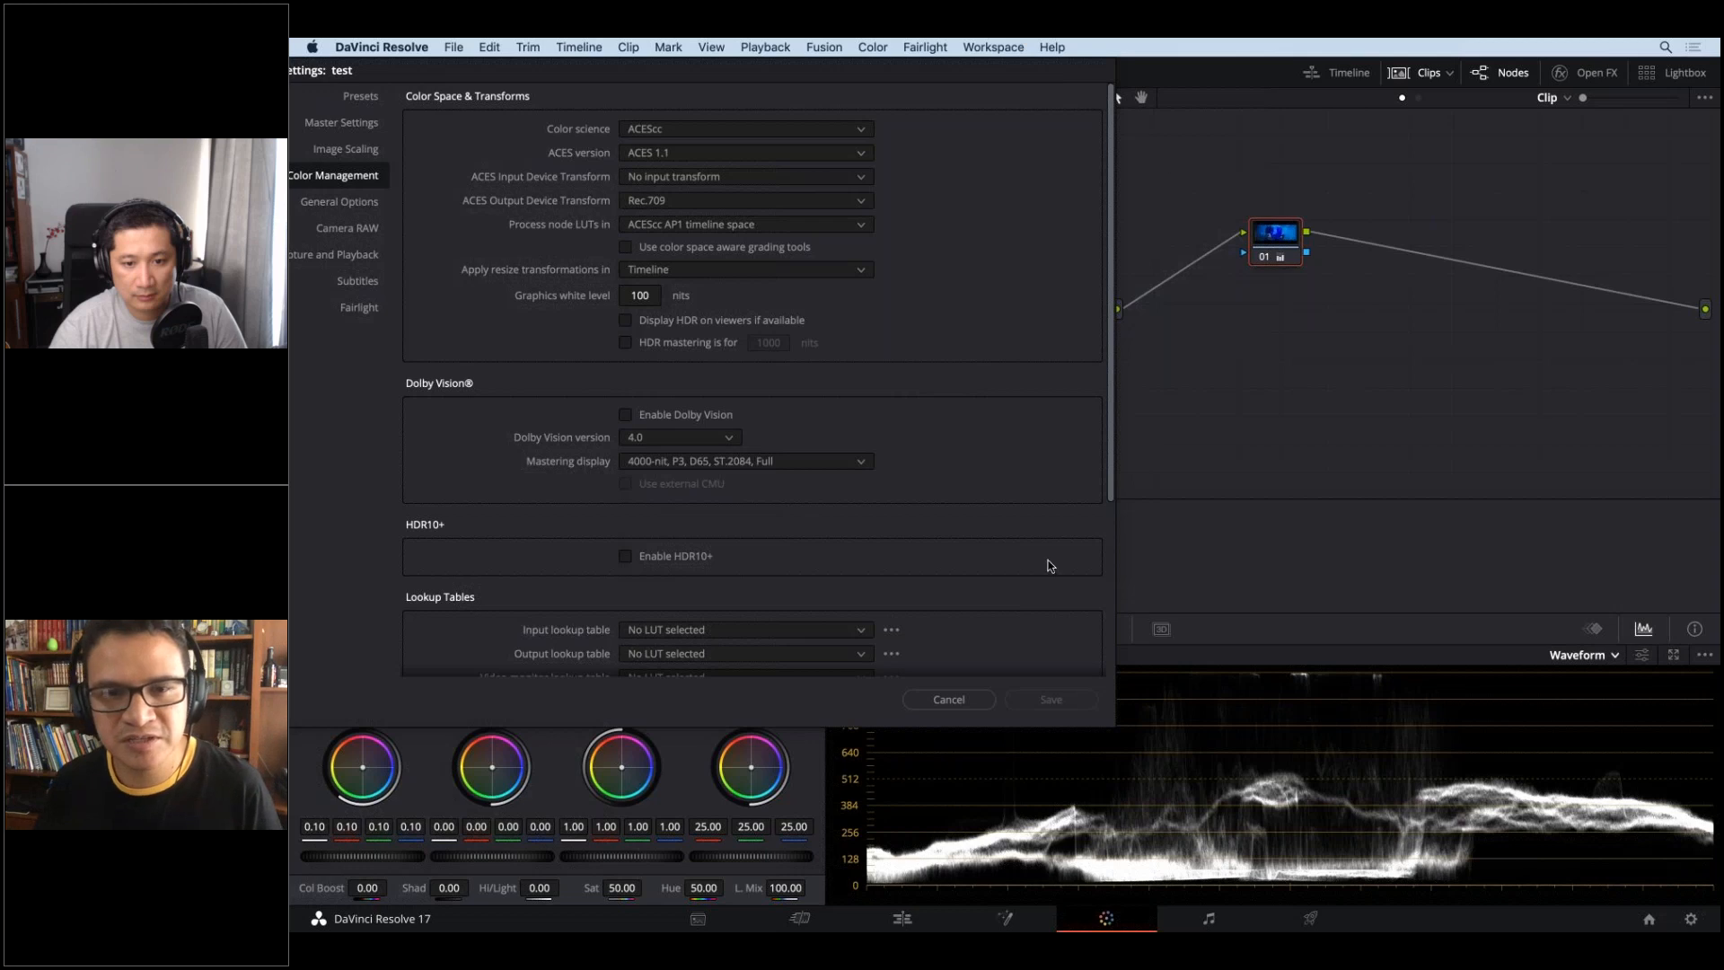
left_click(949, 699)
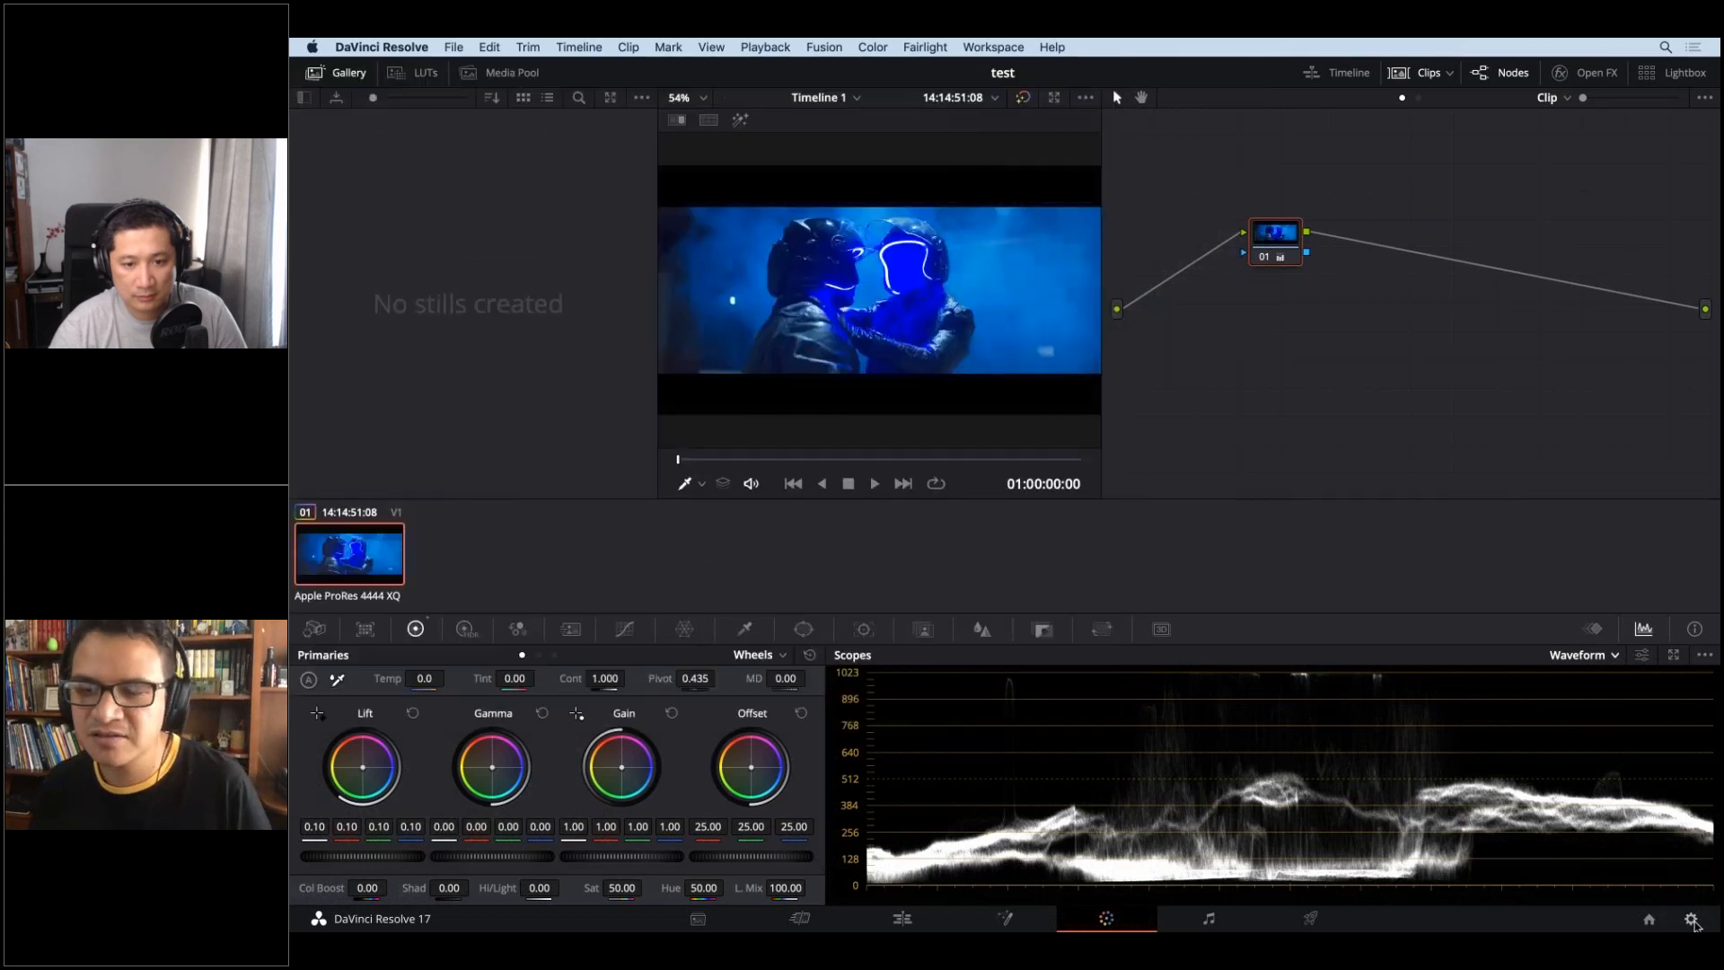
left_click(1691, 918)
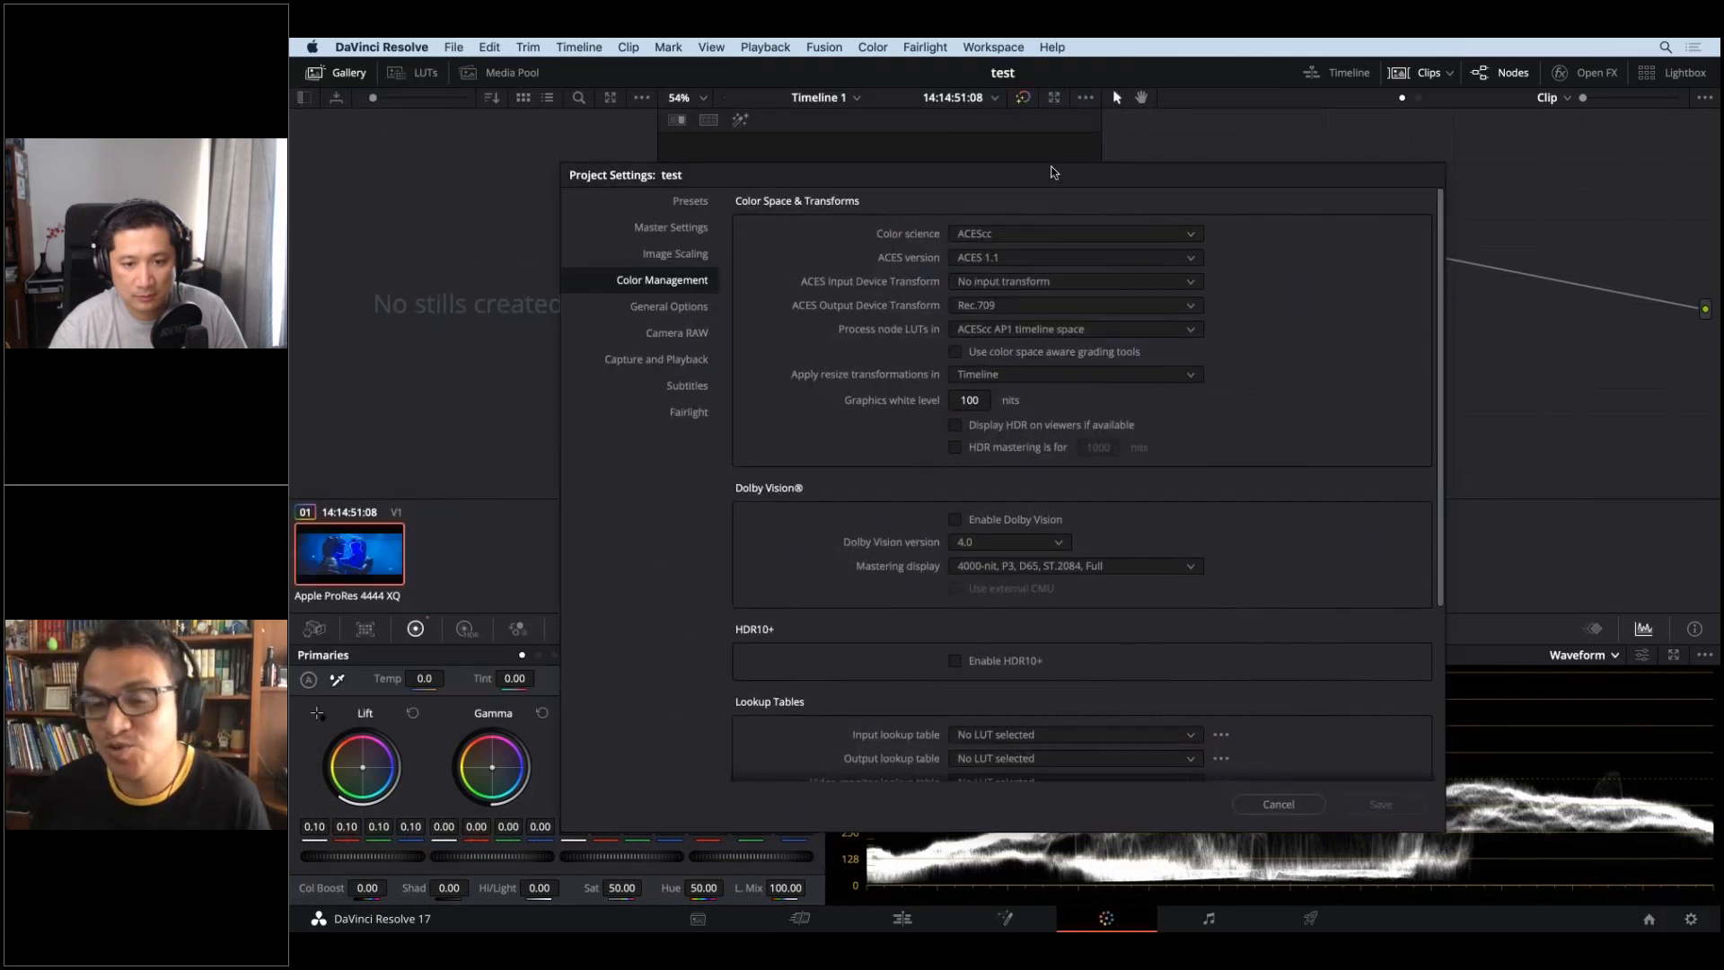
- Set the project's color science to ACEScct, trying DaVinci YRGB first, and the ACES version to ACES 1.2
left_click(982, 235)
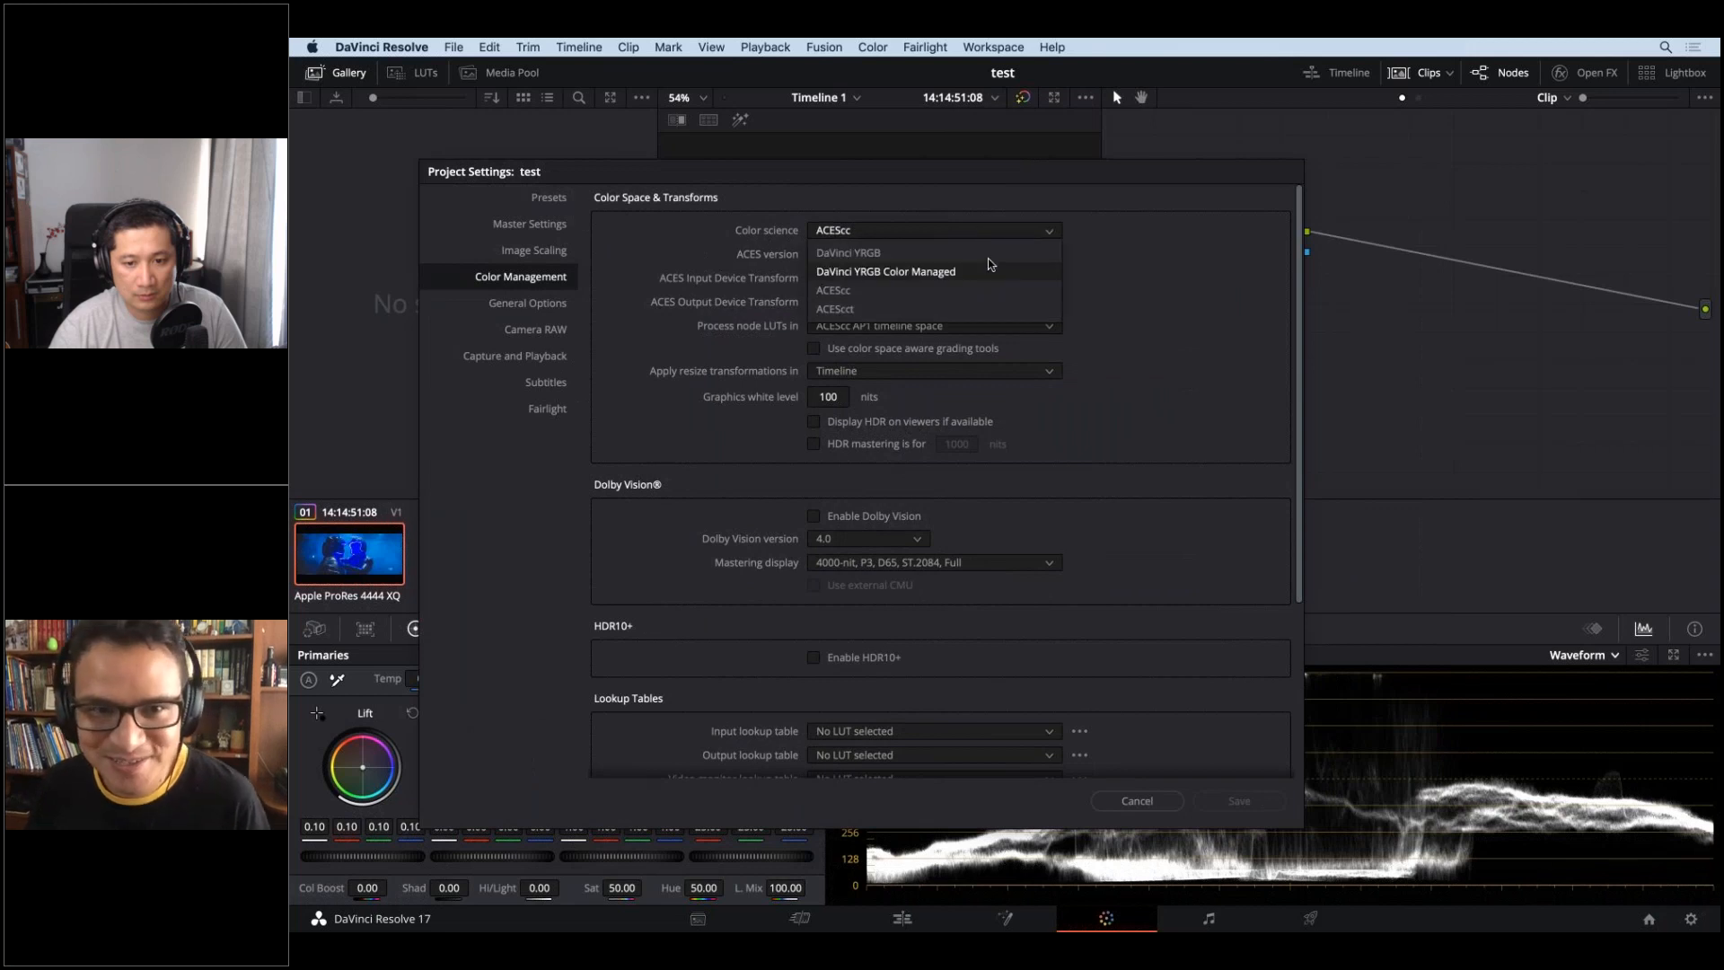
left_click(988, 256)
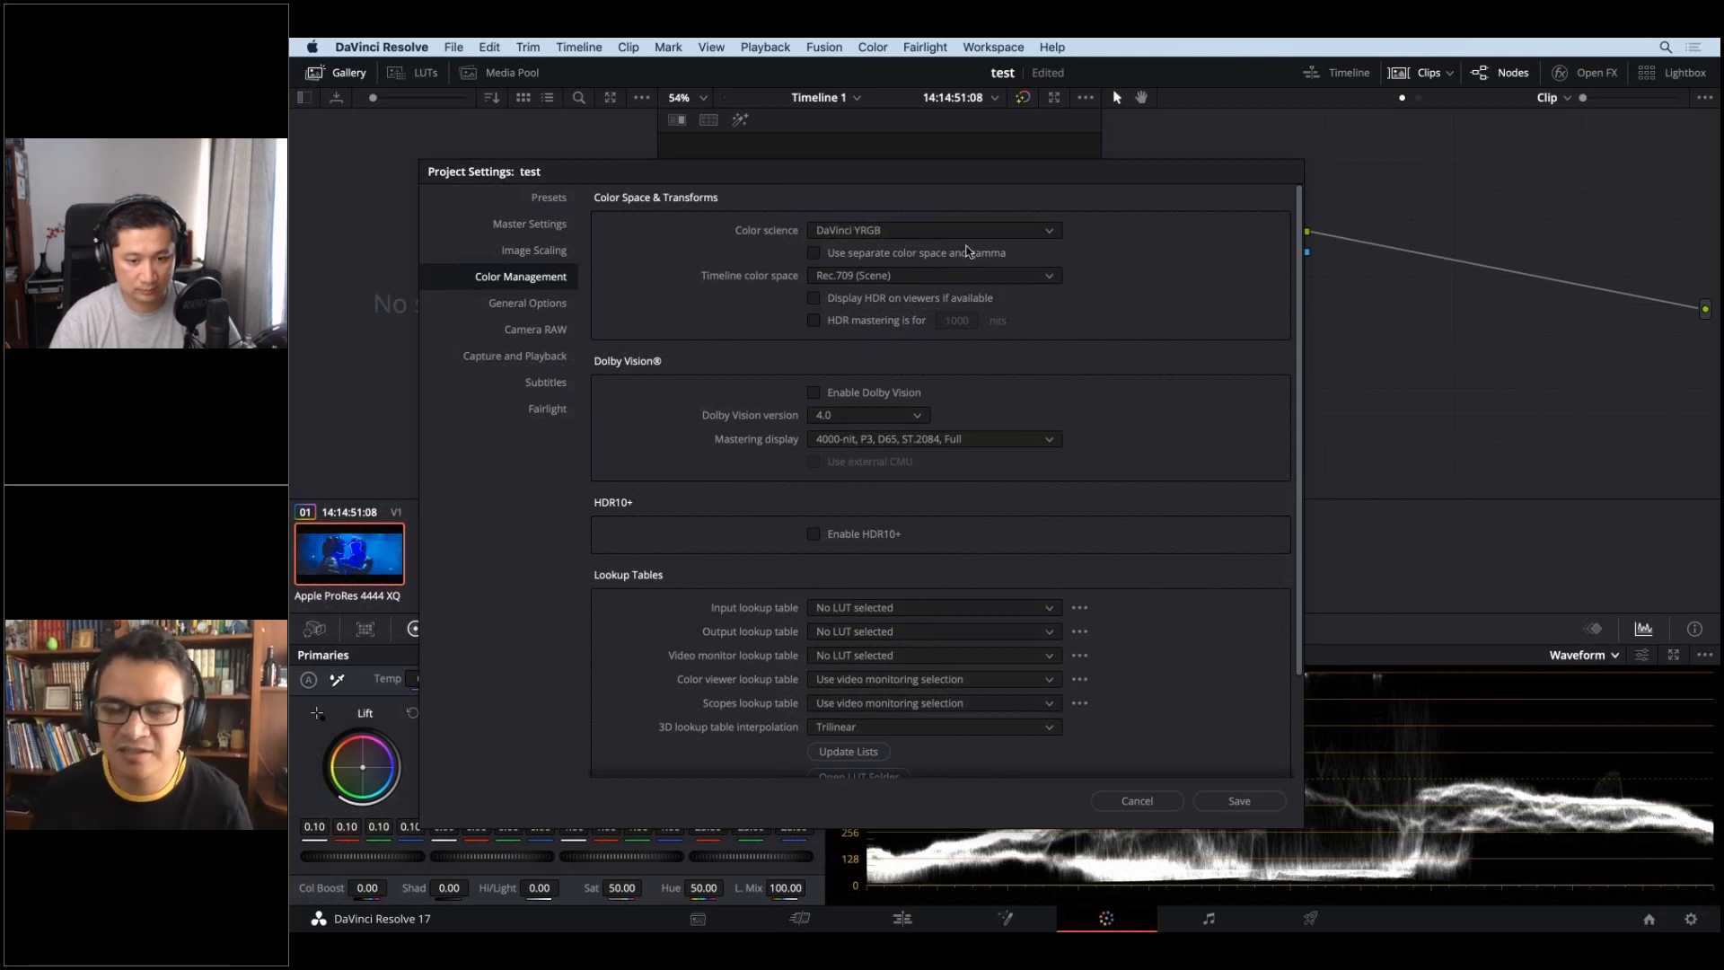
left_click(978, 230)
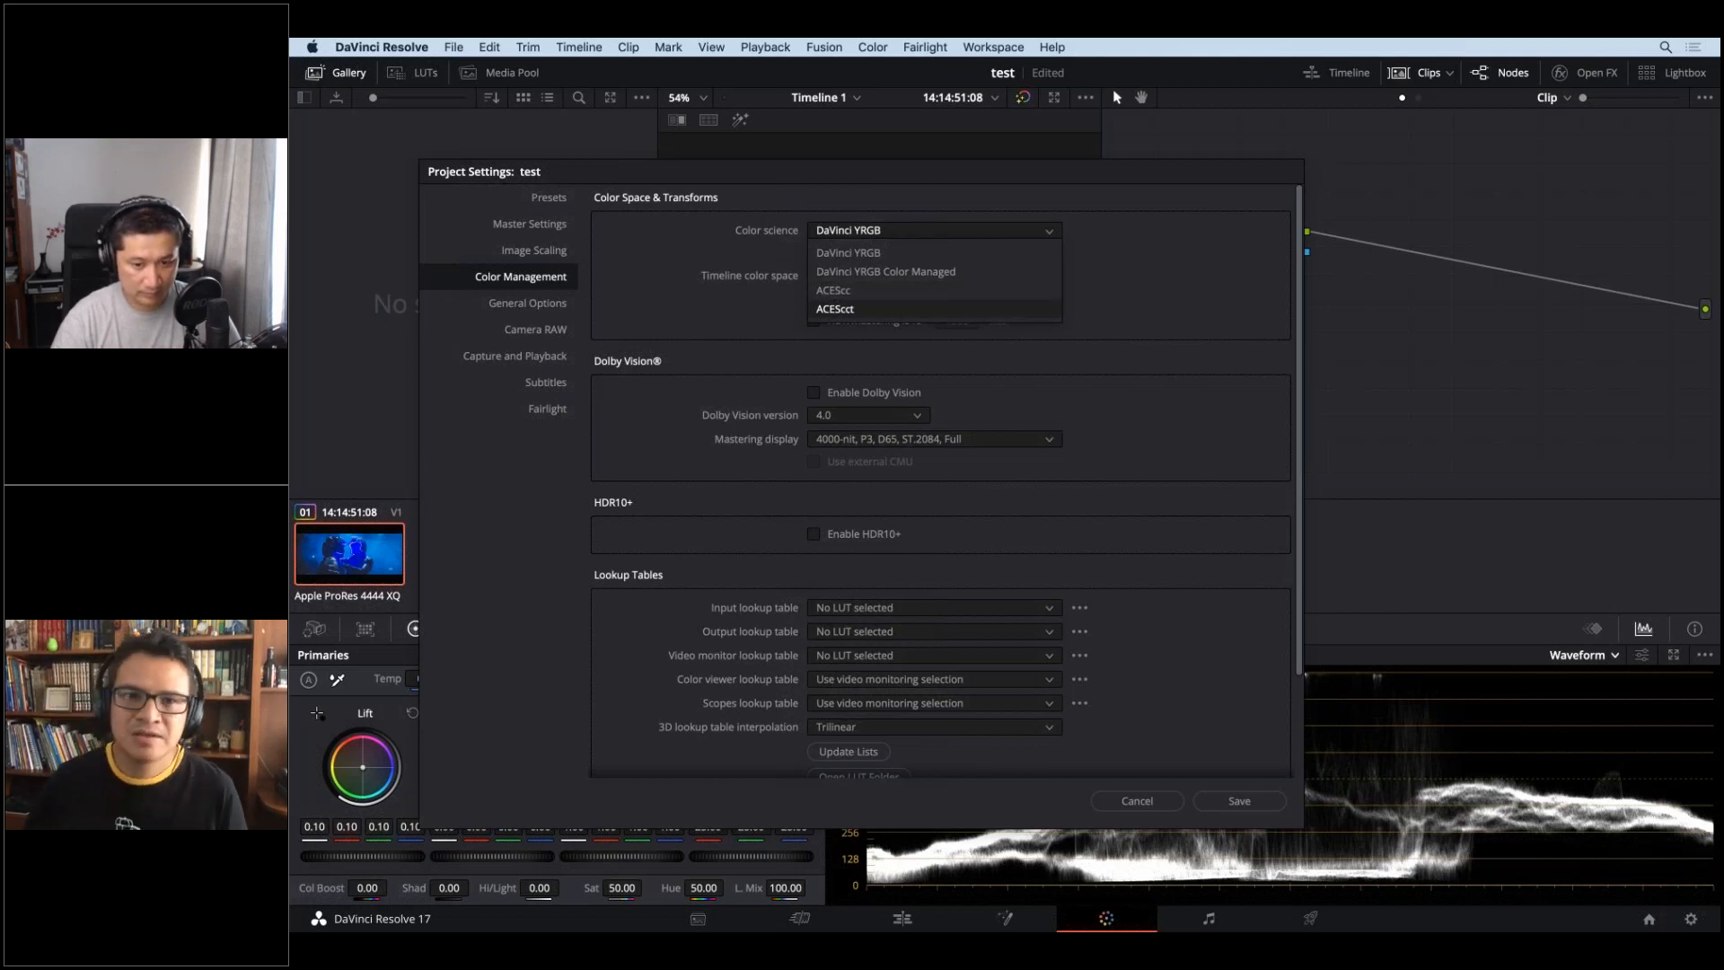
left_click(956, 309)
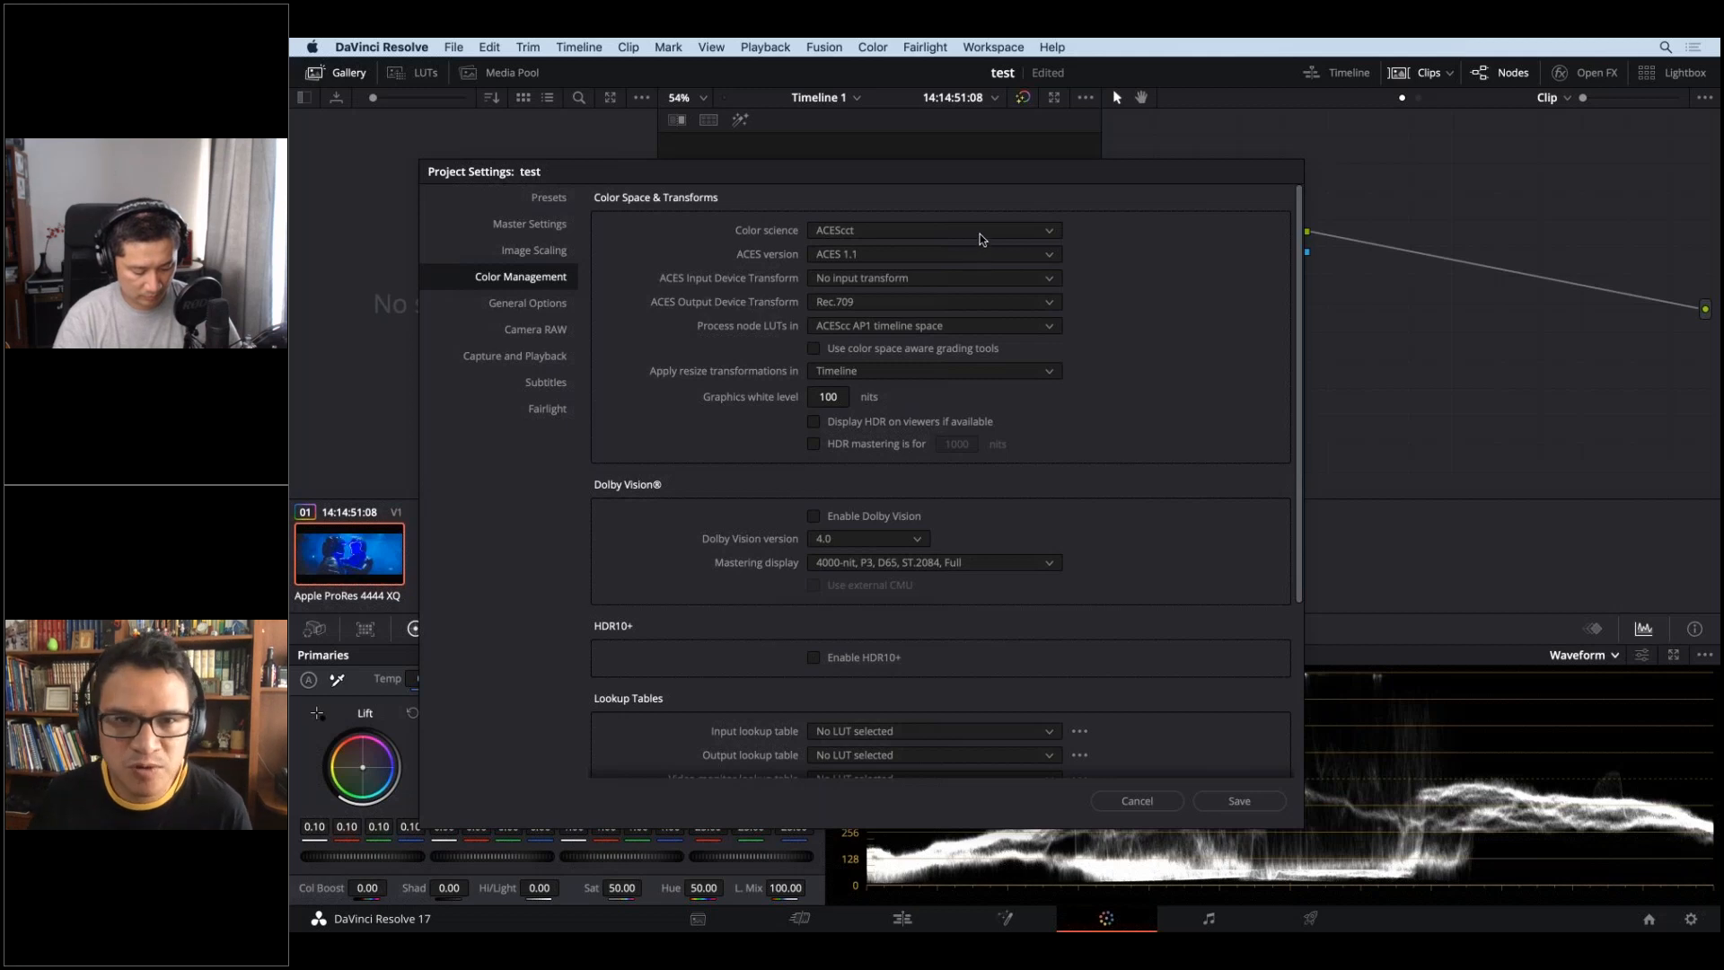
left_click(981, 233)
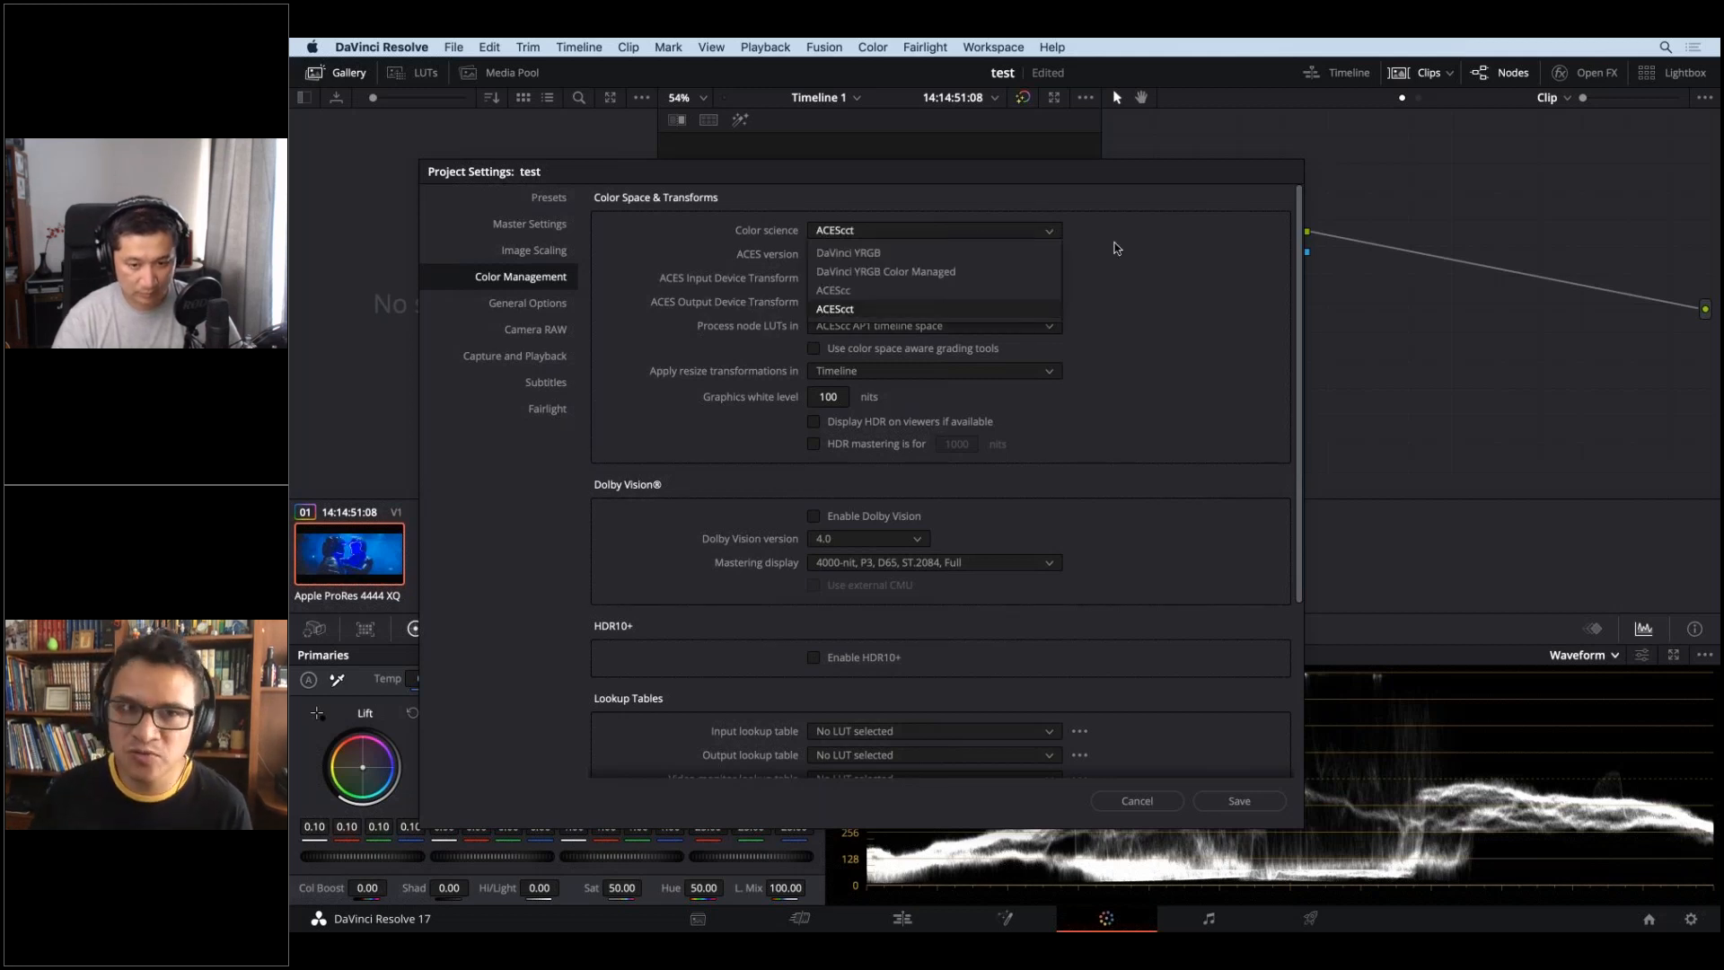
left_click(1117, 249)
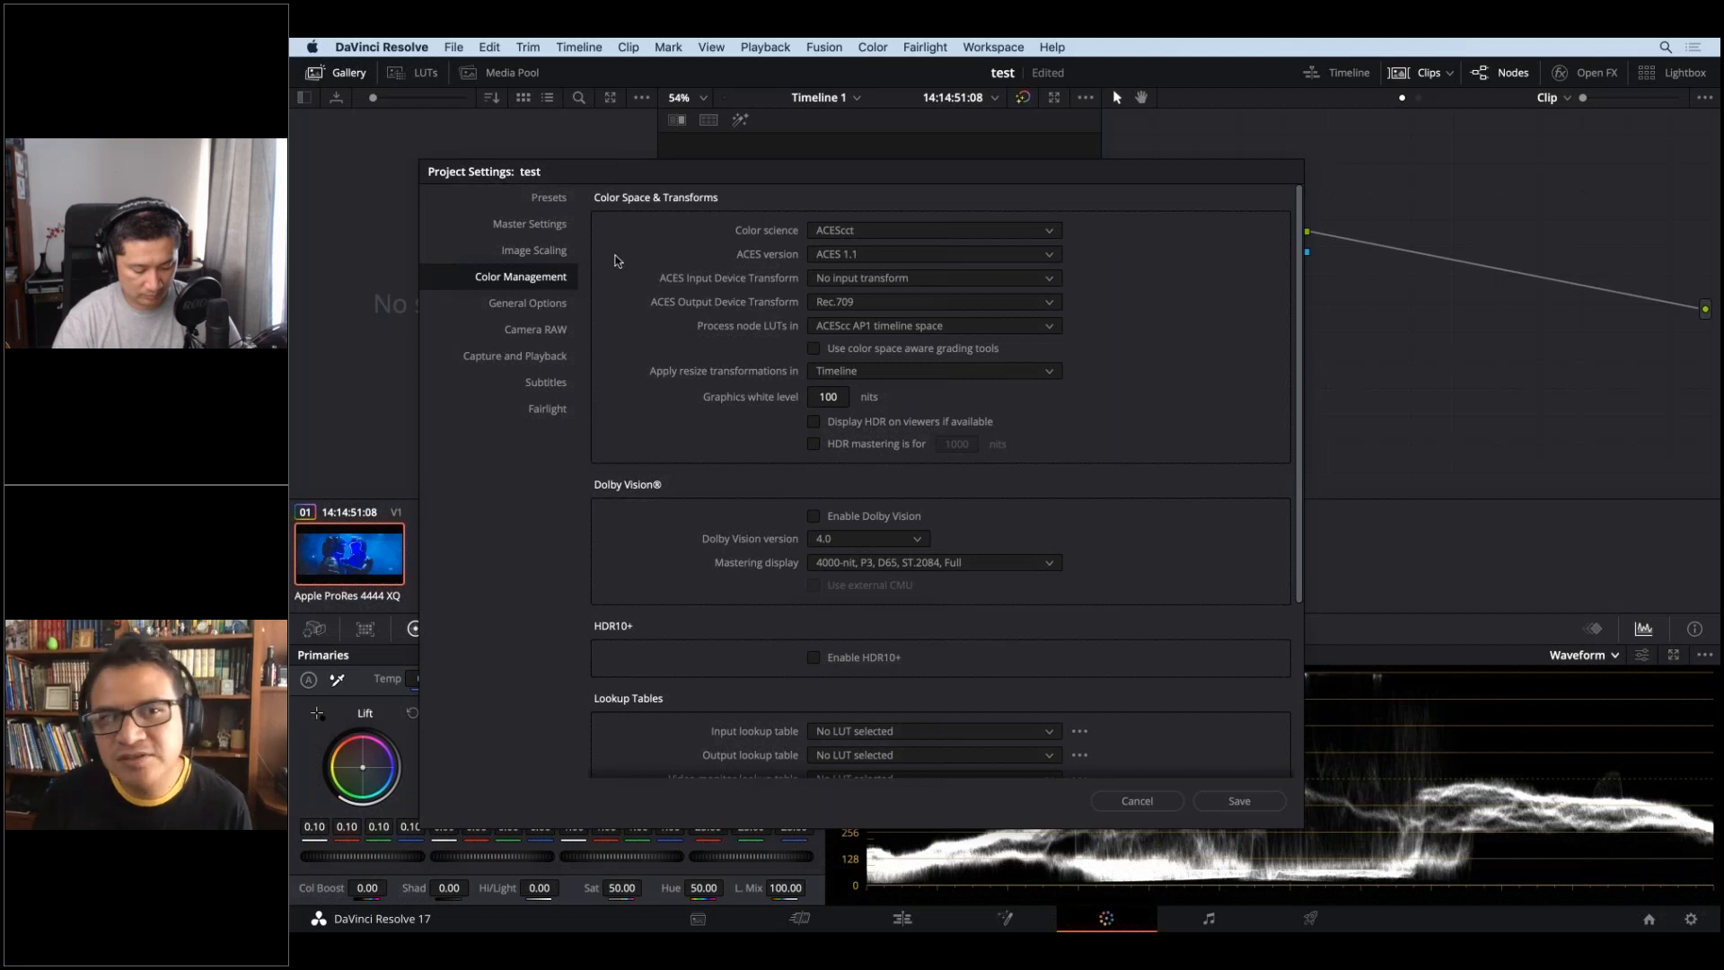
left_click(896, 256)
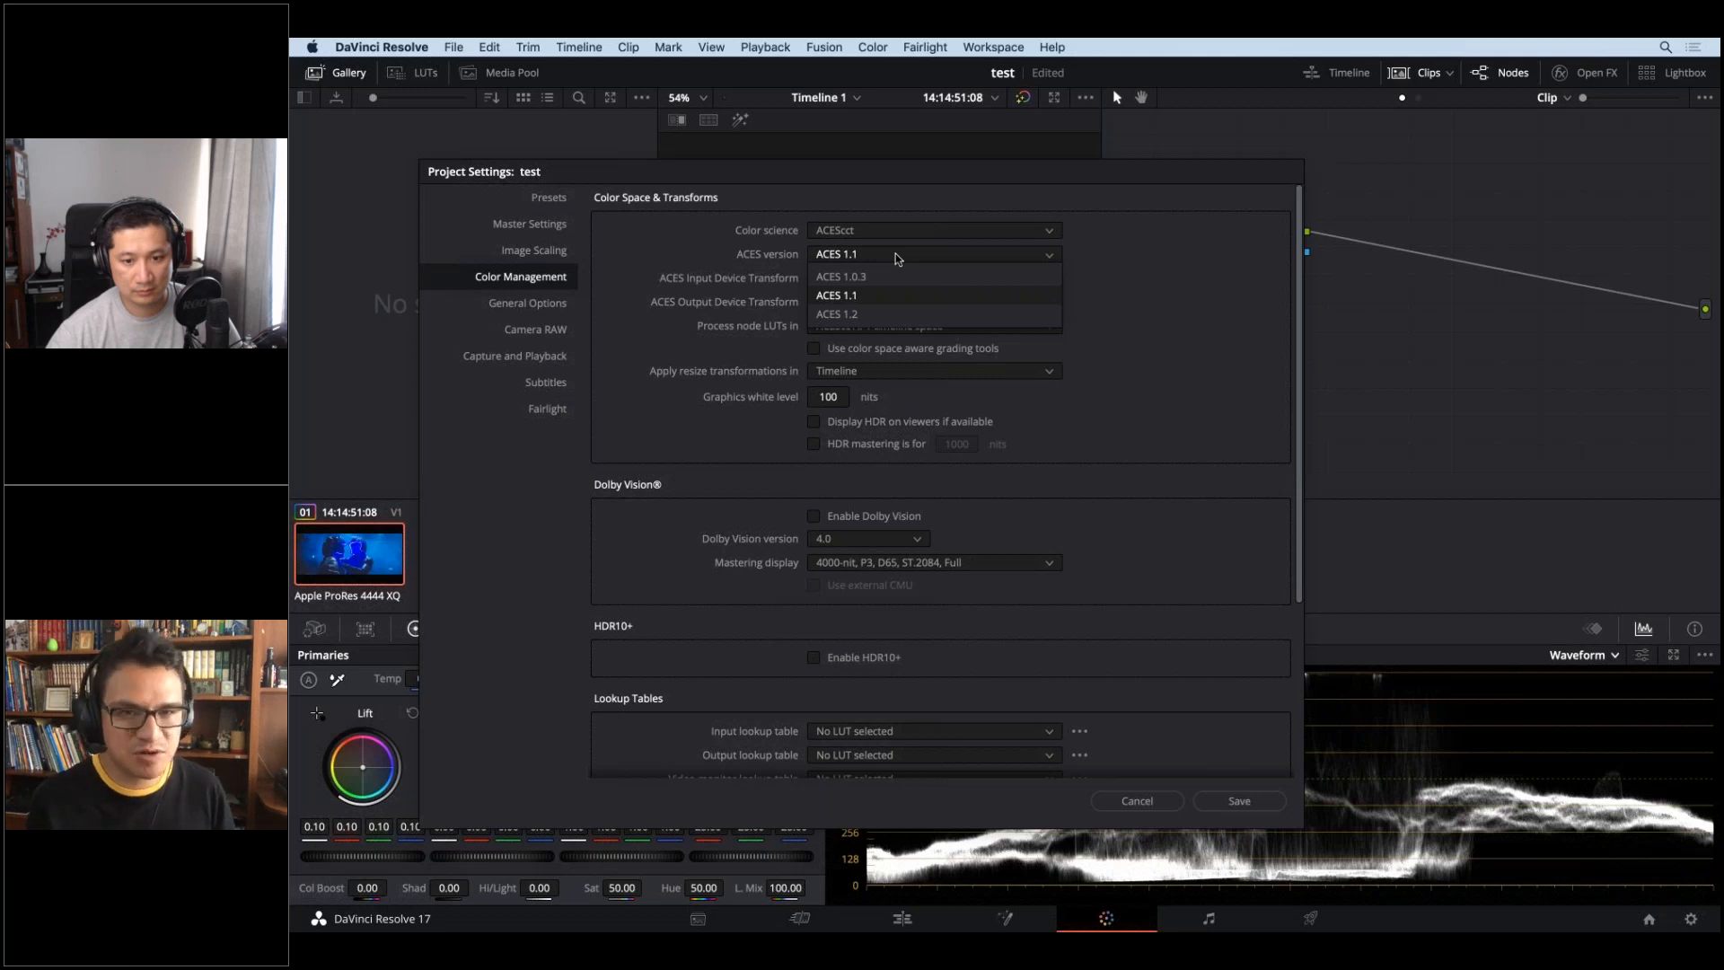
left_click(884, 316)
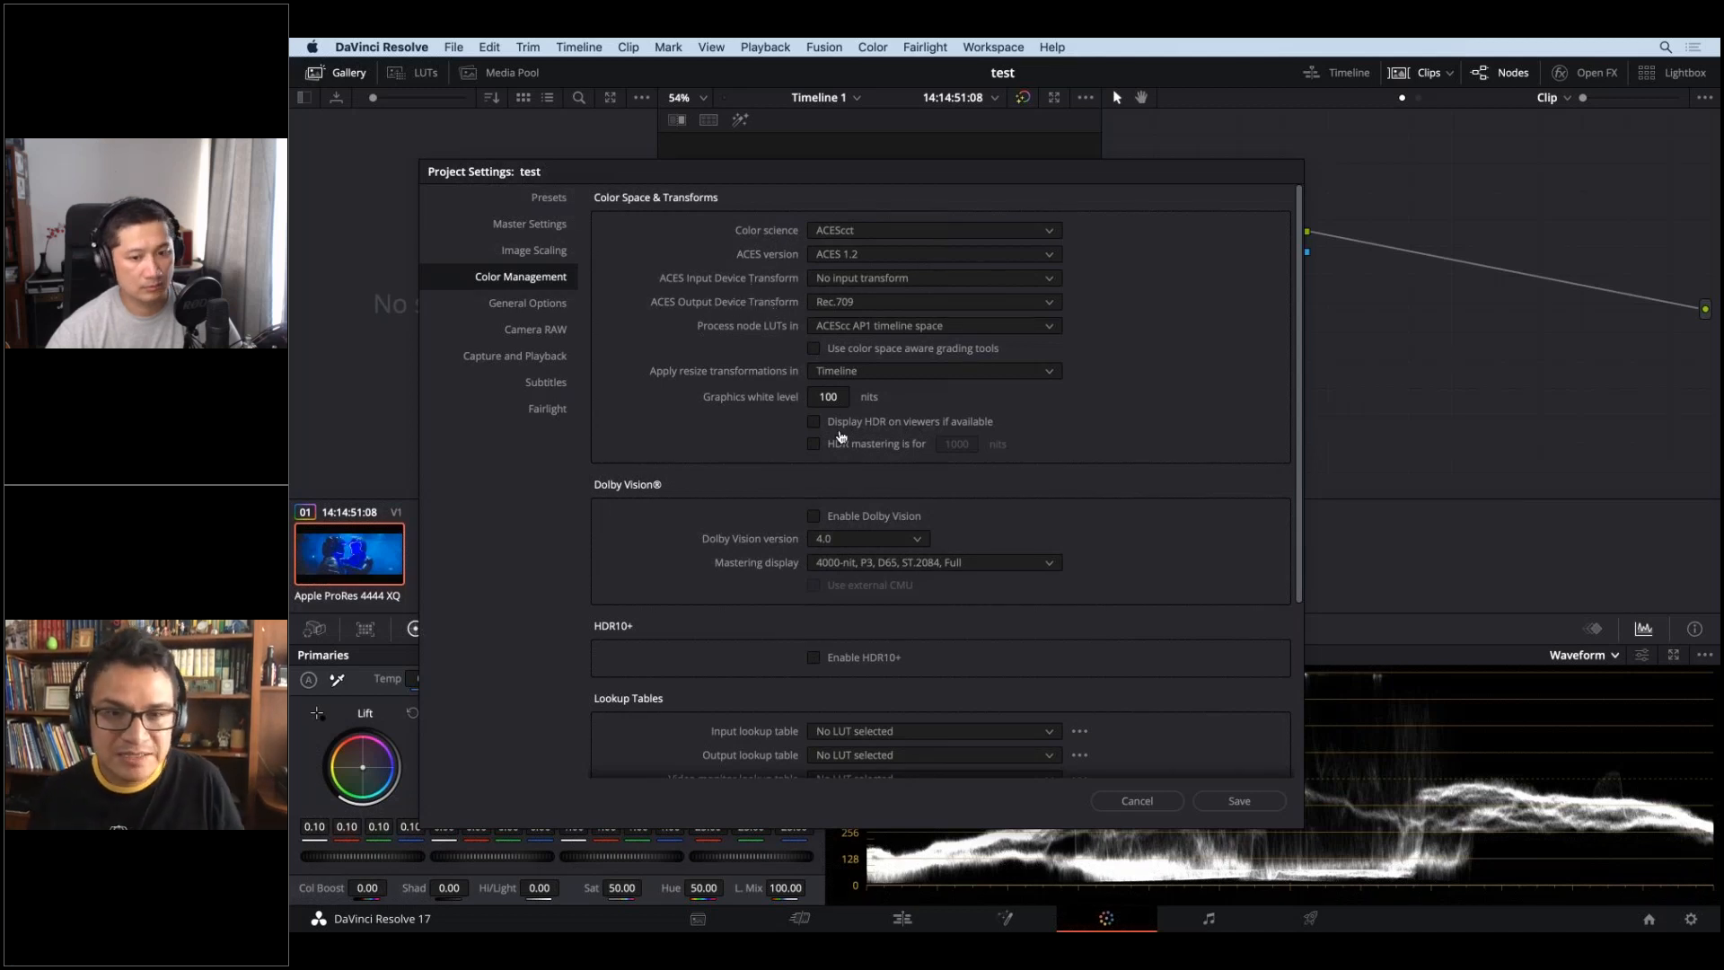
- Switch to PowerPoint, hide the notes to review the IDT, ACES 2065-1 and RRT-ODT diagram, and return to DaVinci Resolve
key("super+Tab")
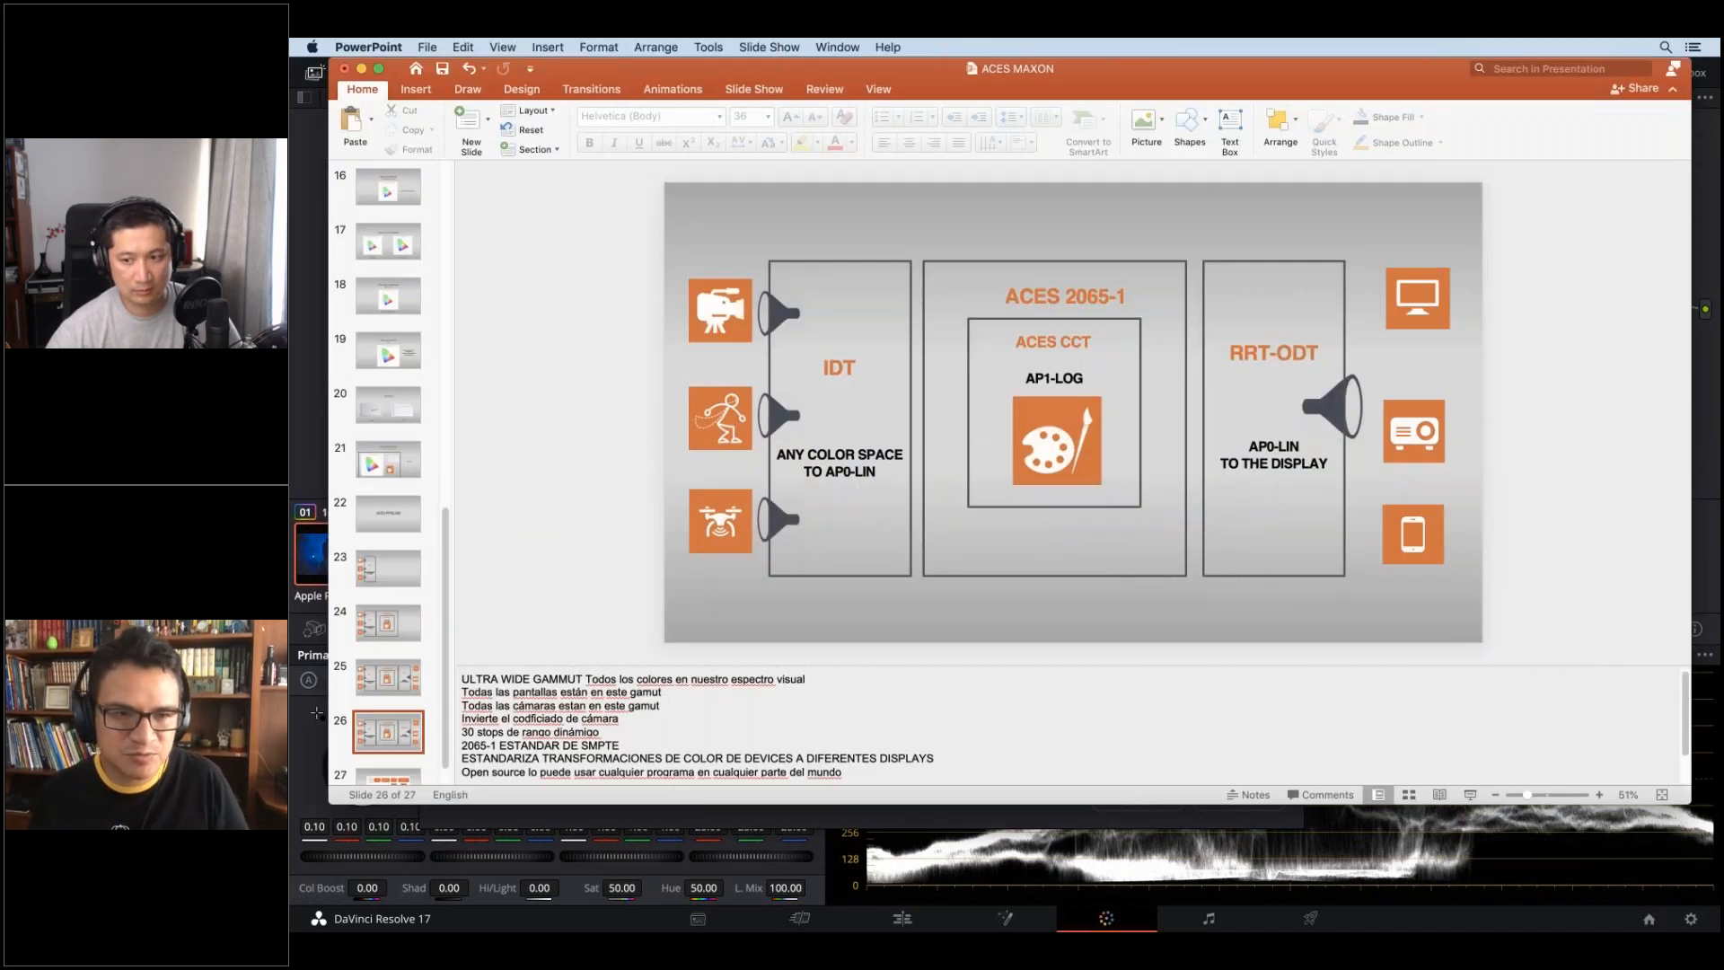
left_click(1248, 793)
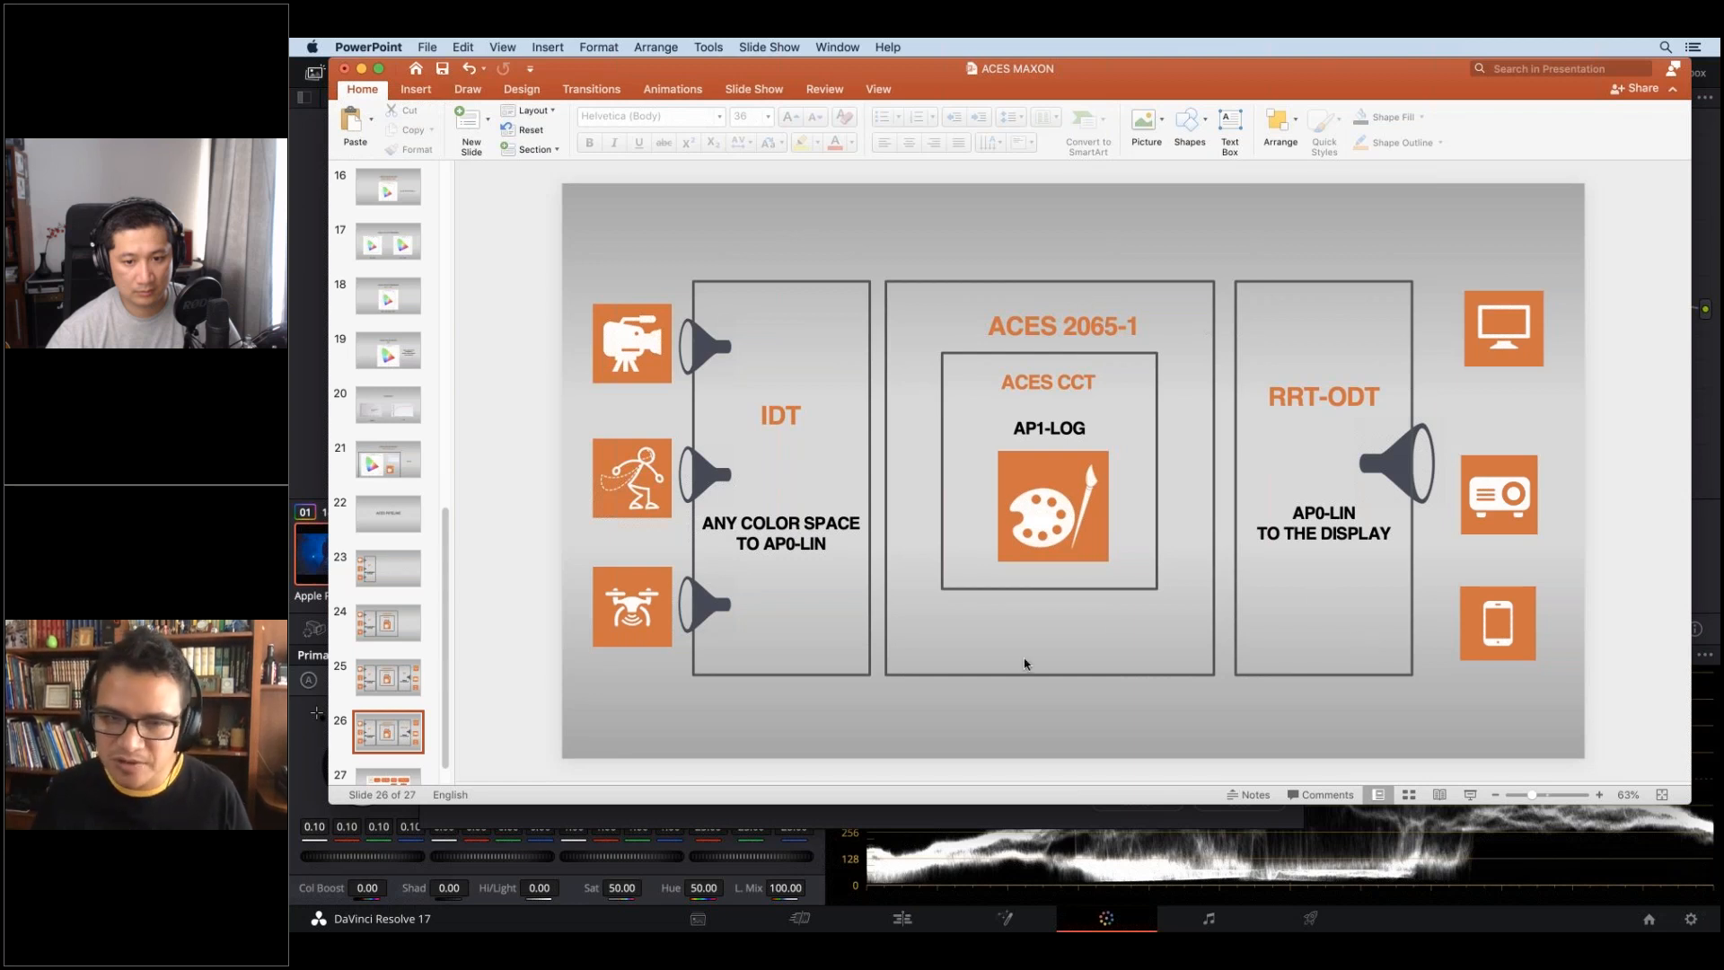
key("super+Tab")
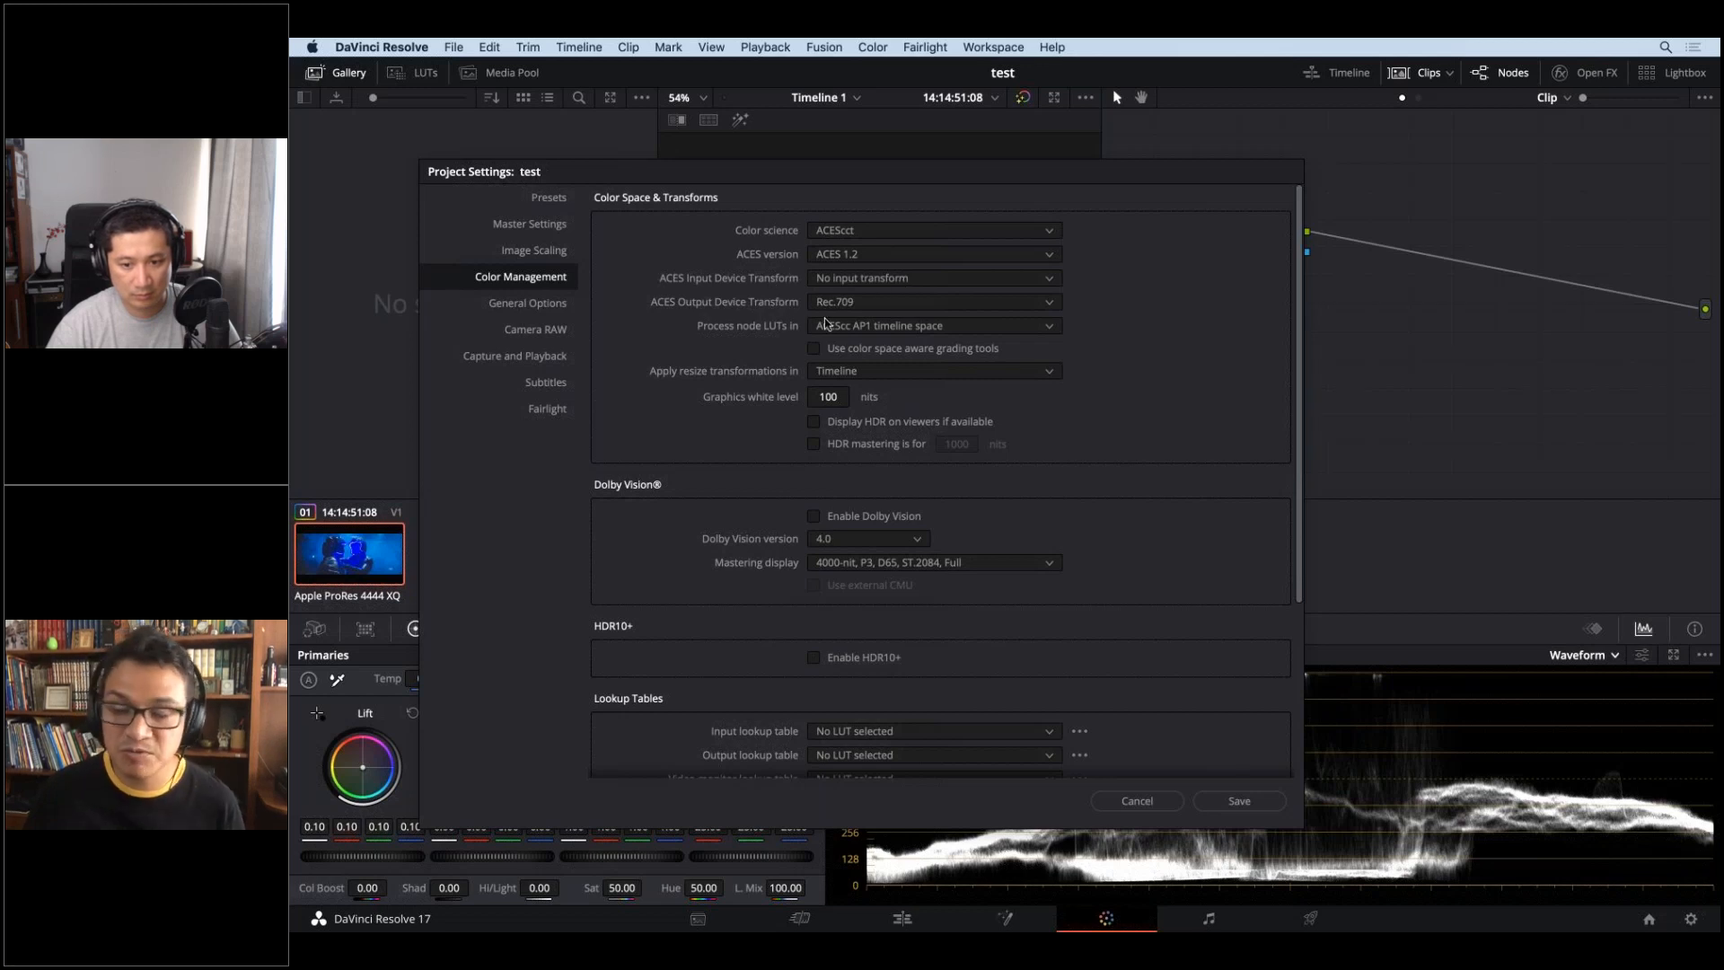
- Browse the ACES Input Device Transform options for Alexa, Blackmagic and Canon cameras, leaving No input transform selected
left_click(940, 285)
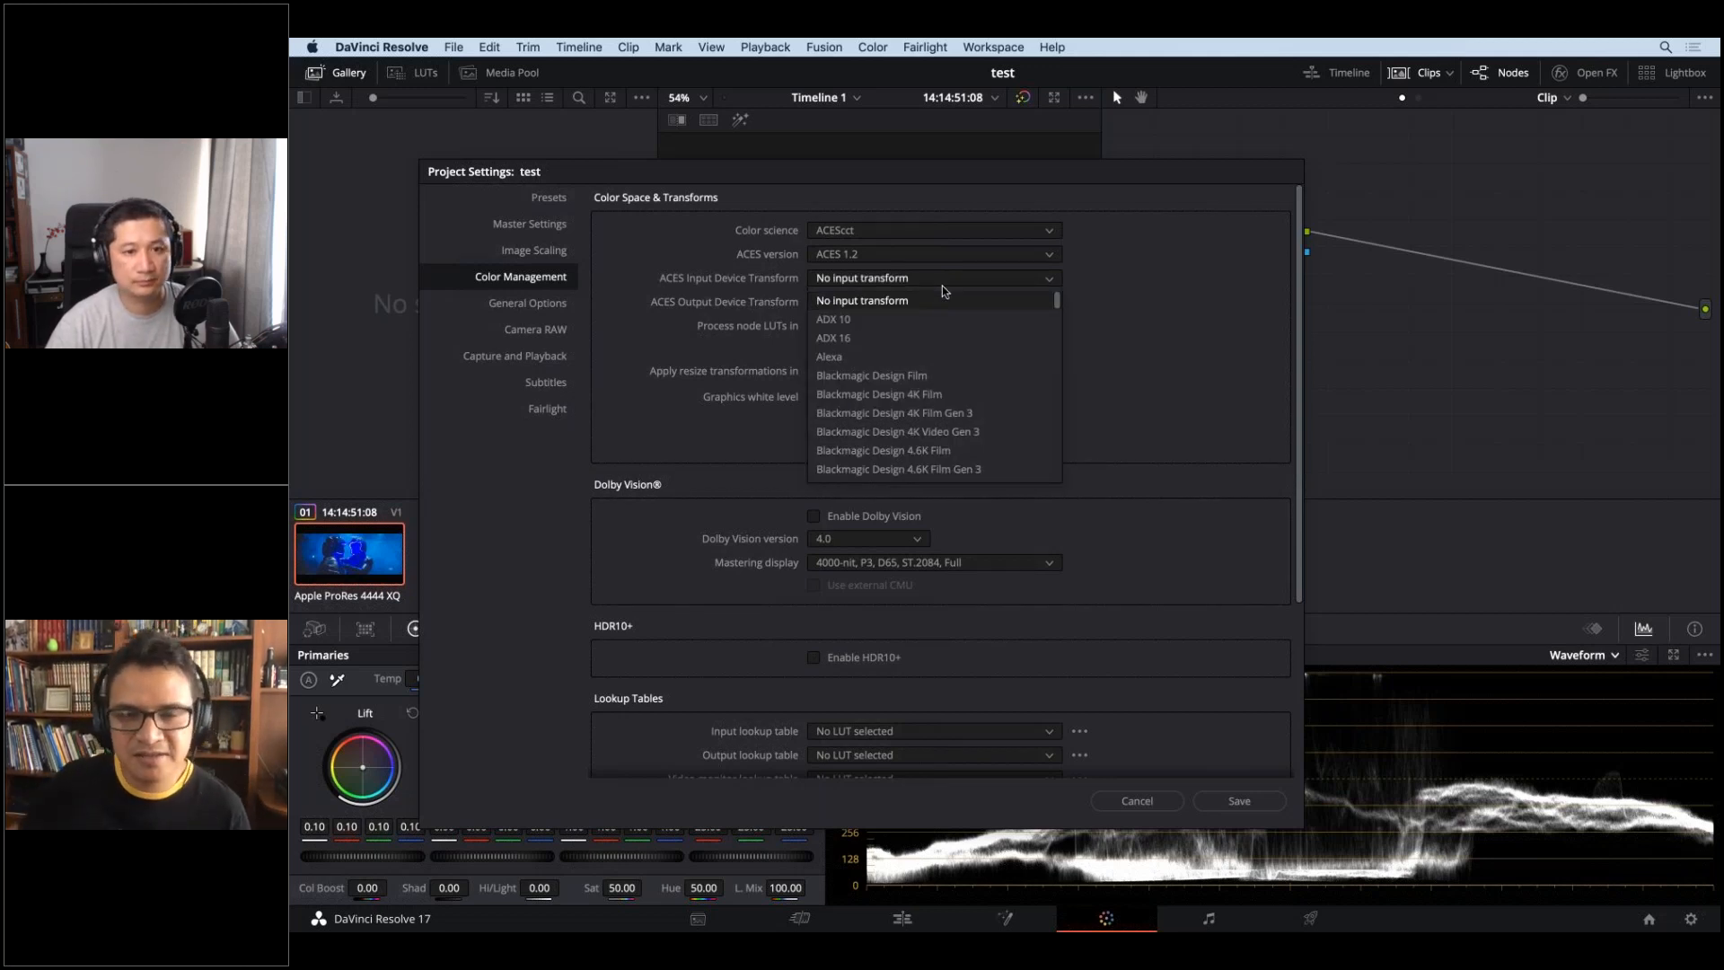
scroll(1006, 400, "down", 2)
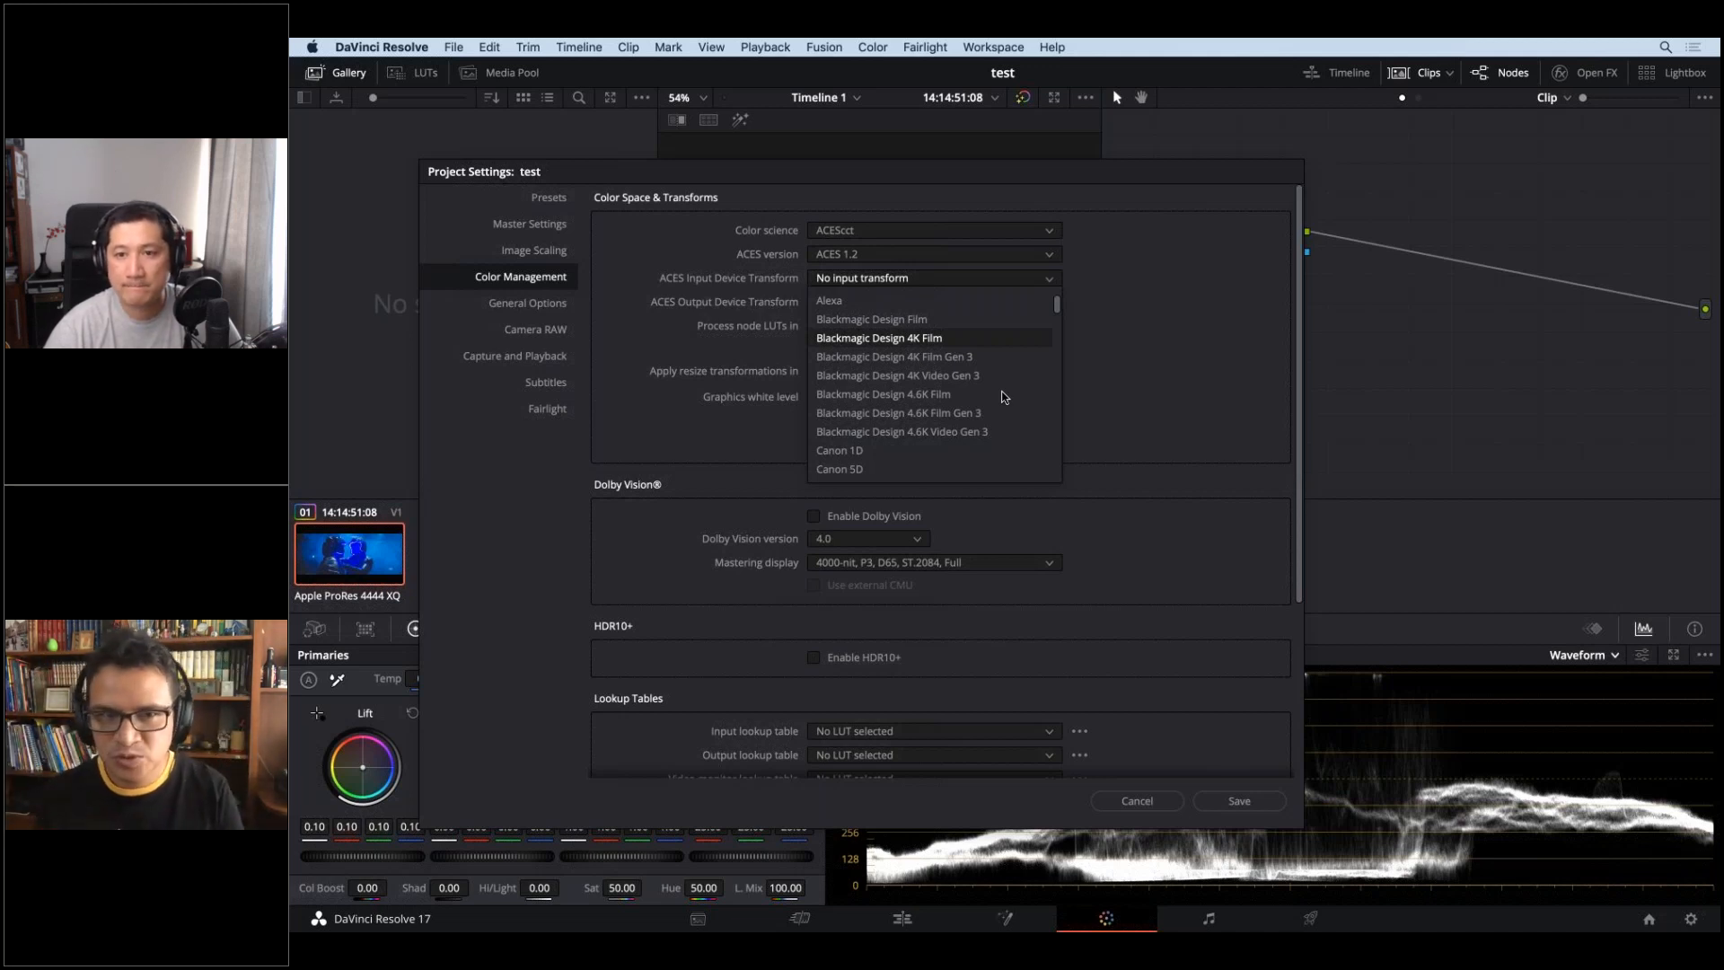
scroll(974, 309, "up", 3)
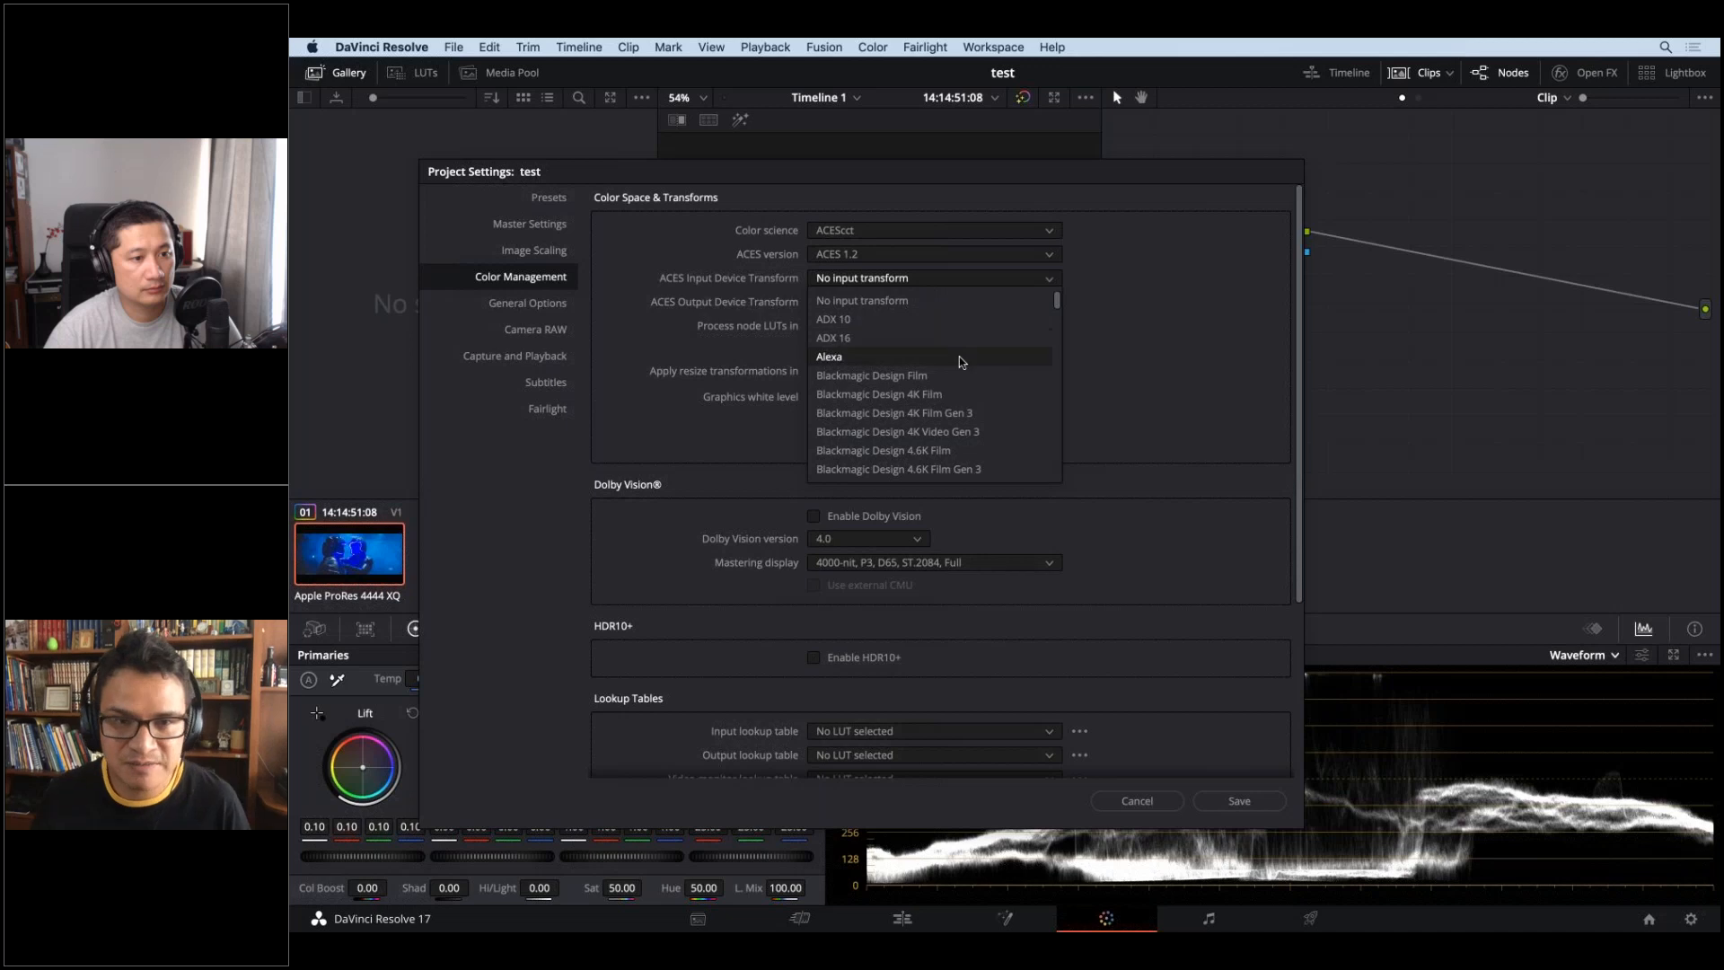
scroll(954, 375, "down", 10)
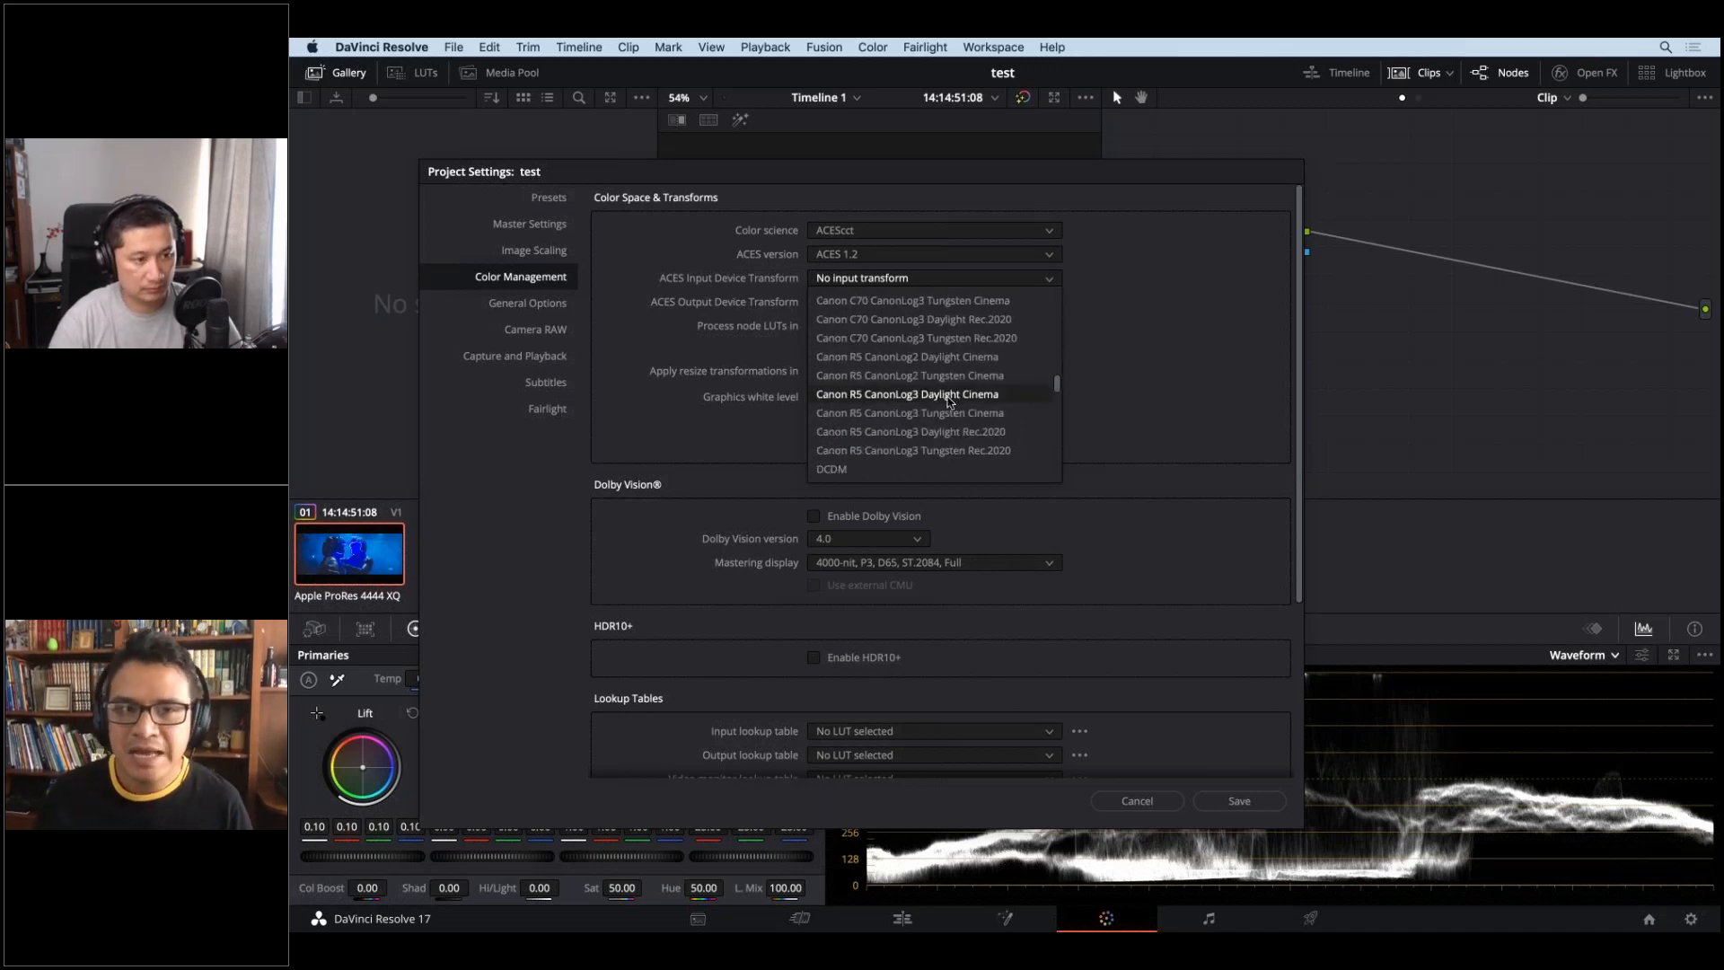
scroll(926, 375, "up", 8)
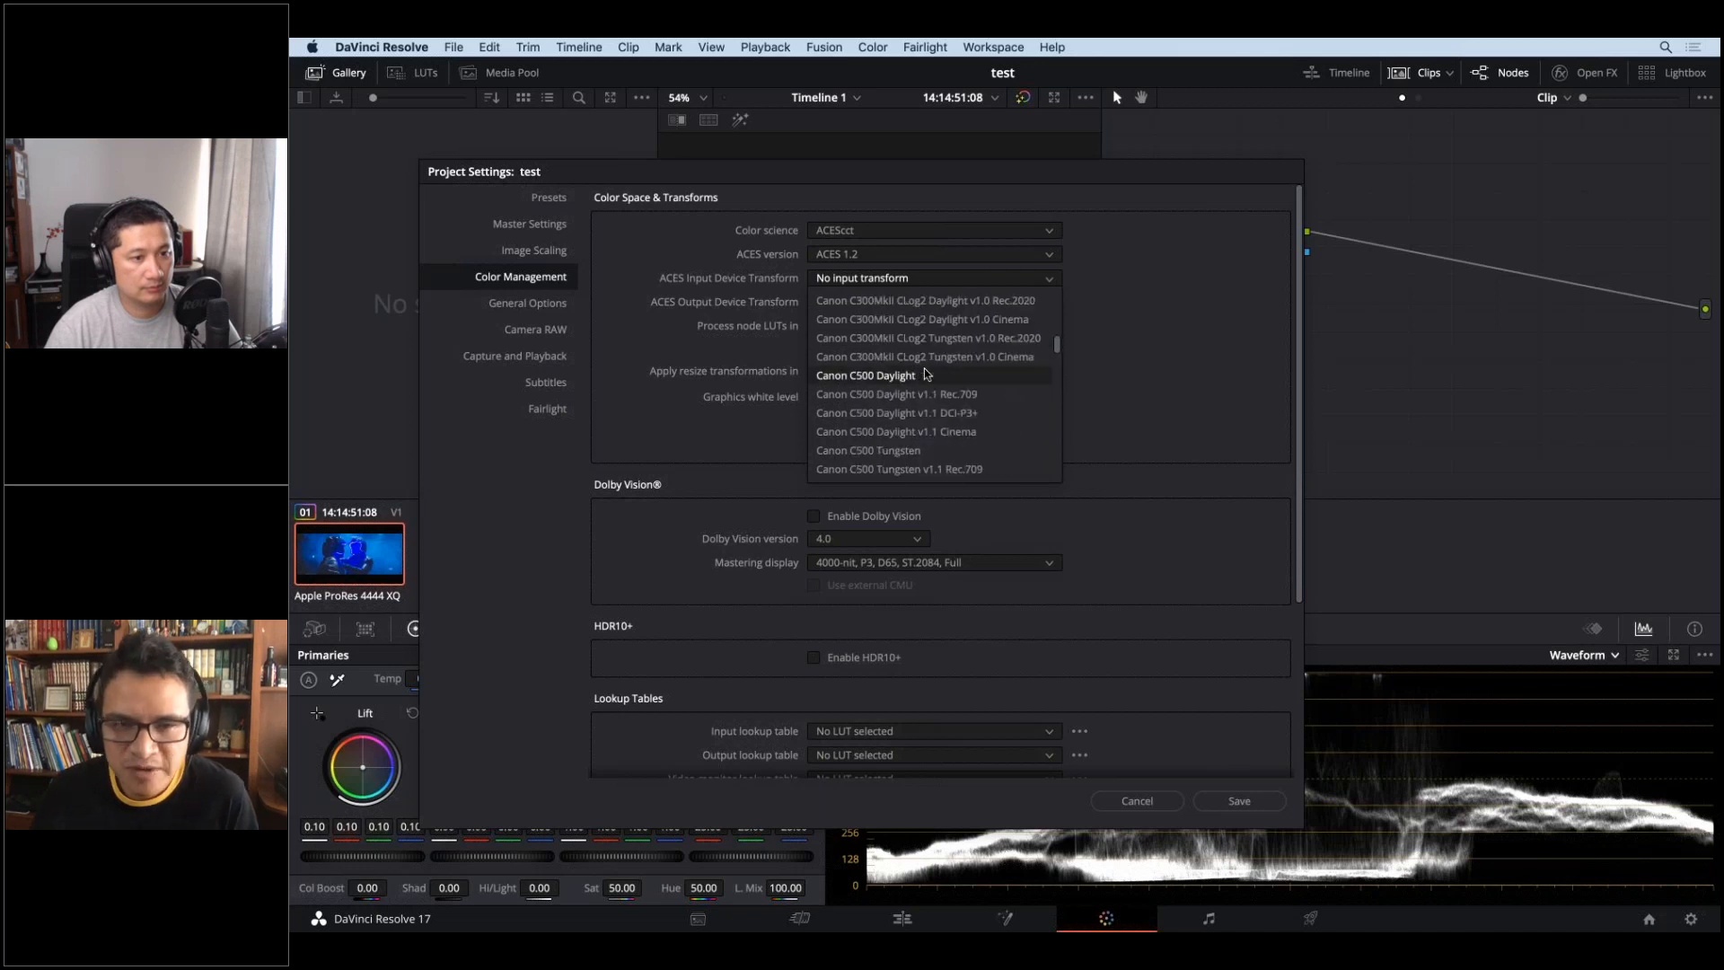
scroll(819, 299, "up", 3)
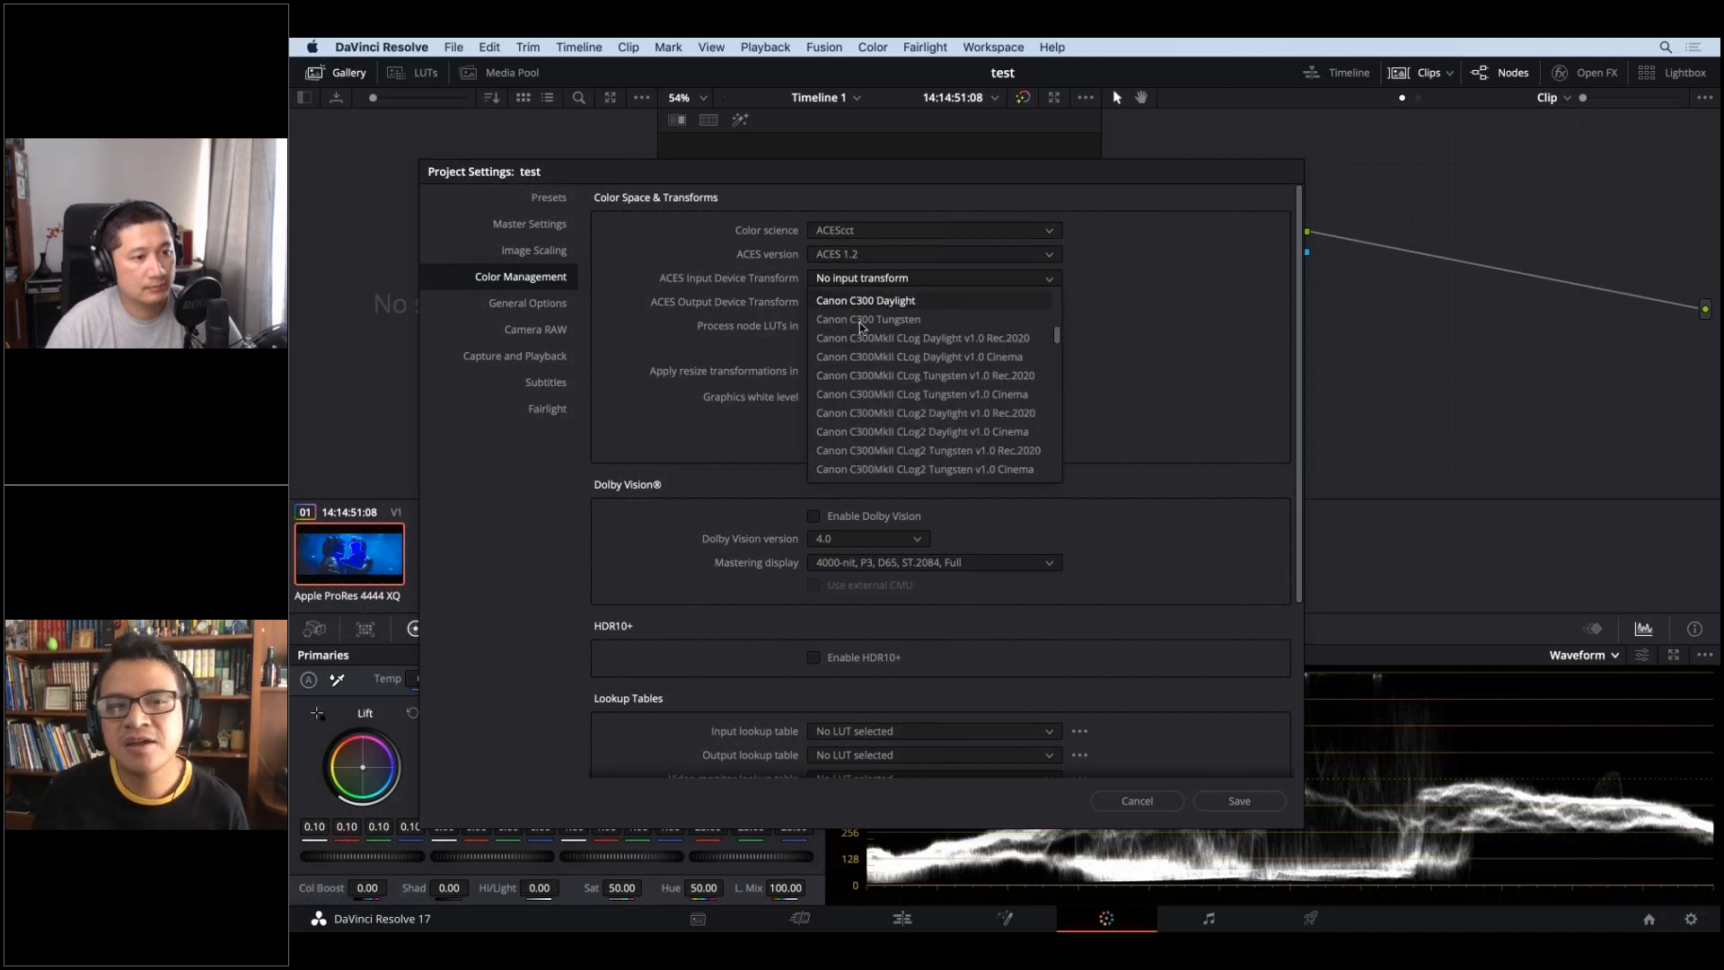
scroll(891, 359, "up", 3)
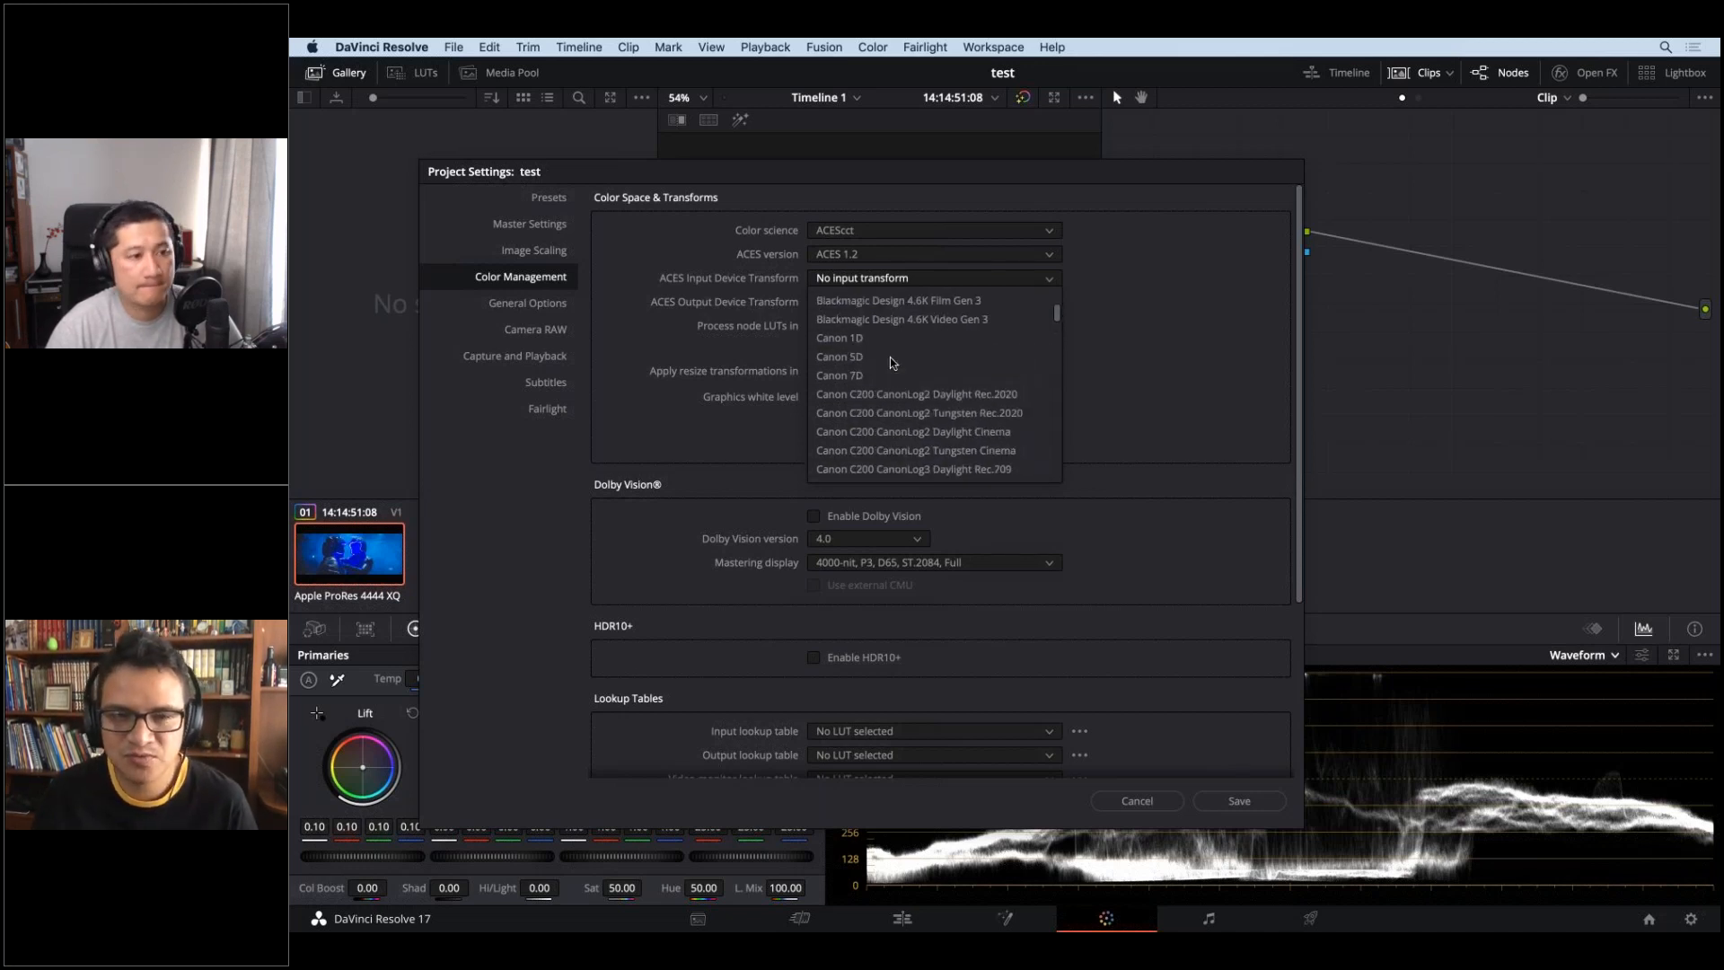
left_click(990, 298)
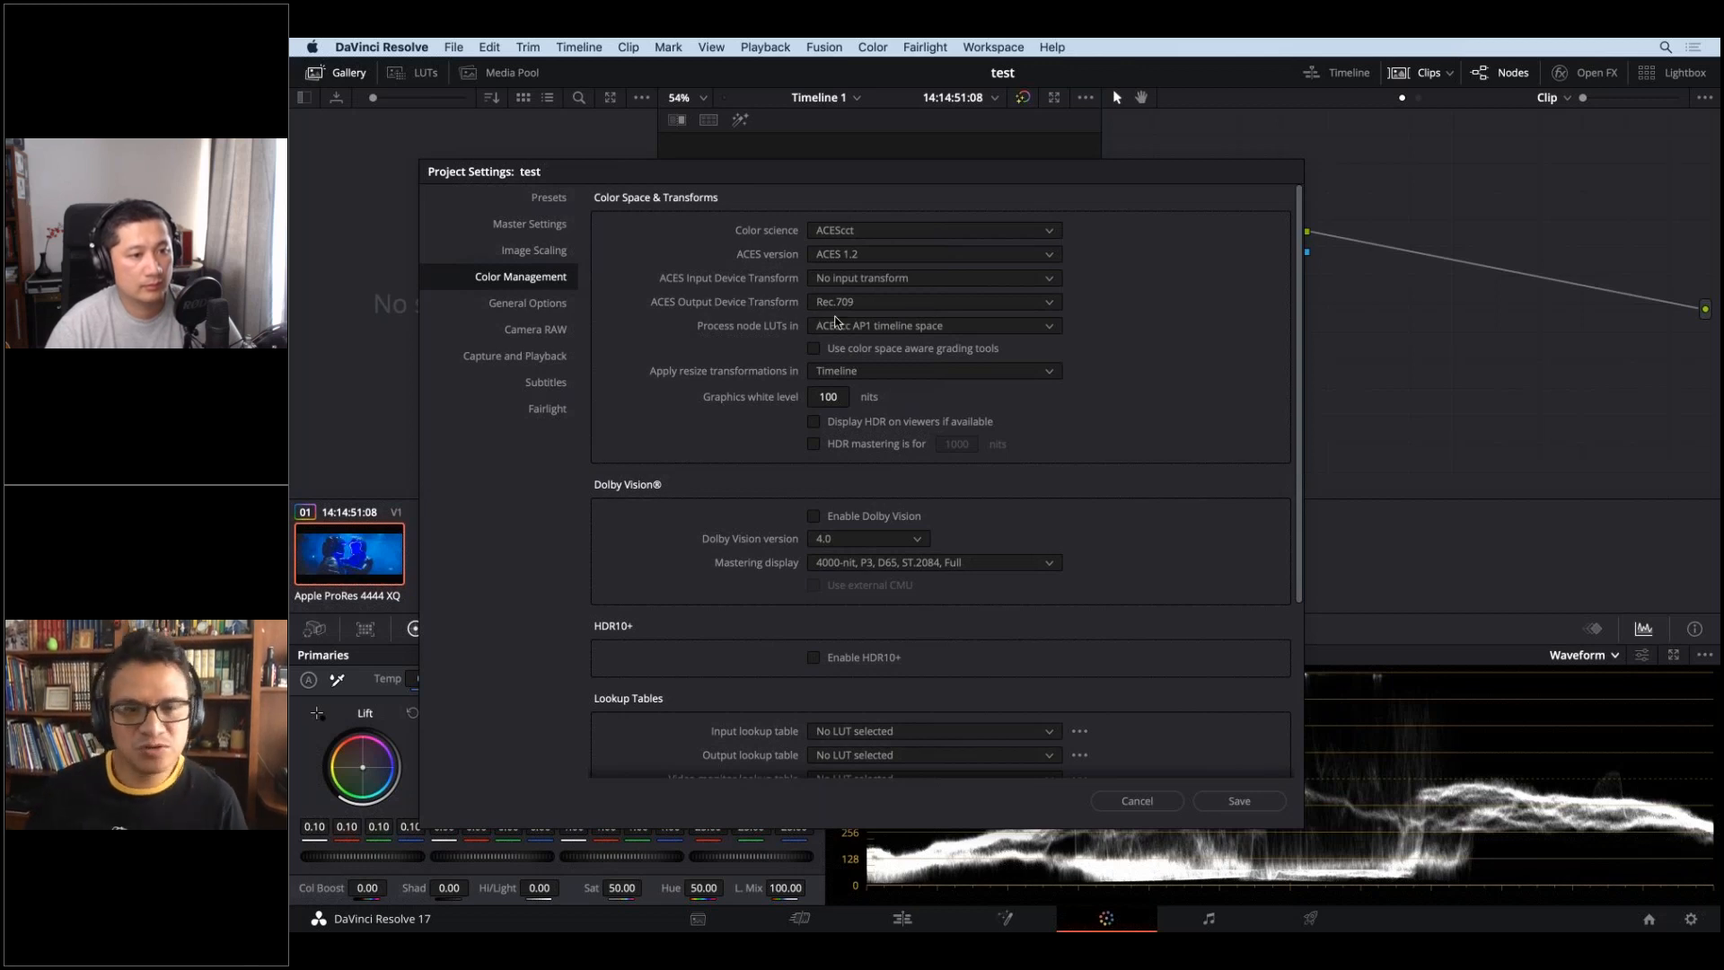
- Browse the ACES Output Device Transform options and choose No output transform for the project
left_click(867, 306)
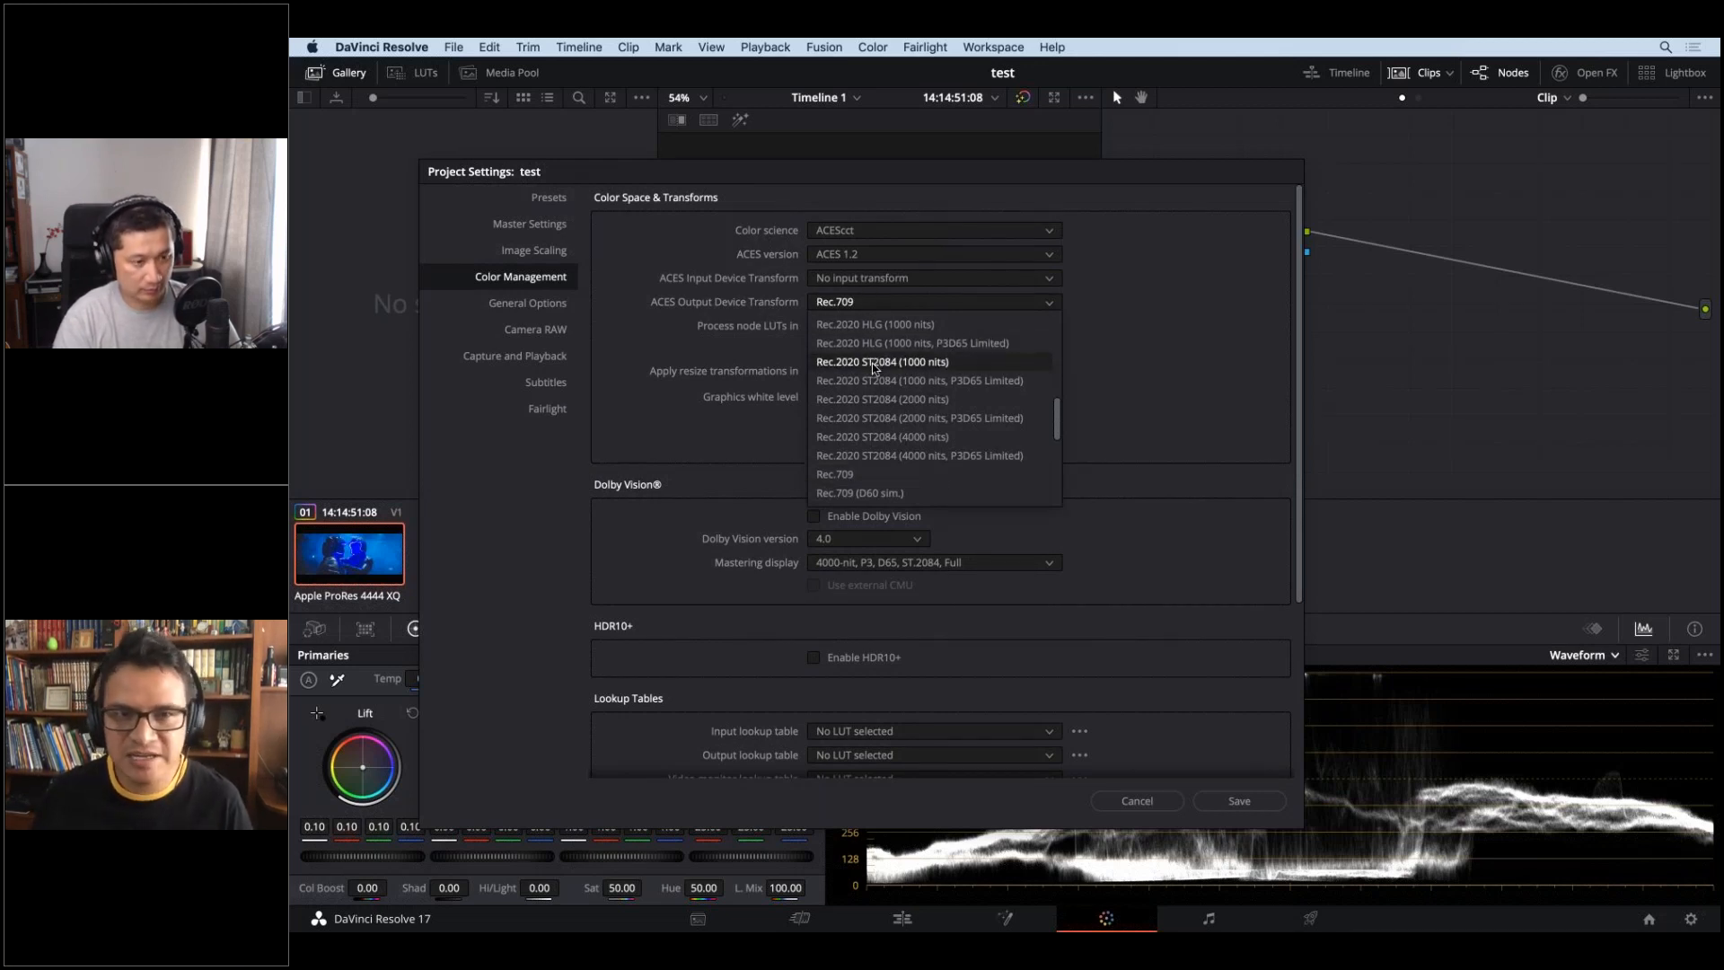
scroll(873, 367, "up", 10)
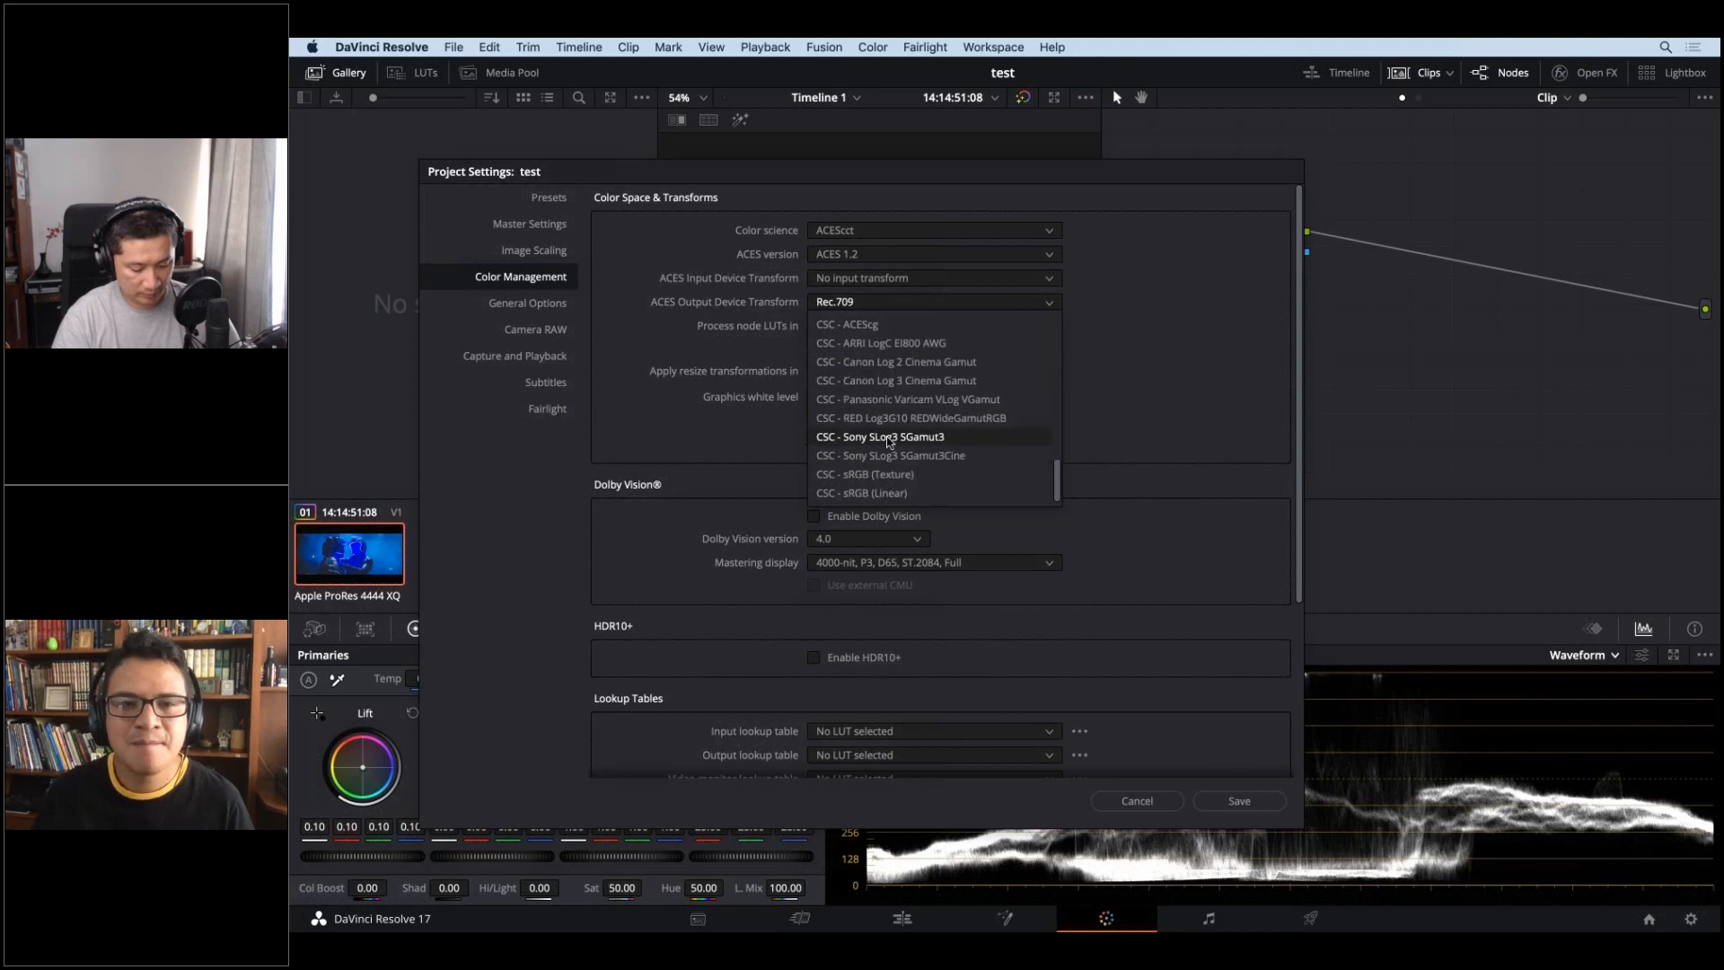
scroll(892, 422, "down", 5)
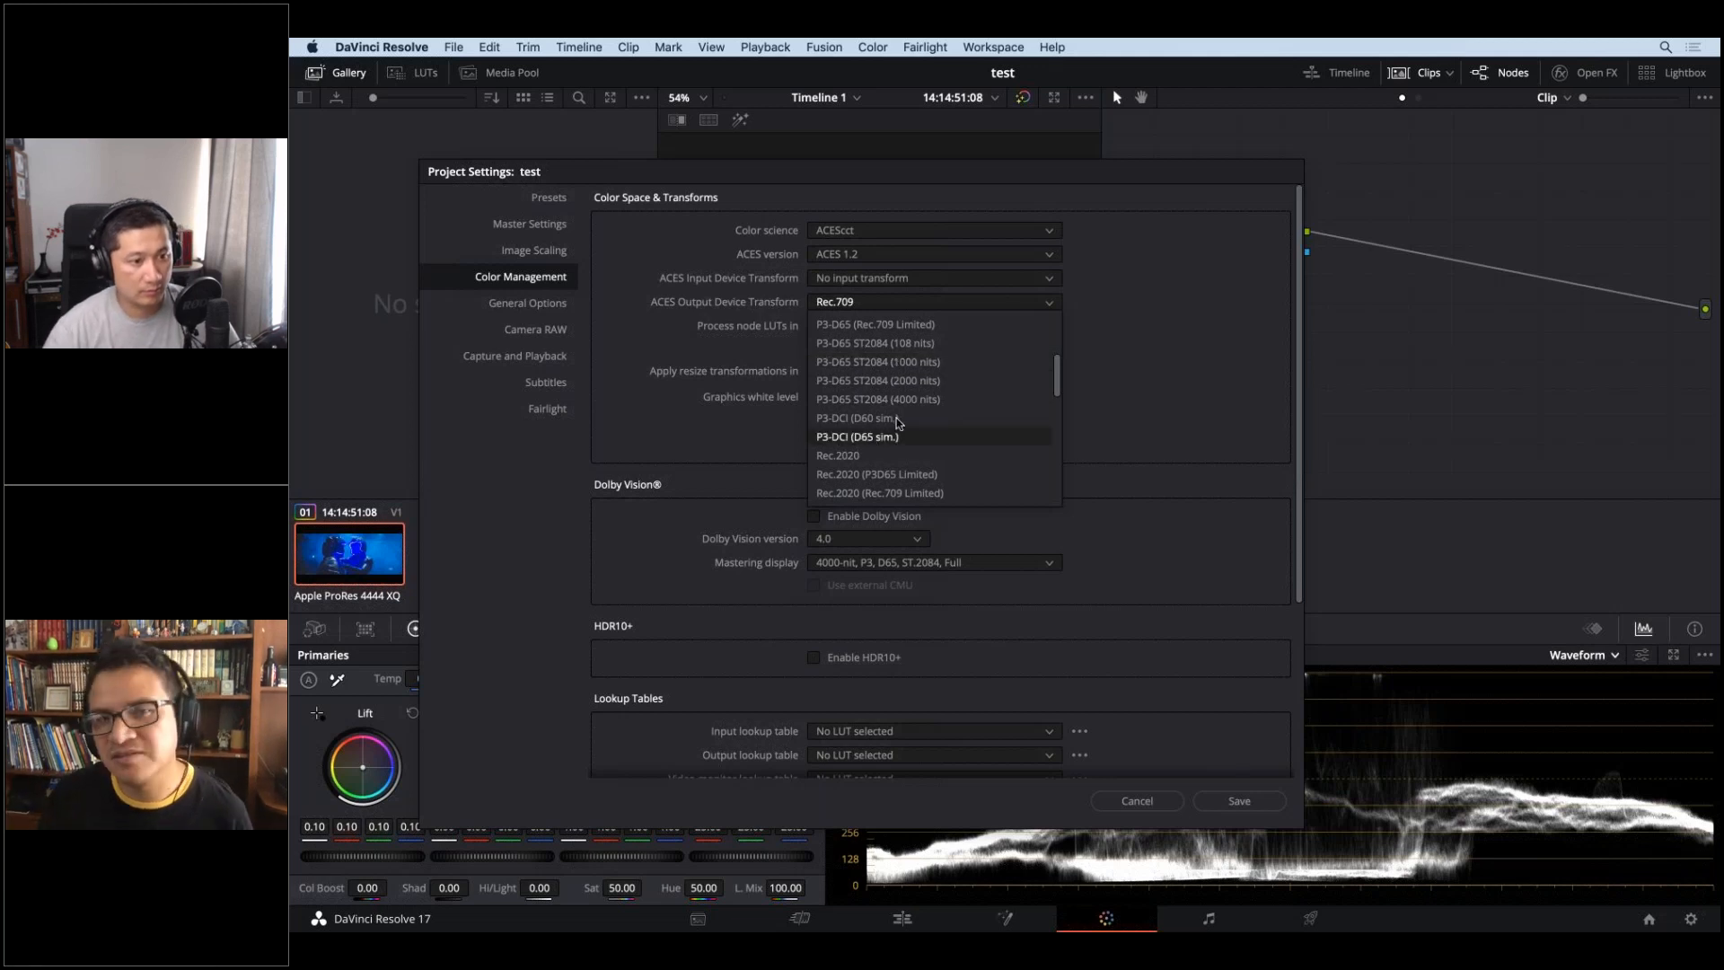
scroll(908, 396, "up", 3)
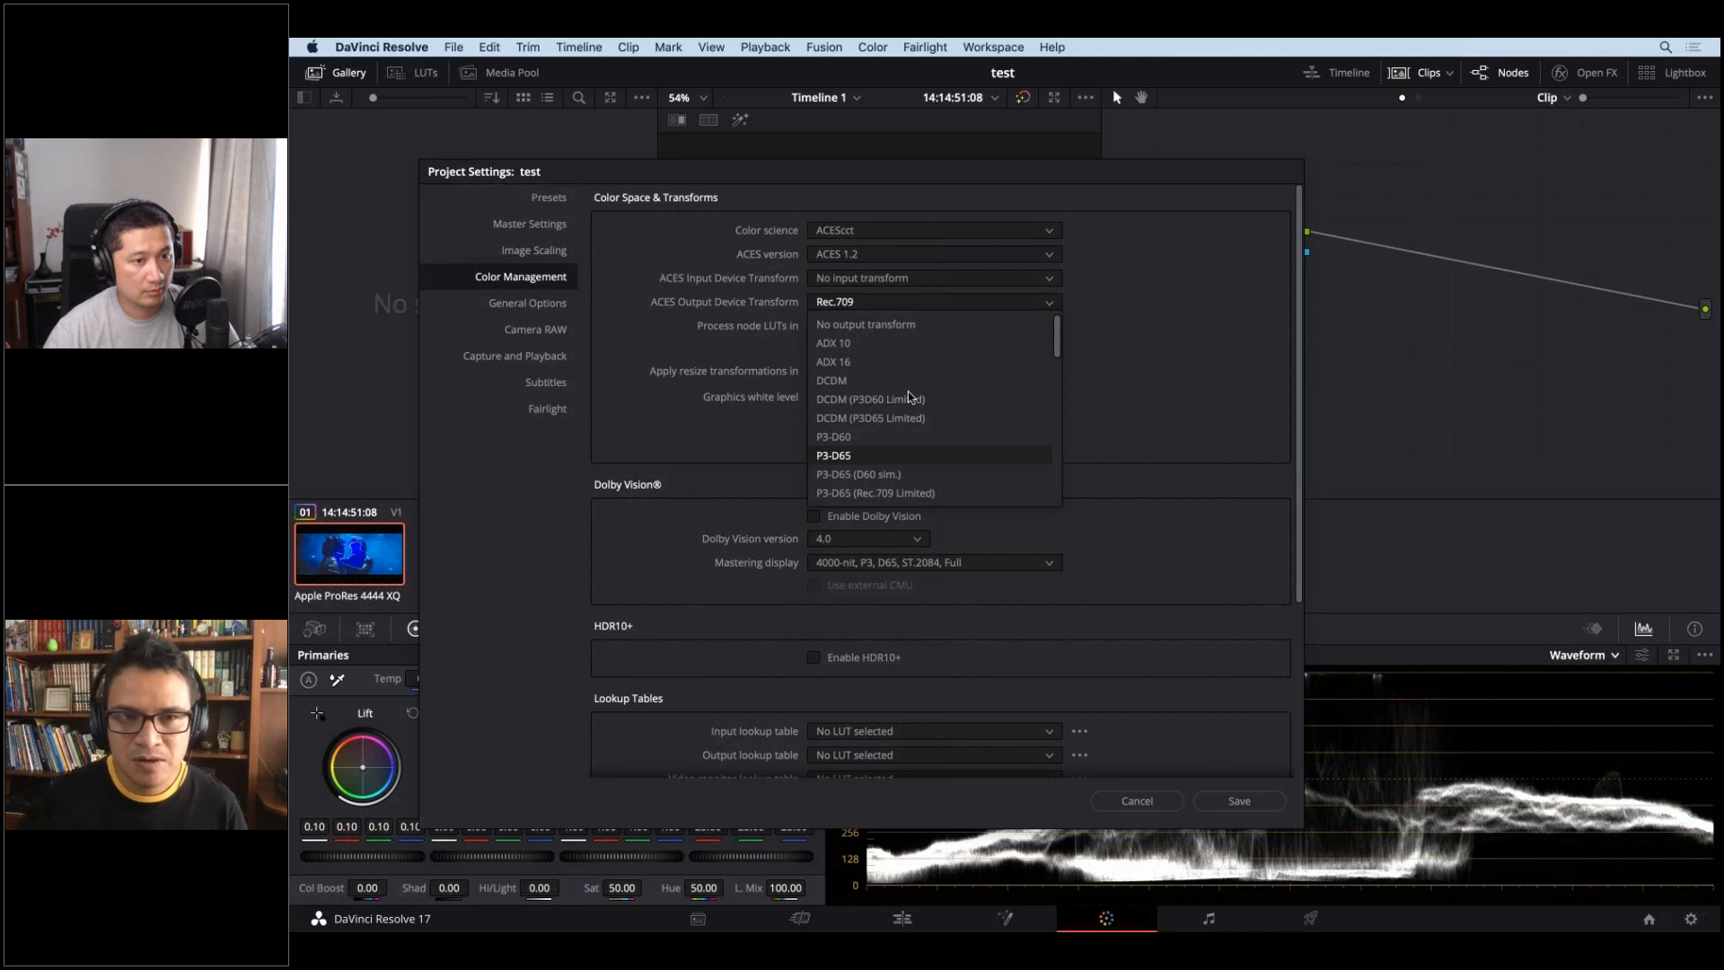
left_click(884, 328)
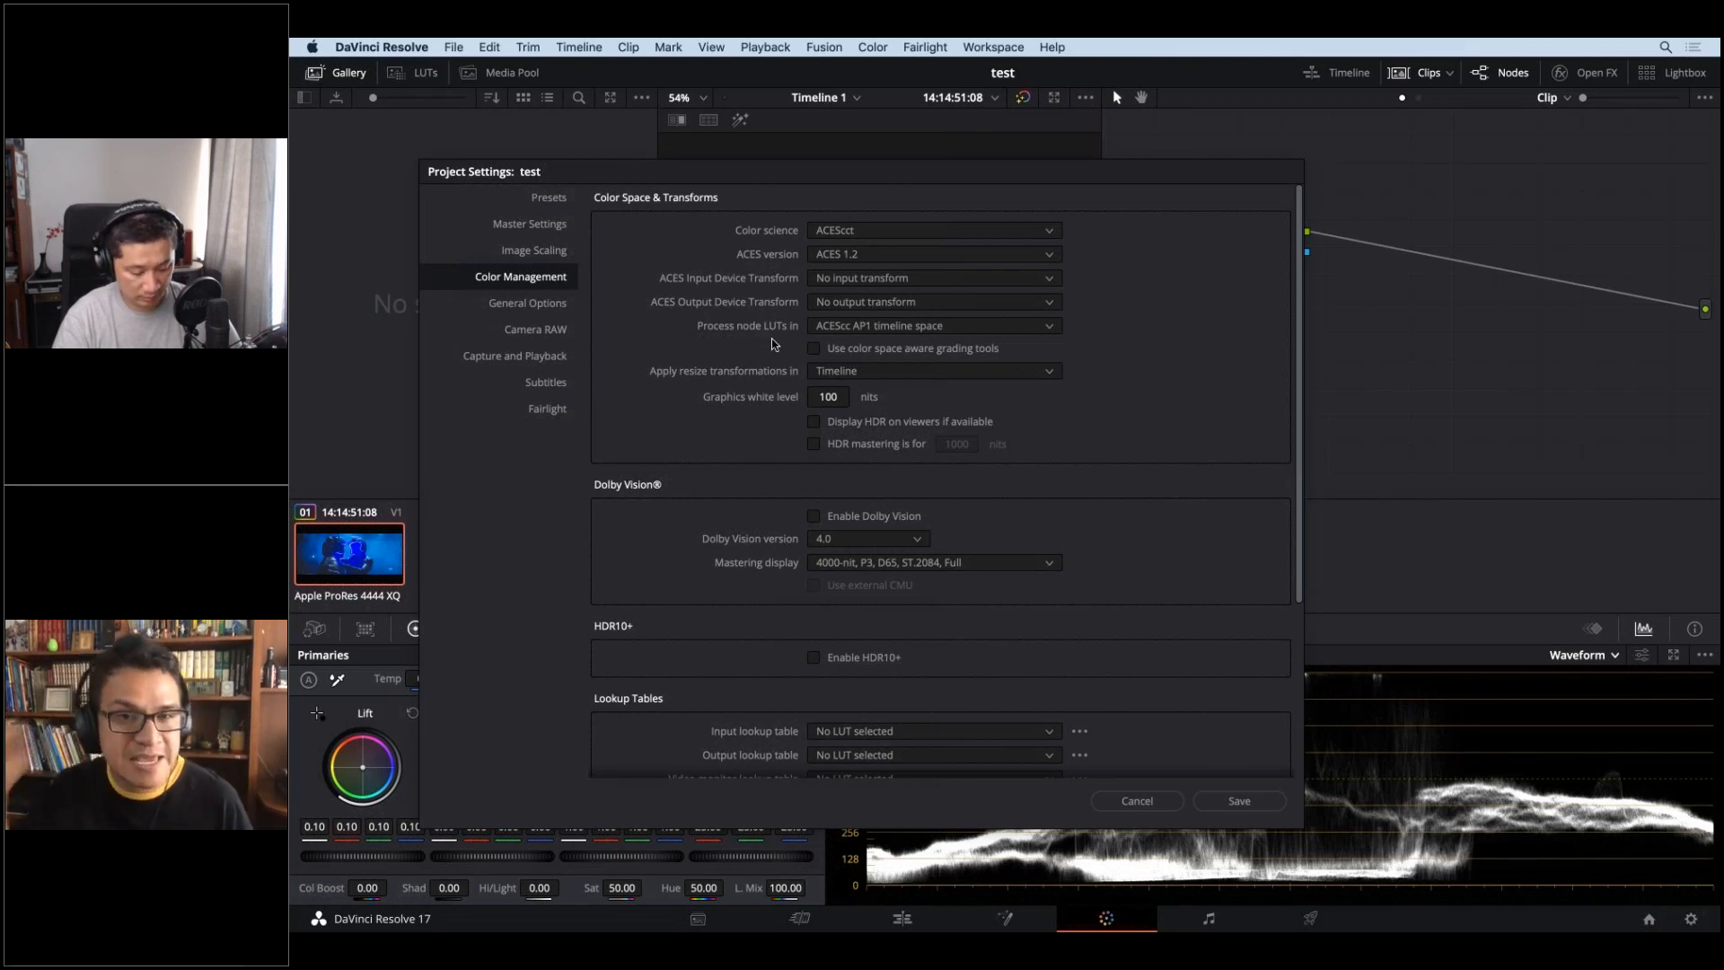
- Review the Process node LUTs in options, keeping ACEScc AP1 timeline space, and enable Use color space aware grading tools
left_click(869, 323)
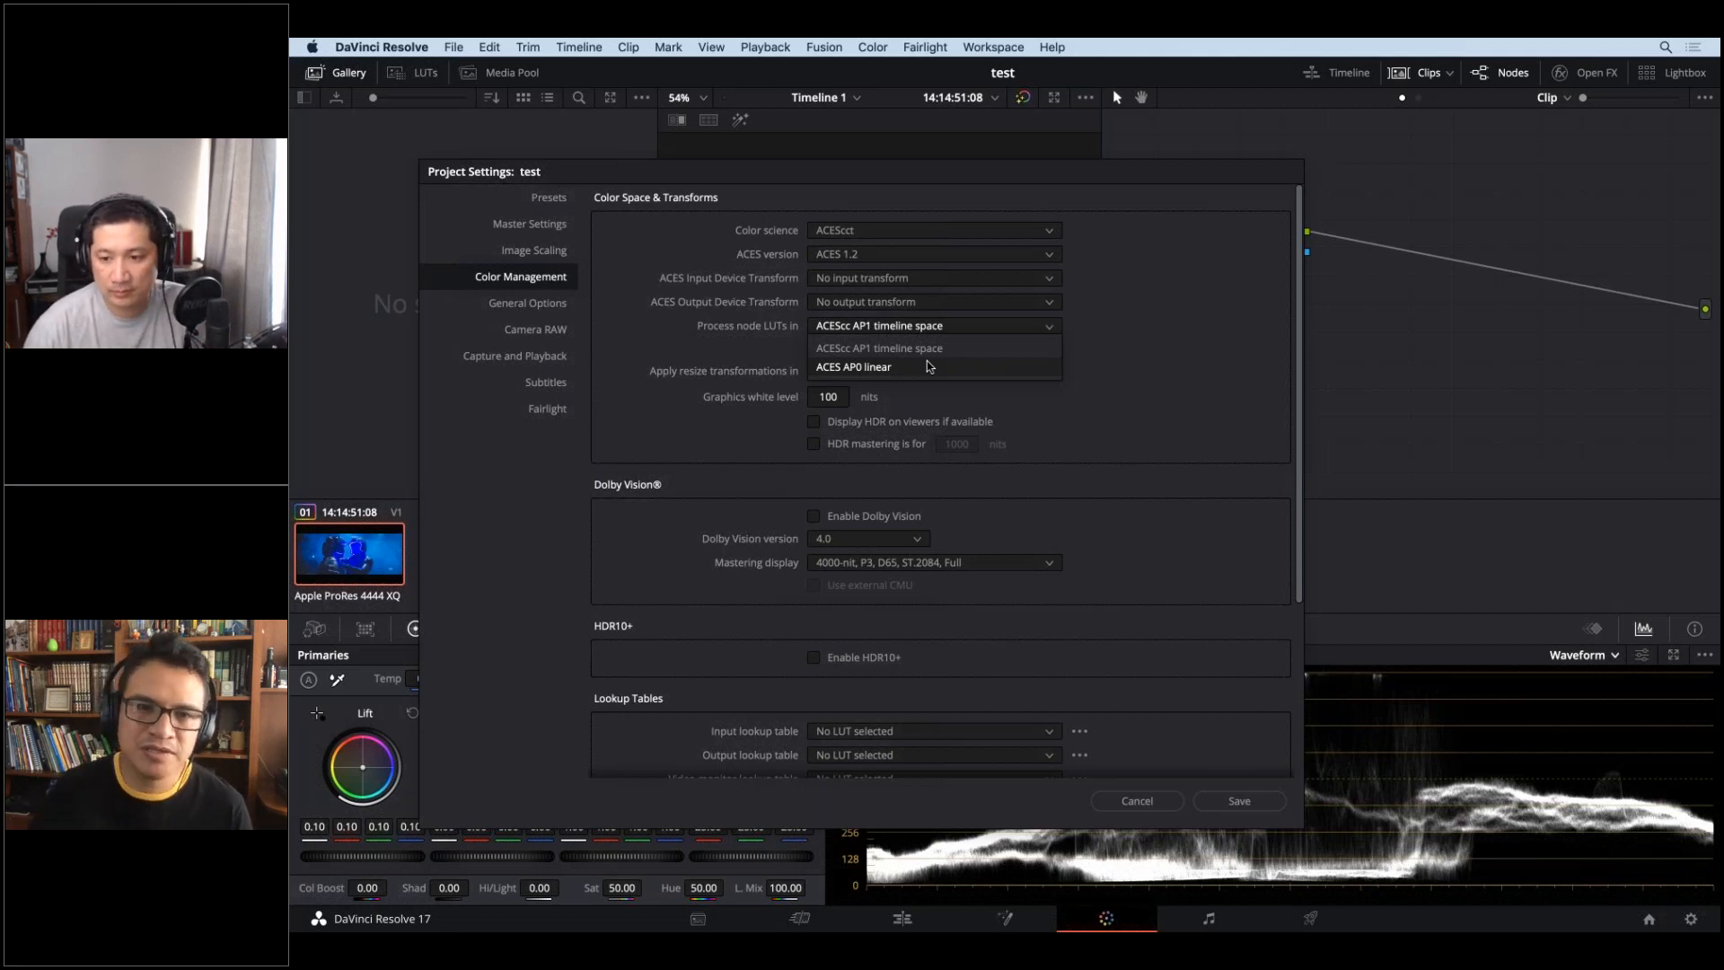
left_click(907, 334)
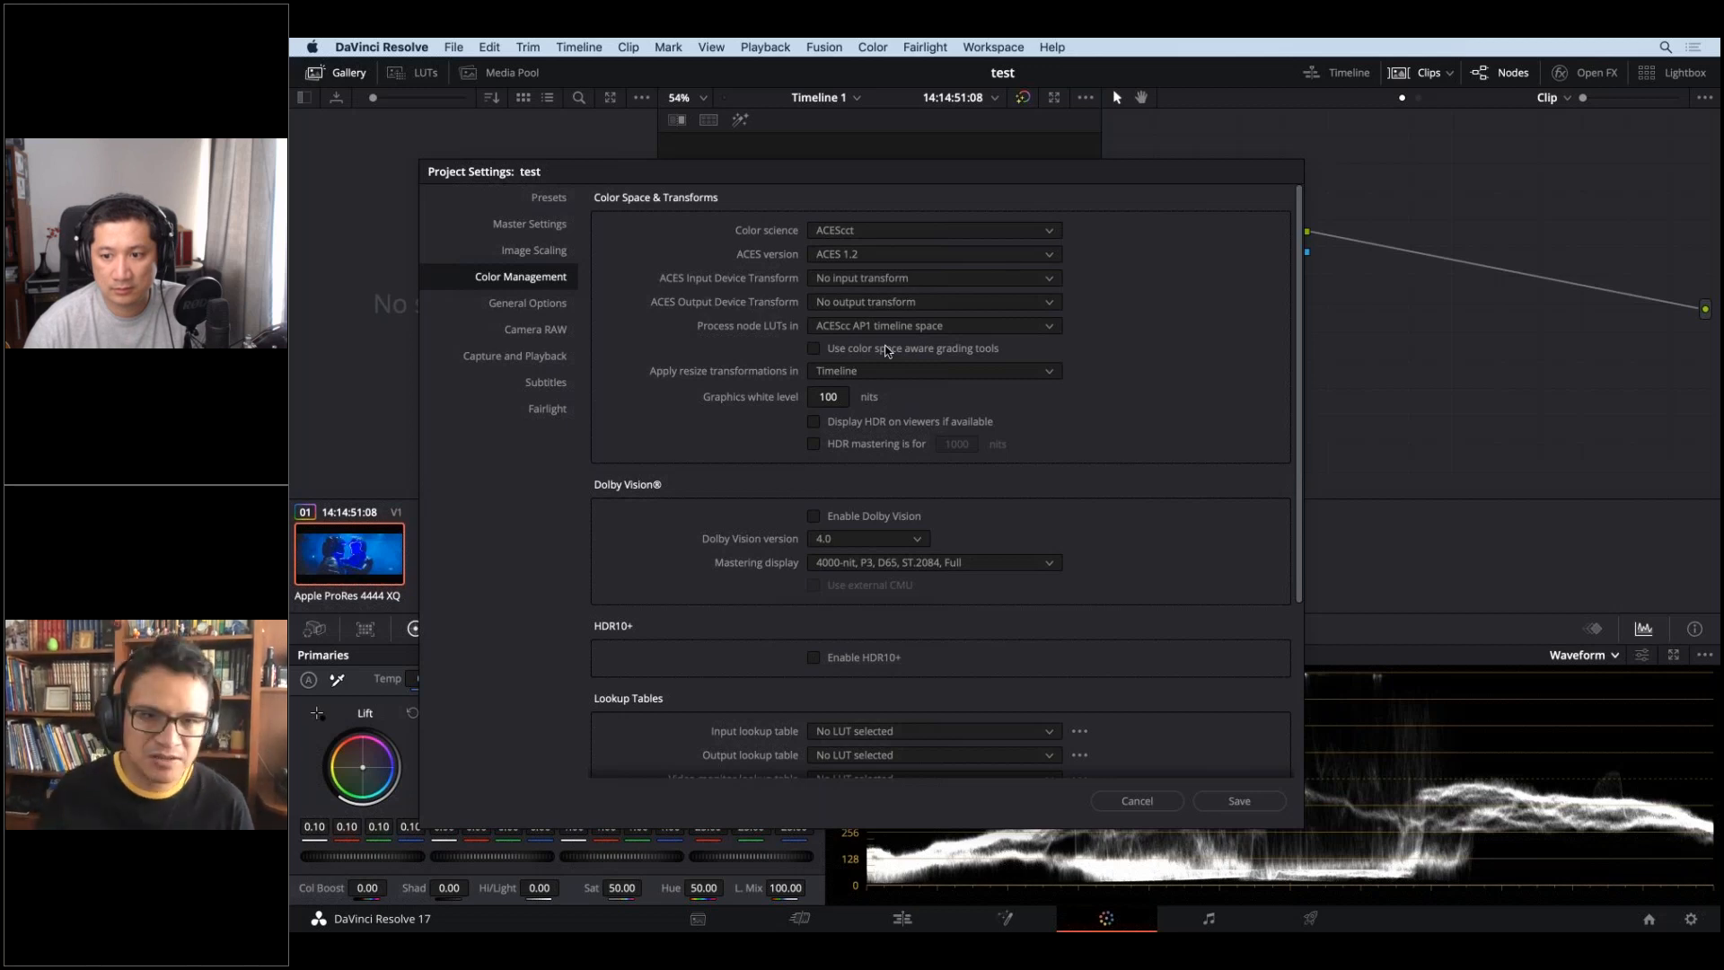
left_click(899, 329)
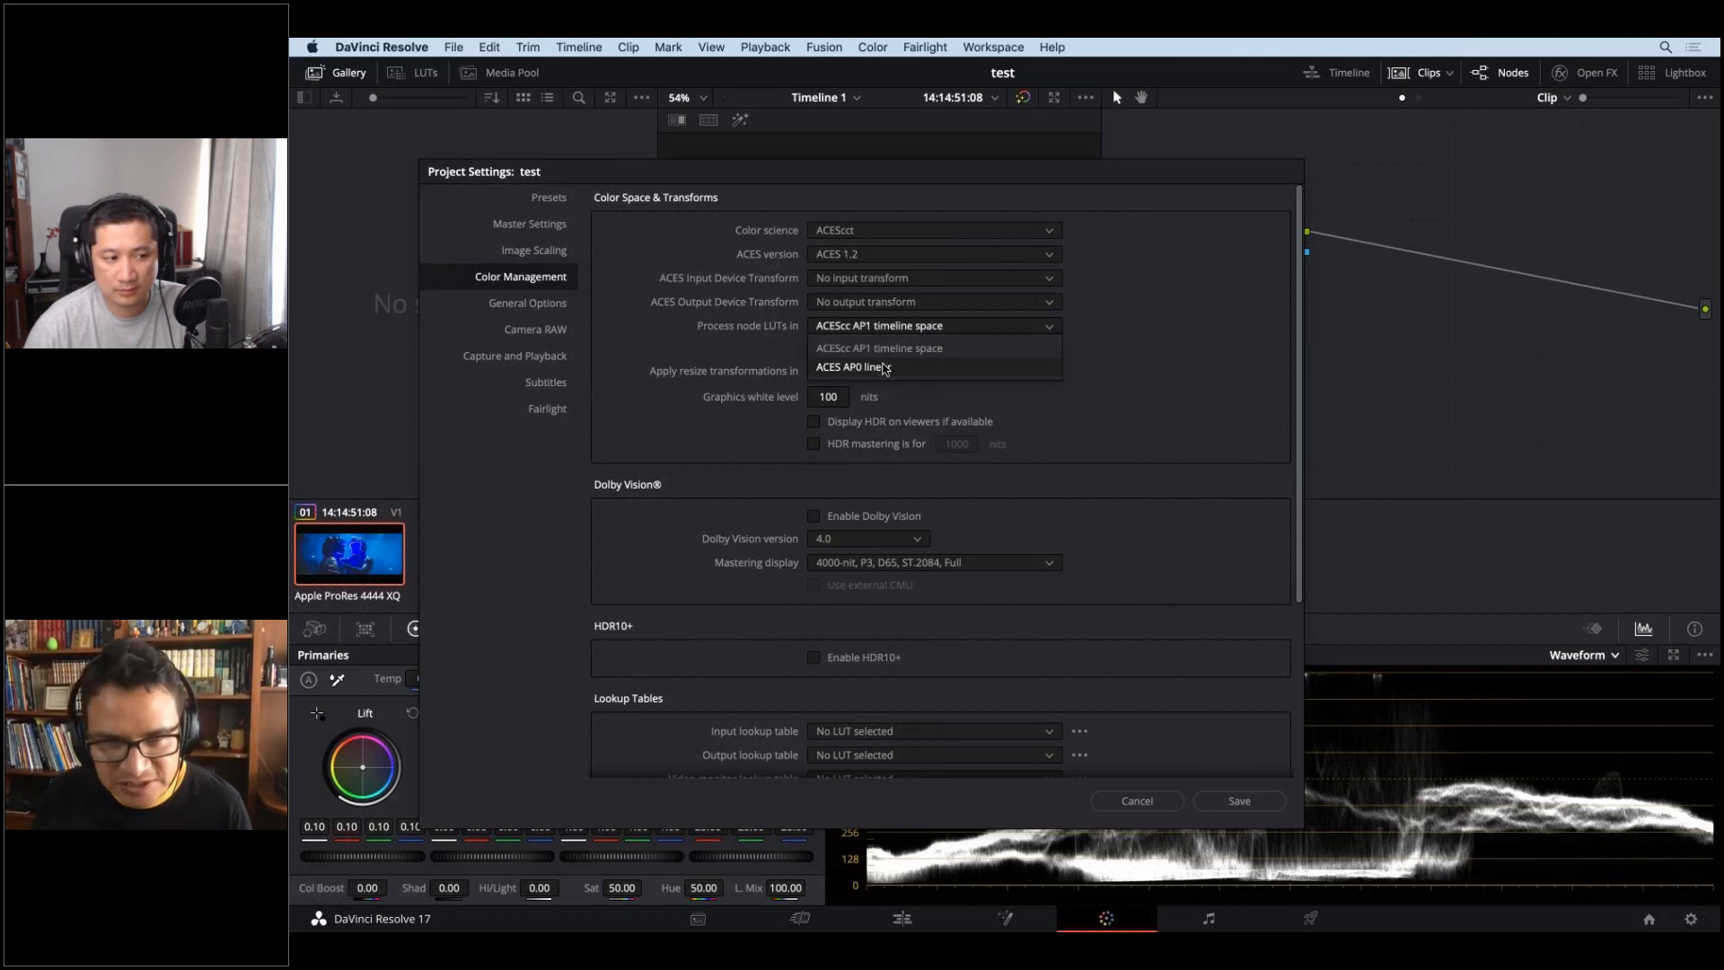
left_click(1156, 322)
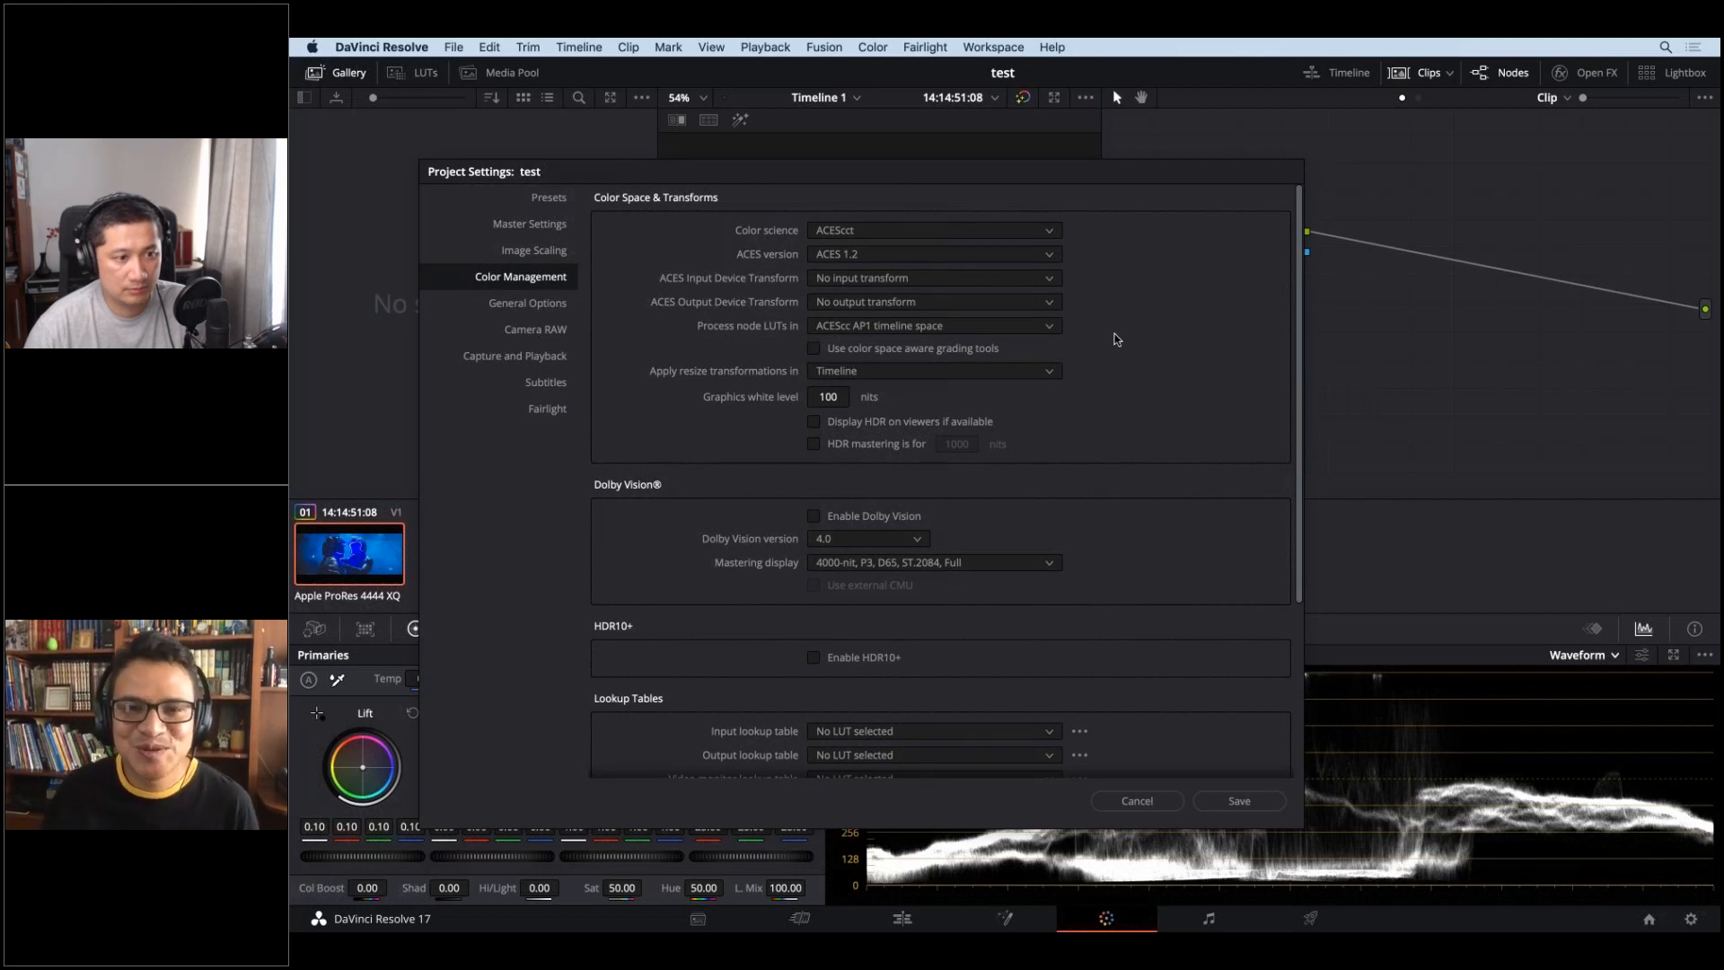
left_click(982, 356)
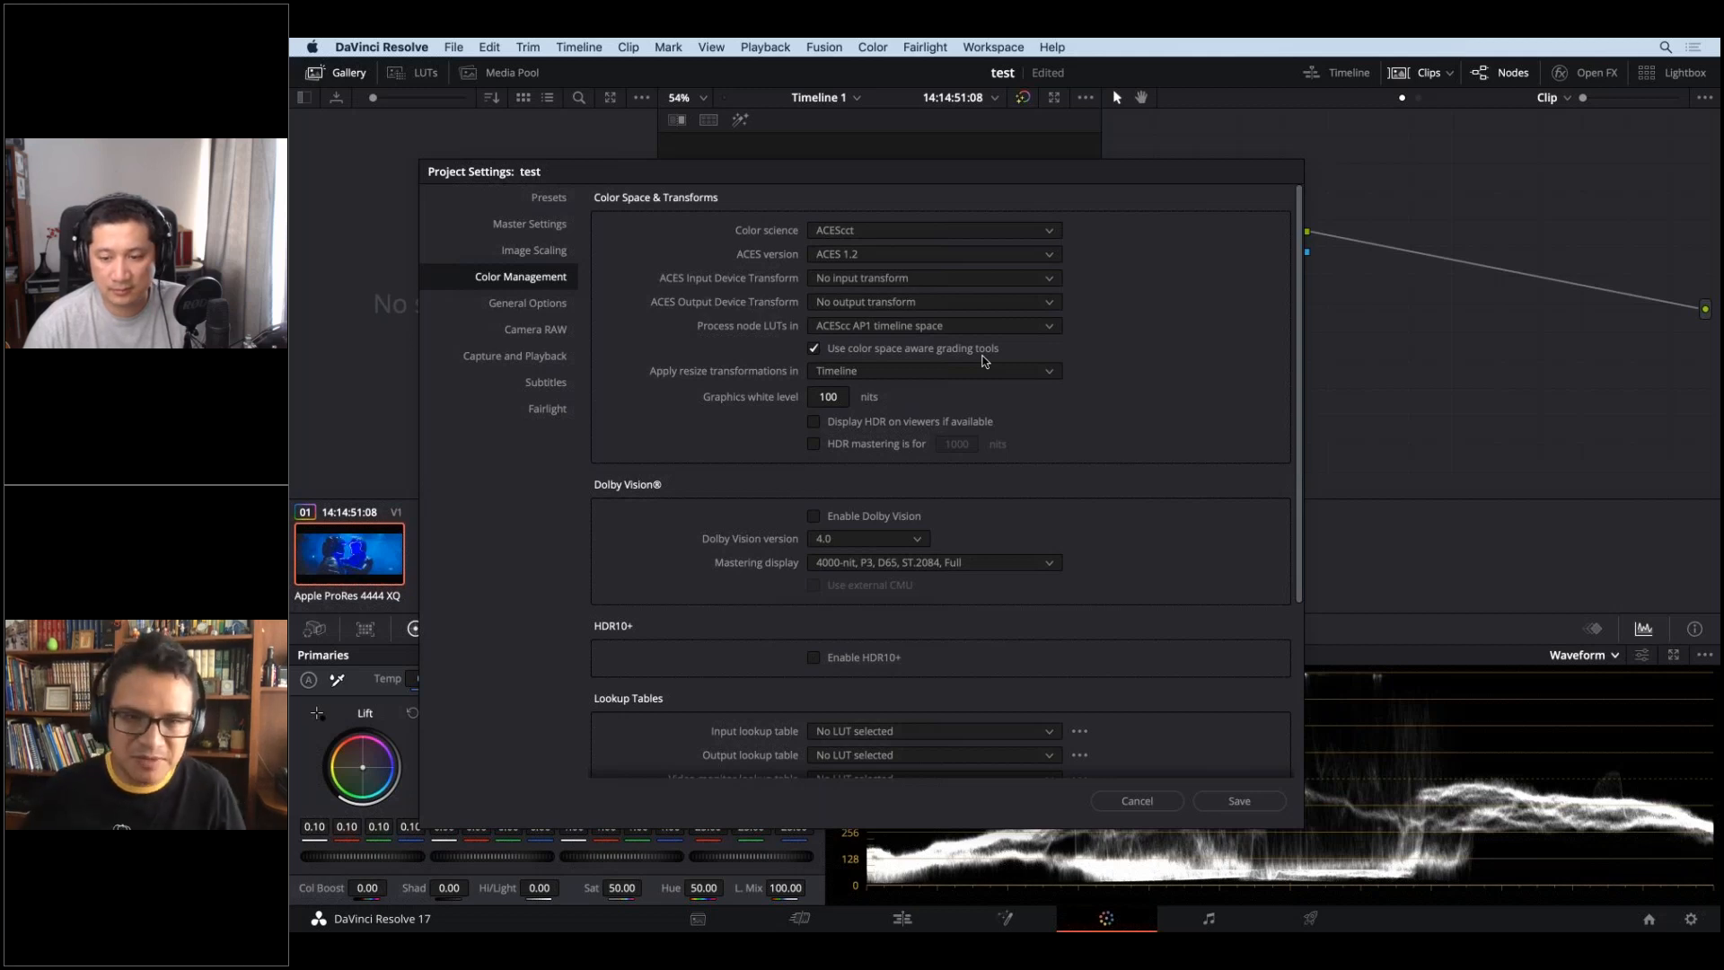
- Switch to PowerPoint, review the Managed Workflow scene-referred diagram on slide 10, and return to DaVinci Resolve
key("super+Tab")
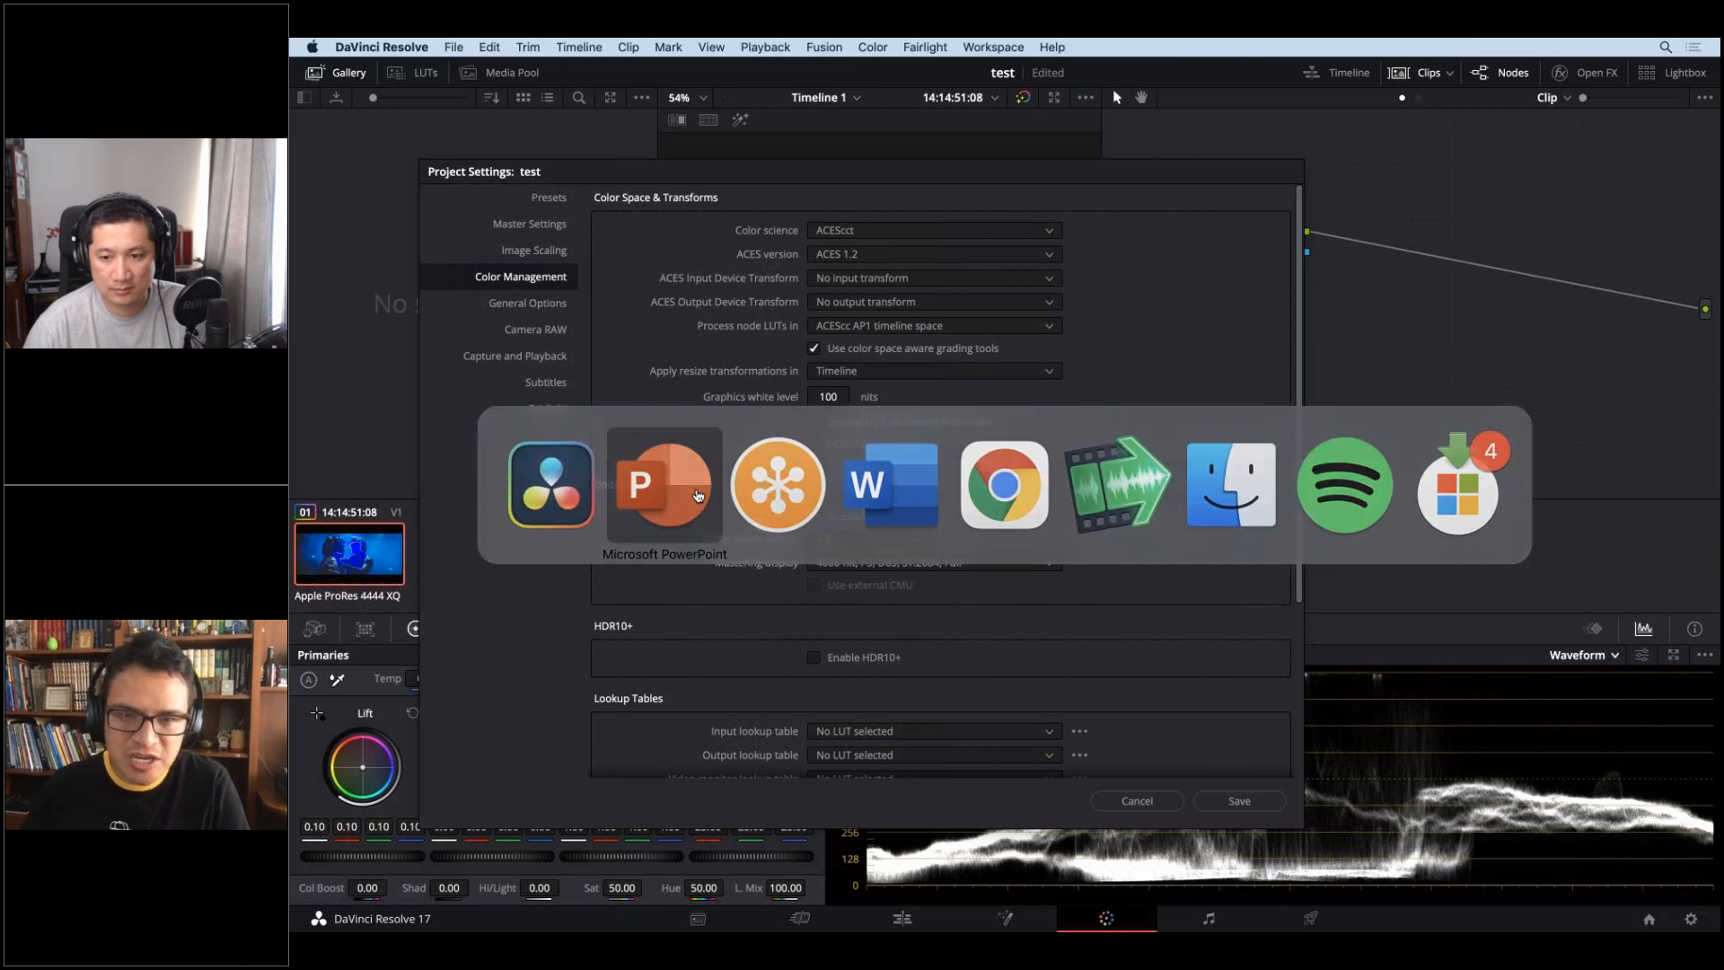
left_click(693, 495)
scroll(386, 619, "up", 10)
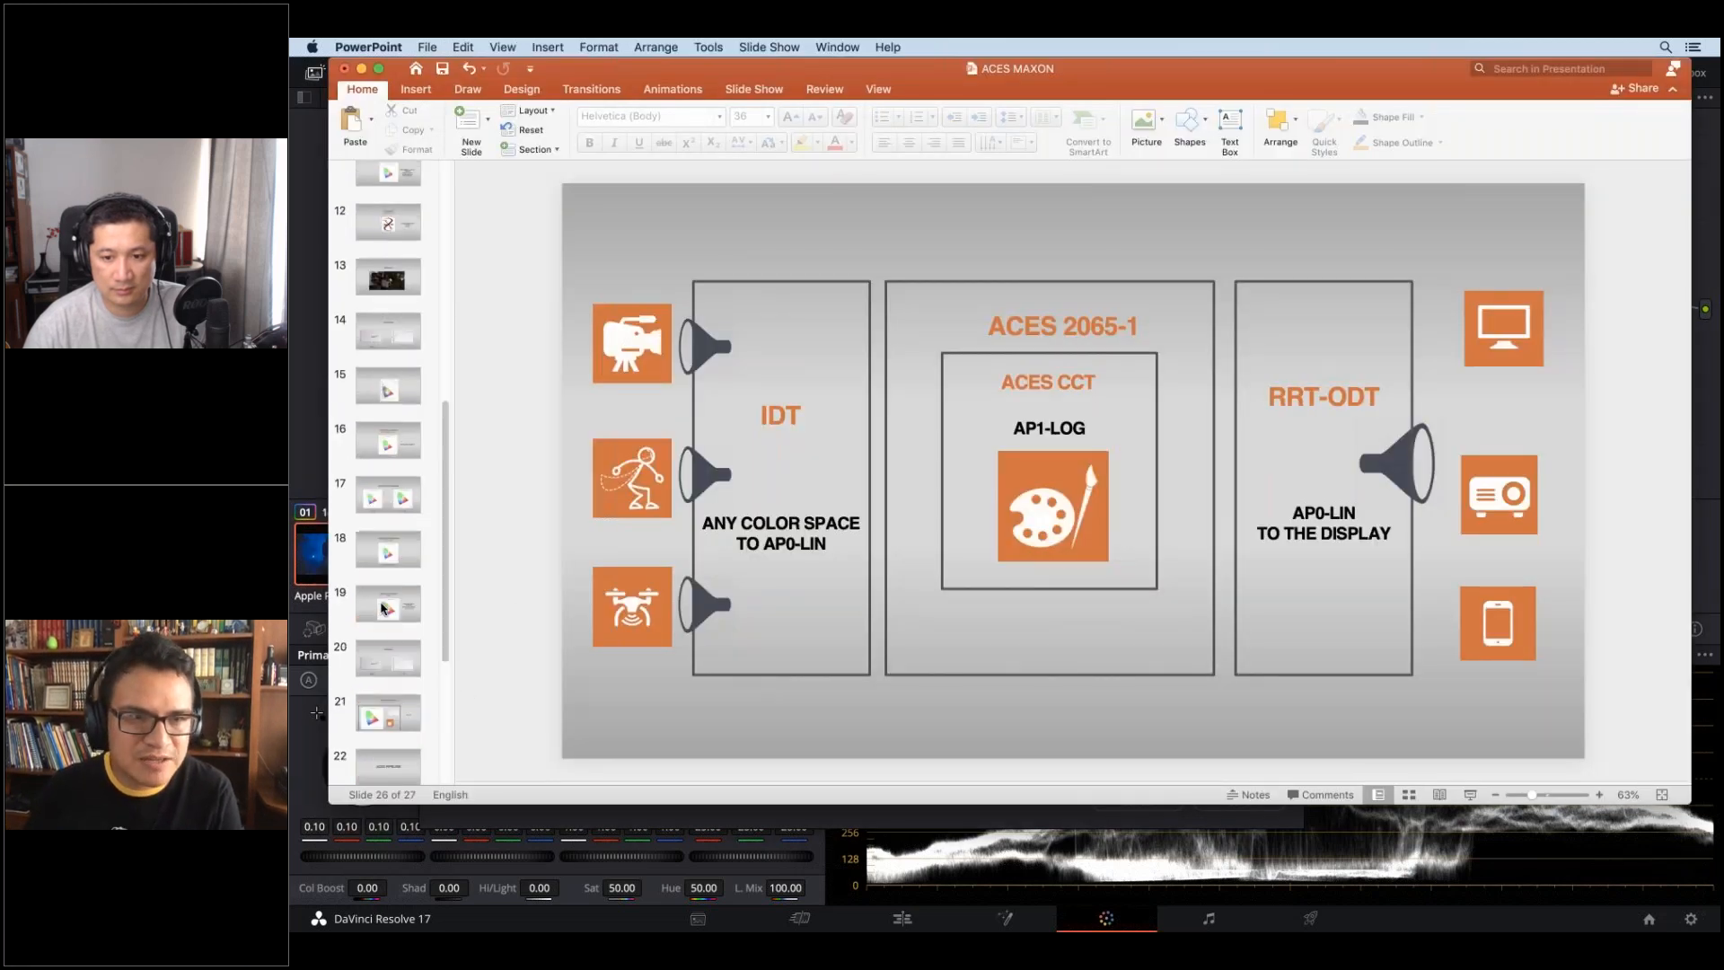
left_click(400, 588)
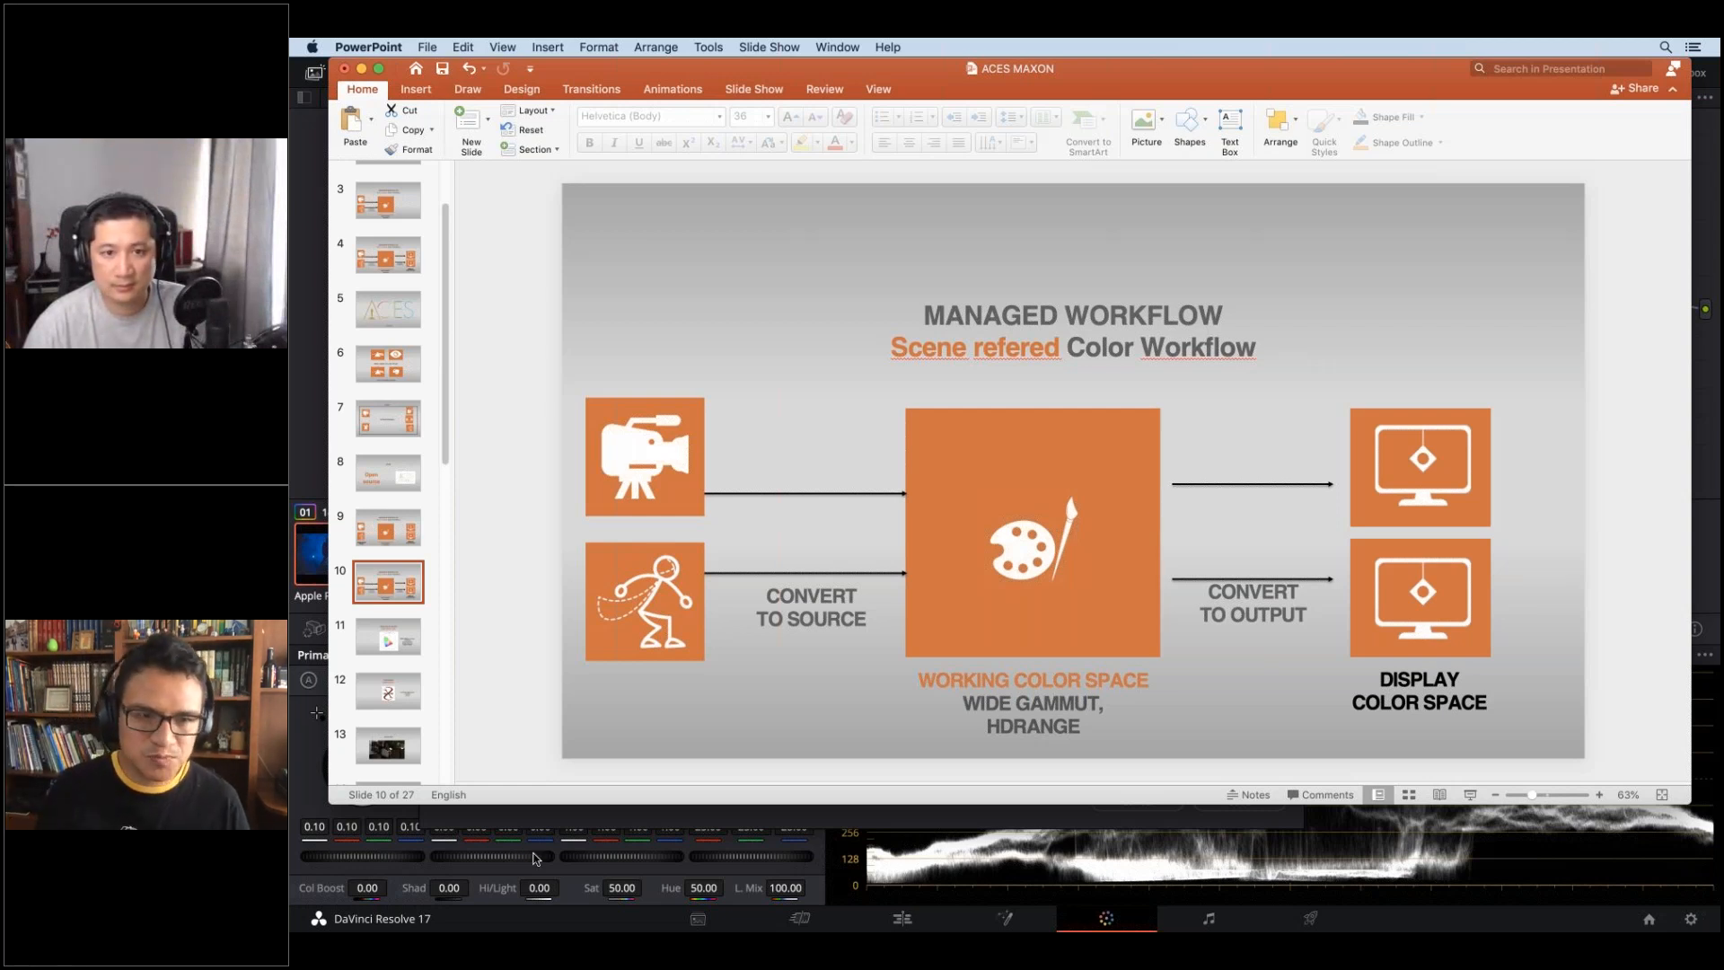
left_click(843, 886)
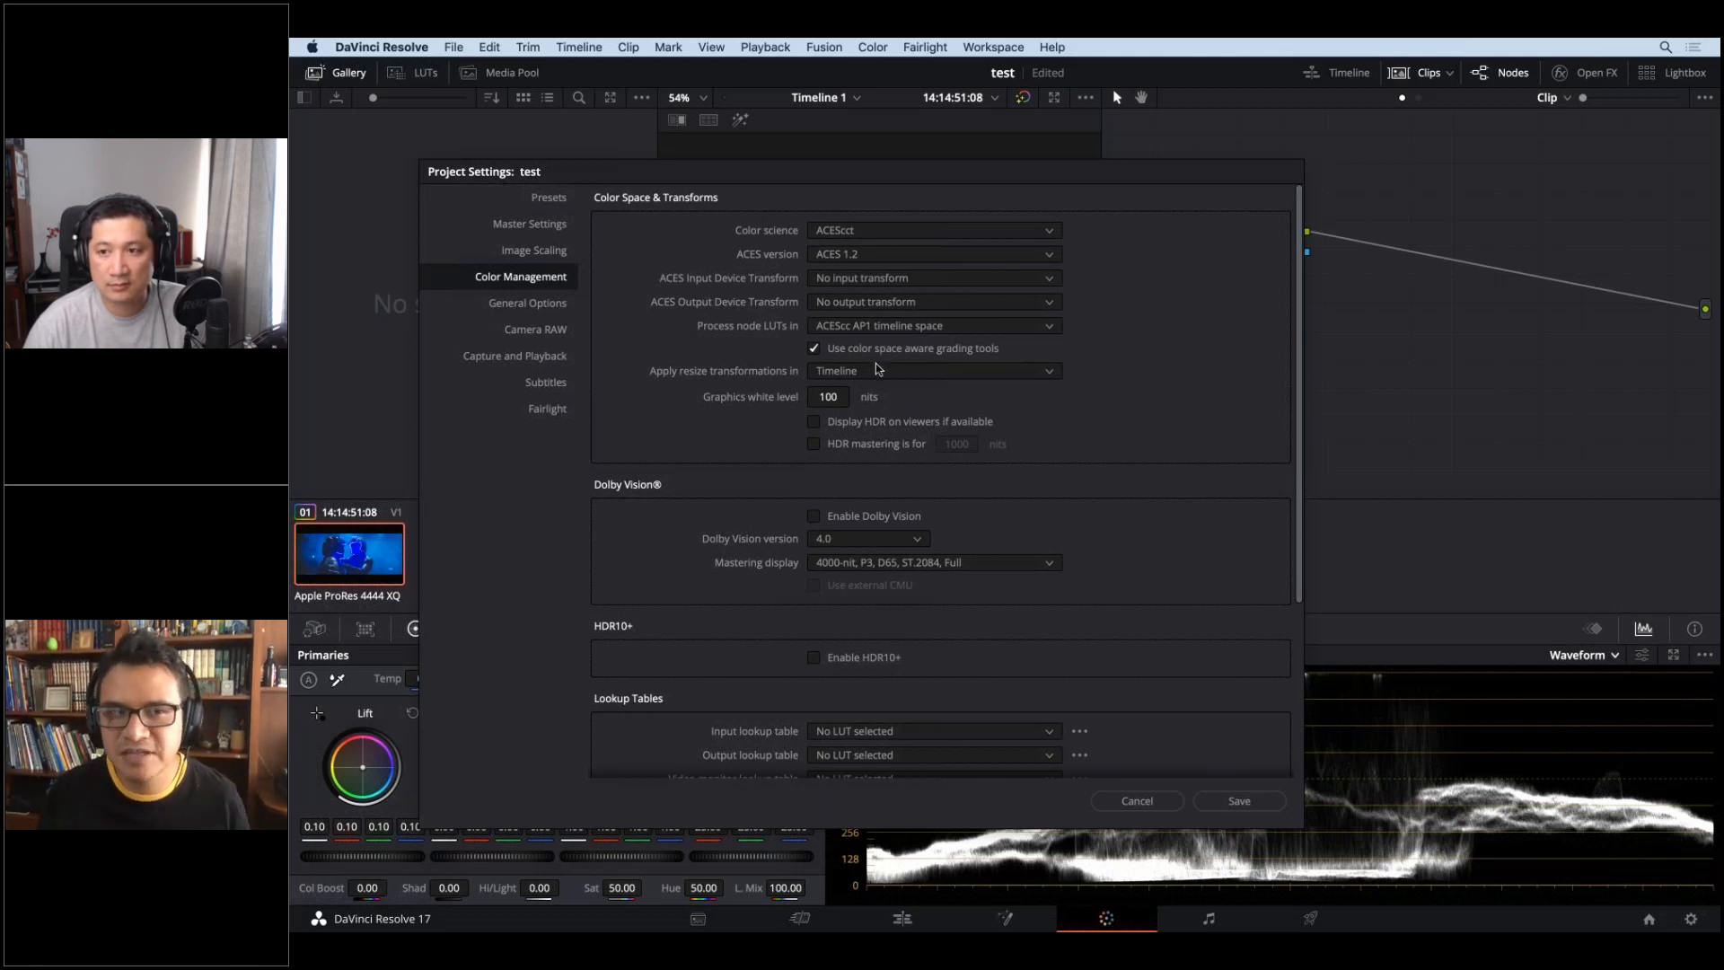
- Set the ACES Output Device Transform to Rec.709 and save the project settings
left_click(903, 307)
scroll(933, 448, "down", 5)
left_click(916, 494)
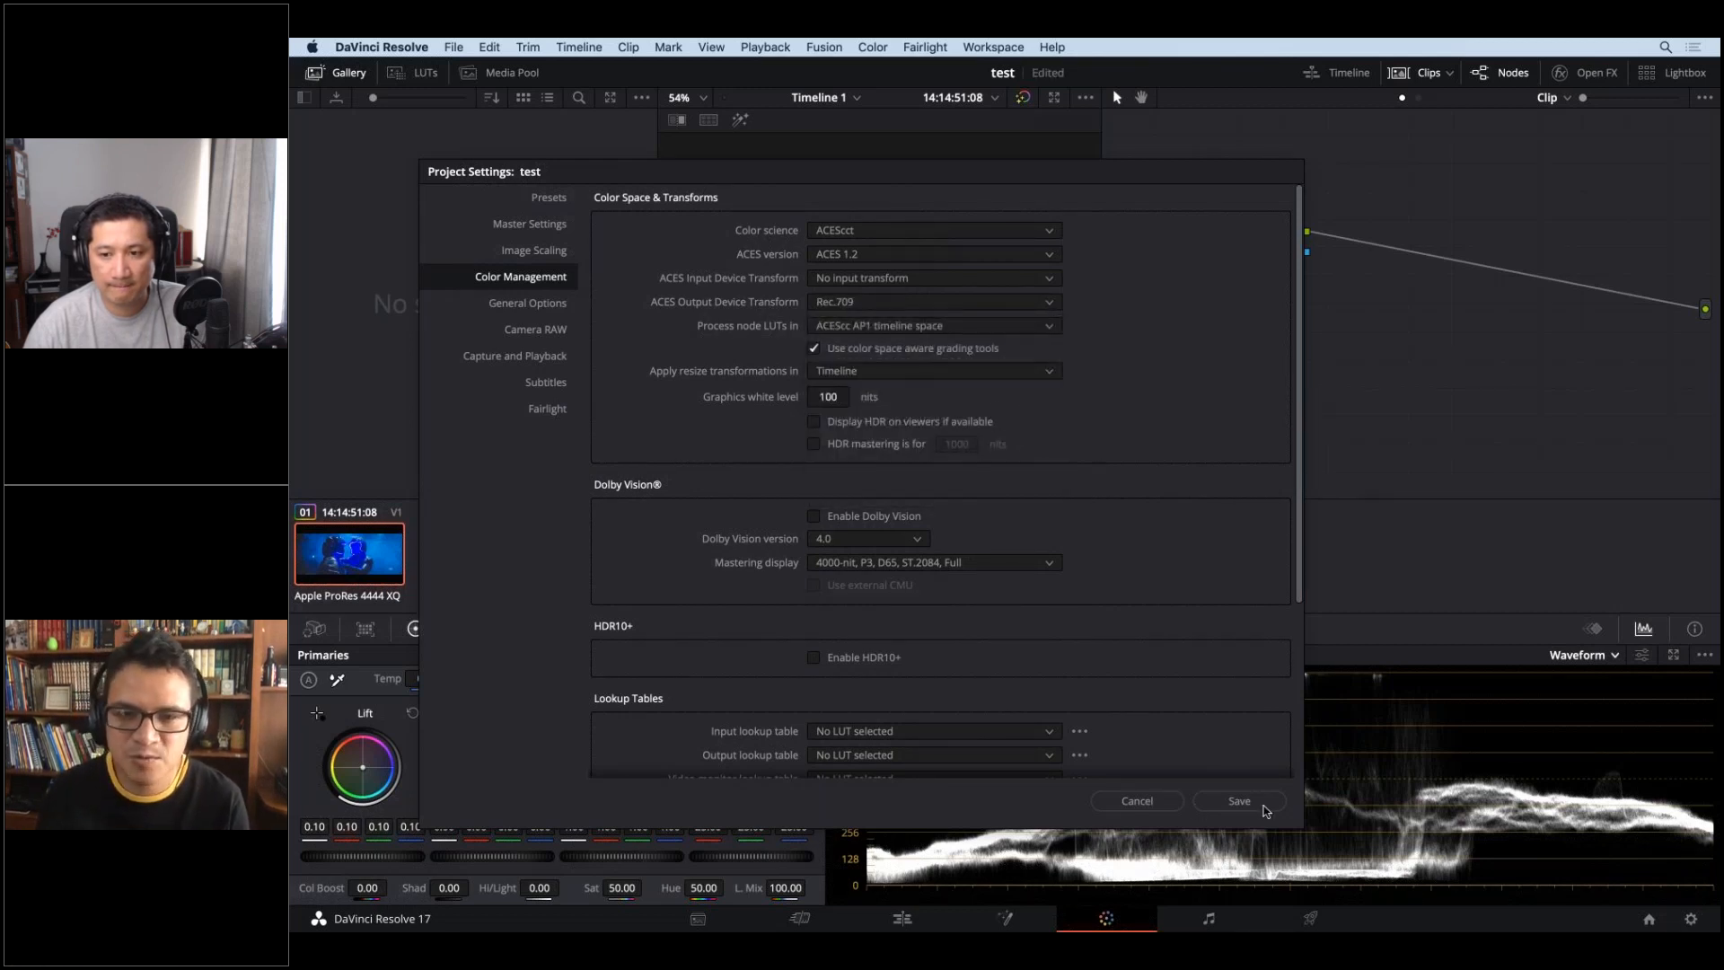
left_click(1264, 805)
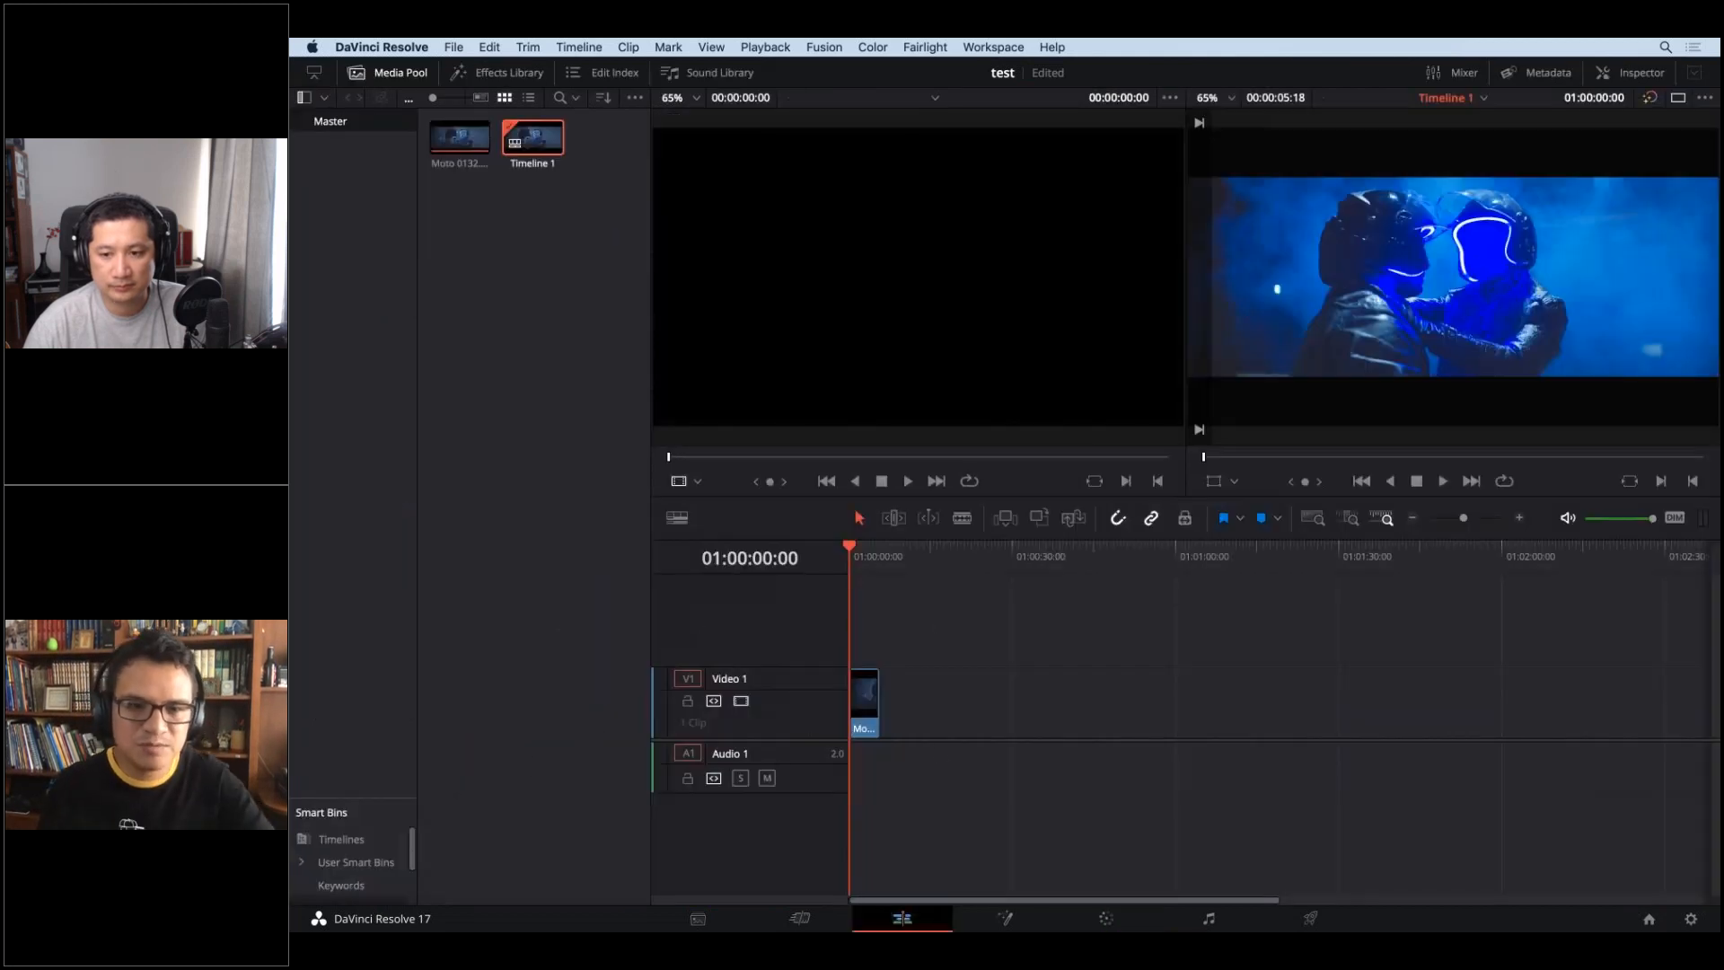
- Remove the existing clip from Timeline 1 and place the Moto 0132 clip at the timeline's start again
left_click_drag(945, 747, 868, 679)
key("Delete")
left_click_drag(458, 144, 862, 723)
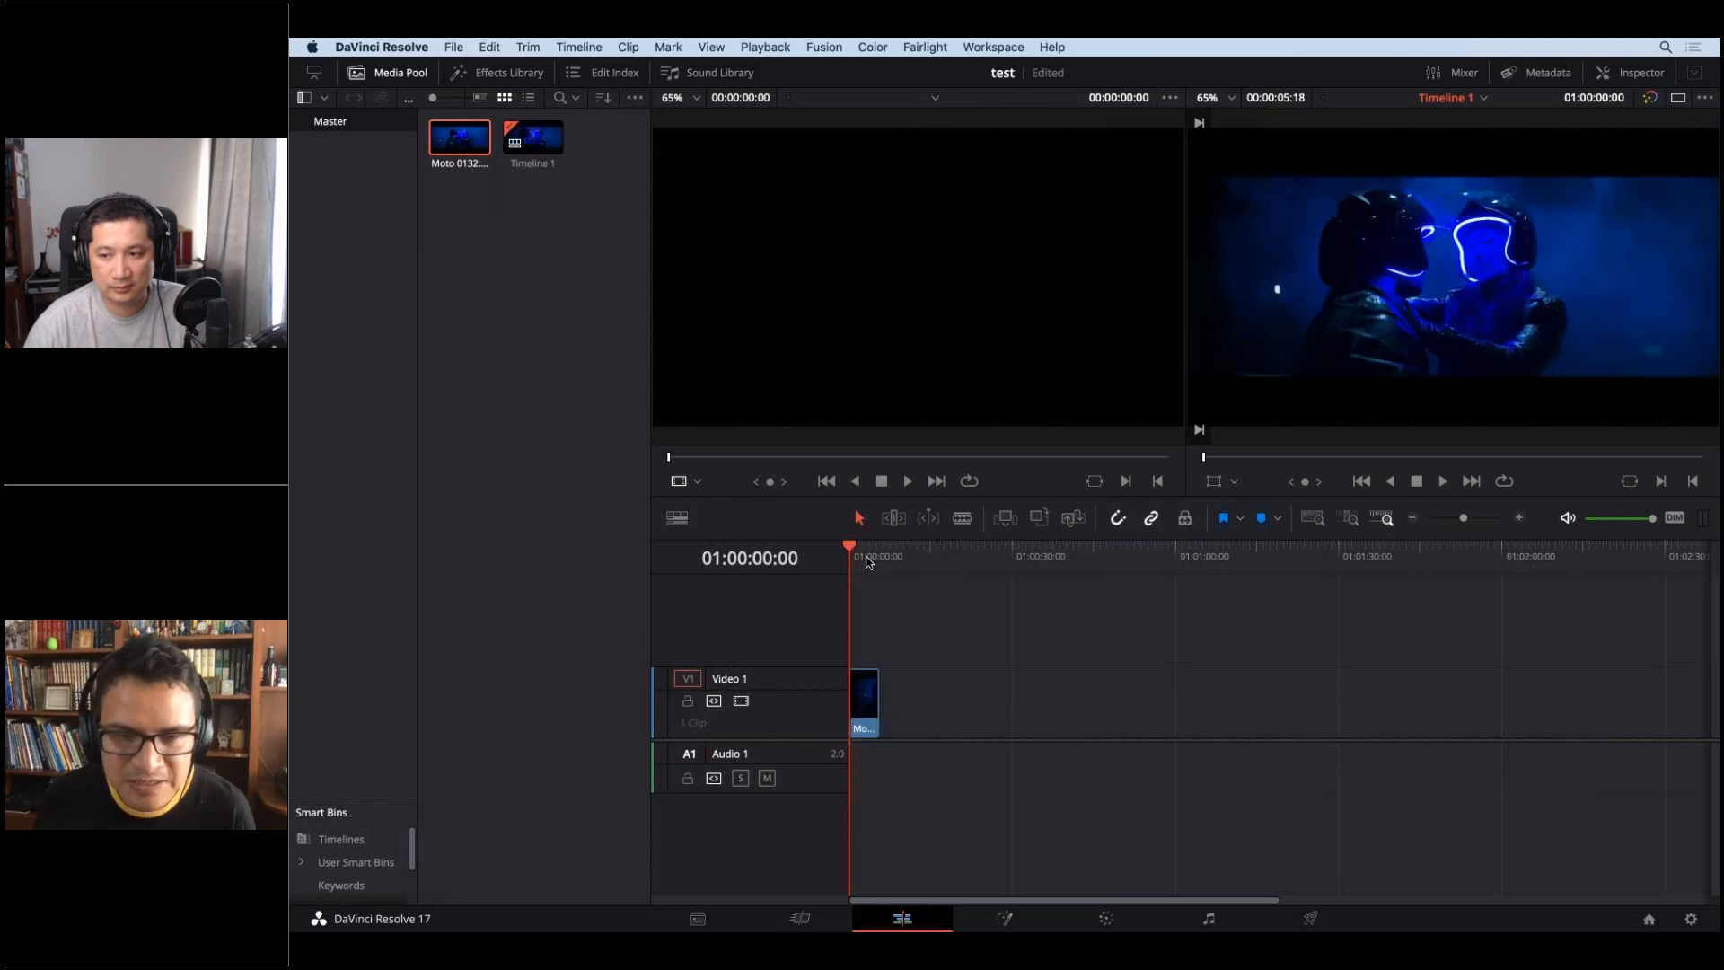
- Delete both the Moto 0132 clip and Timeline 1 from the media pool
left_click(878, 557)
left_click_drag(536, 174, 455, 131)
key("Delete")
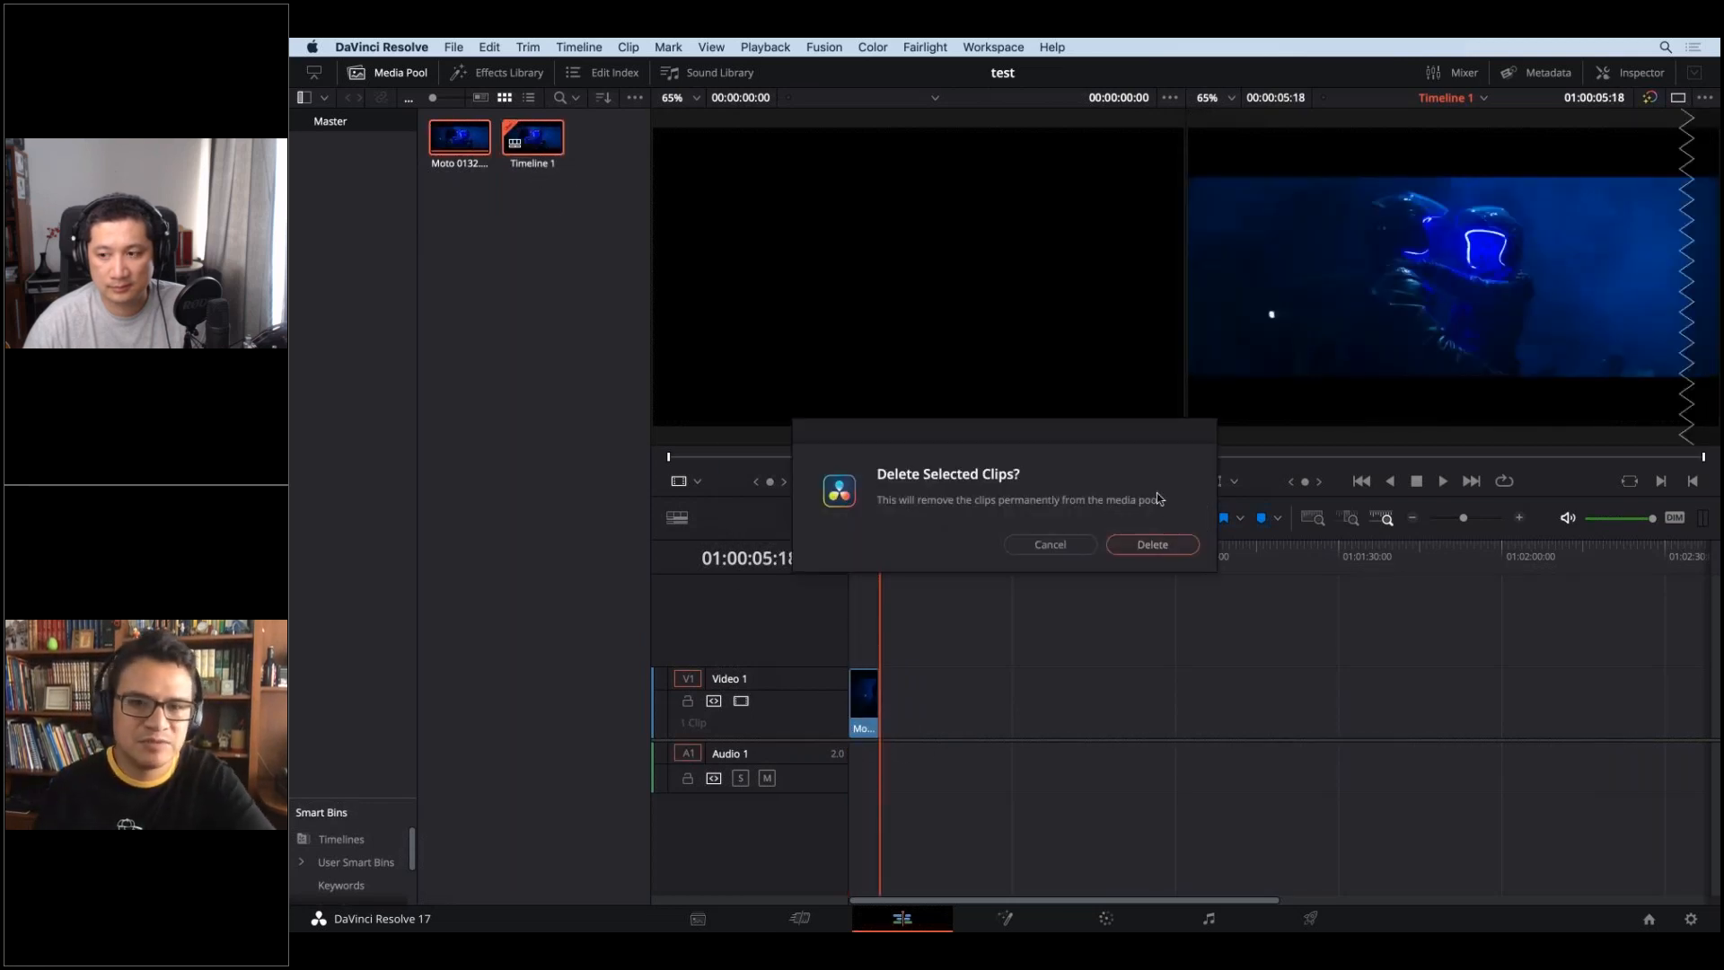
left_click(1153, 544)
- Import Moto 0132.mov from the BLUE HIGHTLIGHT folder on the Media page and load it in the viewer
left_click(697, 918)
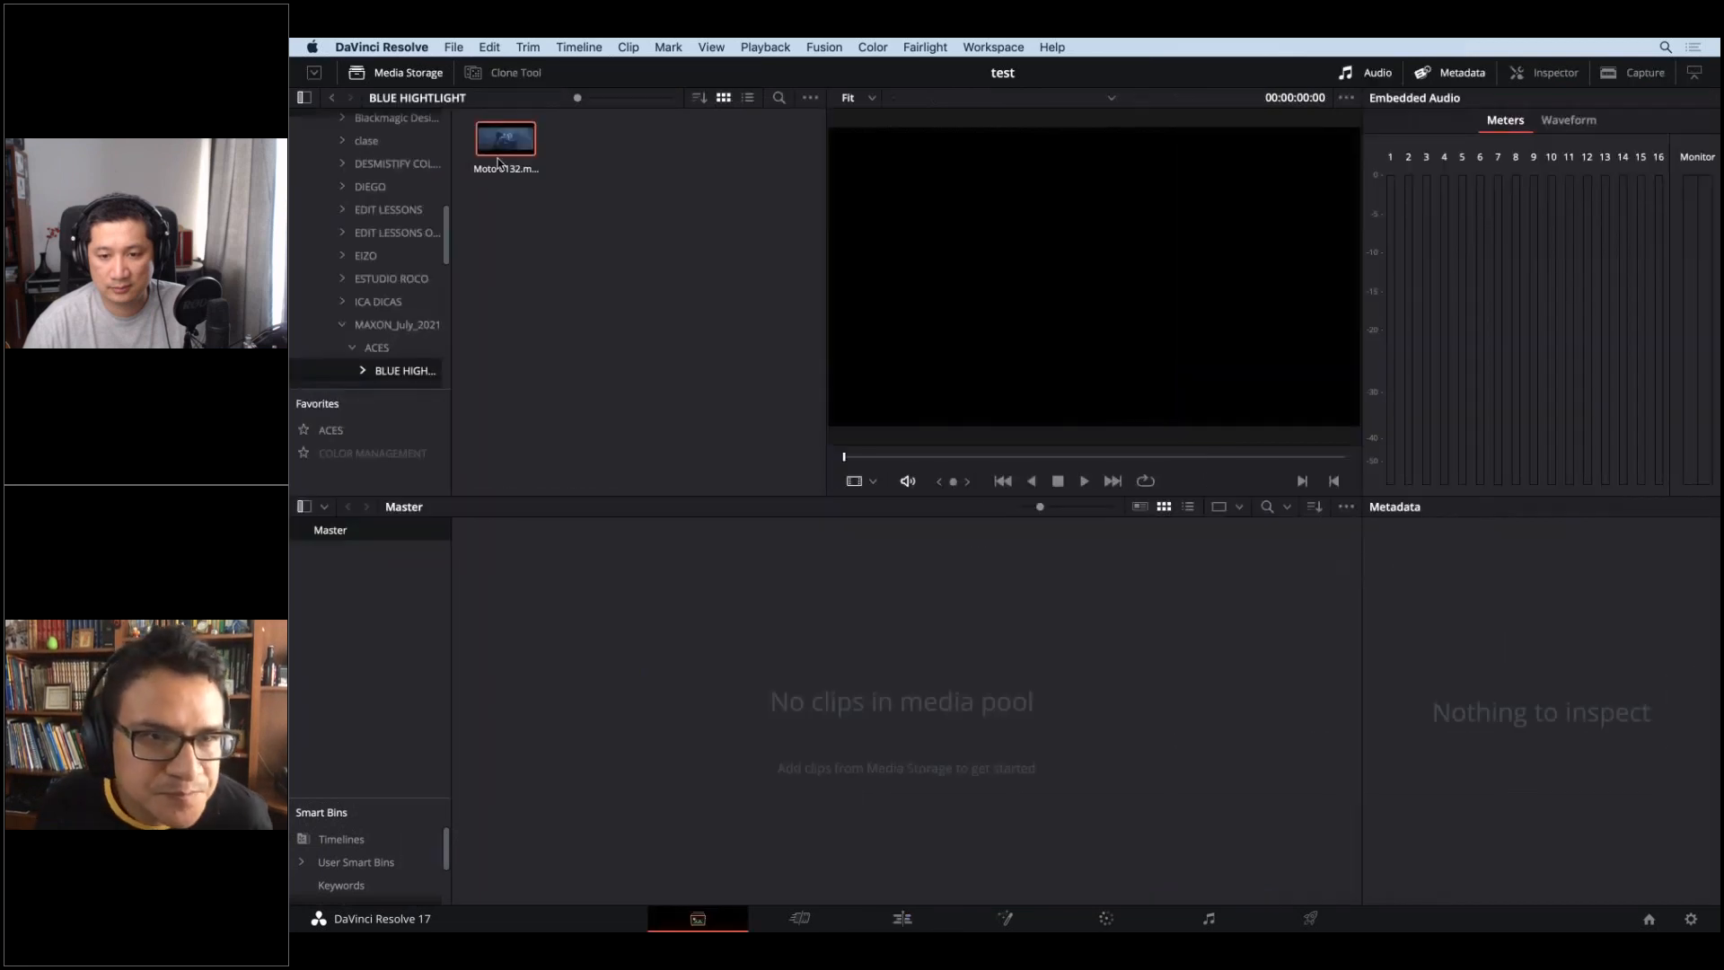
left_click_drag(506, 139, 657, 656)
left_click(555, 563)
left_click(586, 585)
left_click(537, 567)
left_click(527, 567)
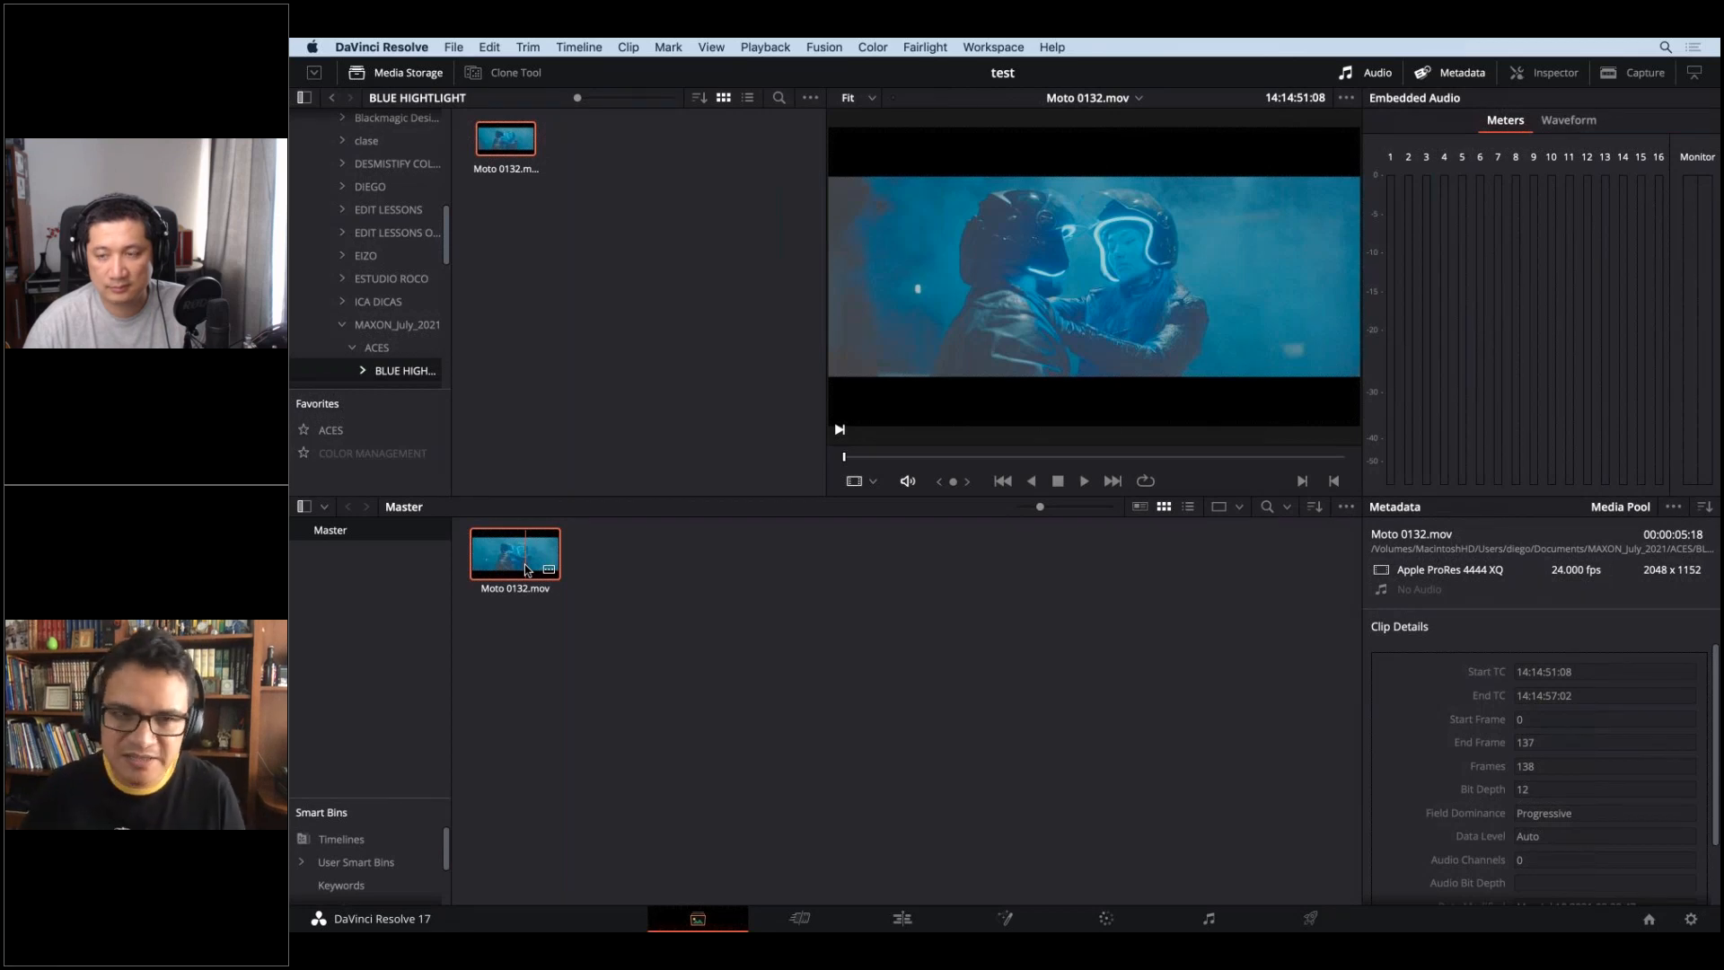
- Switch to PowerPoint, review the IDT diagram on slide 23, and return to DaVinci Resolve
key("super+Tab")
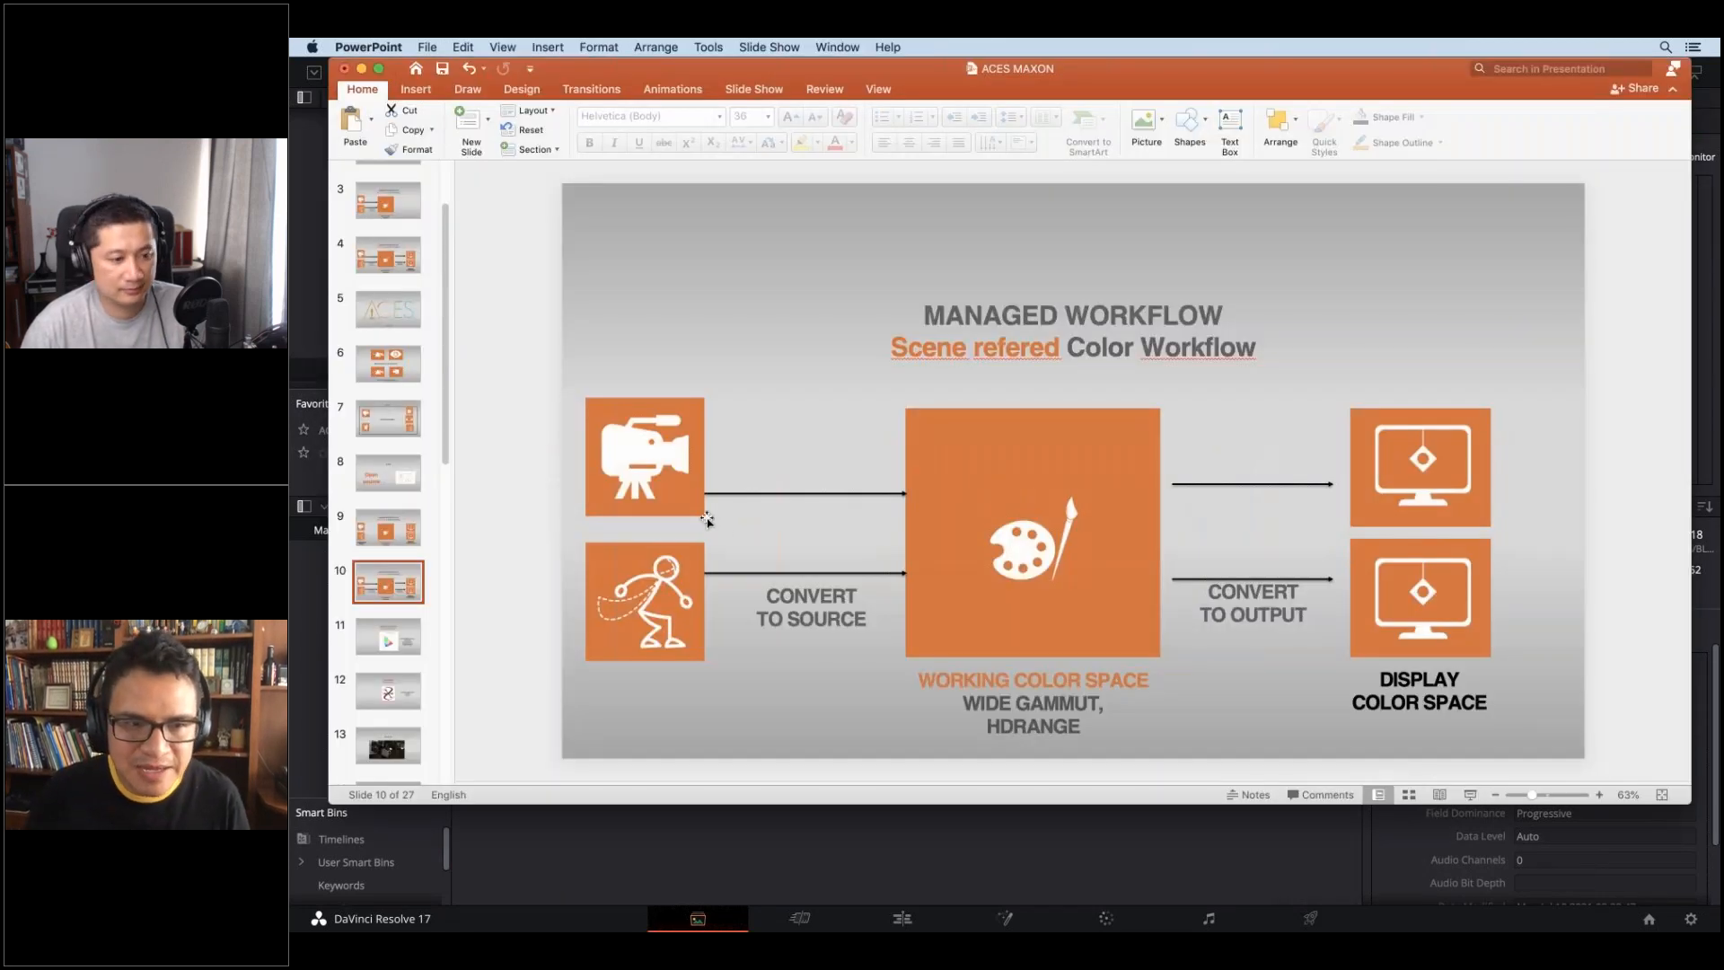
scroll(368, 505, "down", 10)
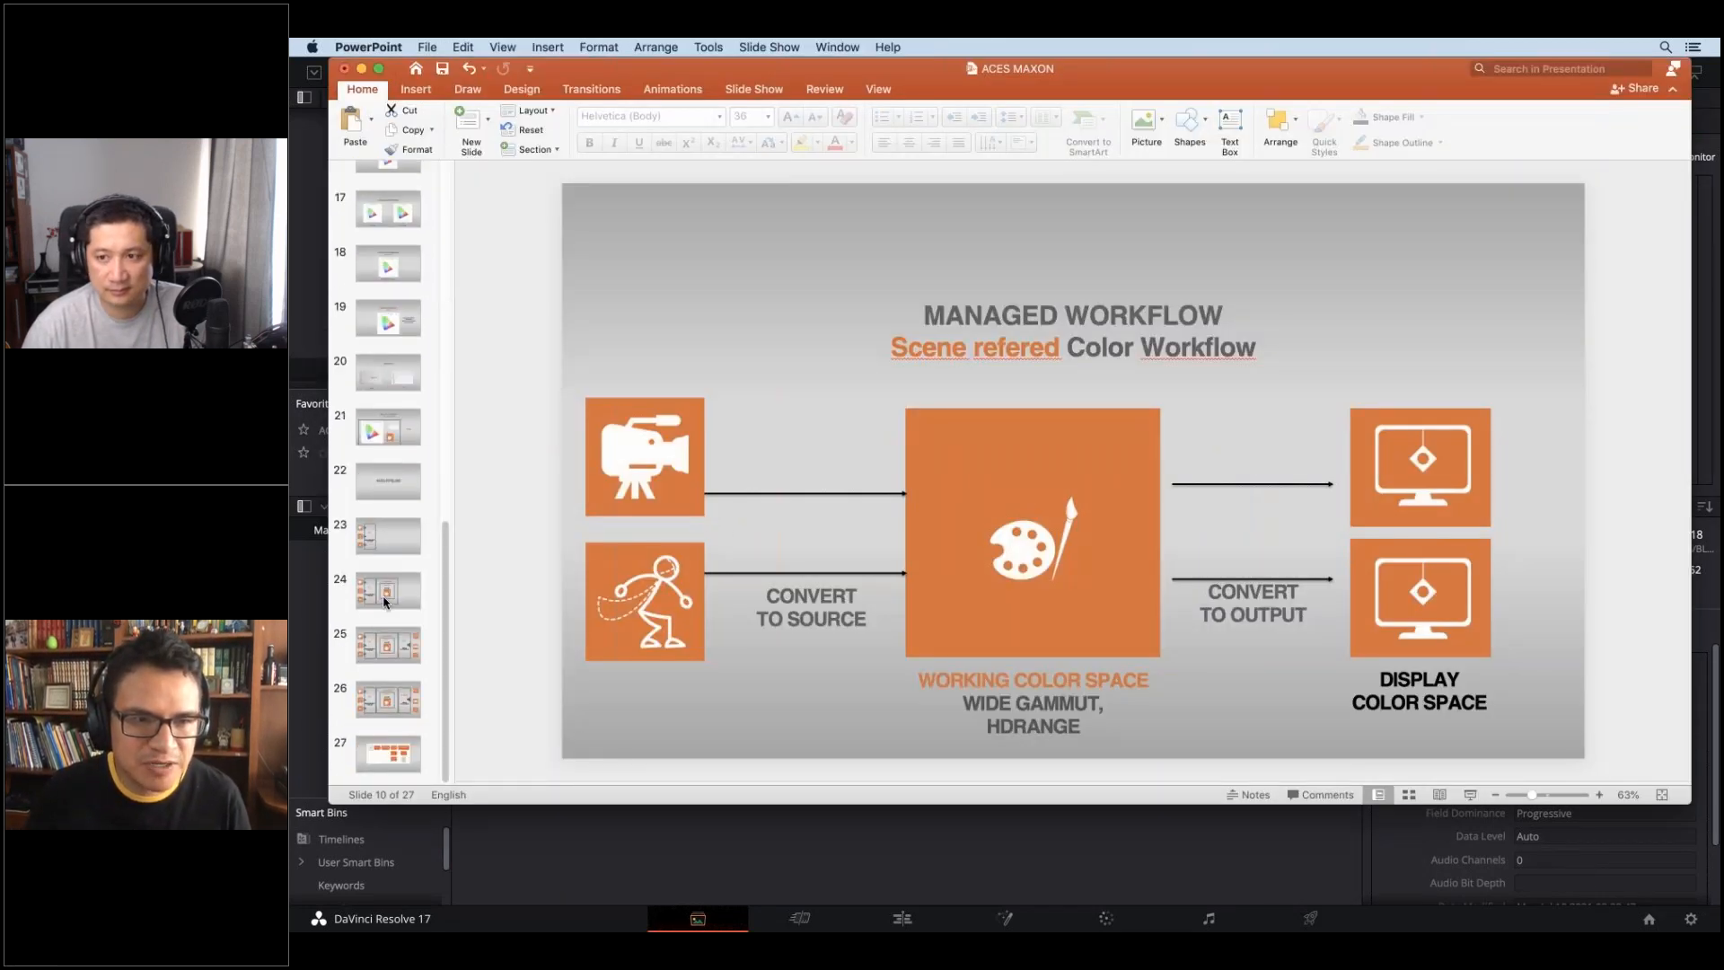
left_click(384, 553)
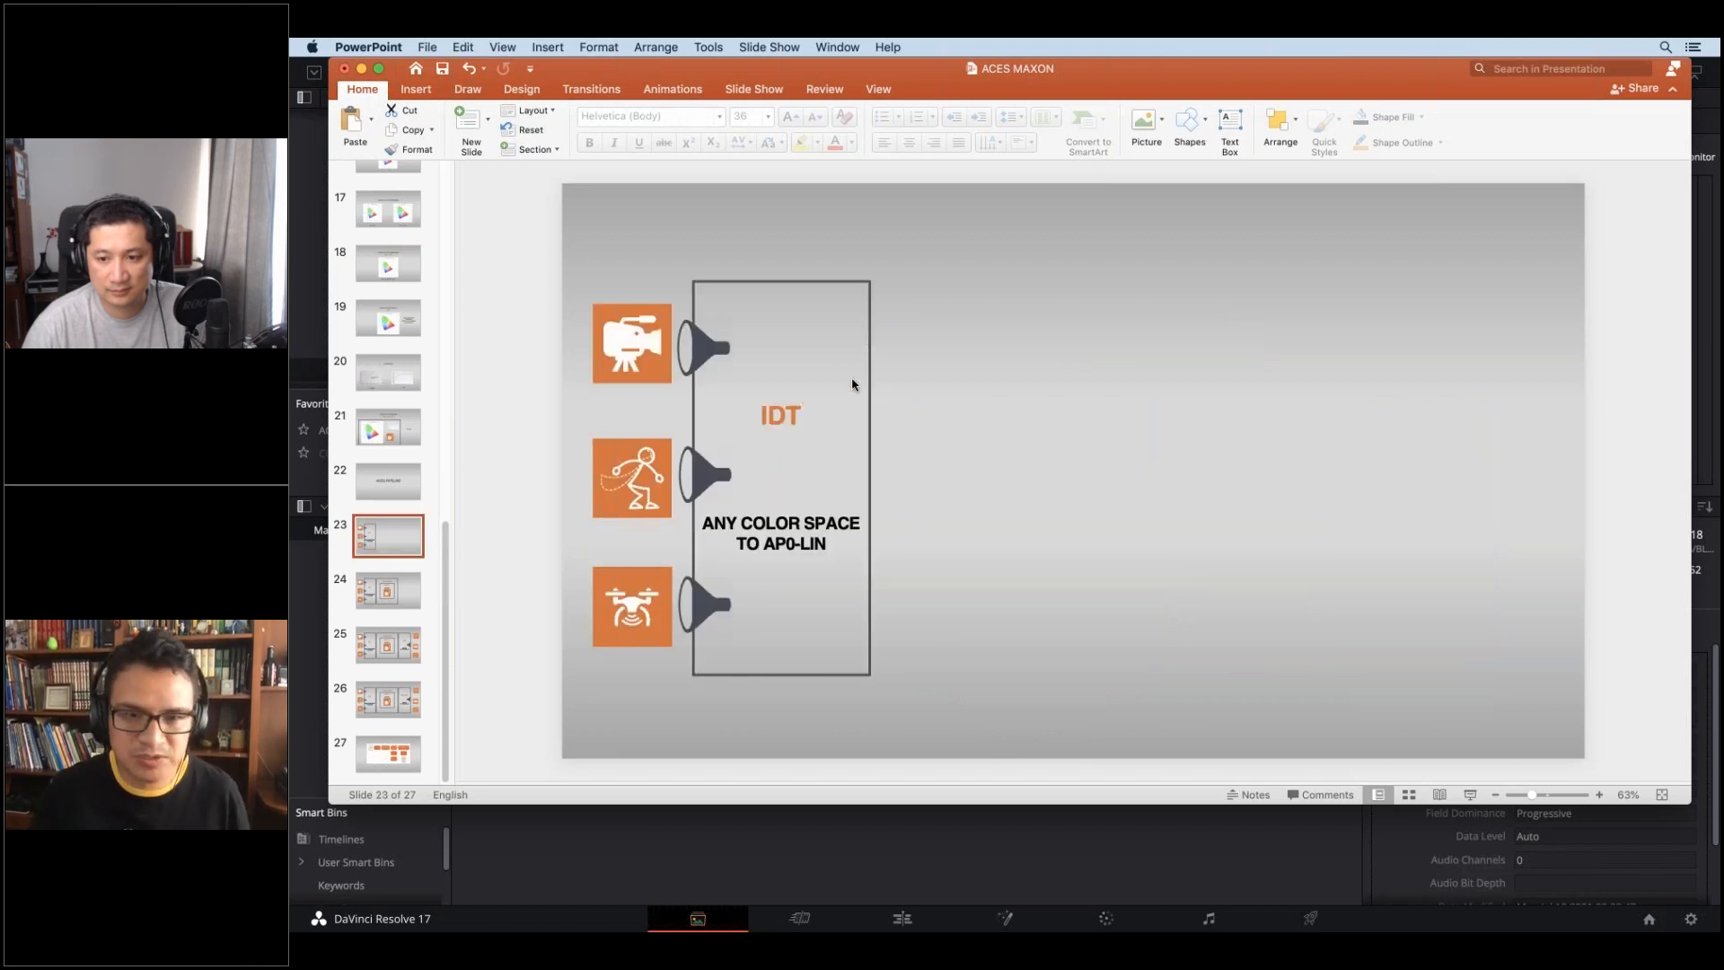
left_click(957, 856)
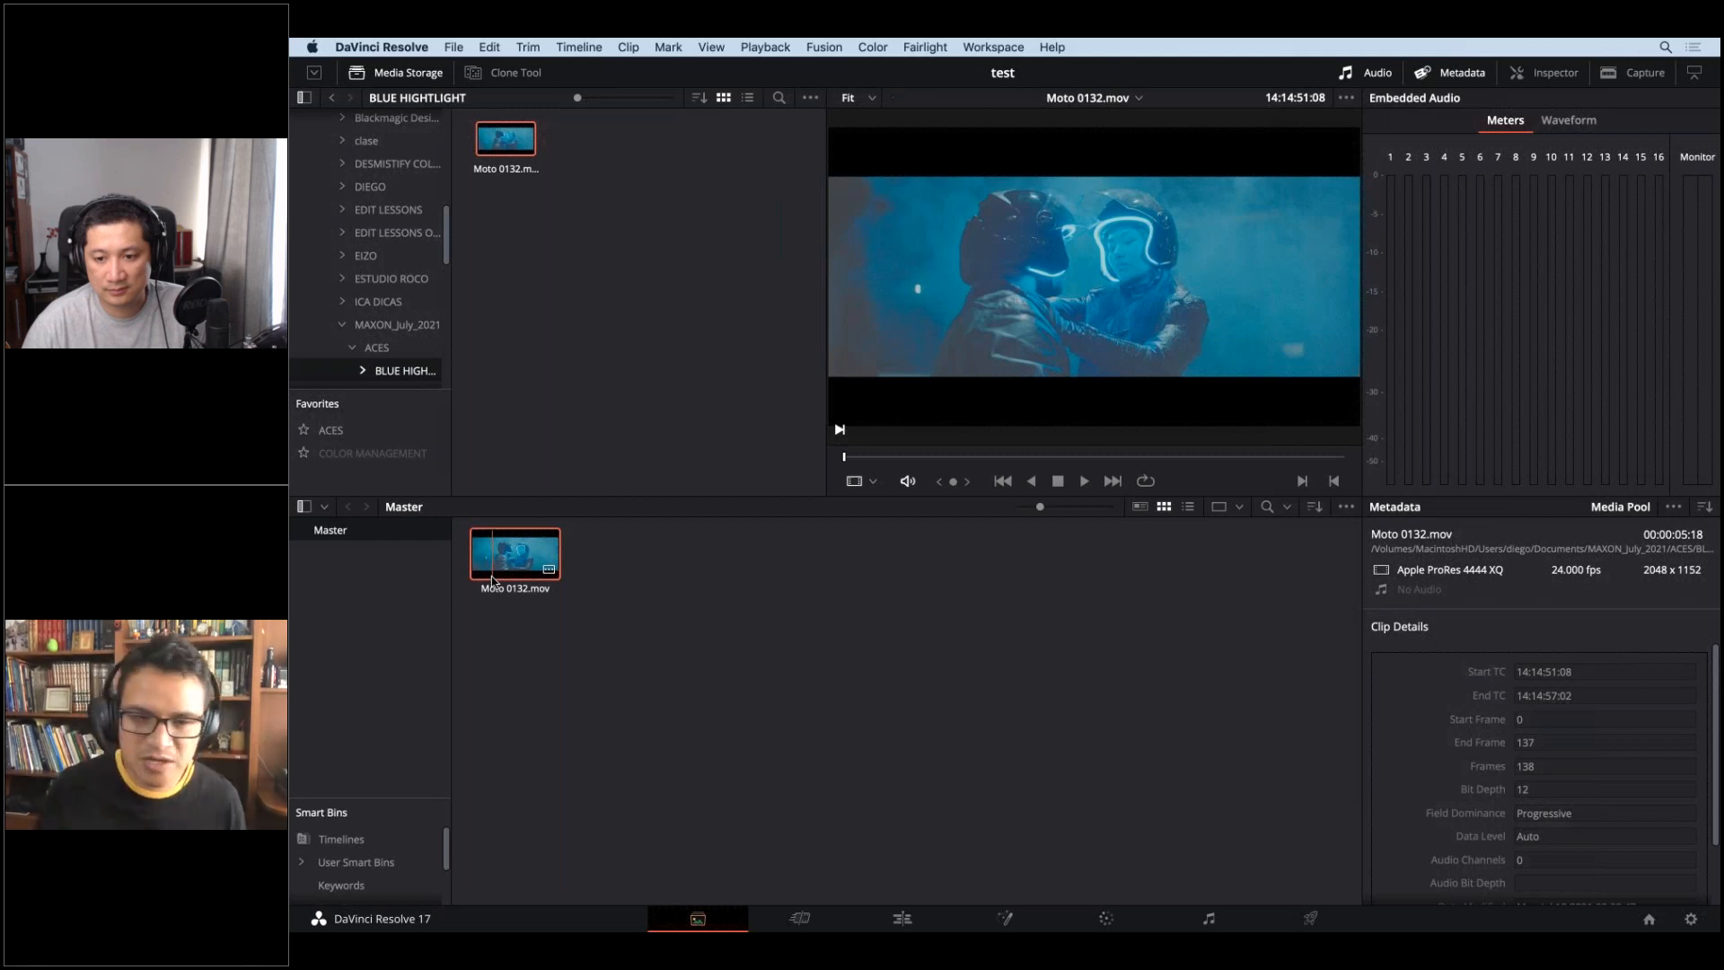
- Check the project-level ACES Input Device Transform list in the project settings and close them without changes
left_click(1690, 920)
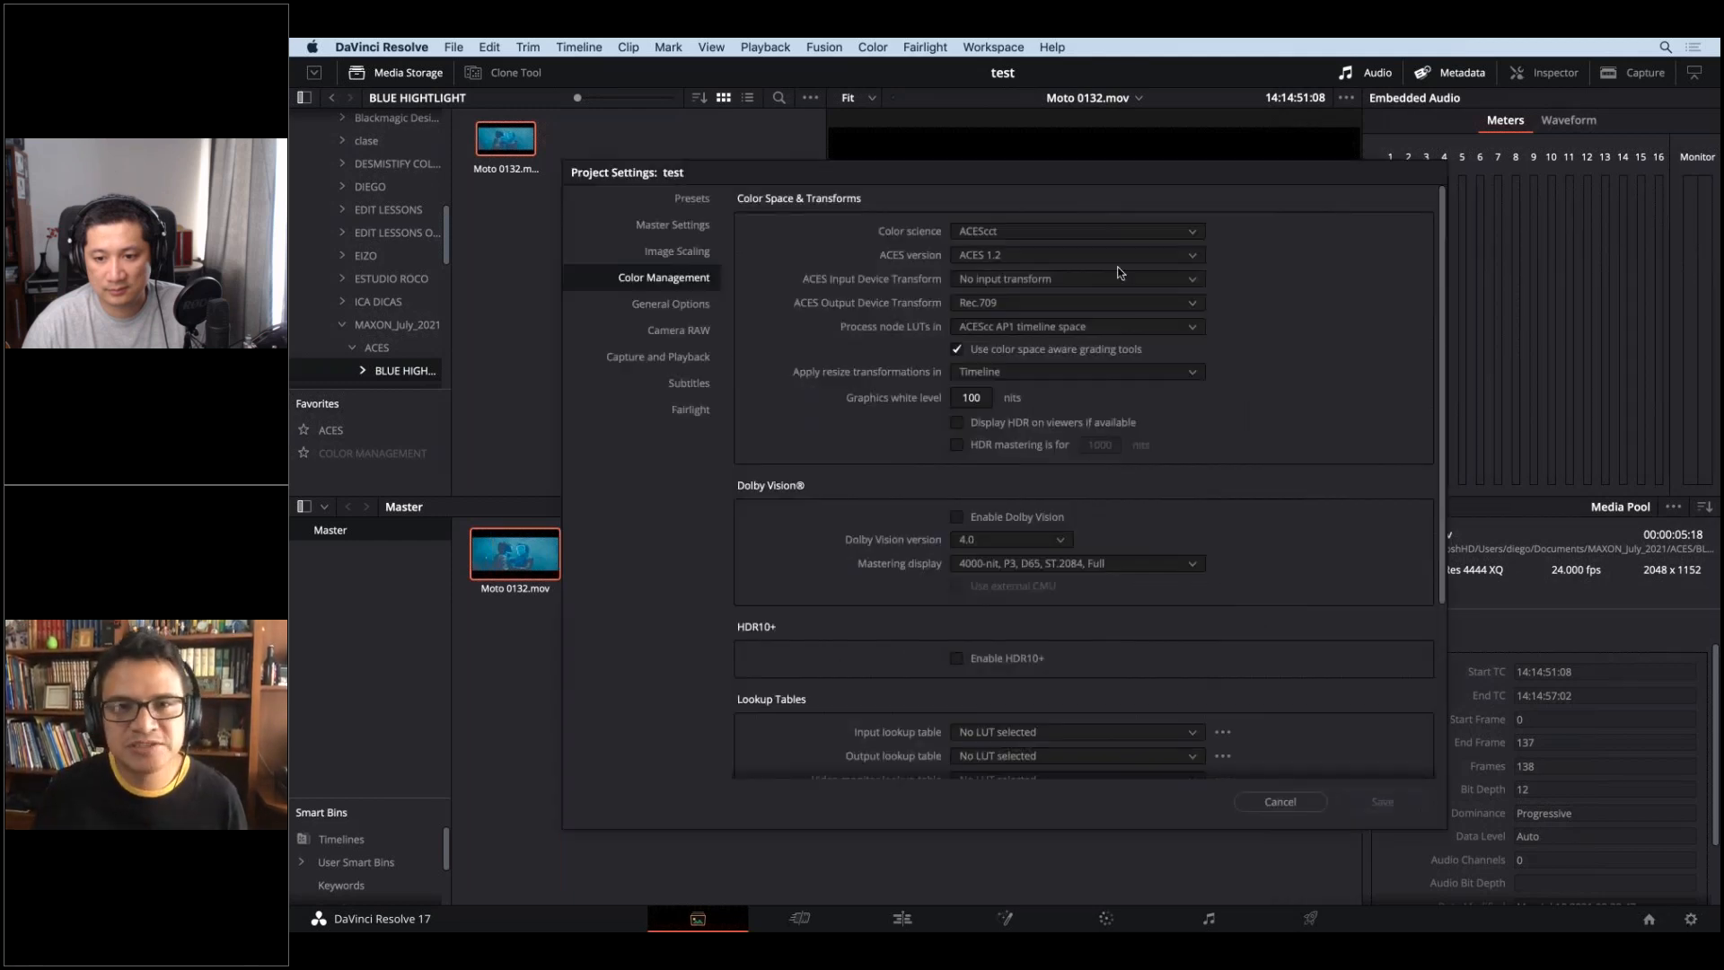
left_click(1022, 279)
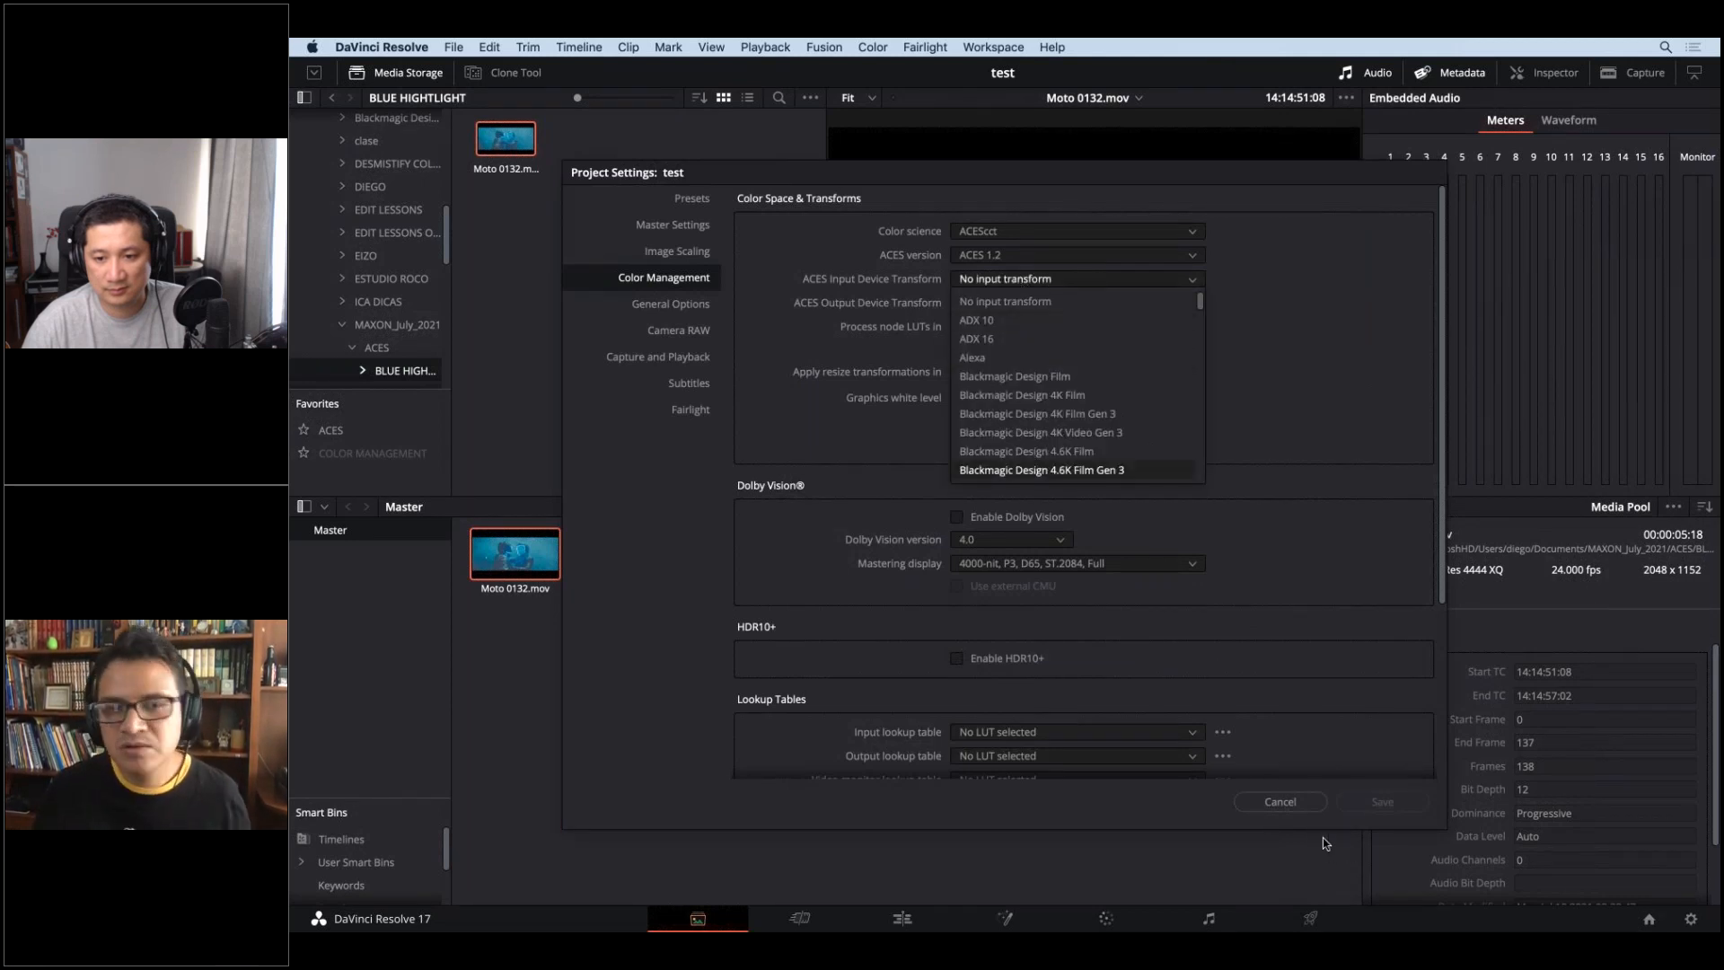
left_click(1296, 811)
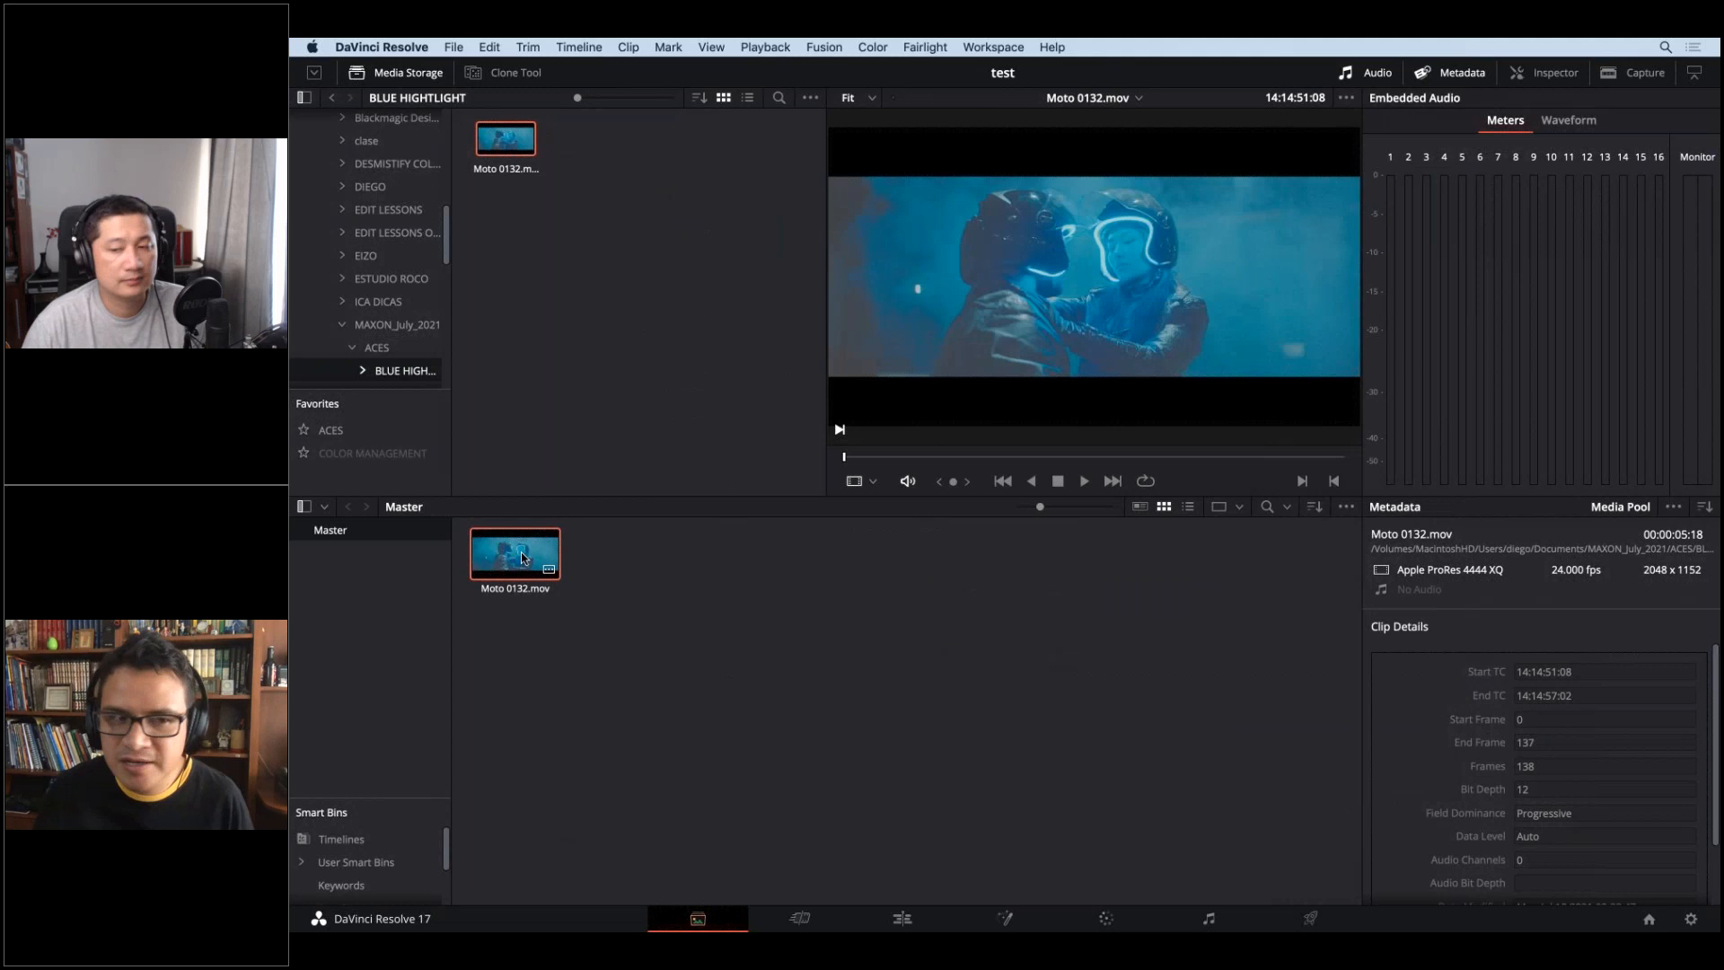
- Assign the Alexa ACES Input Transform to the Moto 0132.mov clip in the media pool
right_click(514, 562)
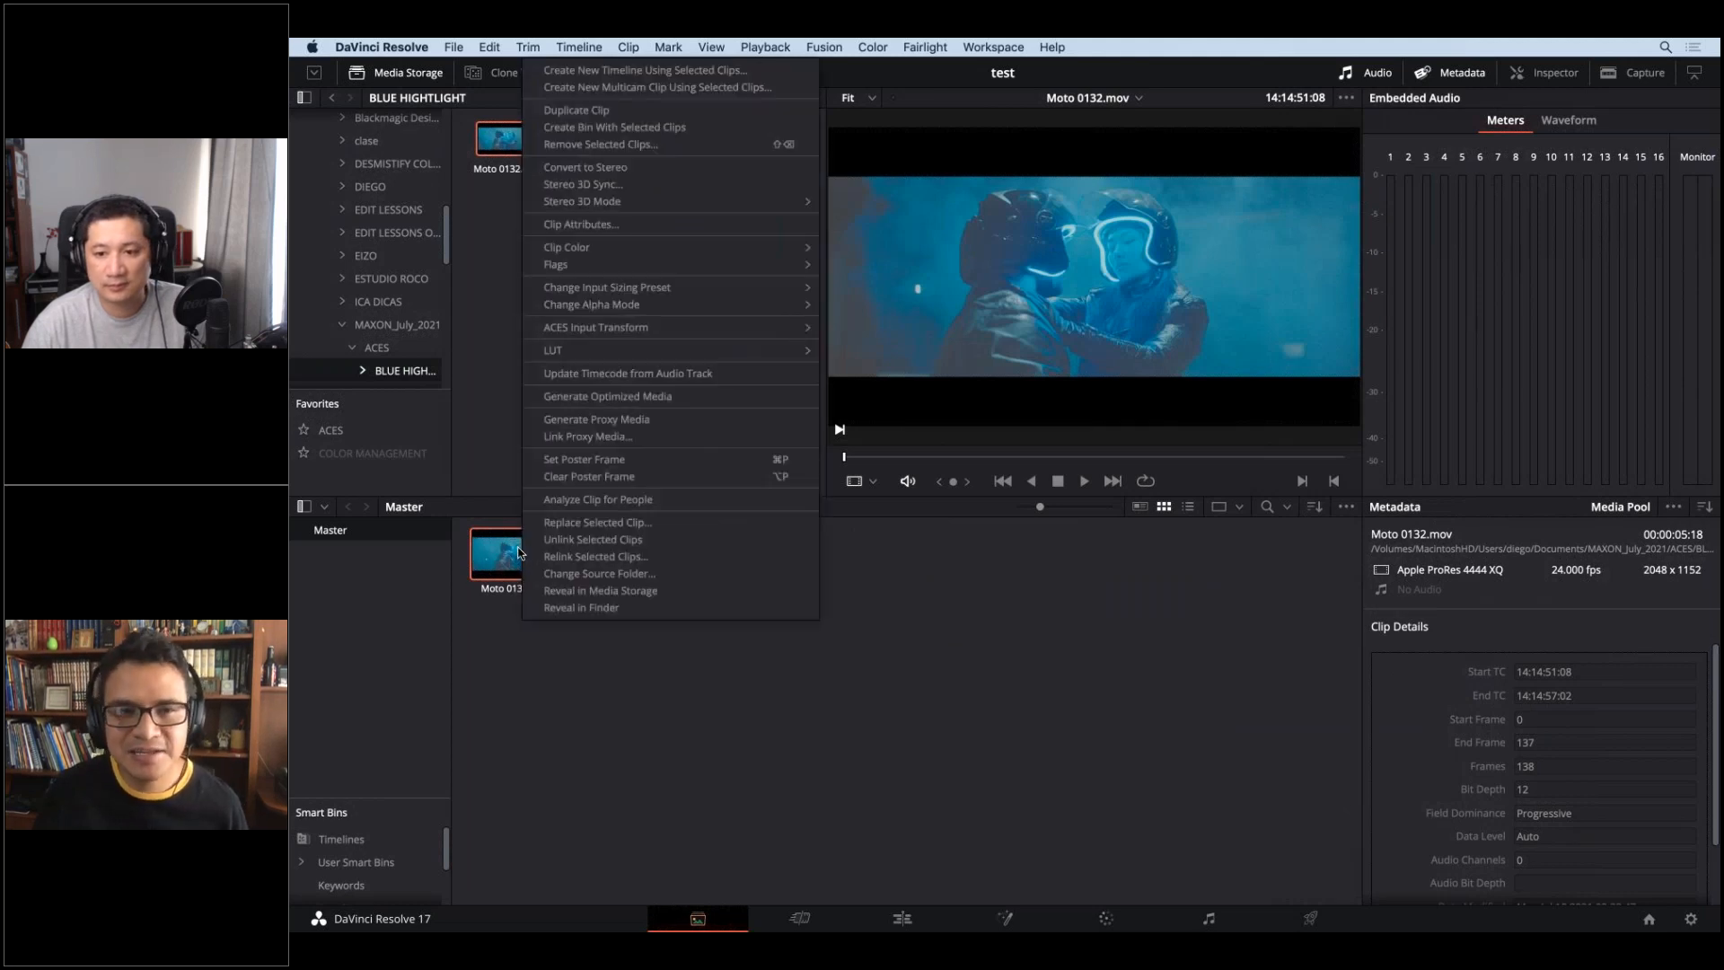
mouse_move(693, 327)
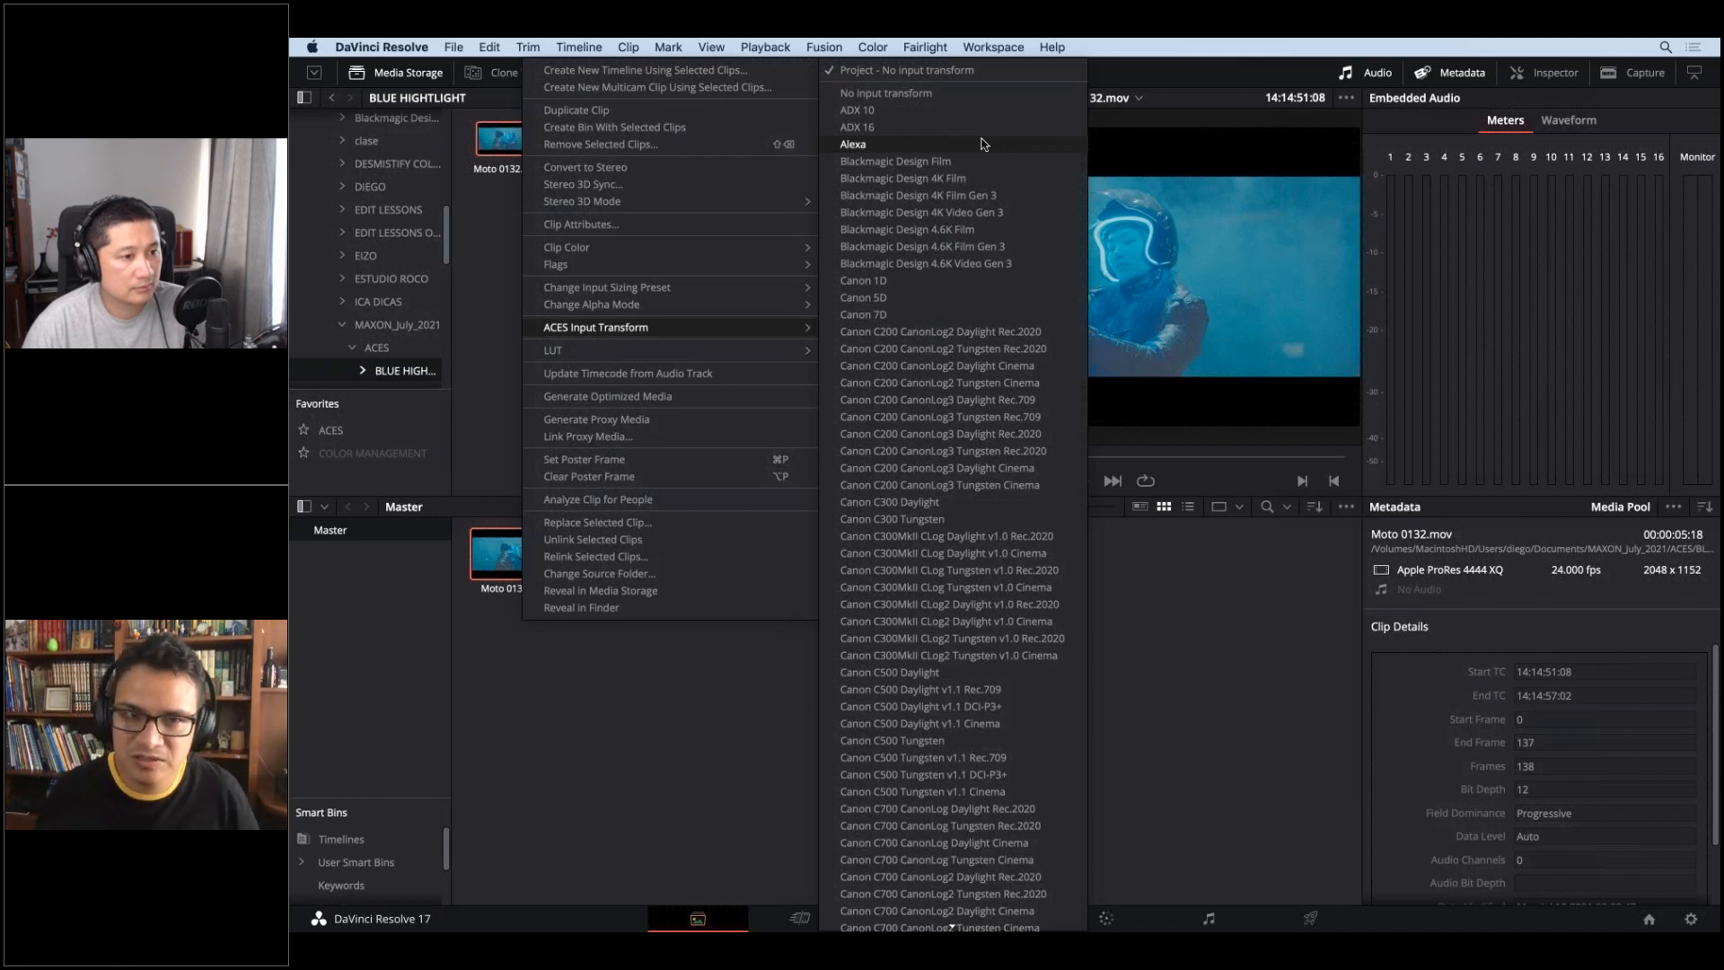
left_click(903, 148)
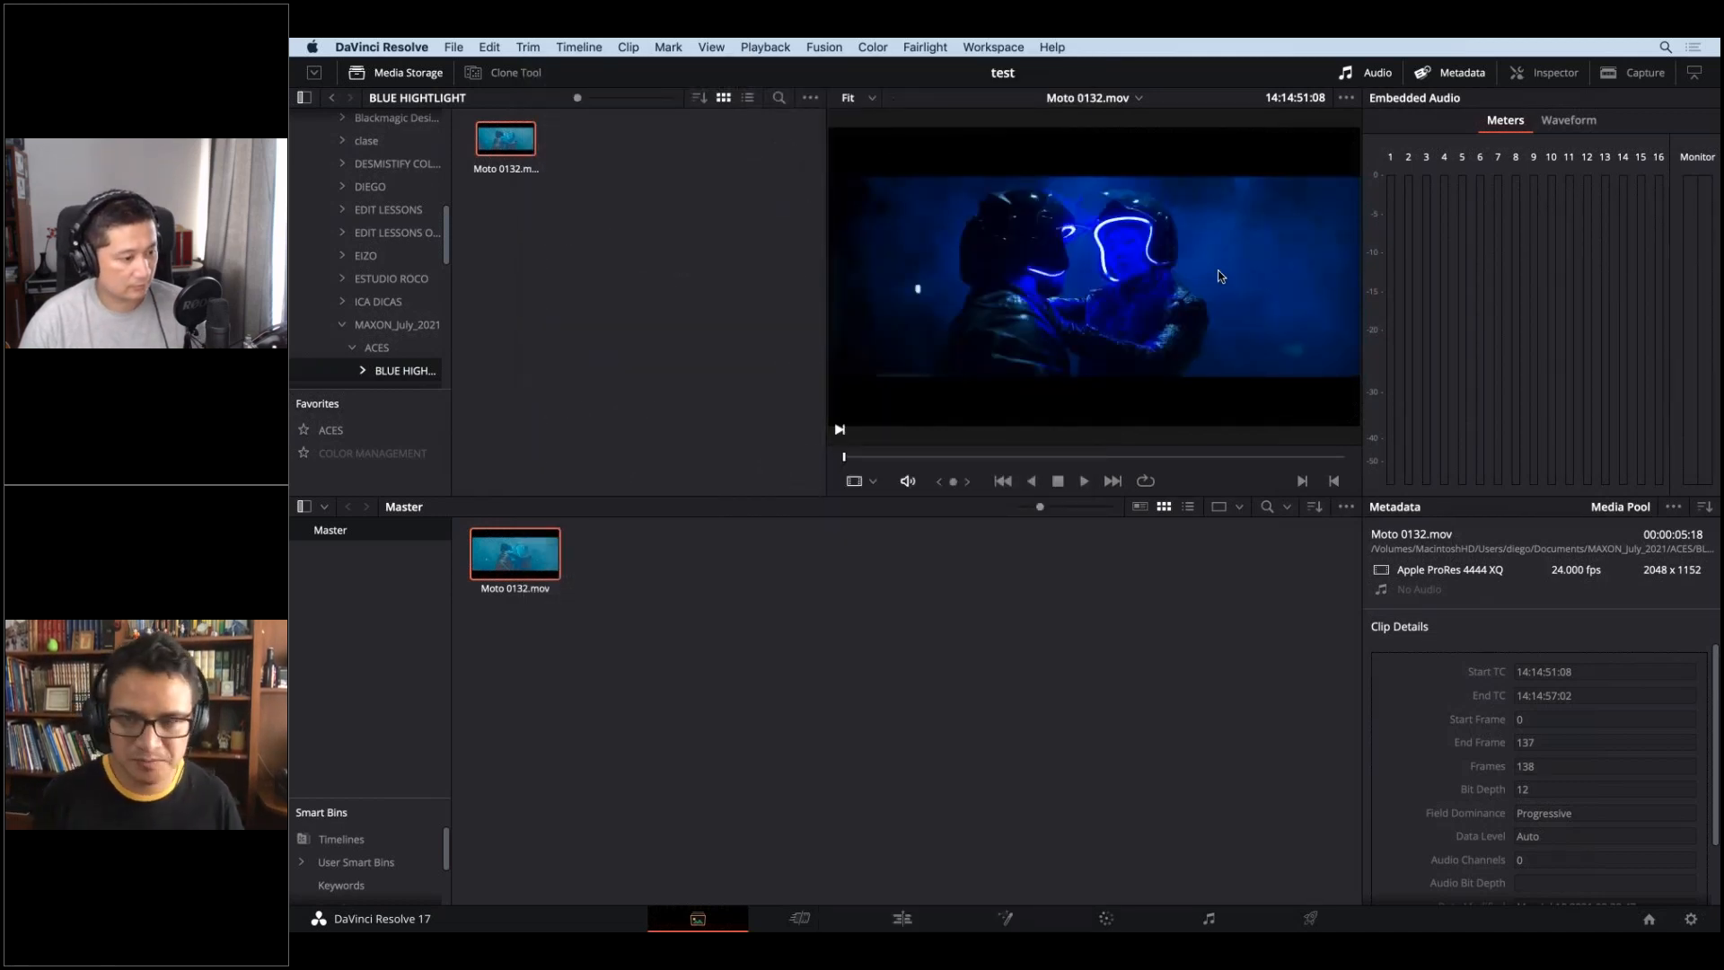
- Import the A001C003 and A001C001 Canon clips from the raw folder into the media pool
scroll(411, 348, "down", 3)
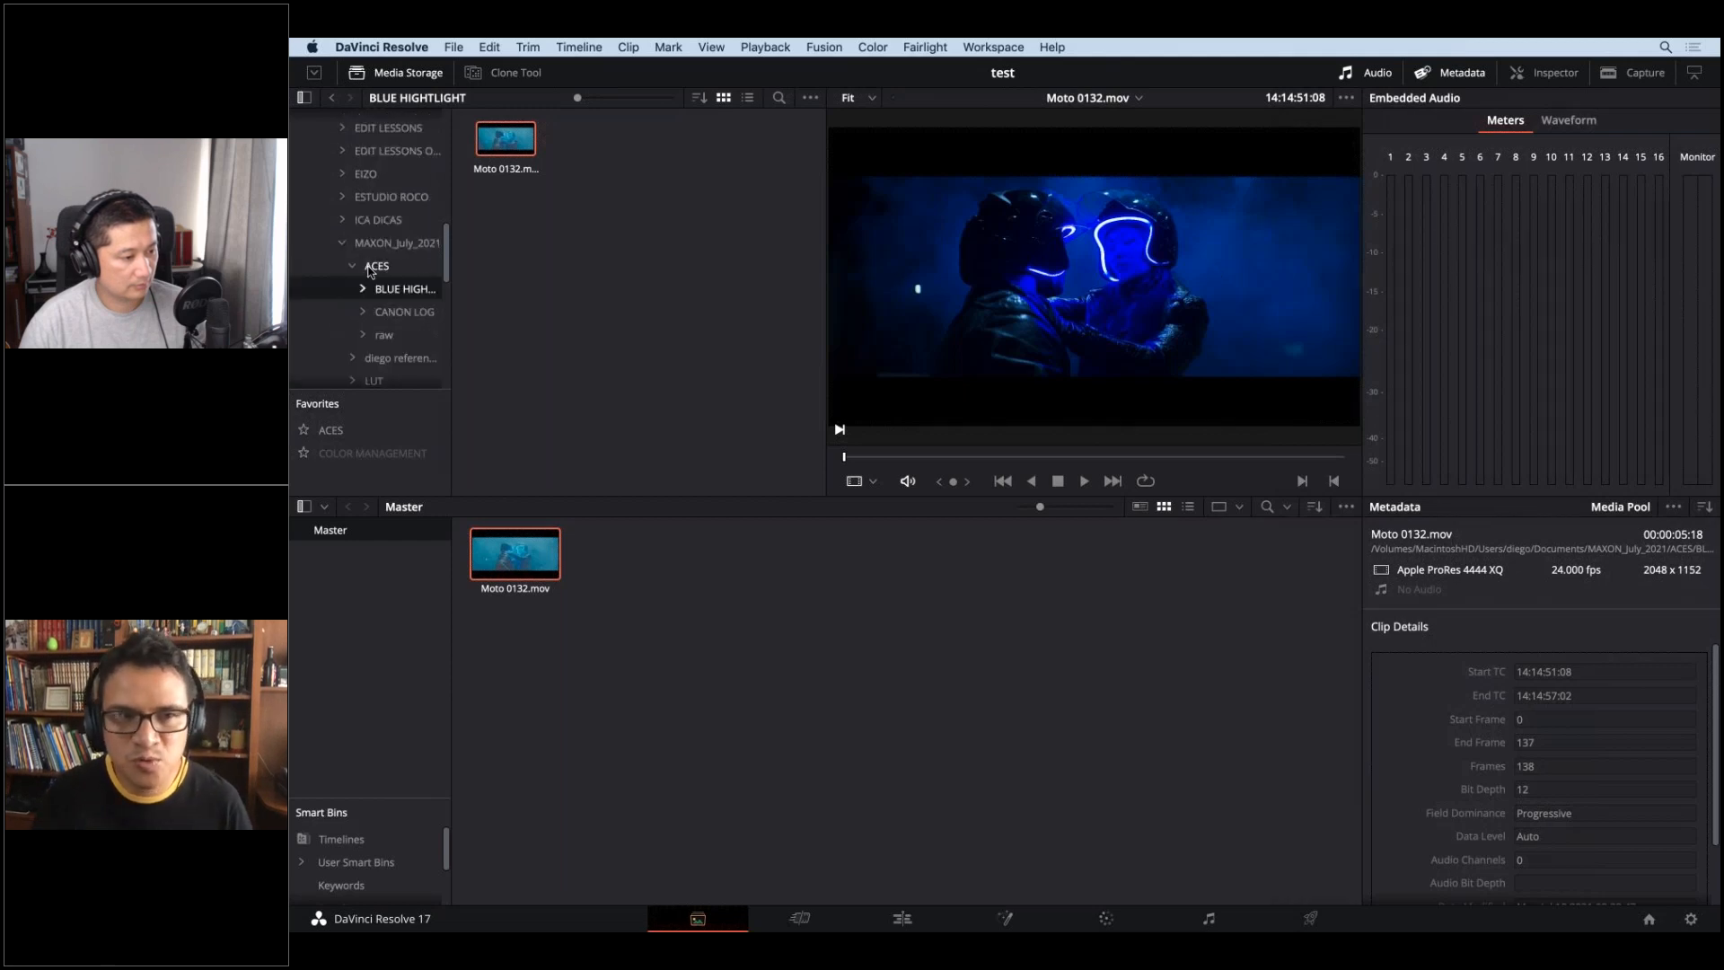
left_click(405, 335)
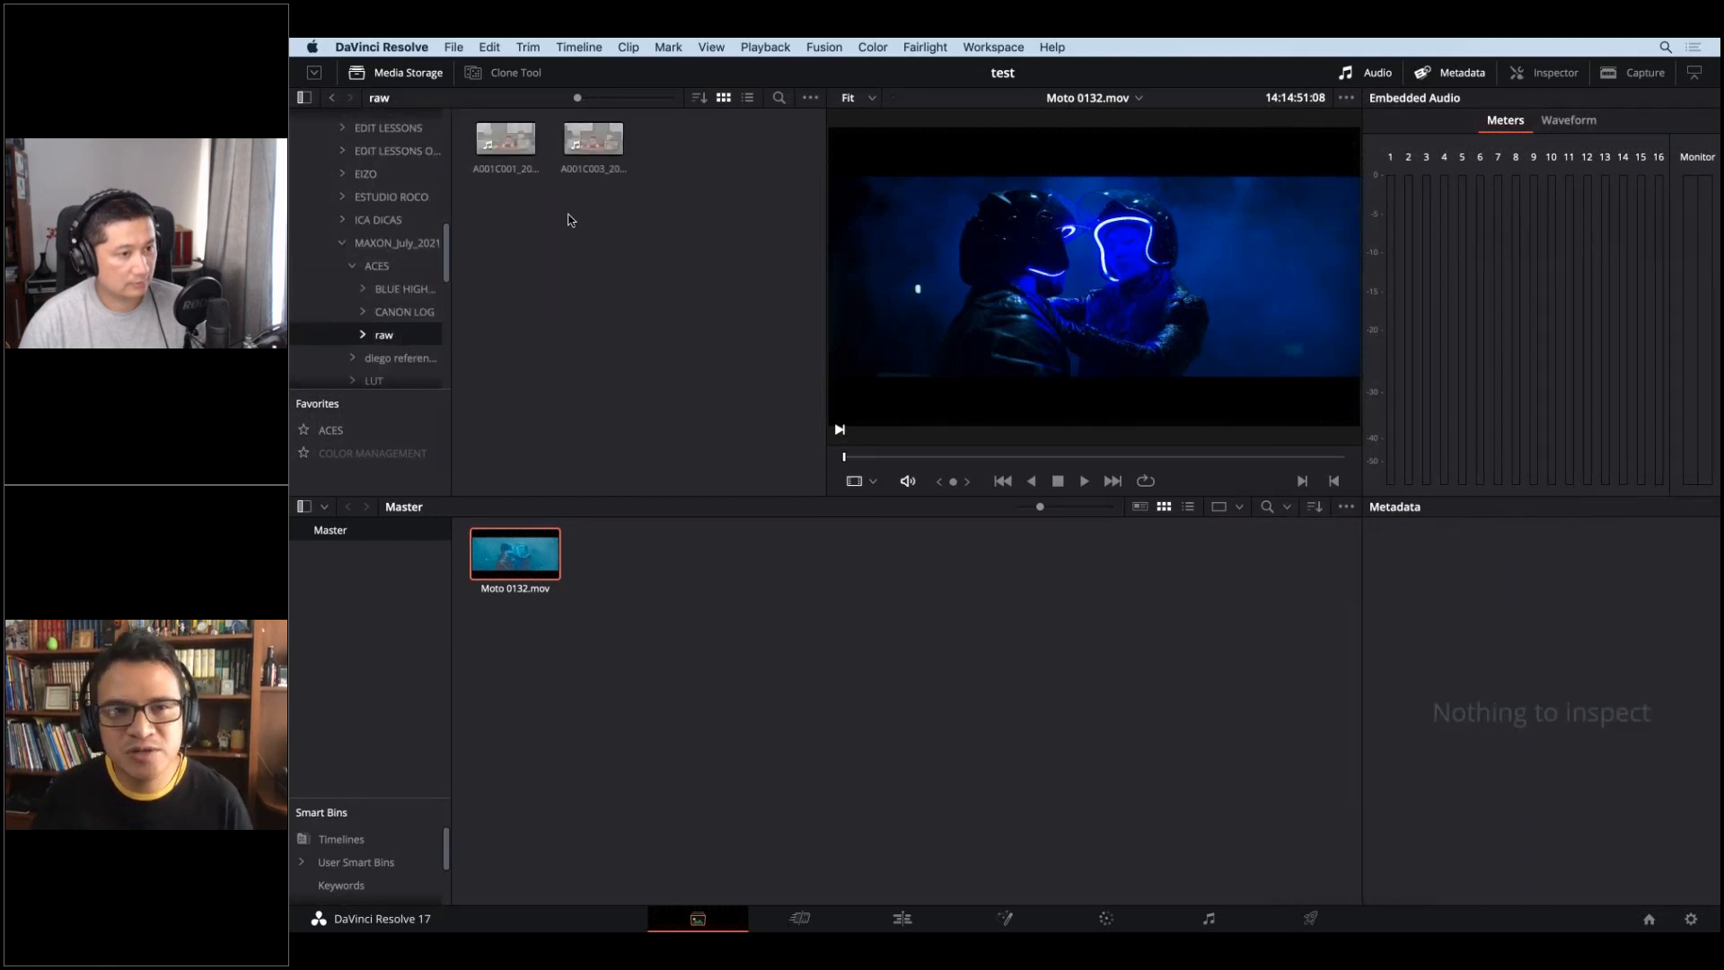
left_click(589, 144)
left_click_drag(592, 147, 502, 561)
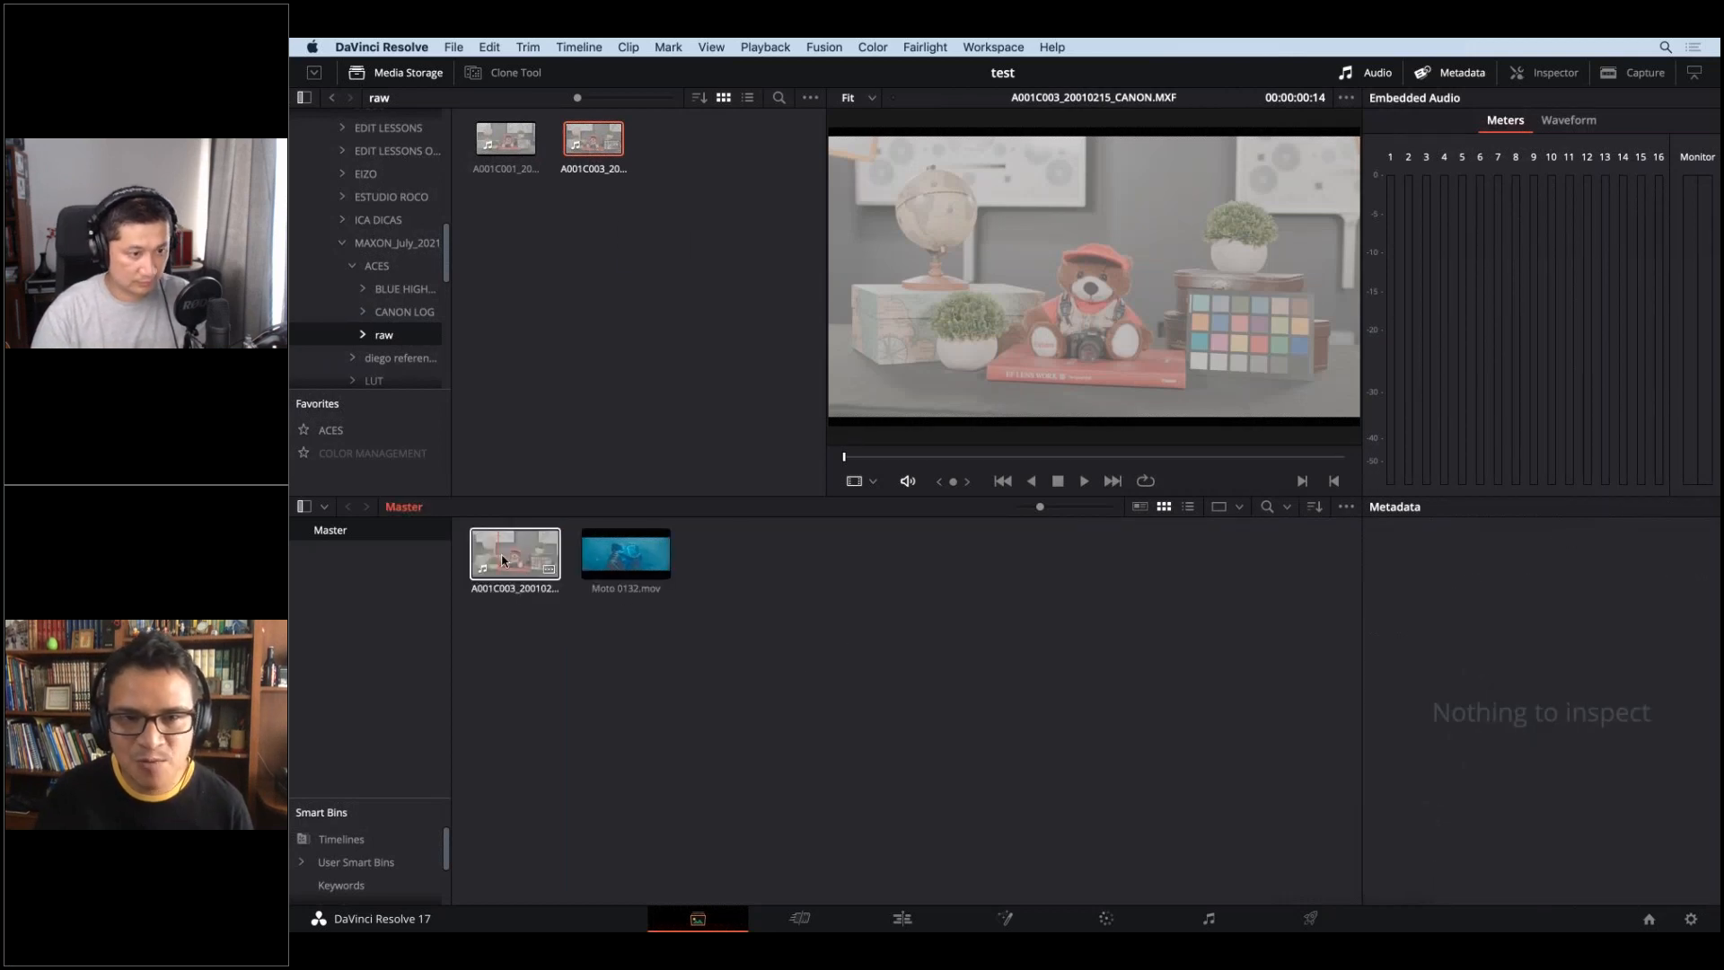
left_click_drag(506, 140, 530, 566)
left_click(658, 569)
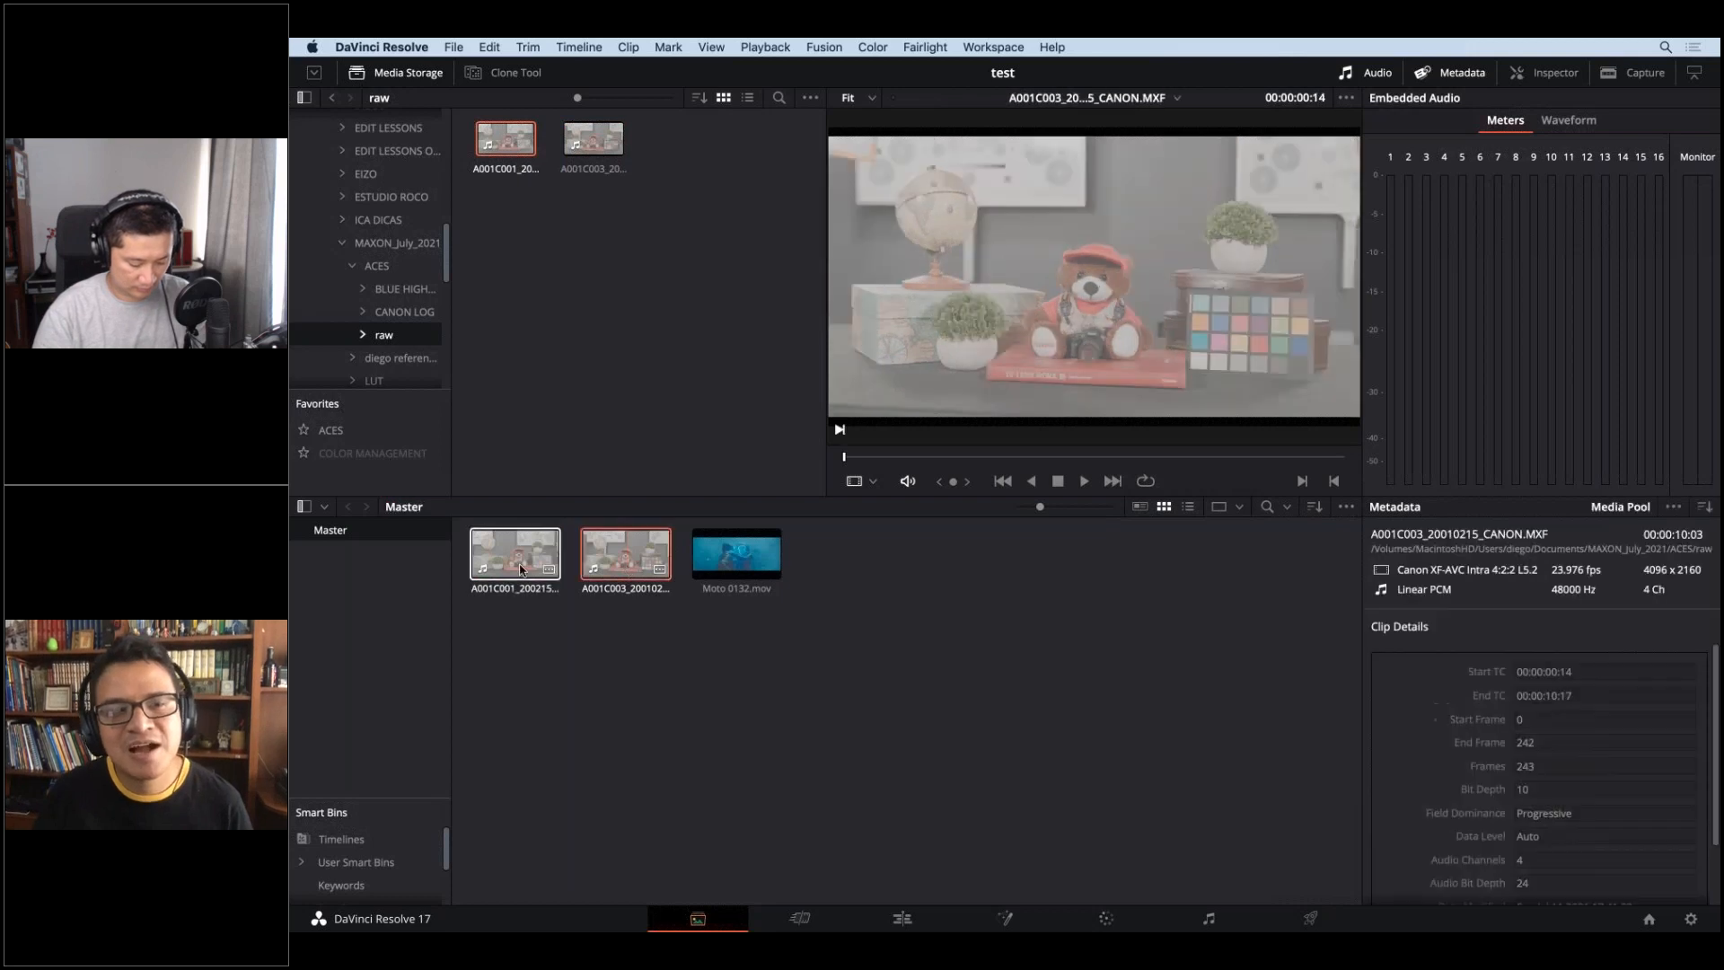
- Build a timeline from the two Canon clips and Moto 0132.mov and open it for color grading
left_click(902, 918)
left_click_drag(602, 189, 885, 709)
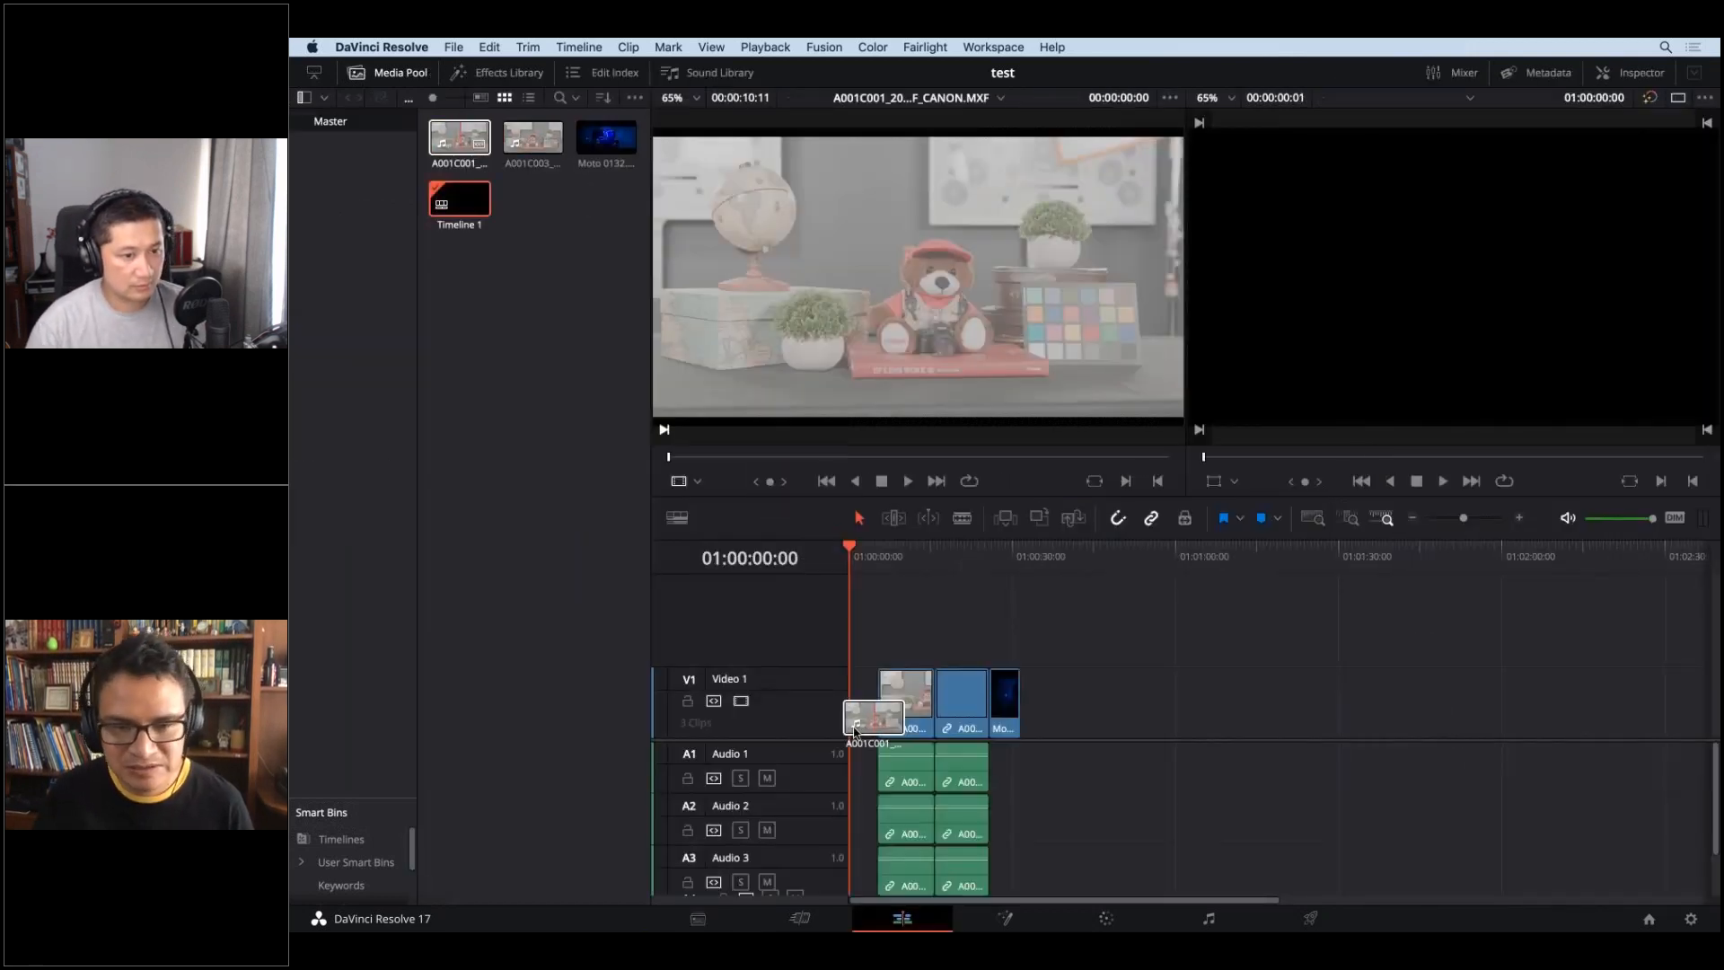
left_click(1114, 920)
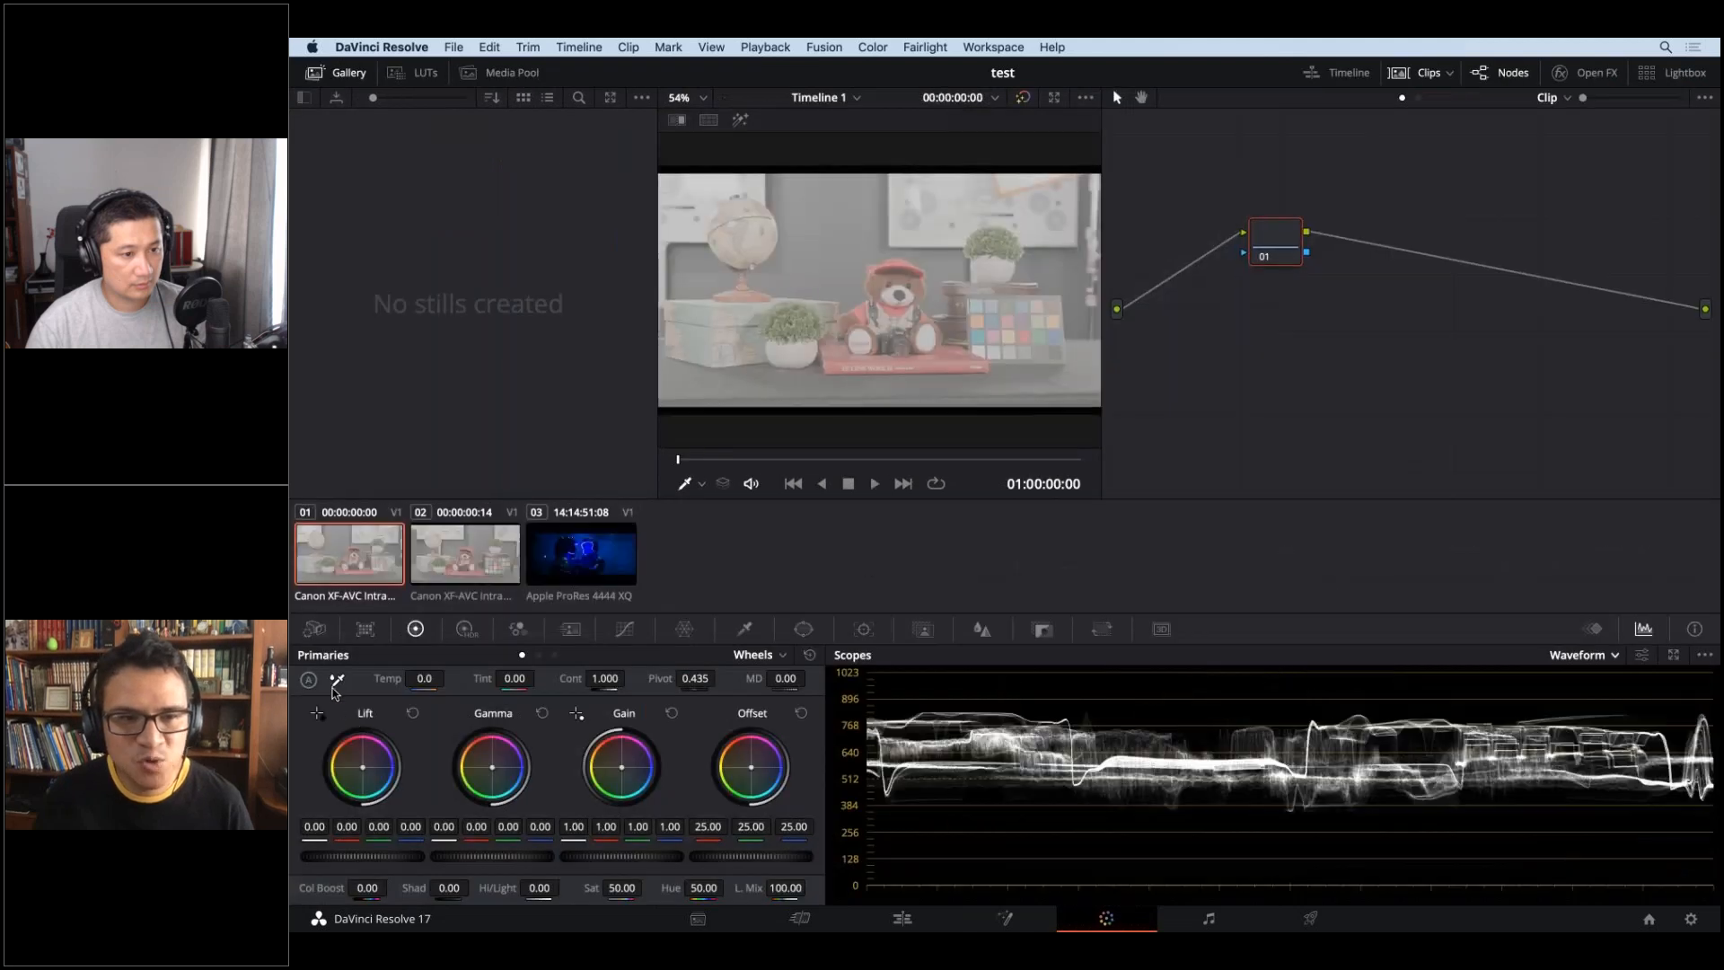
- Show the Camera Raw controls for the first Canon clip
left_click(315, 630)
left_click(364, 629)
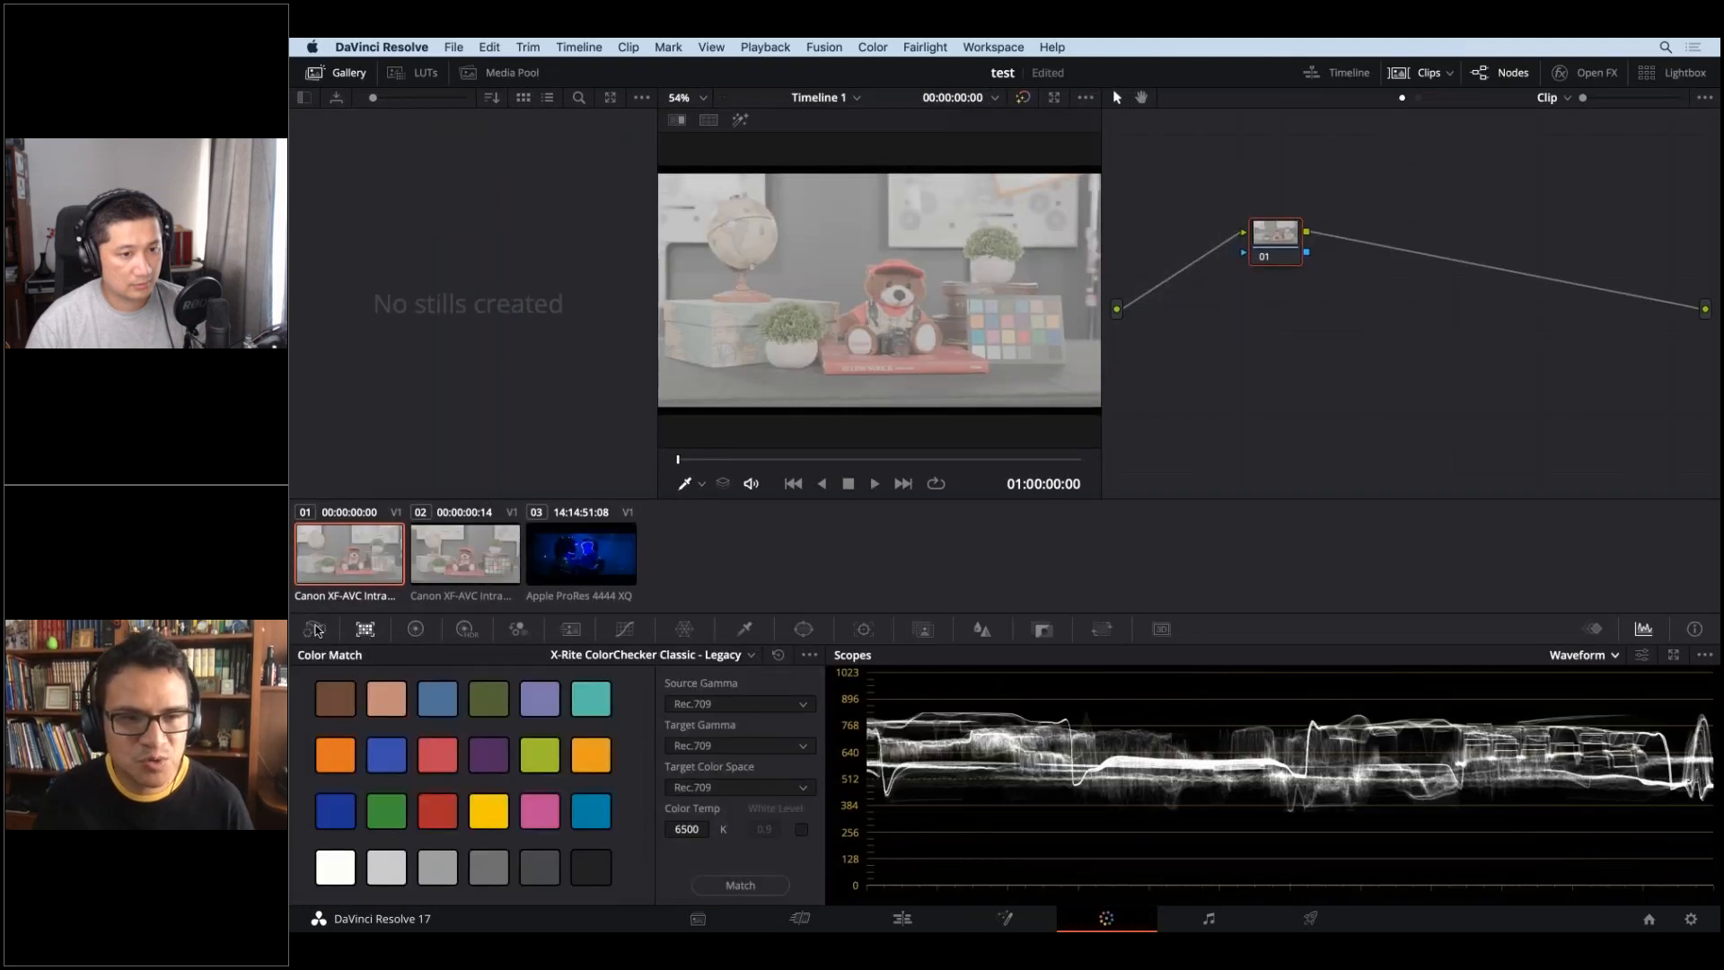
left_click(314, 631)
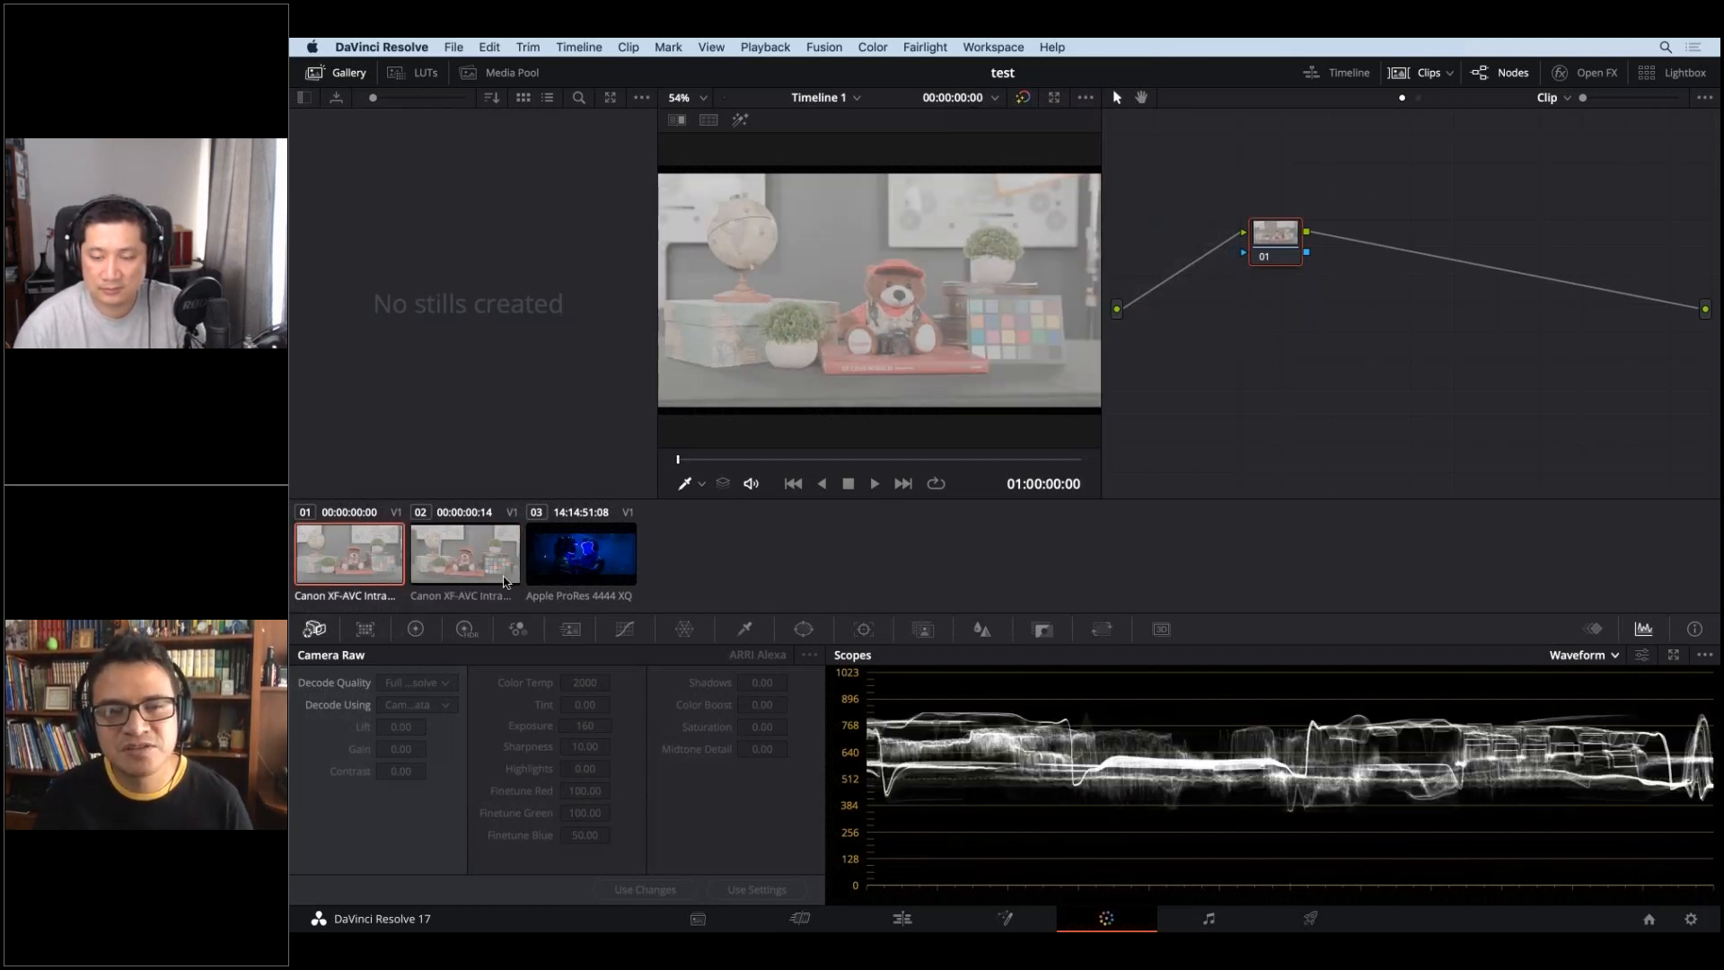
- Assign the Canon C70 CanonLog3 Daylight Cinema ACES Input Transform to both Canon clips and compare them in the viewer
left_click(452, 555, "super")
right_click(454, 555)
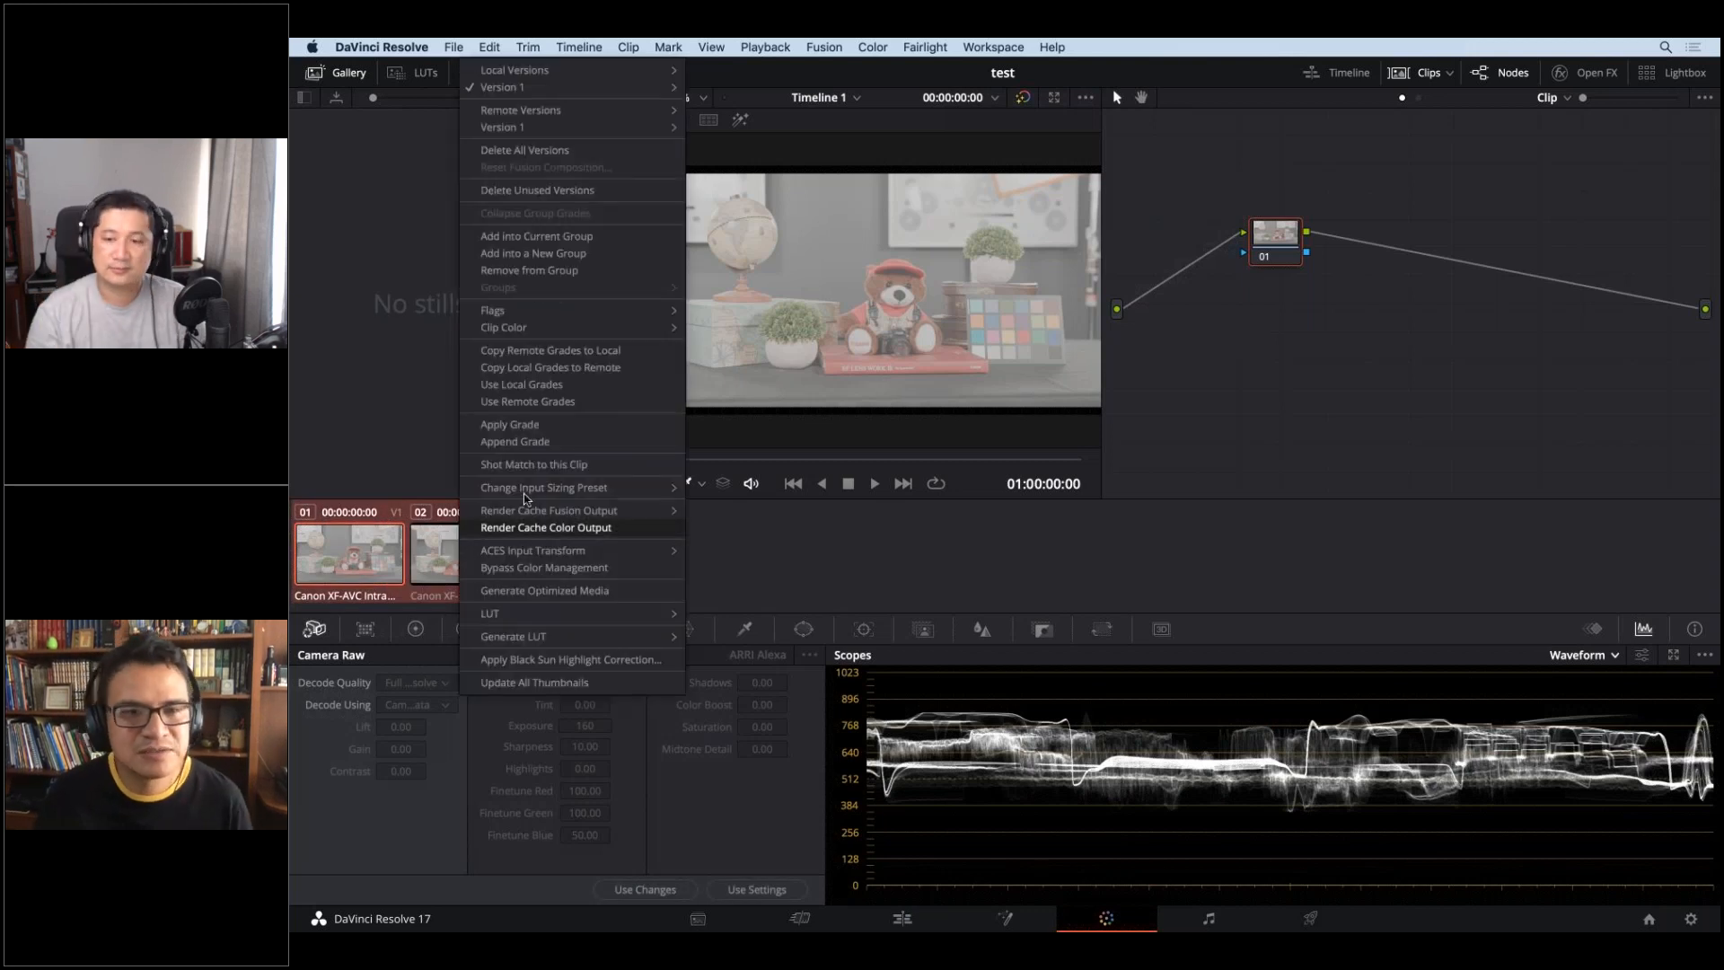
mouse_move(575, 550)
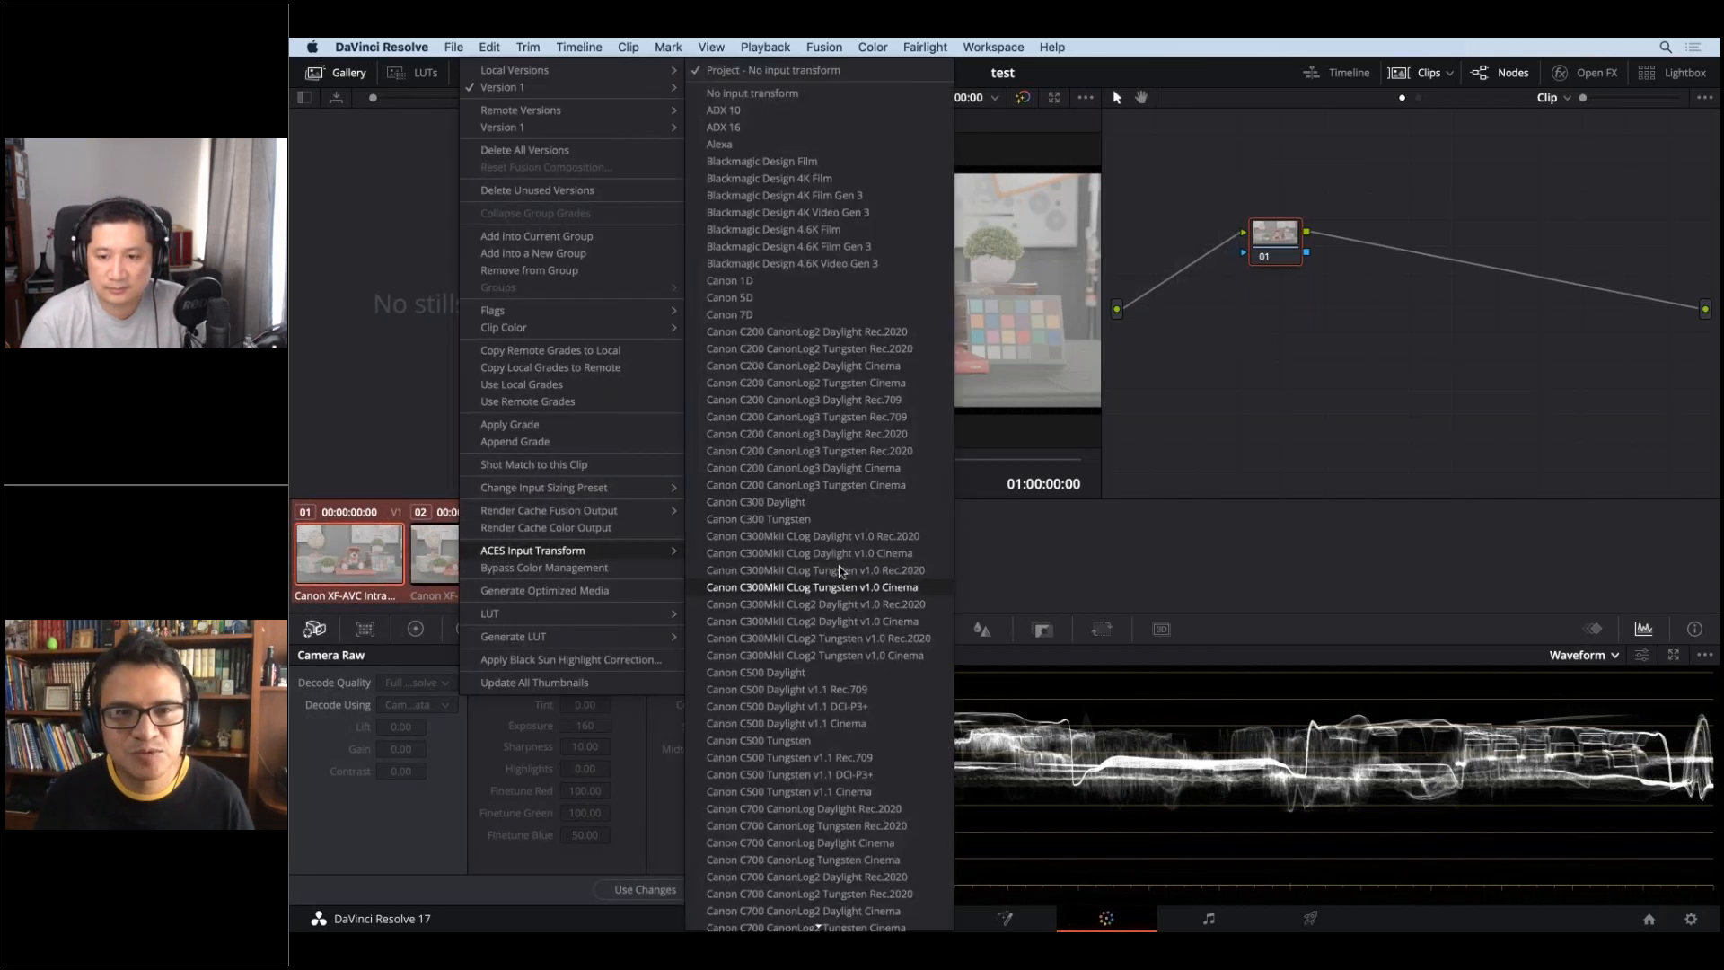
scroll(842, 553, "down", 2)
scroll(842, 640, "down", 5)
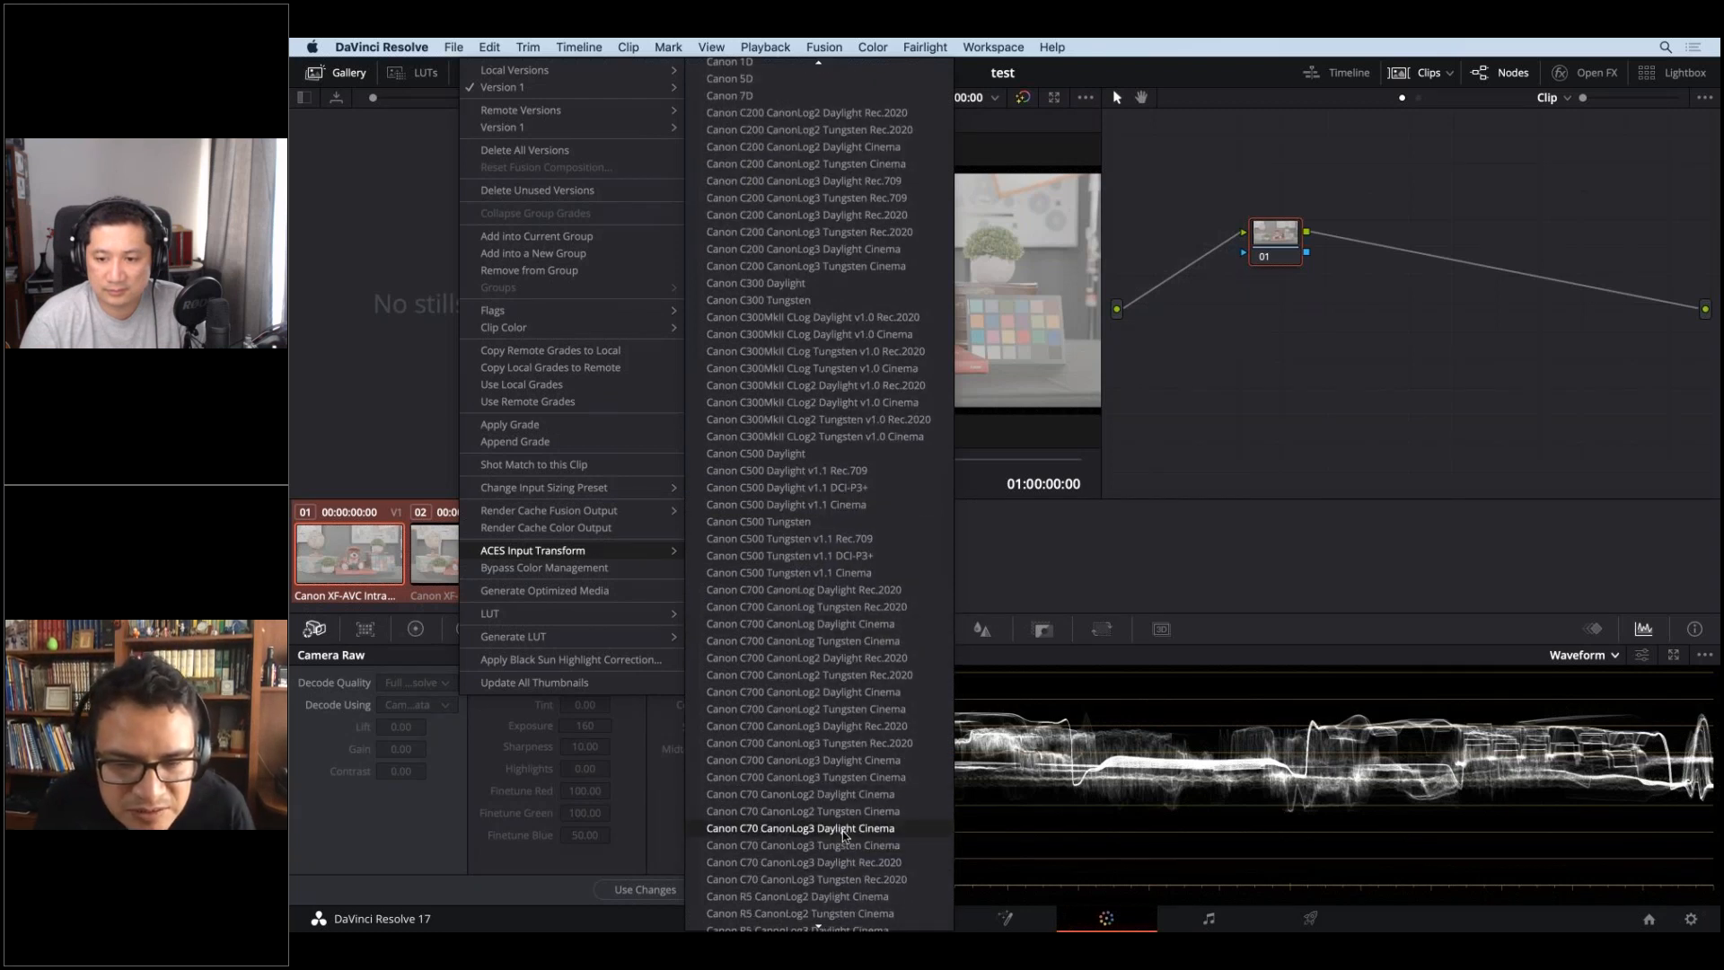
left_click(842, 832)
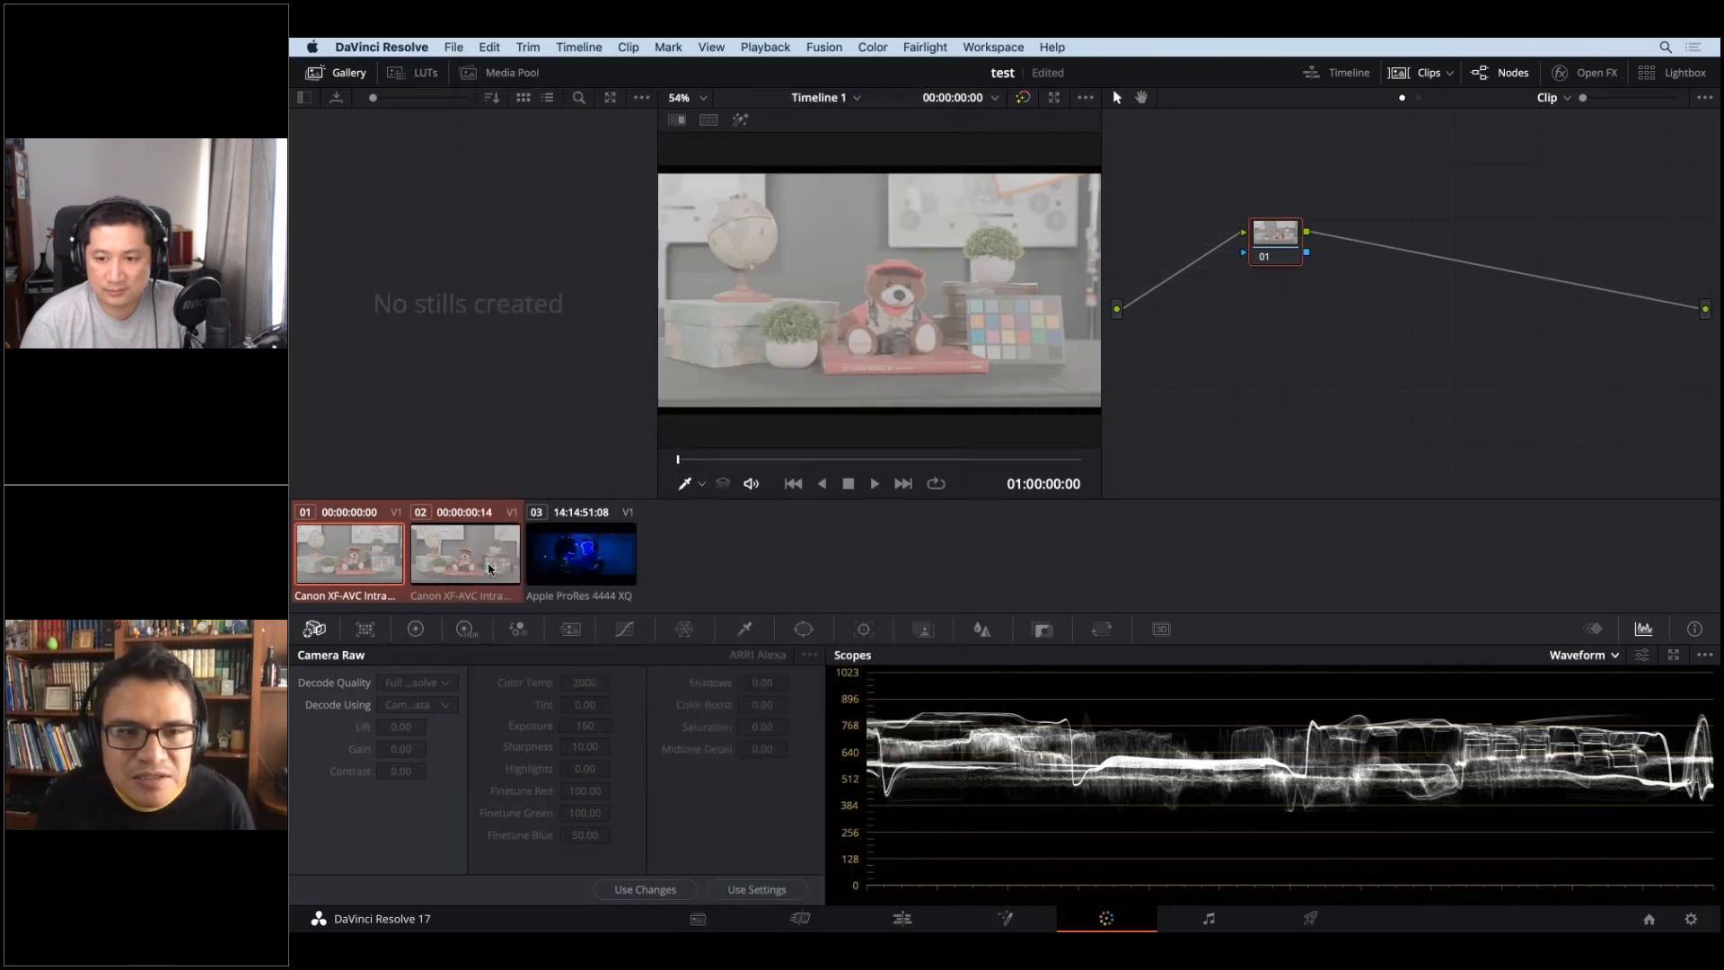
left_click(450, 563)
left_click(346, 552)
left_click(453, 555)
left_click(350, 554)
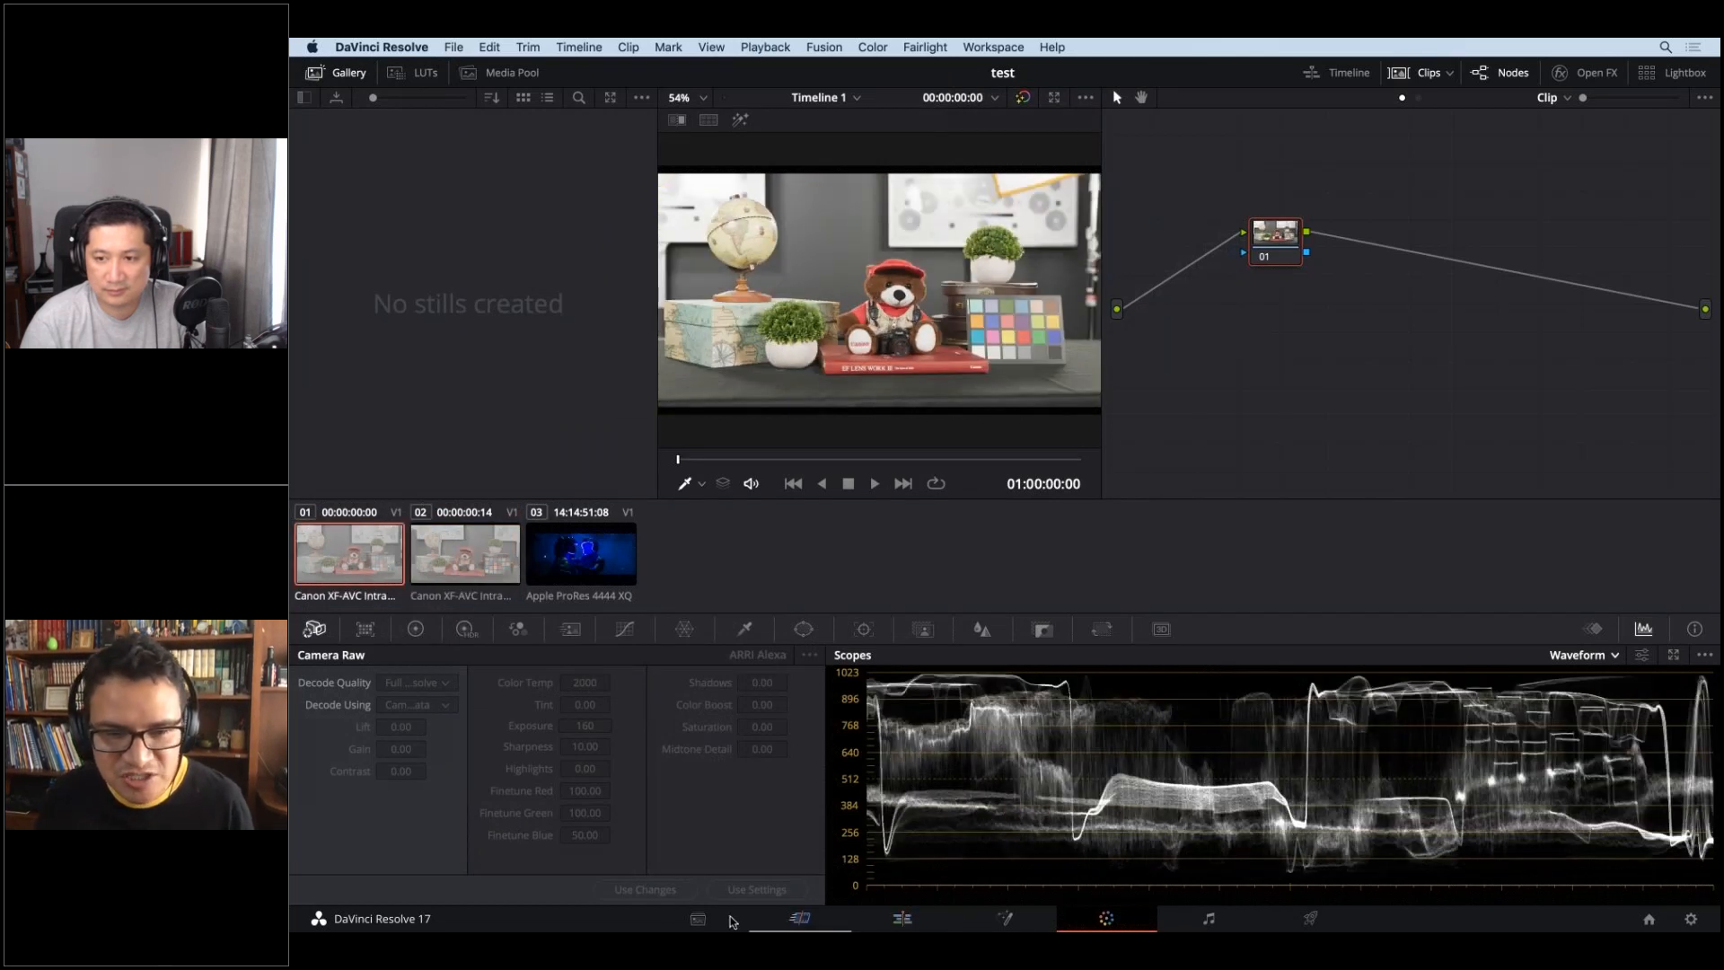
- Import A004_11141713_C064.braw from the BRAW CLIPS folder inside MAXON into the media pool
left_click(729, 919)
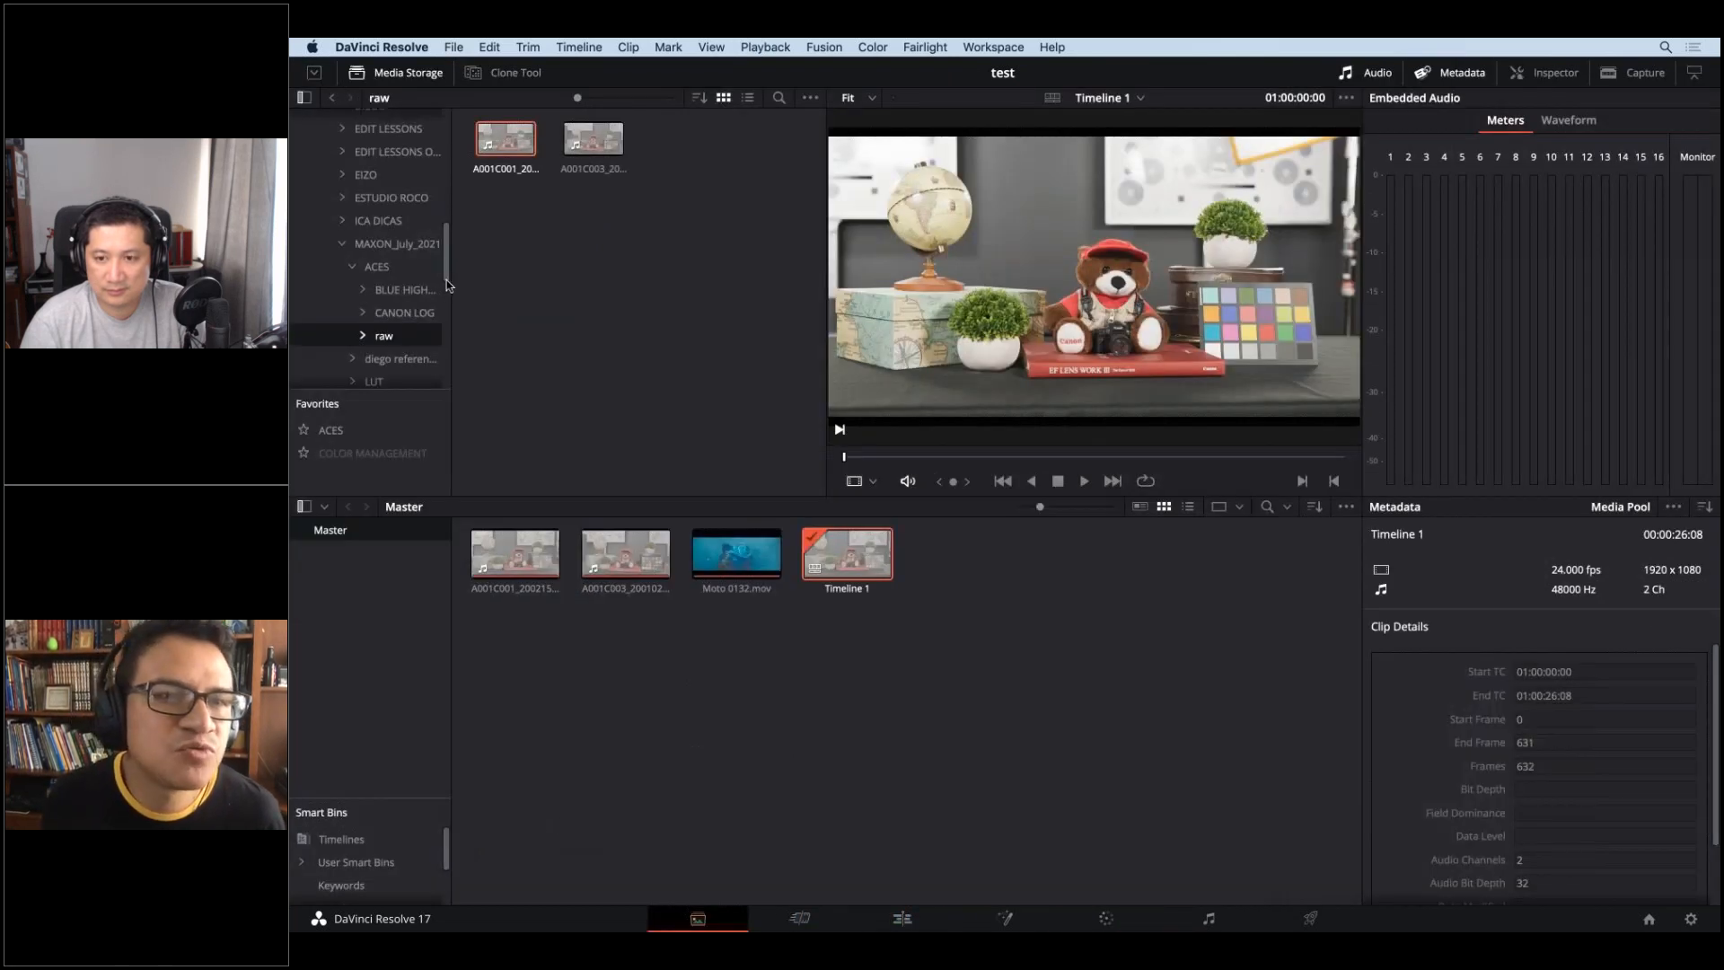
left_click_drag(443, 262, 446, 225)
scroll(429, 147, "up", 5)
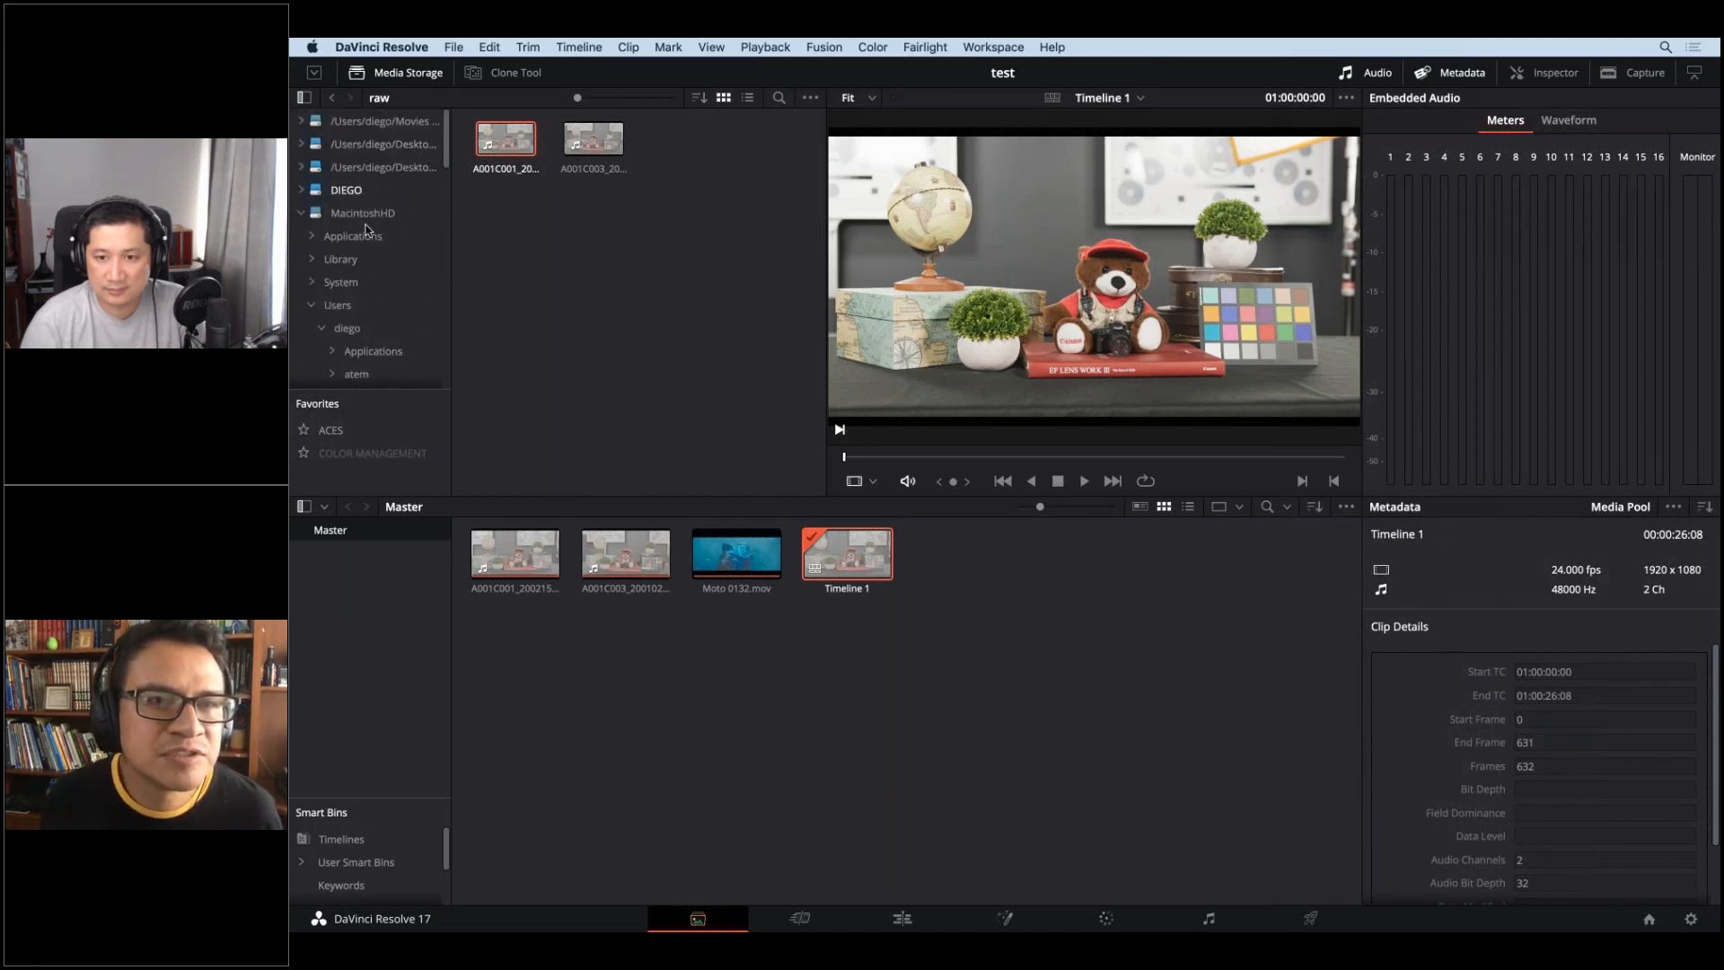
left_click(301, 190)
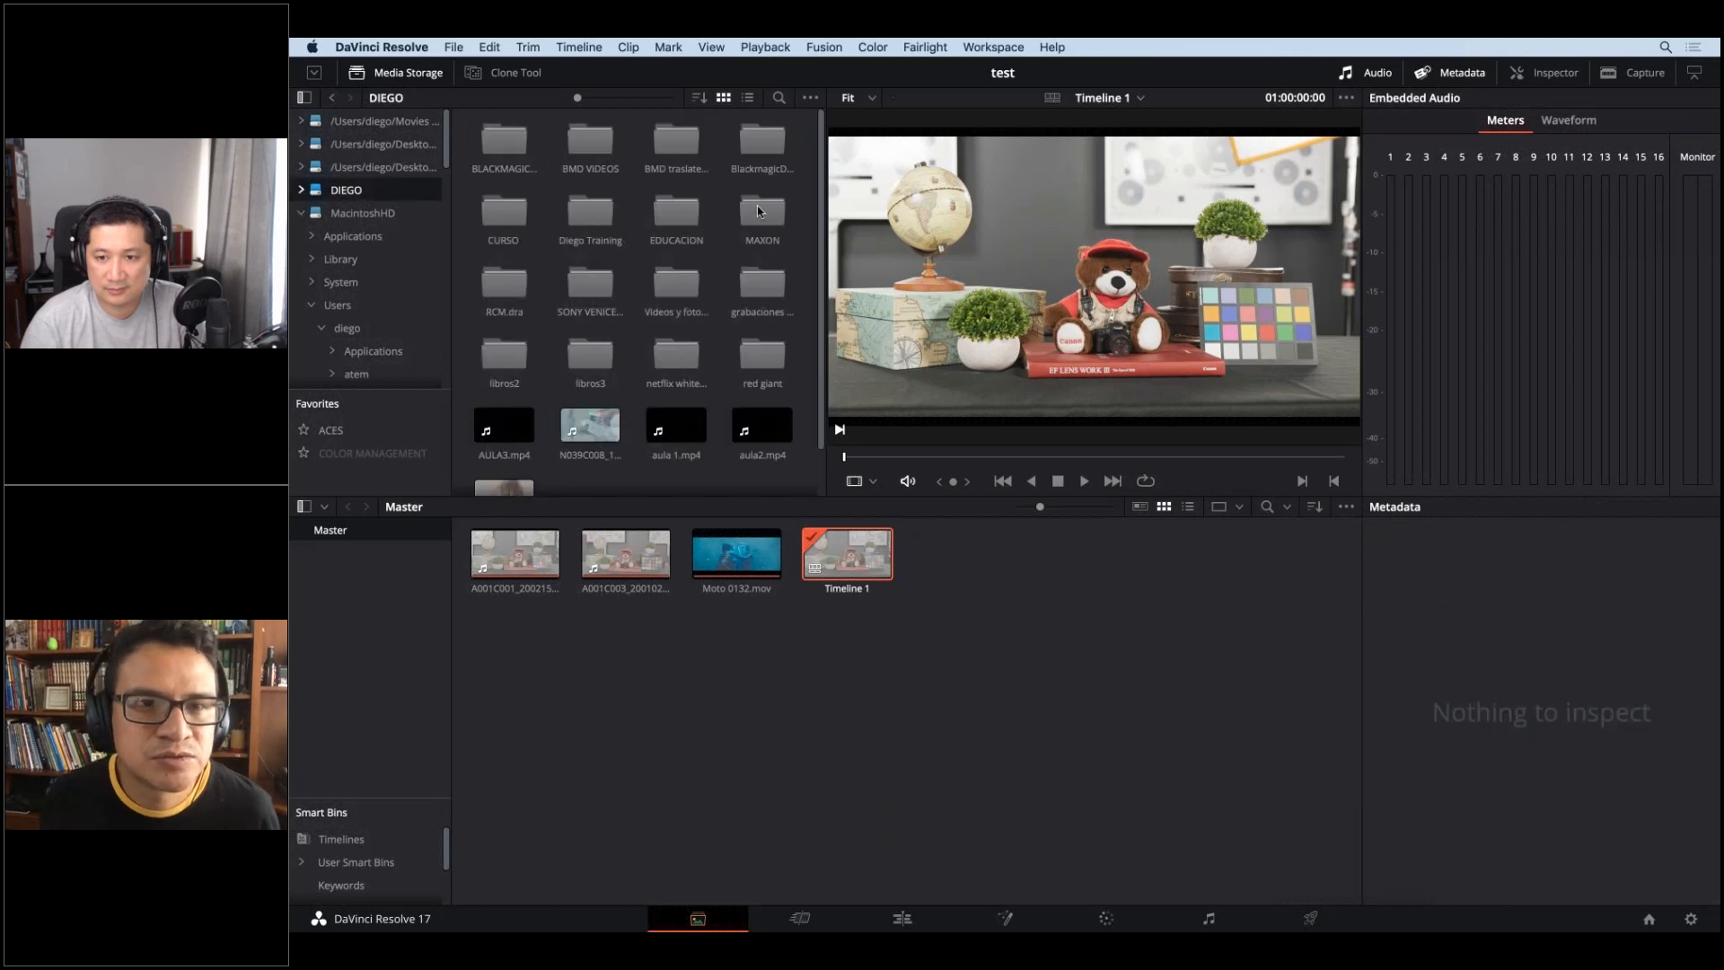
double_click(618, 190)
double_click(603, 144)
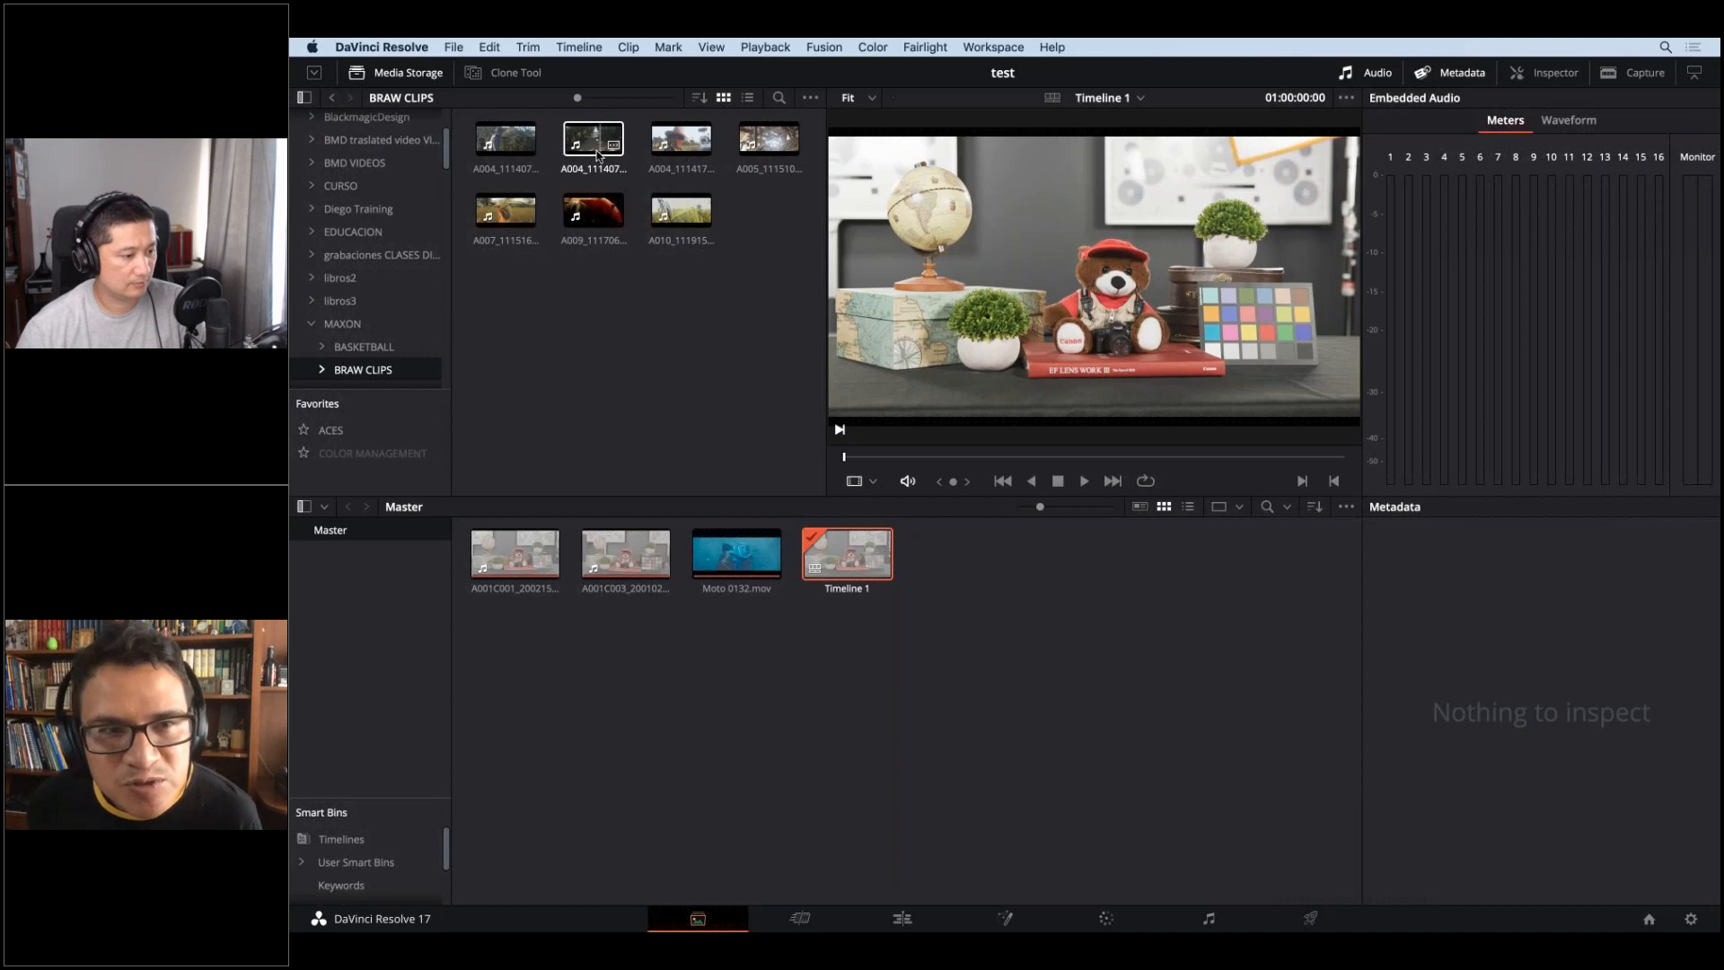
left_click(665, 156)
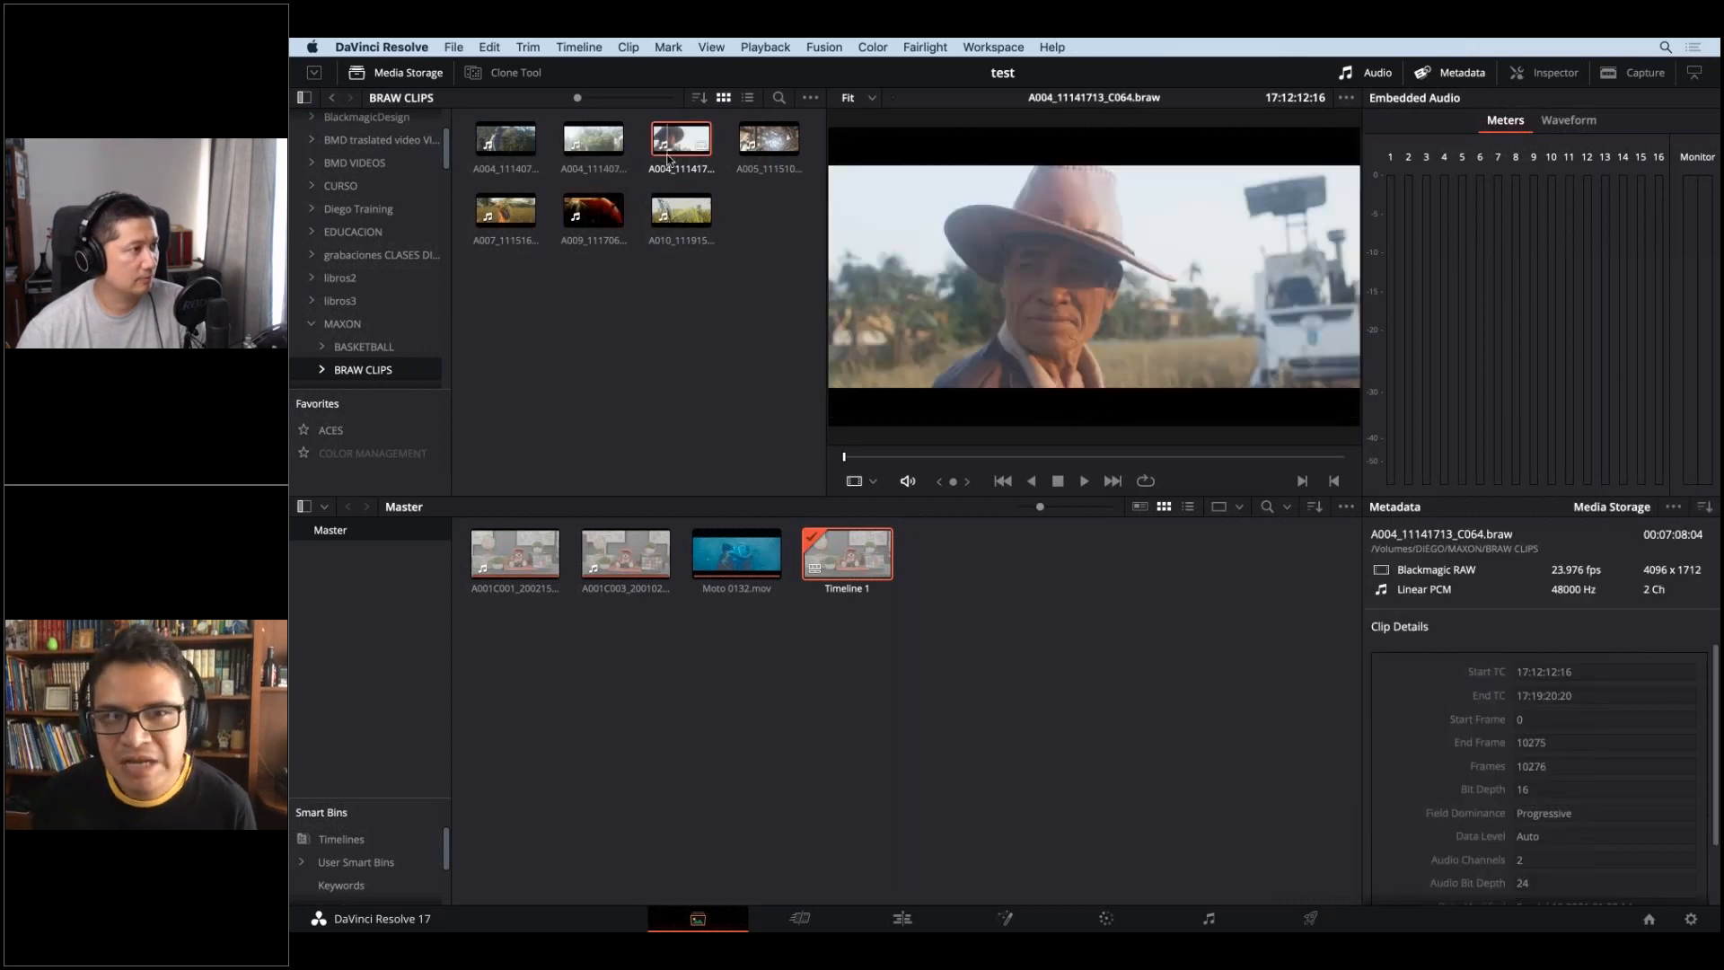
left_click_drag(913, 408, 1109, 686)
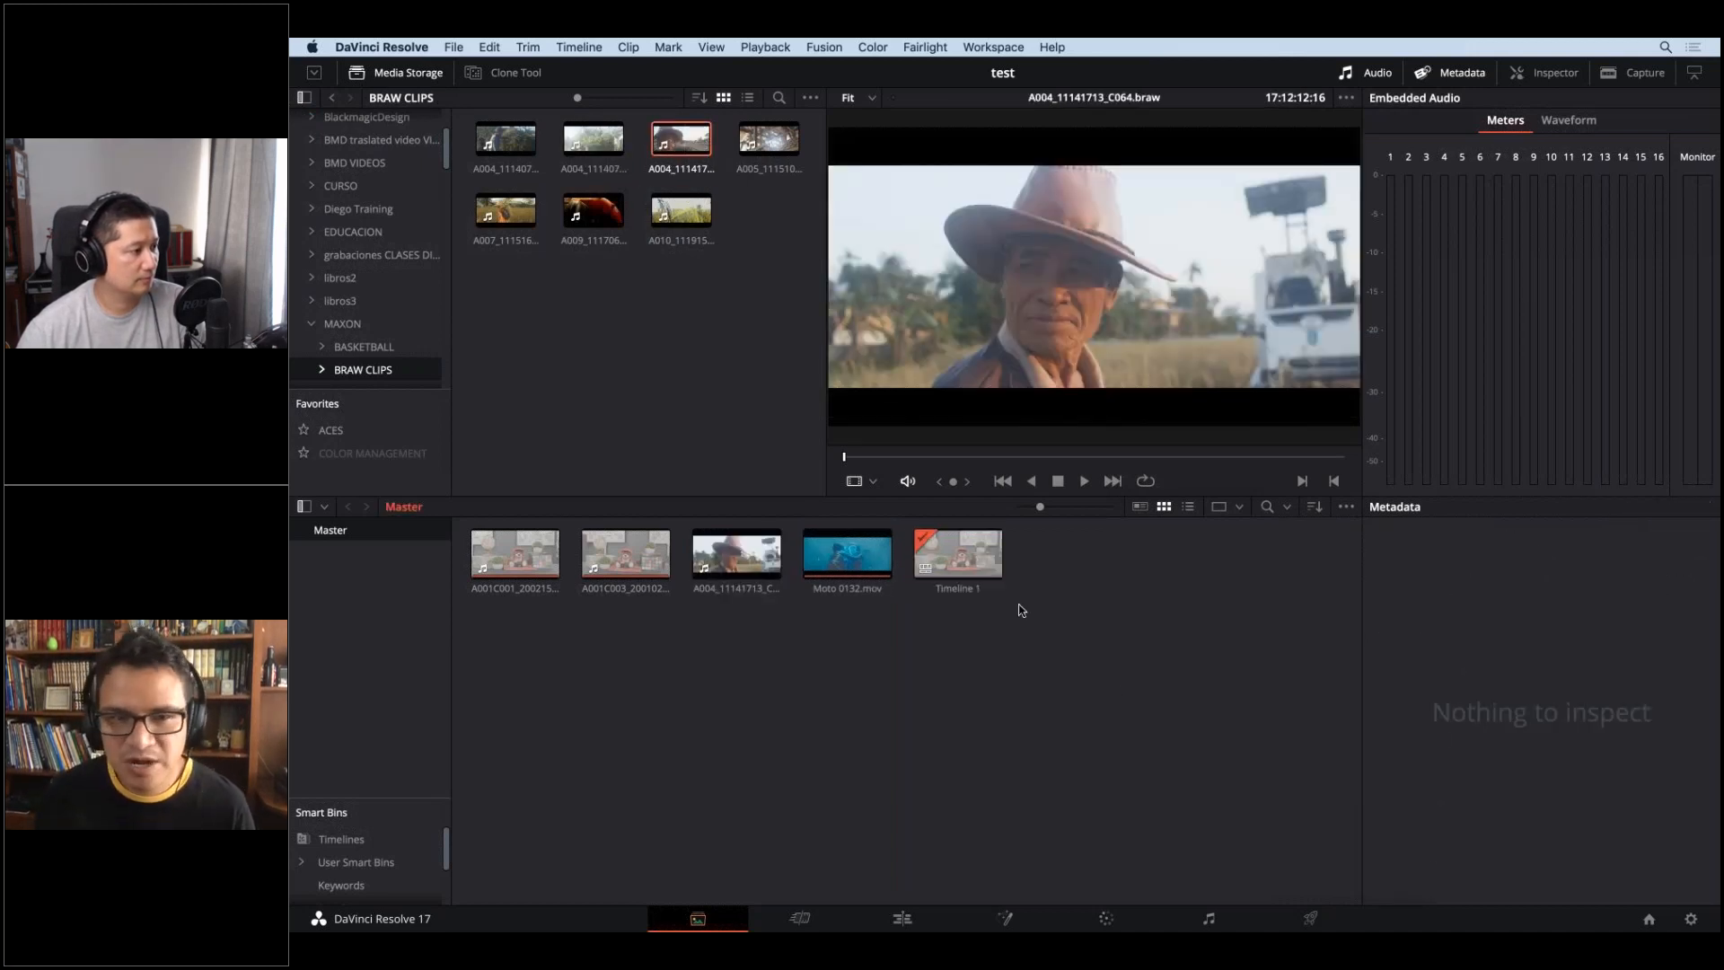
- Check the imported Blackmagic RAW clip's media pool options for an ACES Input Transform
left_click(743, 561)
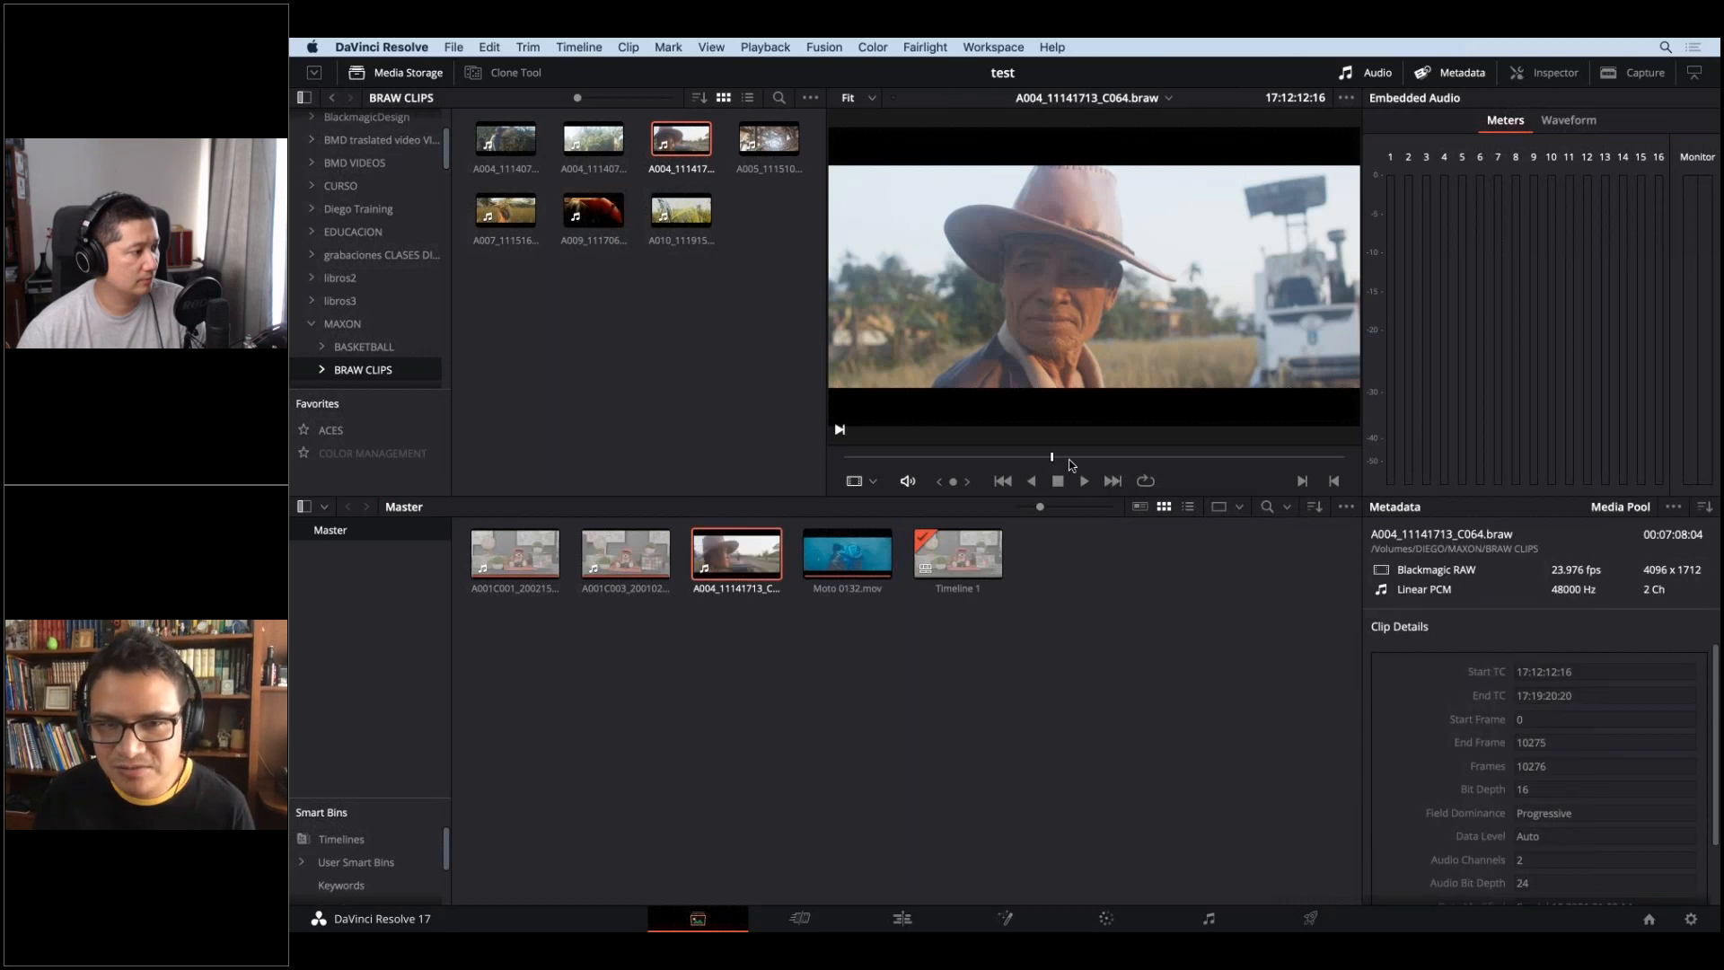
right_click(762, 559)
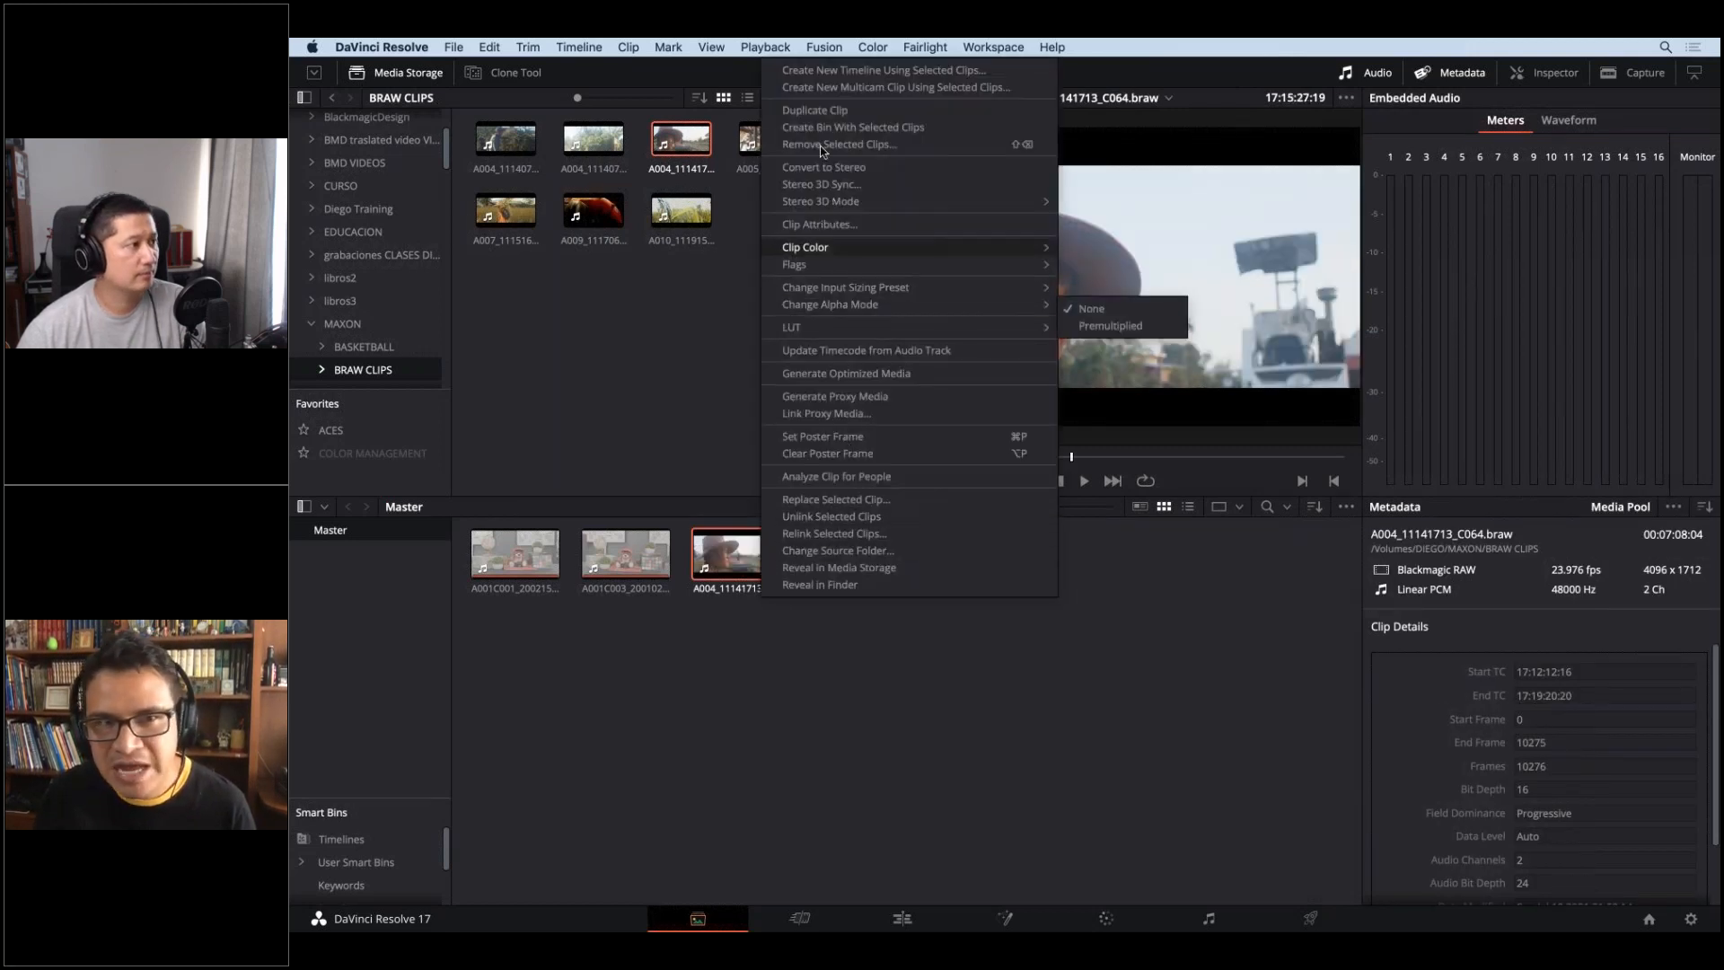
left_click(946, 768)
- Append A004_11141713_C064.braw to the end of the timeline and set its Camera Raw decoding to Clip
left_click(921, 920)
left_click_drag(606, 136, 1097, 647)
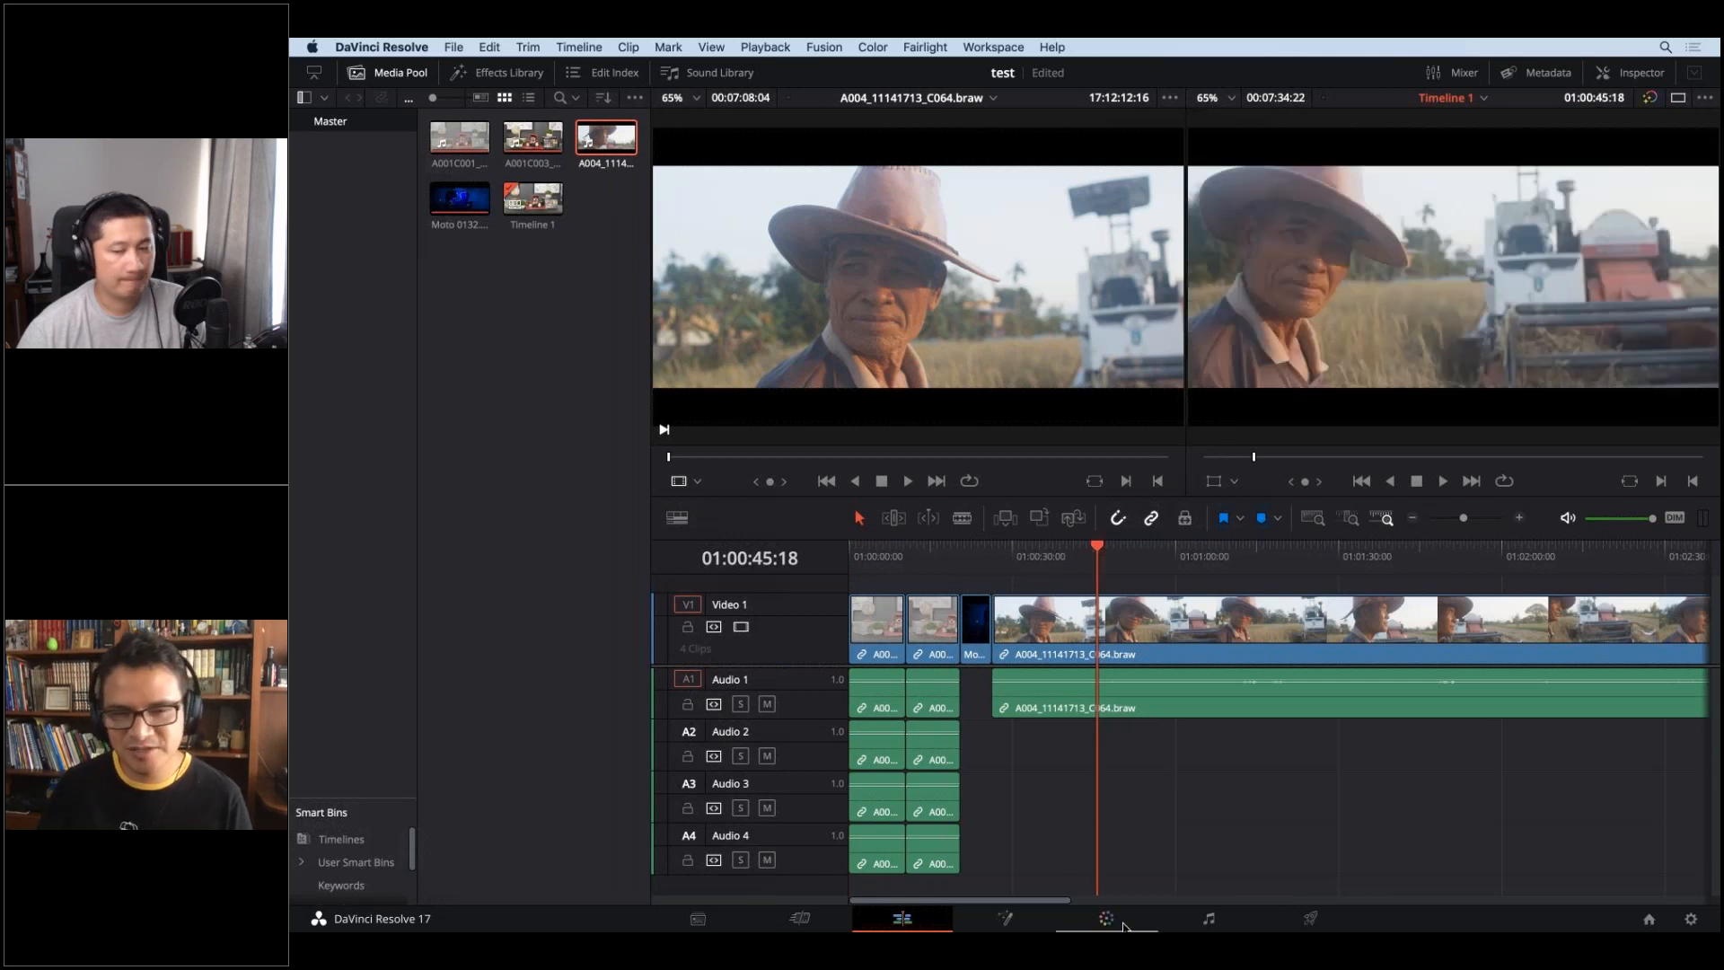
left_click(1121, 923)
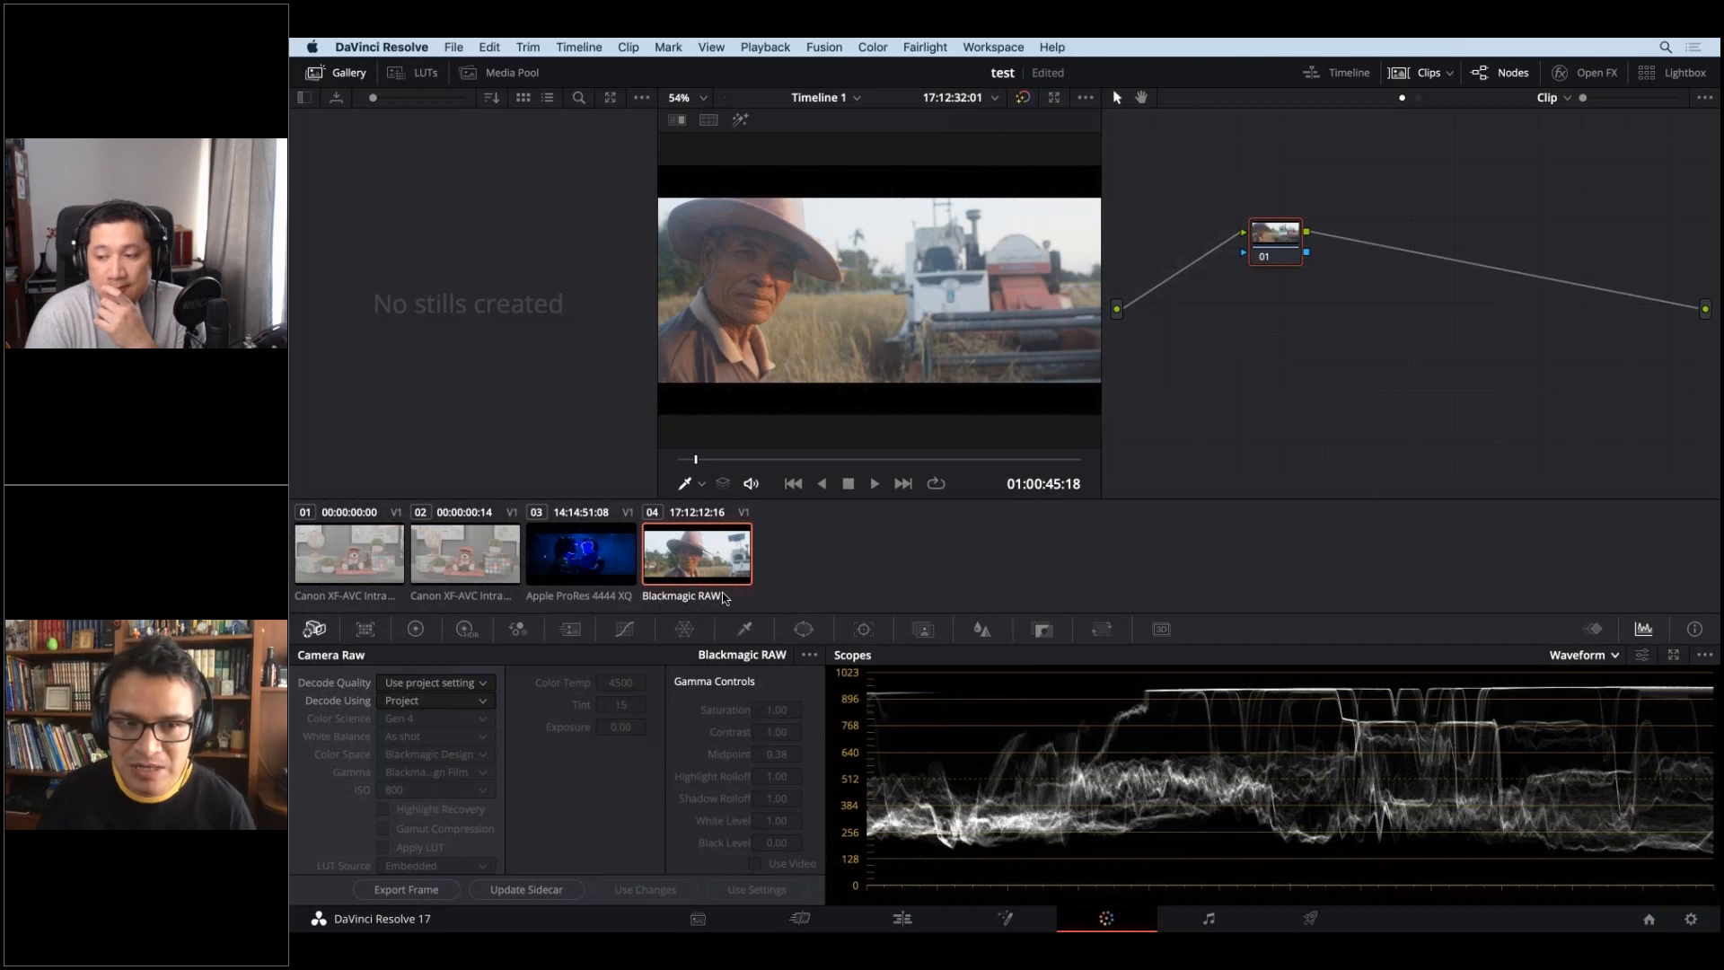
left_click(478, 701)
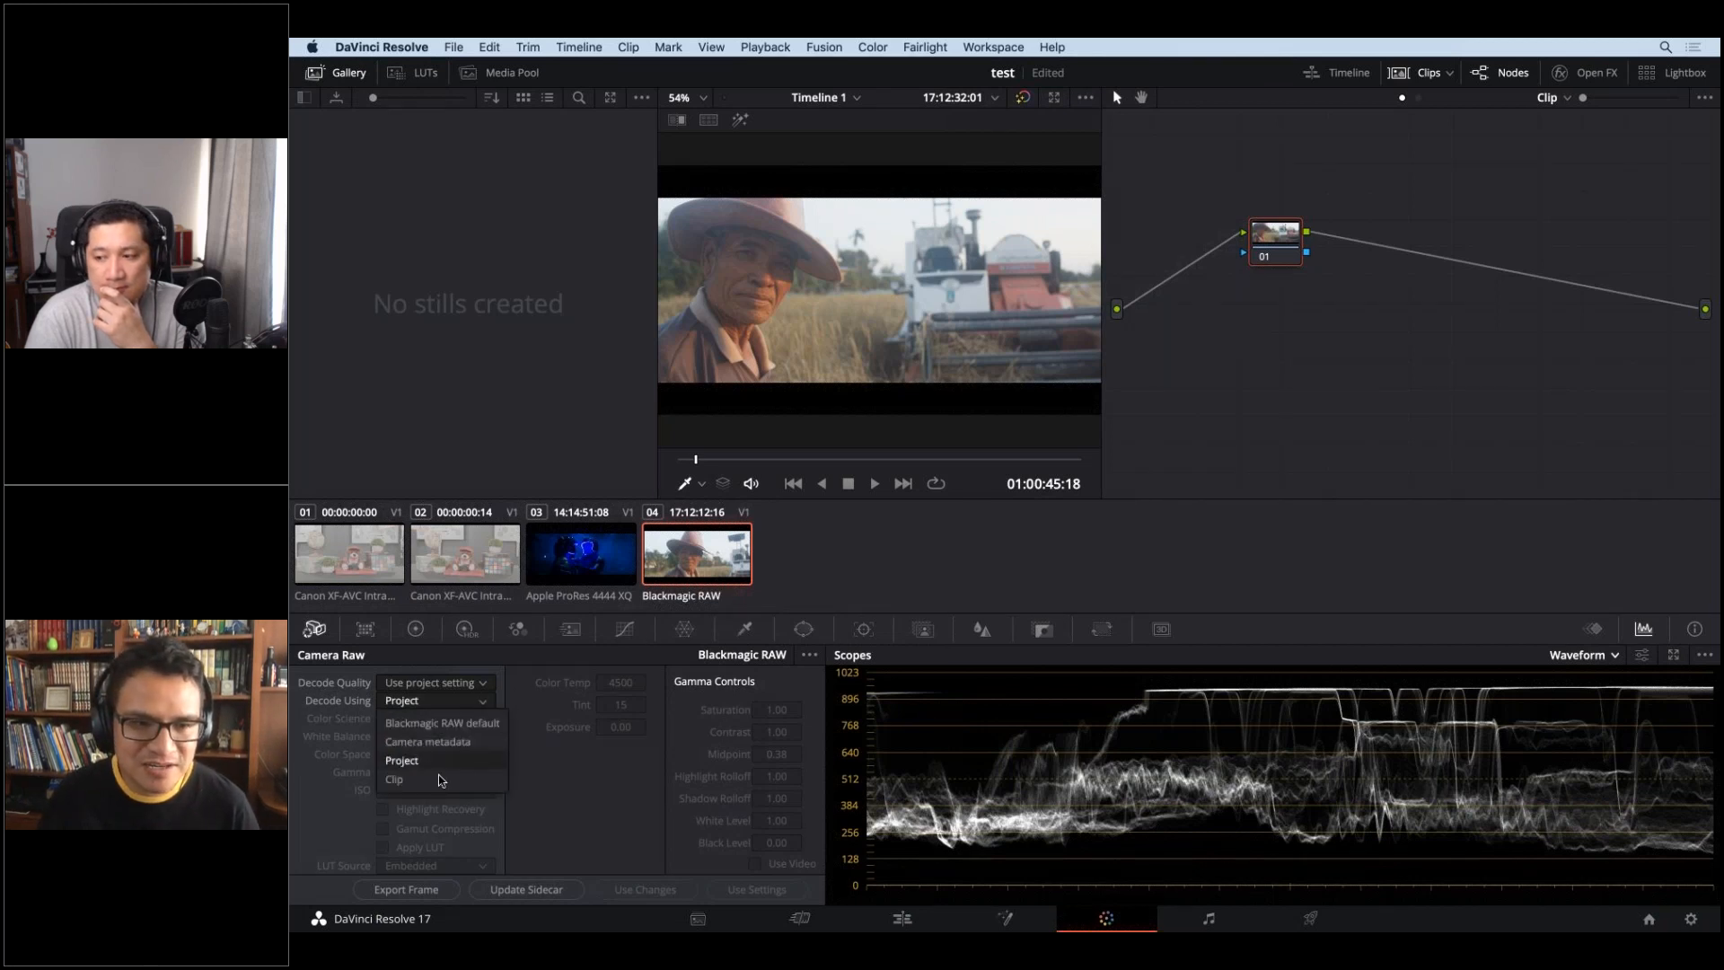
left_click(440, 777)
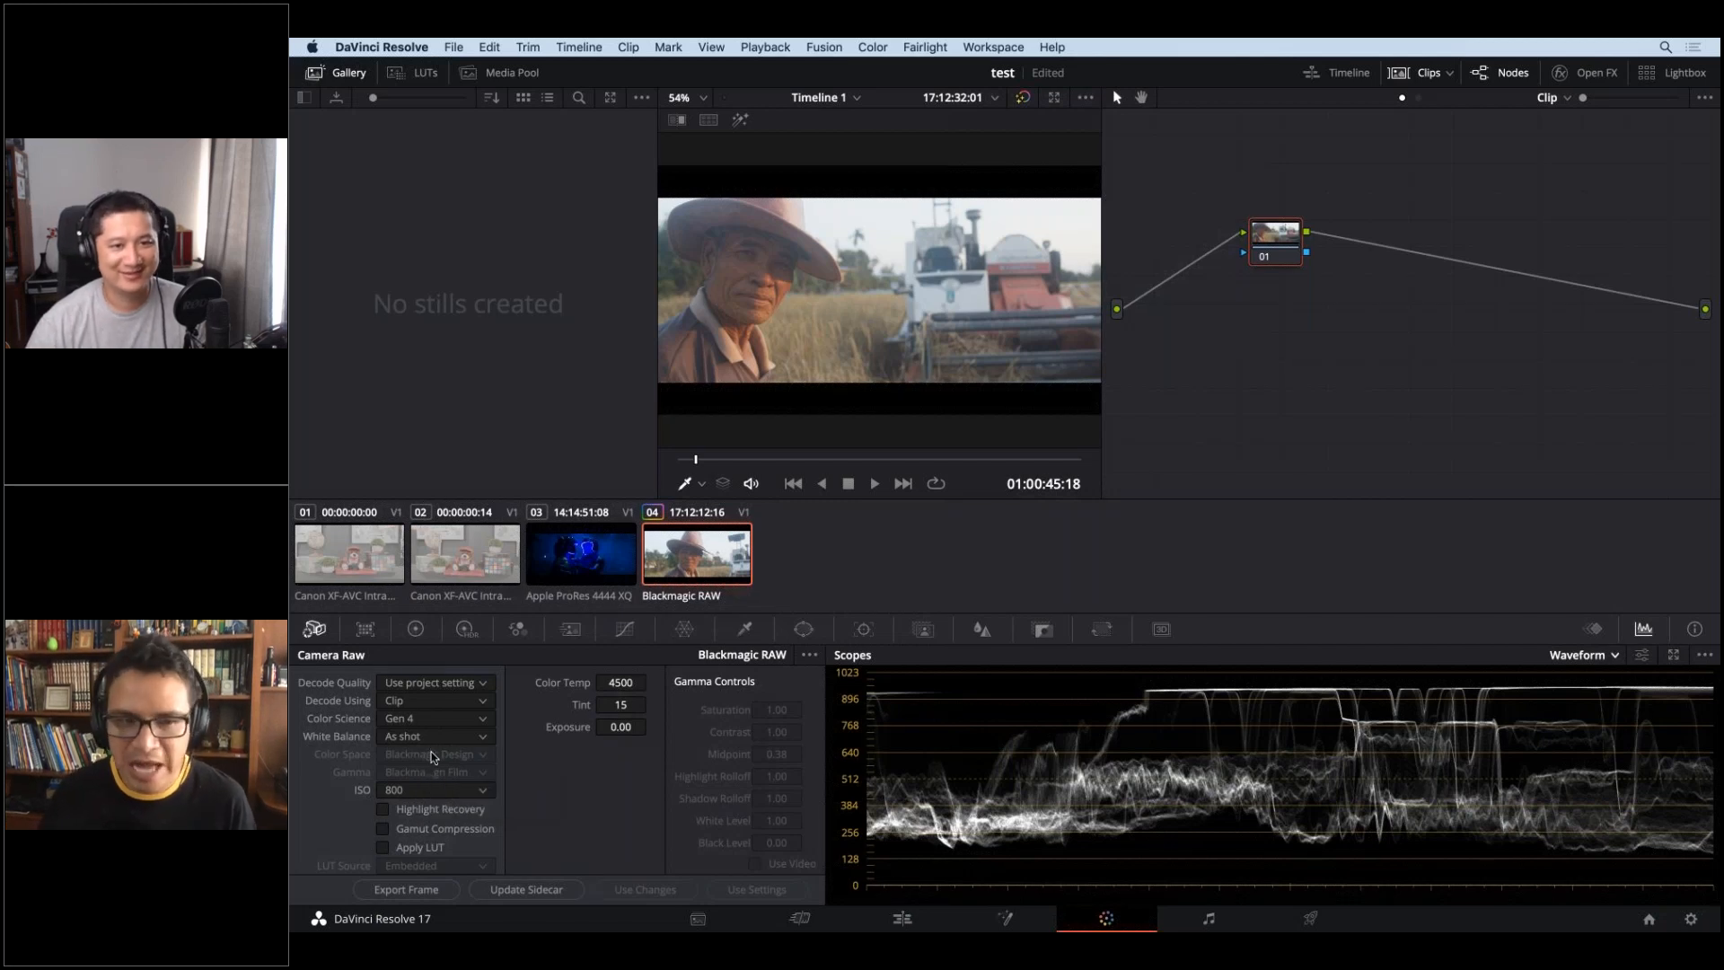
- Review the Canon and Moto 0132.mov clips of the timeline in the viewer
left_click(465, 572)
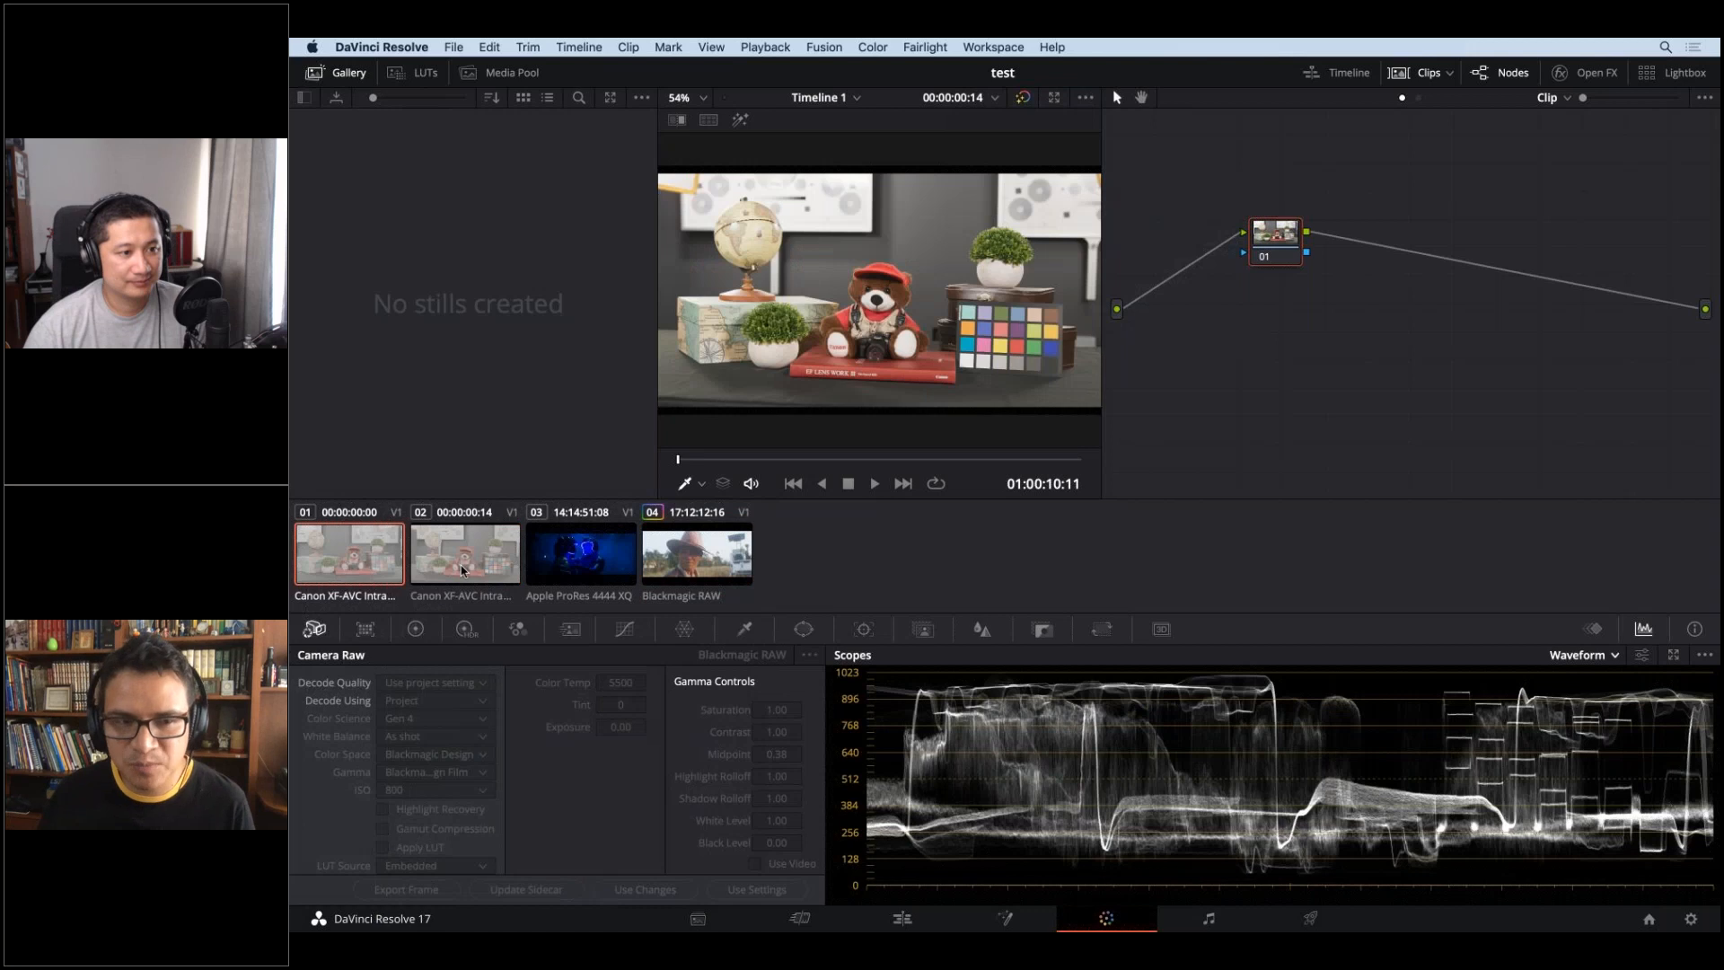
left_click(568, 560)
left_click(479, 579)
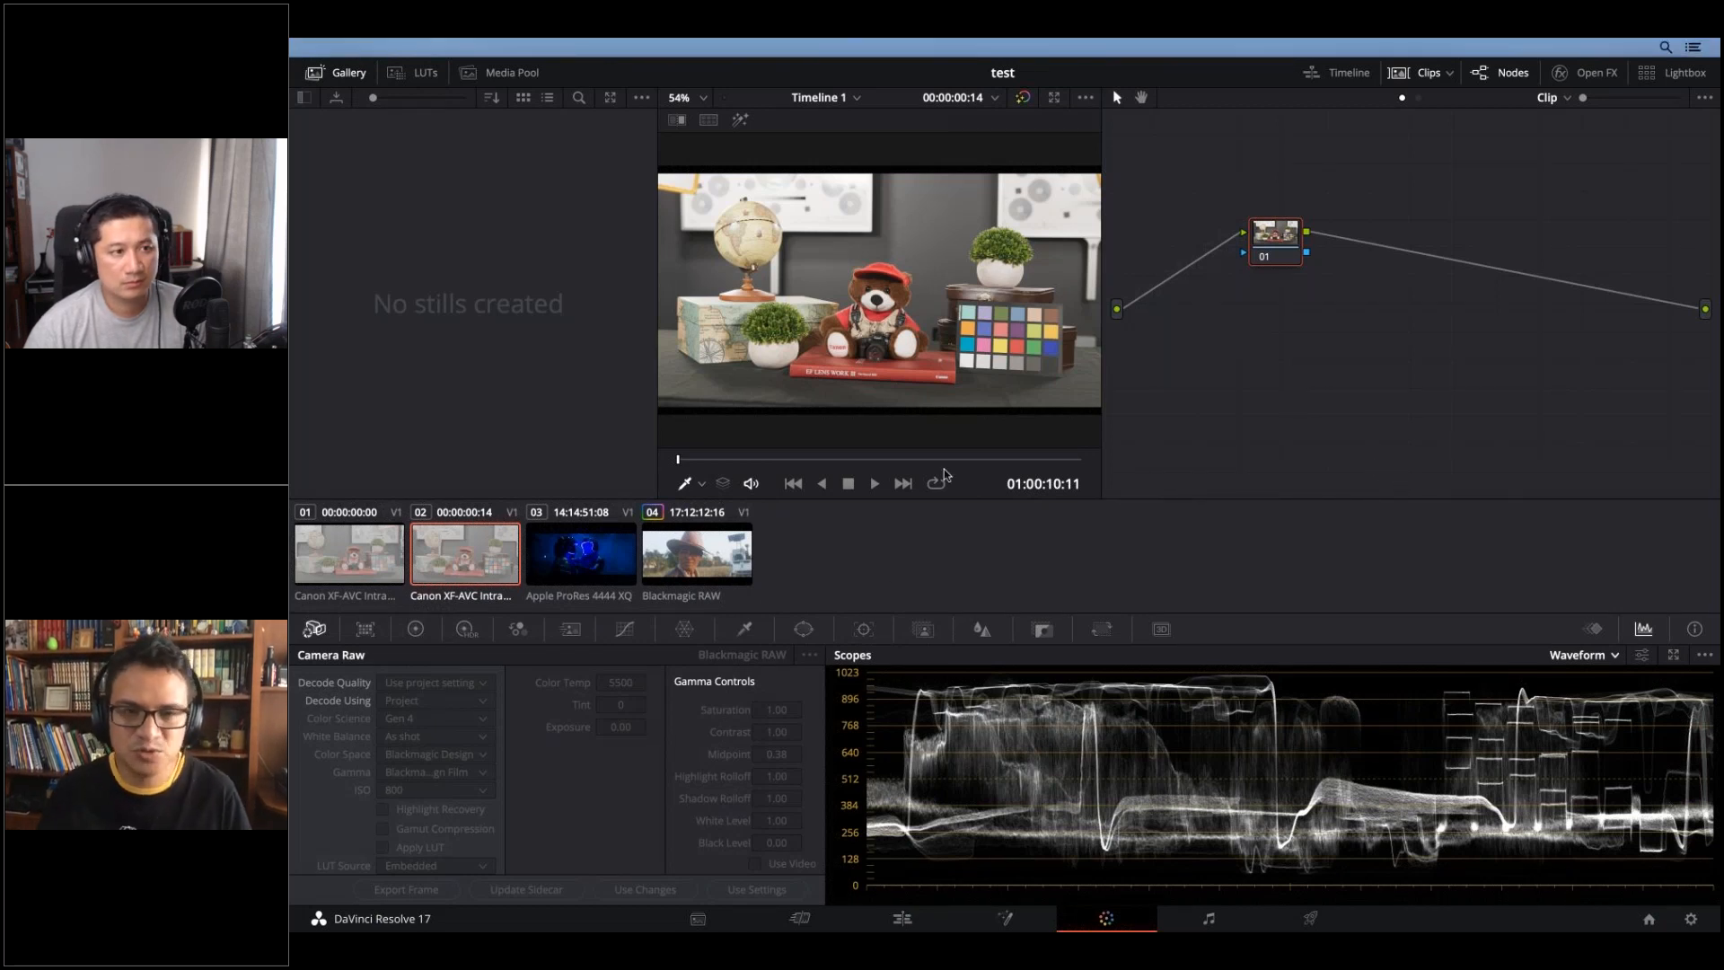
- Switch to PowerPoint to revisit the IDT diagram, then return to DaVinci Resolve and view the Apple ProRes clip
key("super+Tab")
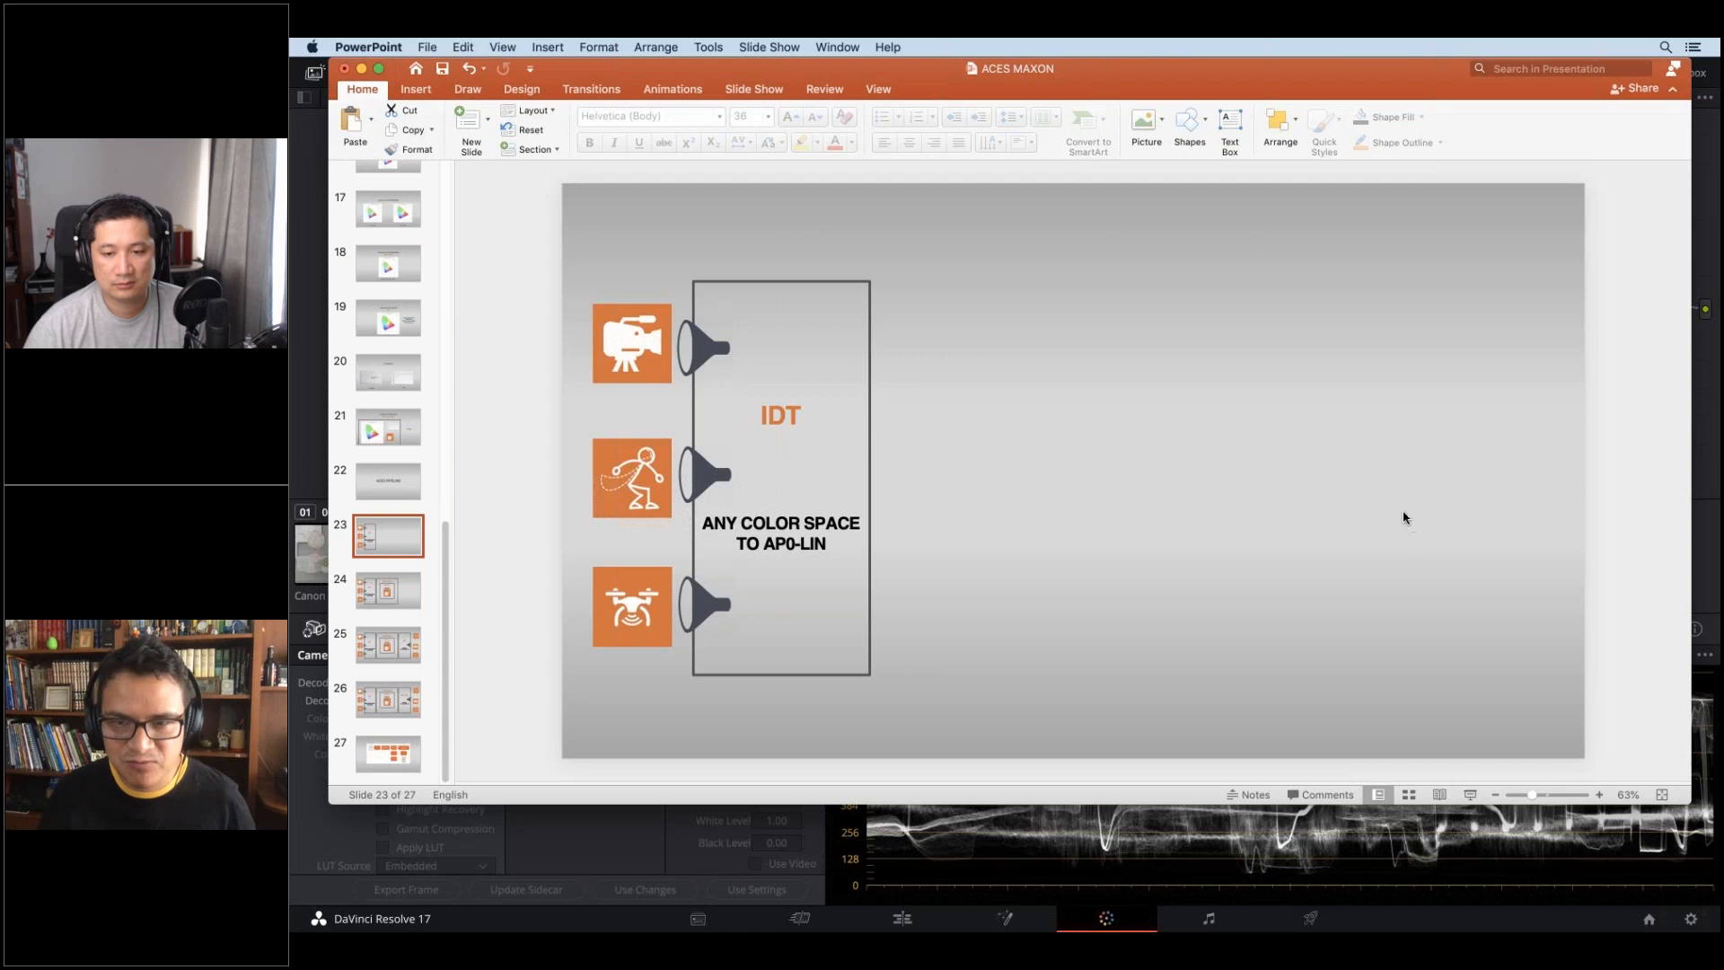
key("super+Tab")
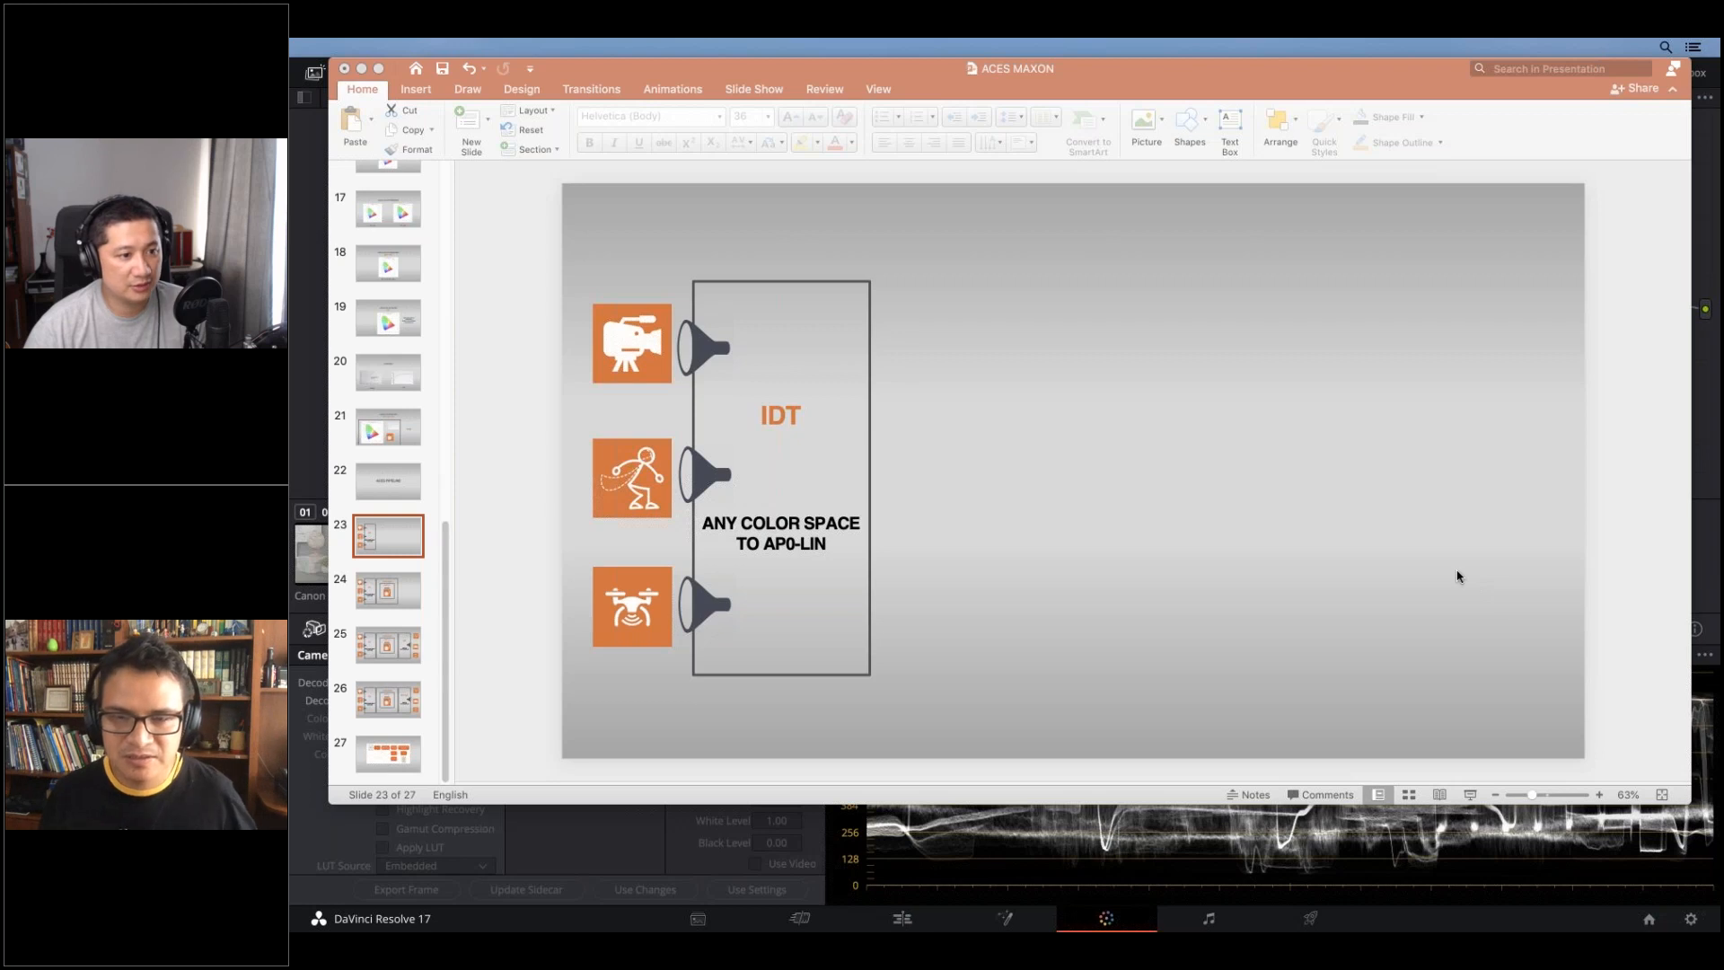
left_click(290, 427)
left_click(615, 582)
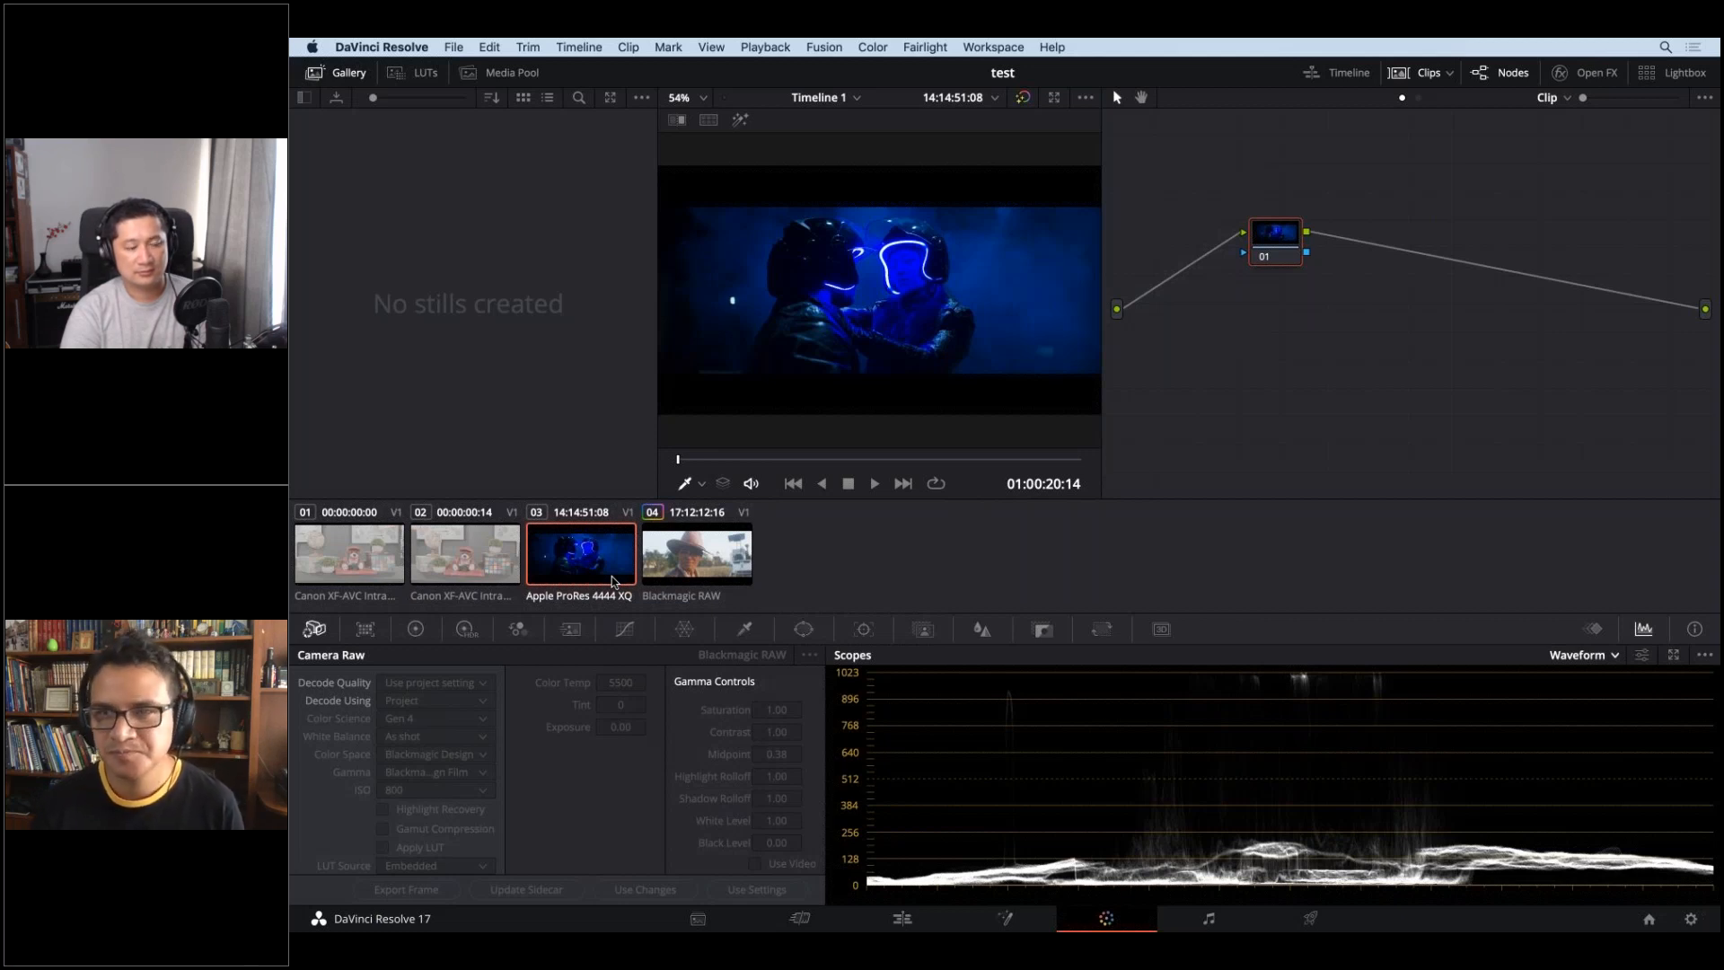
- Try the DaVinci YRGB color science in the project's color management settings, reselect ACEScct and discard the changes
left_click(1692, 921)
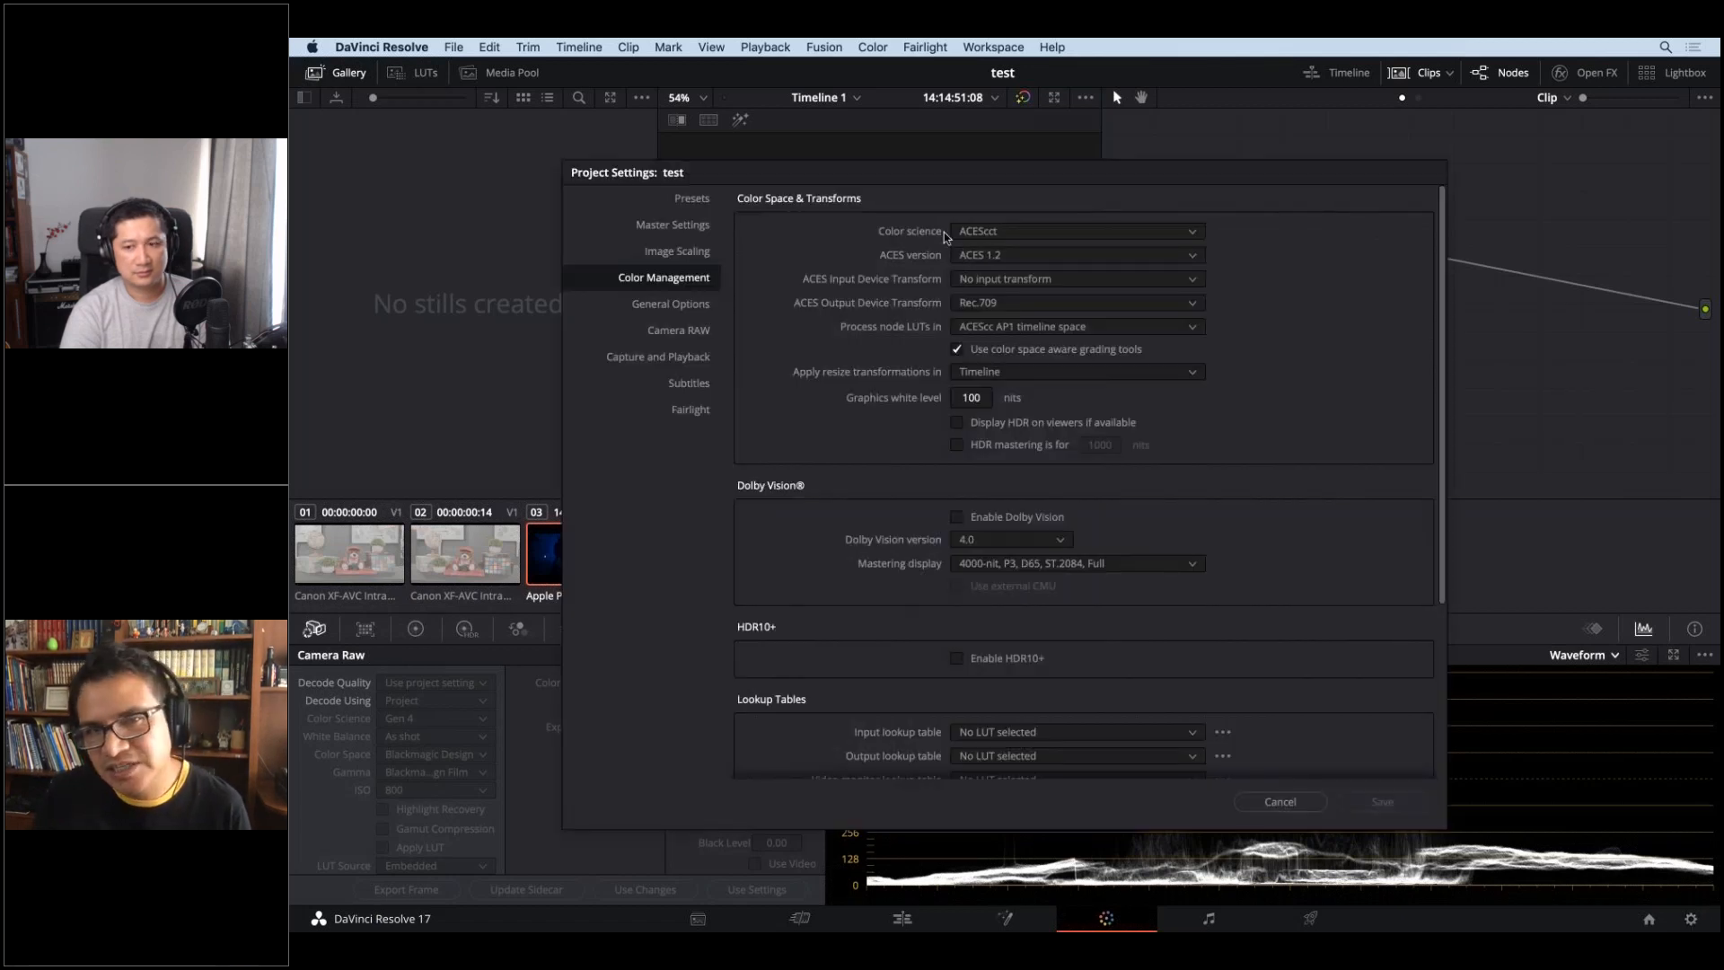
left_click(1006, 235)
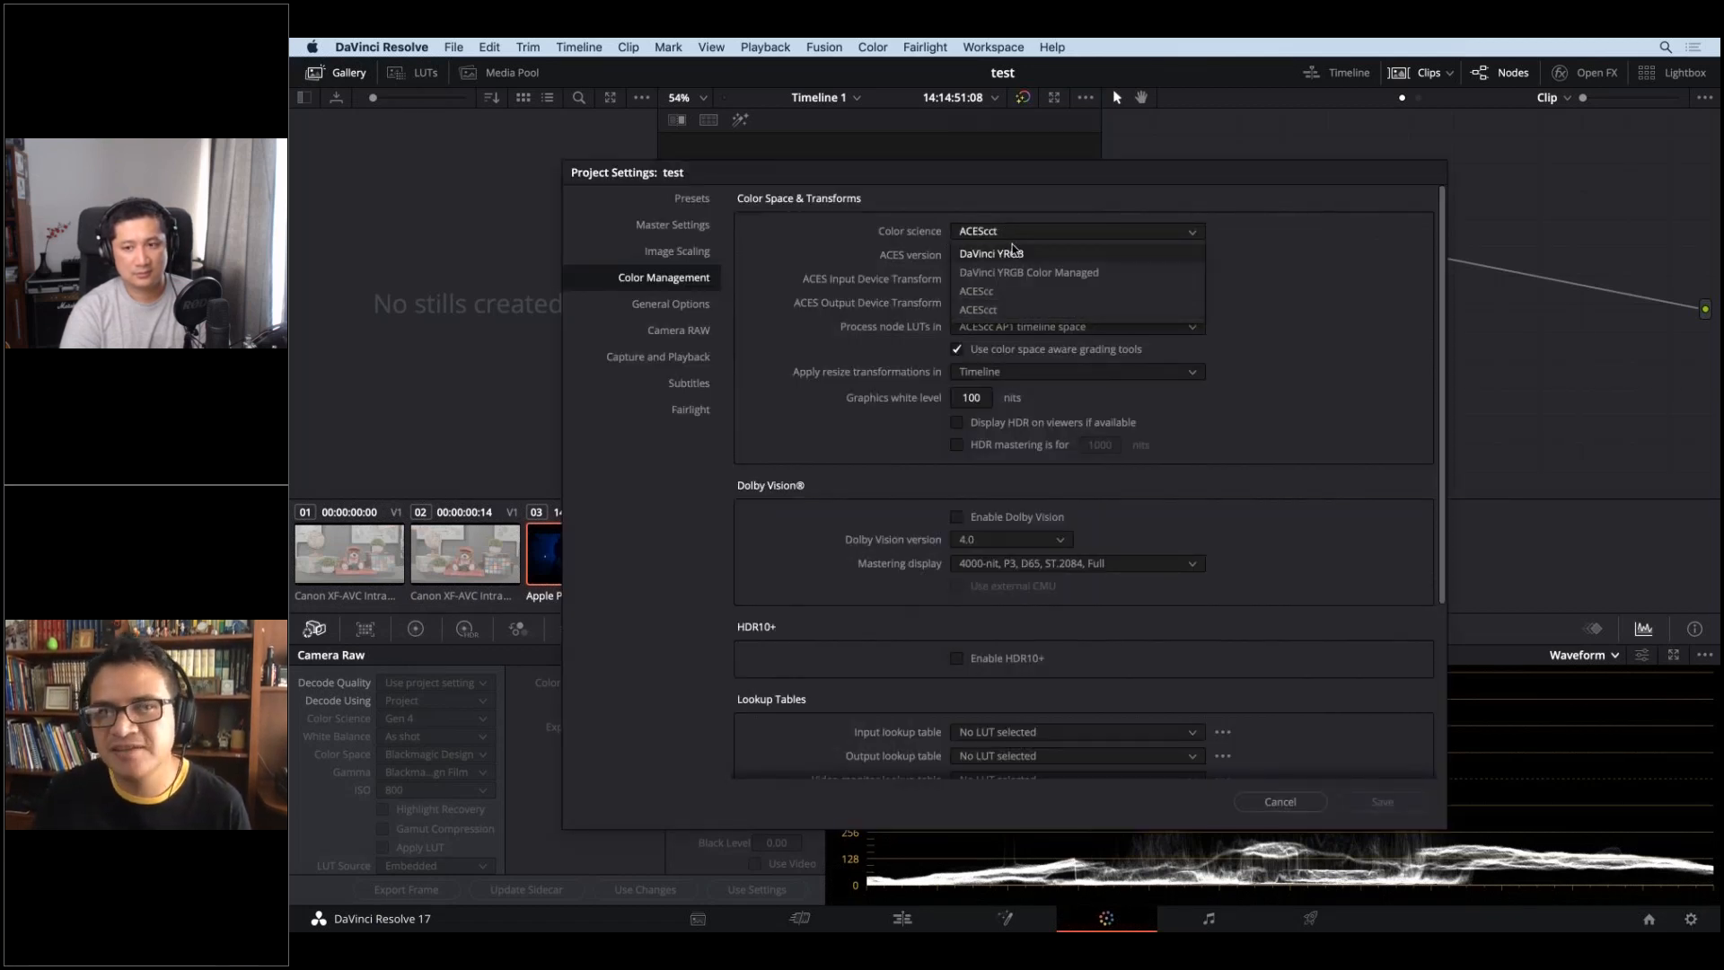
left_click(1013, 253)
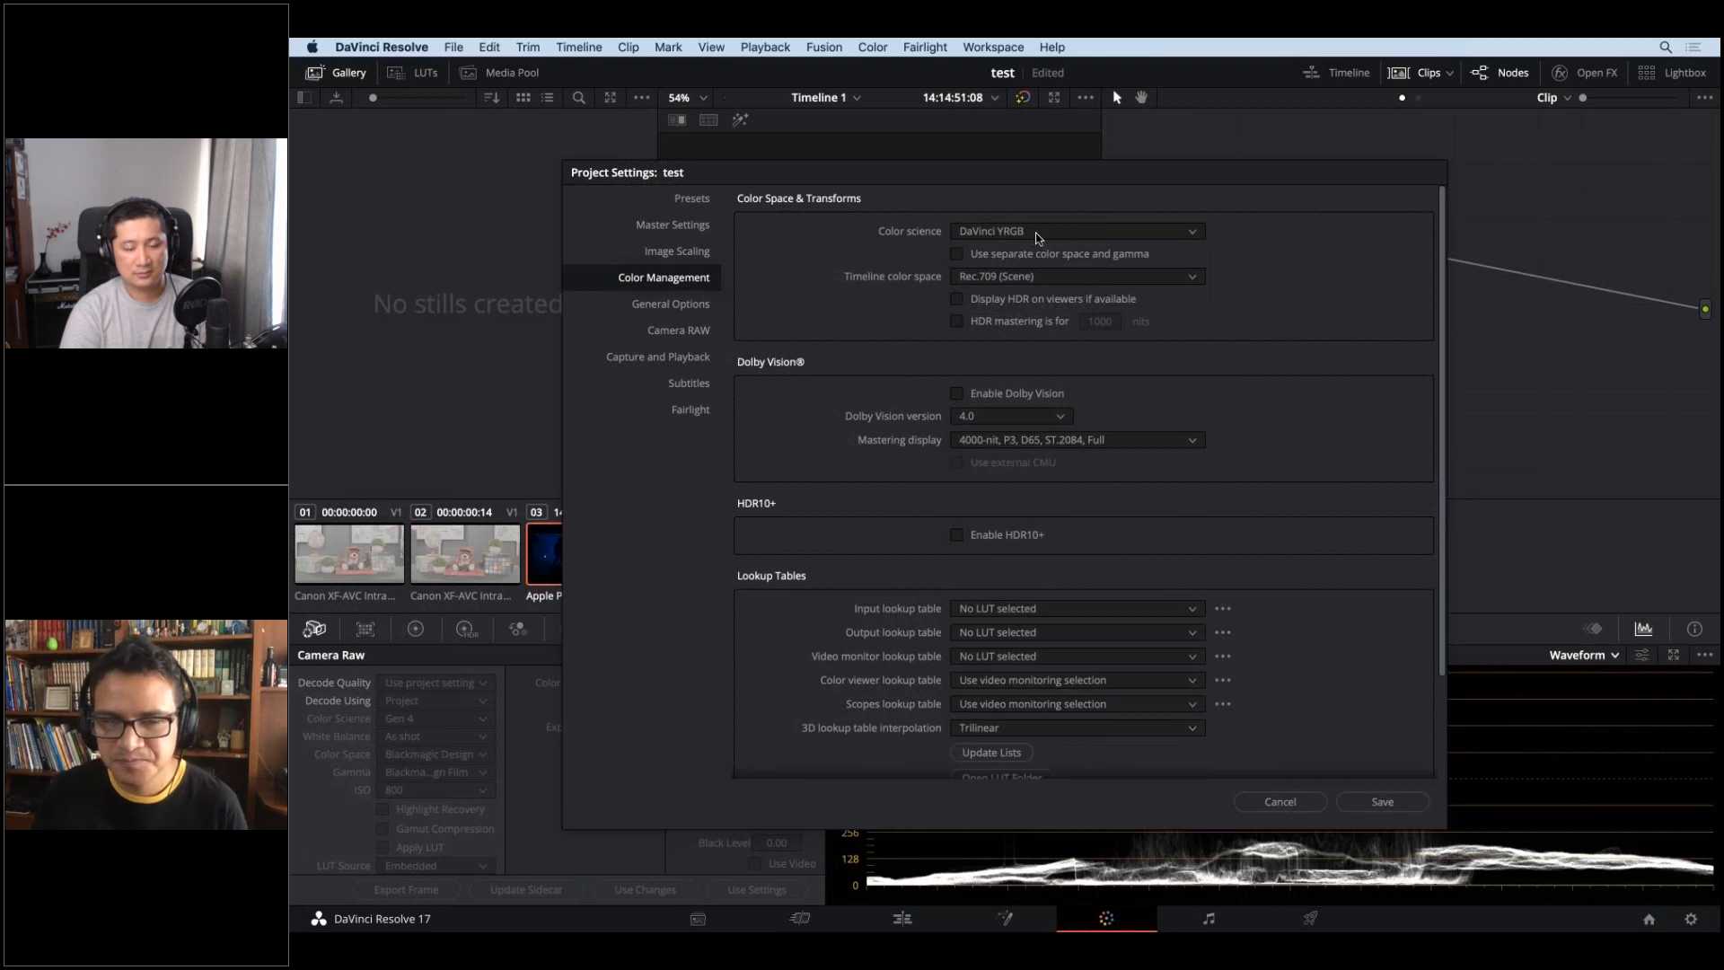
left_click(1037, 234)
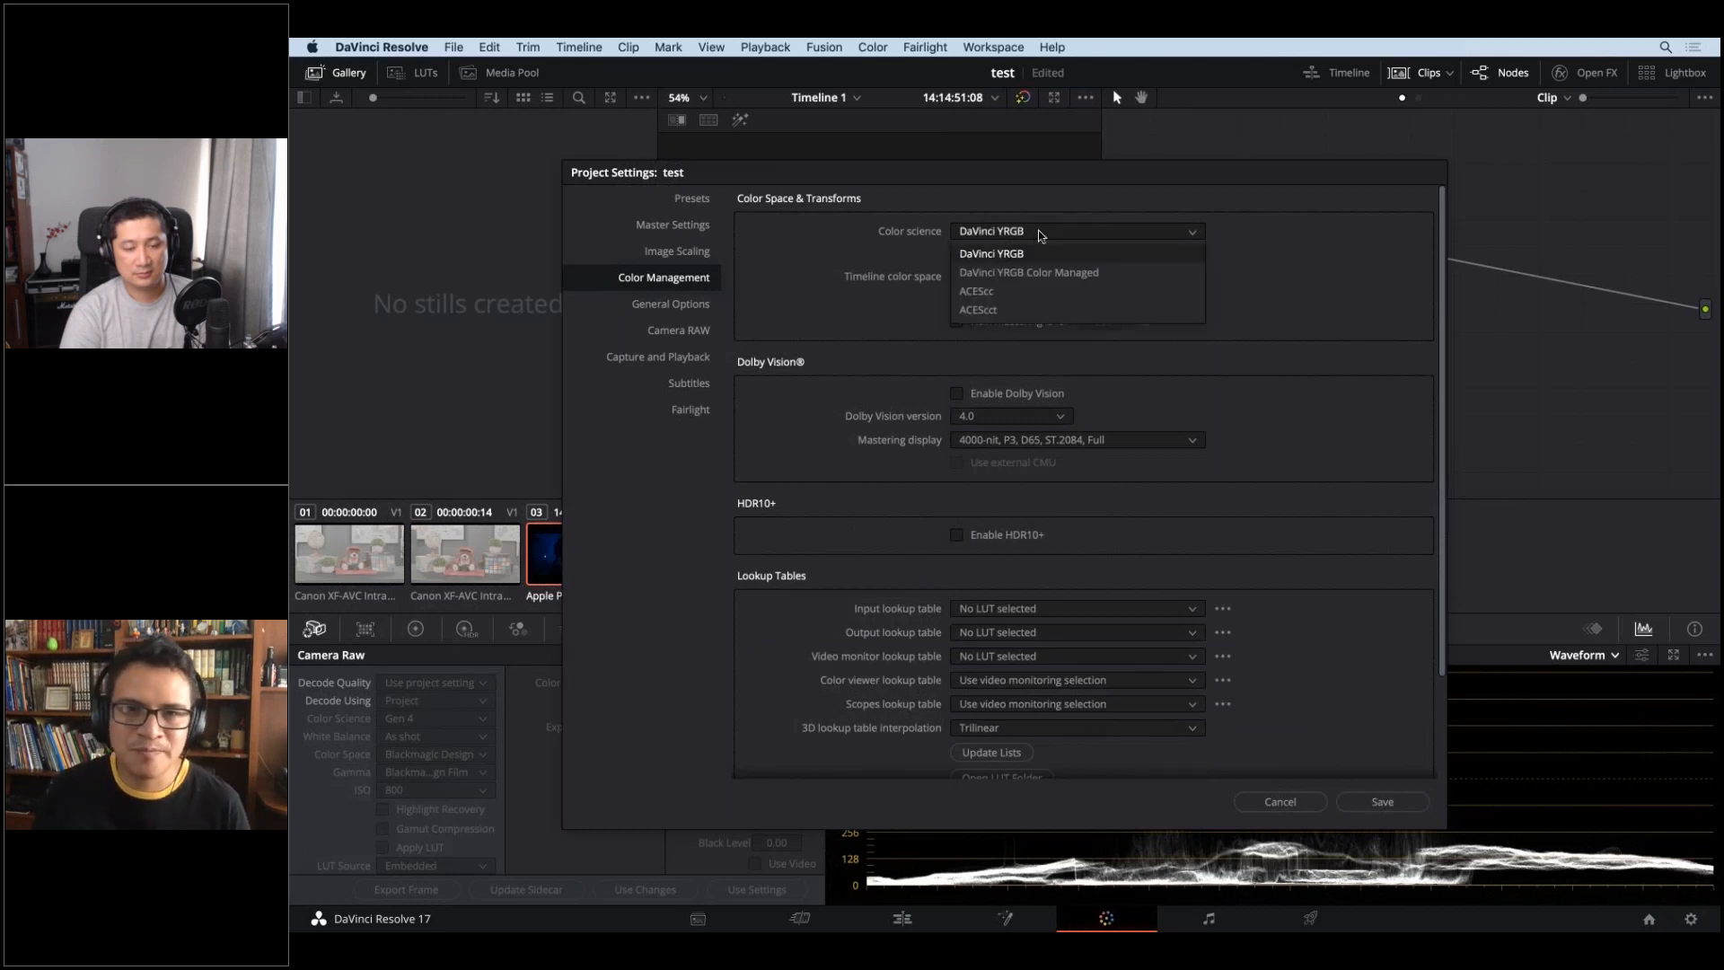
left_click(1030, 310)
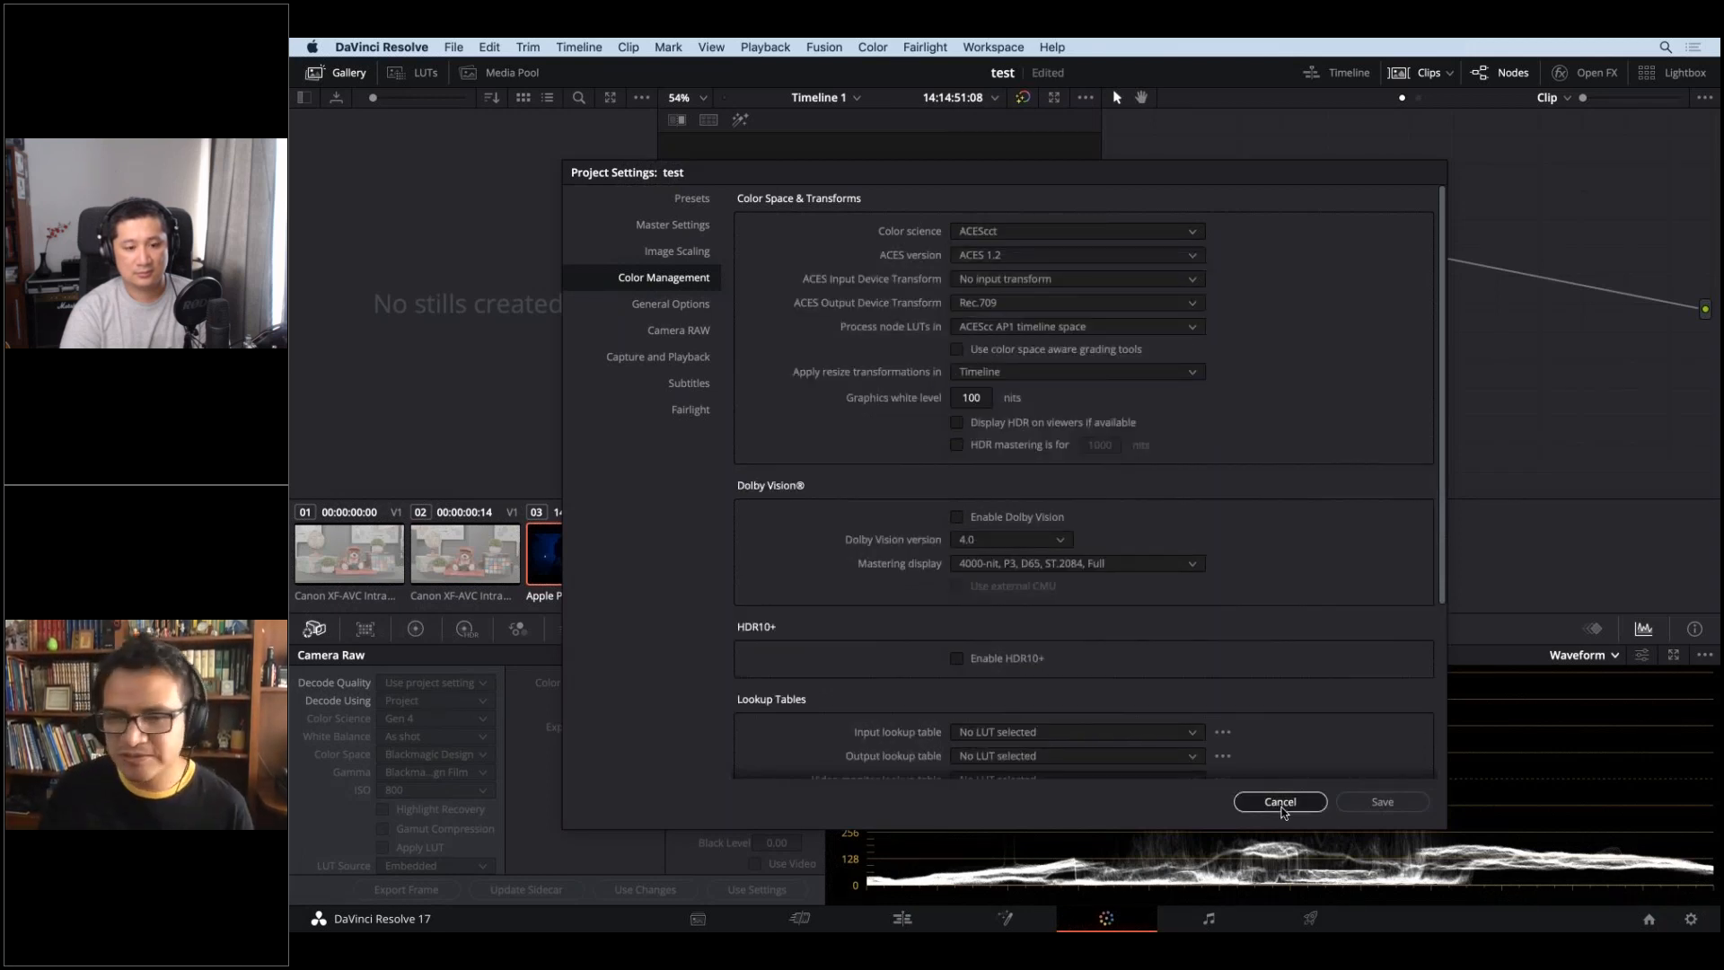
left_click(1283, 810)
- Examine the blue neon strip and the face inside the helmet of the Apple ProRes clip at high magnification
scroll(961, 265, "up", 4)
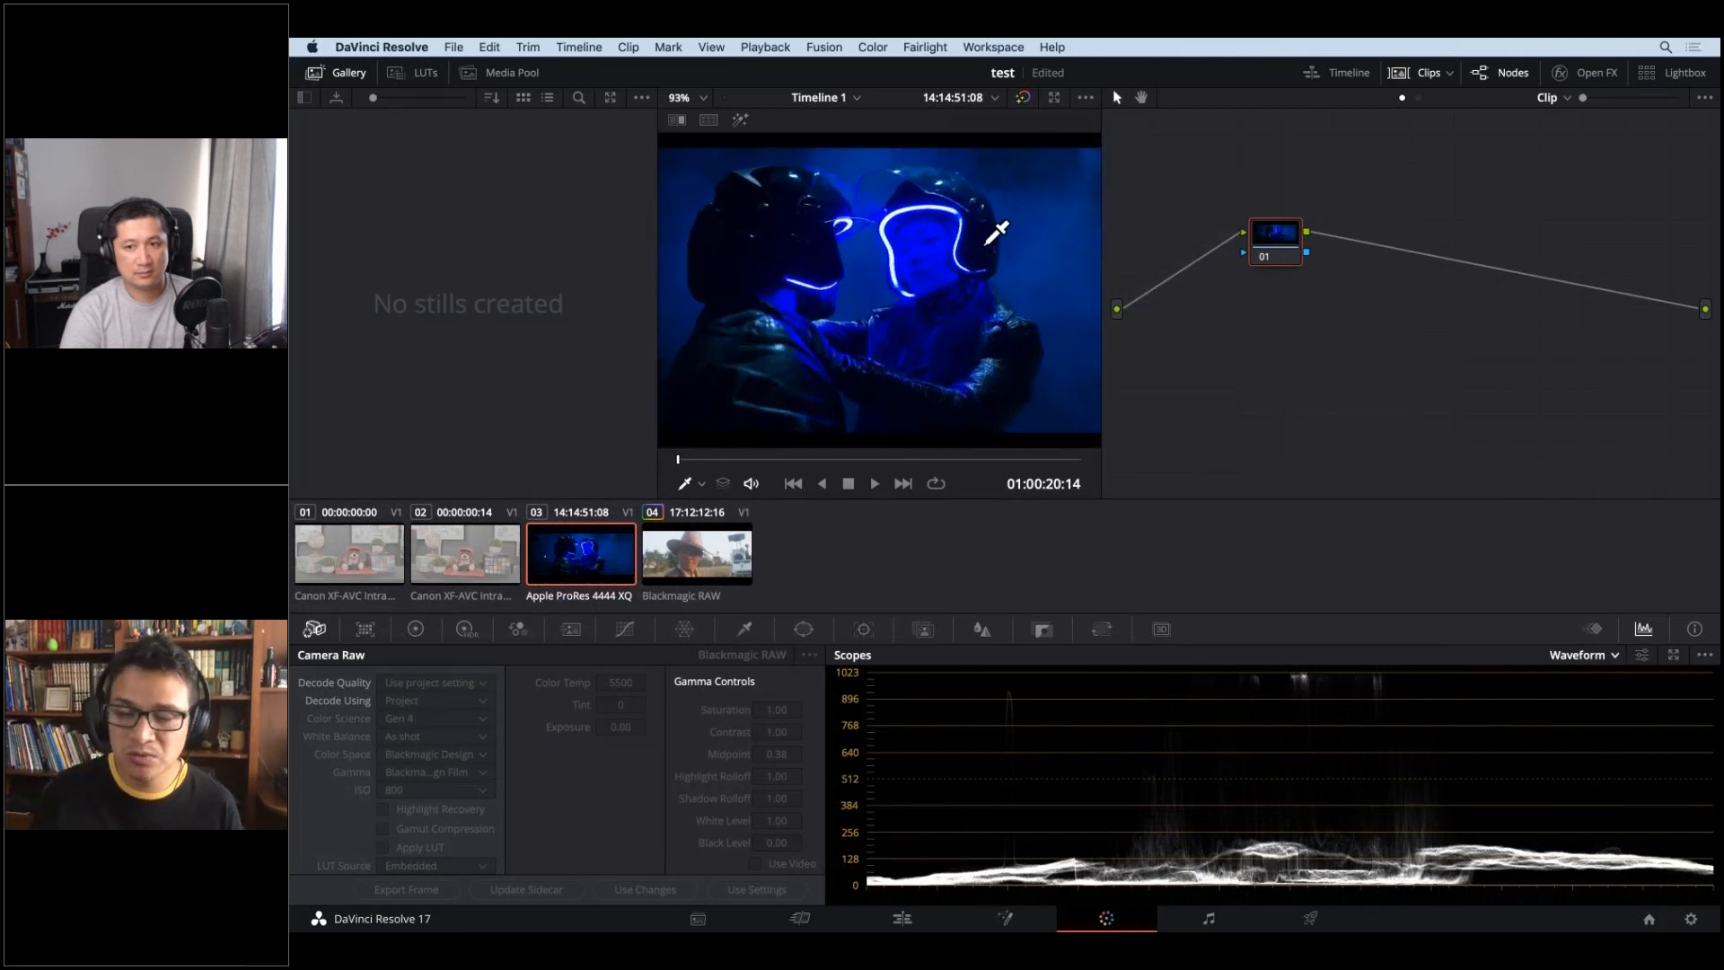
scroll(995, 235, "up", 10)
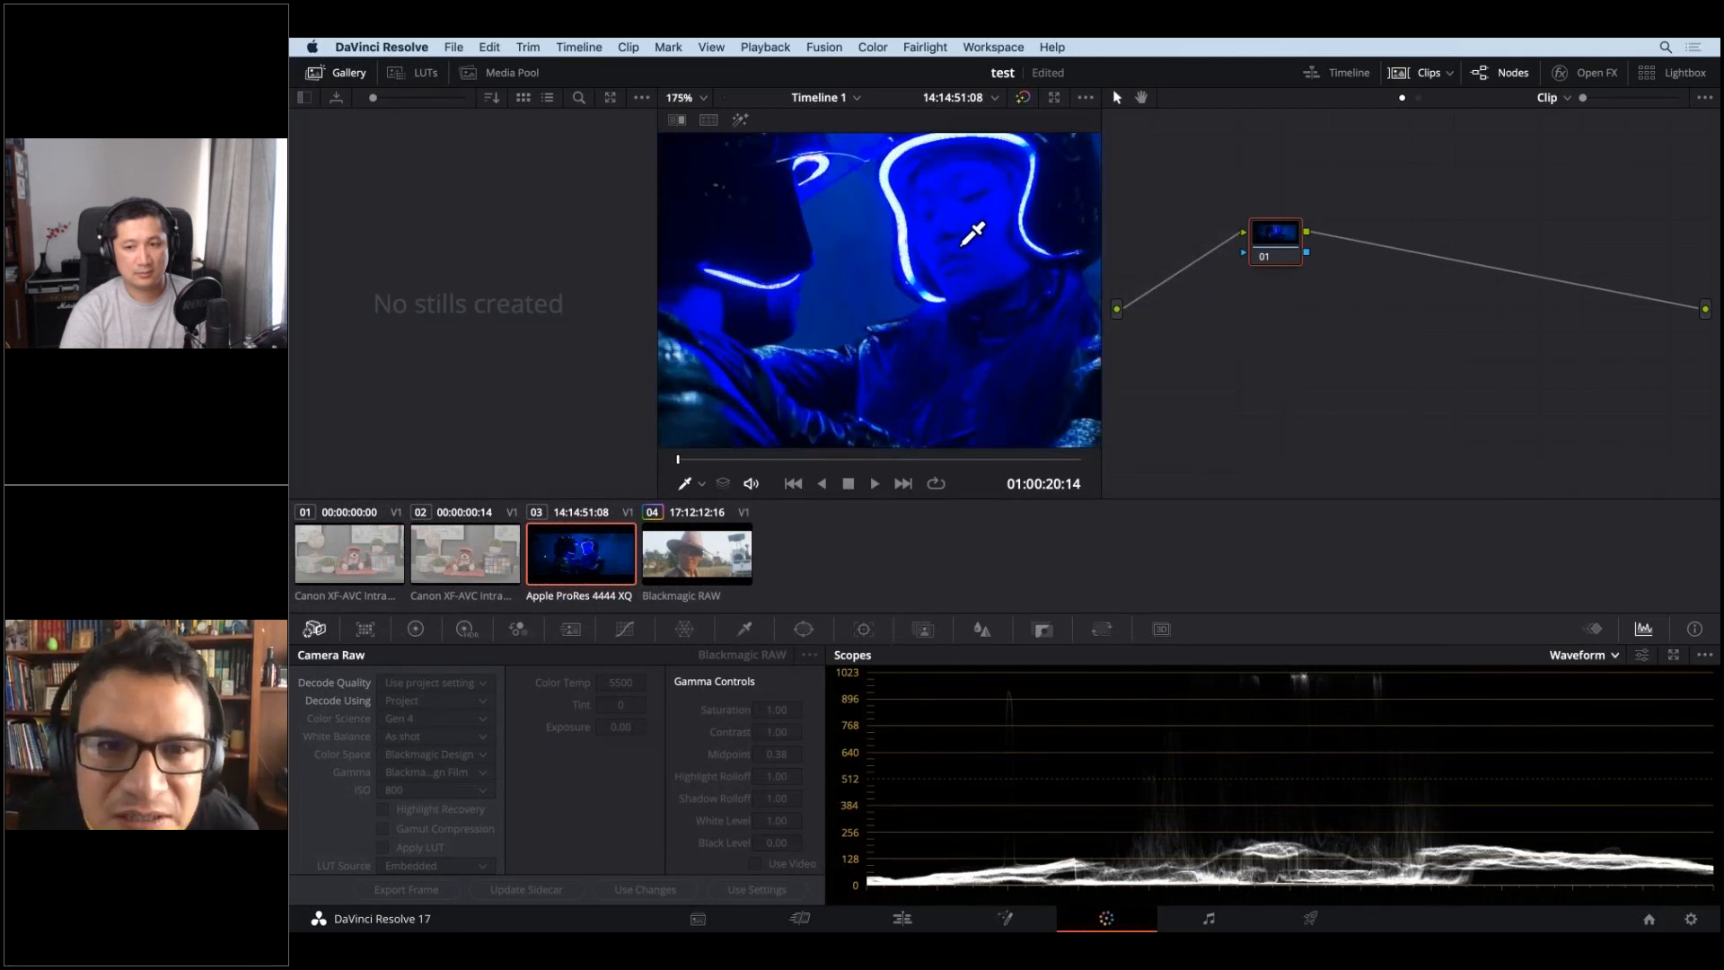
scroll(908, 412, "up", 3)
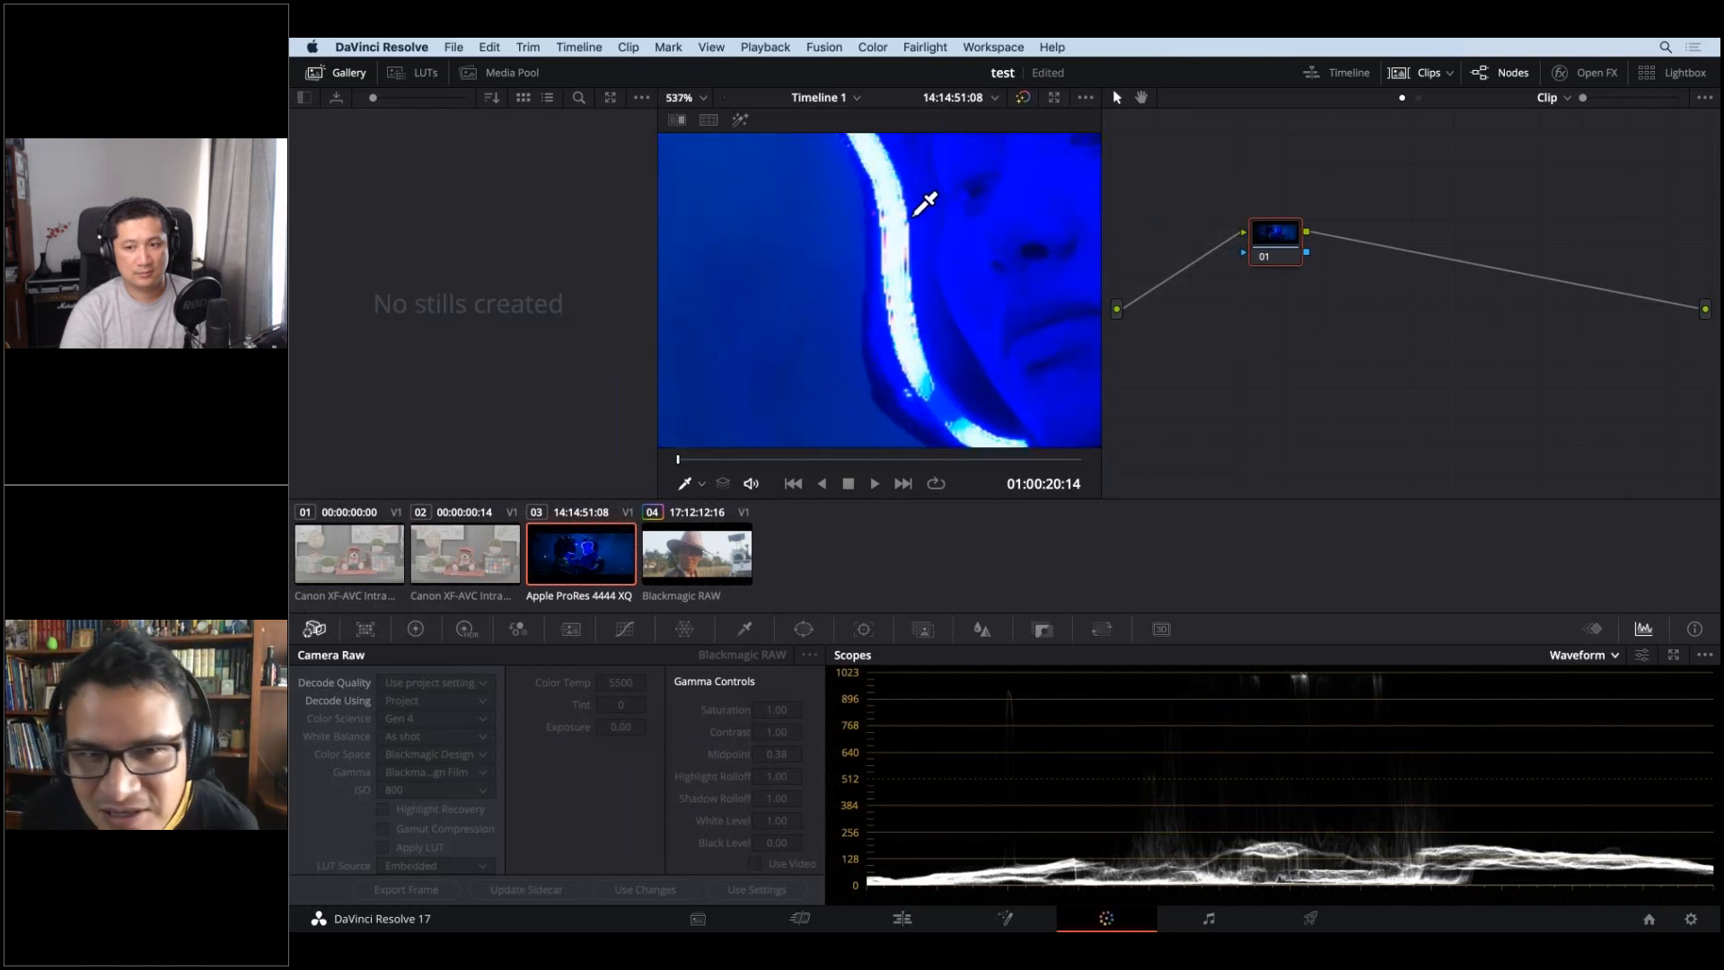
left_click_drag(893, 311, 849, 490)
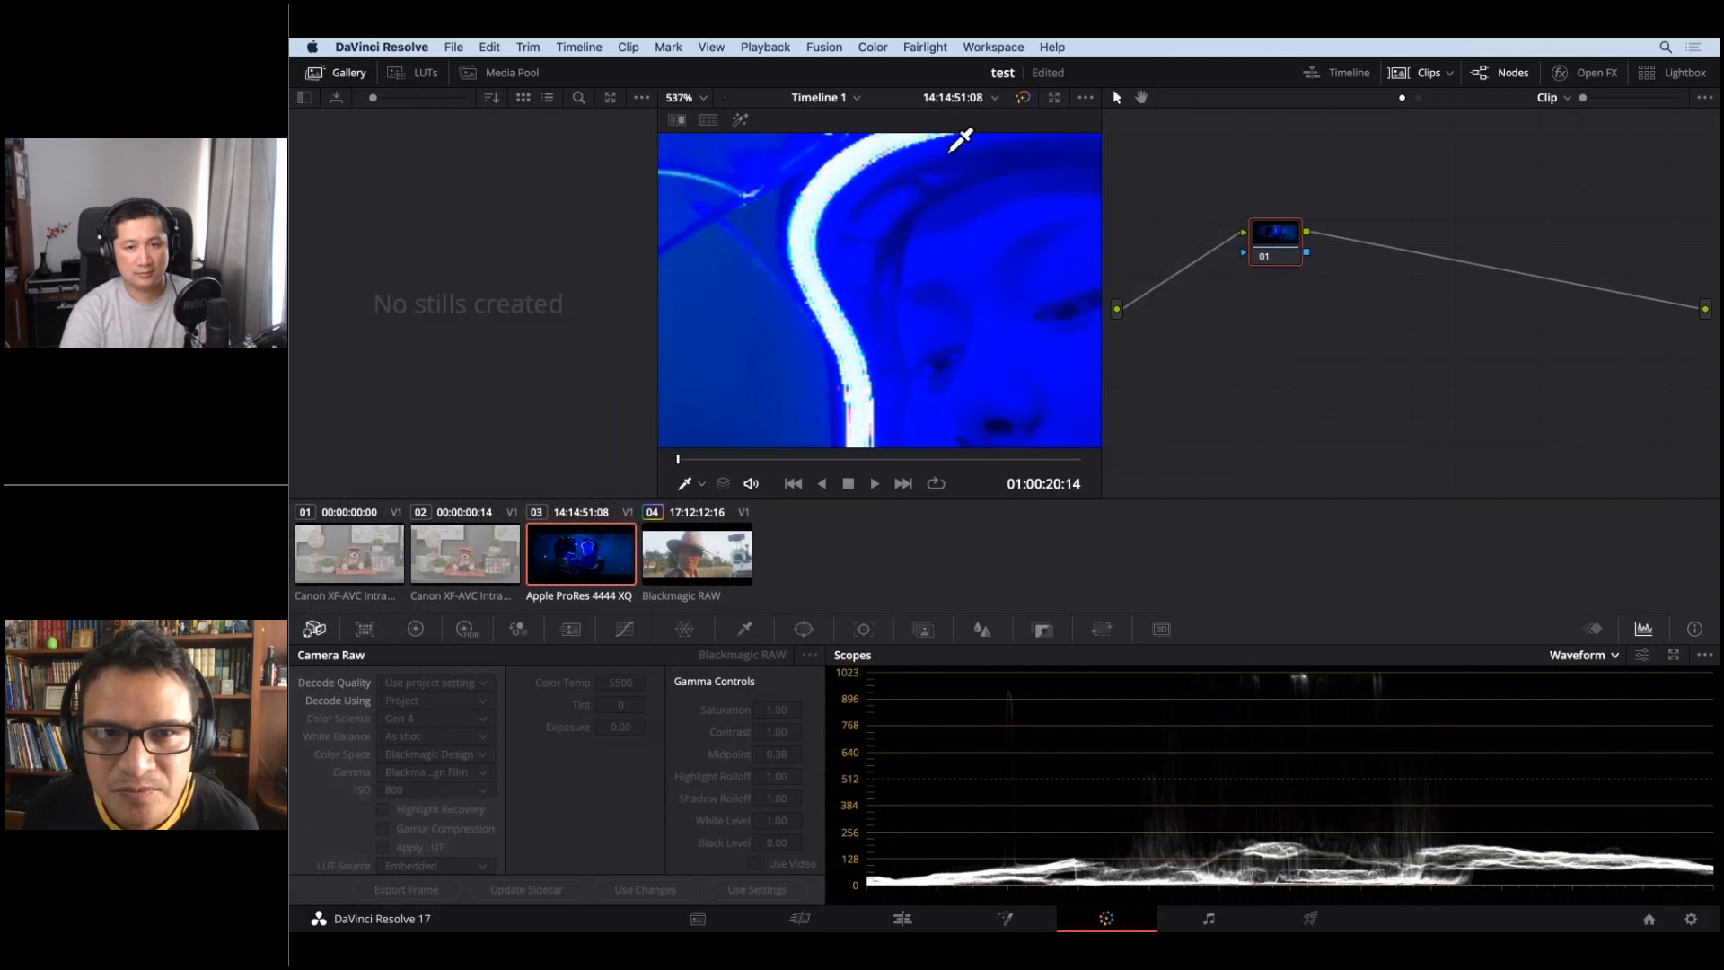
- Find the Gamut Limiter in the Open FX library with the search "gam" and apply it to node 01 of the Apple ProRes clip
scroll(940, 231, "down", 2)
scroll(951, 217, "down", 10)
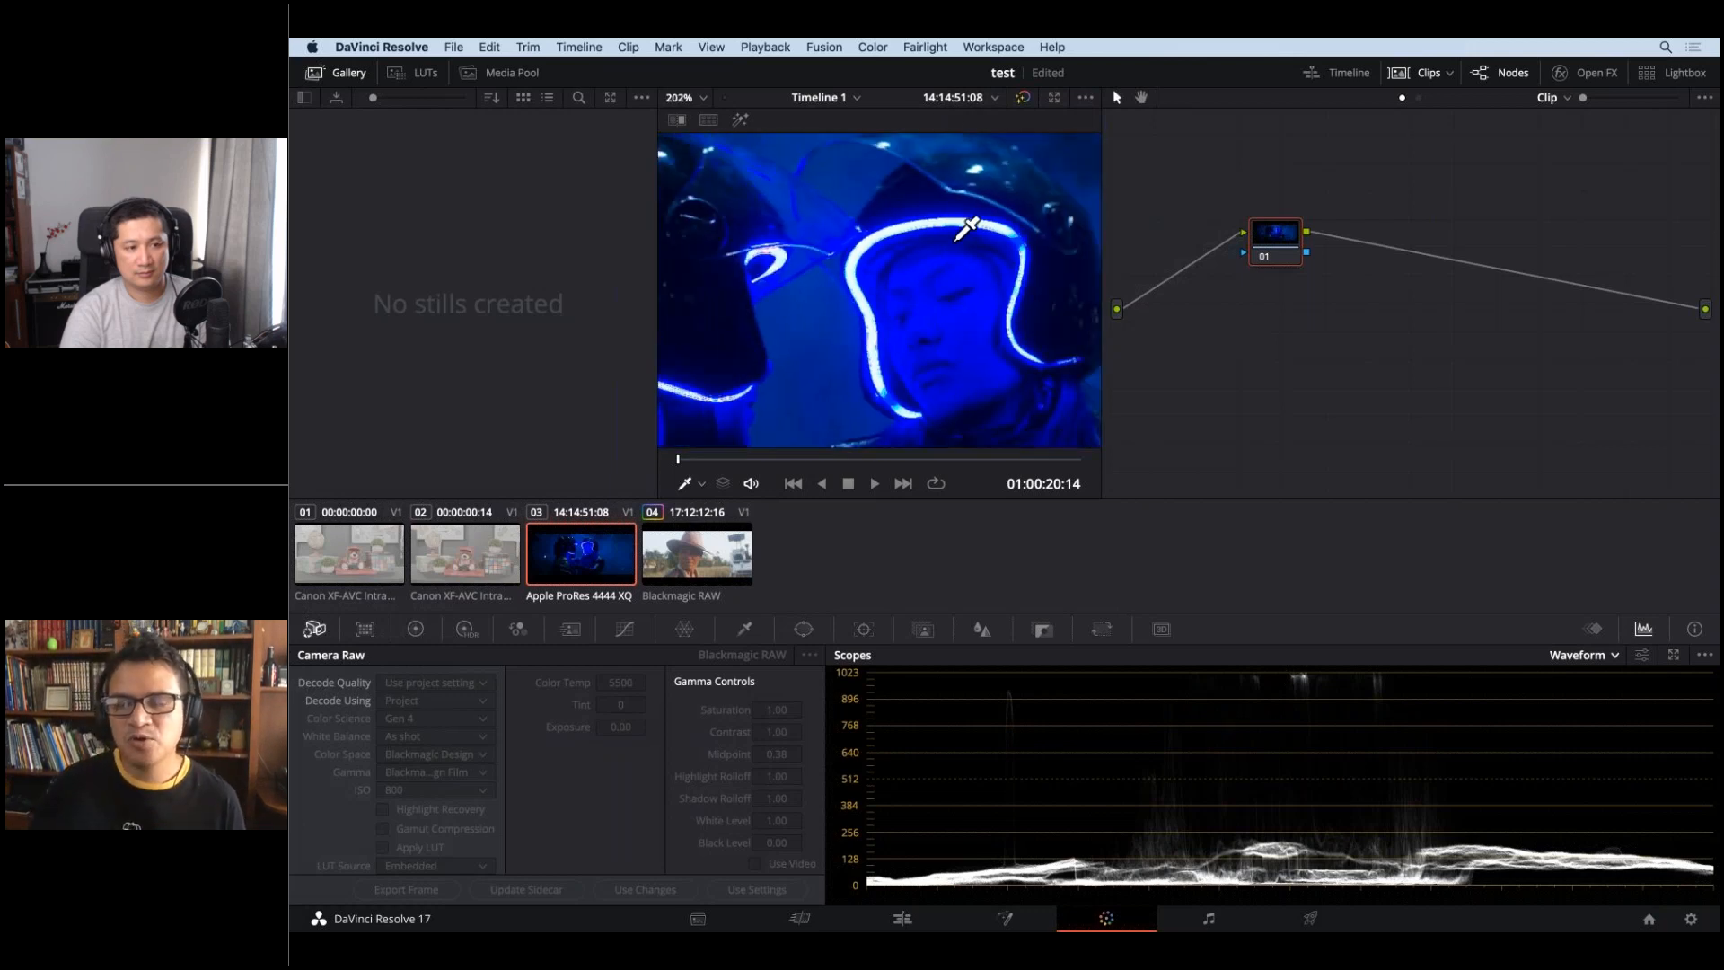
scroll(997, 305, "down", 3)
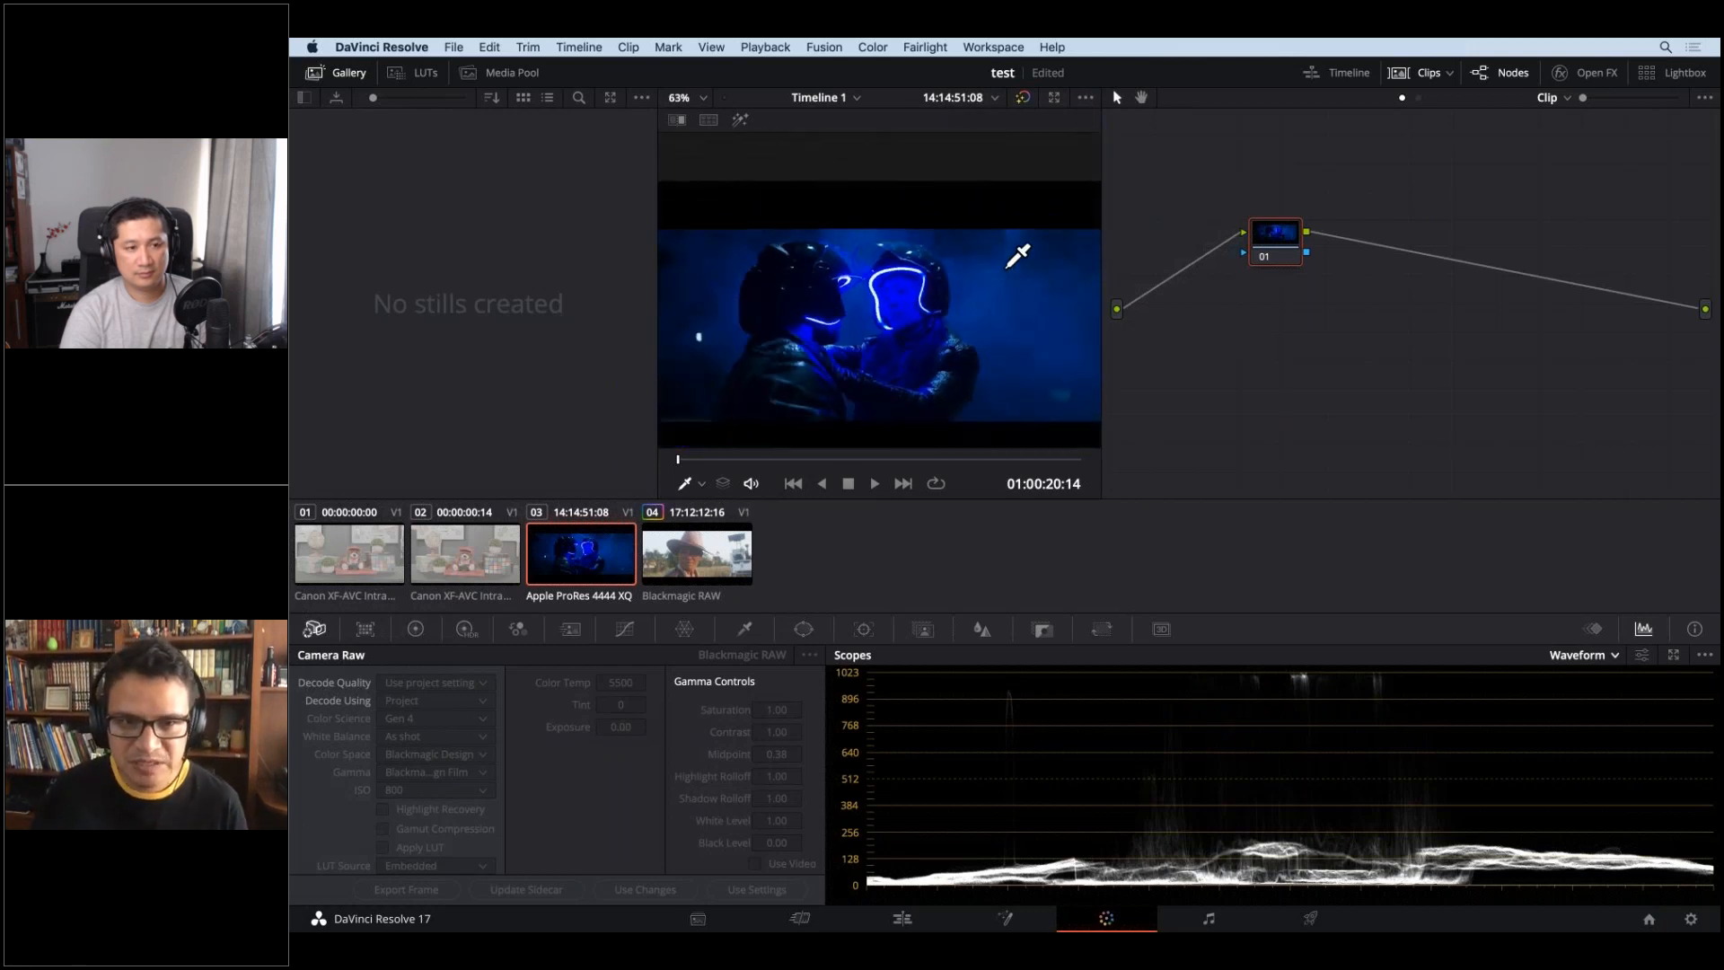
left_click_drag(976, 278, 963, 279)
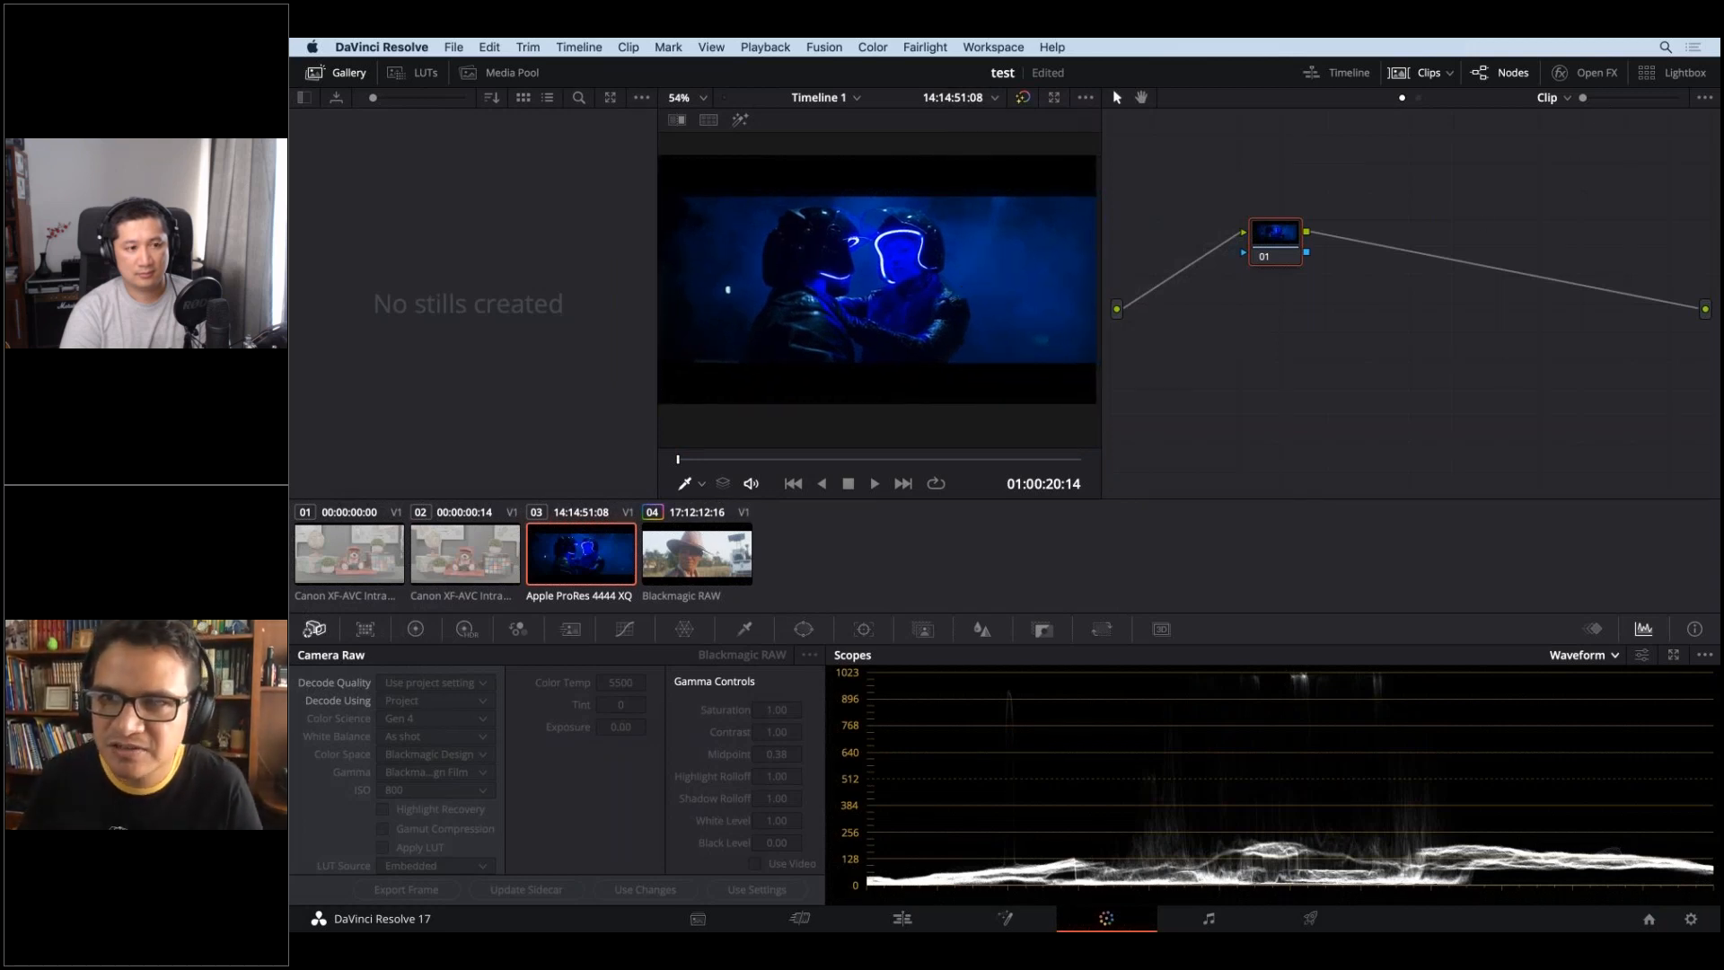
left_click(1592, 74)
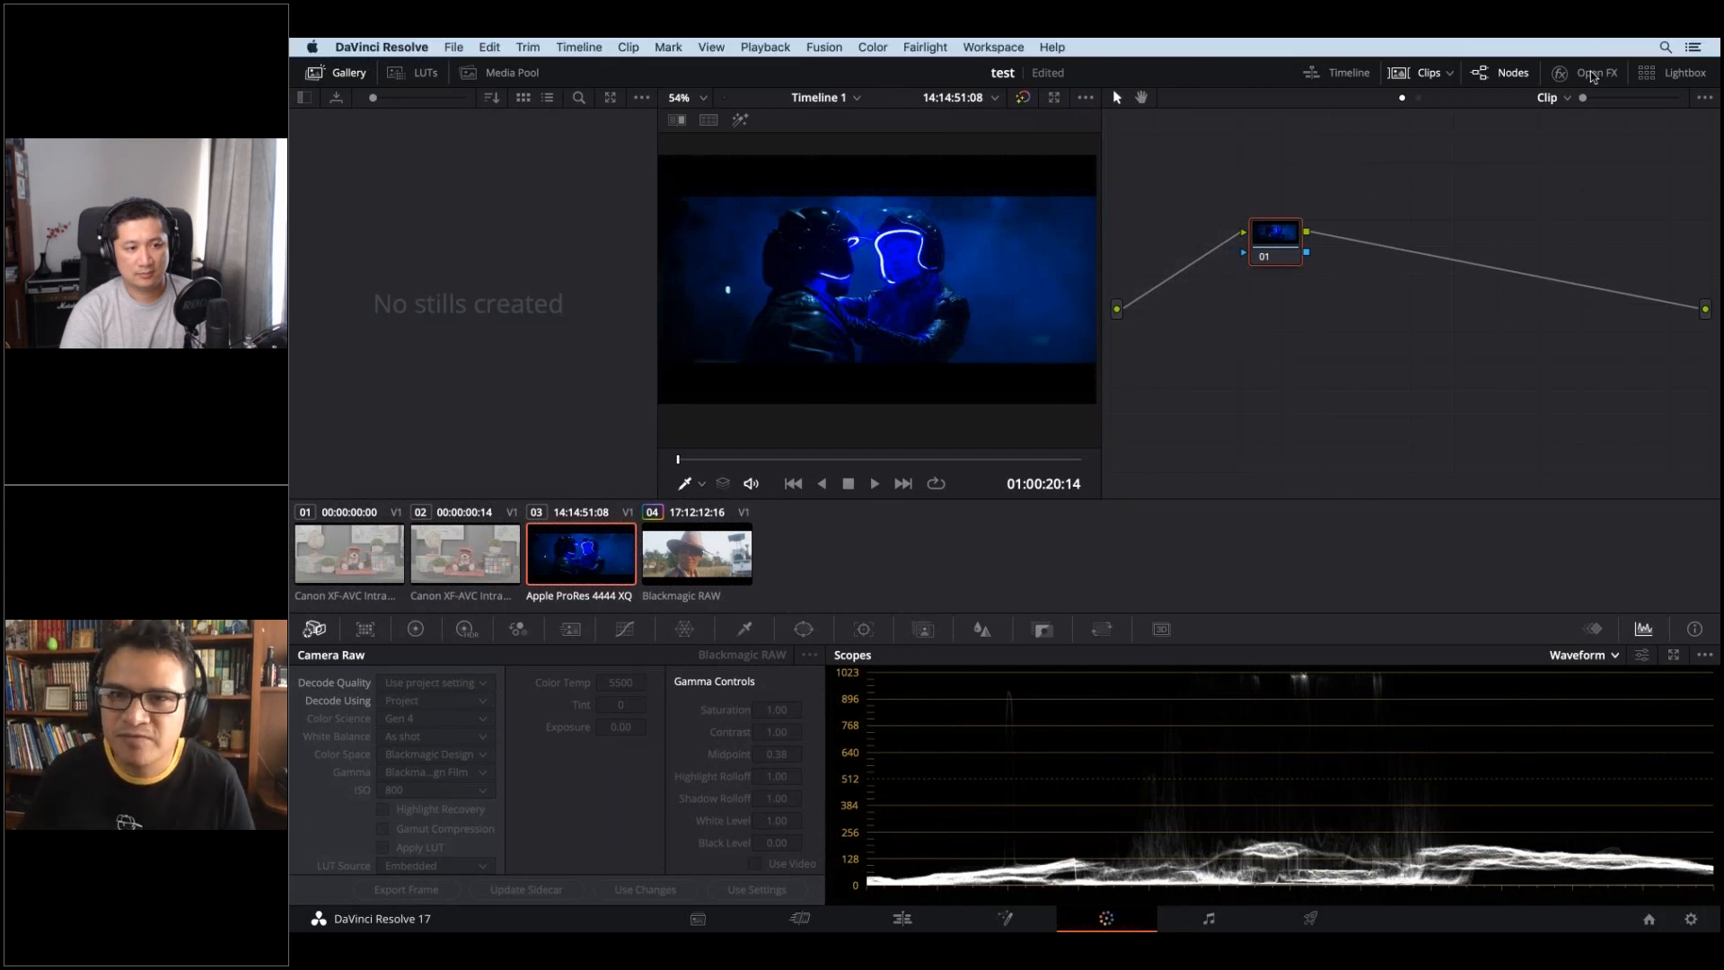
left_click(1672, 99)
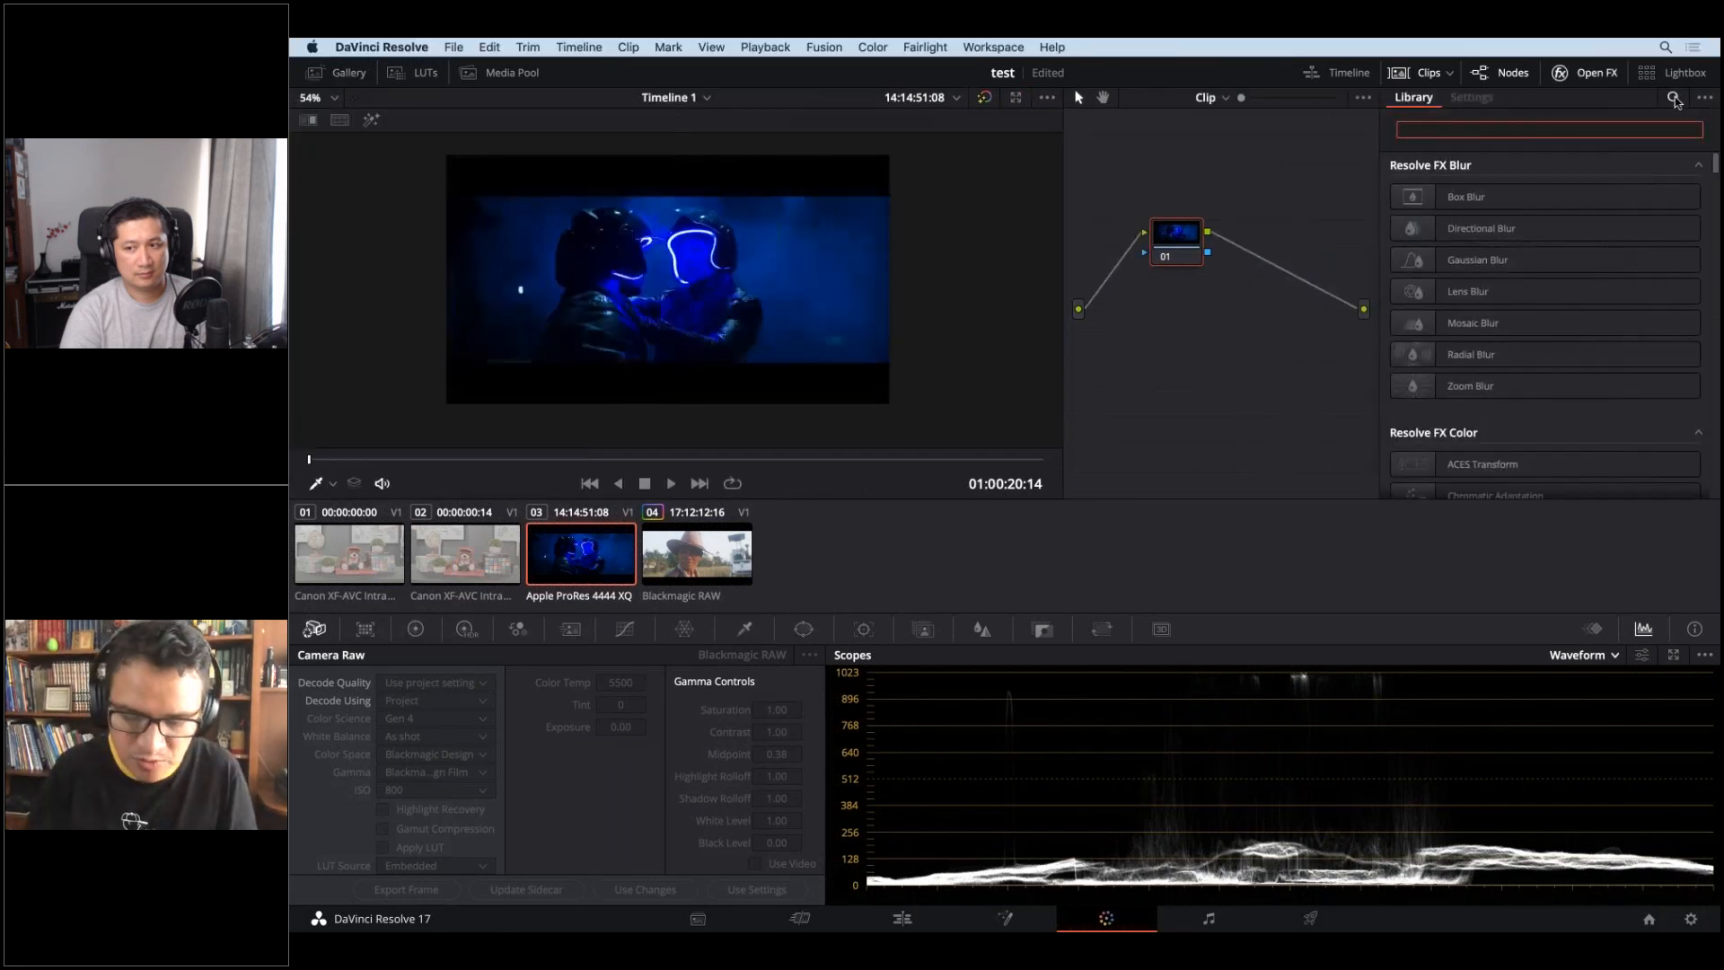
type("gam")
left_click_drag(1485, 197, 1197, 241)
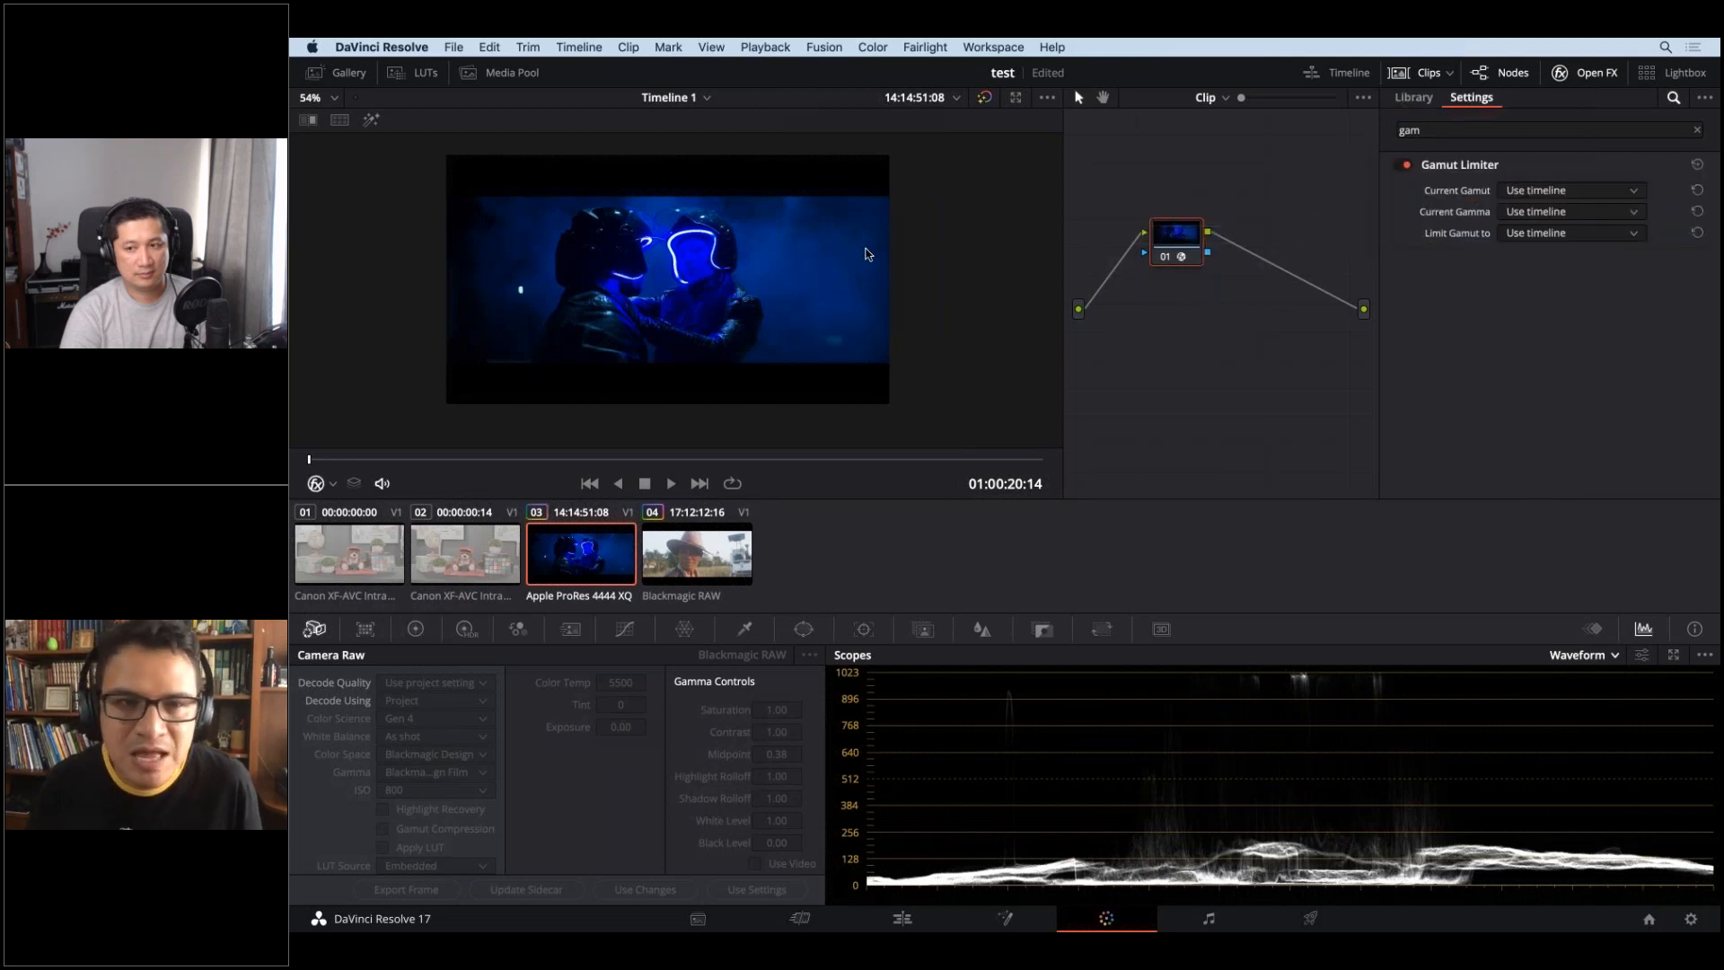
- Set the Gamut Limiter's Limit Gamut to Rec.709 on the Apple ProRes clip's node
scroll(696, 284, "up", 4)
scroll(696, 284, "up", 5)
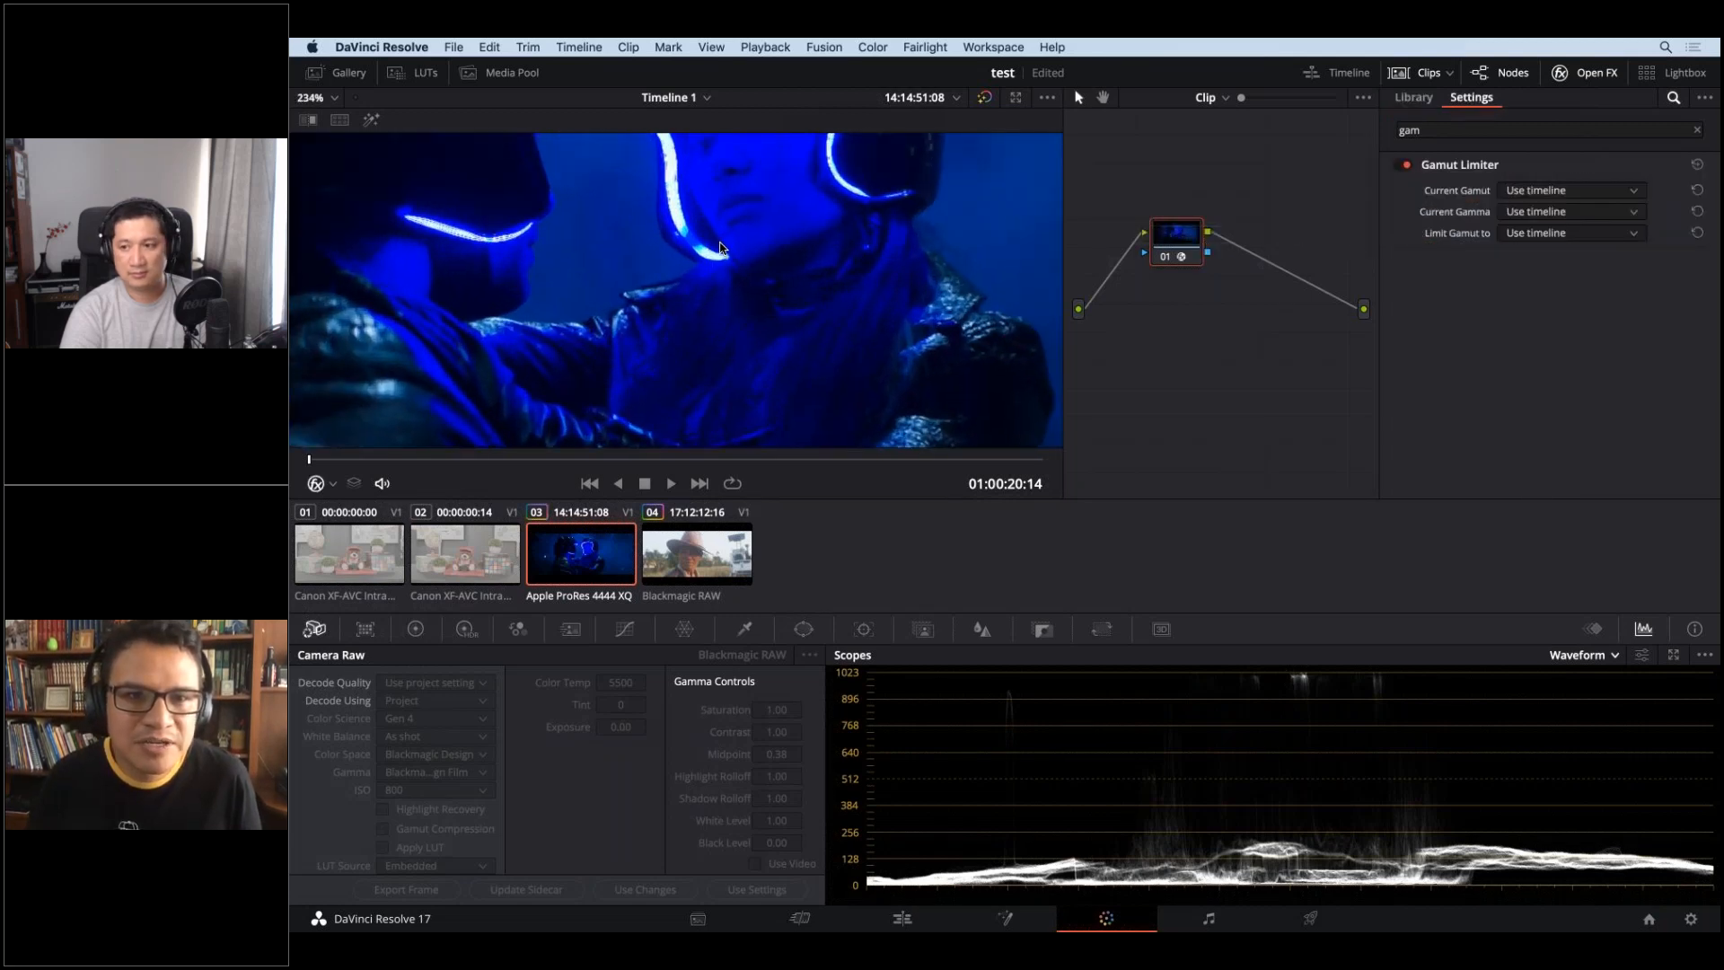
scroll(758, 329, "down", 1)
left_click_drag(759, 328, 767, 410)
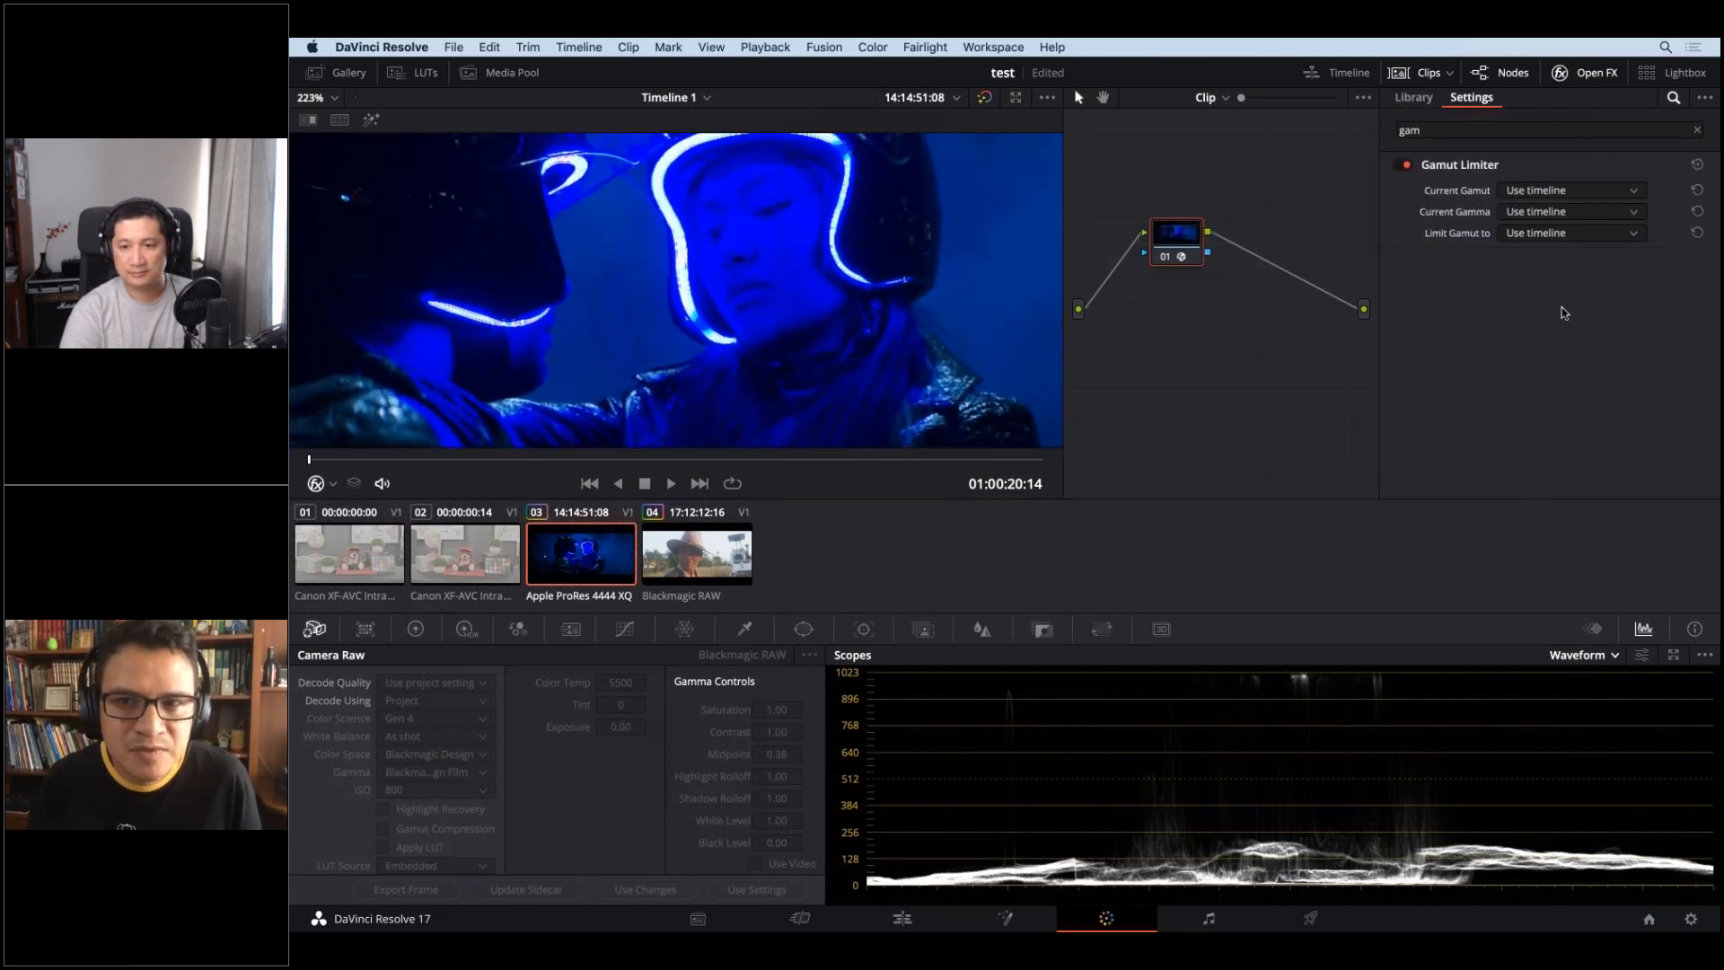
left_click(1578, 213)
left_click(1505, 231)
left_click(1550, 232)
scroll(1607, 359, "down", 10)
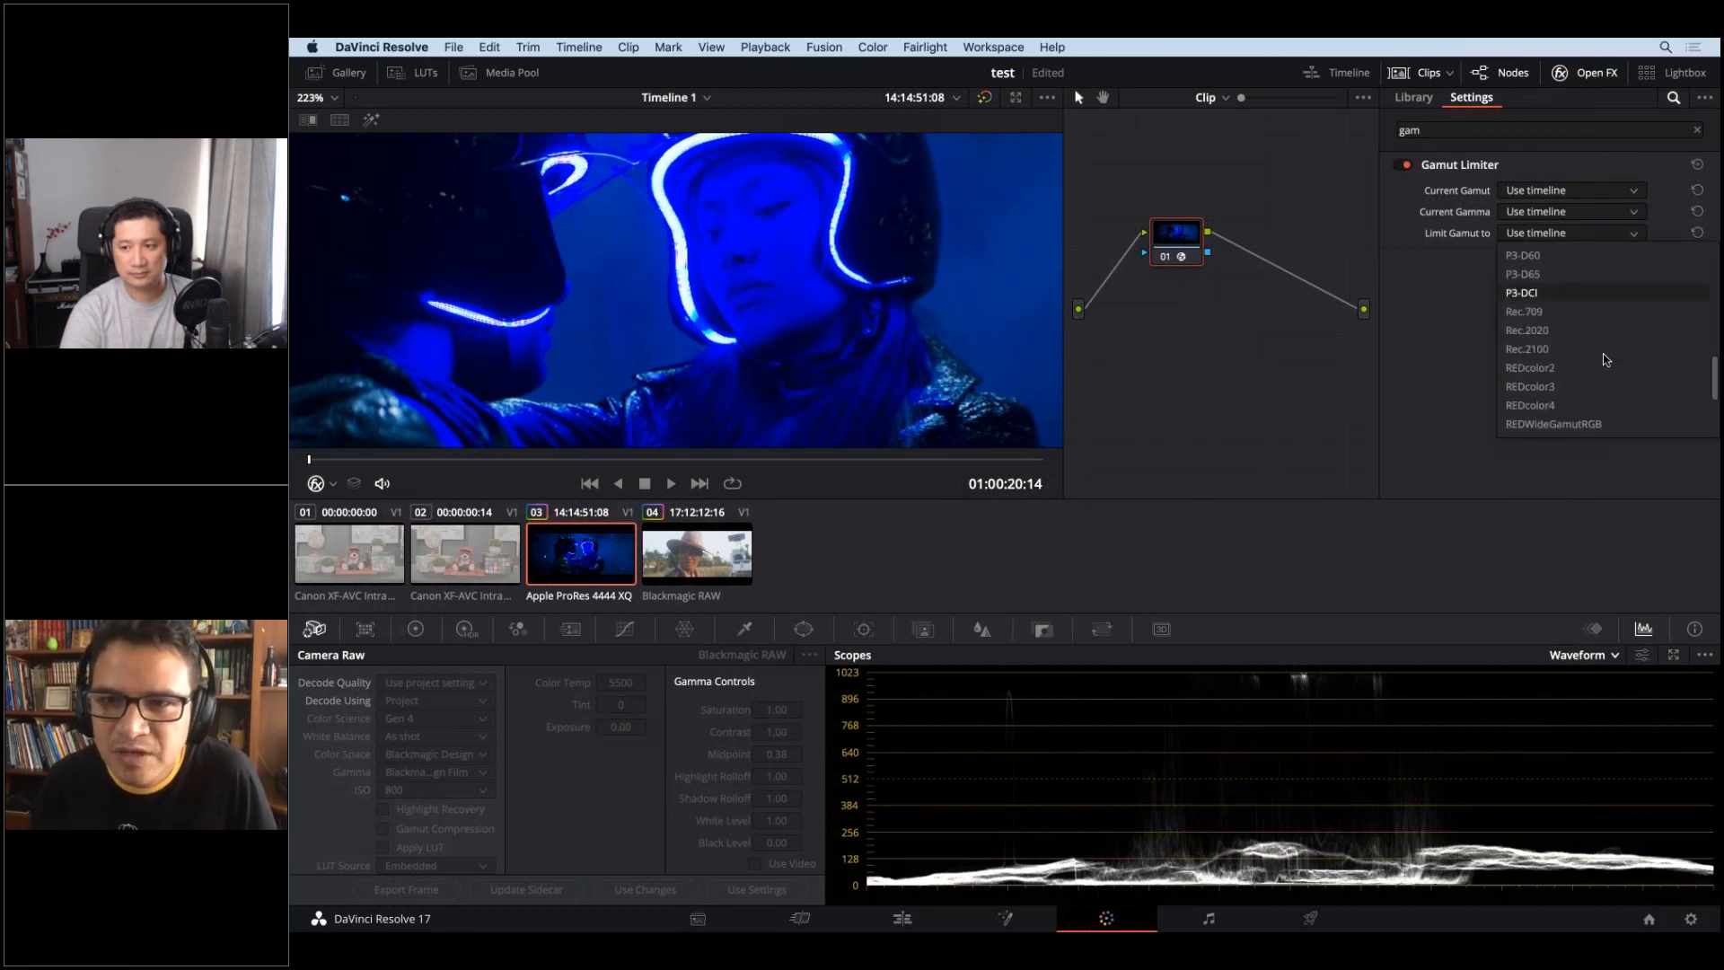
left_click(1579, 320)
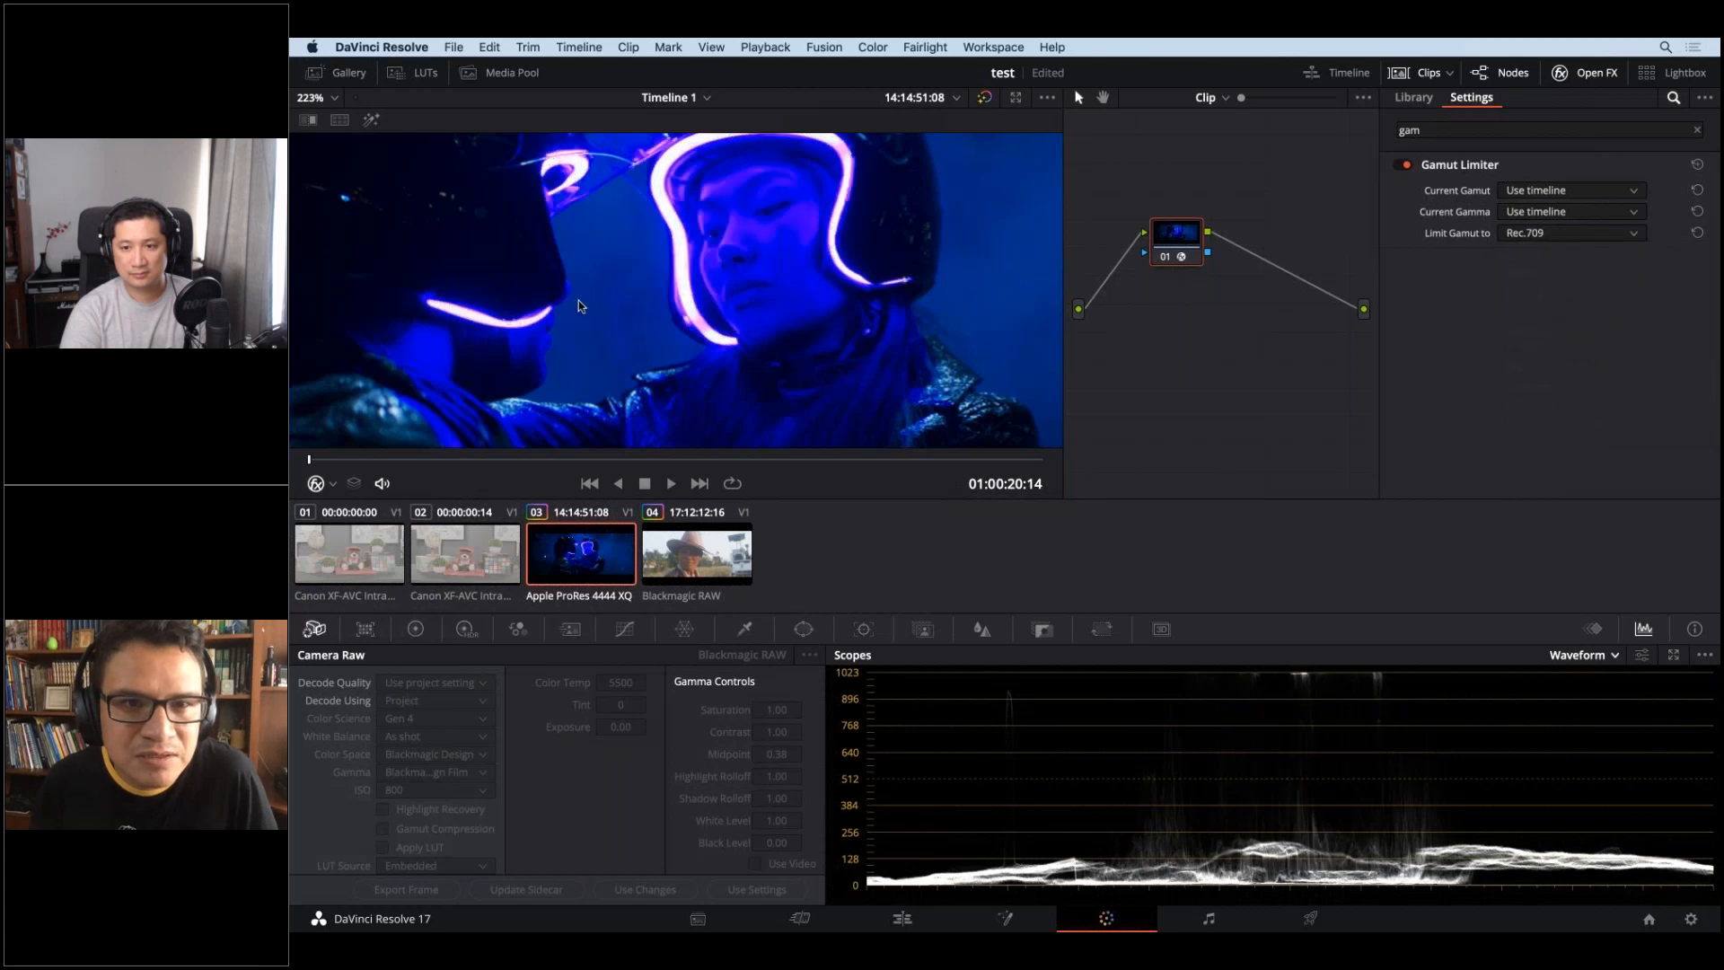
- Compare the neon highlights with the Gamut Limiter node disabled and enabled
scroll(581, 307, "down", 5)
left_click(1164, 258)
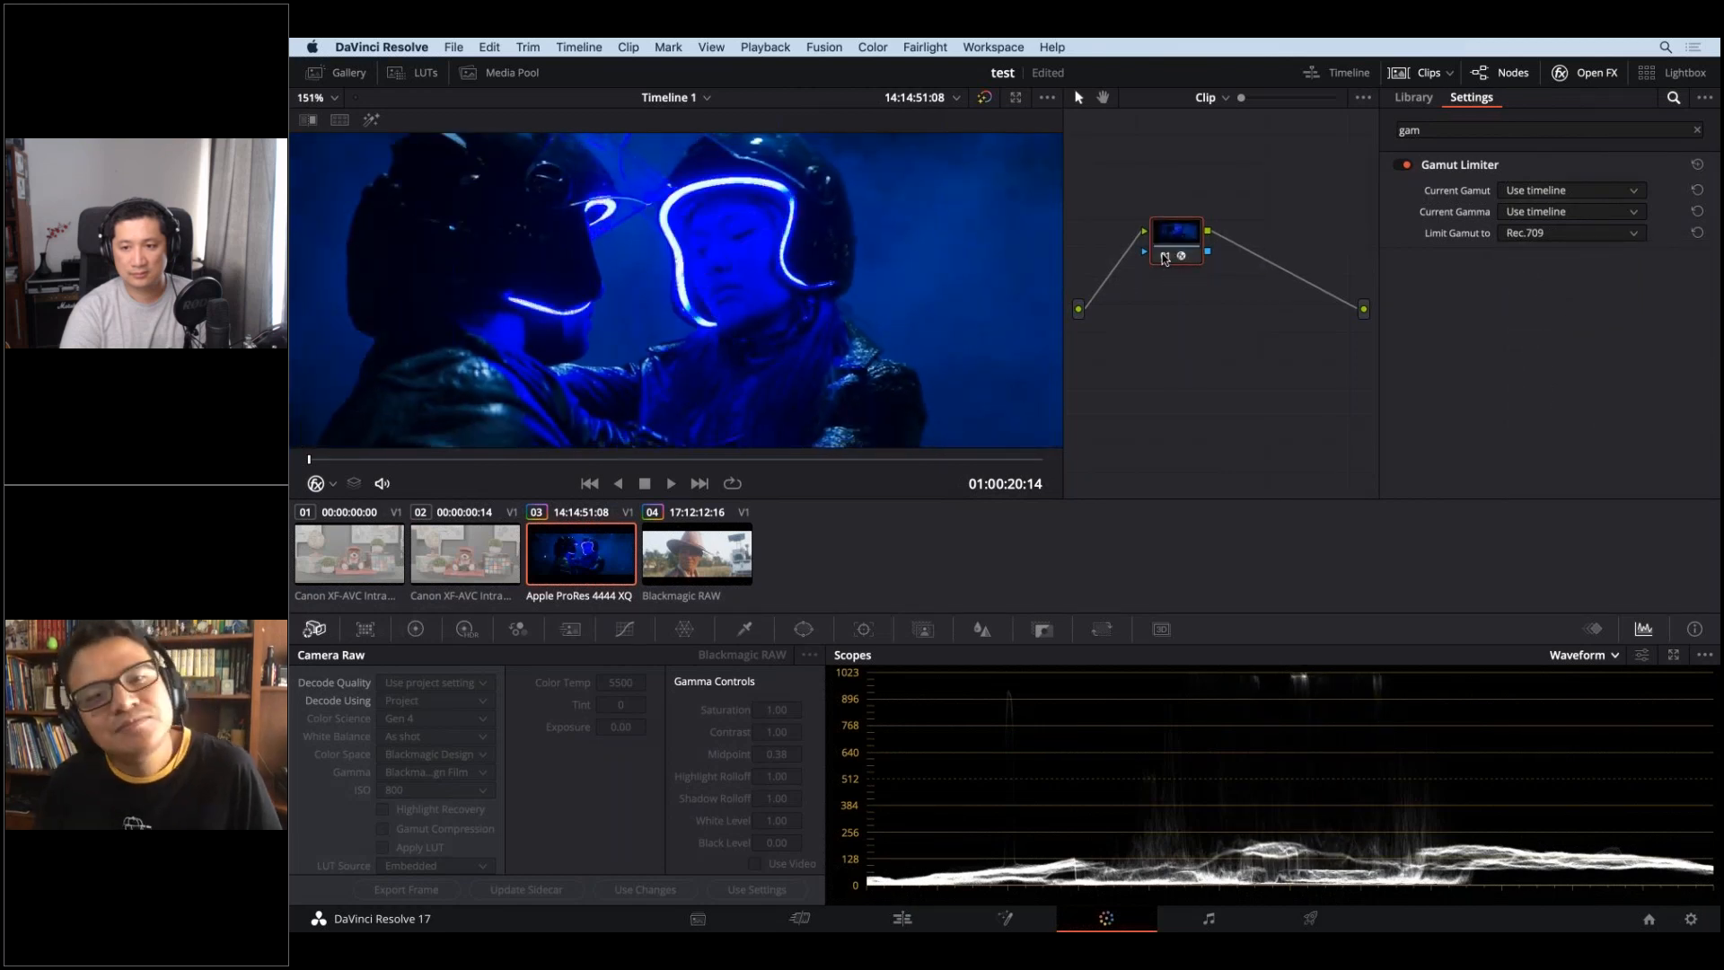
scroll(853, 272, "down", 2)
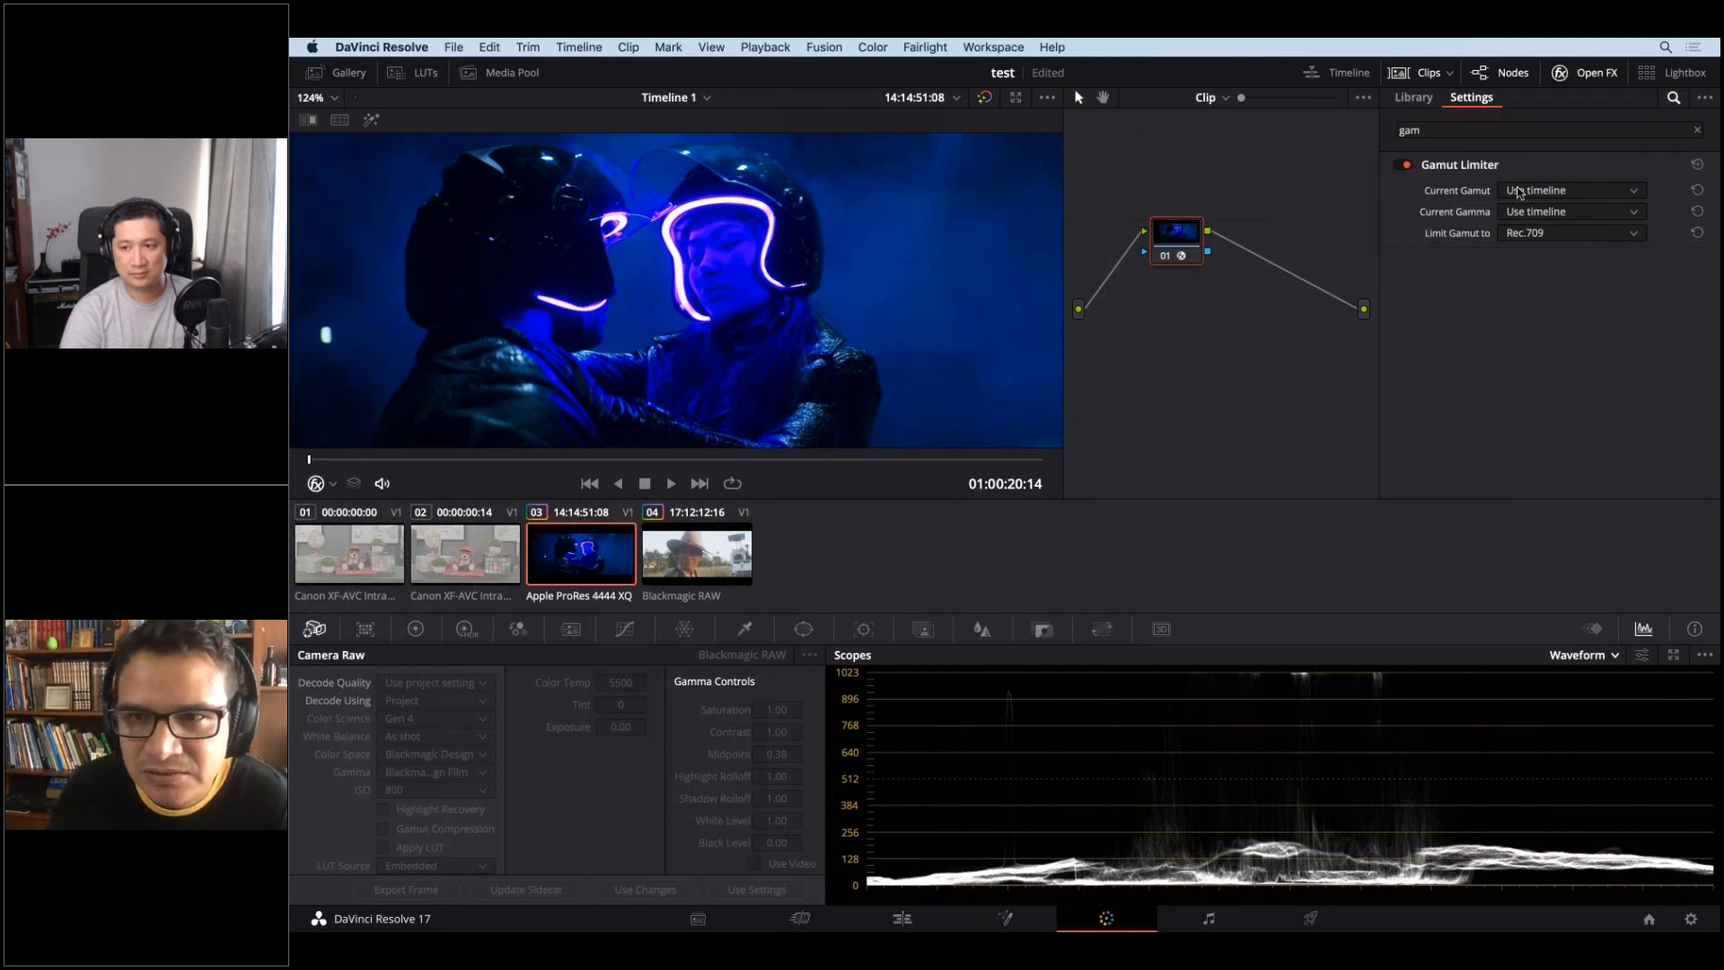
- Set the Gamut Limiter's Current Gamut to ACES (AP1) and its Current Gamma to ACEScct
left_click(1555, 193)
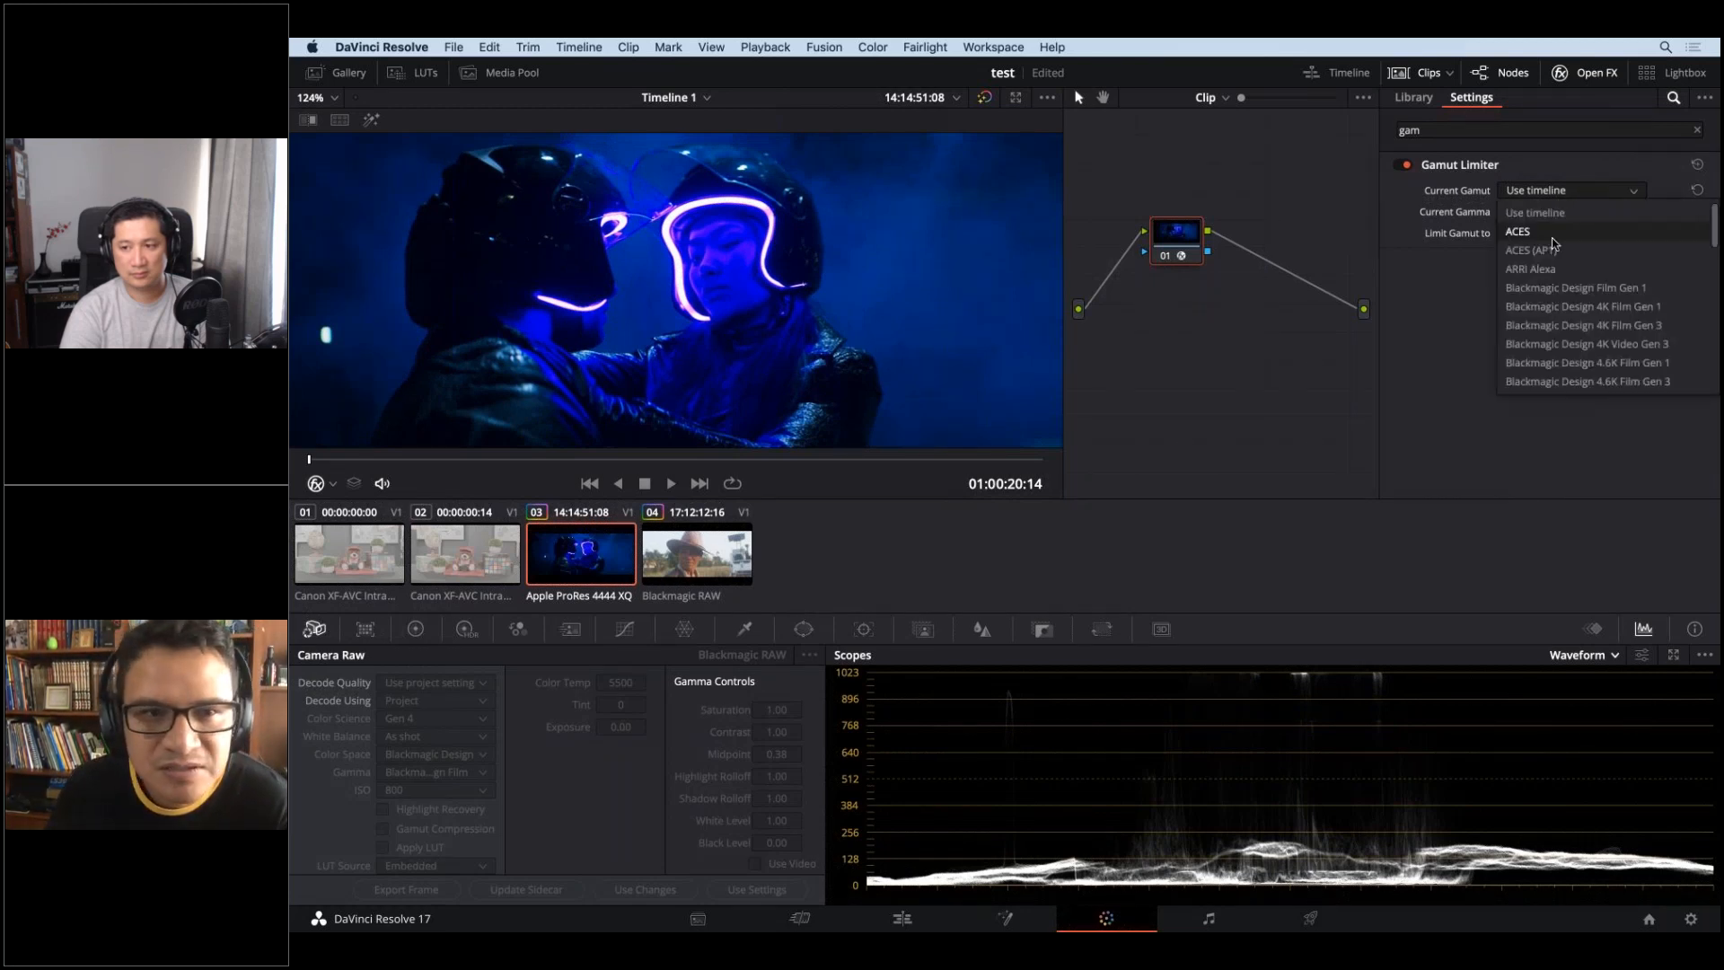
left_click(1552, 232)
left_click(1562, 211)
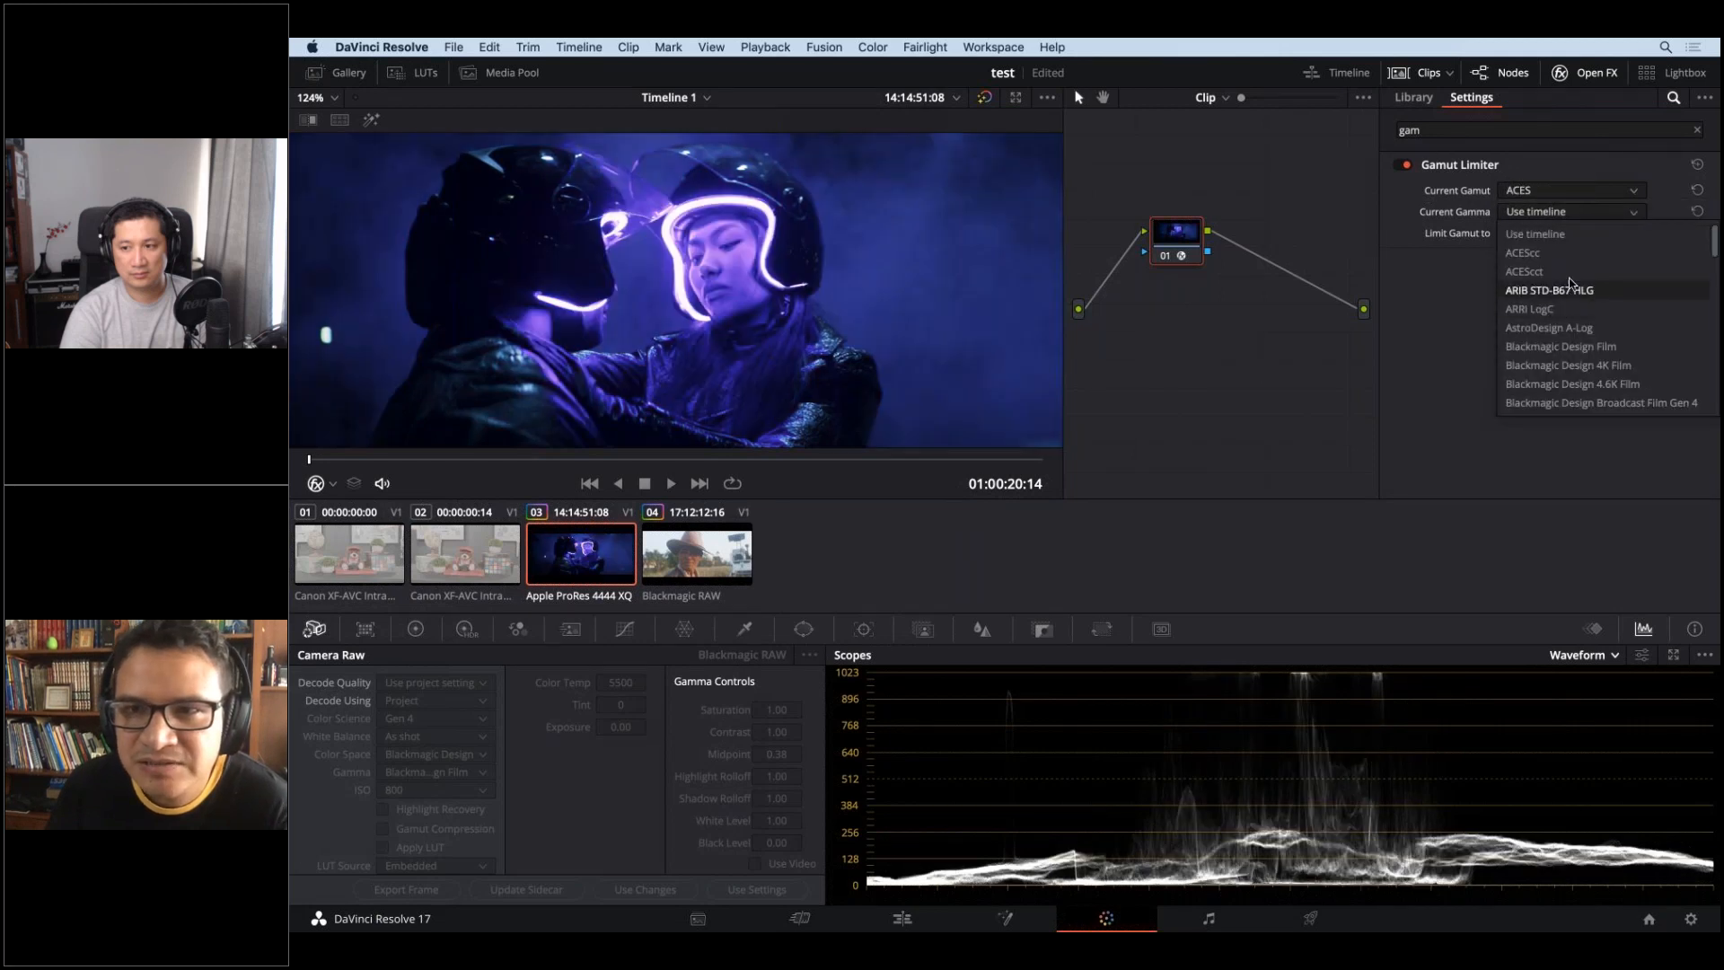
left_click(1573, 272)
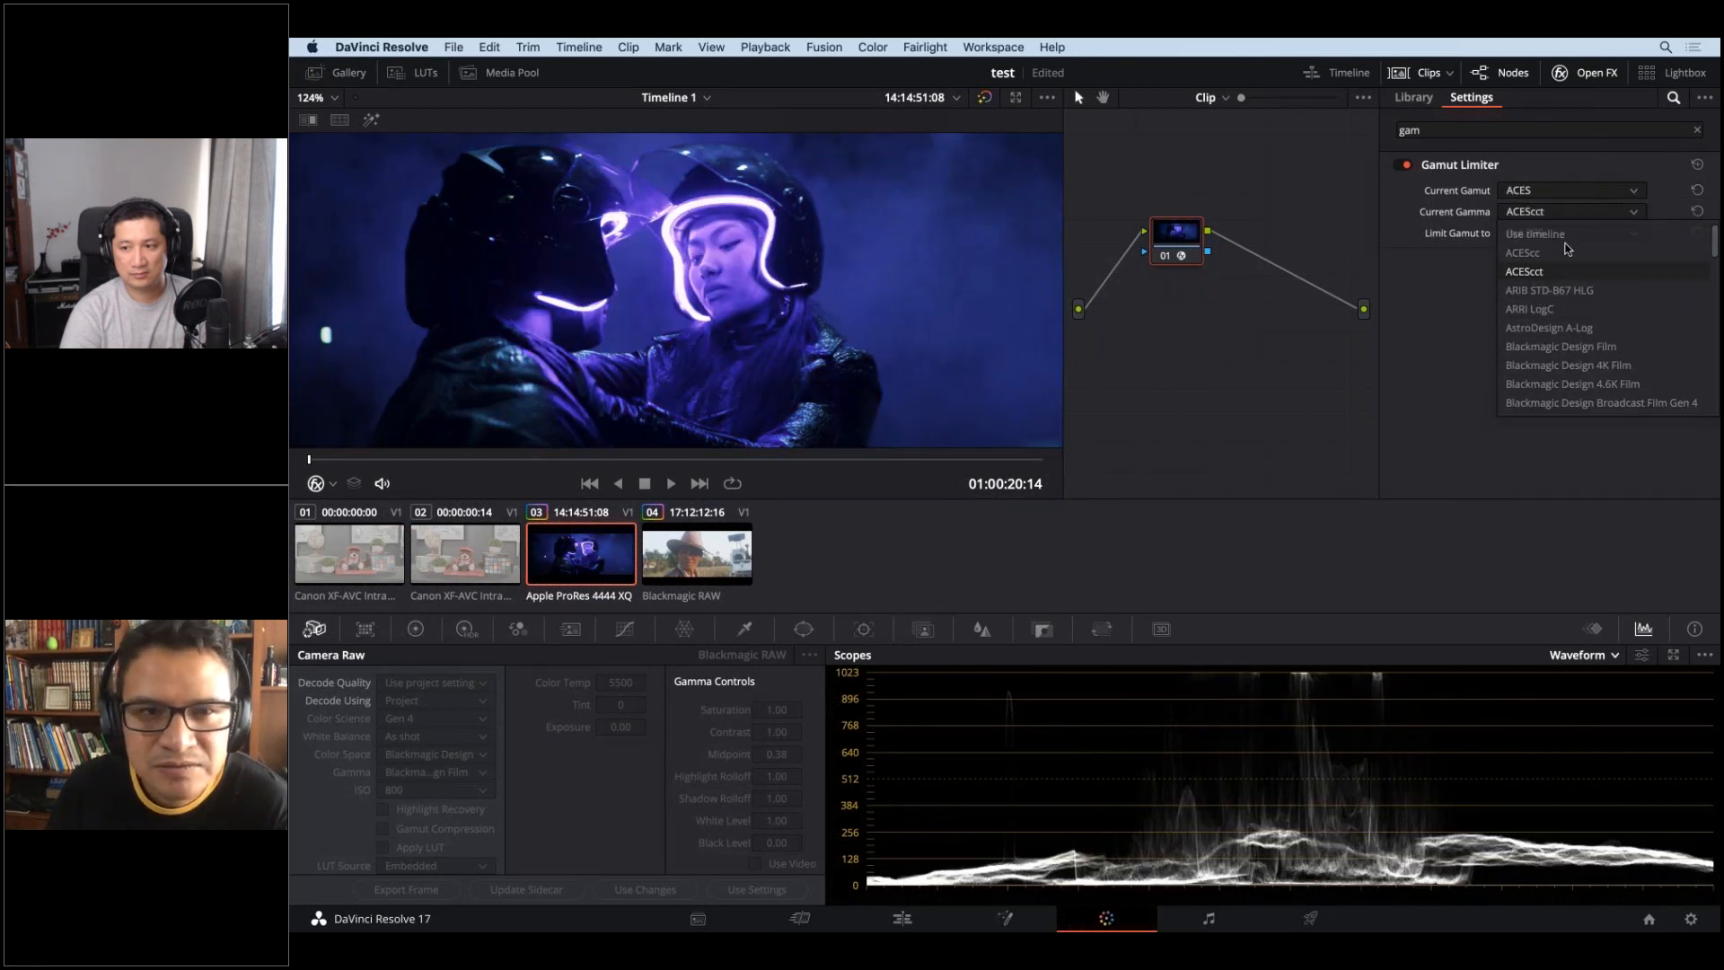
left_click(1567, 233)
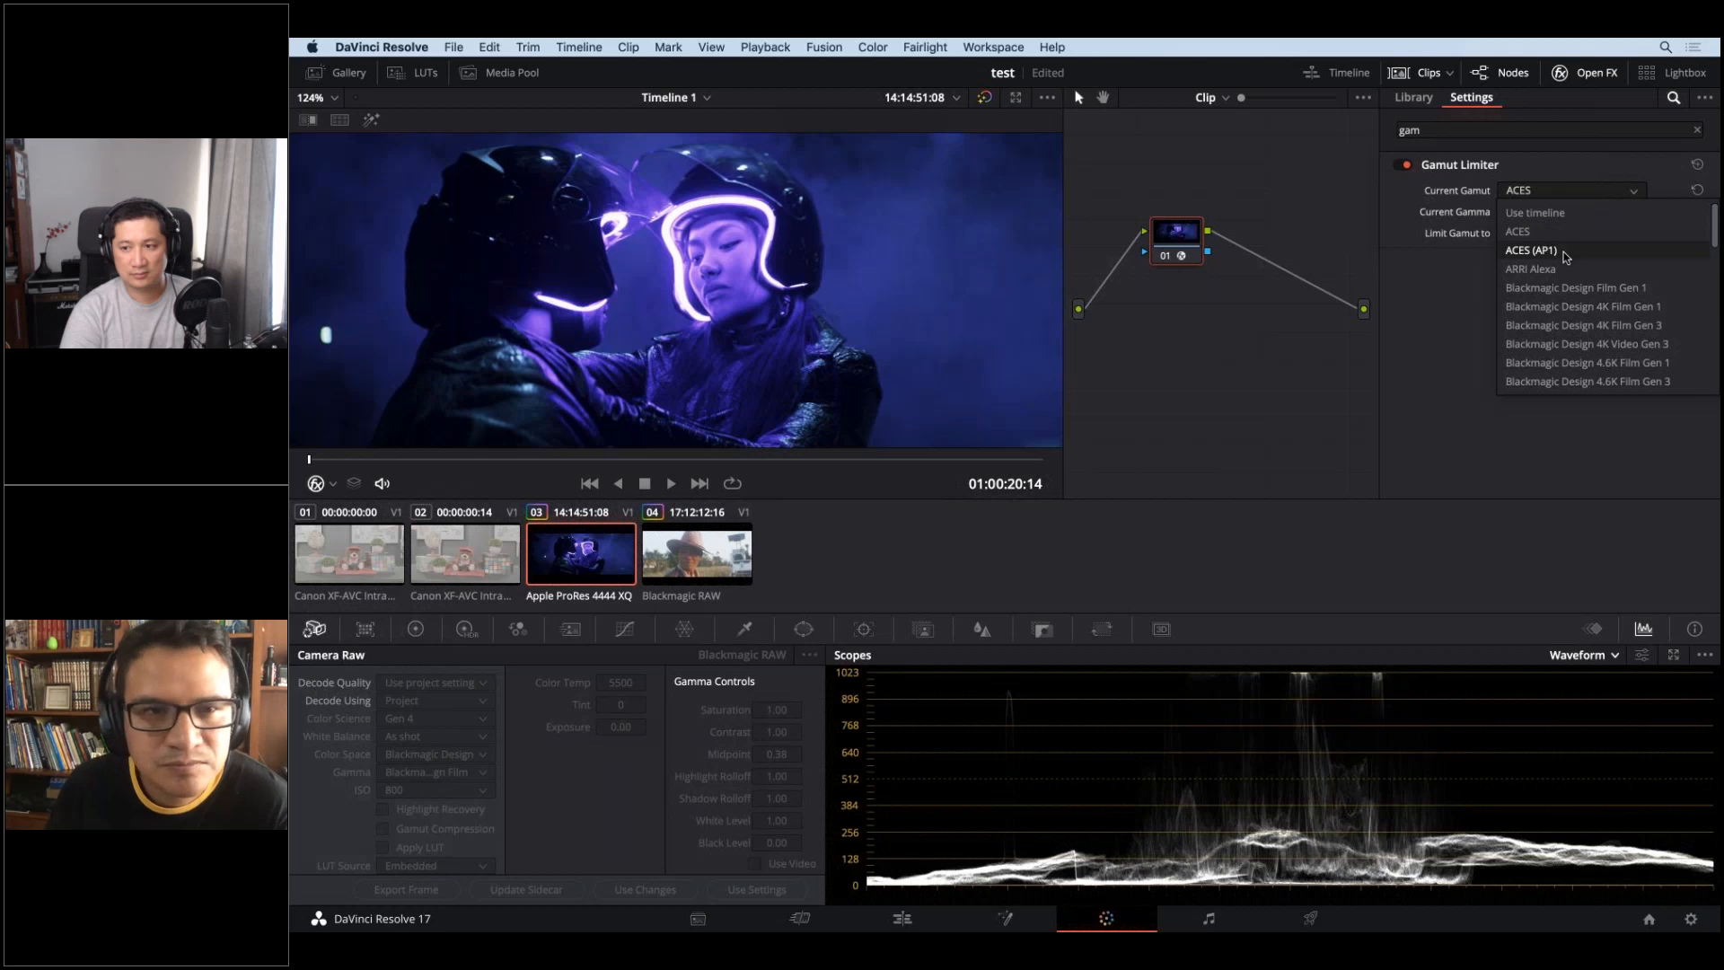
left_click(1563, 250)
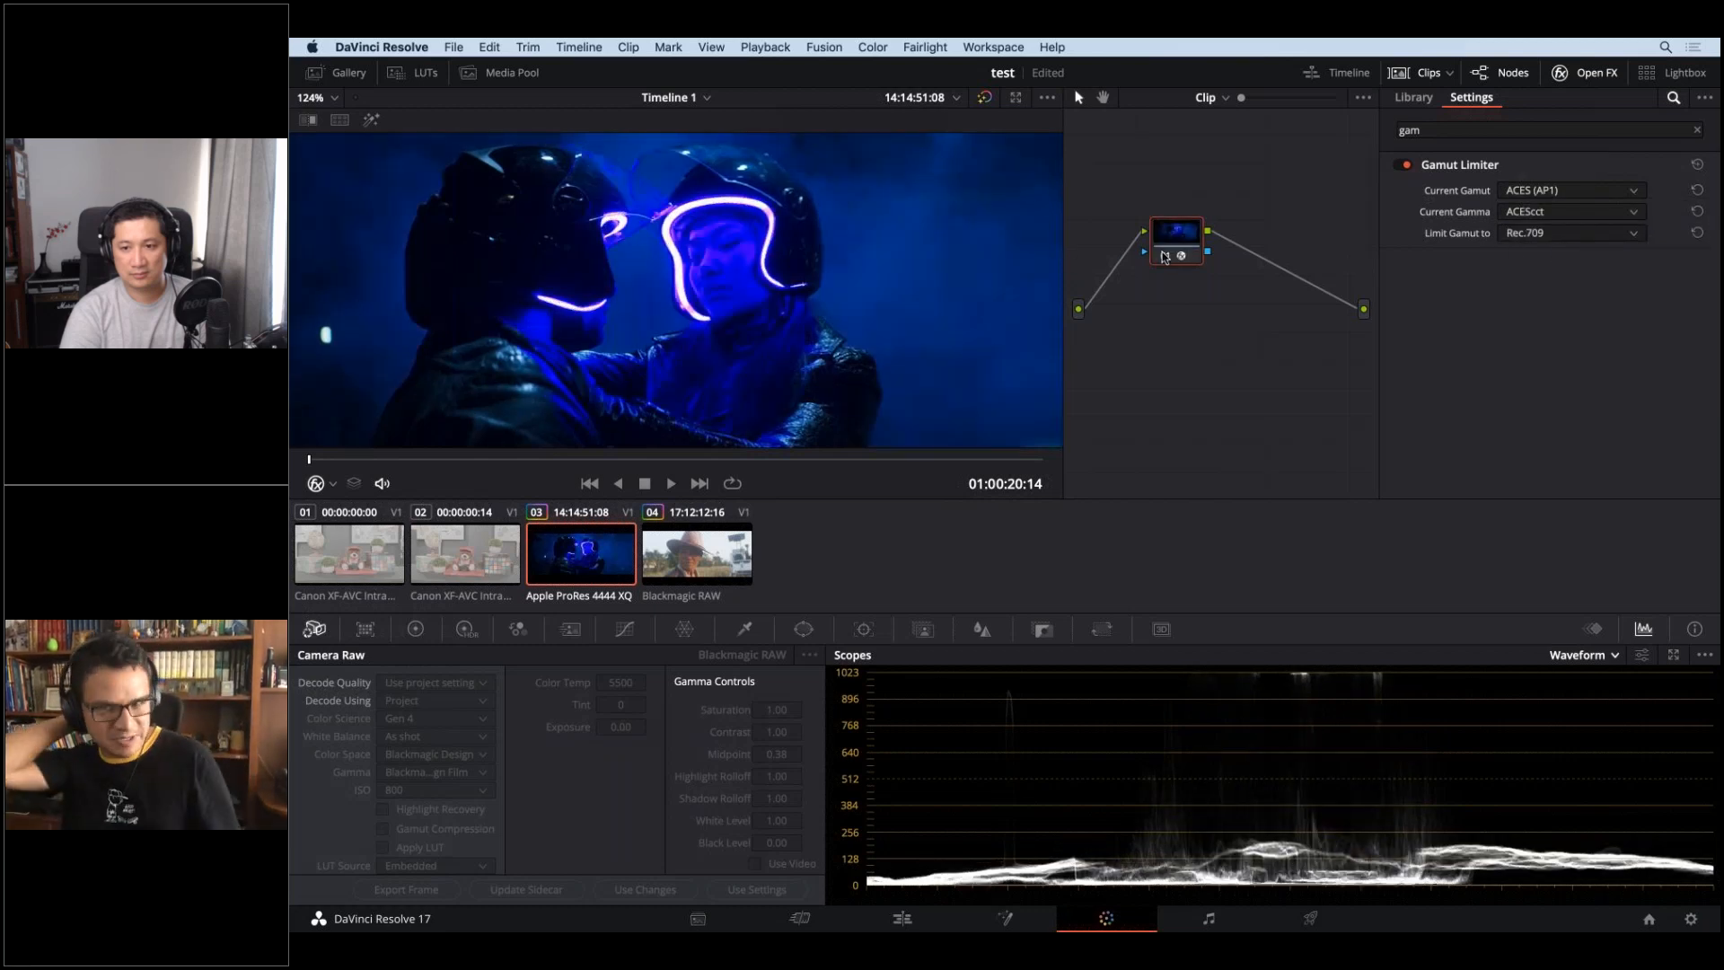
- Change the scope to Vectorscope and compare the signal with the Gamut Limiter node disabled and enabled
left_click(1577, 655)
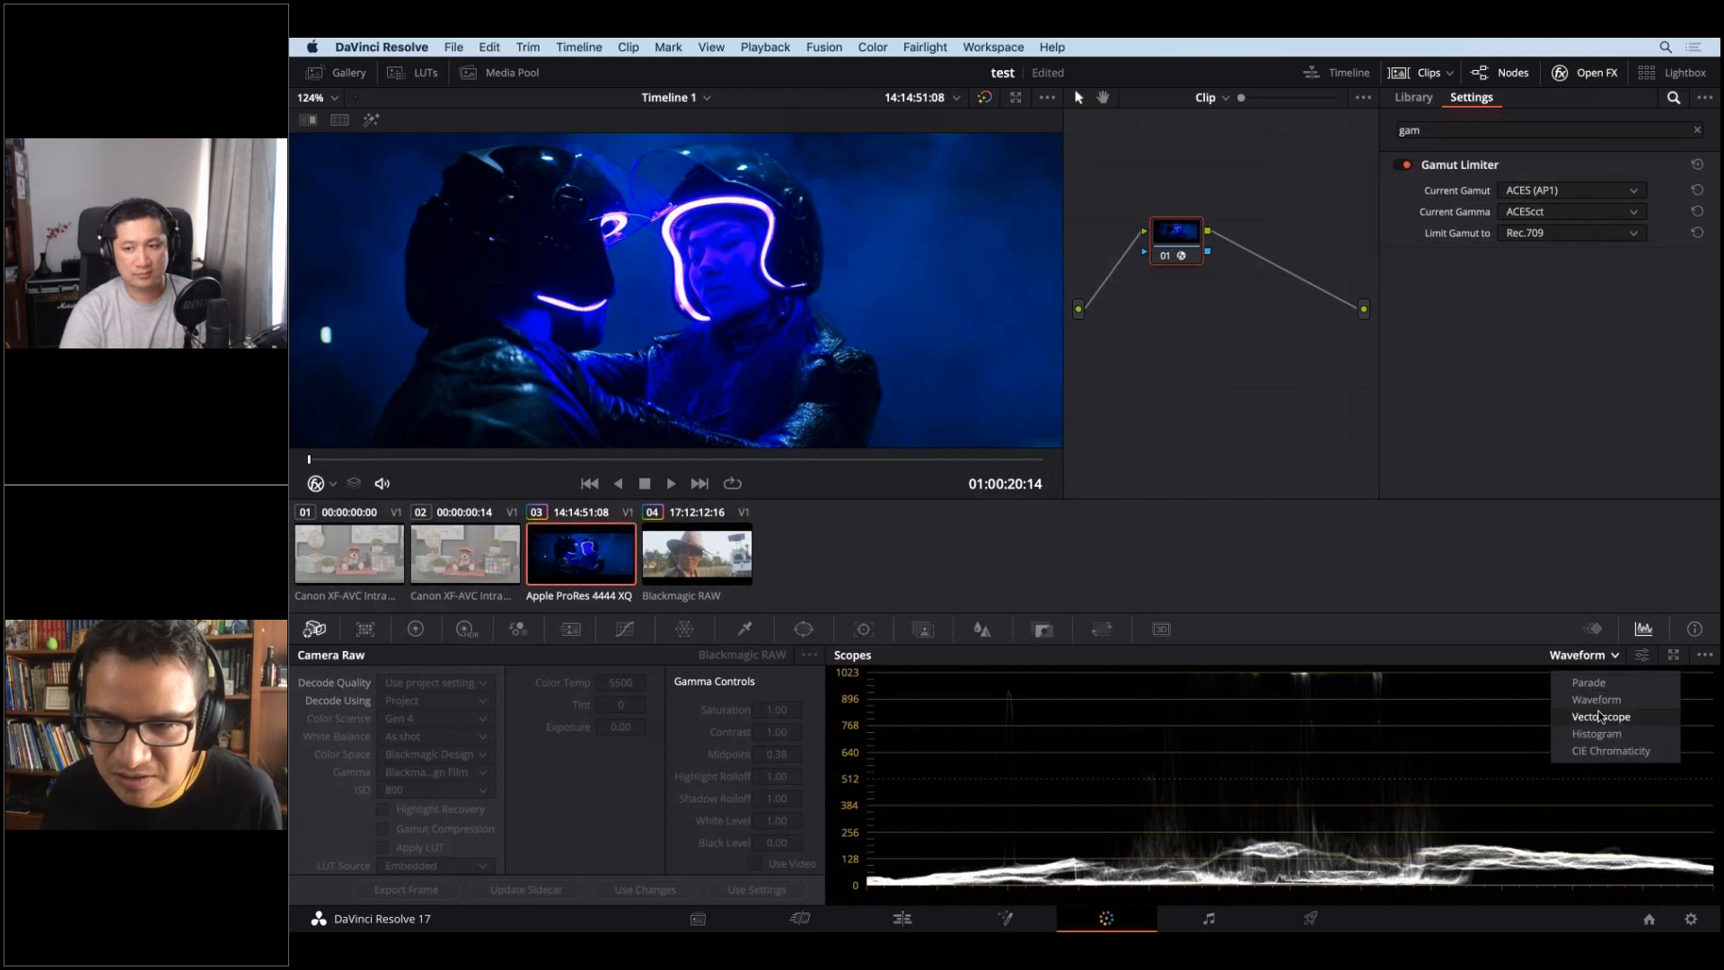
left_click(1600, 715)
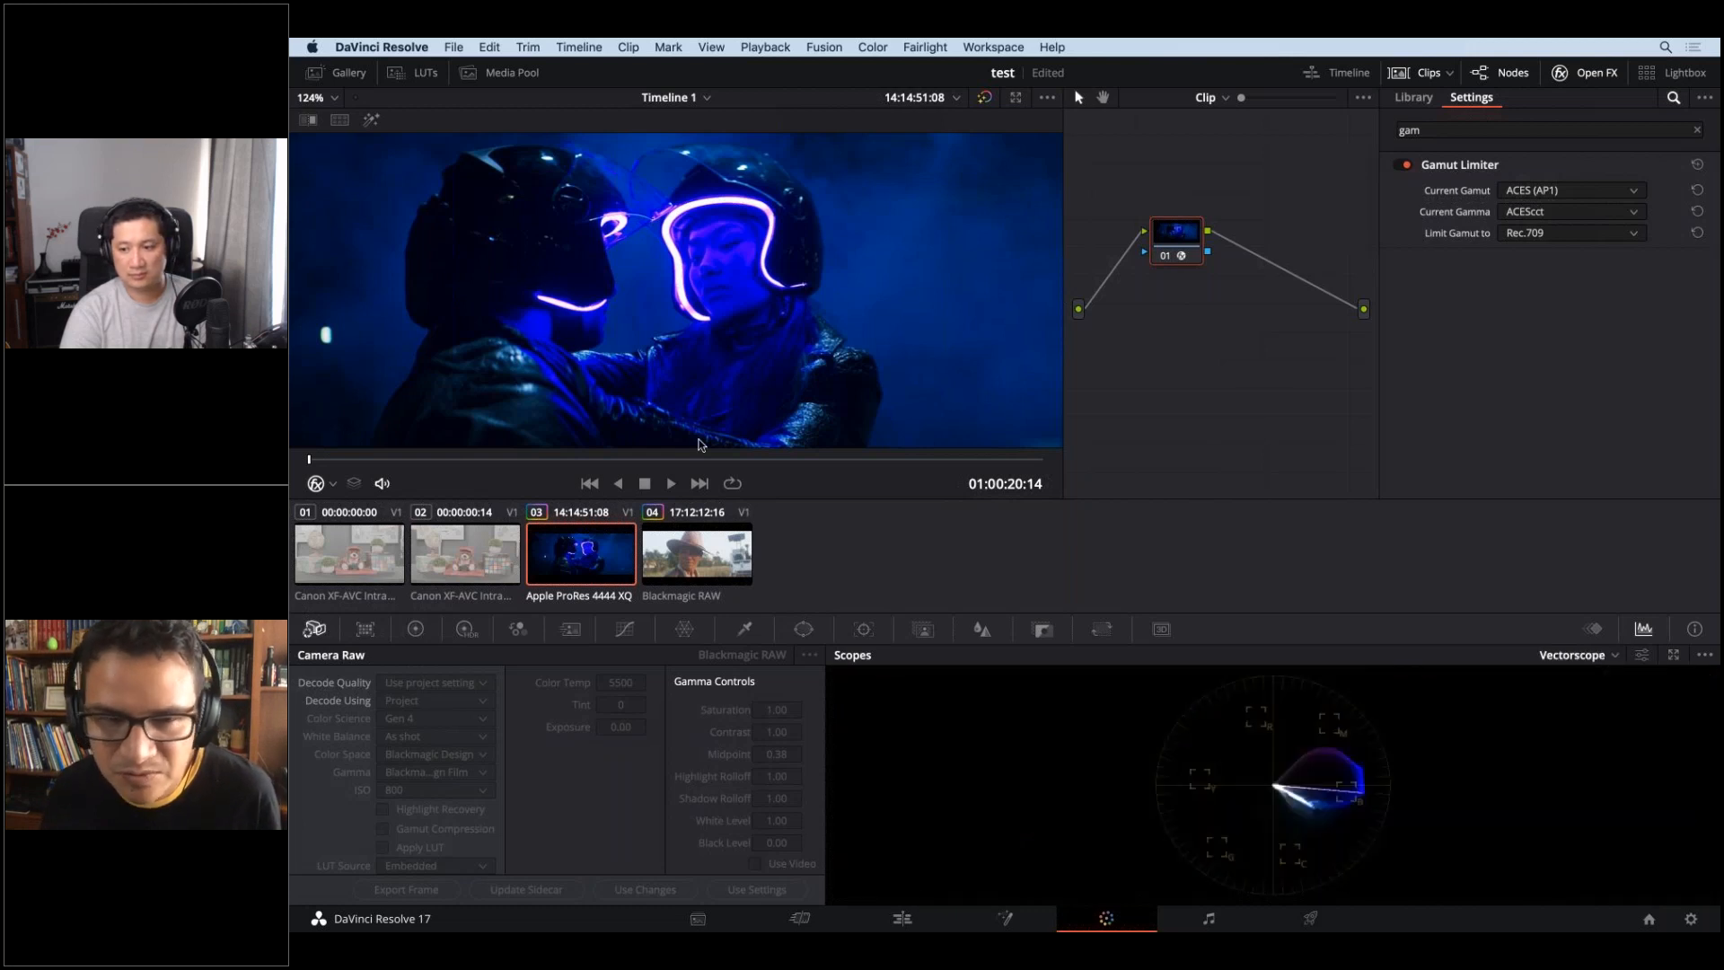
left_click(1161, 255)
left_click(1162, 255)
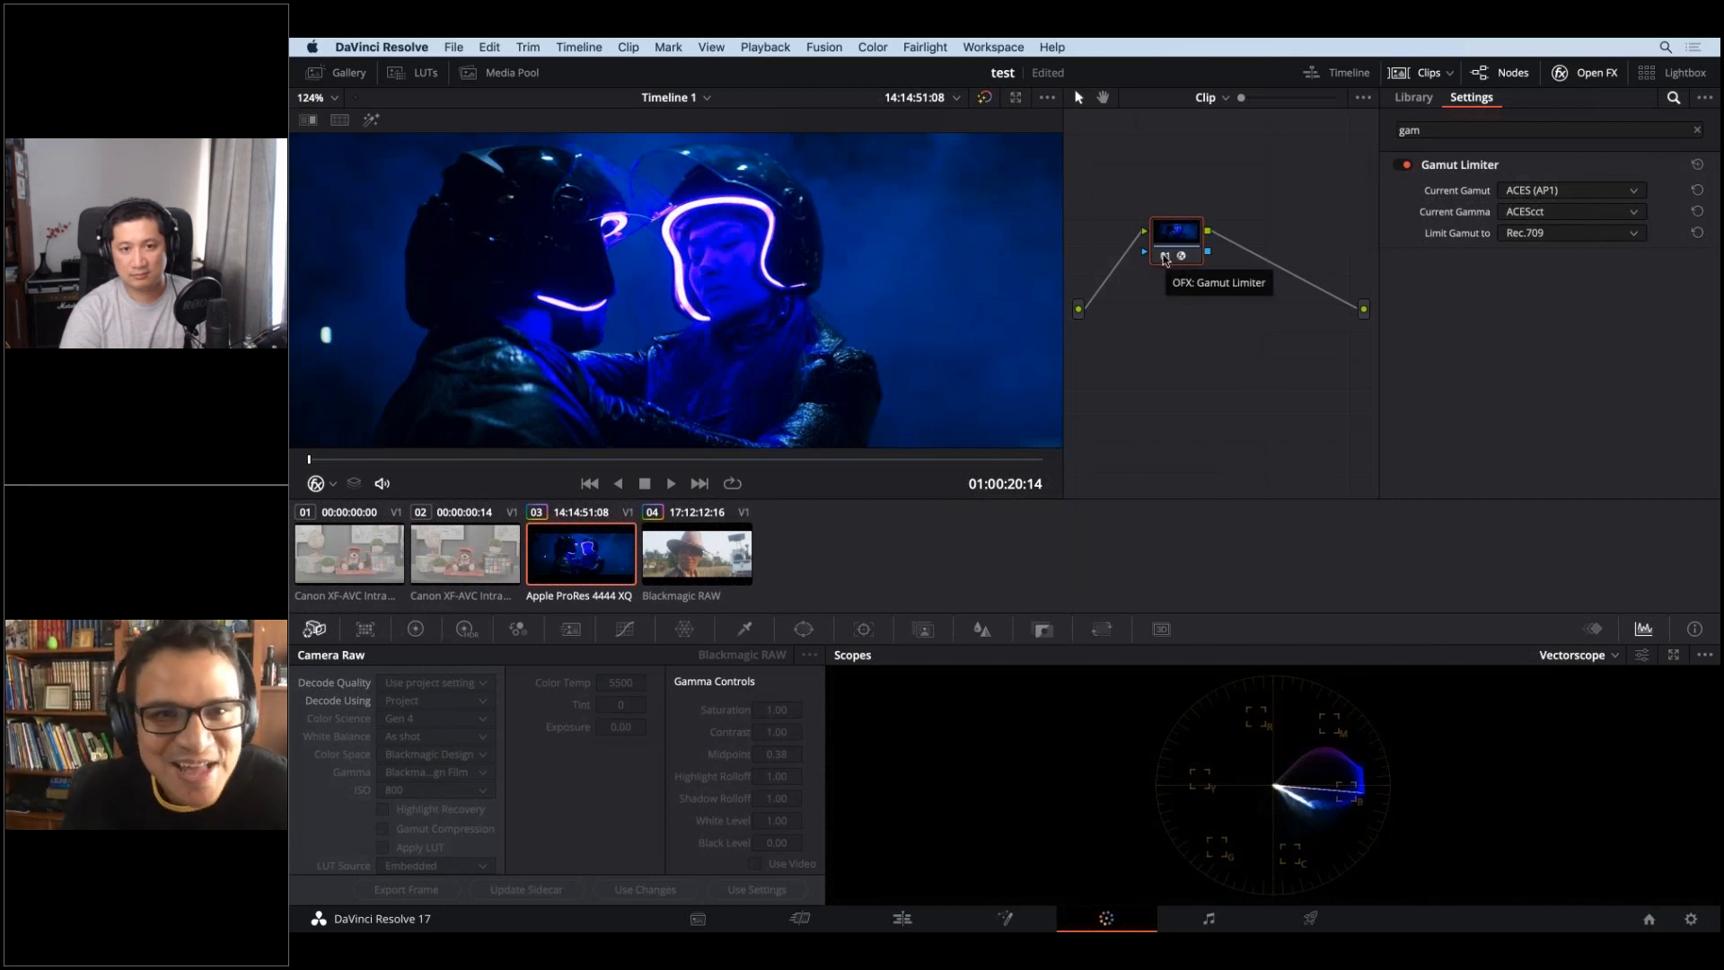
left_click(1164, 257)
left_click(1164, 257)
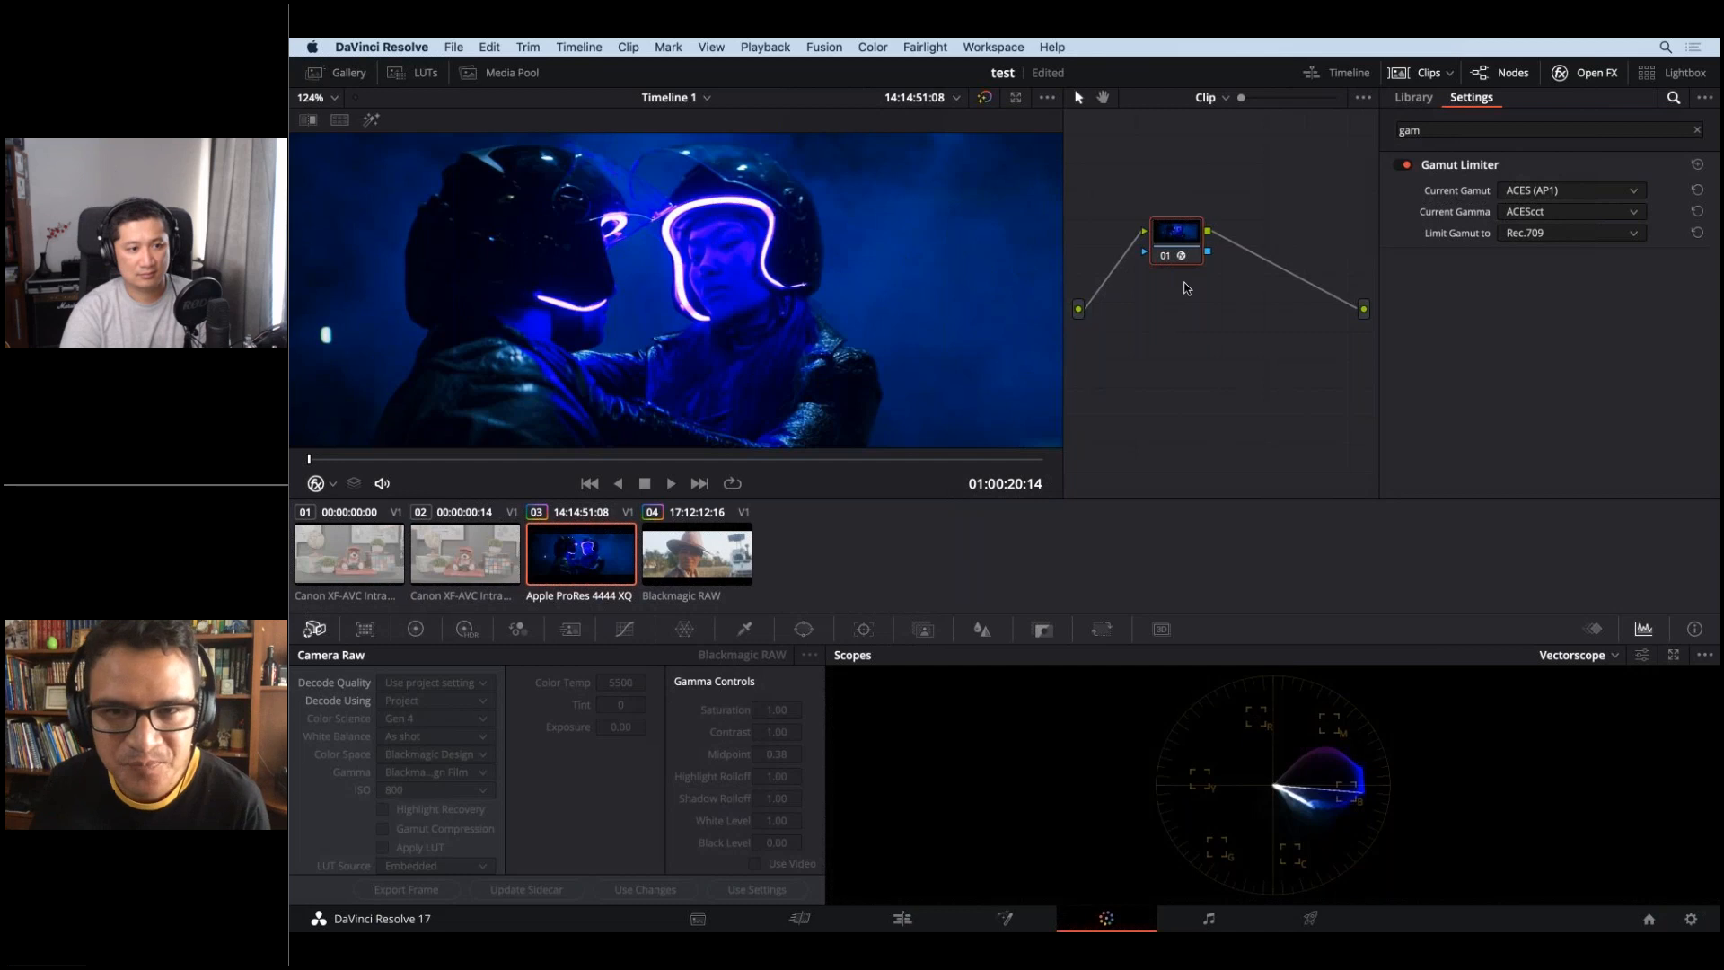
- Reset the clip's grade to remove the Gamut Limiter and display node 01's LUT list
right_click(1178, 316)
left_click(1184, 339)
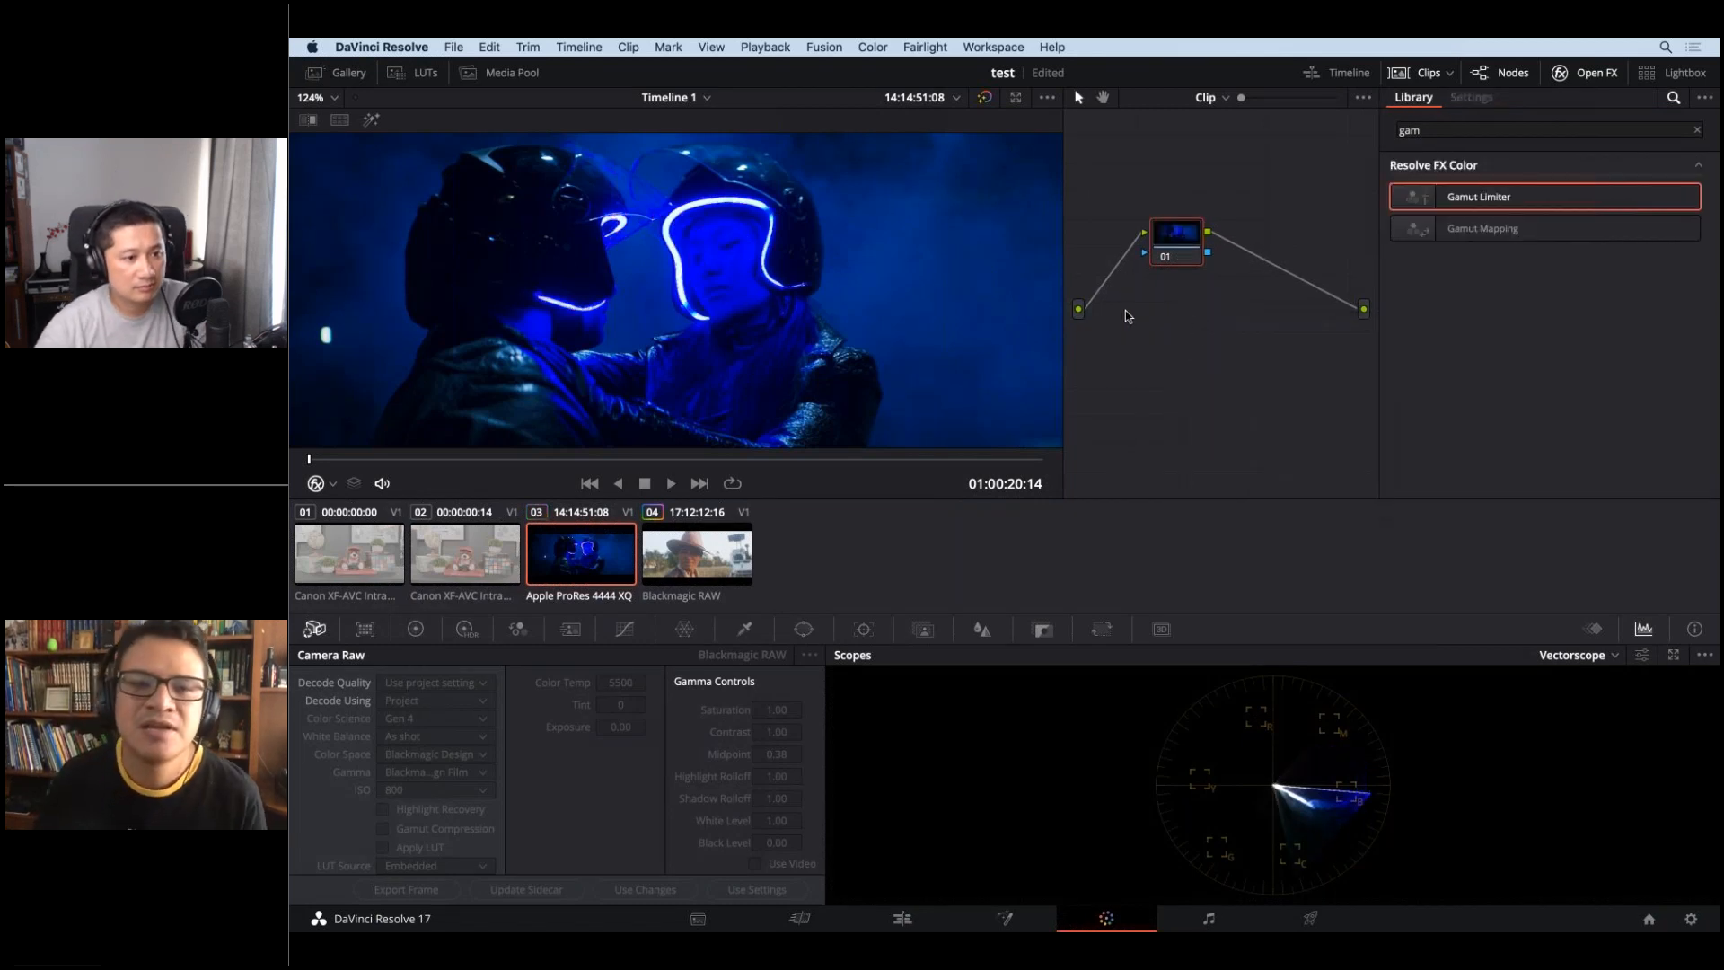
right_click(1176, 241)
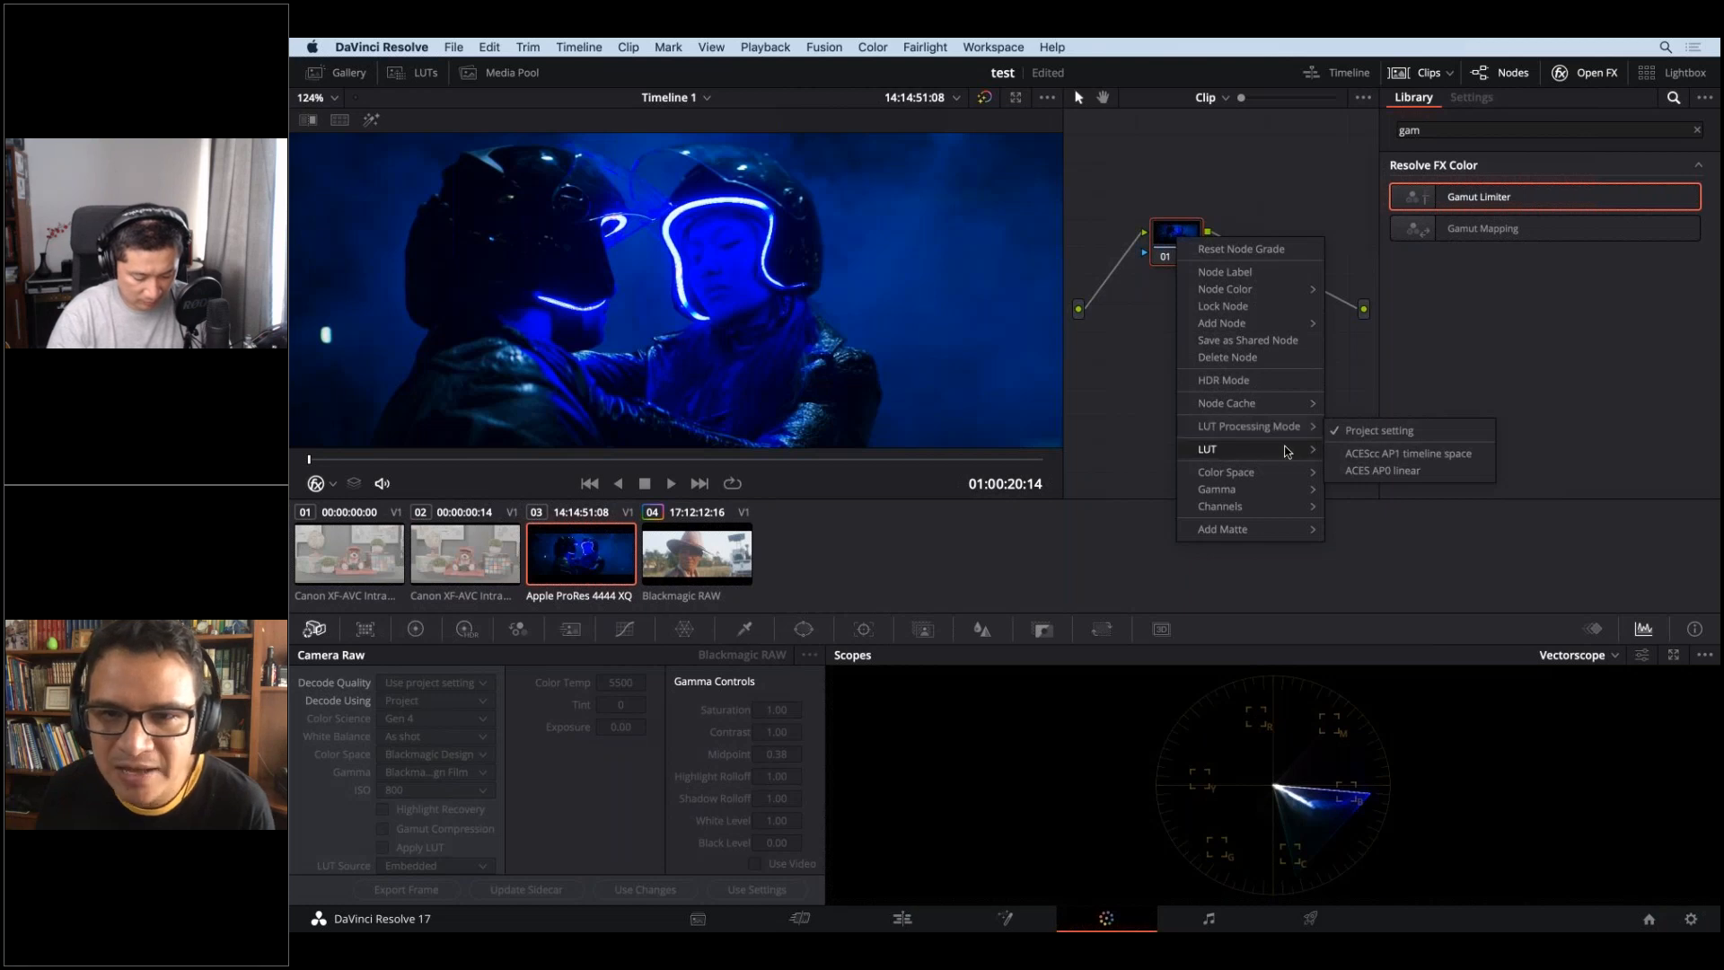
mouse_move(1290, 452)
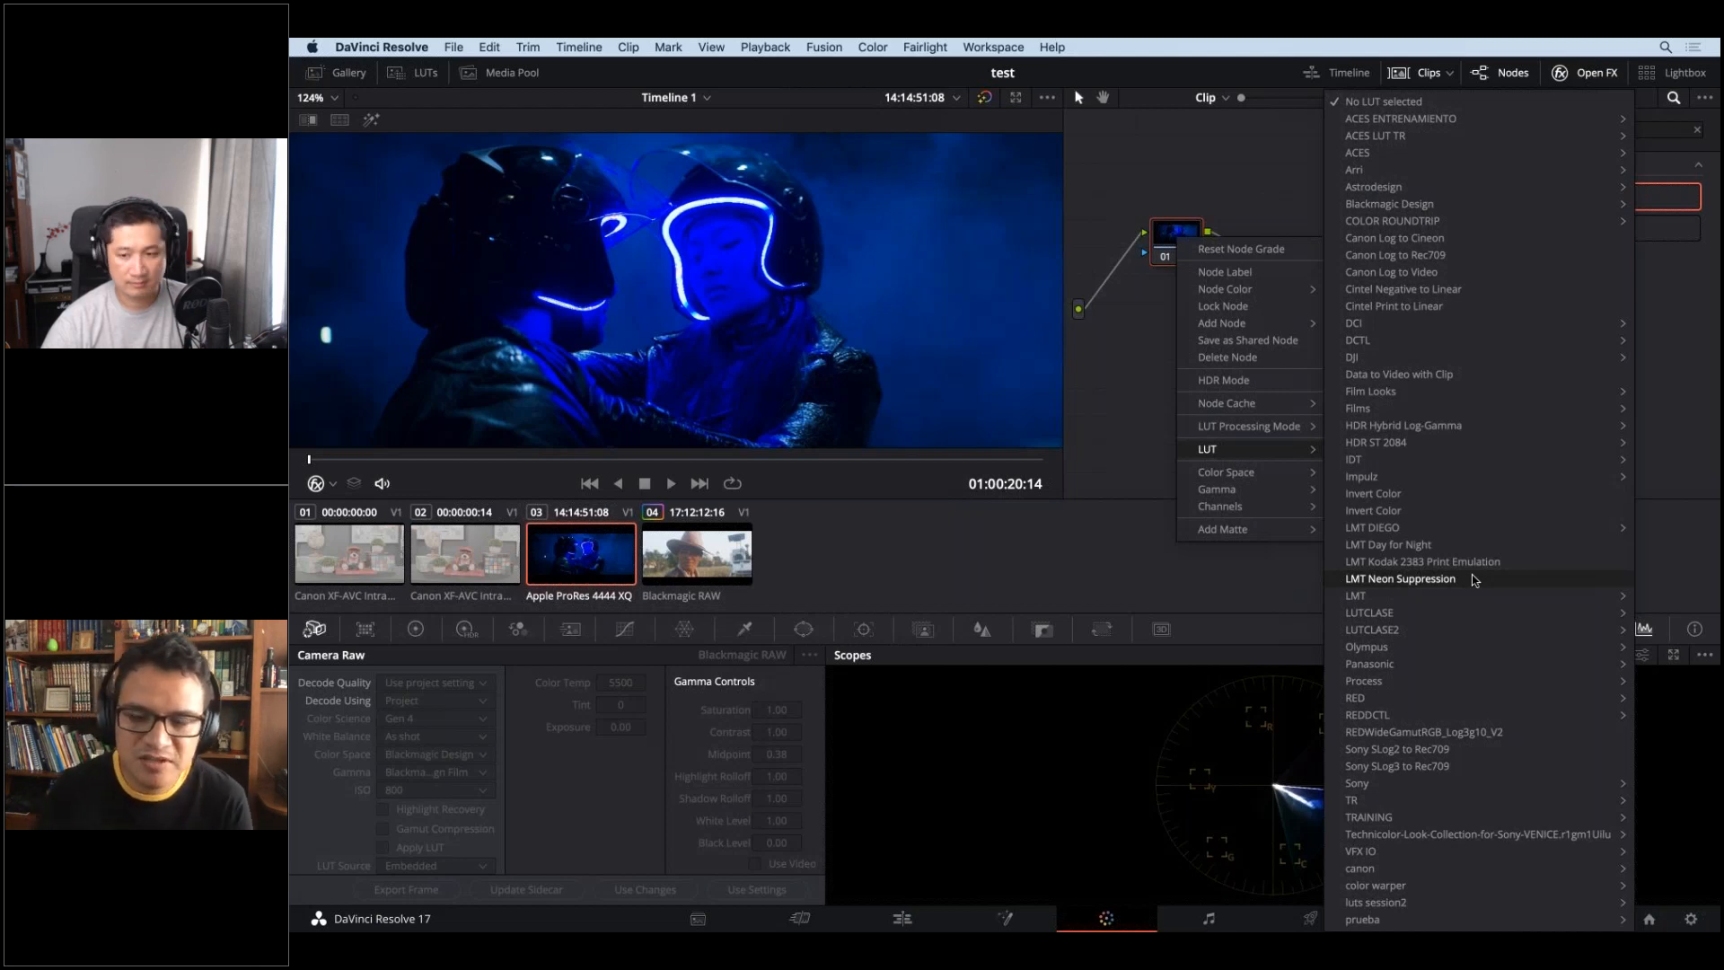
- Switch to PowerPoint, show the full ACES pipeline on slide 26, select the ACES 2065-1 heading and return to DaVinci Resolve
key("super+Tab")
key("super+Tab")
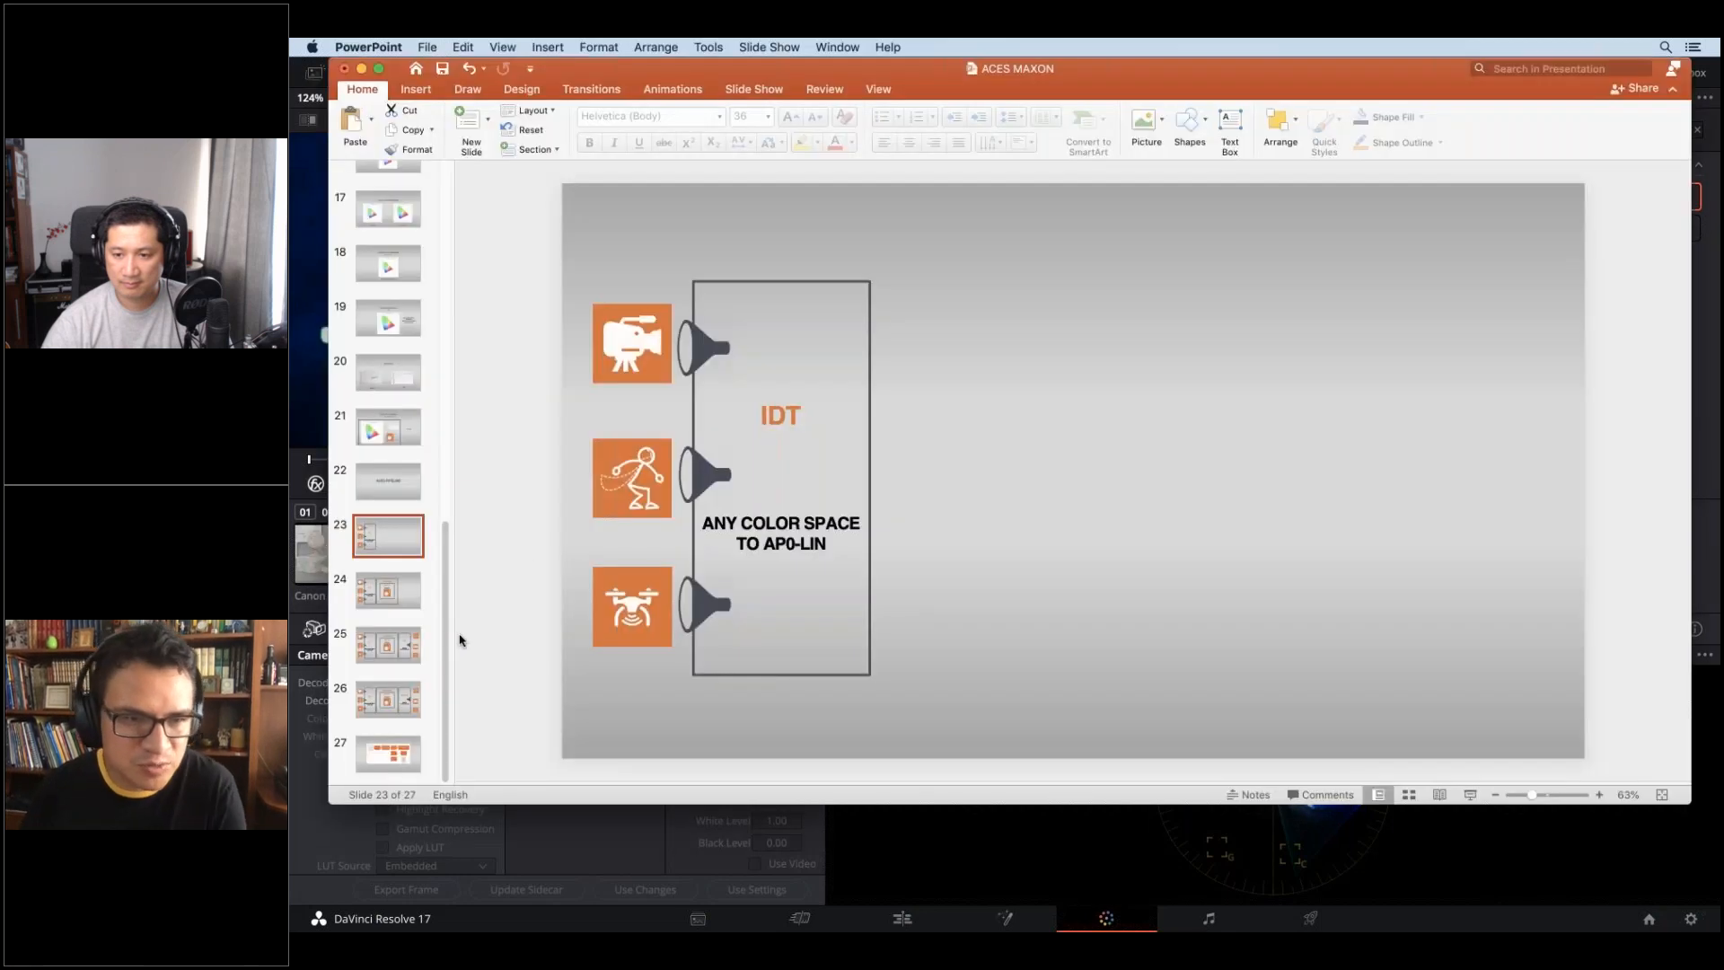
left_click(396, 689)
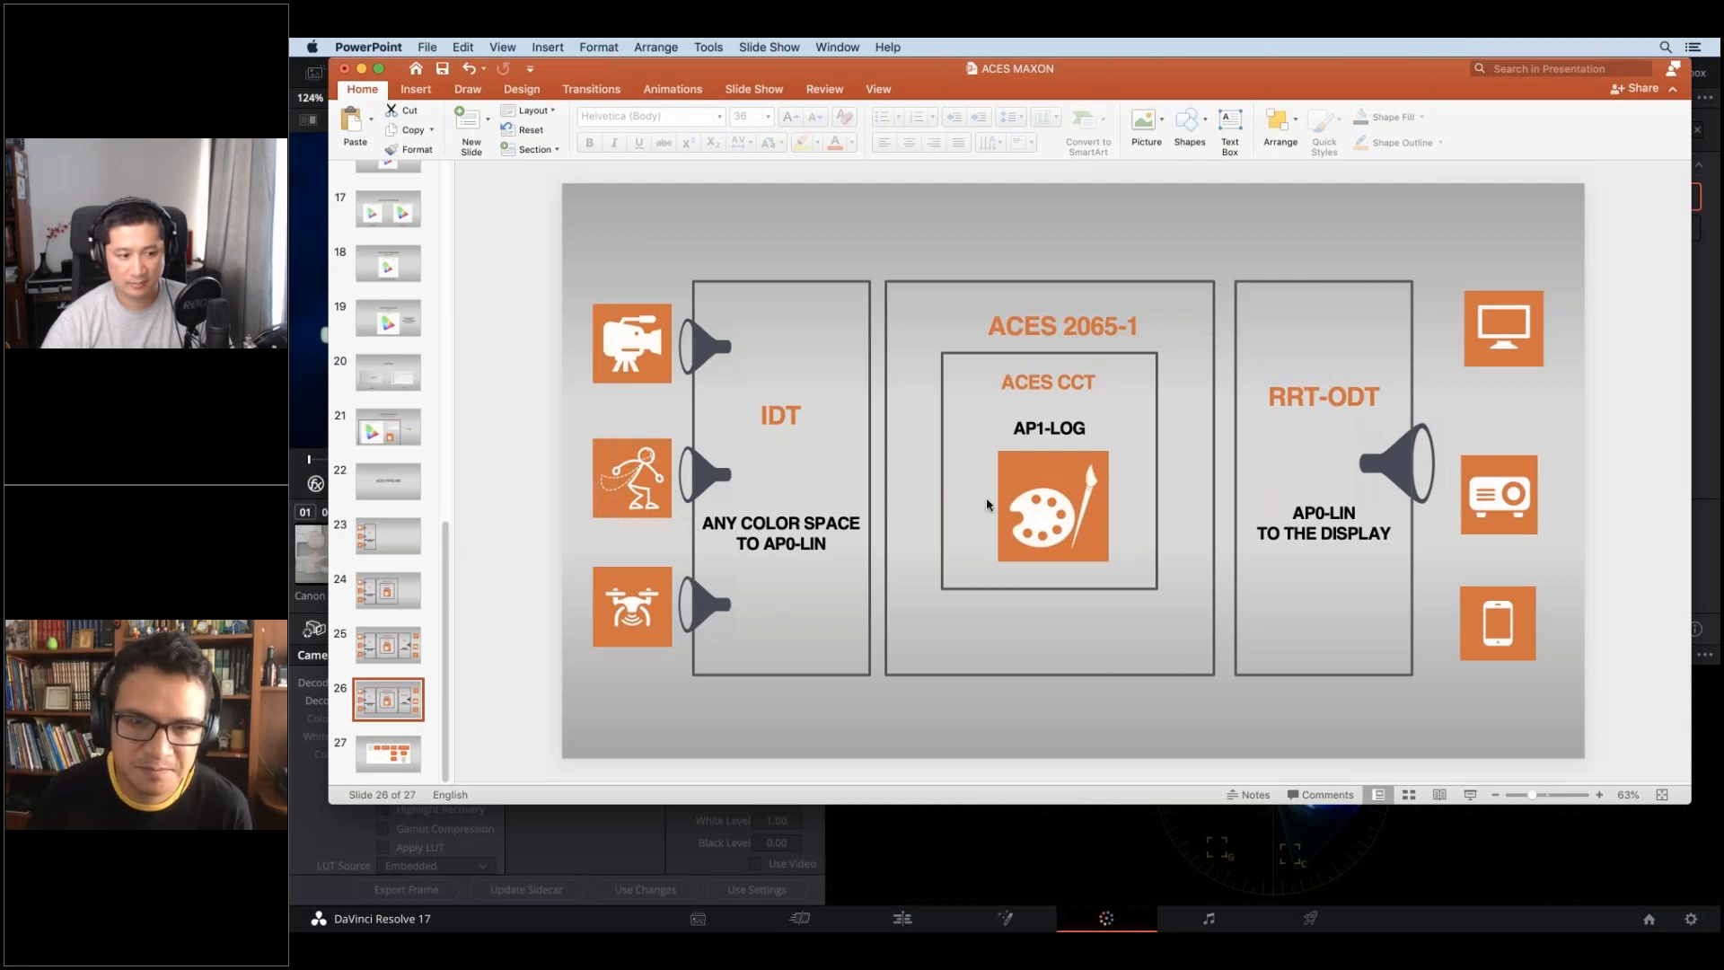
left_click(303, 280)
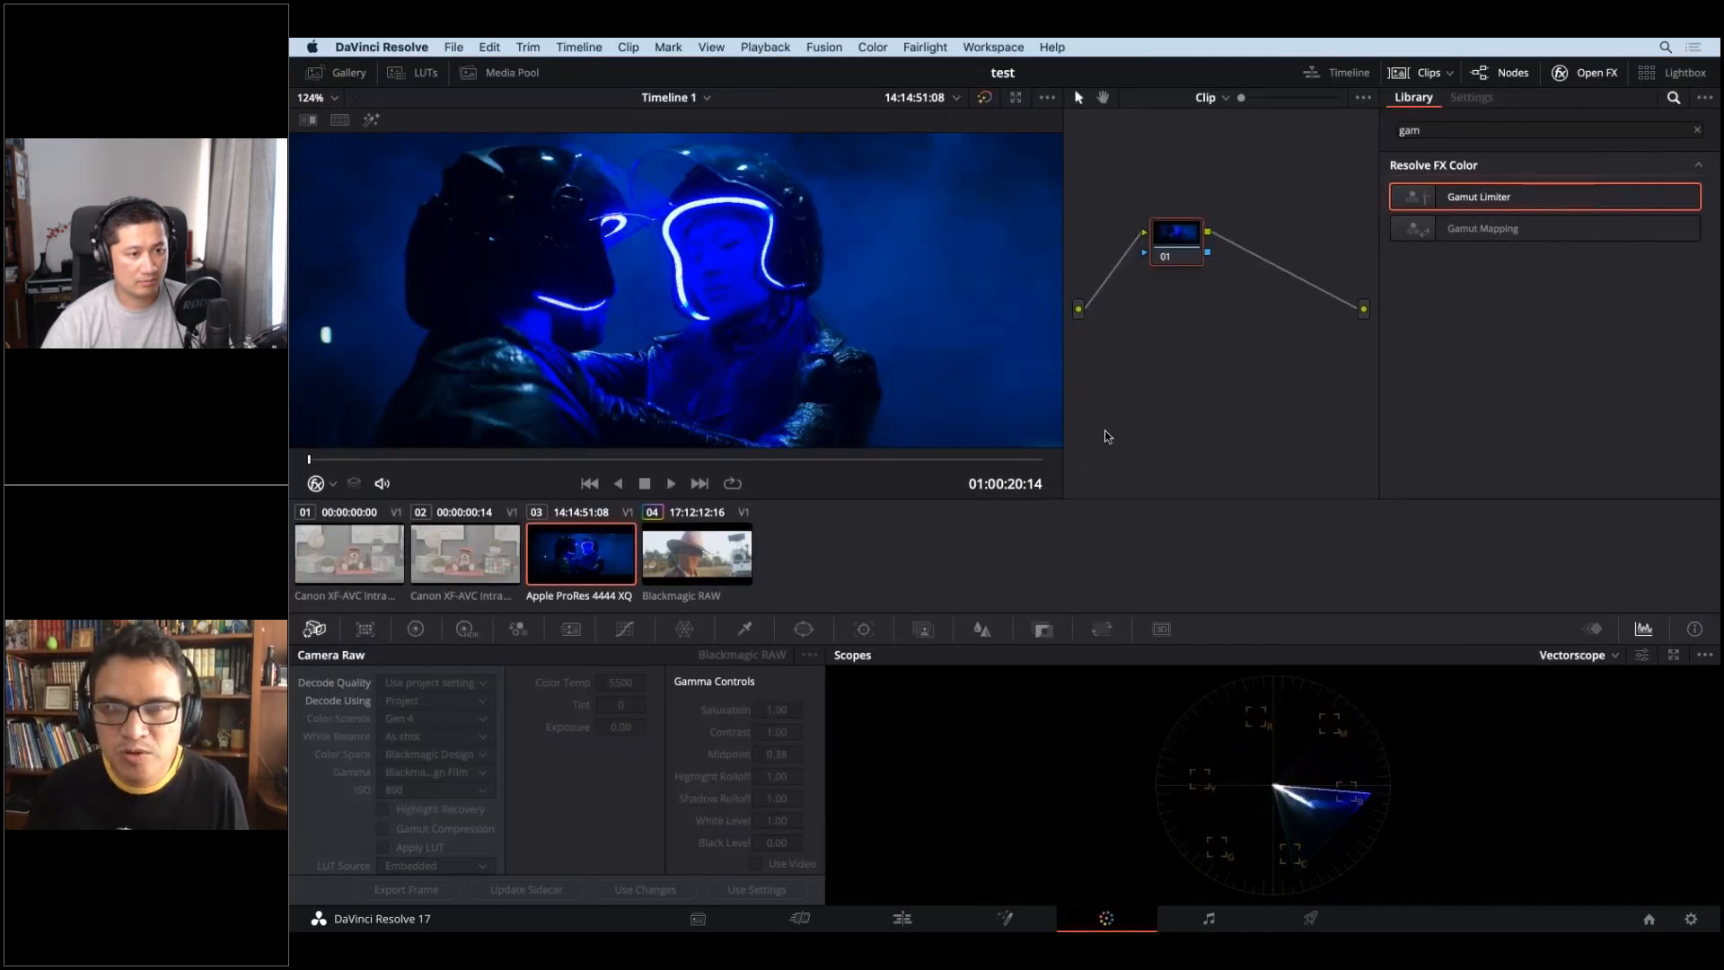
key("super+Tab")
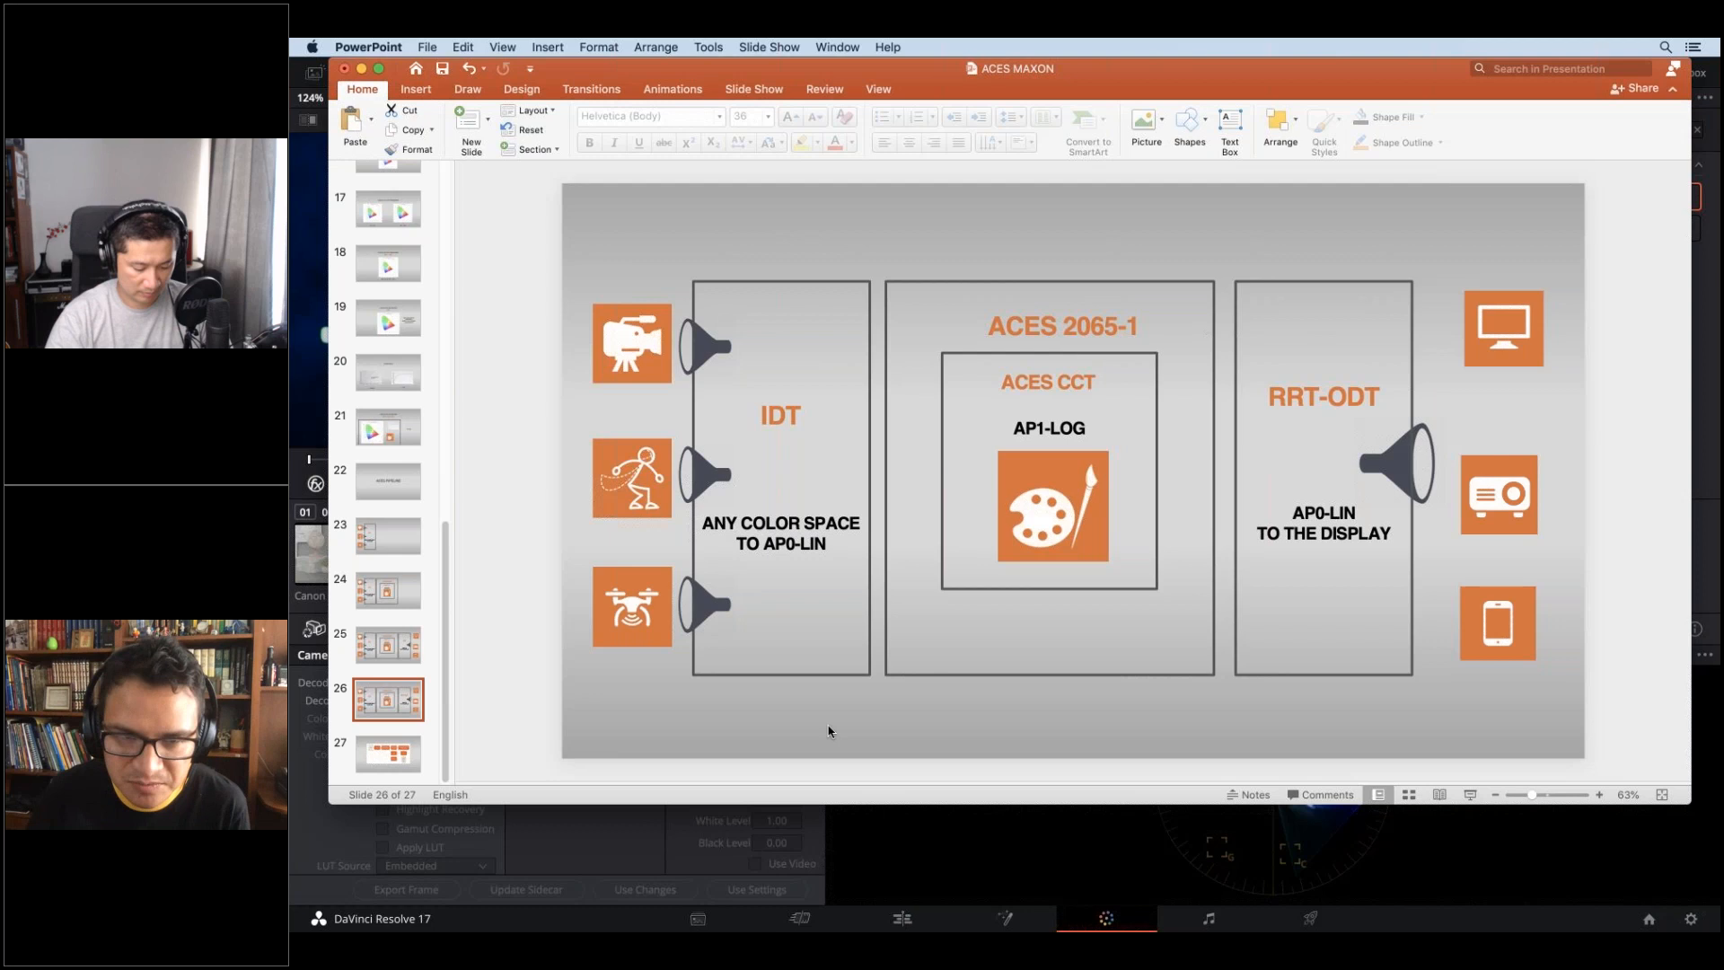
triple_click(1080, 321)
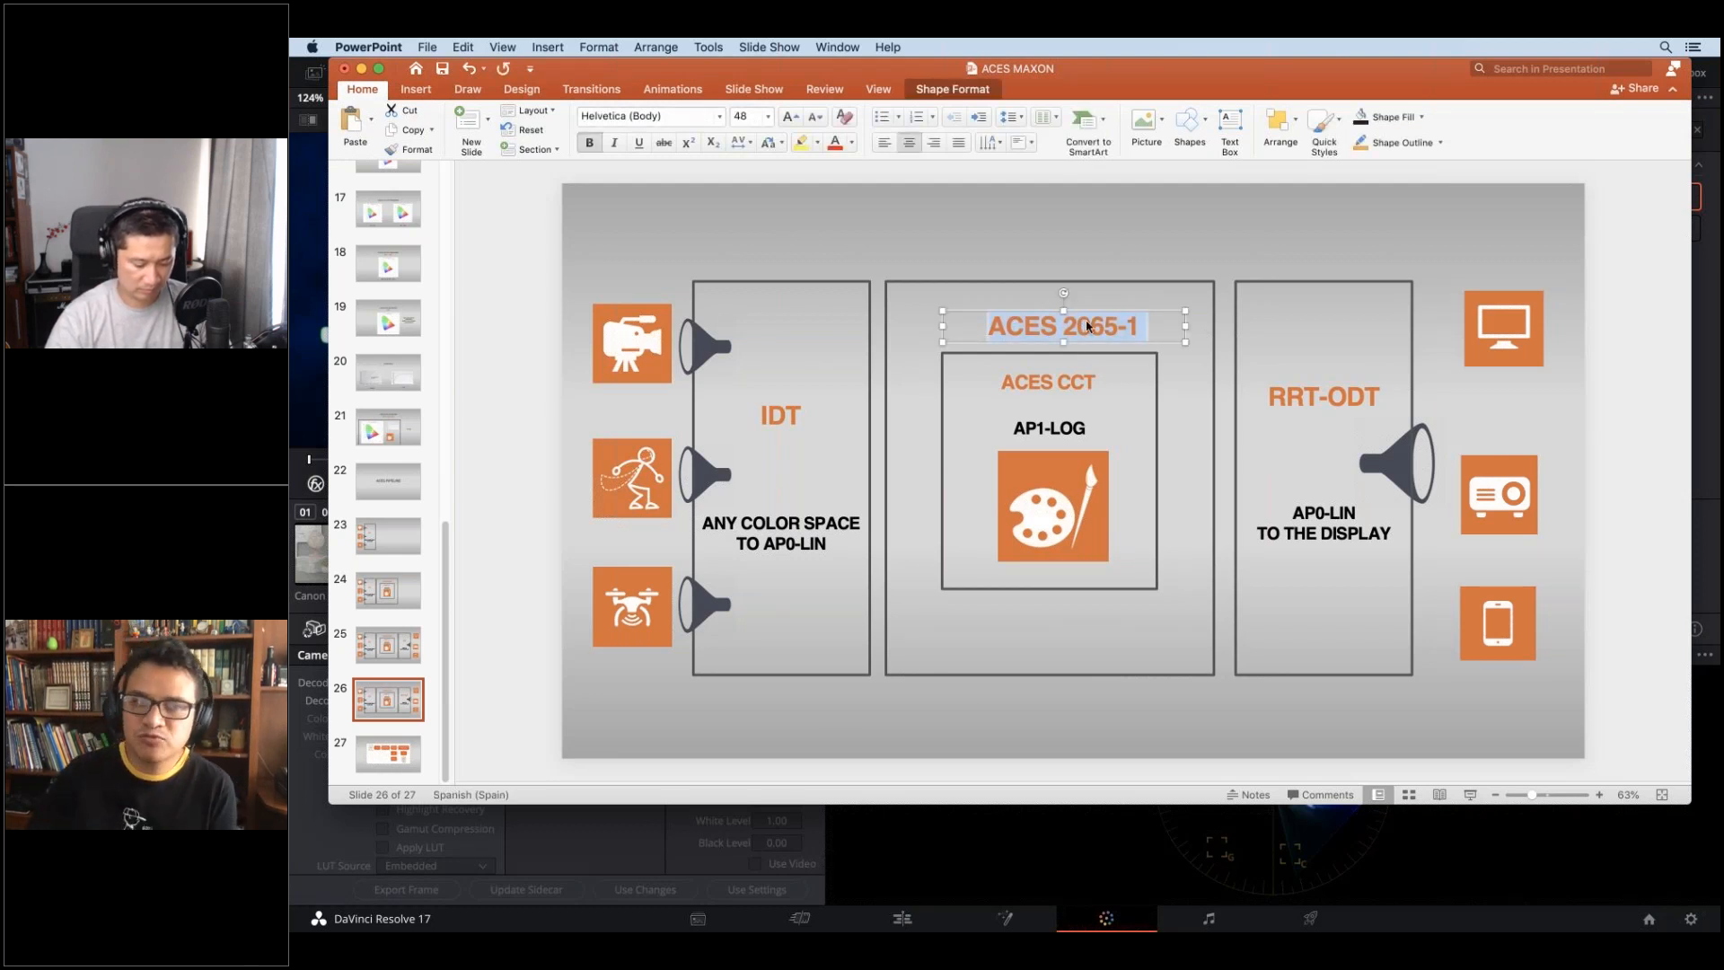
key("super+Tab")
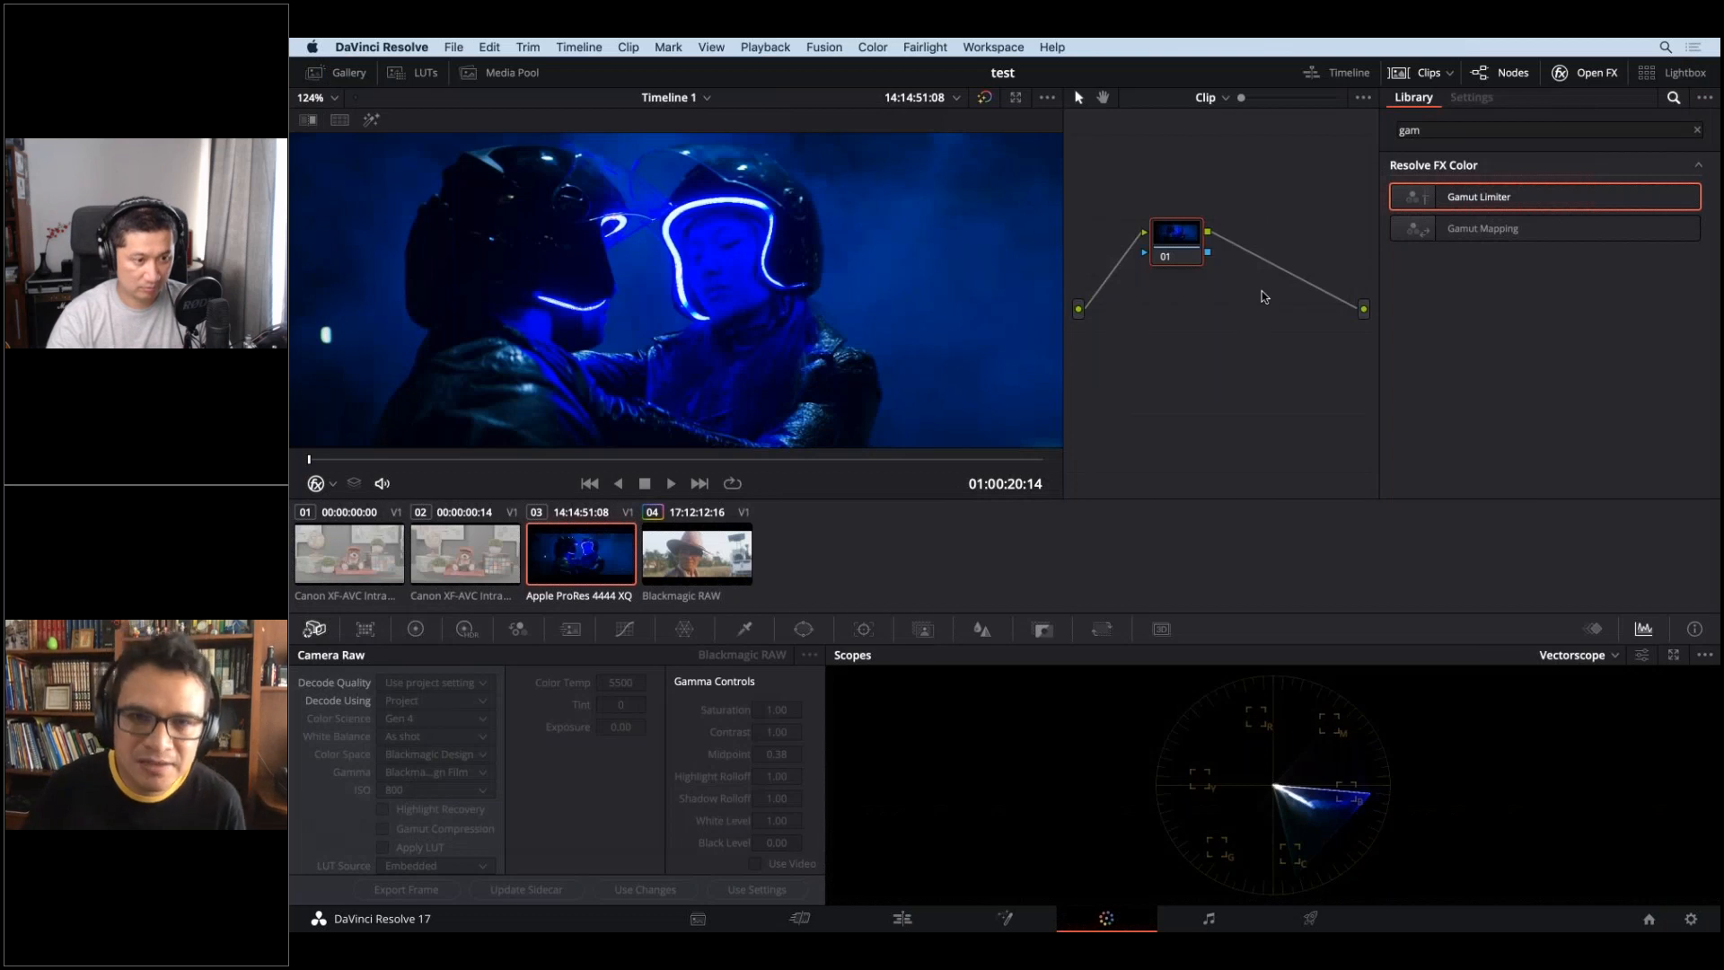
- Review the LUT and Color Space options of node 01 and close them without applying any
right_click(1174, 240)
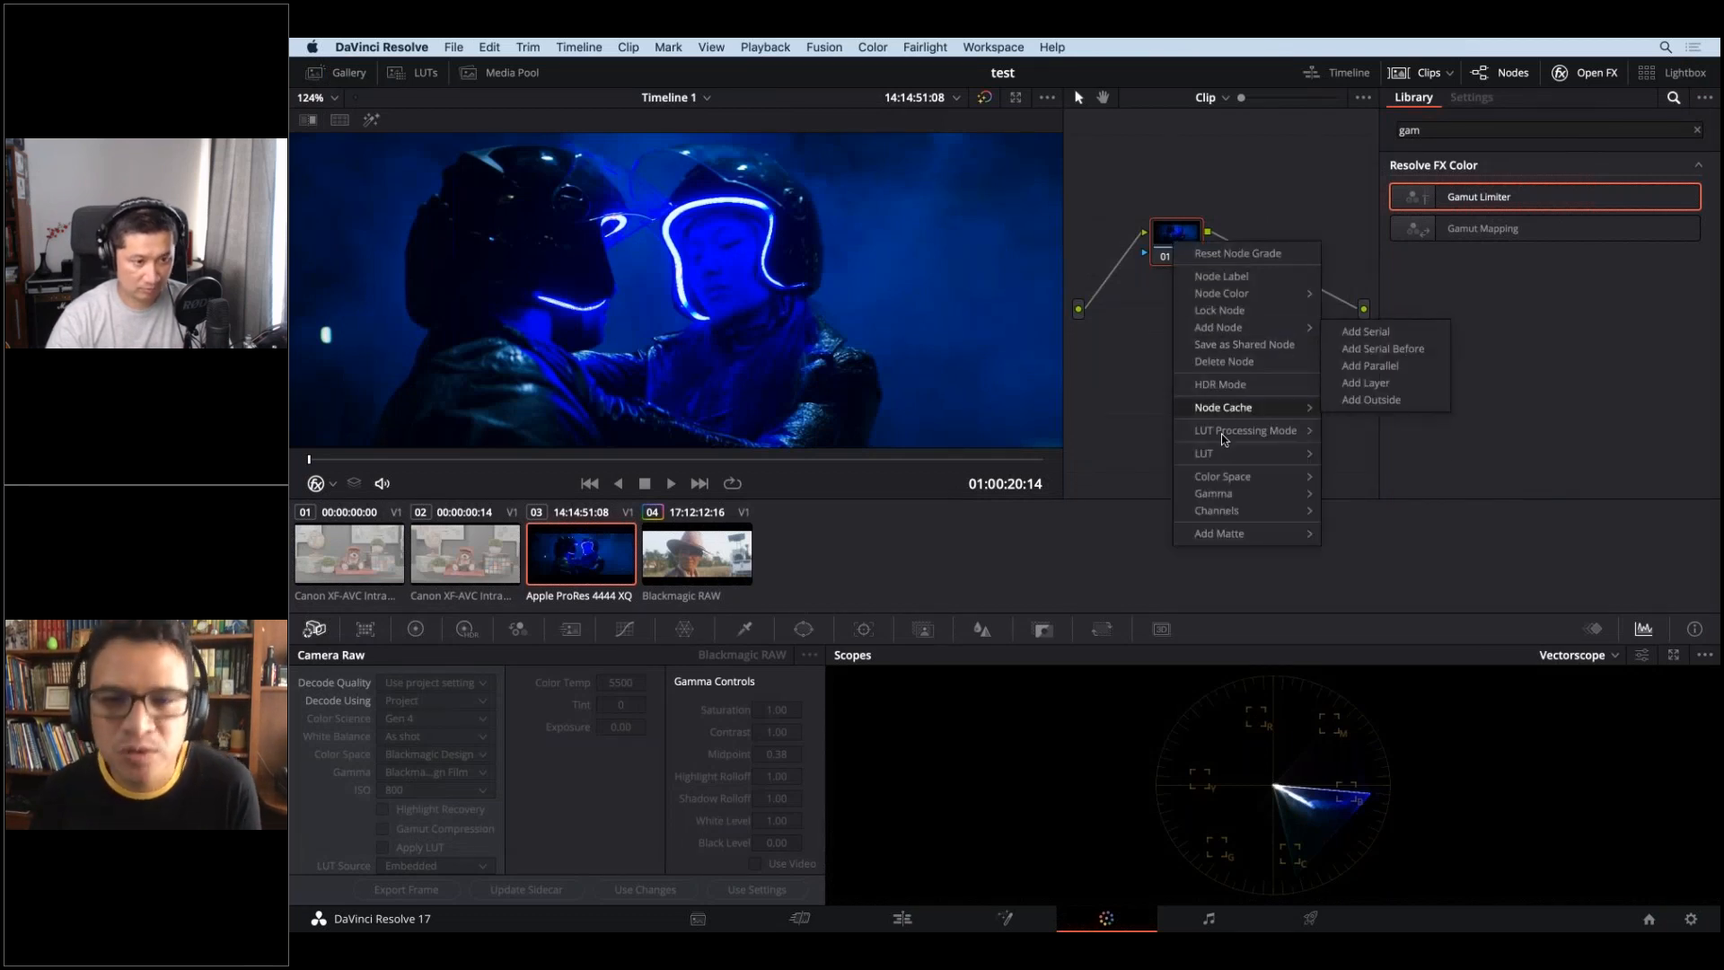
mouse_move(1224, 454)
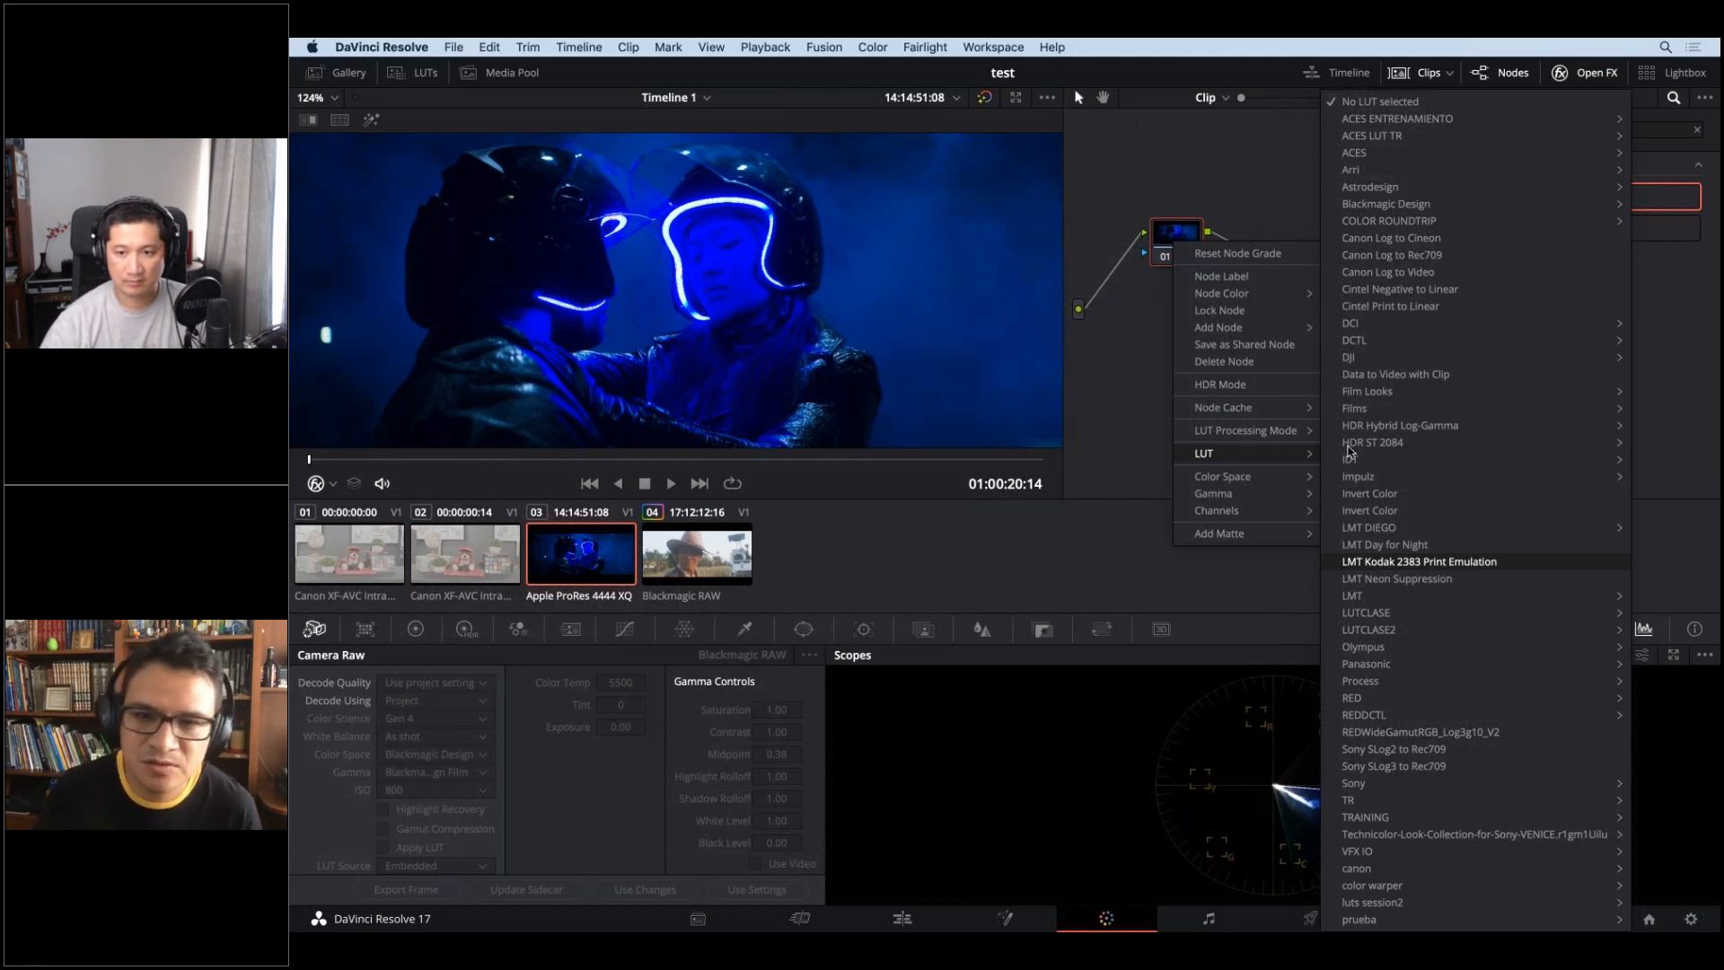
mouse_move(1352, 459)
mouse_move(1265, 477)
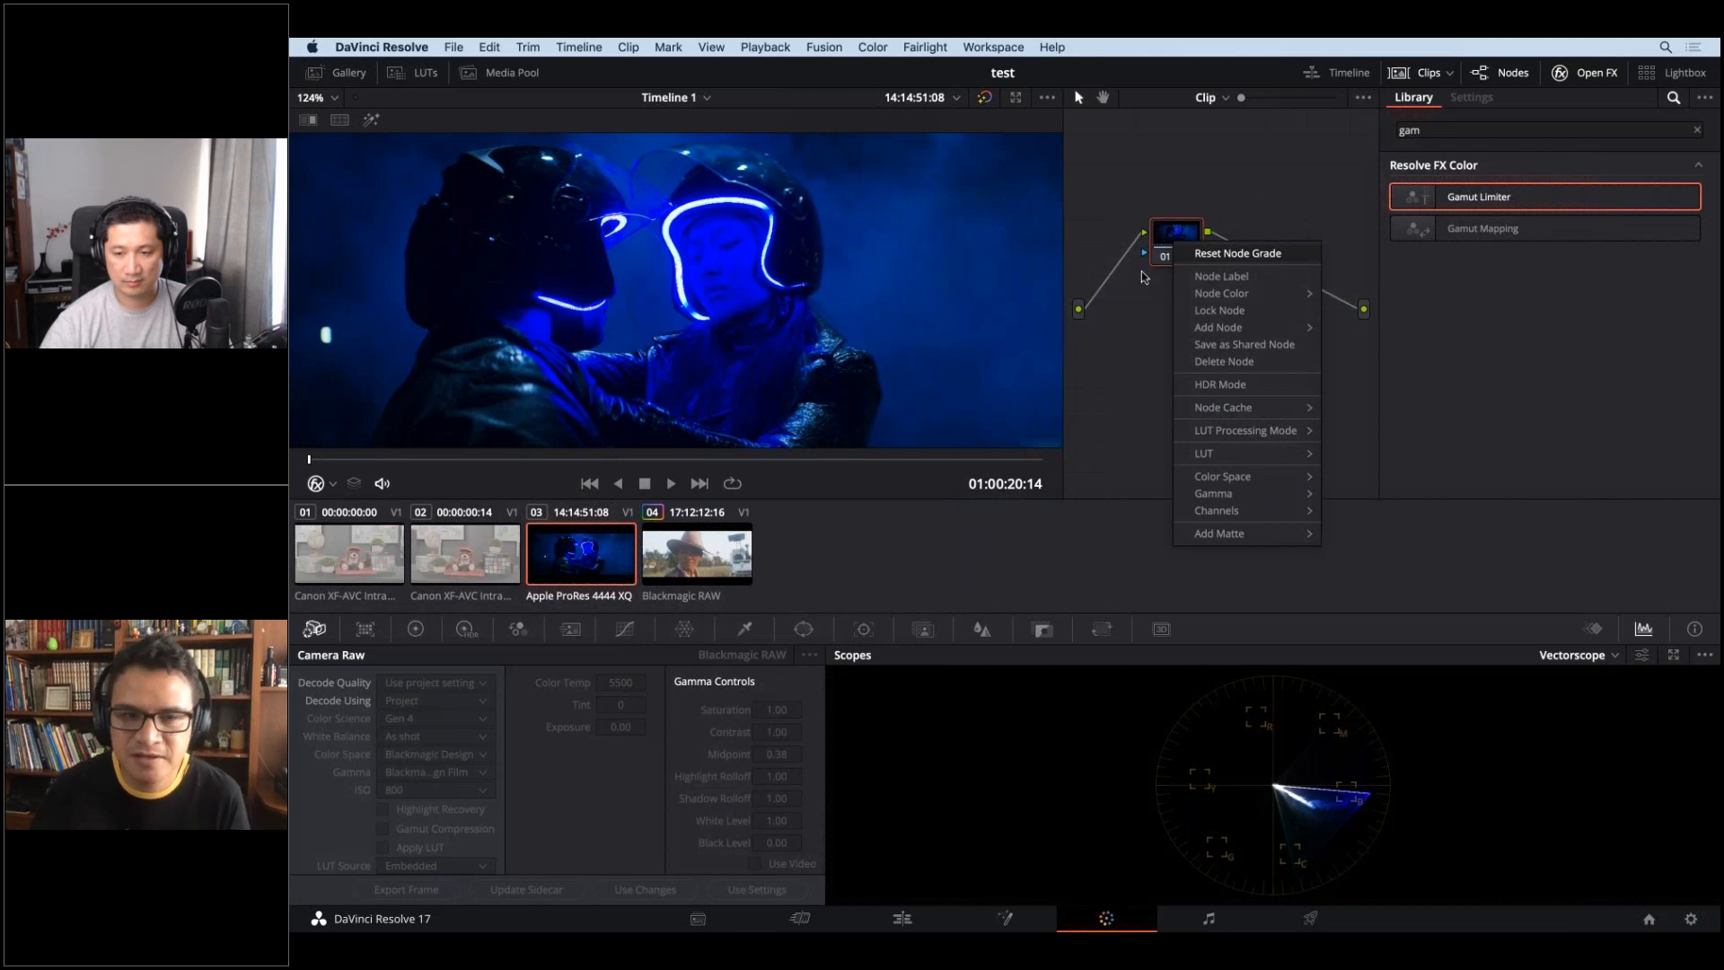
left_click(1122, 386)
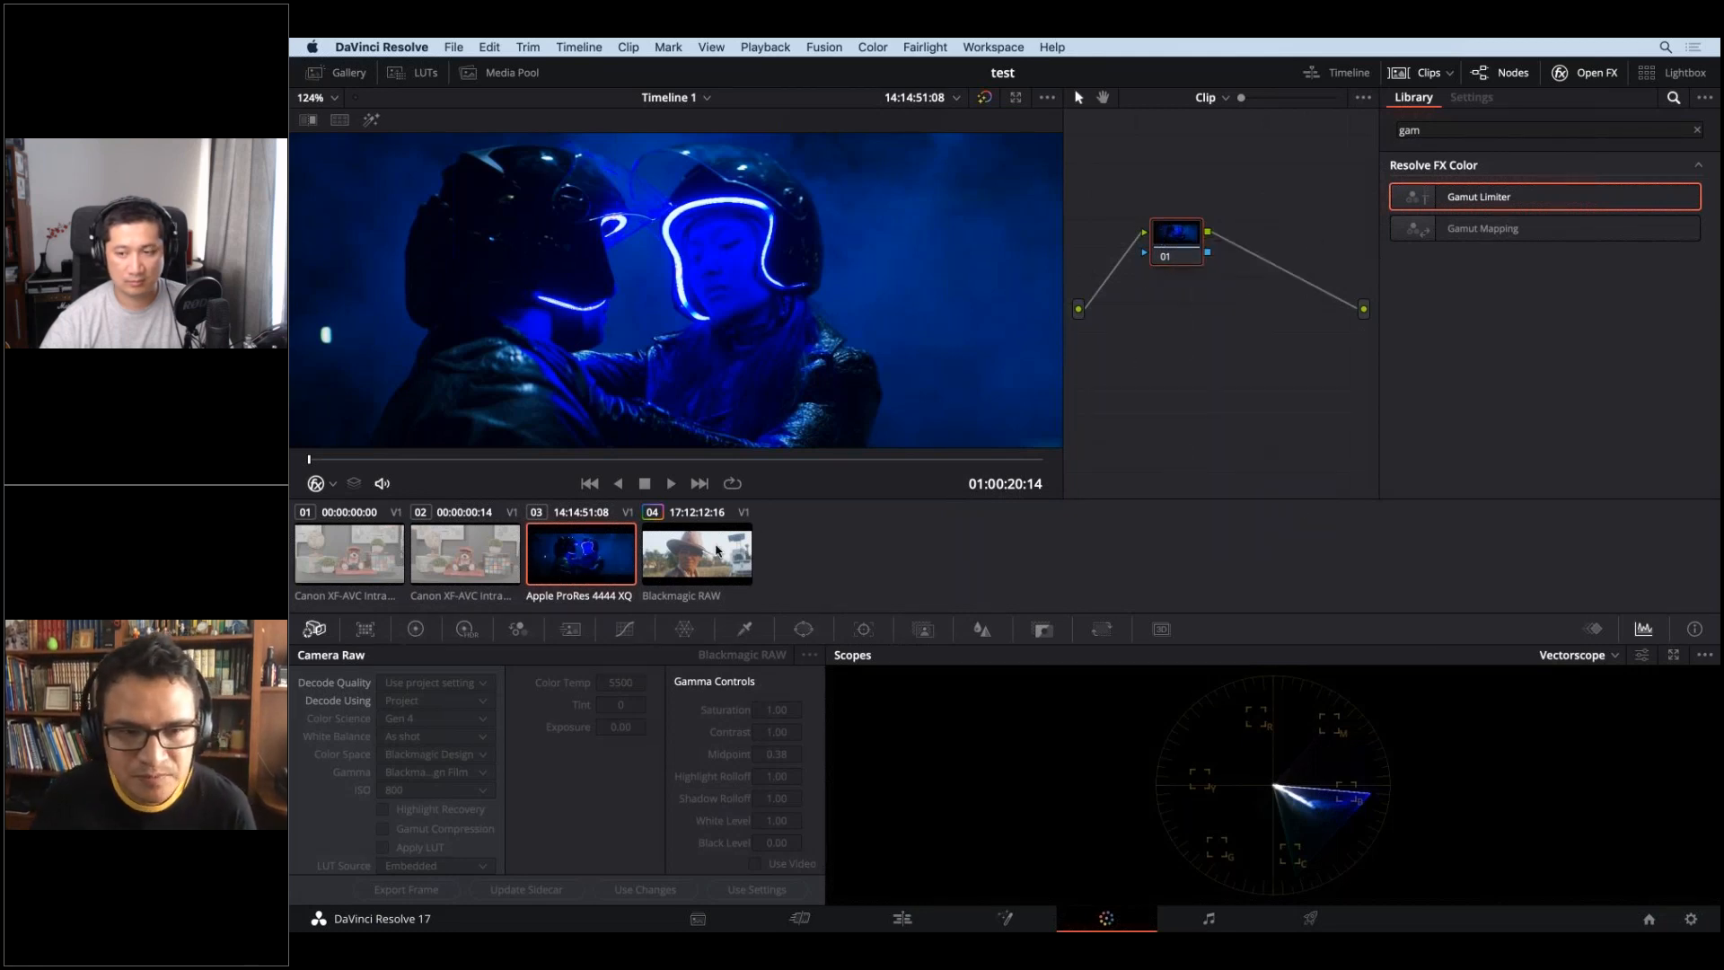
double_click(1419, 80)
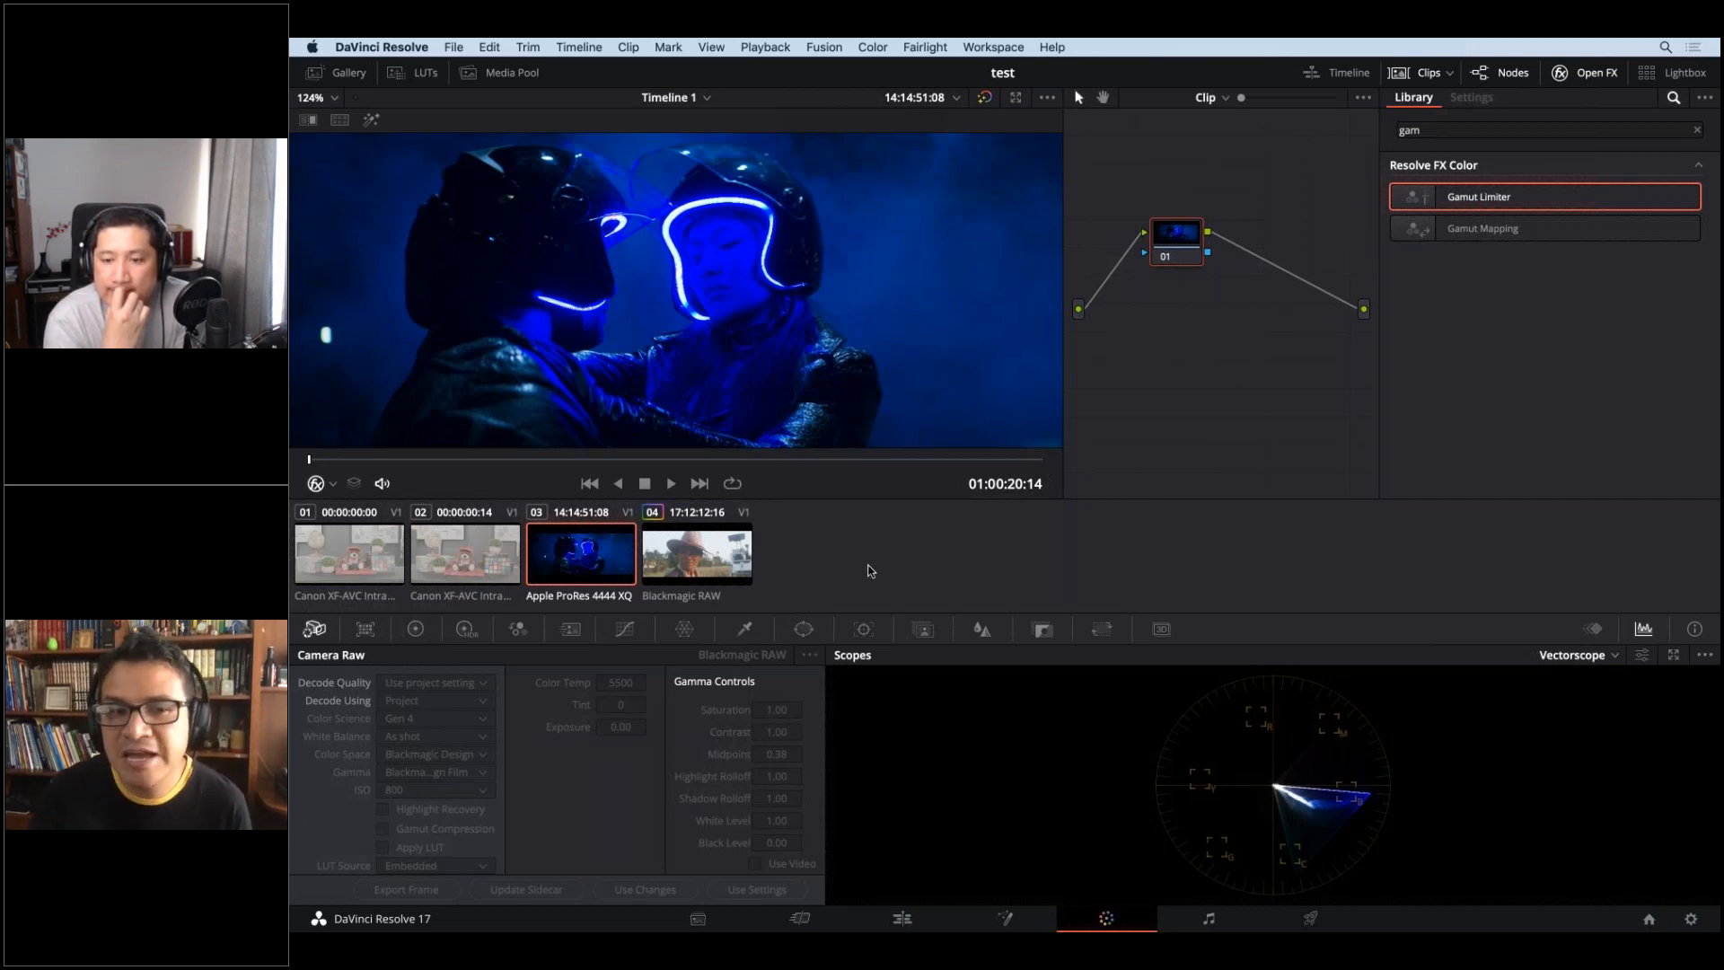
- Apply the LMT Neon Suppression LUT to clip 03, the blue neon helmet shot
right_click(580, 552)
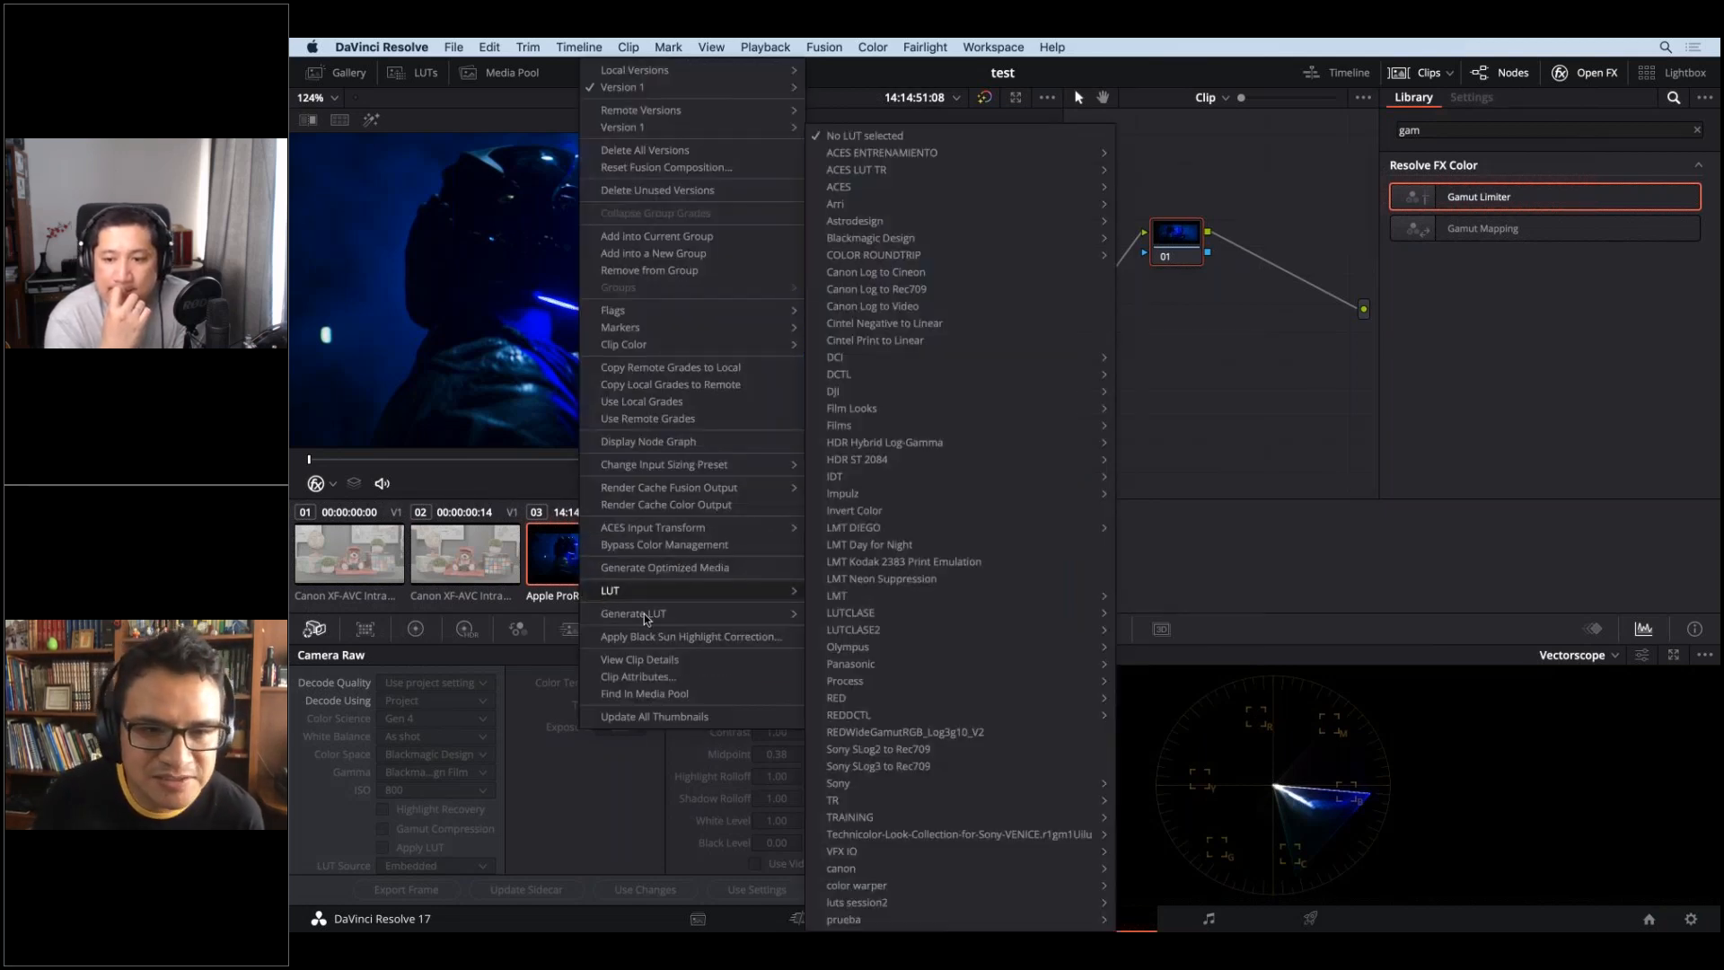
left_click(1012, 585)
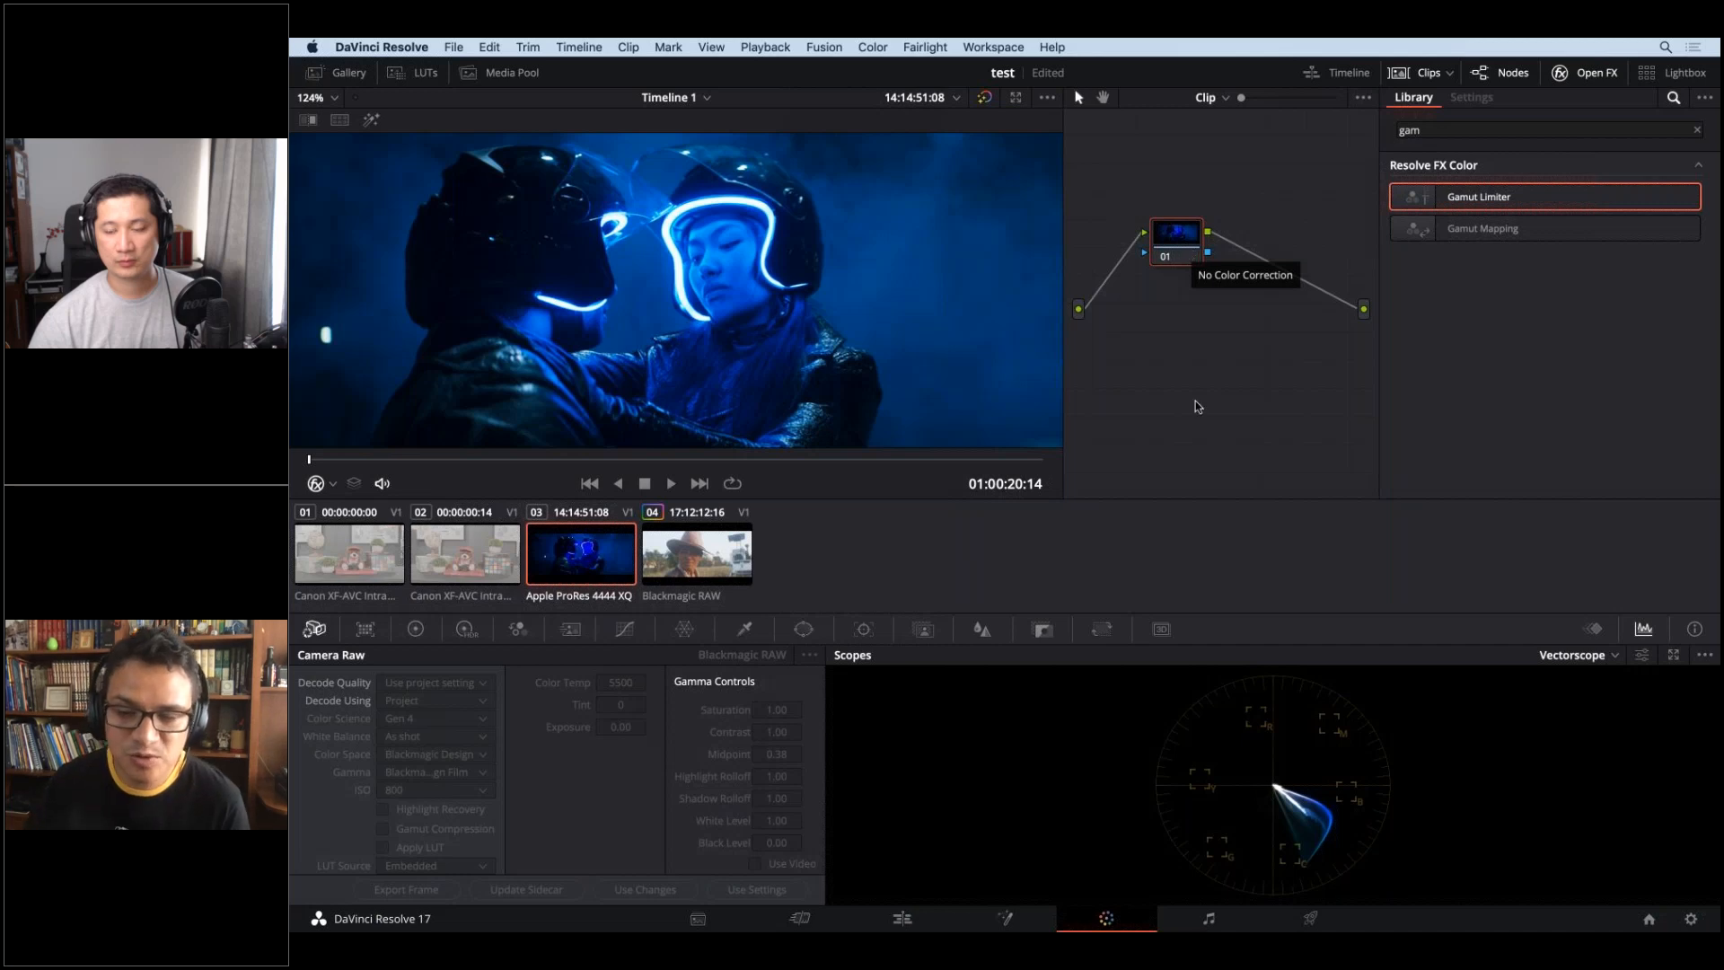
- Compare the project settings for the DaVinci YRGB, ACEScc and ACEScct color sciences and cancel without saving
left_click(1689, 915)
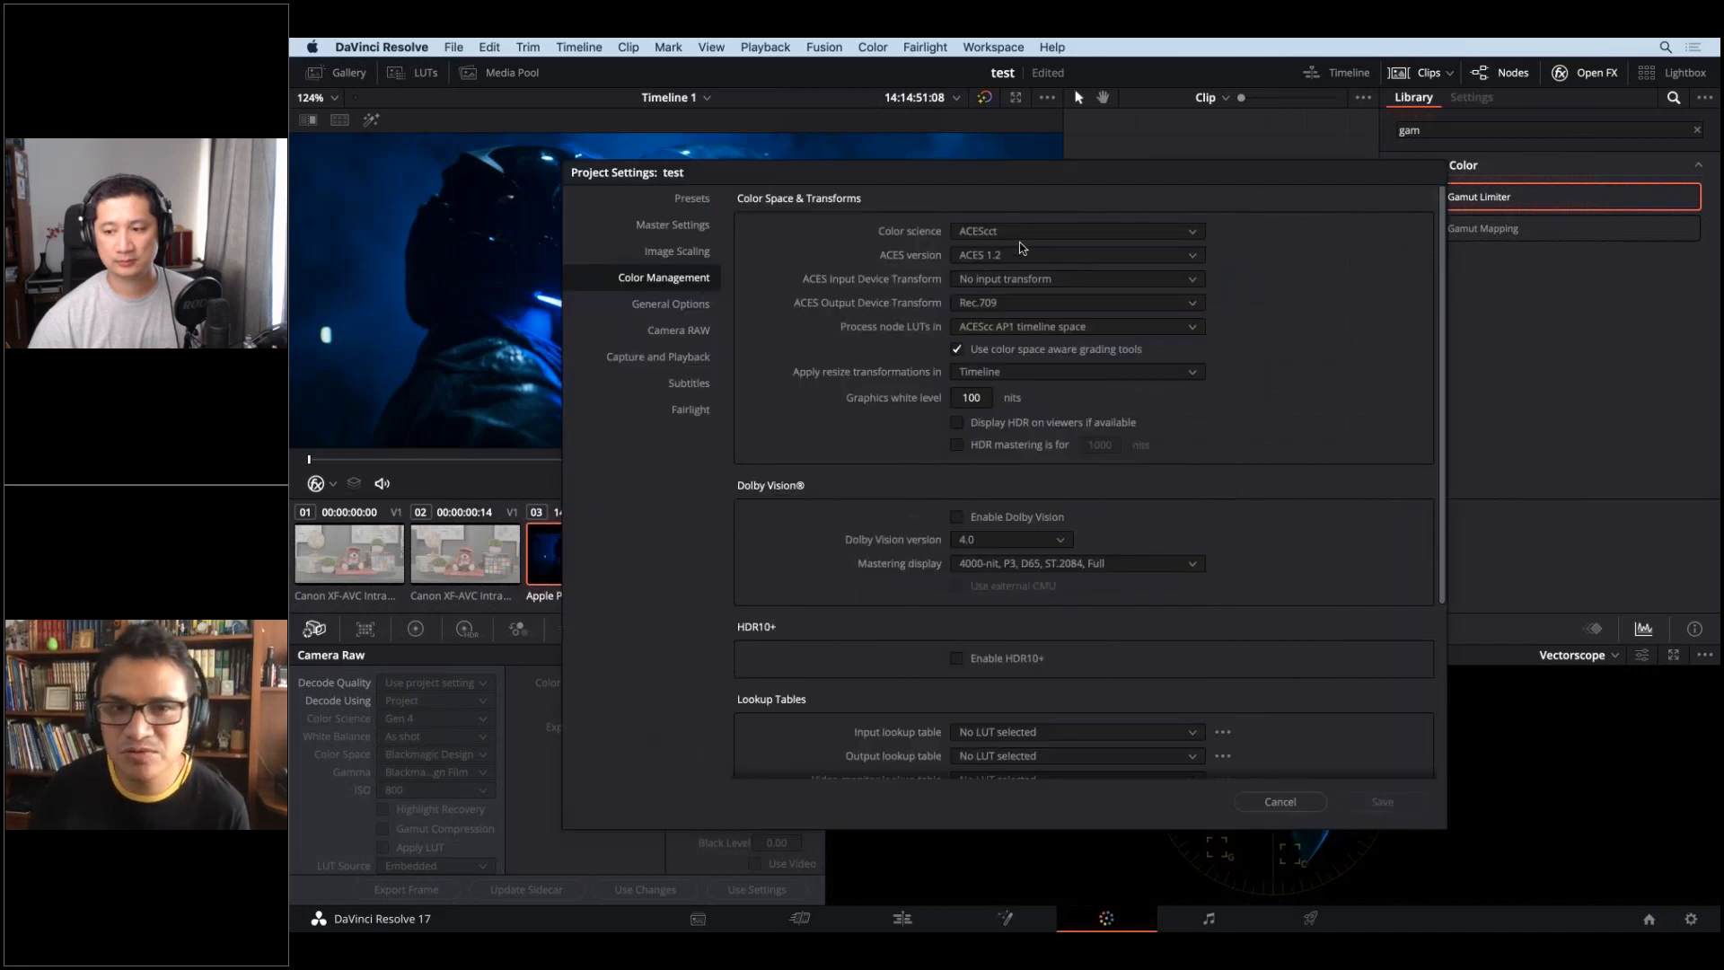
left_click(1035, 231)
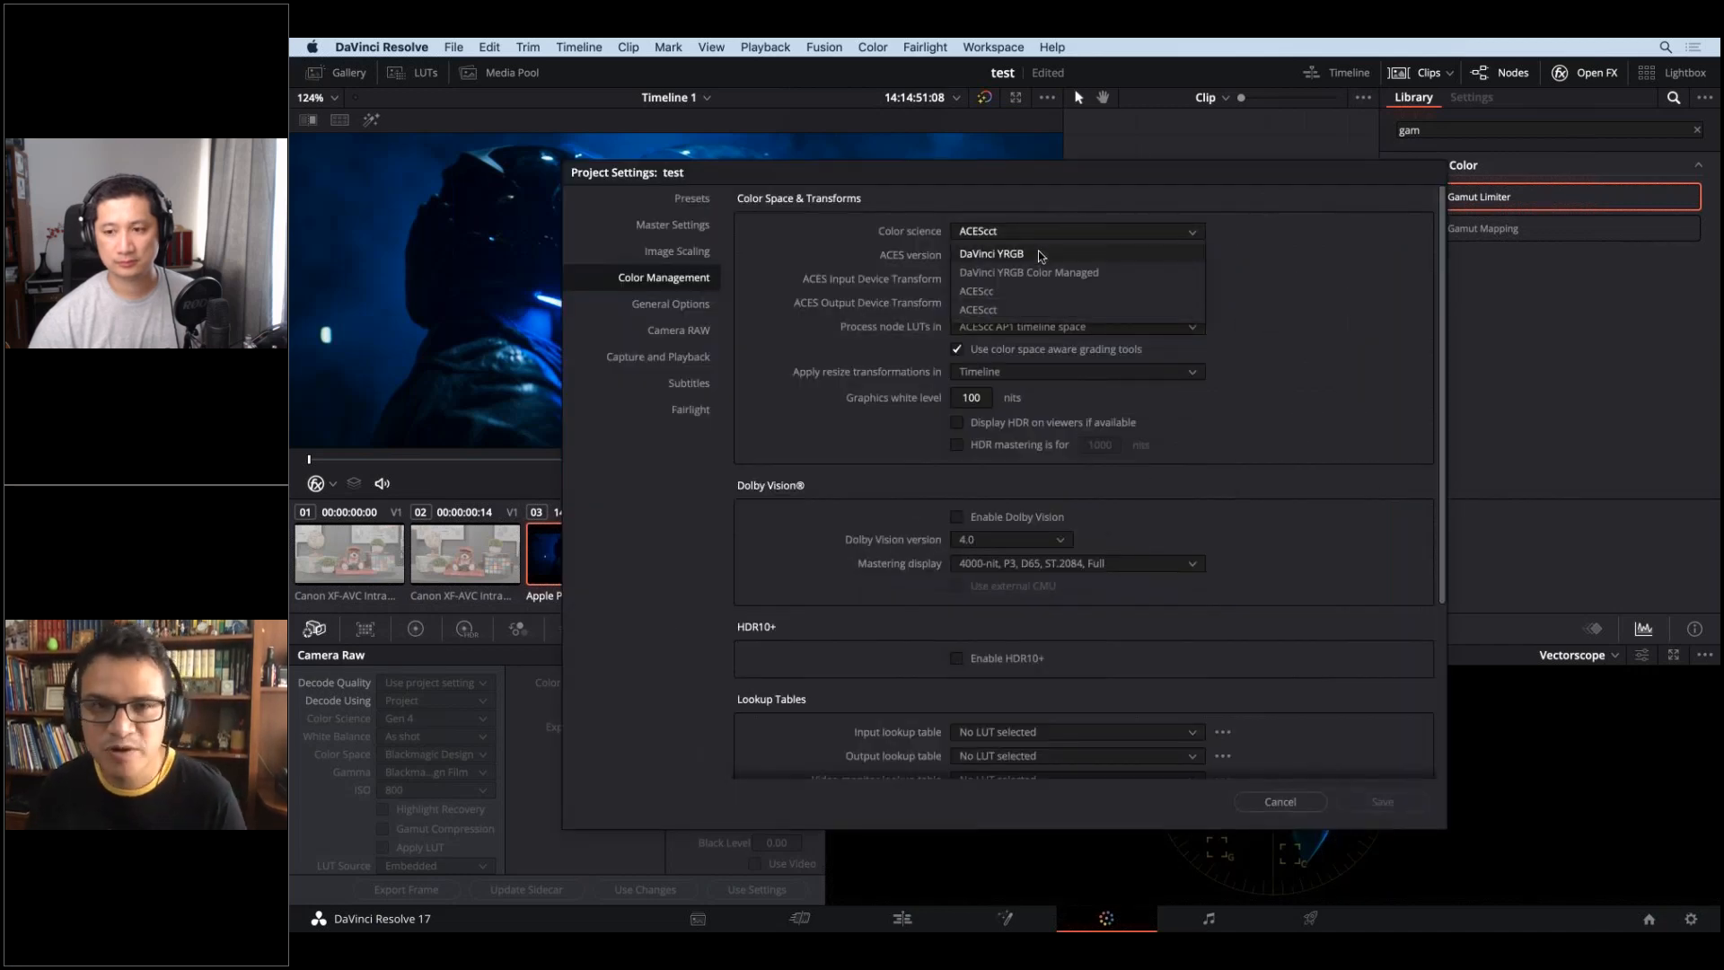
left_click(1038, 252)
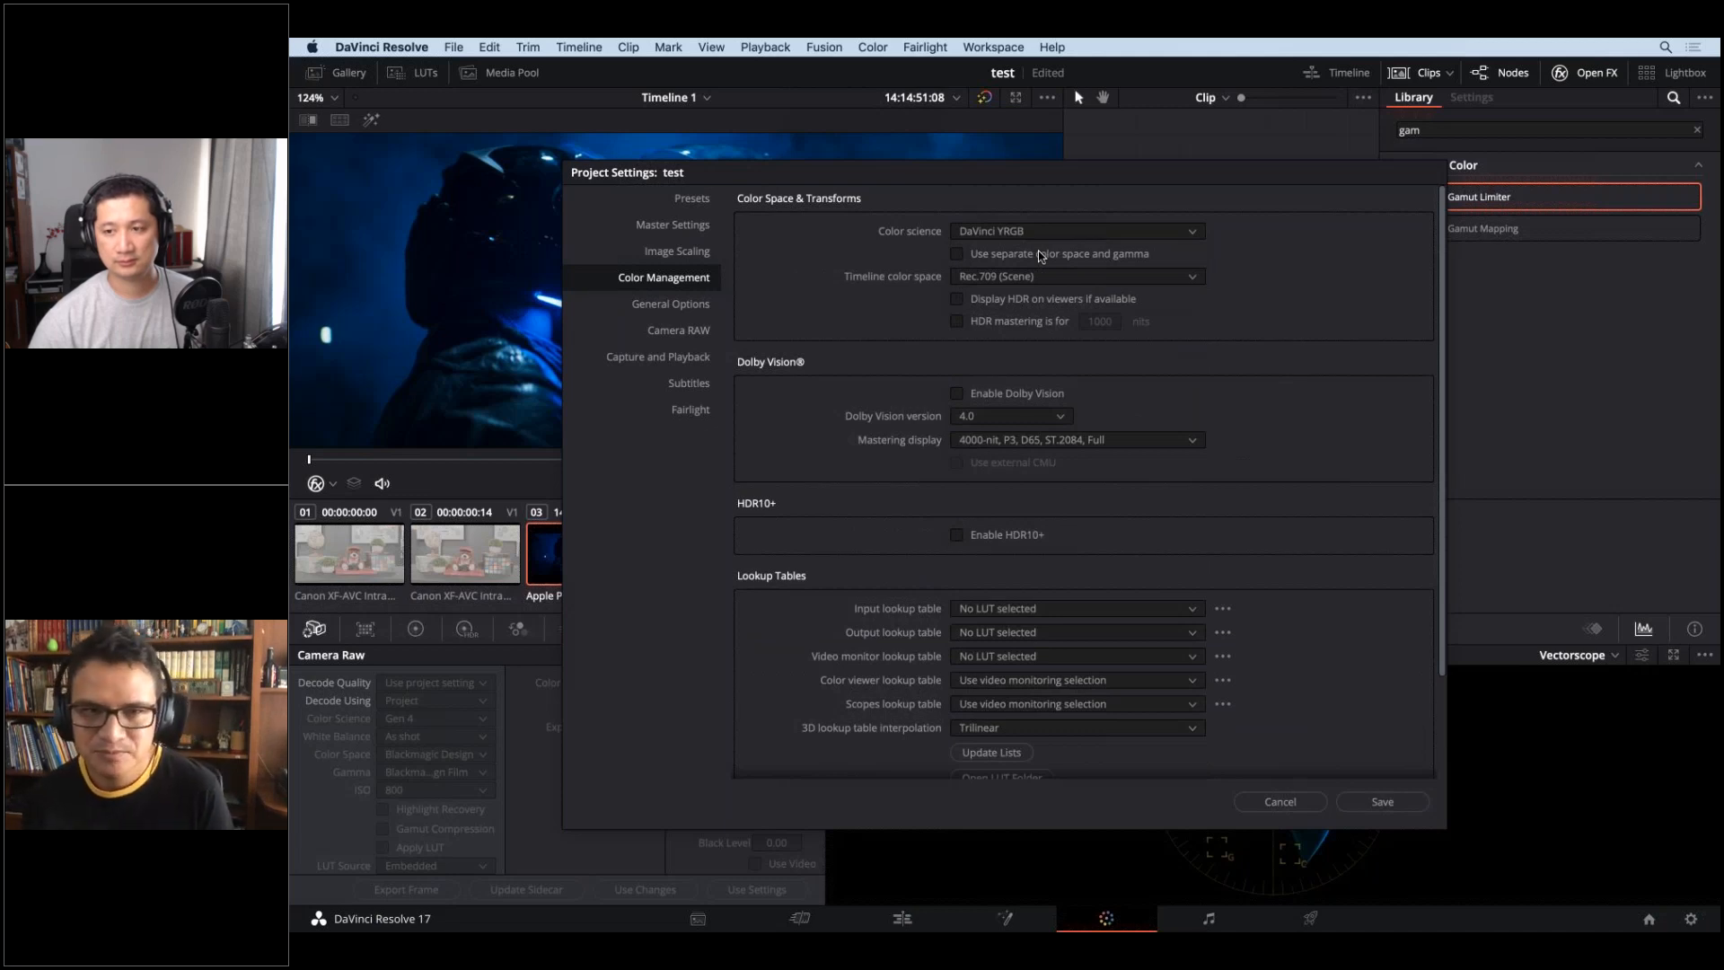
left_click(1007, 229)
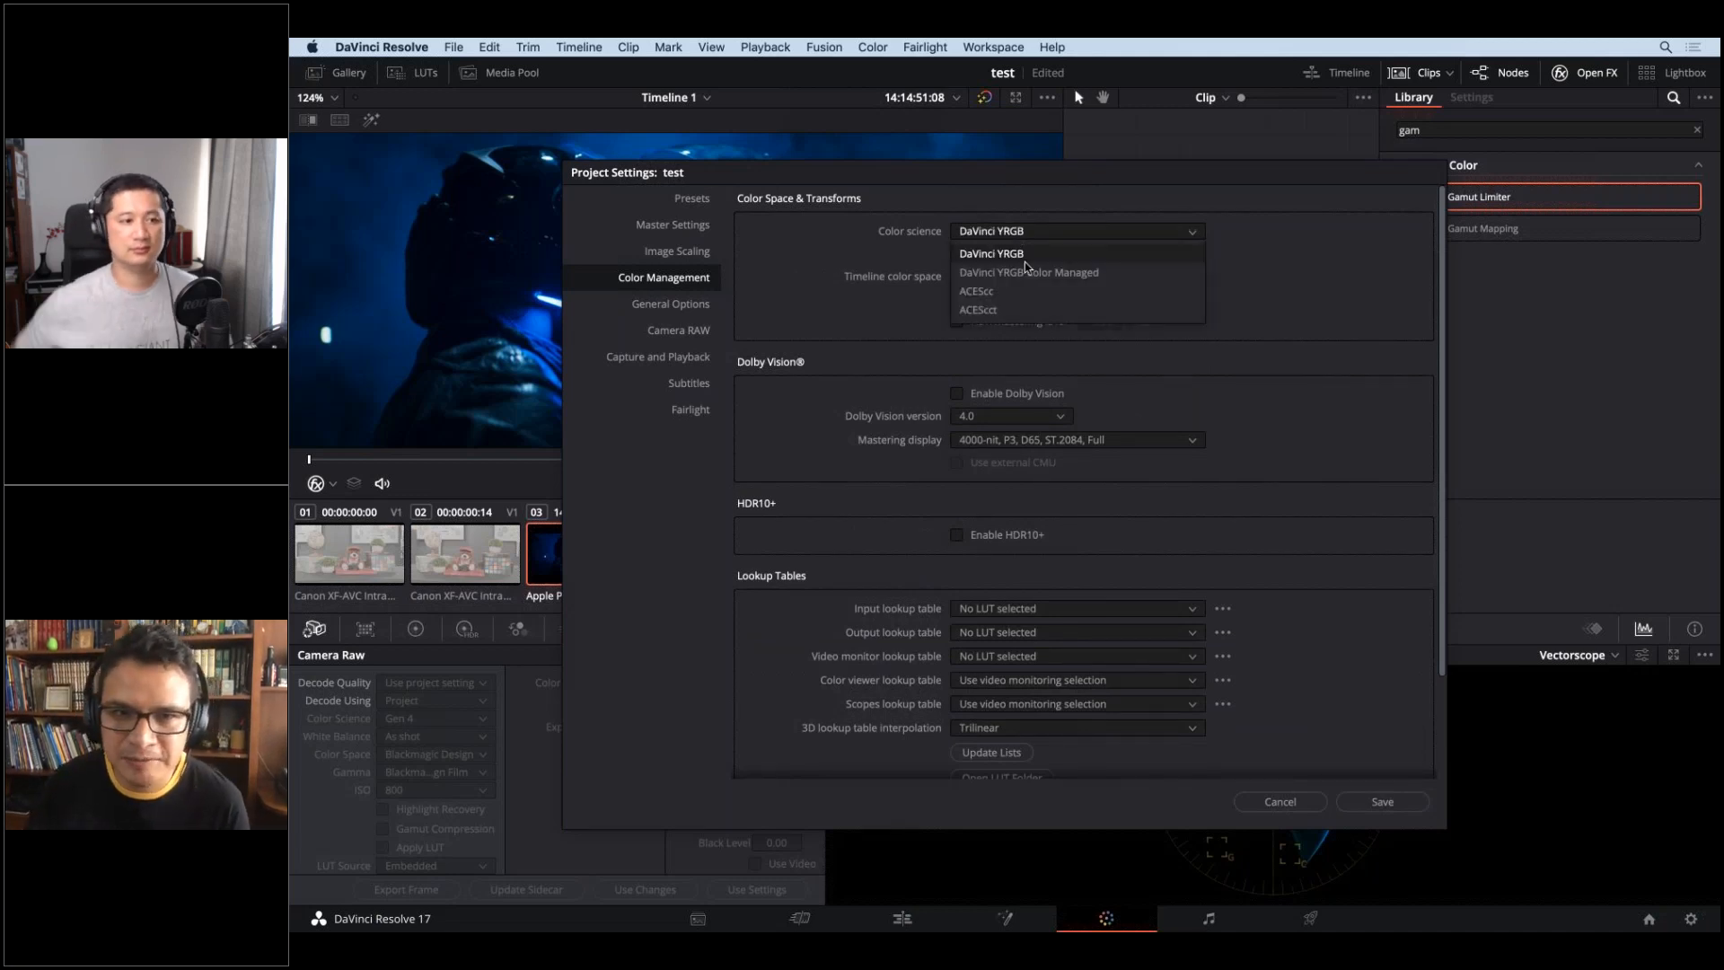
left_click(1022, 289)
left_click(1069, 233)
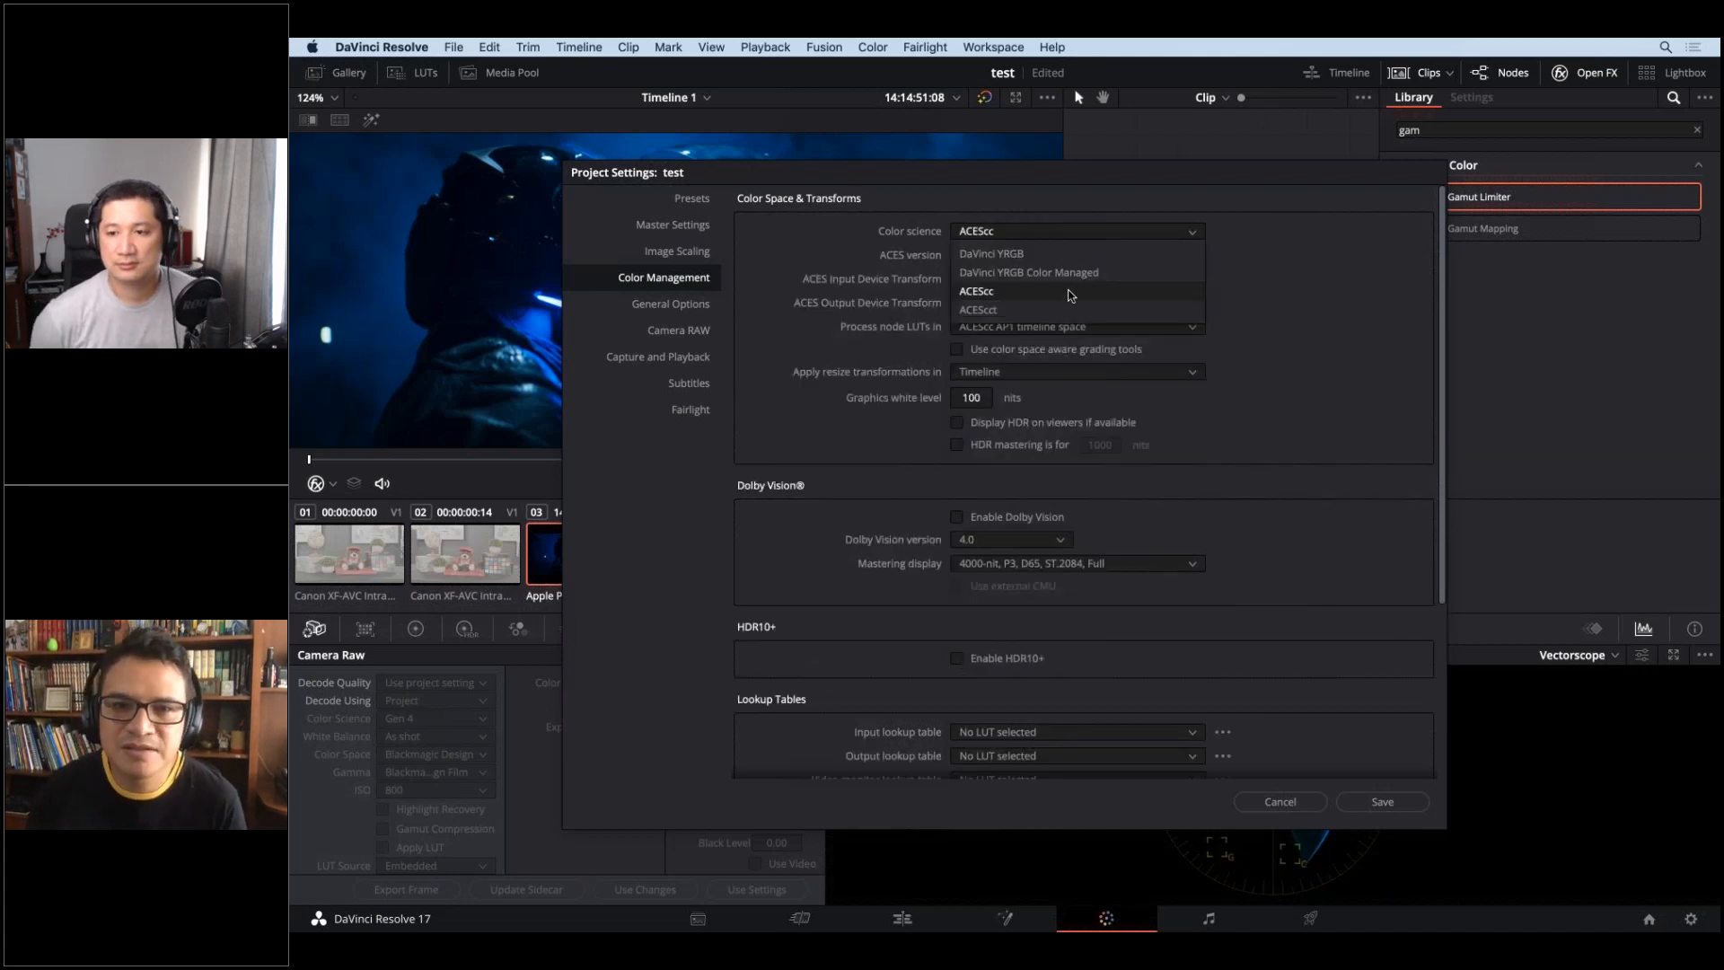
left_click(1068, 312)
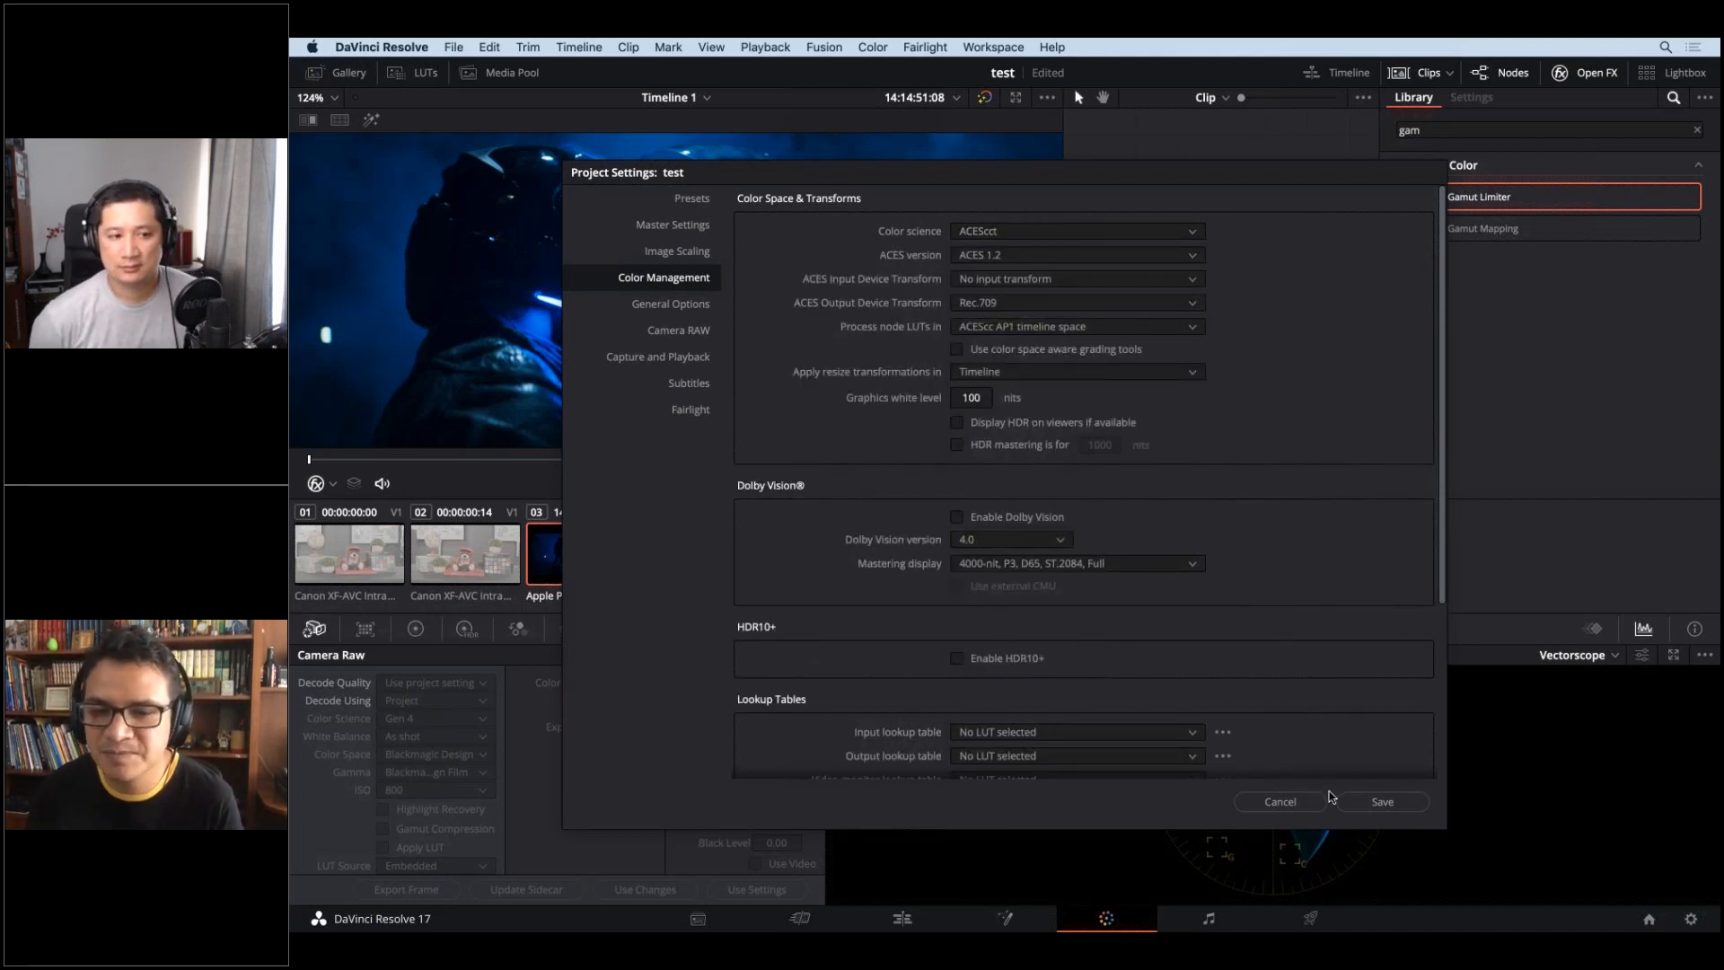
left_click(1279, 801)
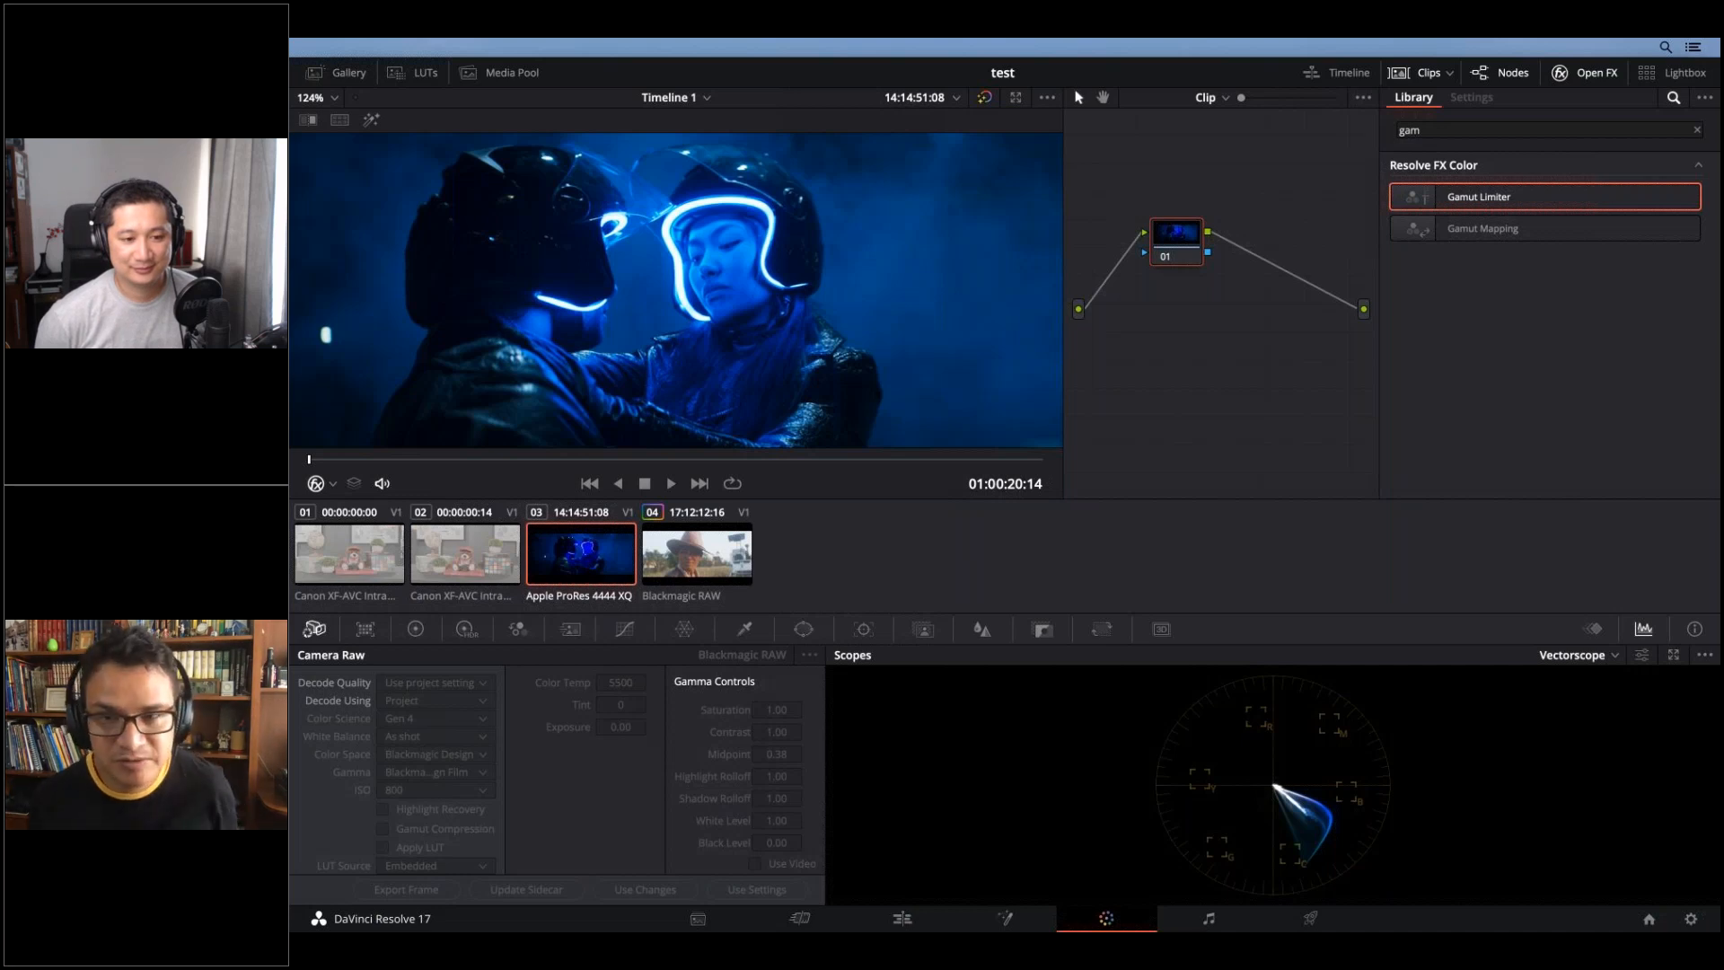
- Review the project's ACES color management and lookup table settings and close them without changes
left_click(1691, 918)
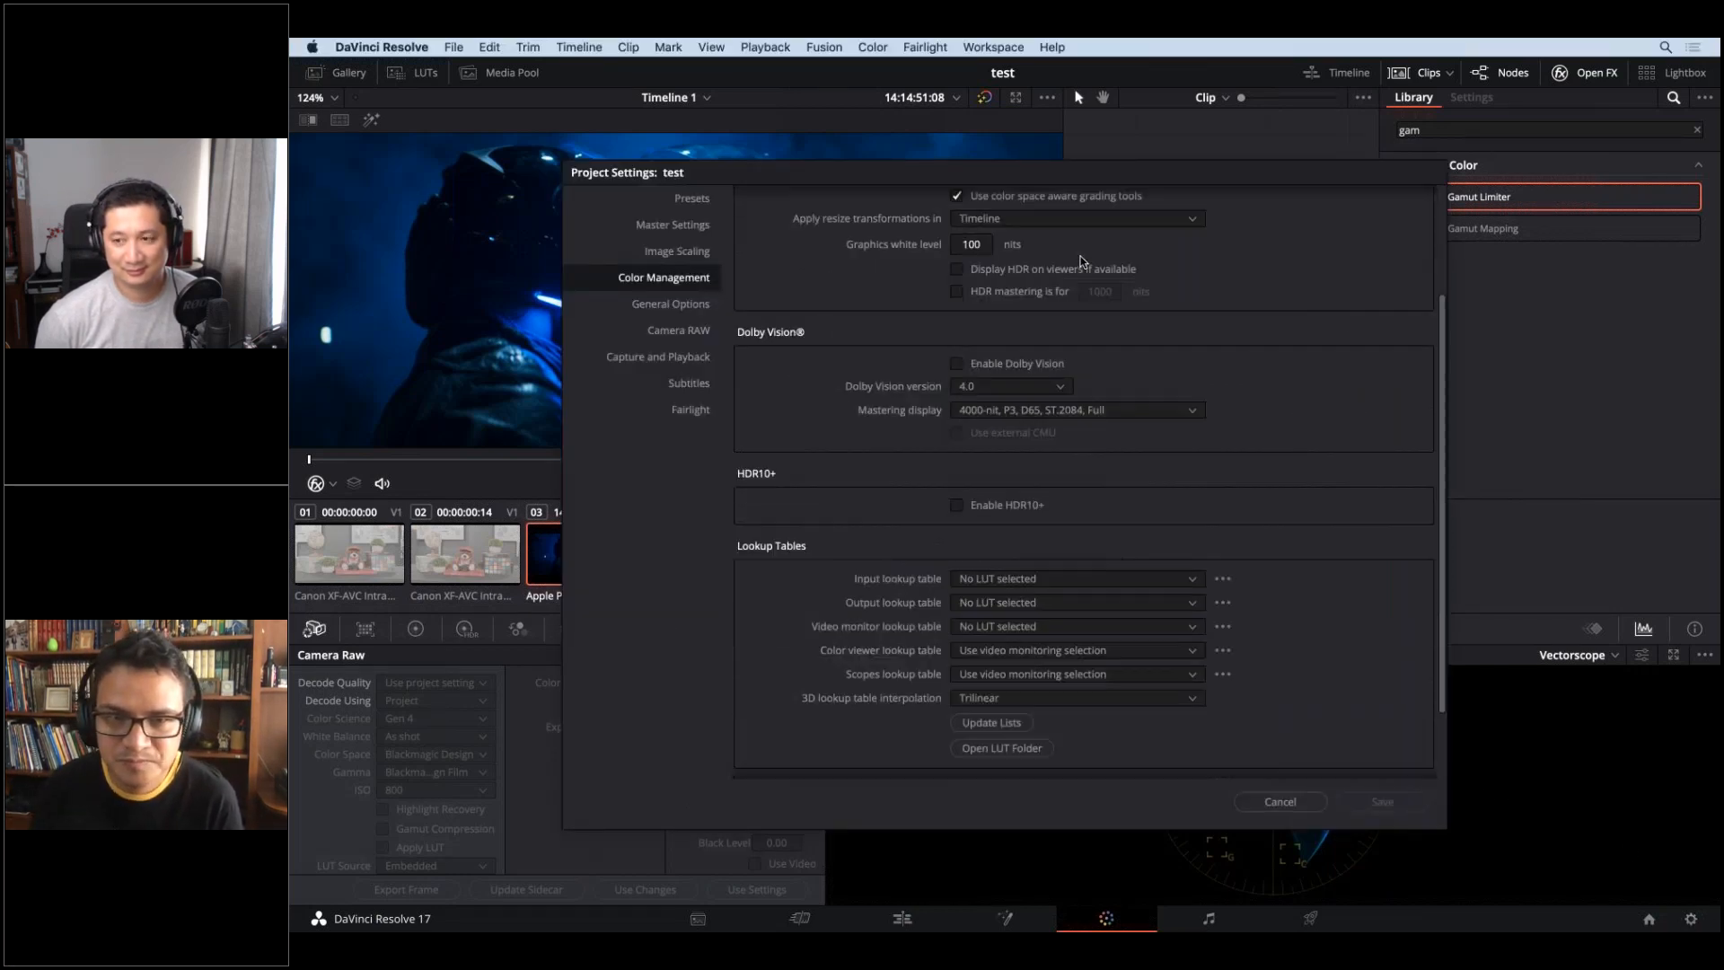
left_click(1275, 802)
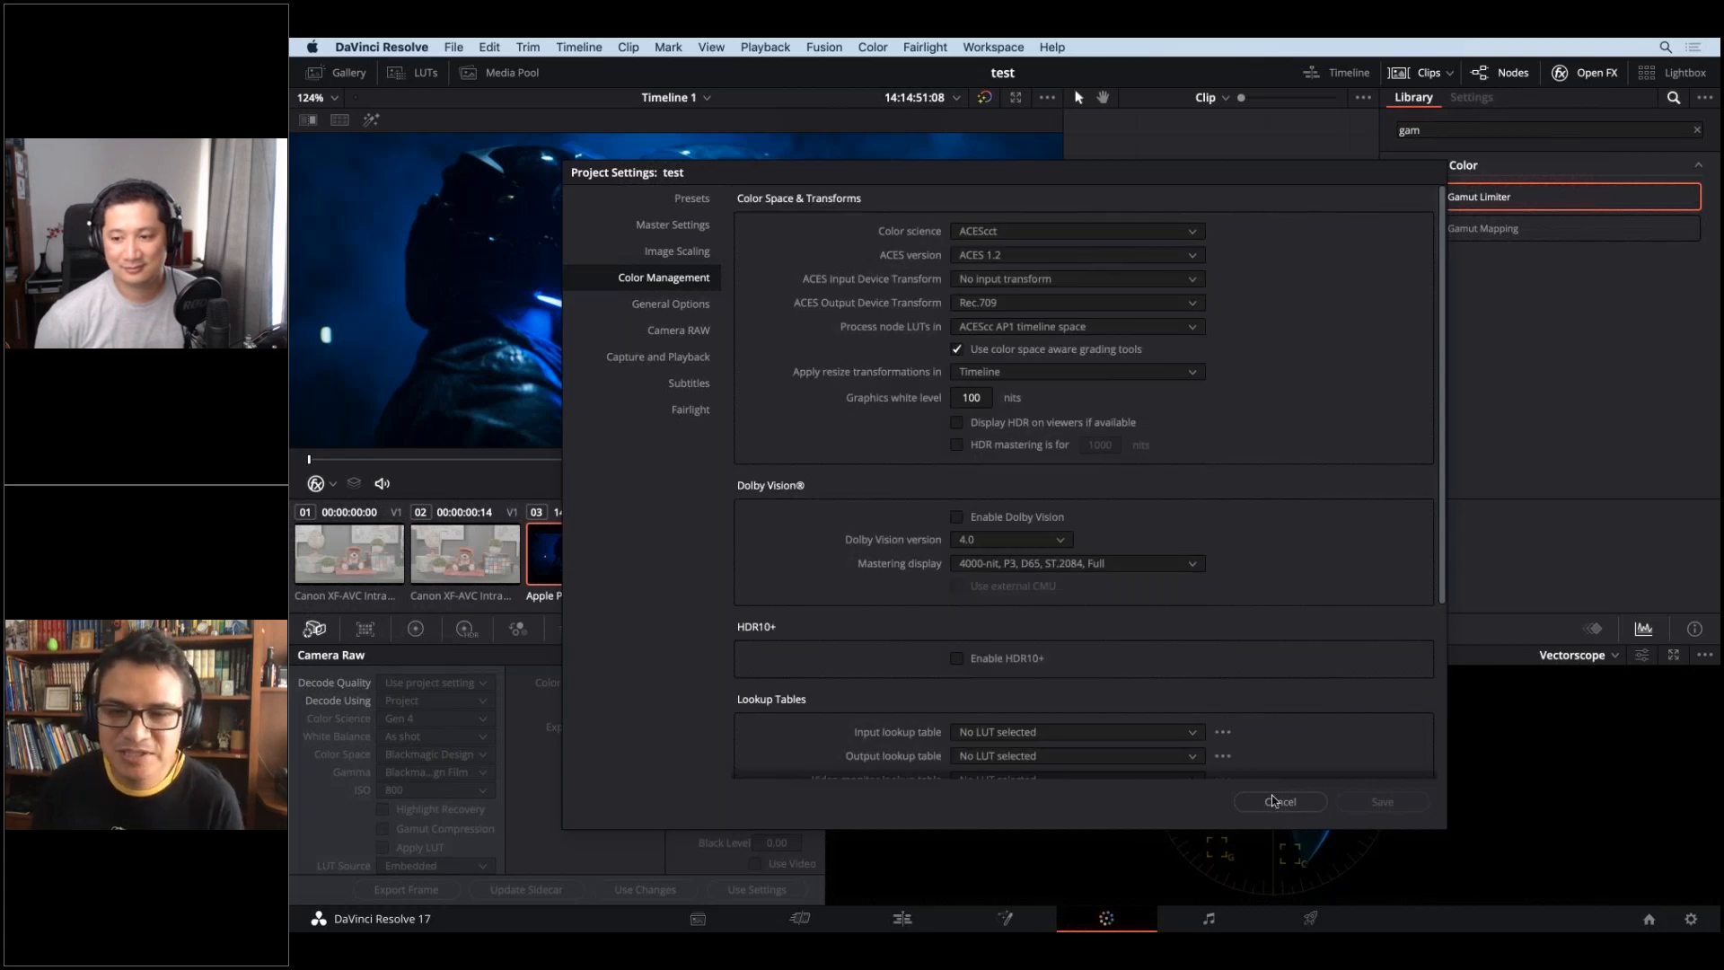
left_click(1601, 77)
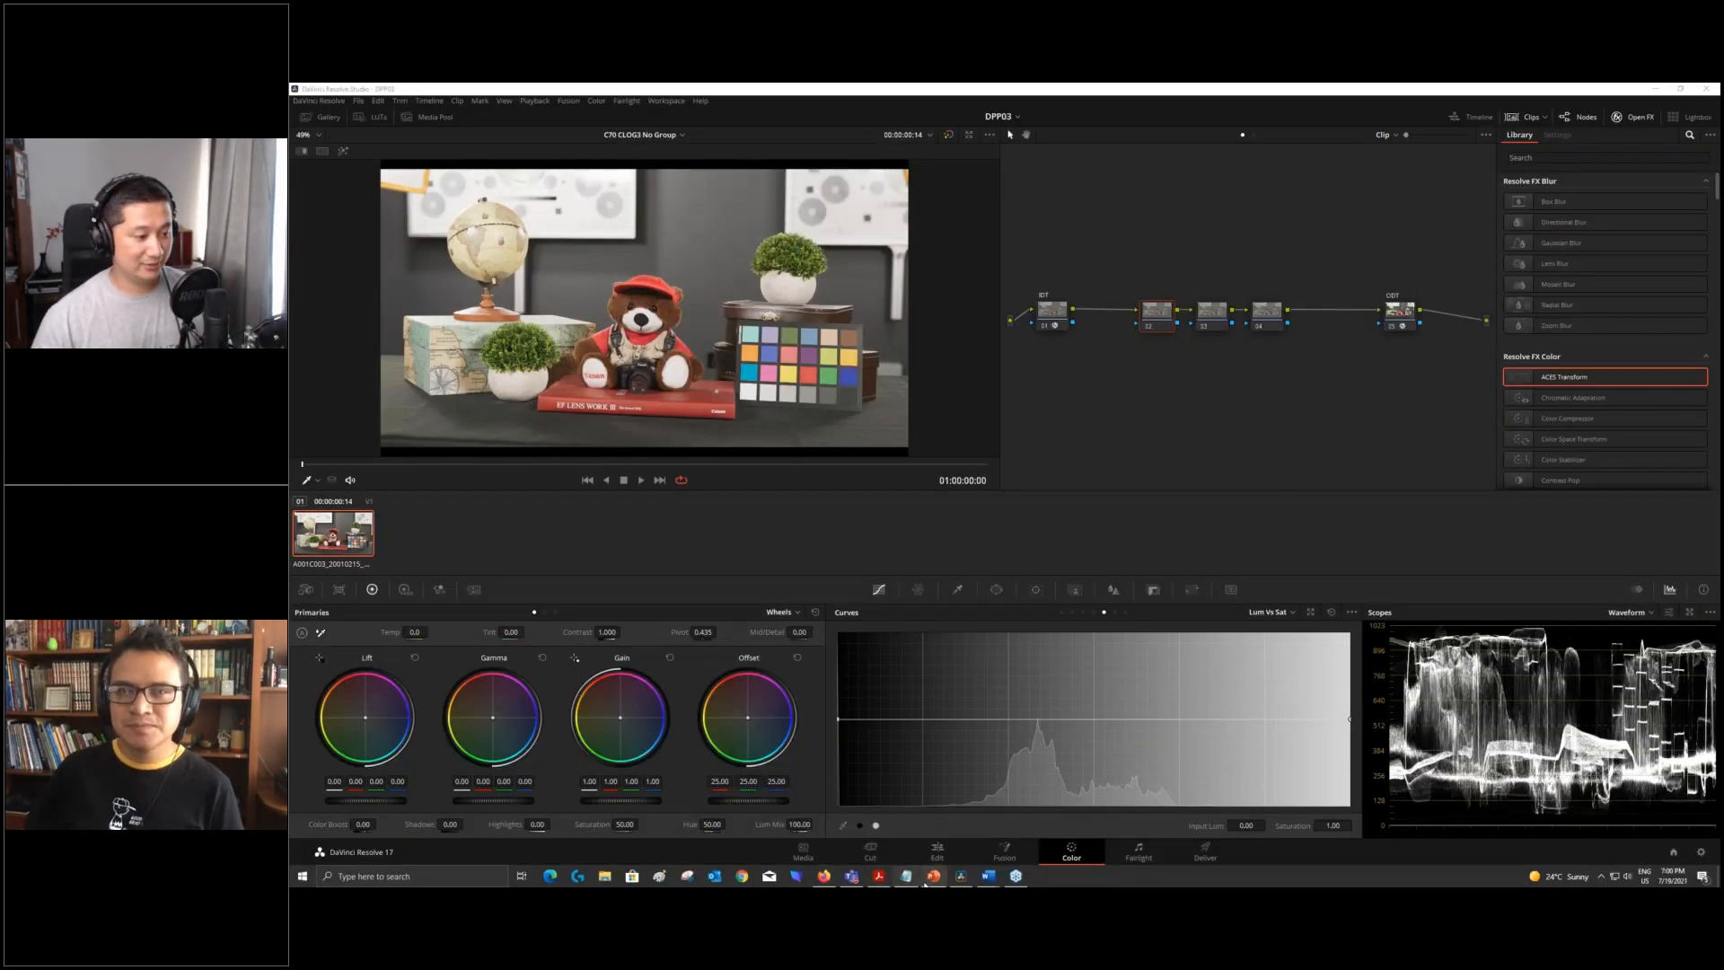
- Switch to Acrobat Reader, select the Cinematic Color title on the white paper's cover and show its table of contents
left_click(821, 877)
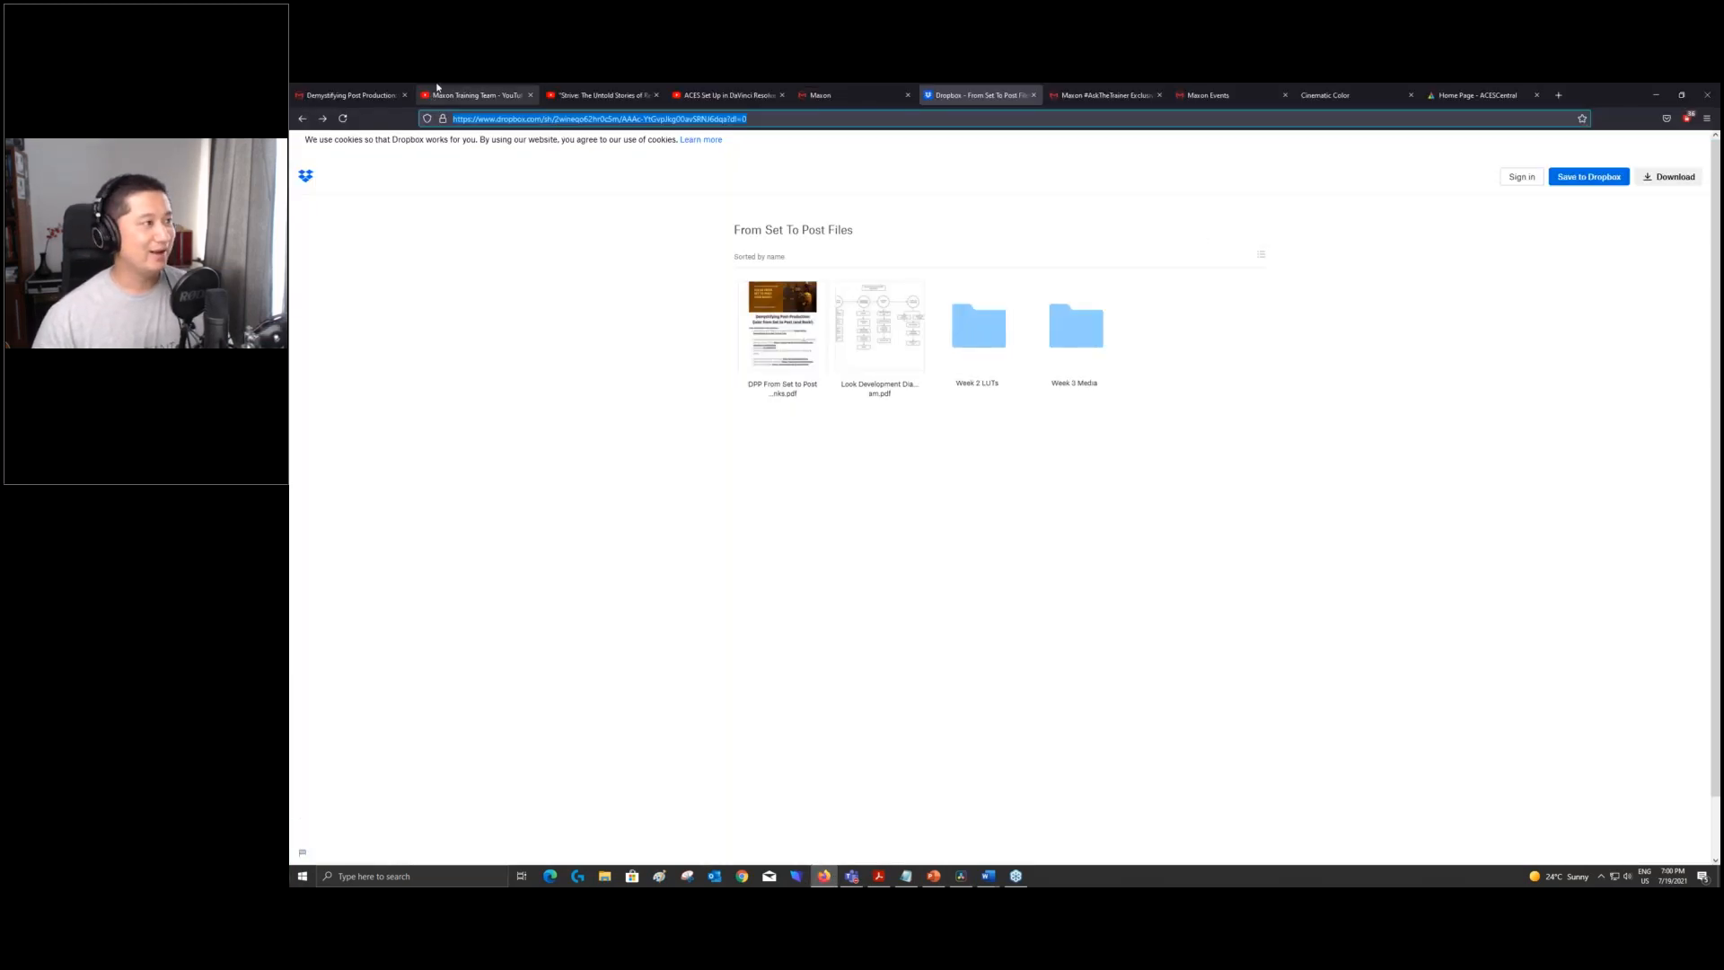
left_click(882, 879)
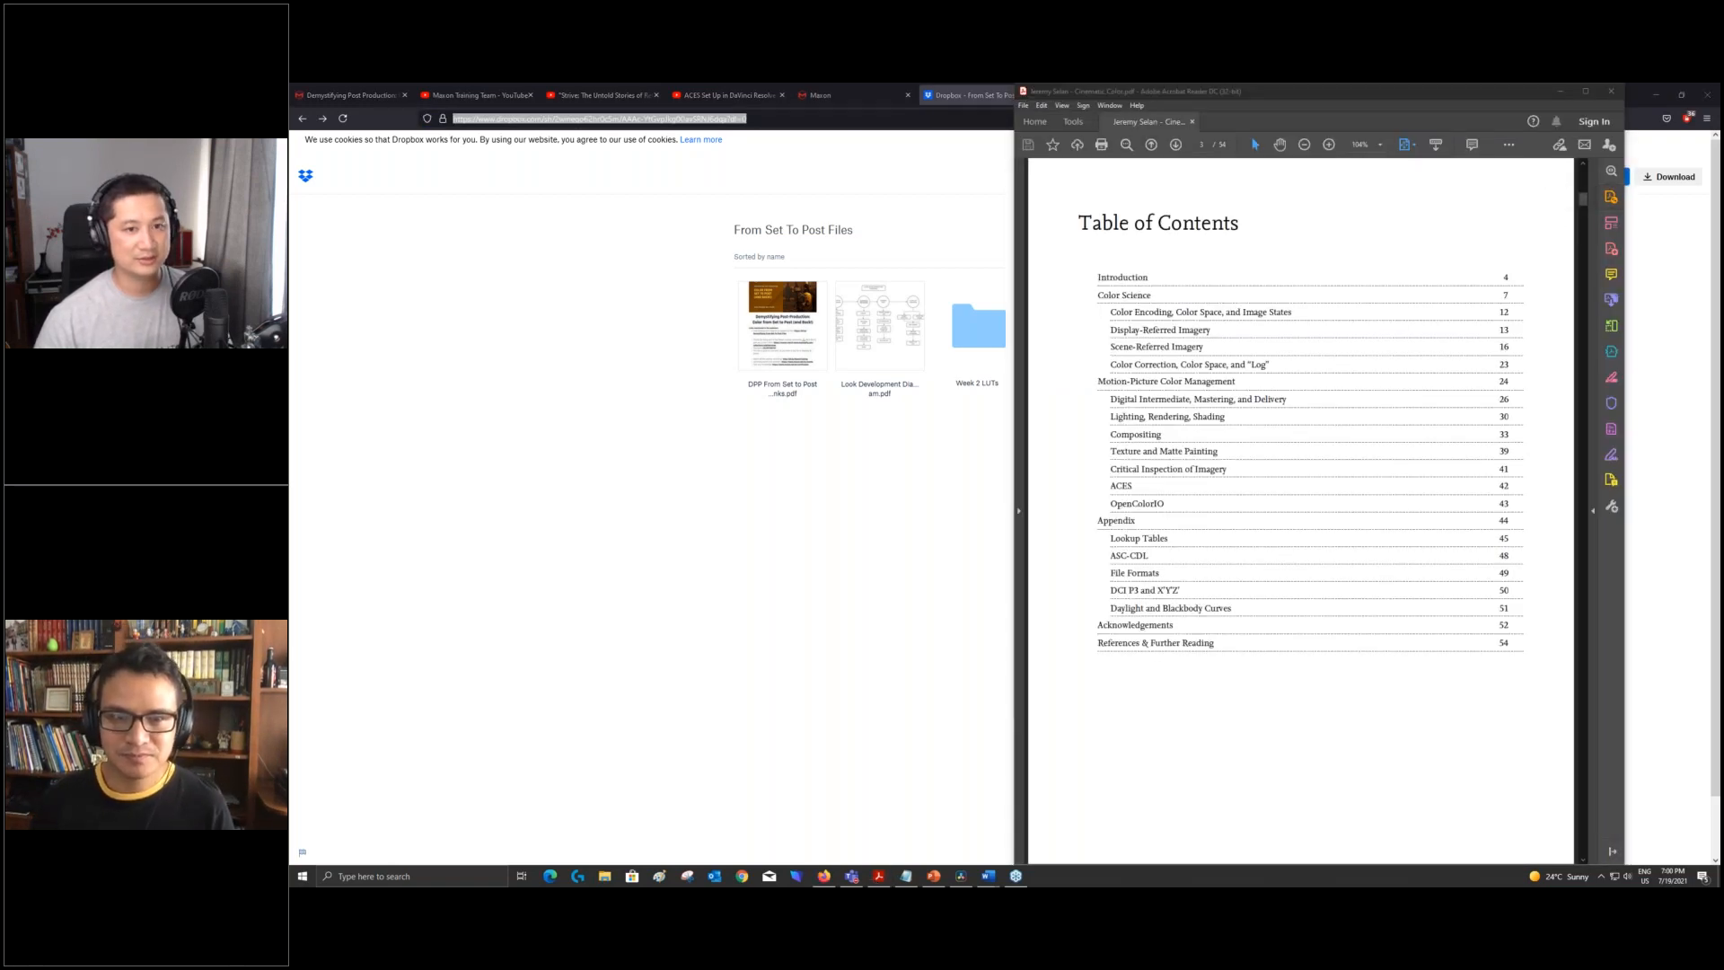
scroll(1441, 372, "up", 5)
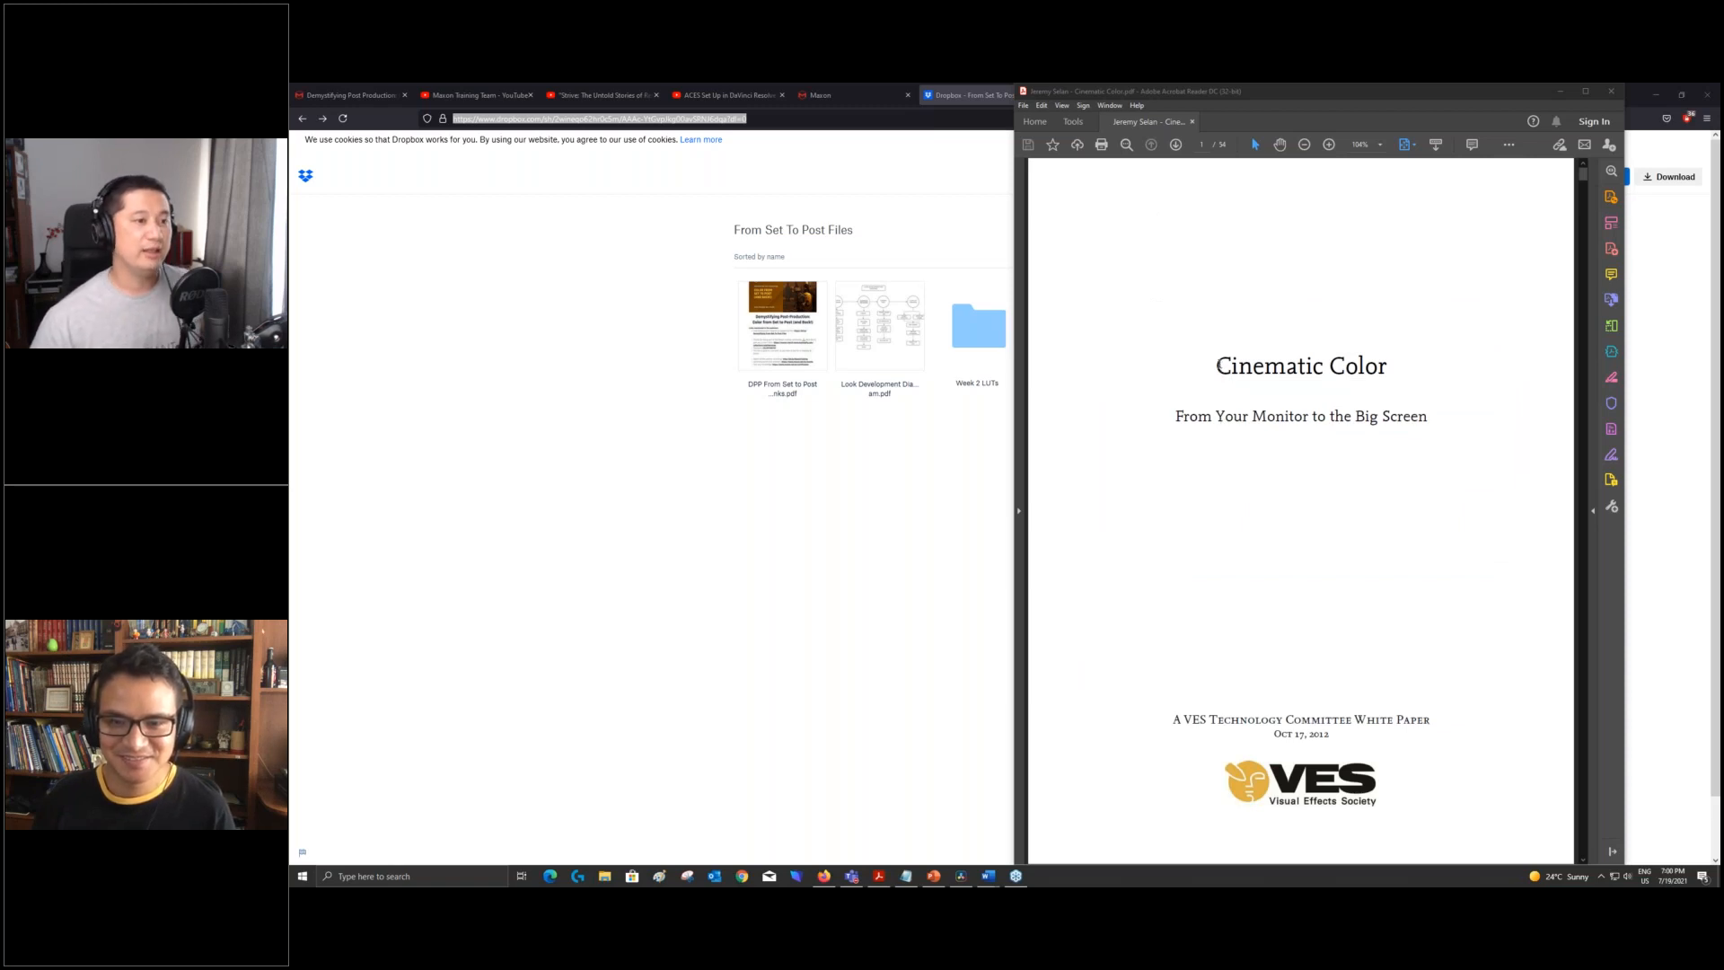
left_click_drag(1215, 365, 1387, 368)
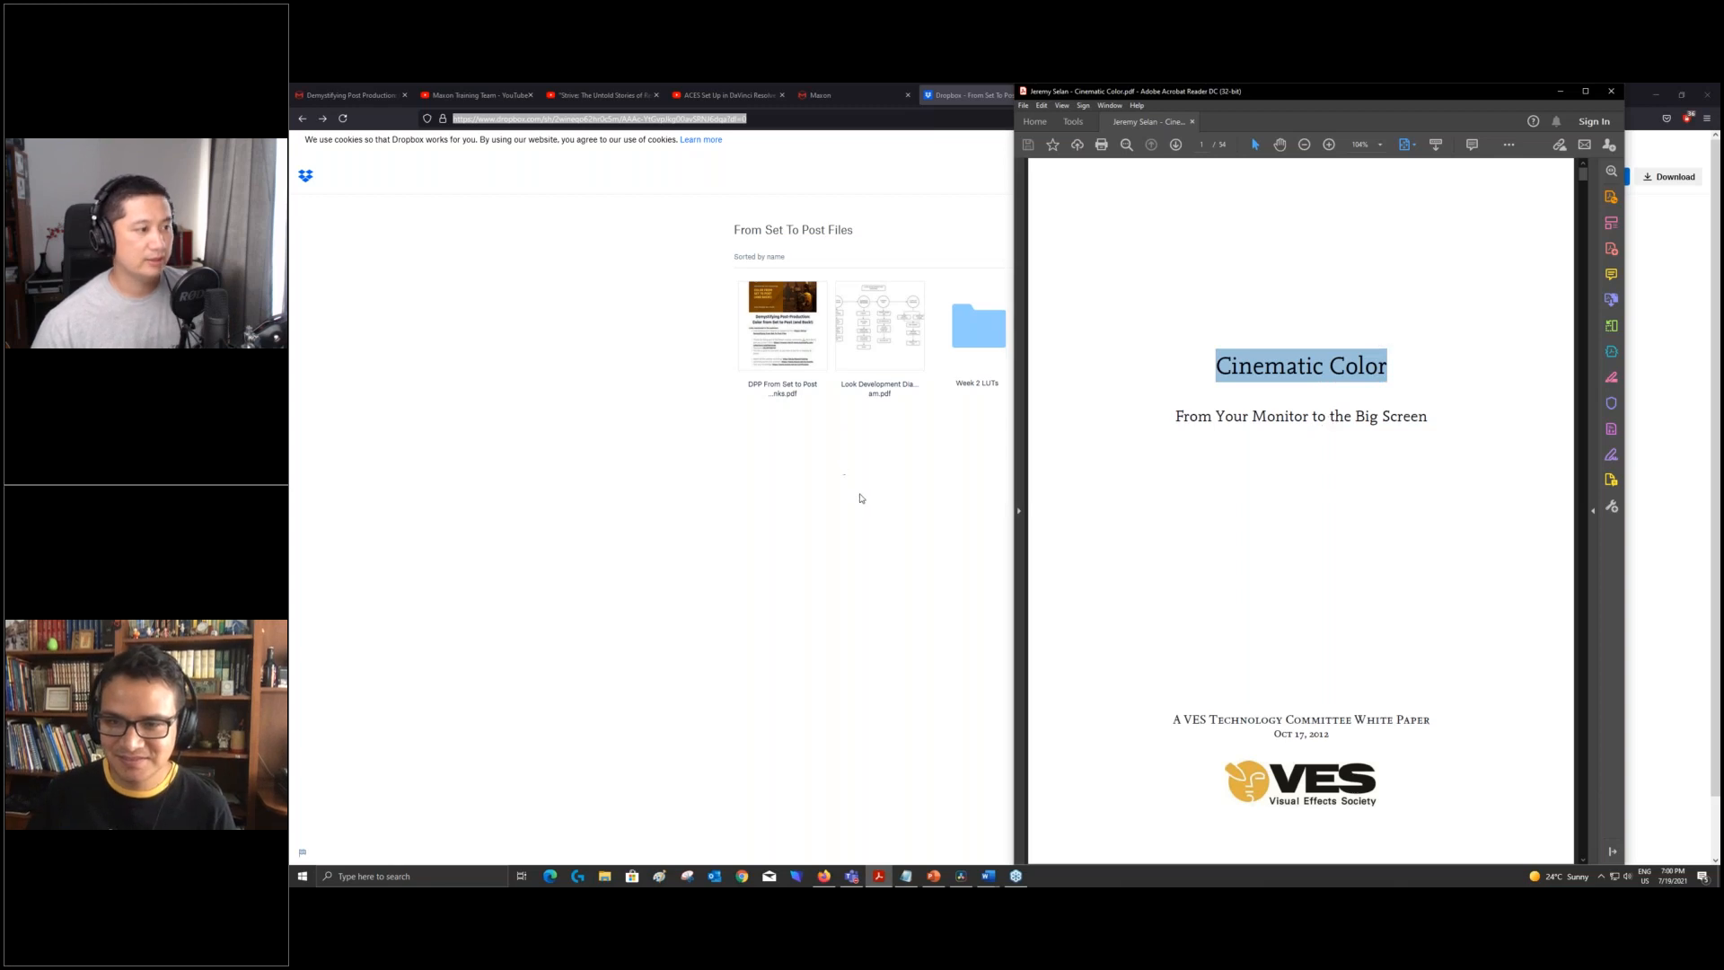
scroll(1301, 503, "down", 6)
scroll(1301, 503, "up", 2)
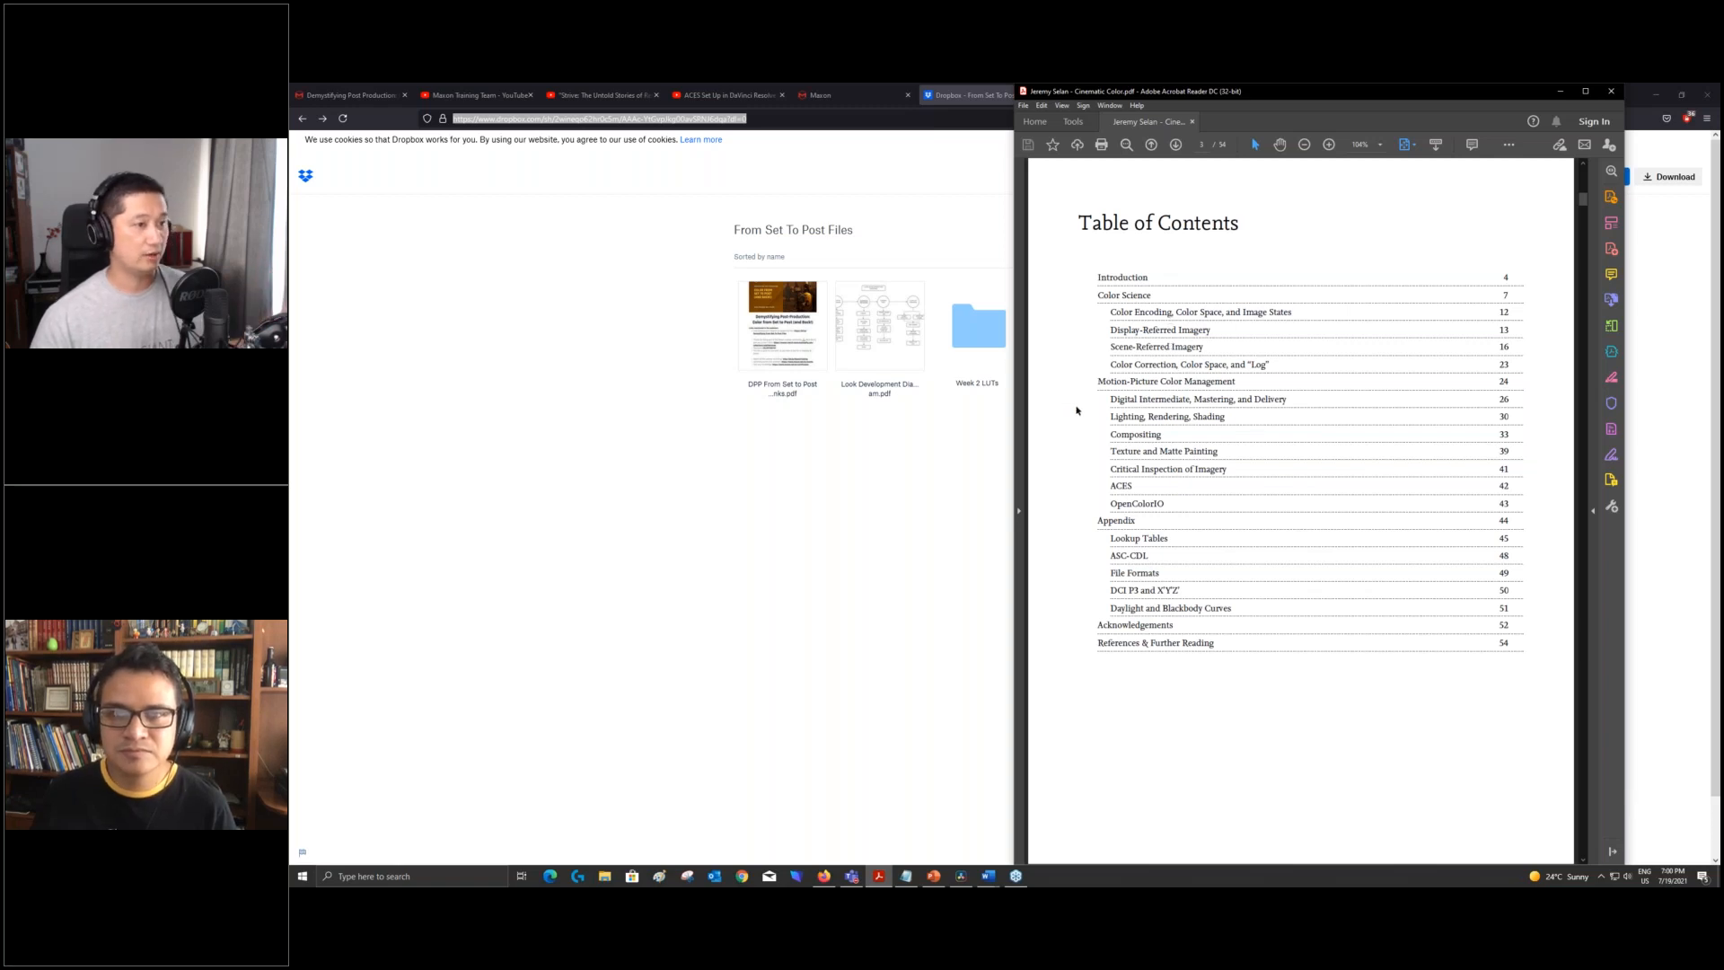
- Switch to Firefox and show the Cinematic Color, Maxon Training Team and ACES Set Up in DaVinci Resolve pages
left_click(585, 362)
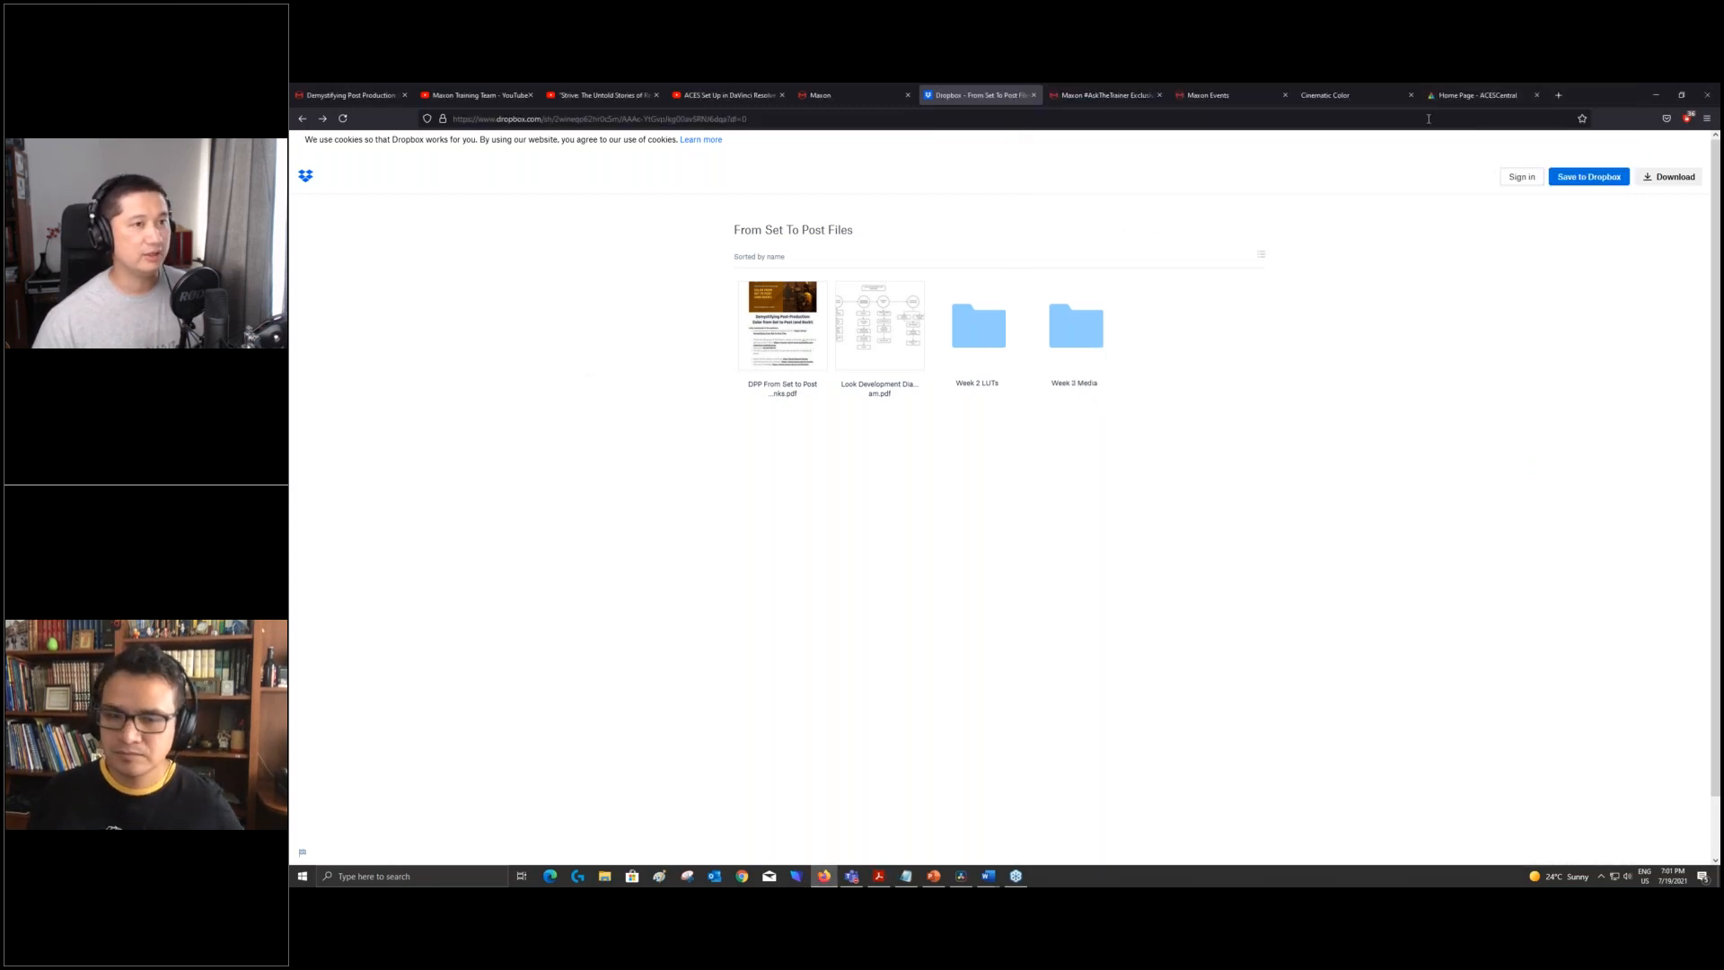
left_click(1345, 98)
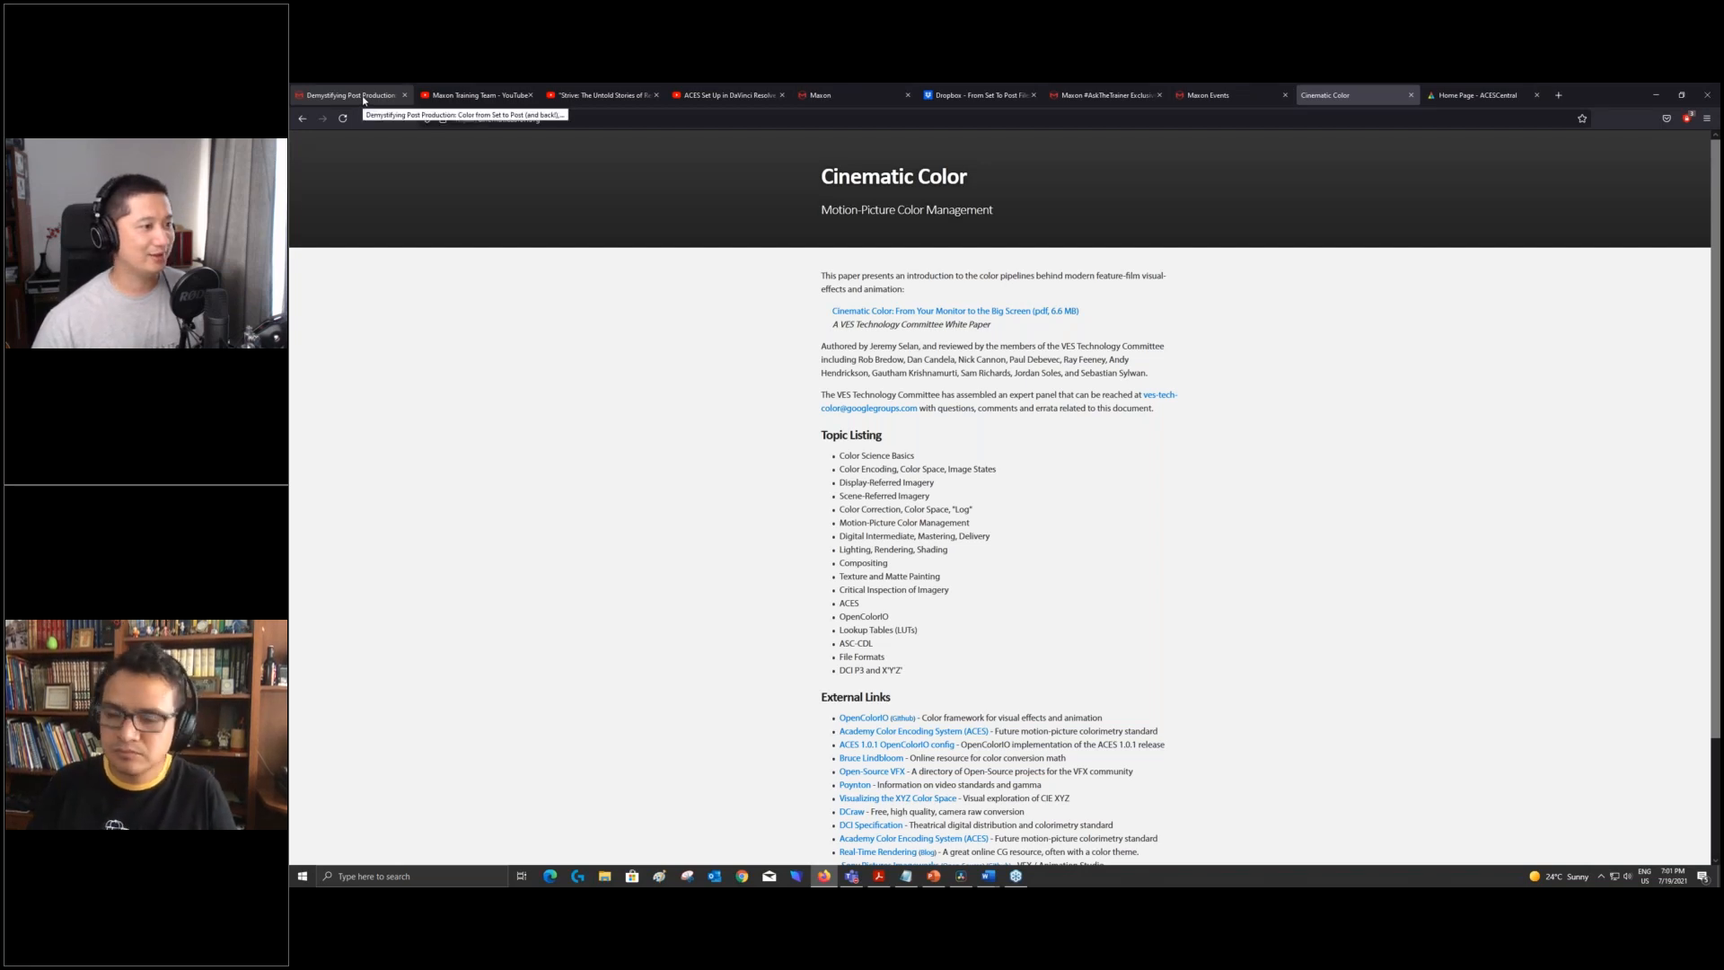
left_click(478, 96)
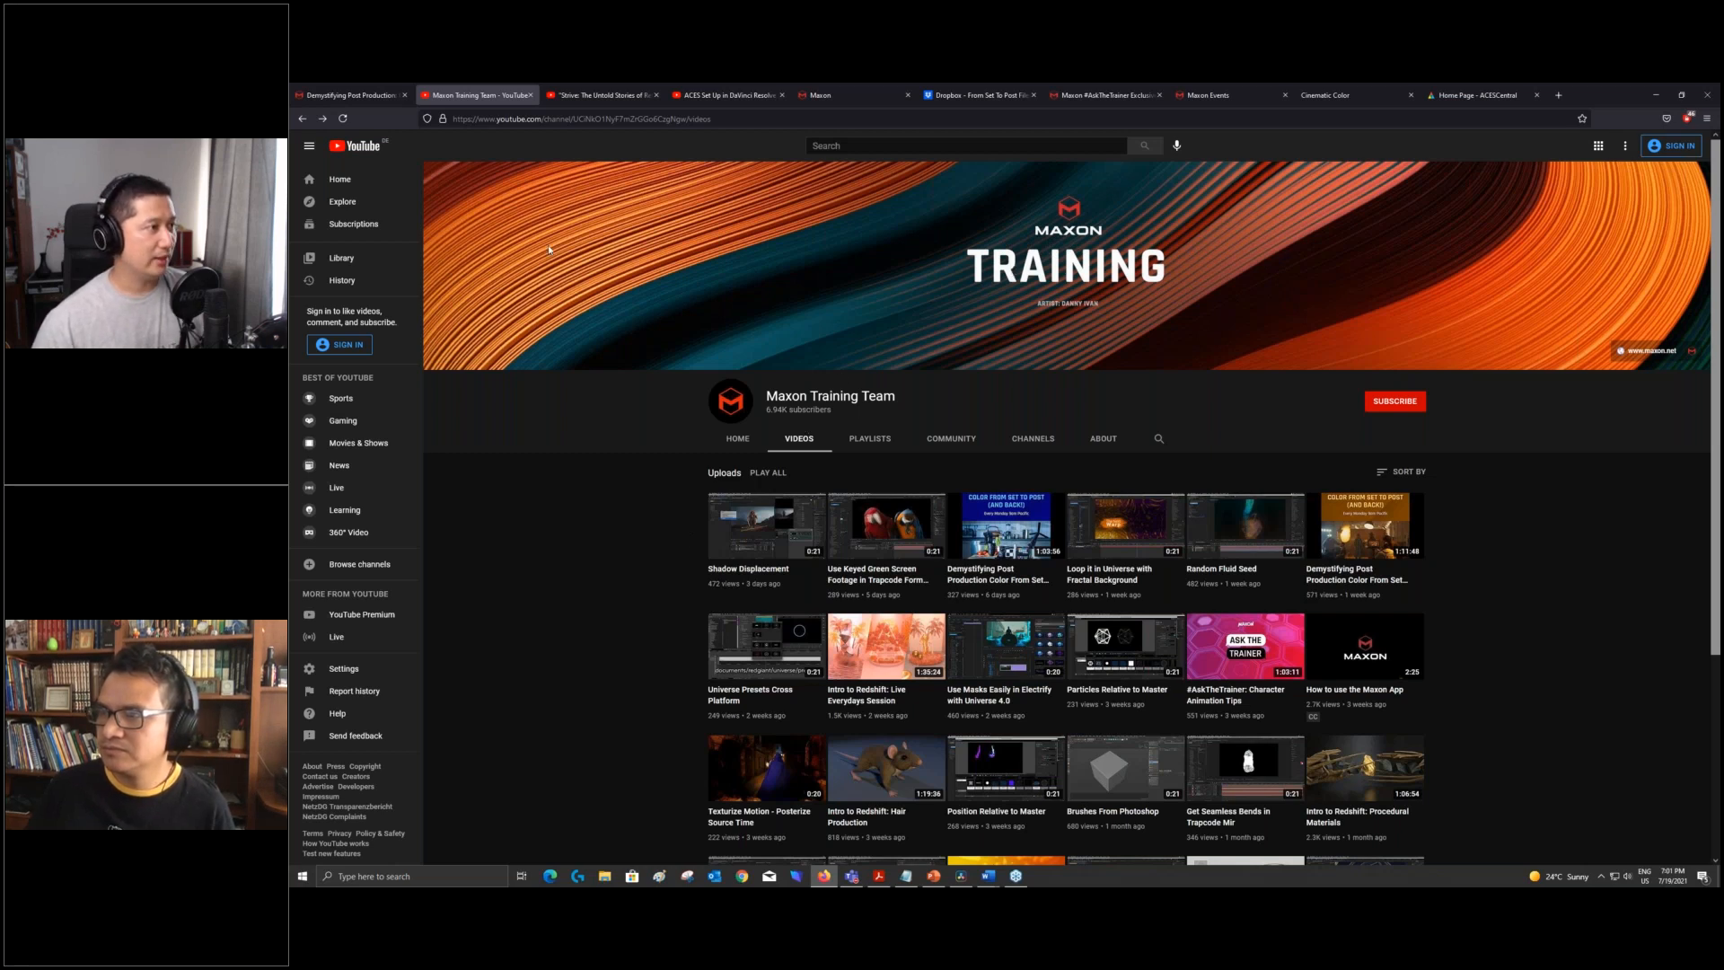
left_click(728, 94)
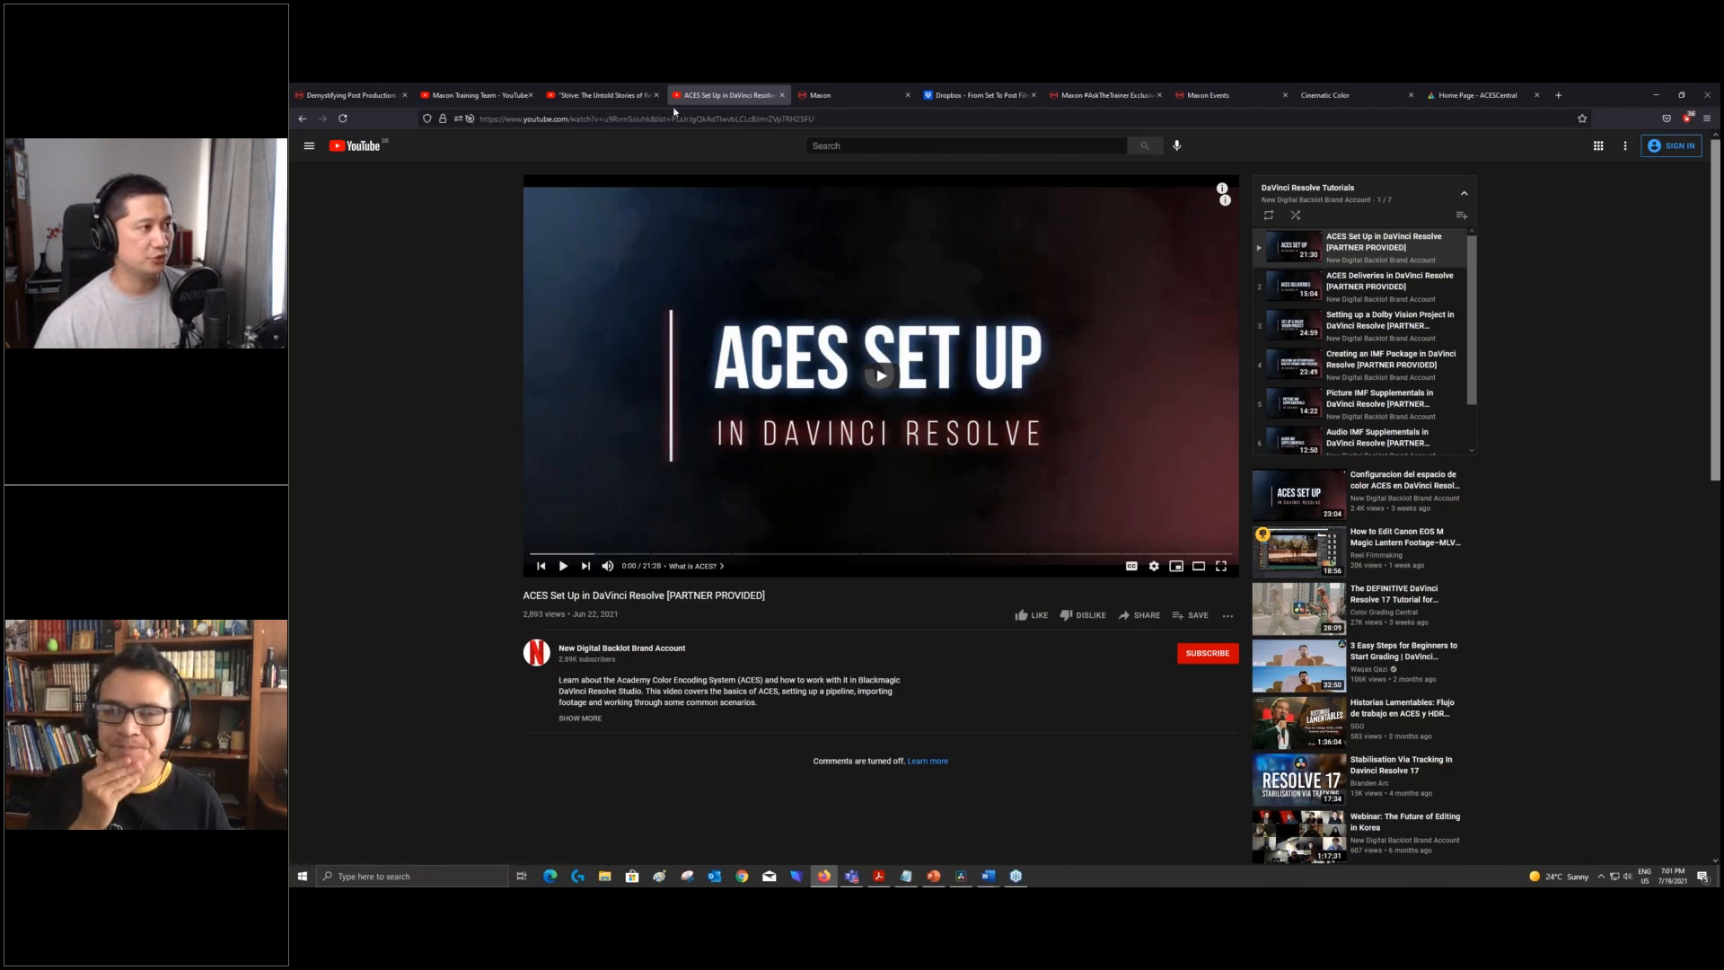
- Show the Maxon Certification page and collapse its Elementary Knowledge Tests section
left_click(840, 97)
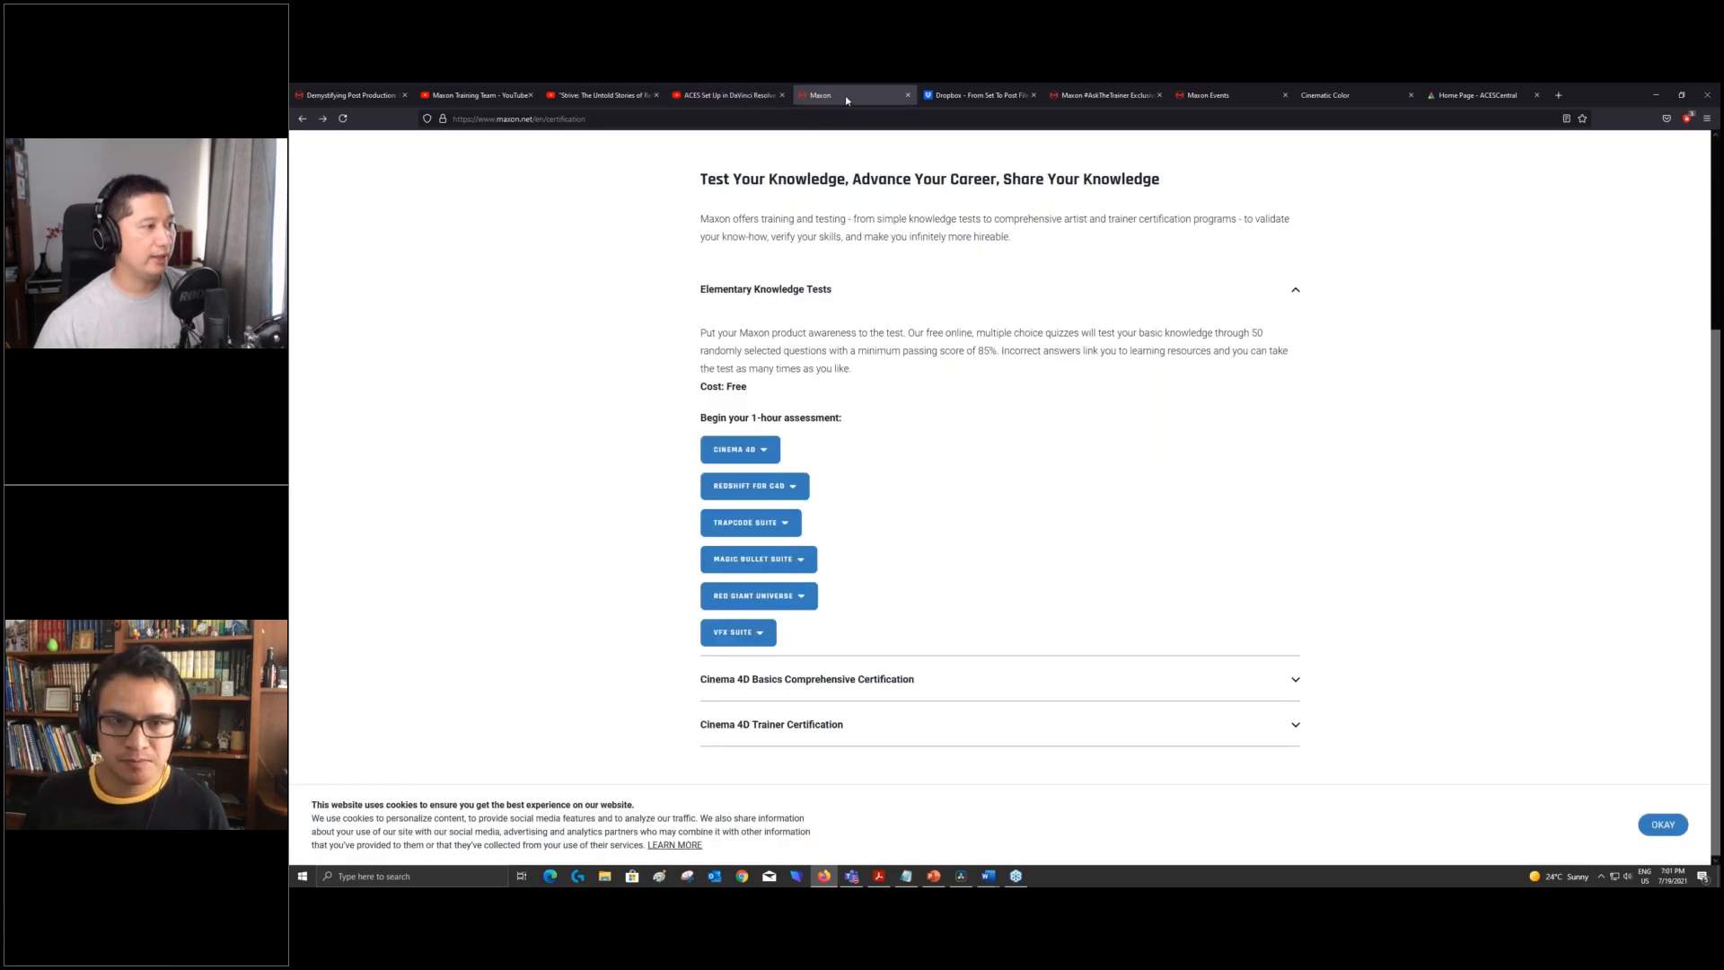
scroll(680, 408, "up", 3)
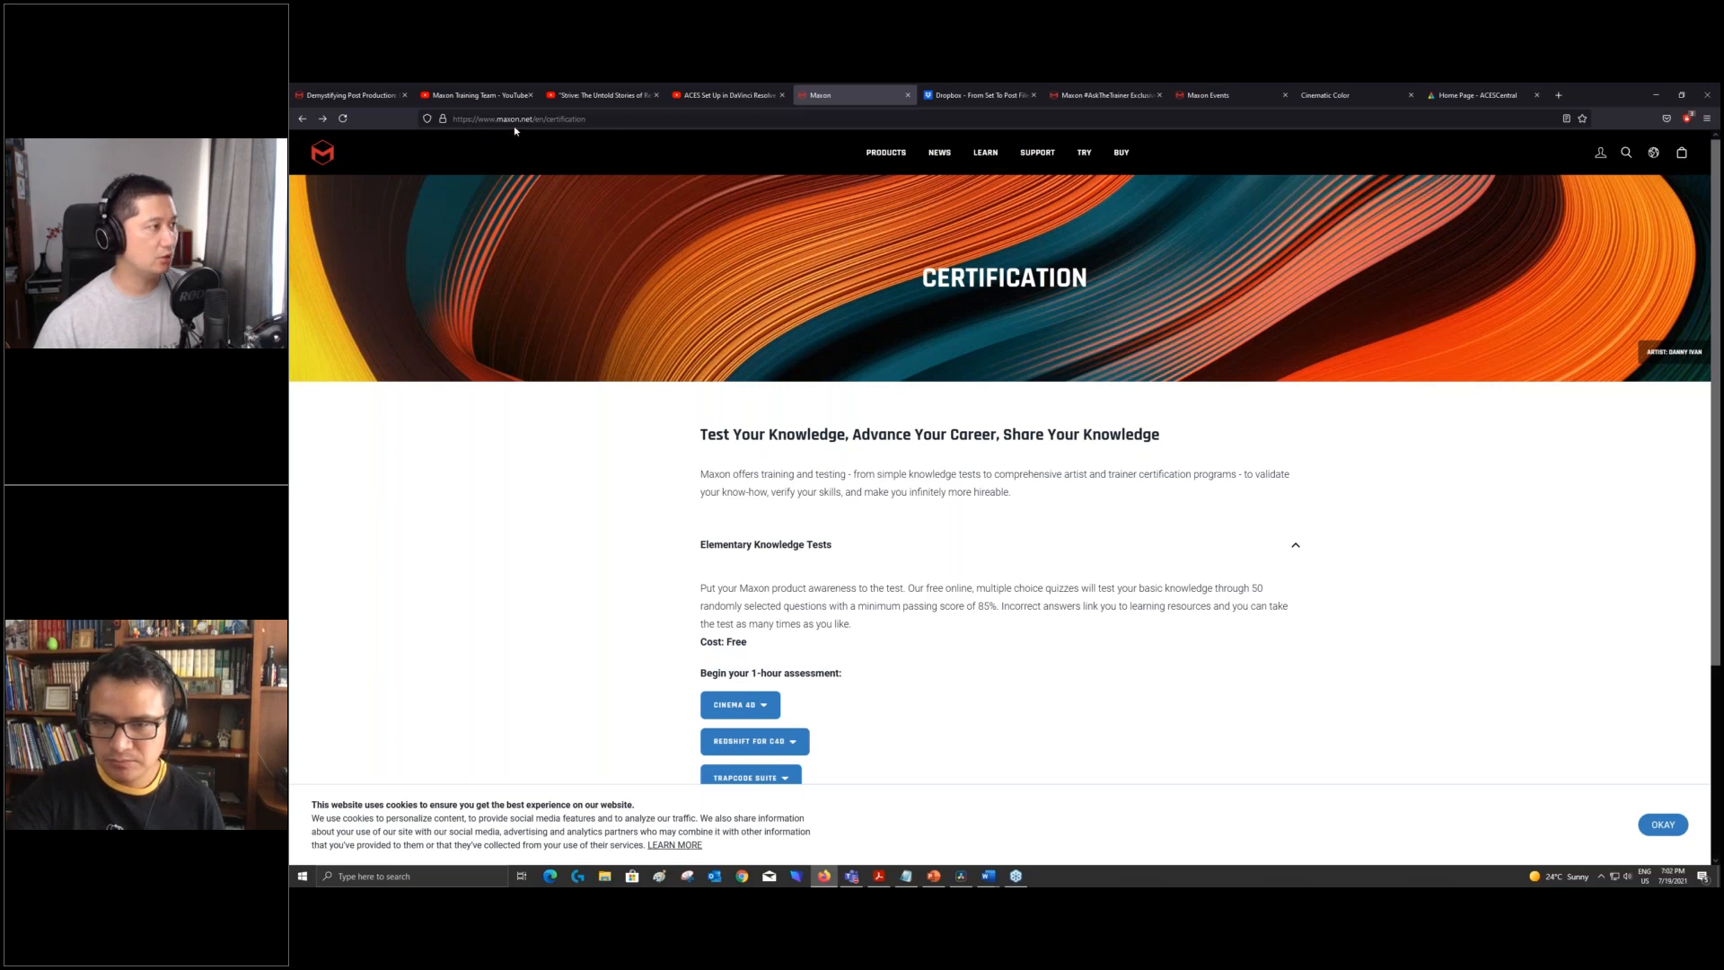
scroll(837, 549, "down", 3)
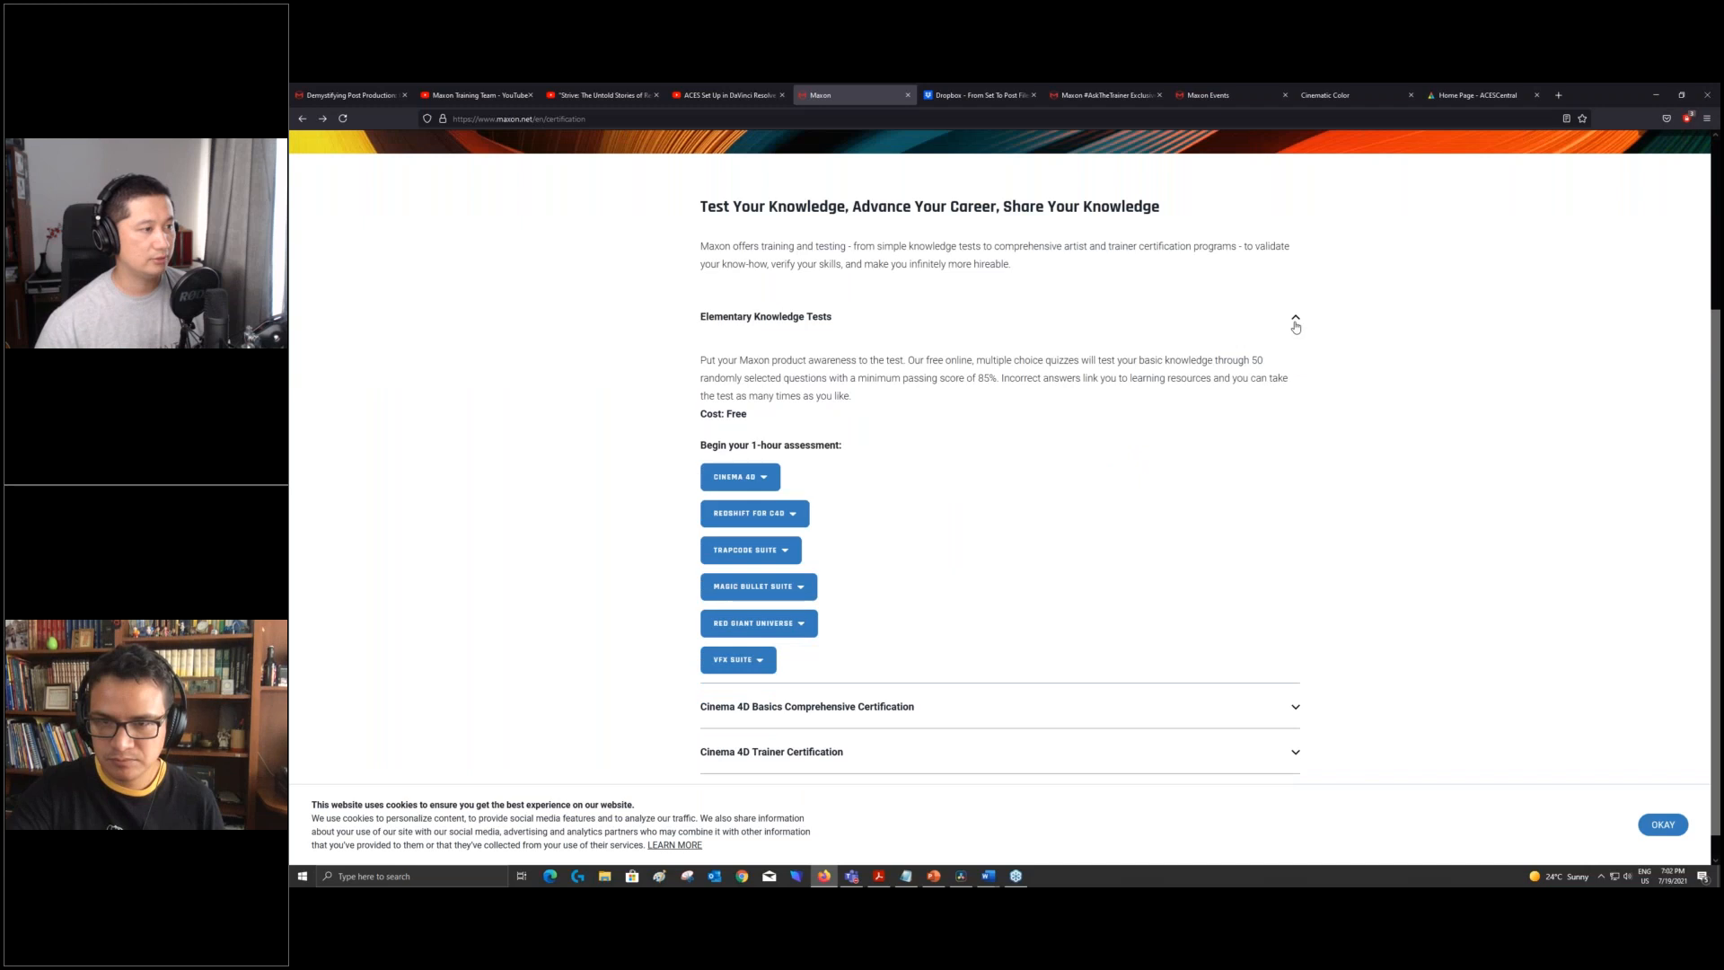
left_click(1297, 326)
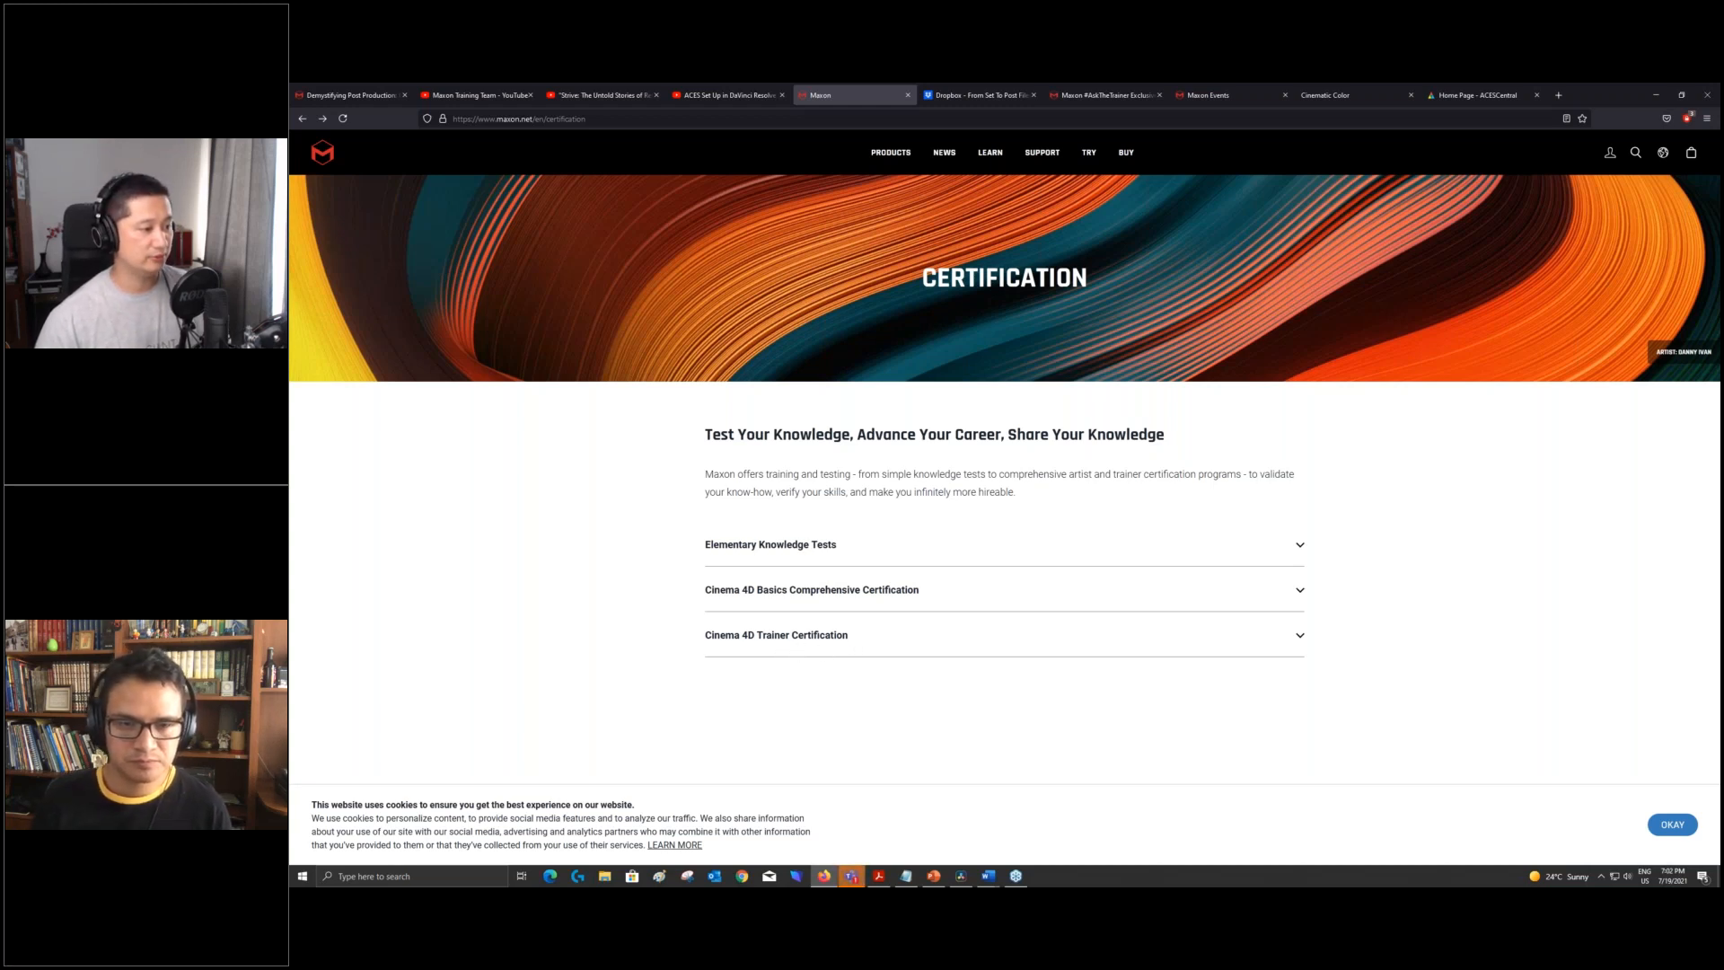
- Show the Maxon #AskTheTrainer store page and open DPP From Set to Post Links.pdf in Dropbox at its webinar links
left_click(1009, 104)
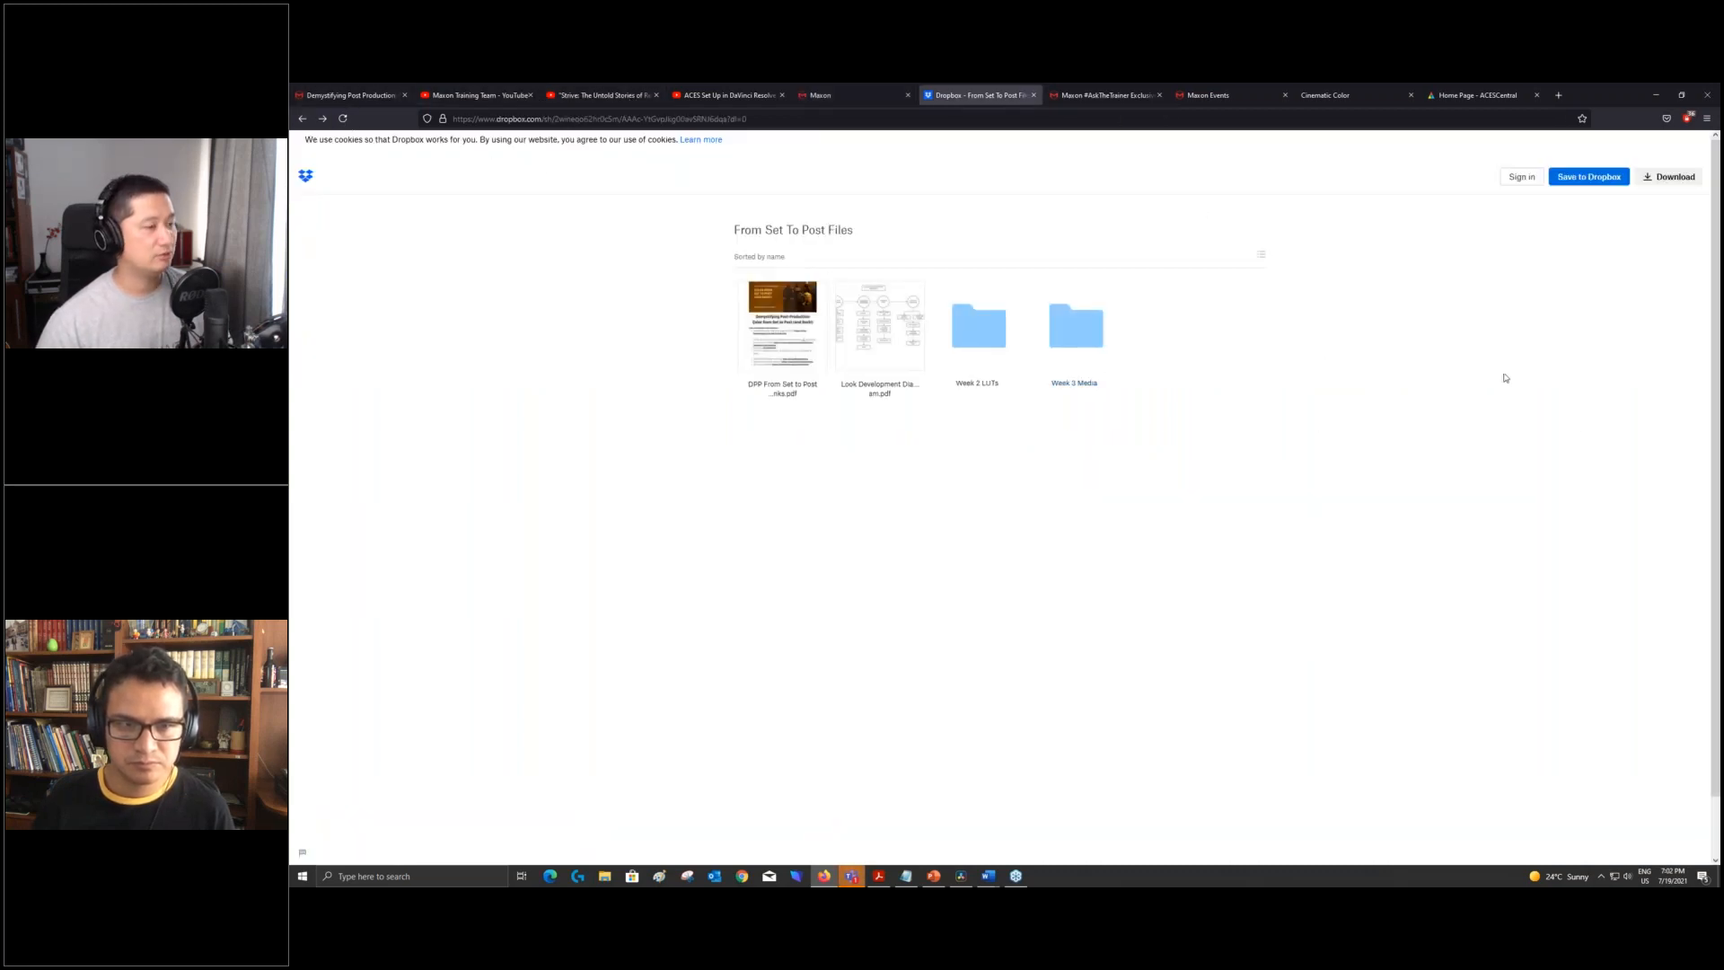
left_click(1092, 97)
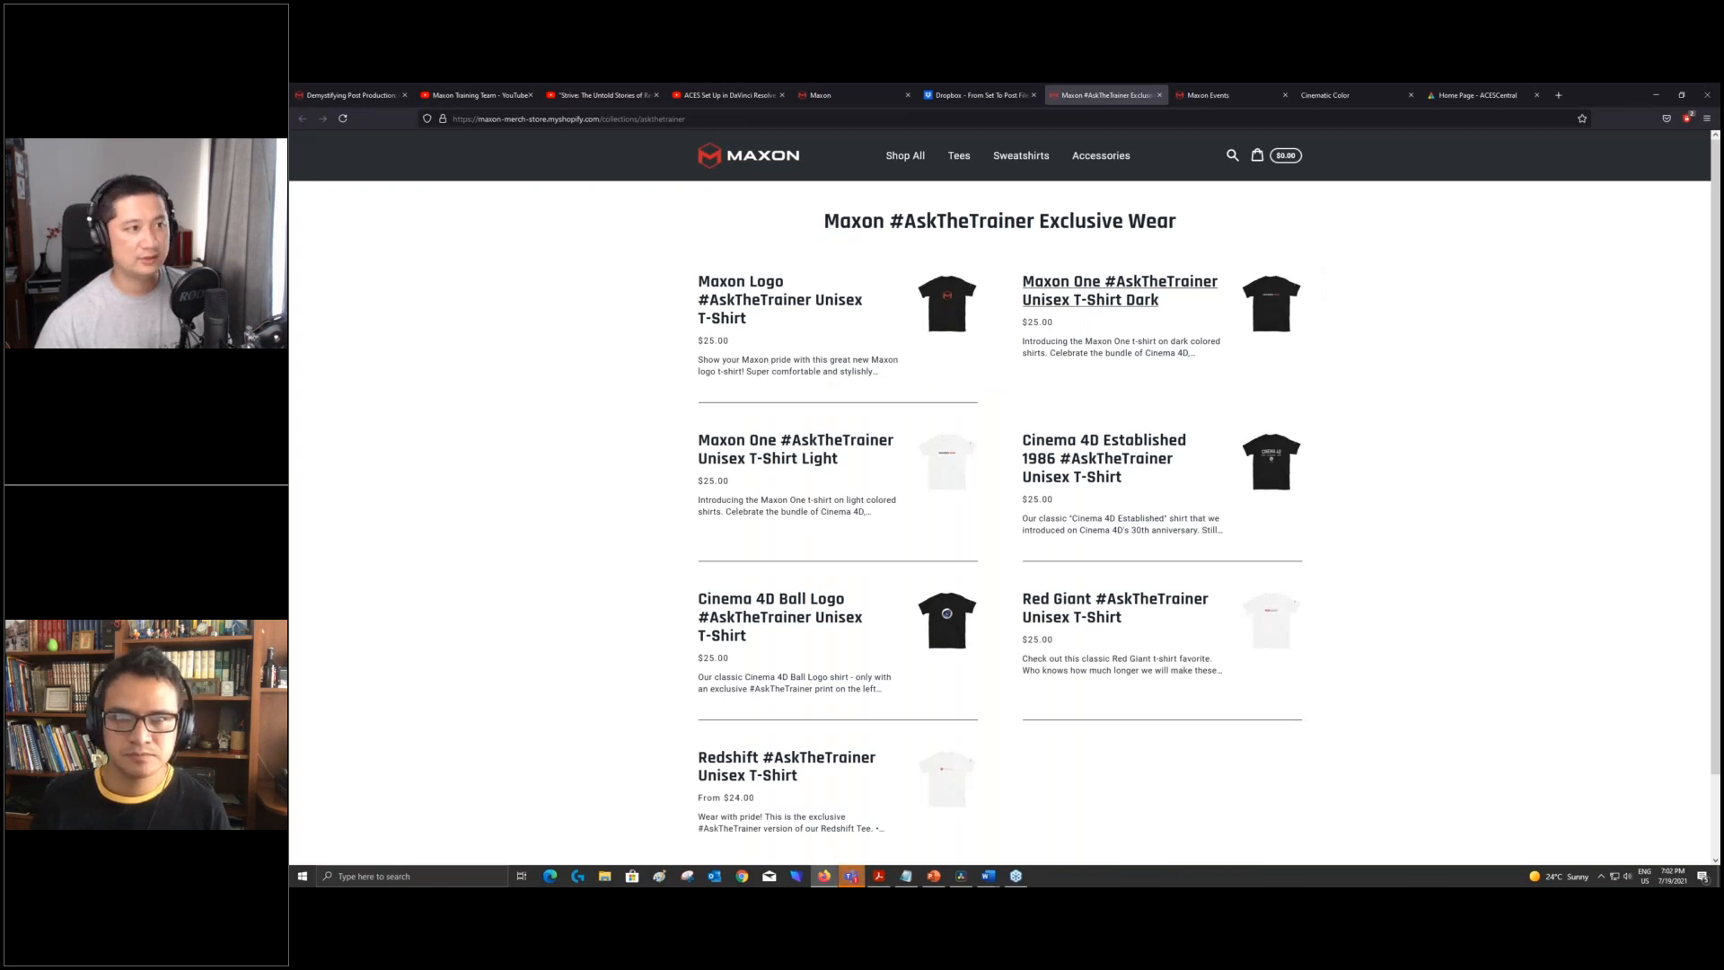
left_click(954, 93)
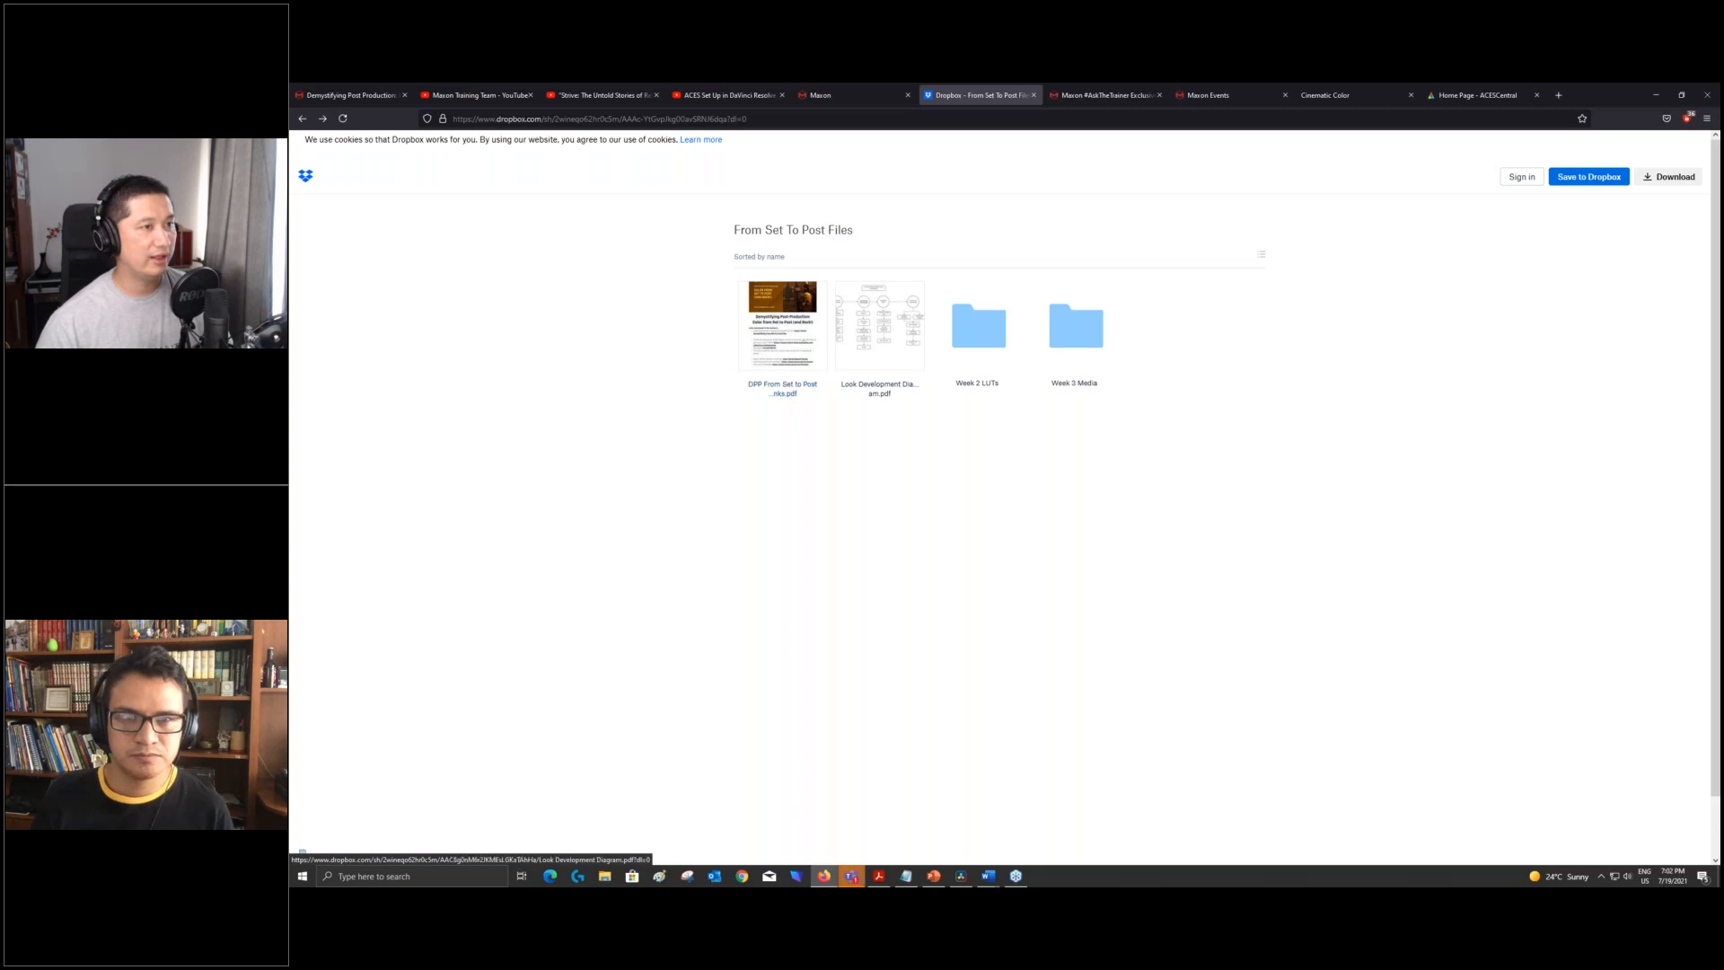
left_click(781, 386)
scroll(726, 618, "down", 8)
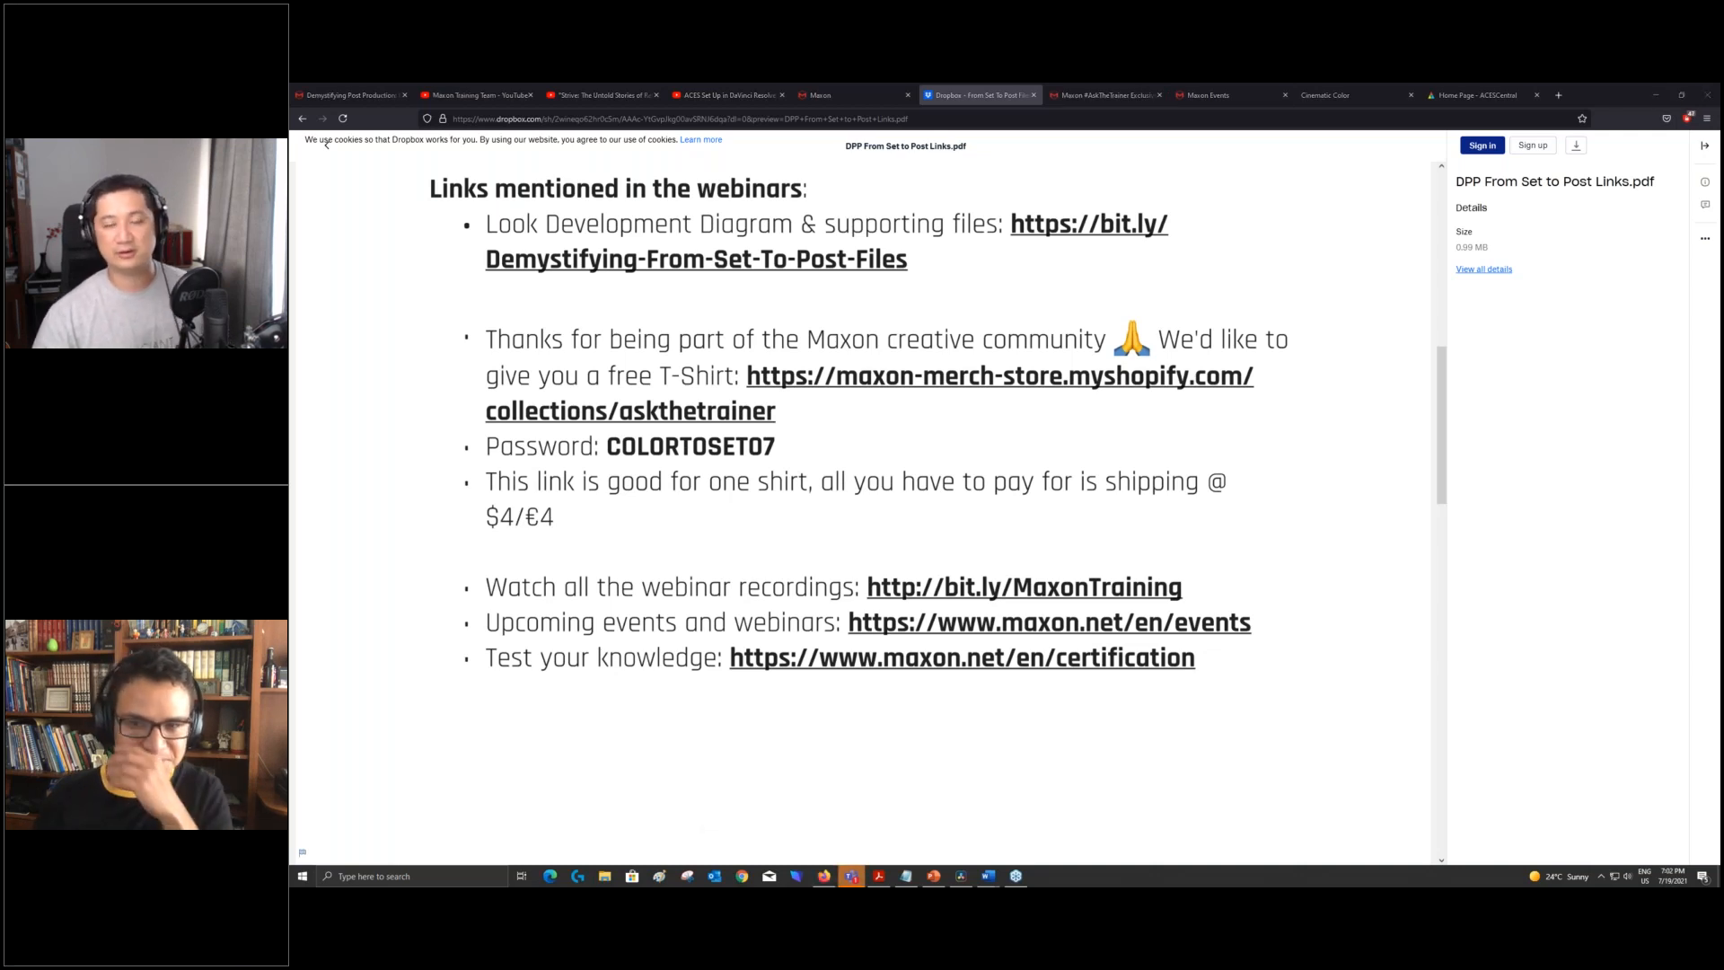
- Minimize the browser and bring the DPP03 project in DaVinci Resolve back to the front
left_click(1657, 97)
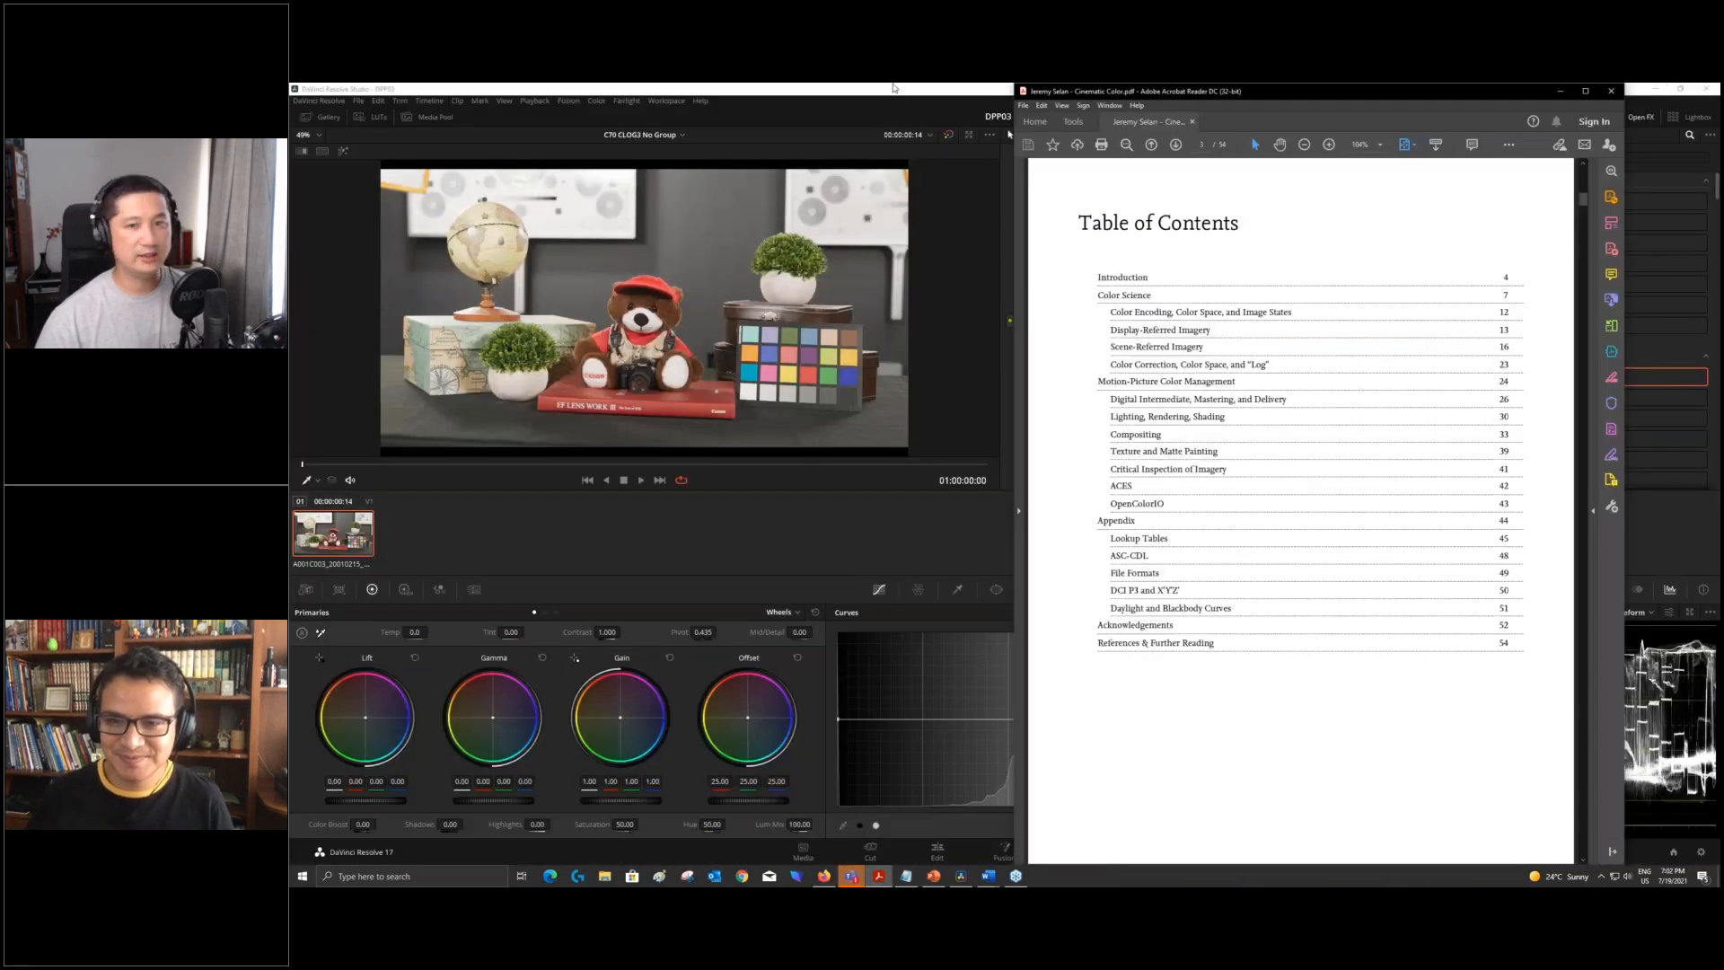
left_click(893, 88)
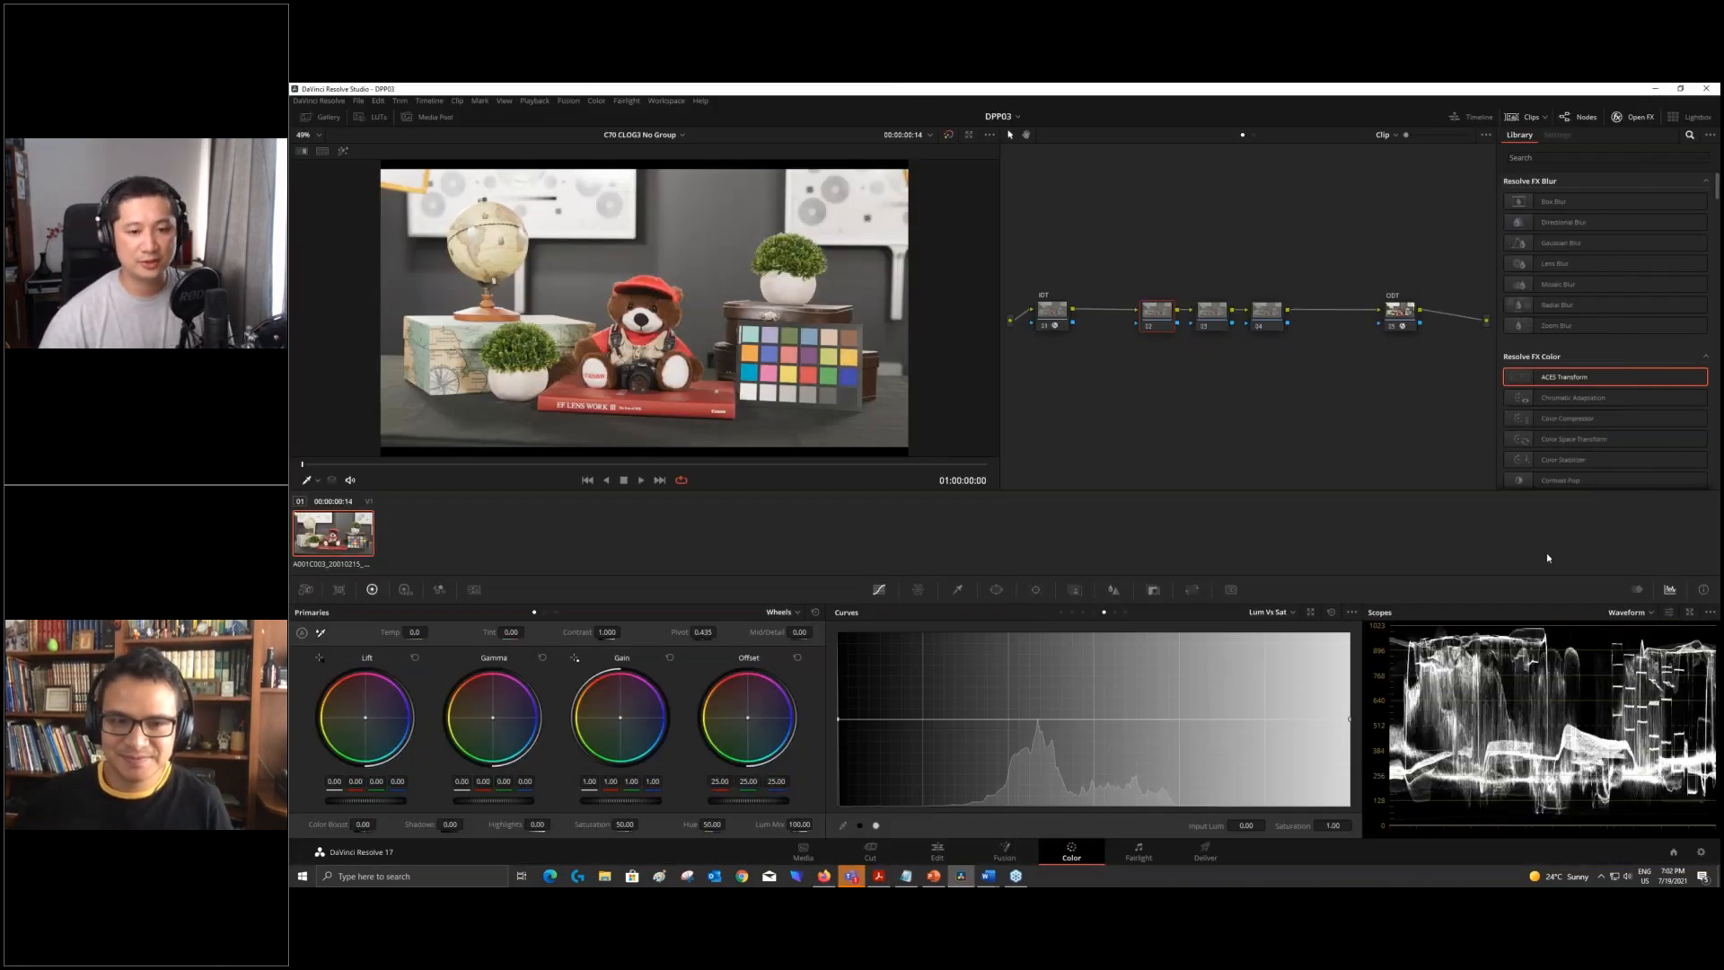